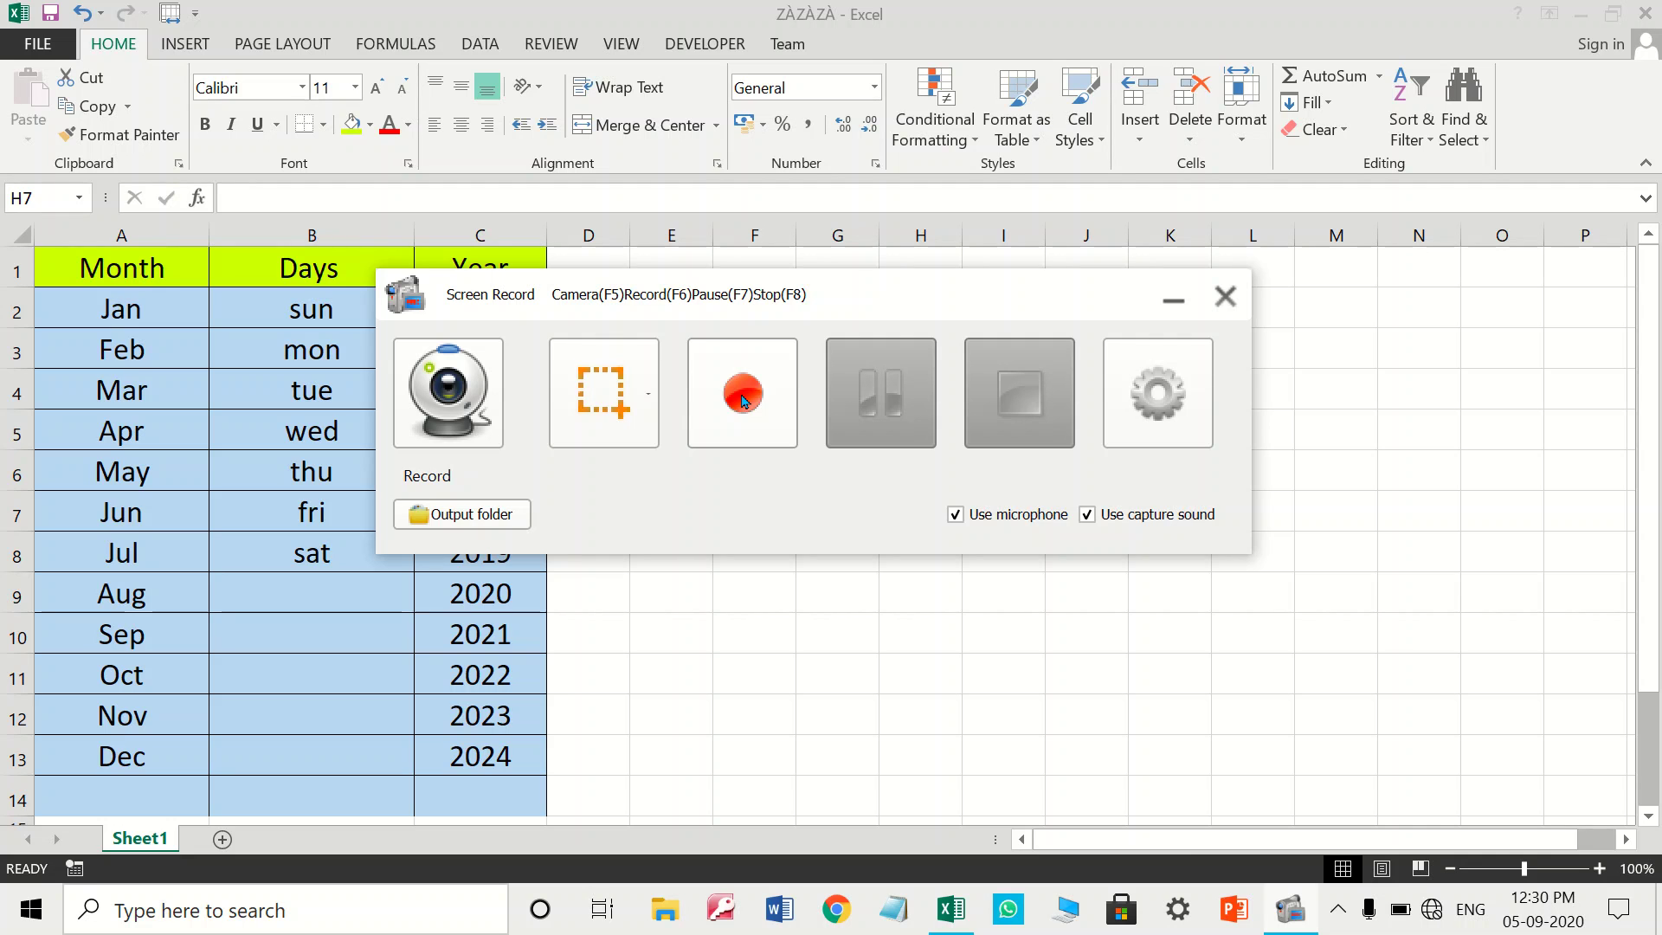
# Open the Visual Basic editor from the Developer tab and insert a new UserForm
pyautogui.click(742, 400)
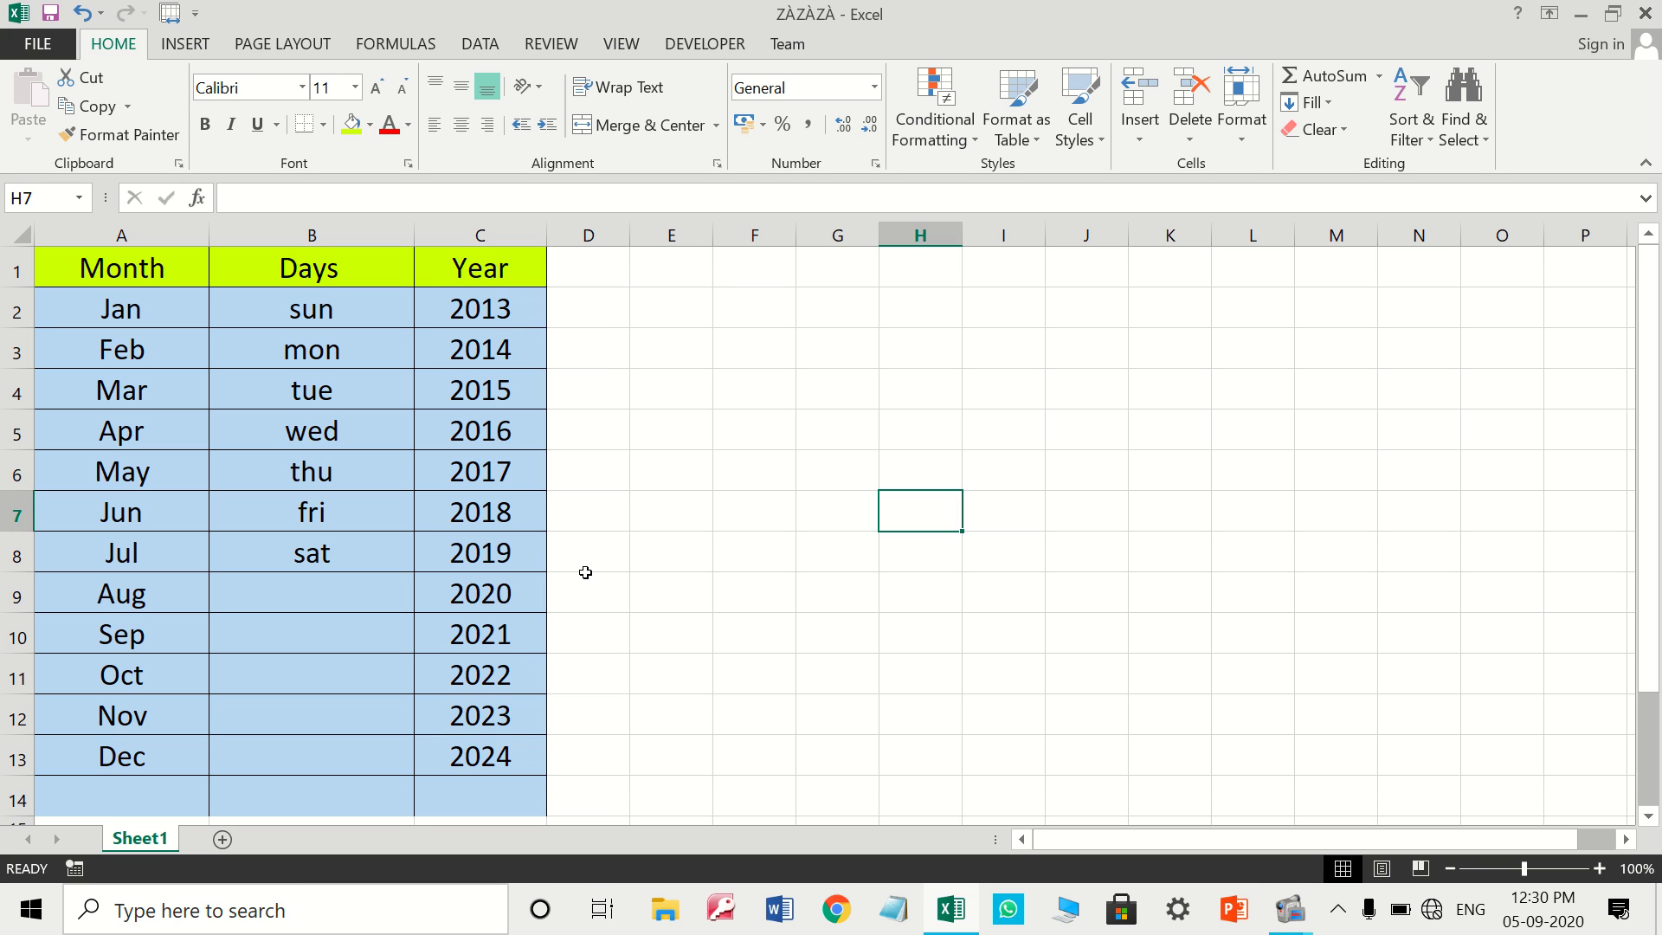
pyautogui.click(730, 48)
pyautogui.click(26, 99)
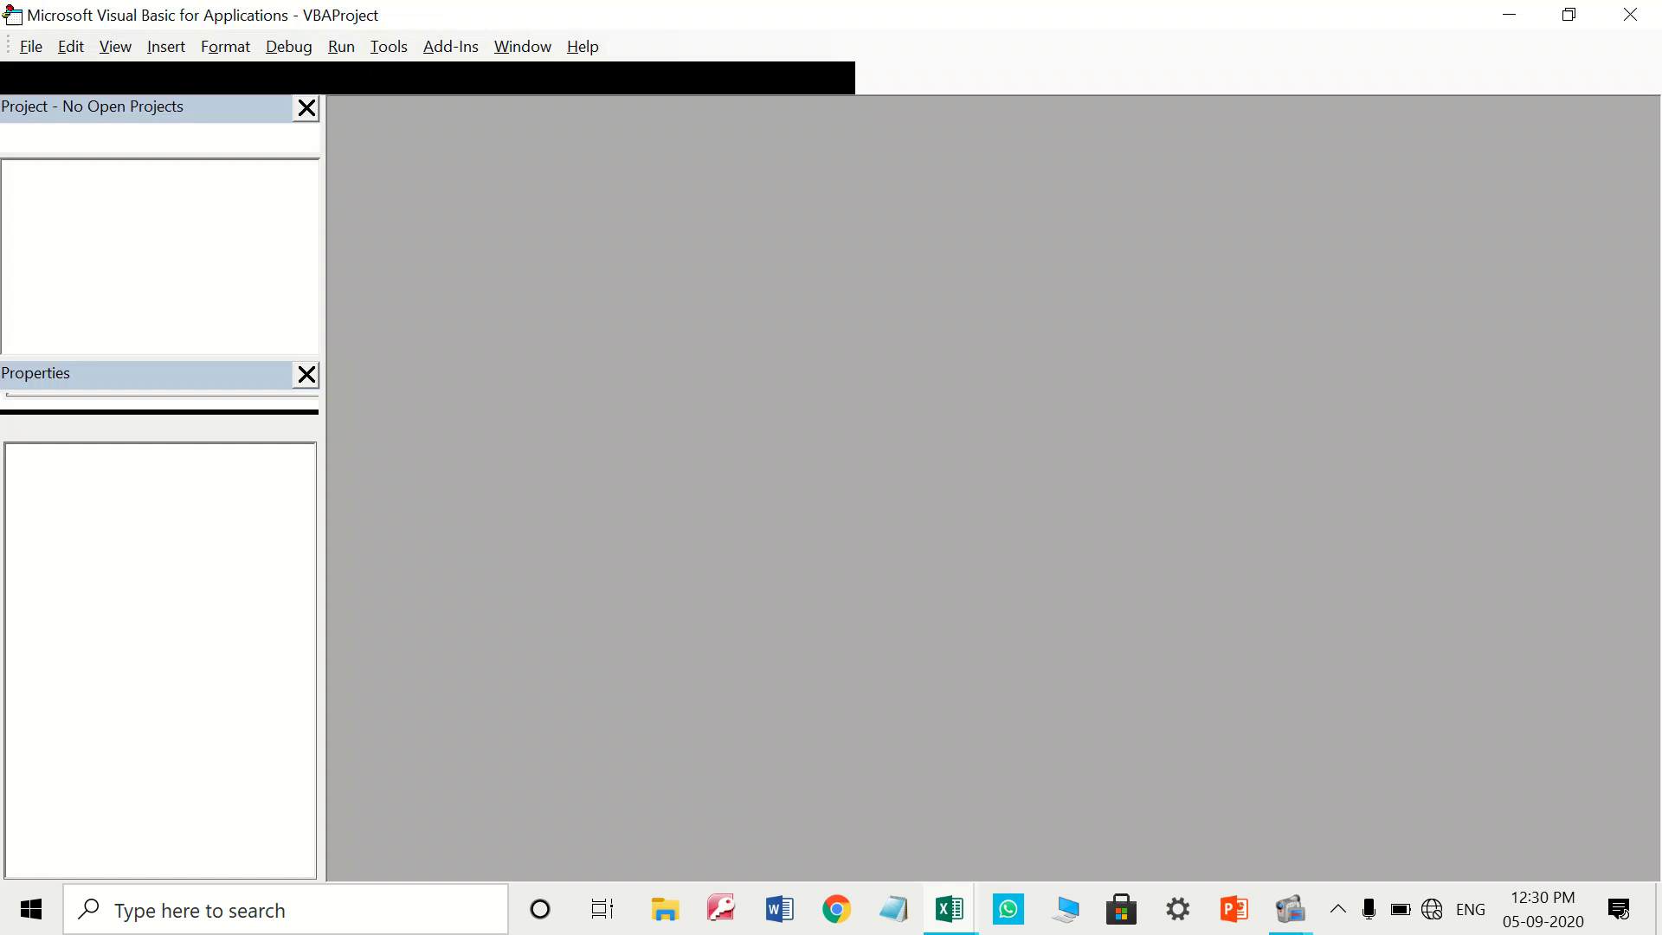
pyautogui.click(166, 46)
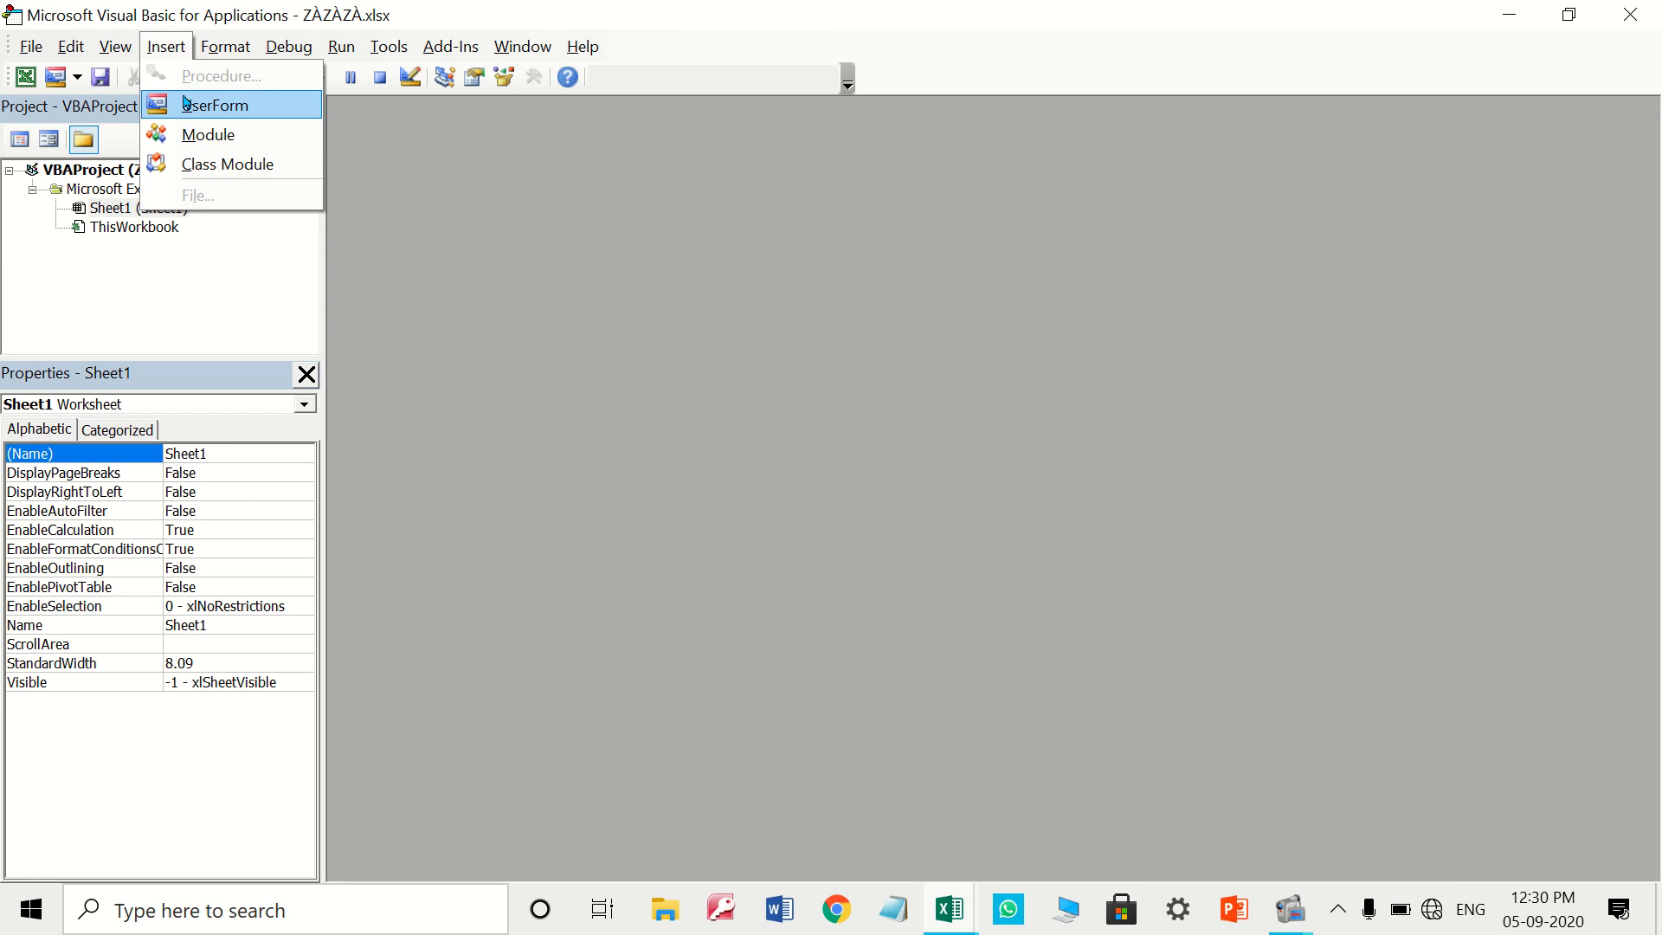
pyautogui.click(214, 105)
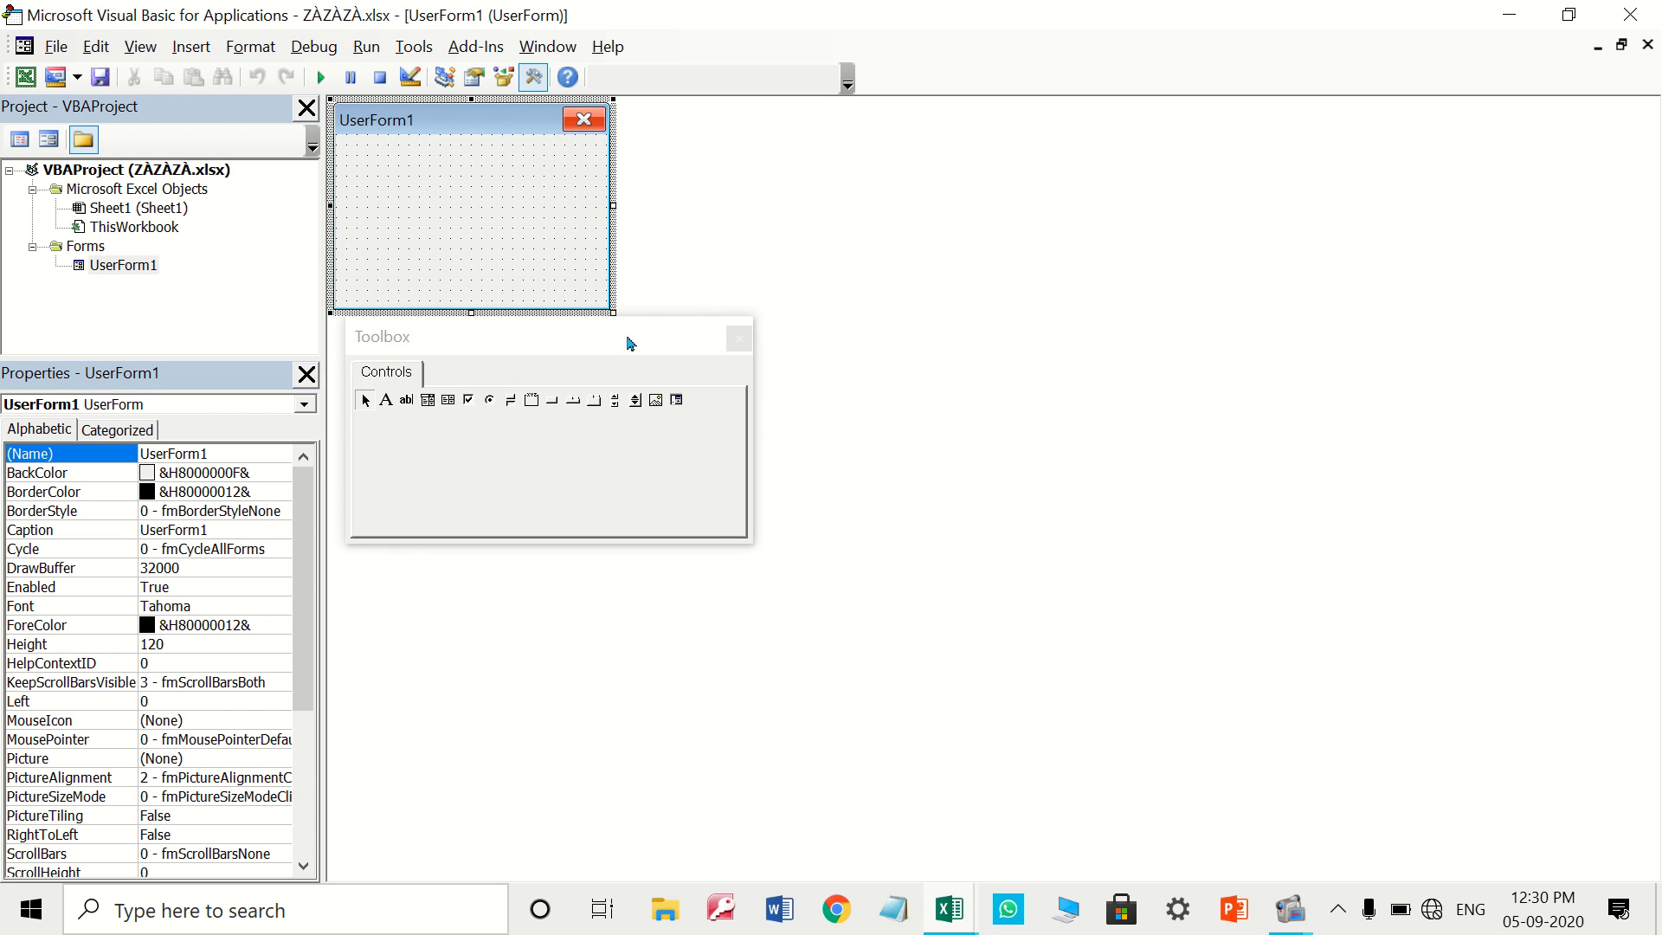
# Move the Toolbox aside and enlarge UserForm1 to a height of 342
pyautogui.moveTo(627, 337)
pyautogui.mouseDown()
pyautogui.moveTo(1282, 262)
pyautogui.moveTo(1185, 150)
pyautogui.mouseUp()
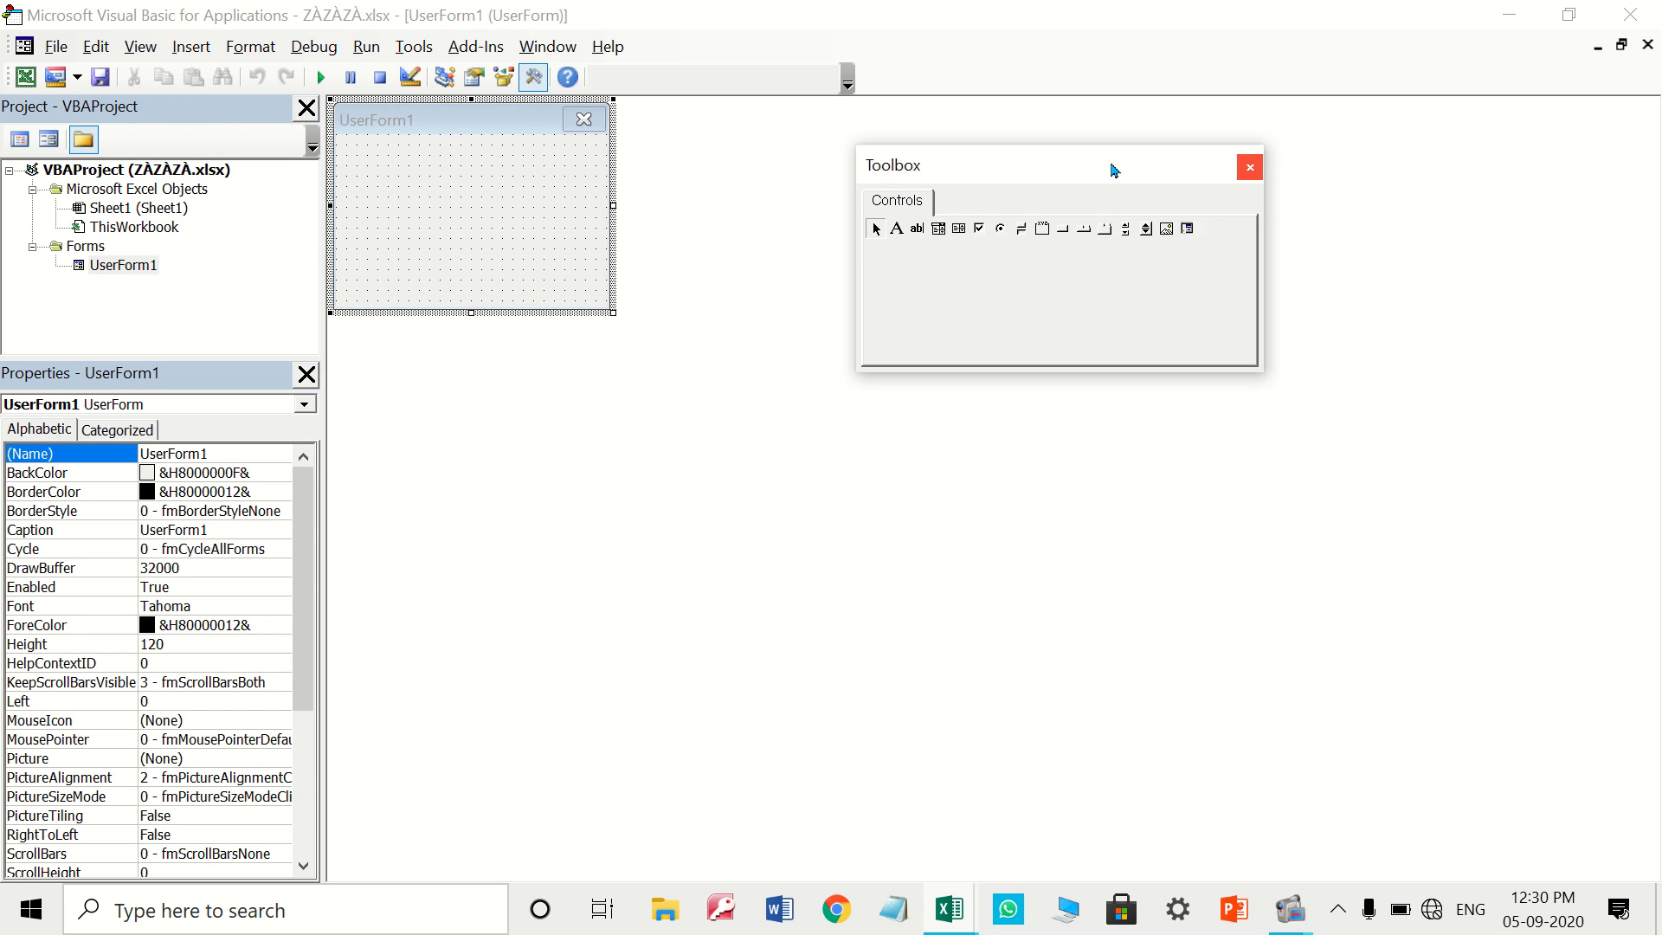
pyautogui.click(608, 307)
pyautogui.moveTo(608, 308); pyautogui.dragTo(923, 695)
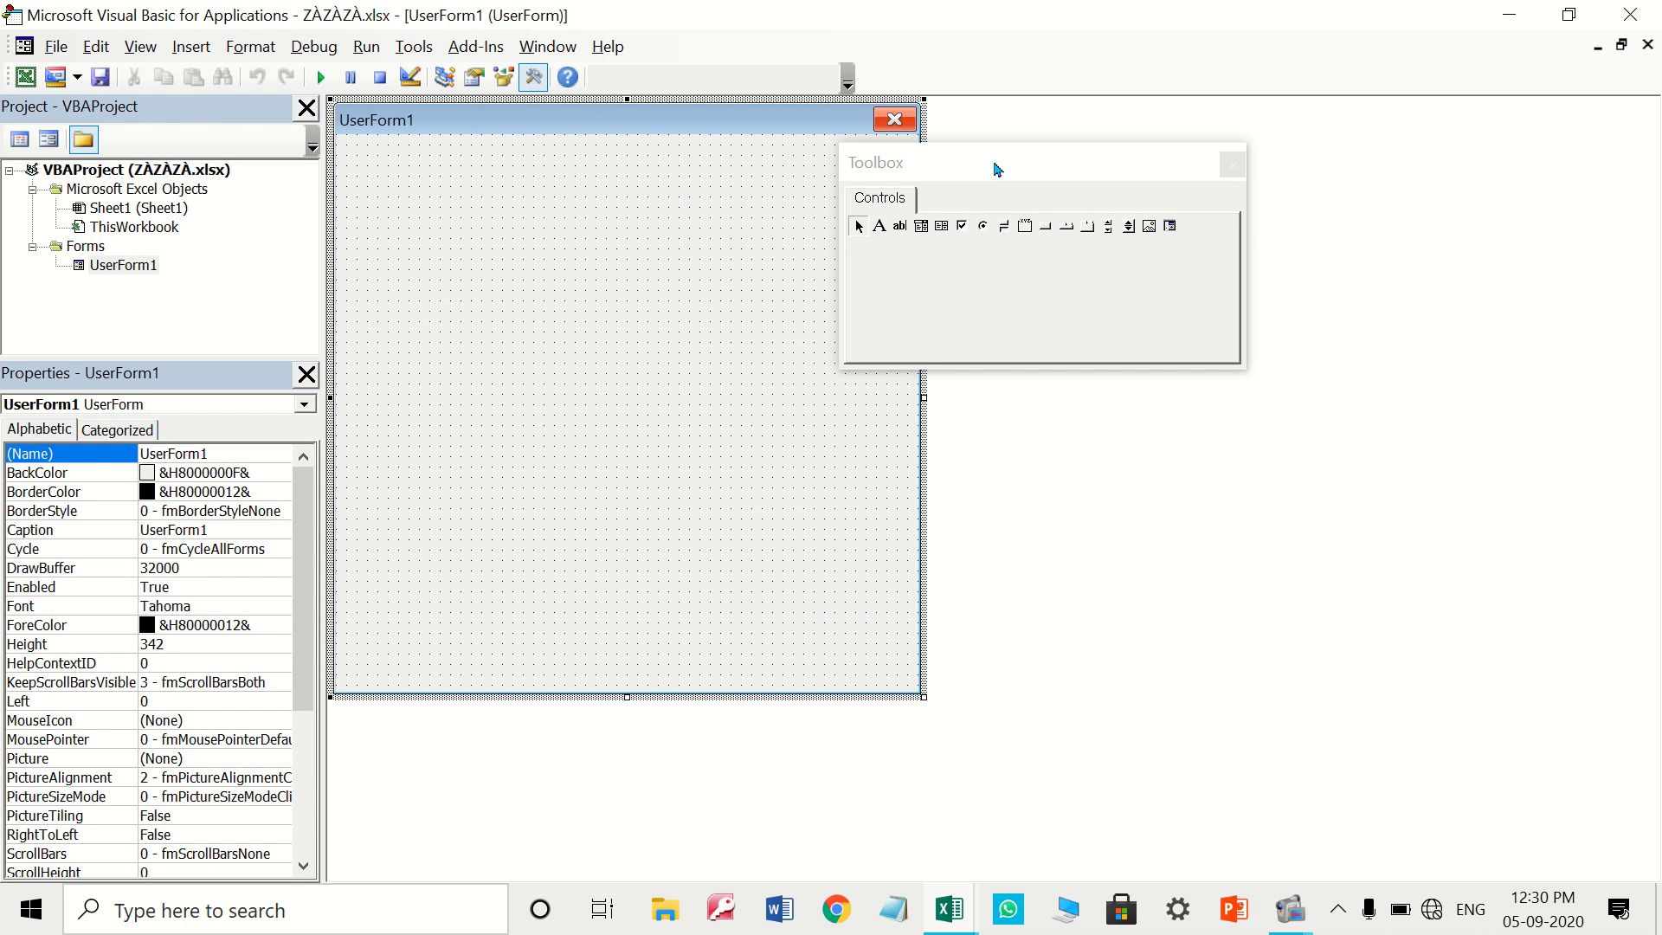
pyautogui.moveTo(994, 167)
pyautogui.mouseDown()
pyautogui.moveTo(1137, 189)
pyautogui.moveTo(1094, 138)
pyautogui.mouseUp()
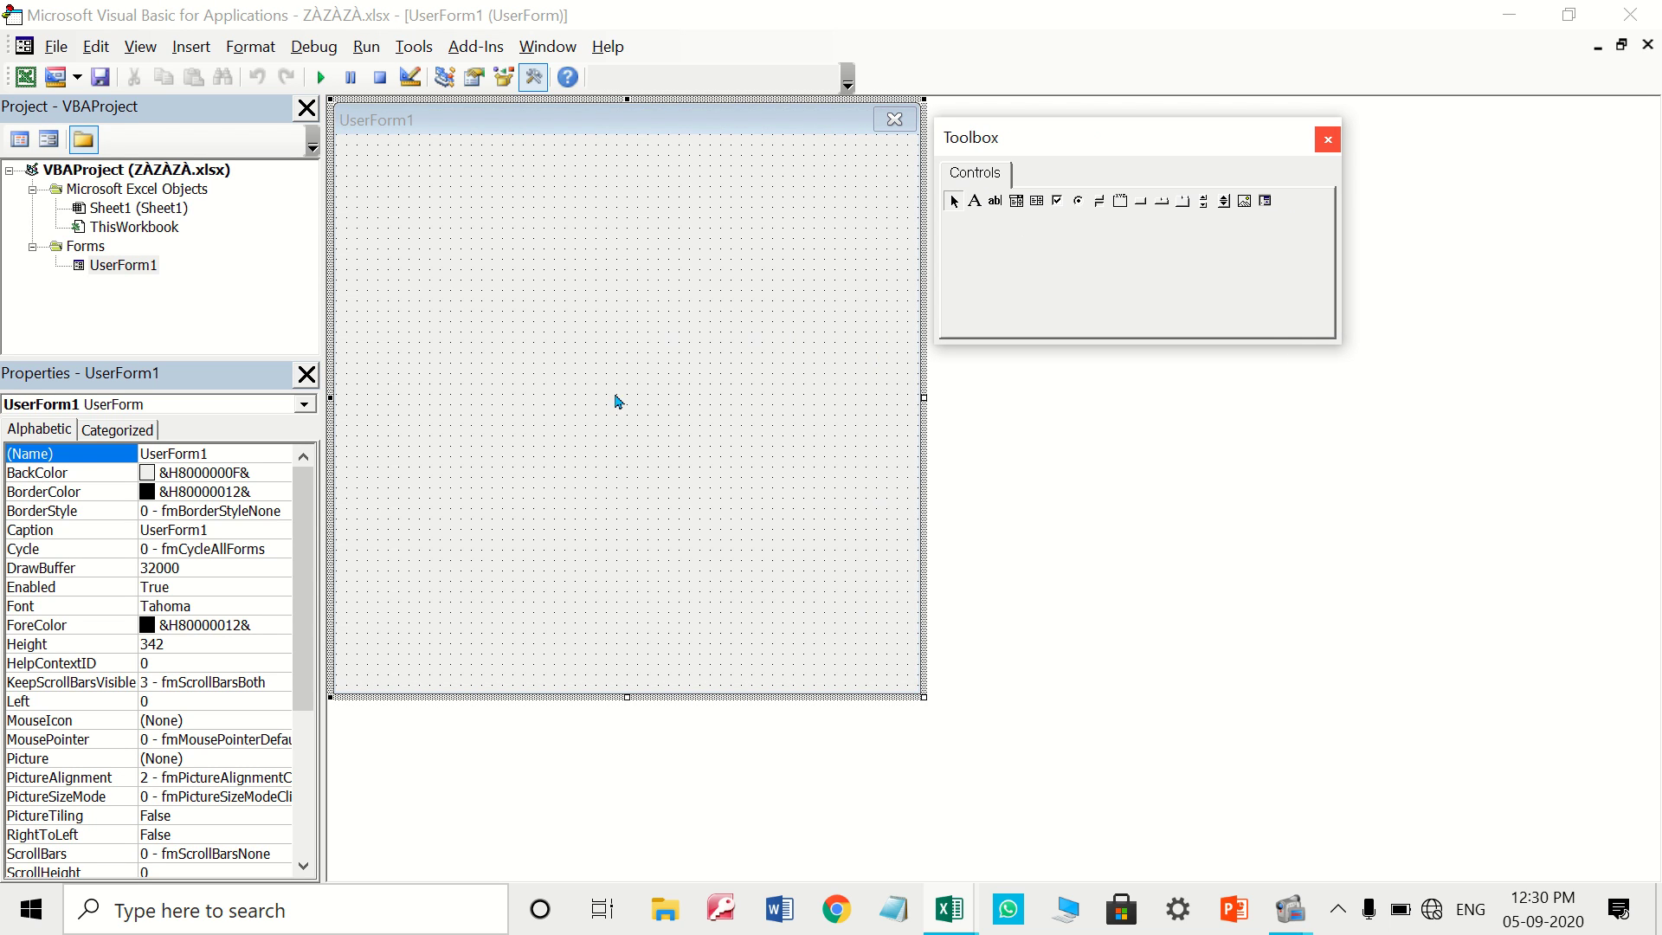
pyautogui.click(121, 267)
pyautogui.doubleClick(166, 451)
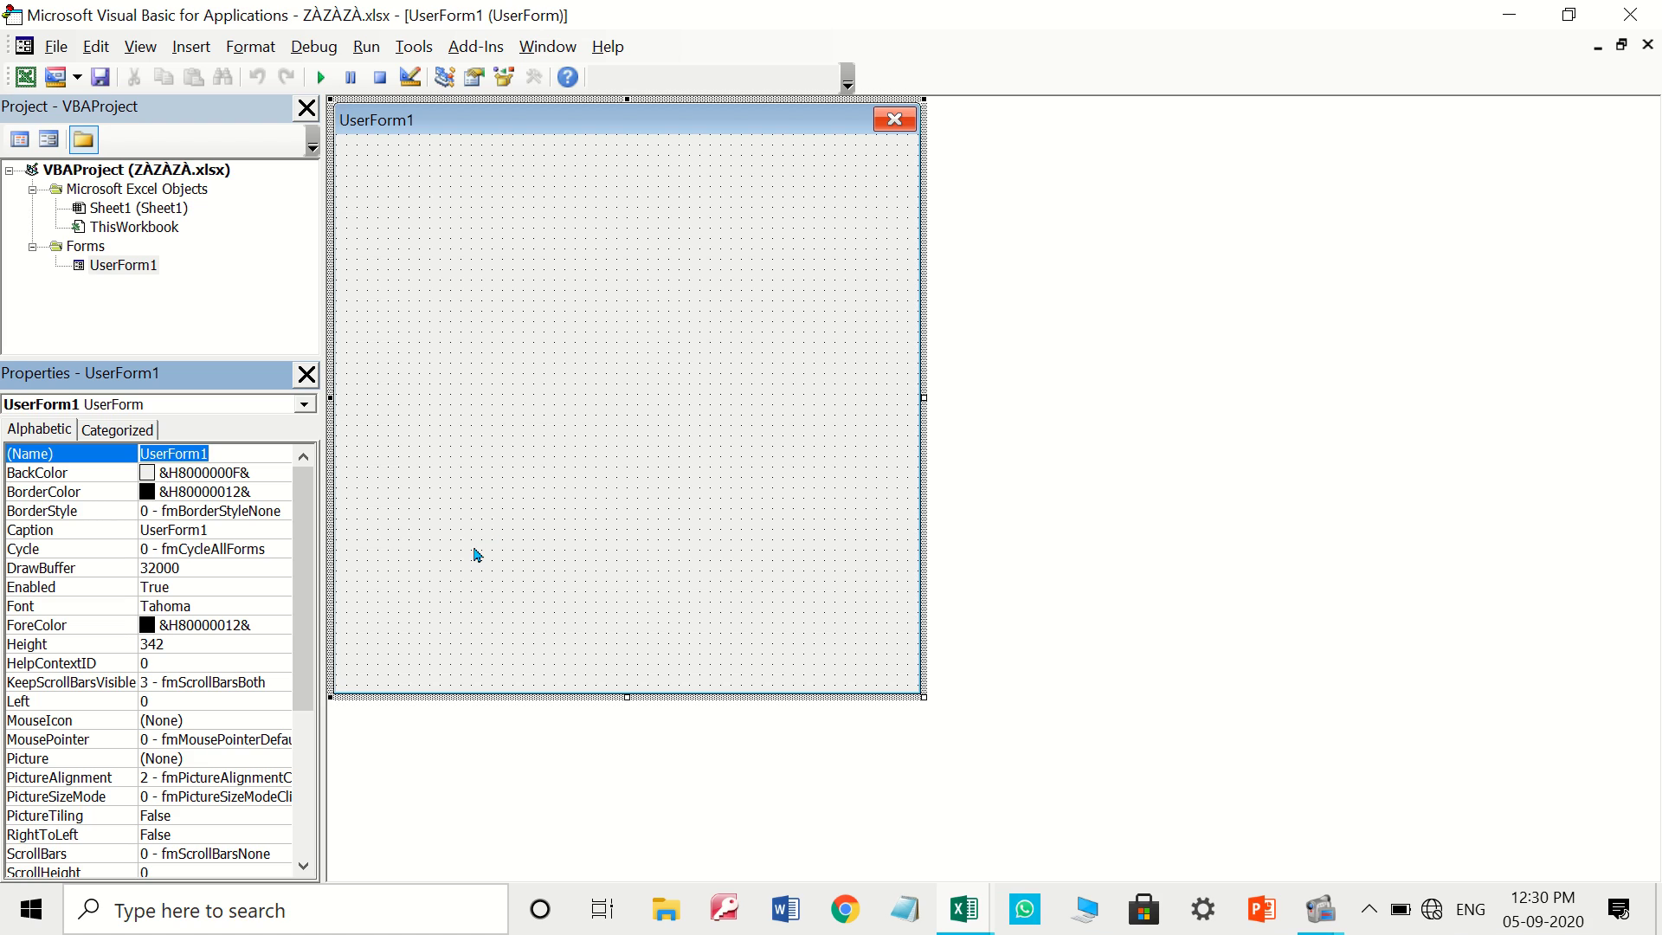
# Name the UserForm 'combobox' and set its Caption to 'combobox Control'
pyautogui.write('com')
pyautogui.write('bobox')
pyautogui.click(656, 394)
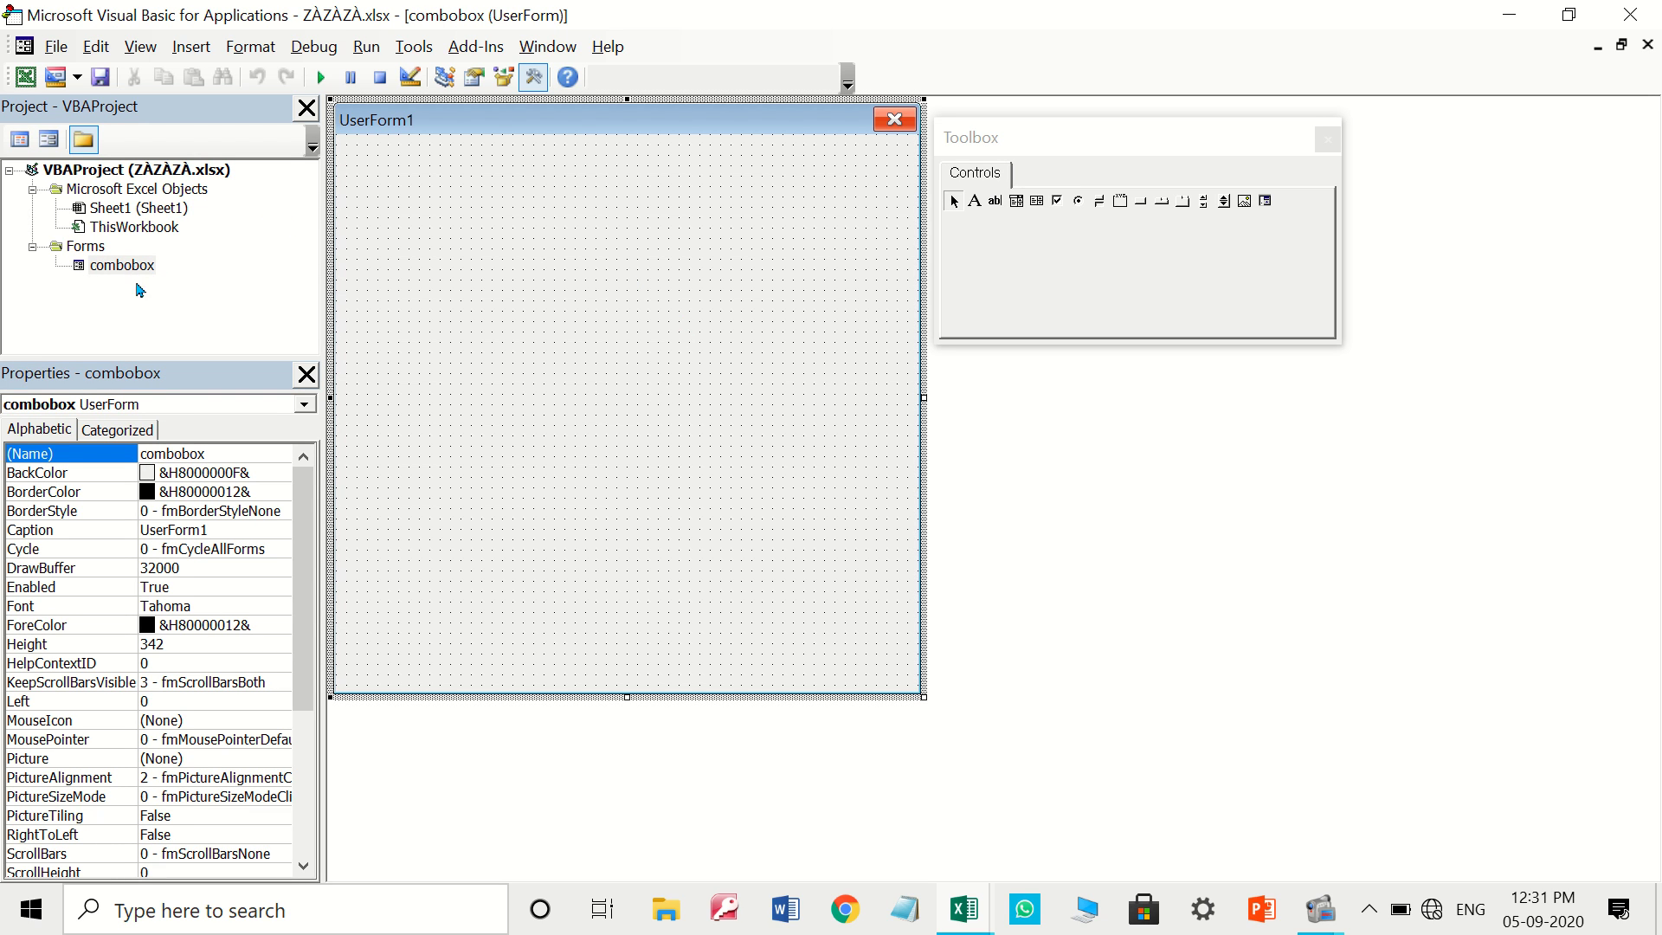
pyautogui.click(171, 532)
pyautogui.write('co')
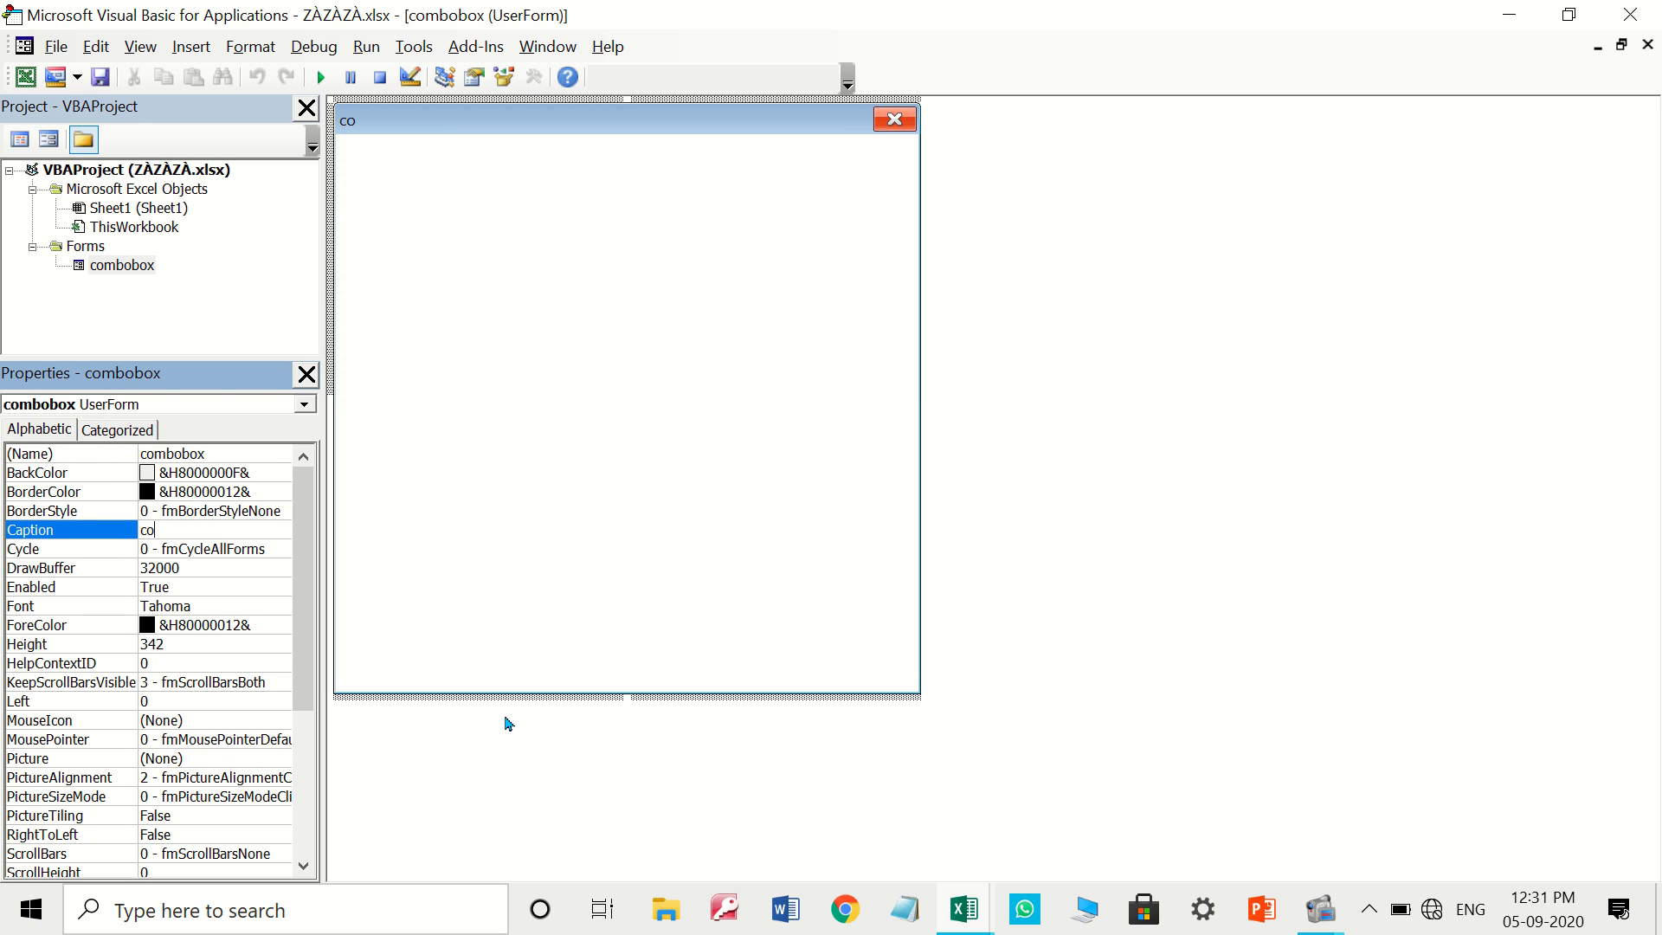
pyautogui.write('mbob')
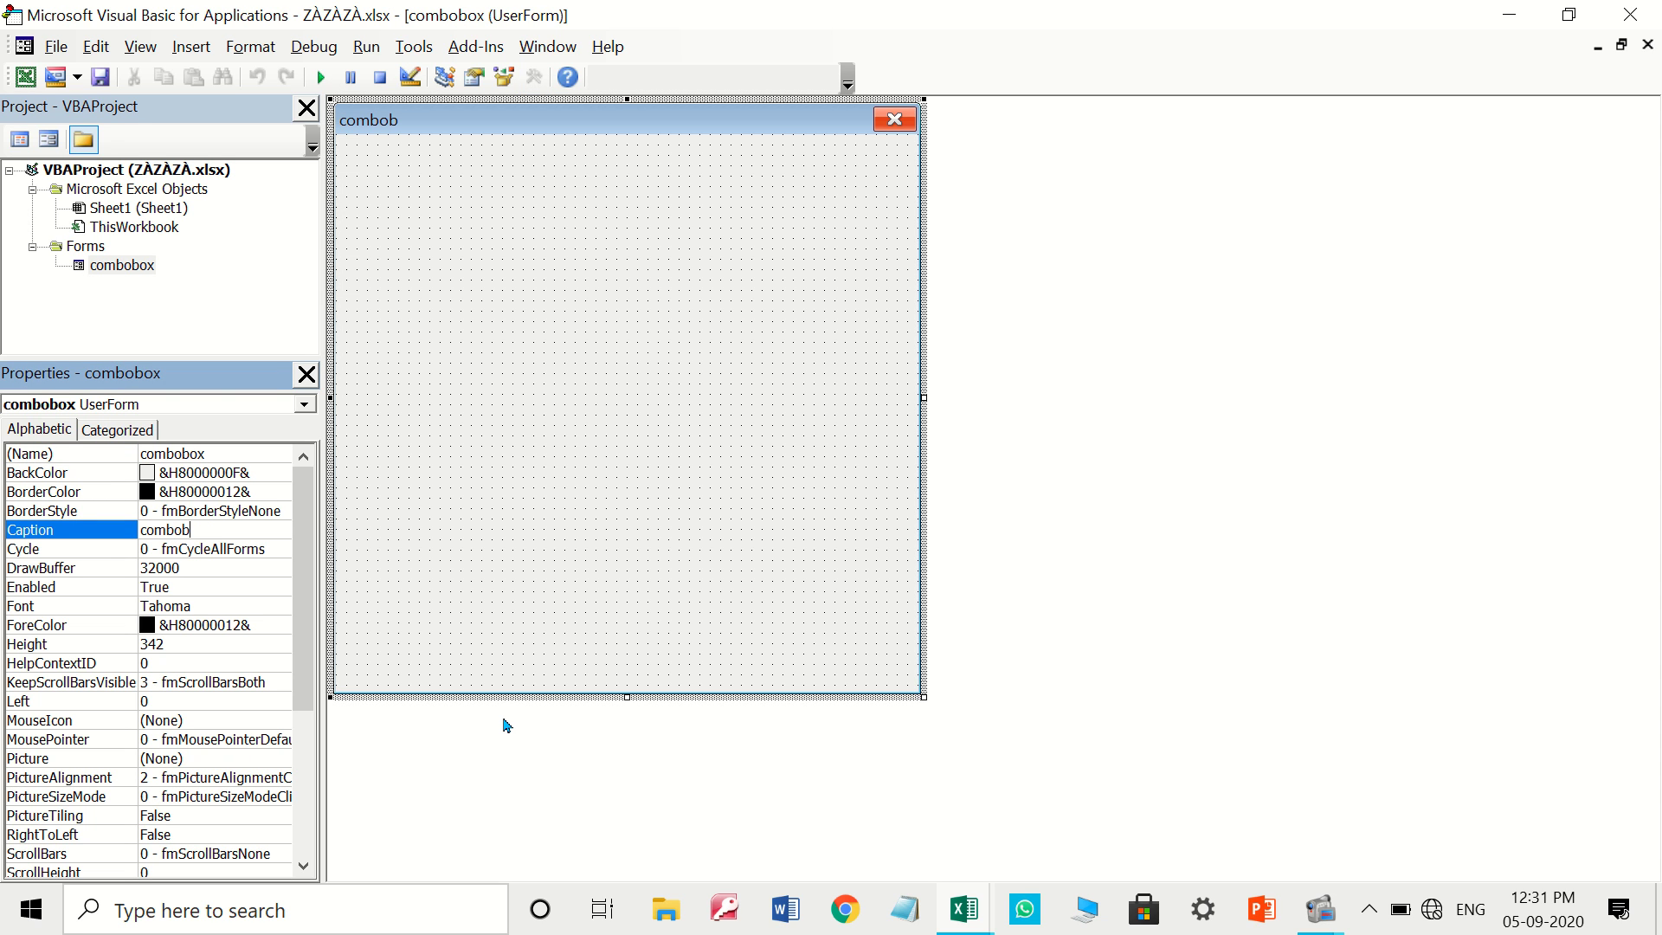
pyautogui.write('ox Con')
pyautogui.write('trol')
pyautogui.click(634, 473)
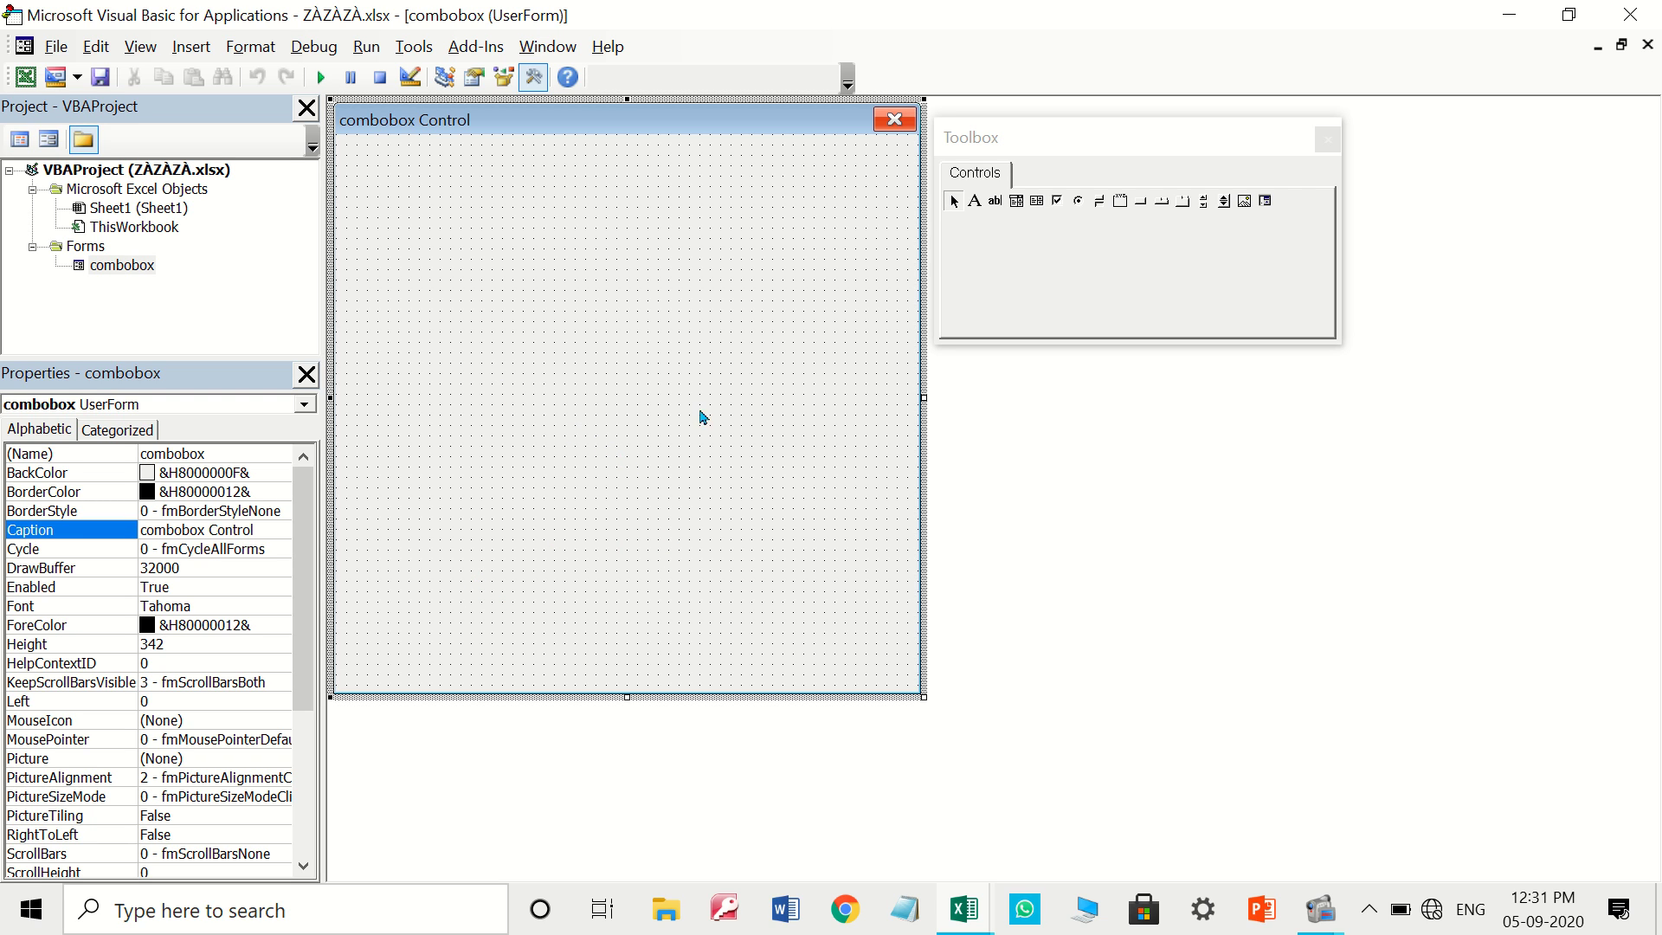
# Draw Frame1 across the form, enlarge the form, and size the frame to height 300
pyautogui.click(1120, 201)
pyautogui.moveTo(356, 165)
pyautogui.mouseDown()
pyautogui.moveTo(725, 634)
pyautogui.moveTo(908, 668)
pyautogui.mouseUp()
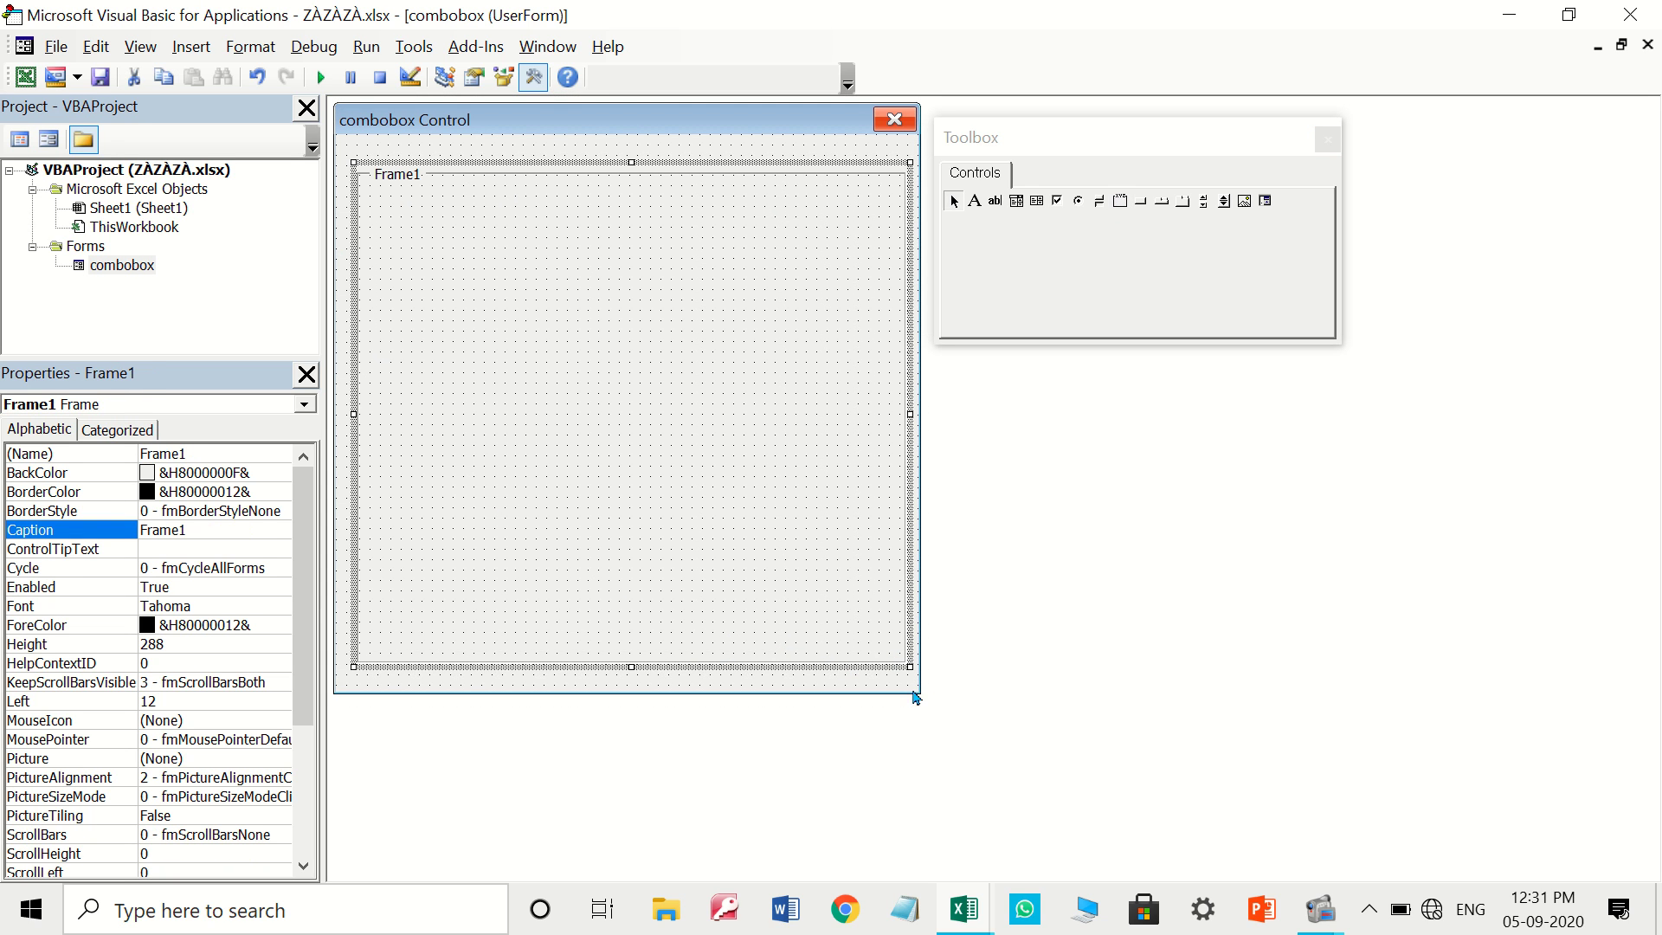
pyautogui.click(915, 696)
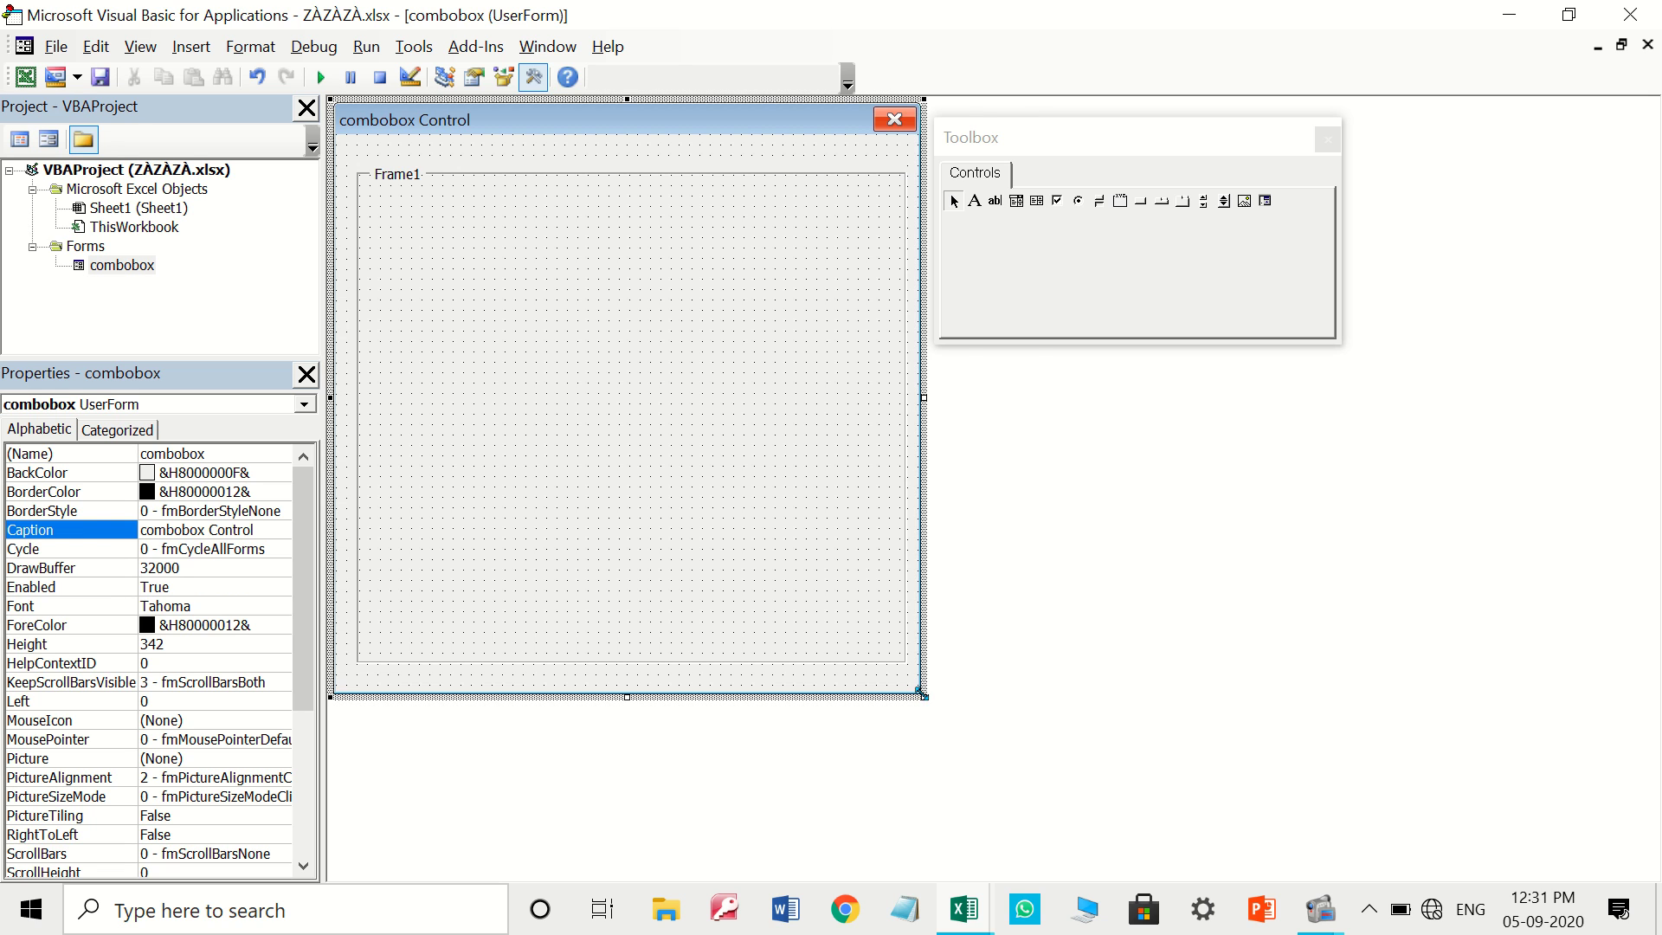
pyautogui.moveTo(922, 692); pyautogui.dragTo(1034, 736)
pyautogui.click(868, 642)
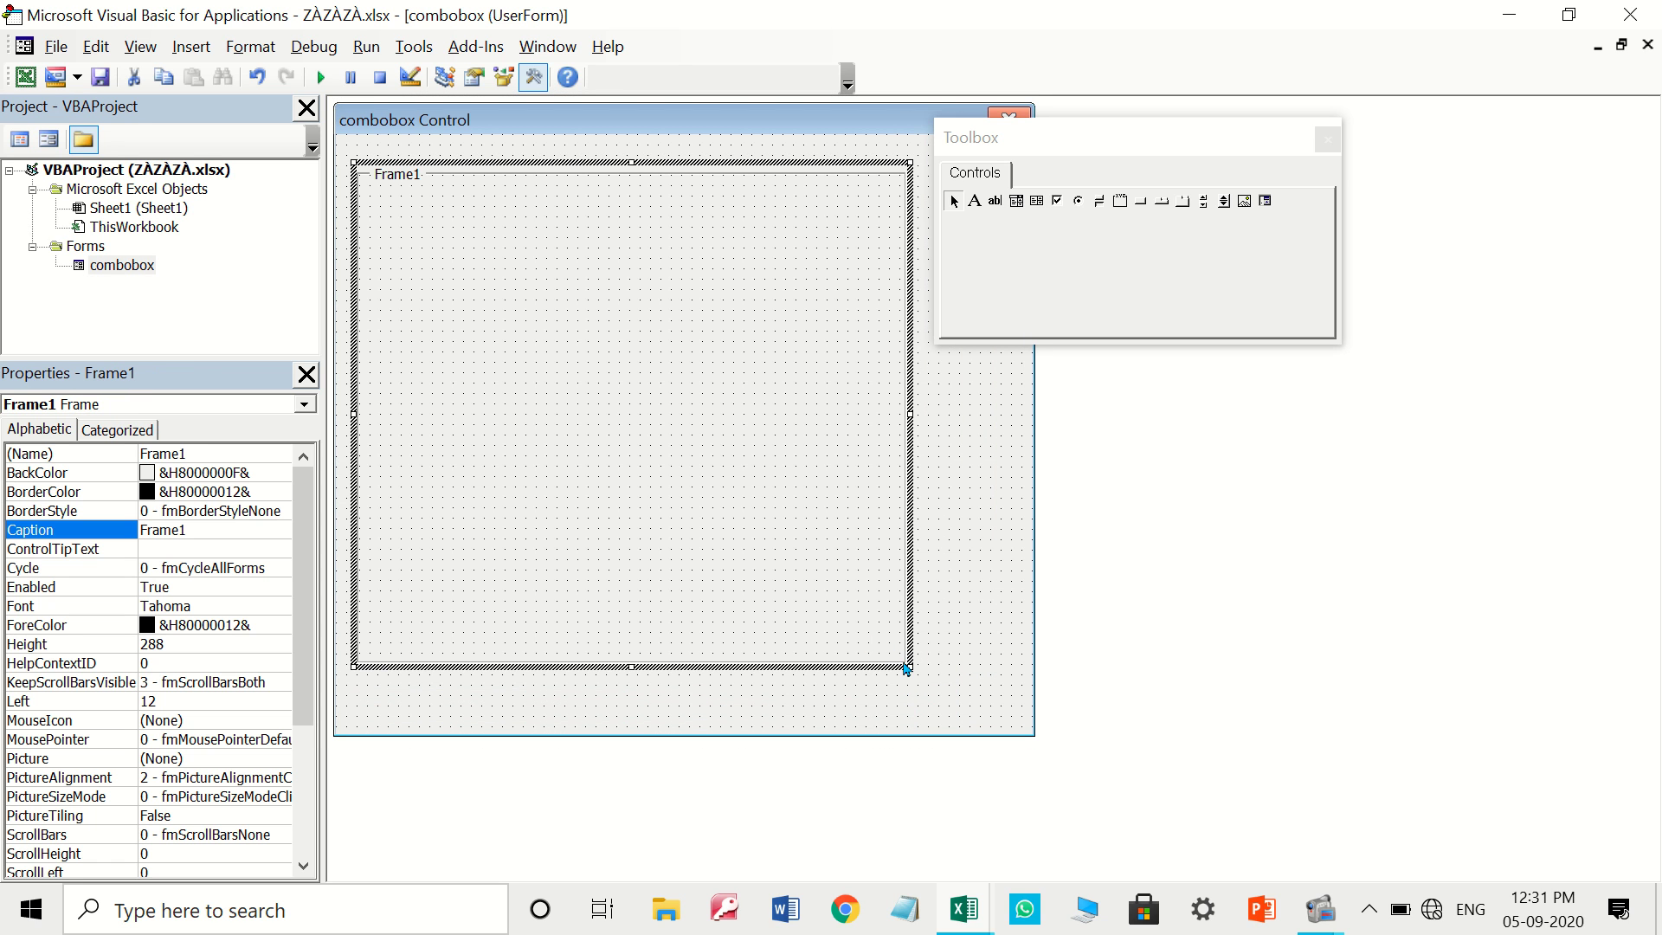
pyautogui.moveTo(906, 669); pyautogui.dragTo(956, 684)
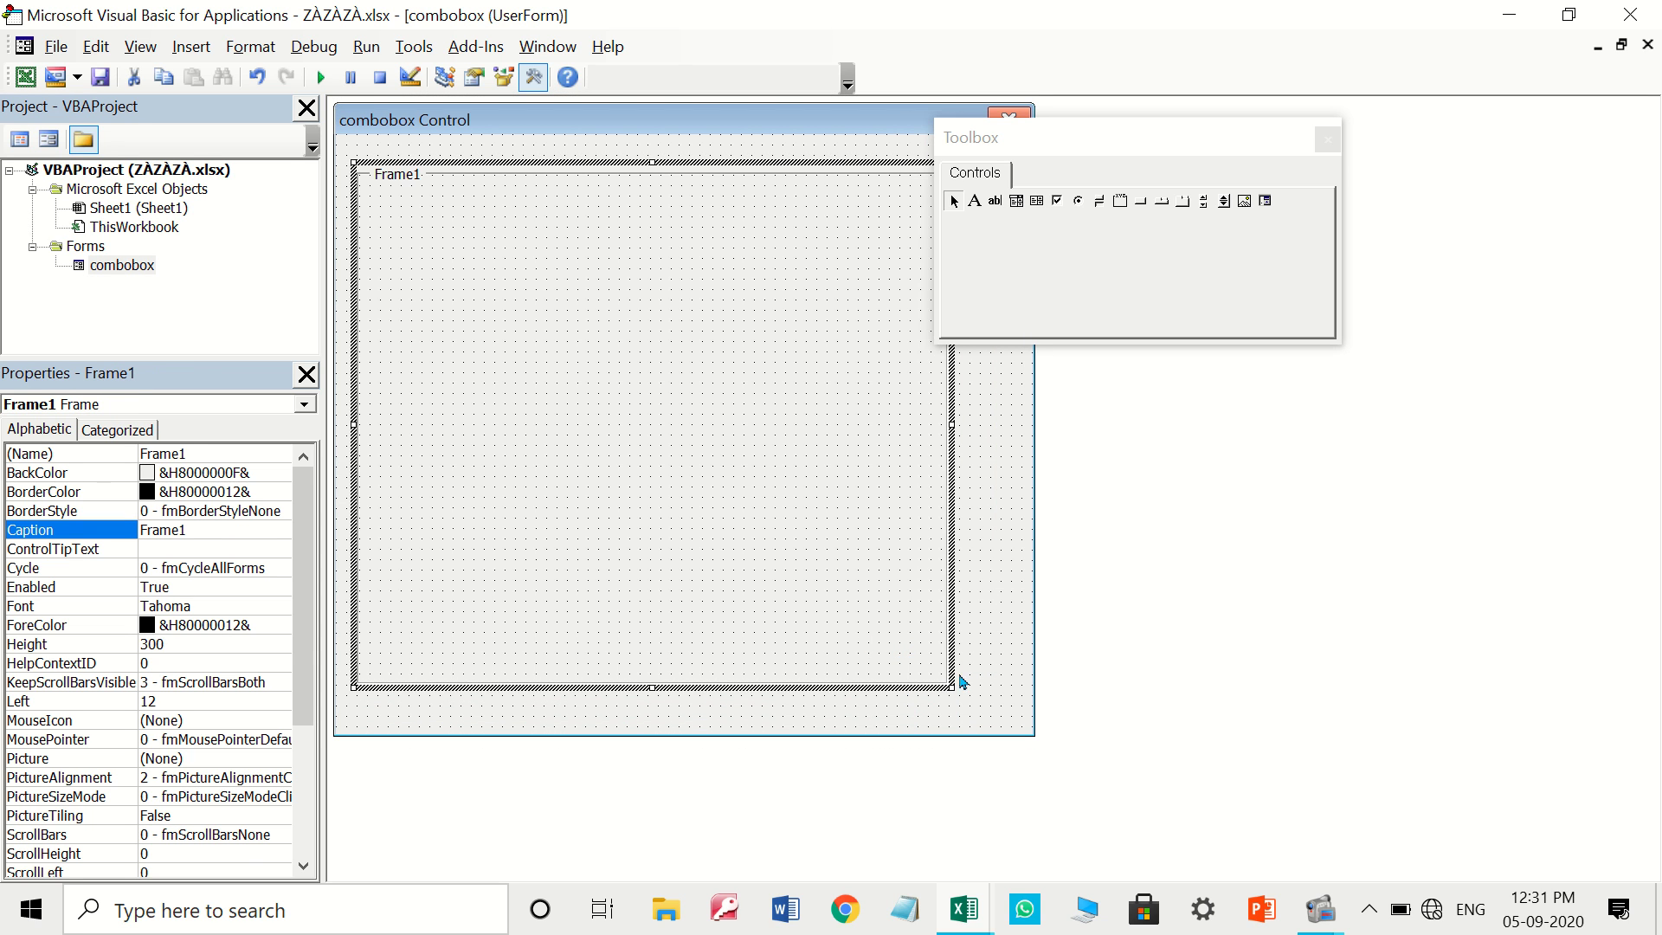
pyautogui.moveTo(1105, 147); pyautogui.dragTo(1245, 152)
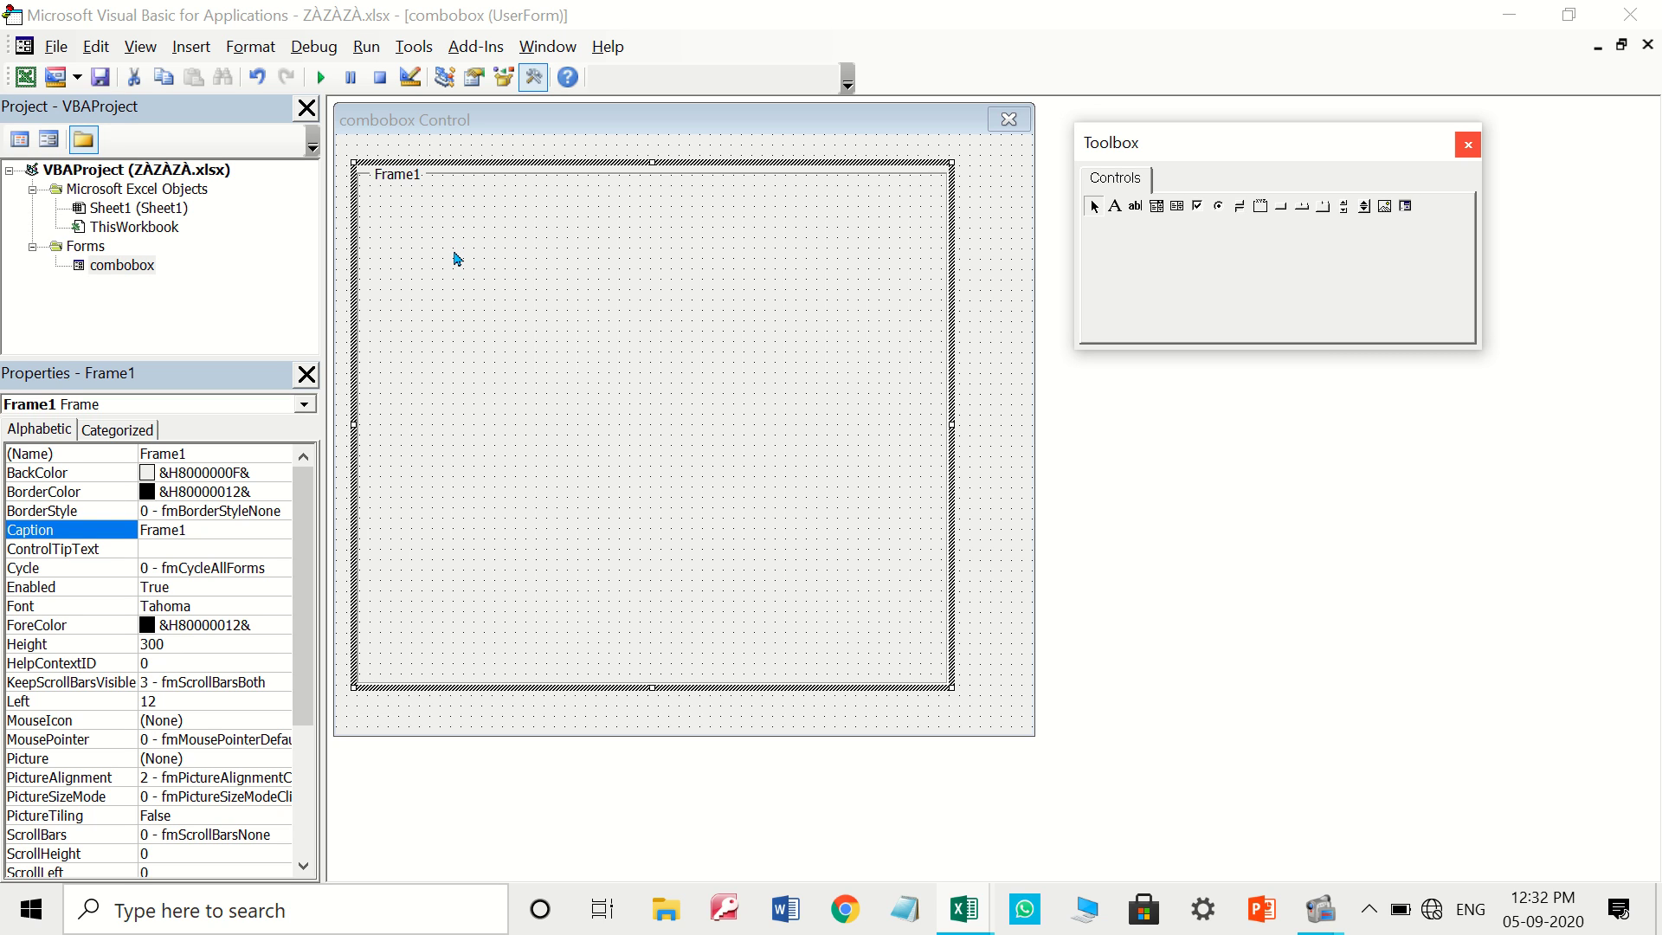
# Set the frame's Caption to 'Combobox in VBA'
pyautogui.click(145, 530)
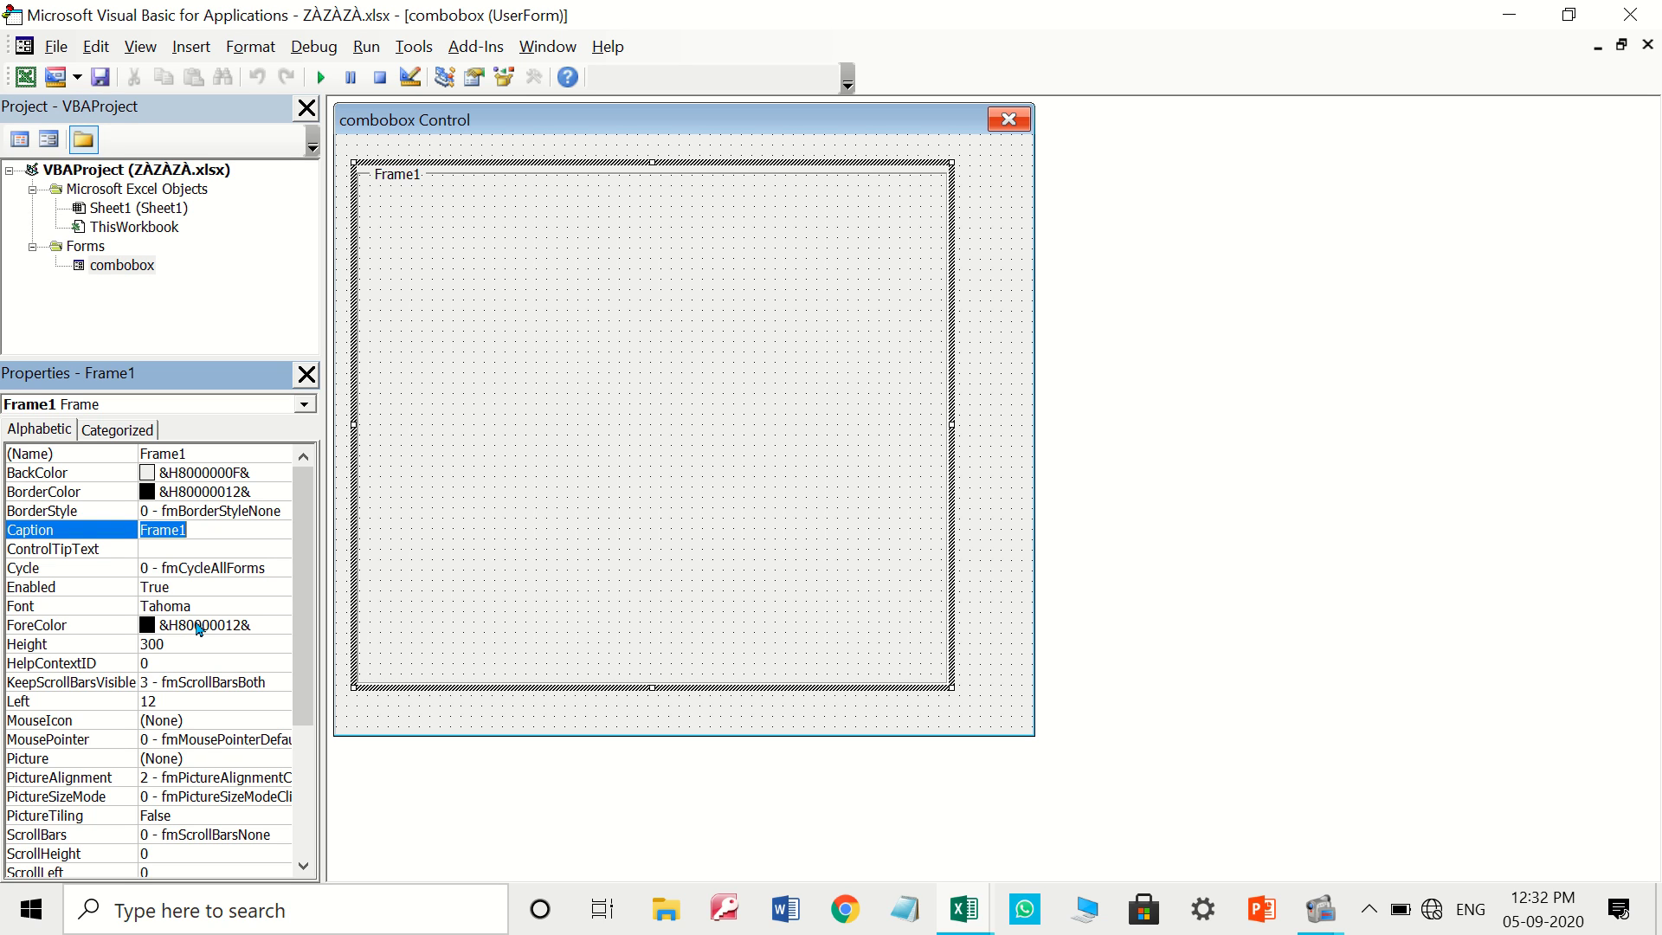
pyautogui.write('Com')
pyautogui.write('bobox in VBA')
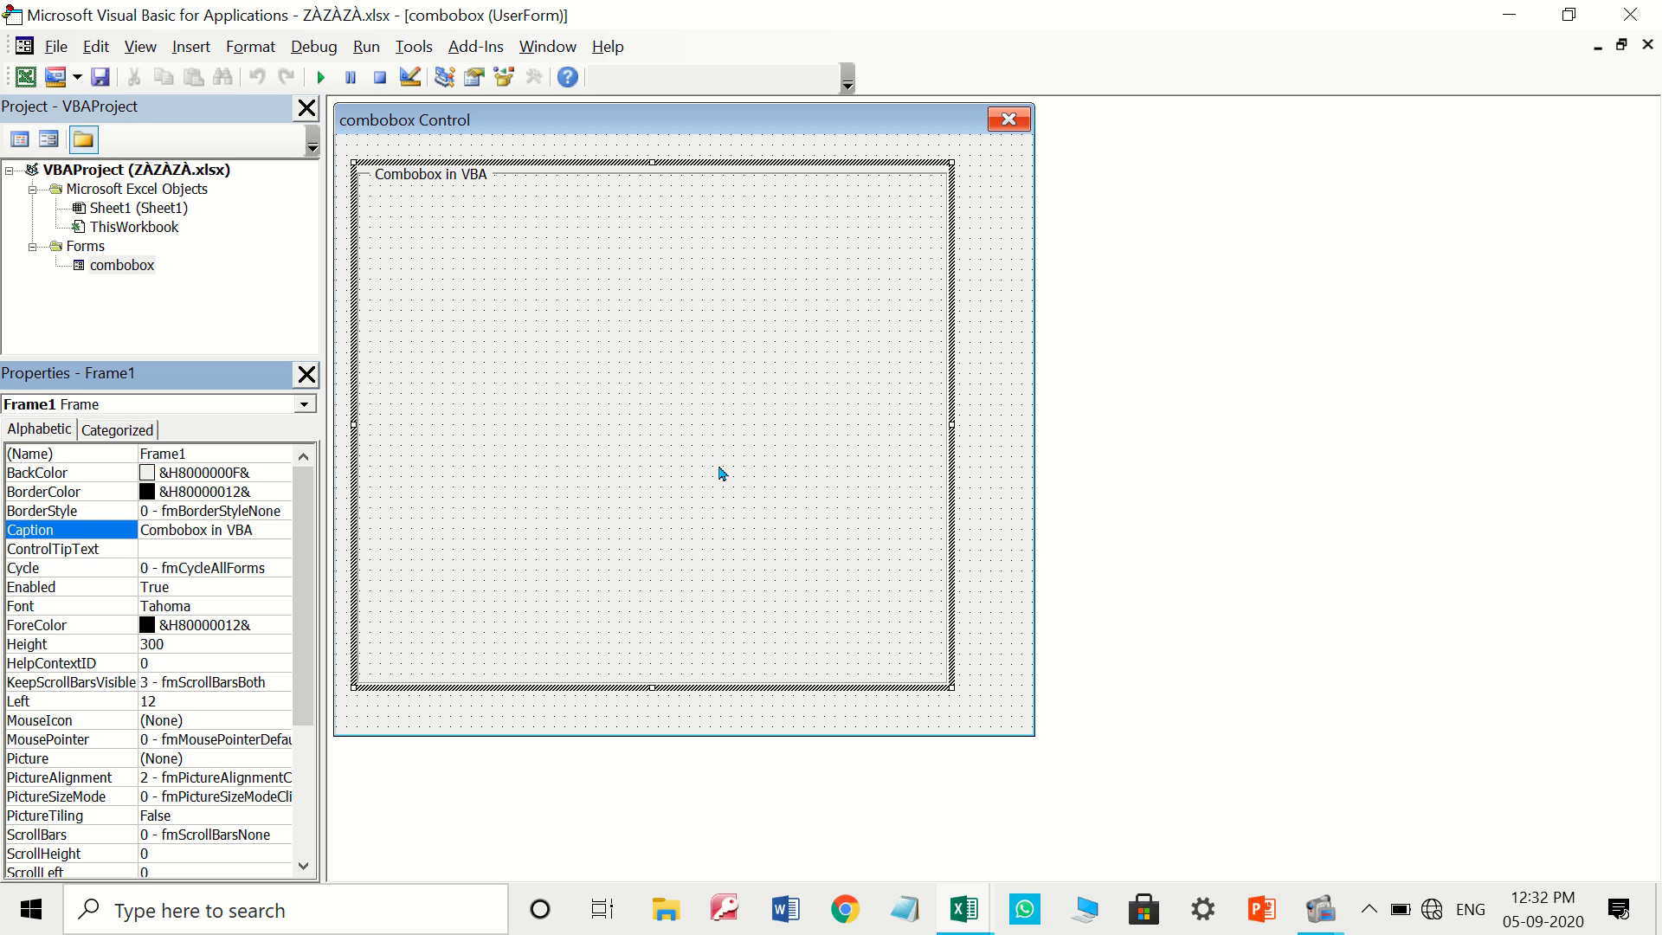
pyautogui.click(719, 471)
pyautogui.click(1000, 523)
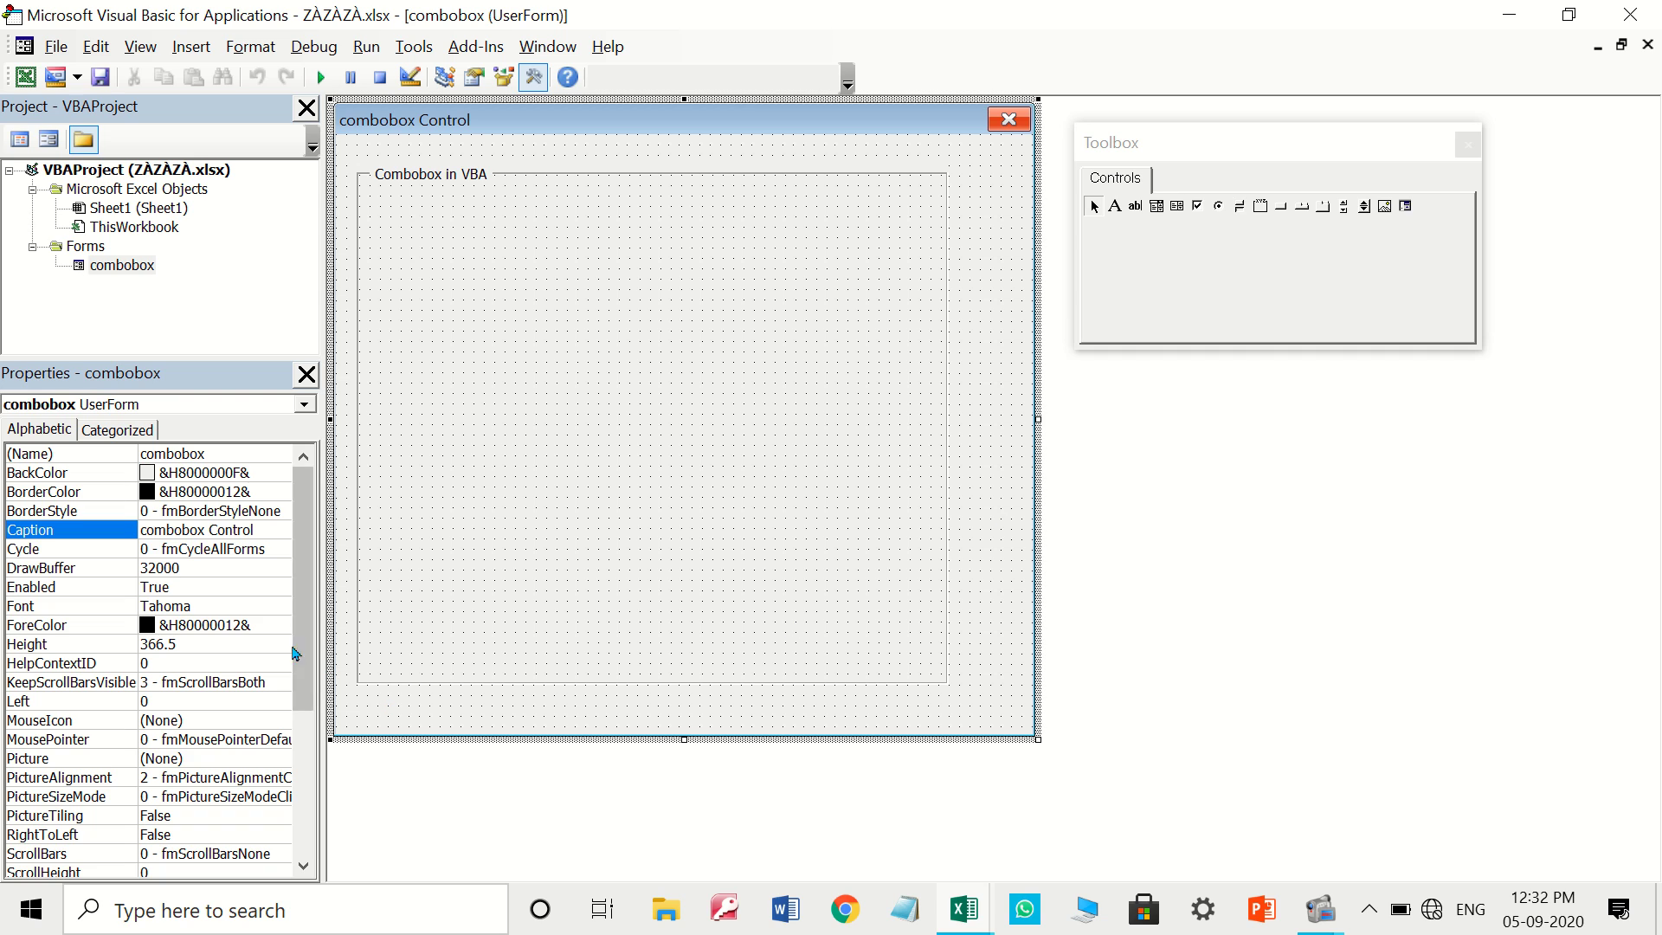
# Make the form background yellow-green and Frame1's background light purple from the palette
pyautogui.click(244, 473)
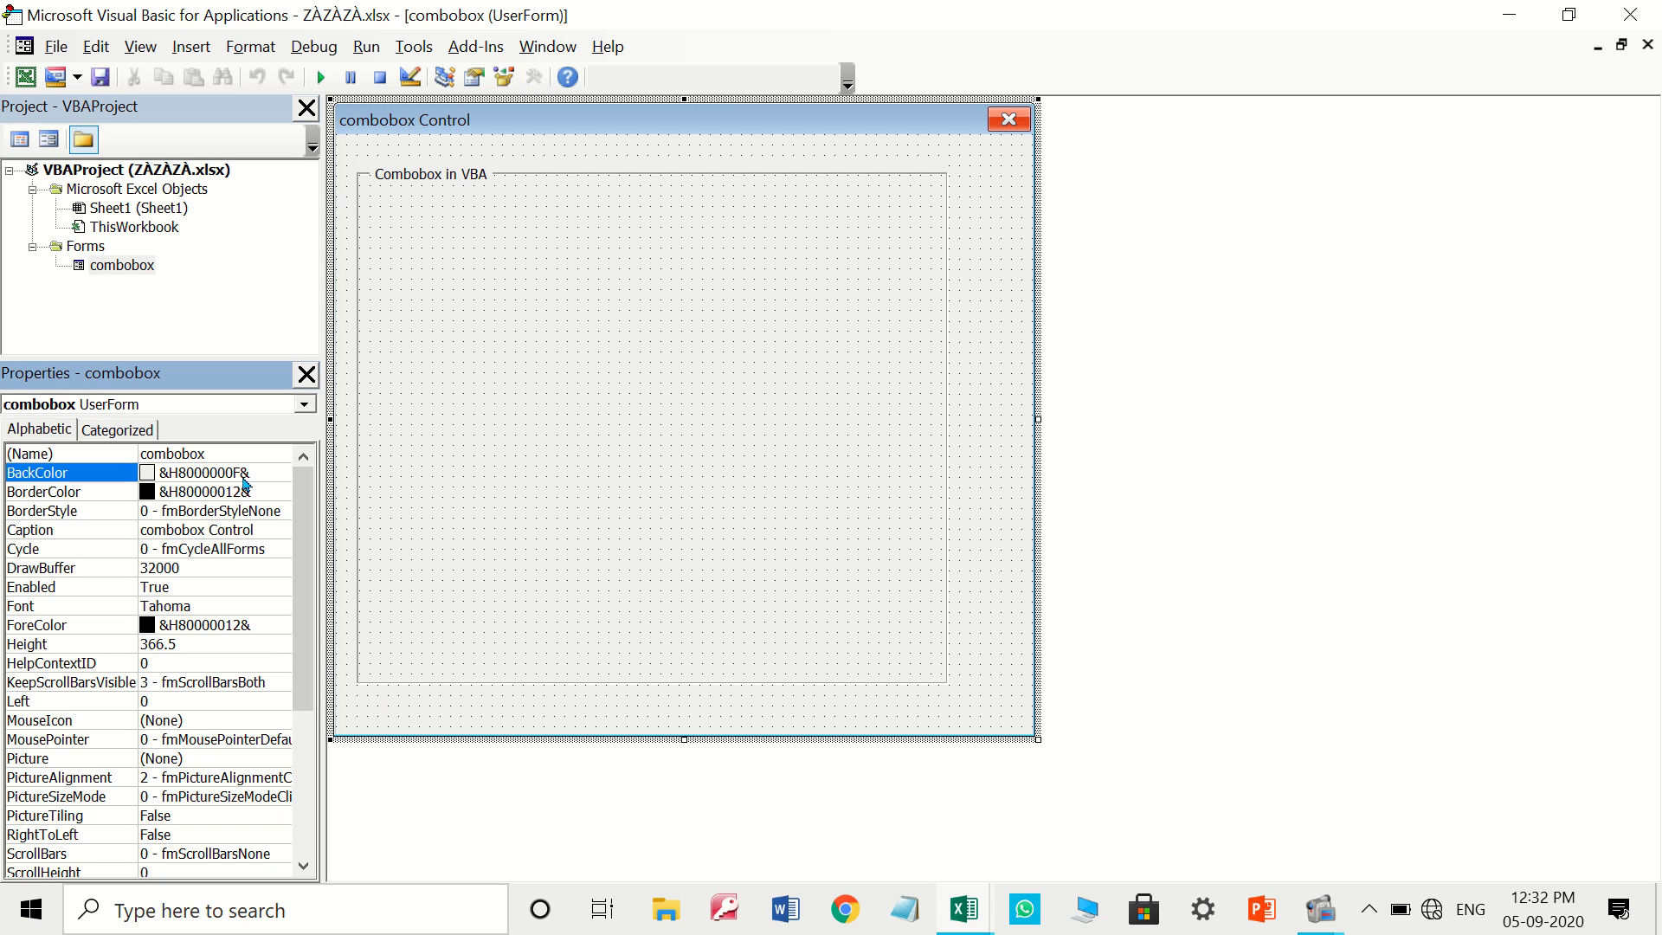
pyautogui.click(282, 473)
pyautogui.click(154, 496)
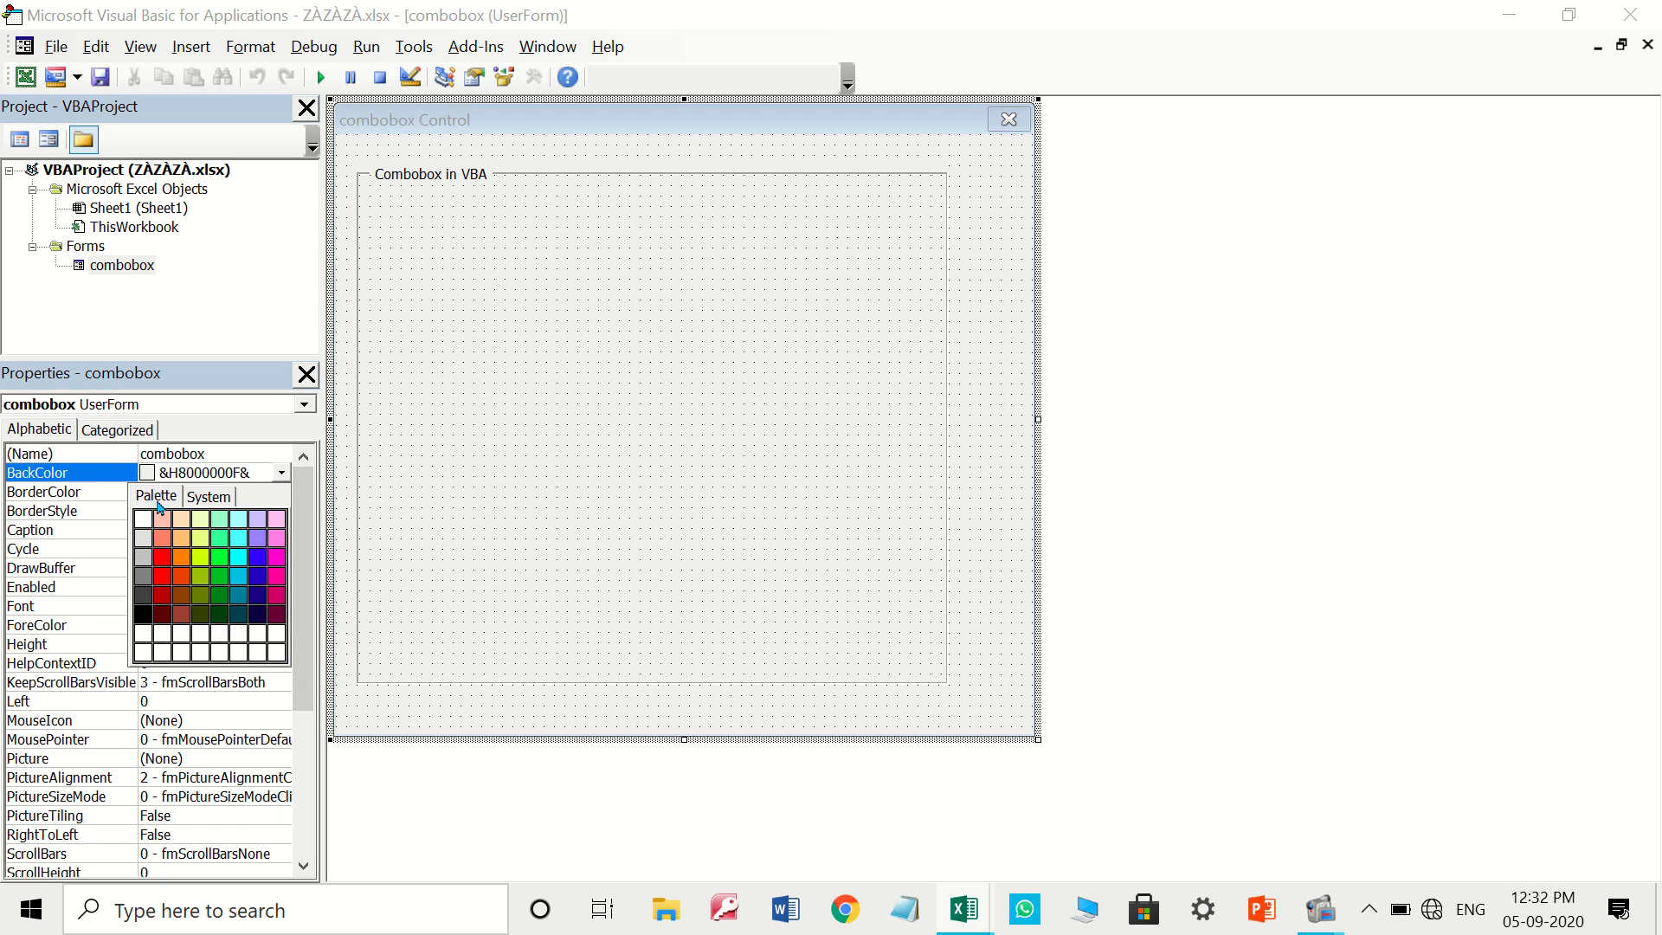
pyautogui.click(208, 577)
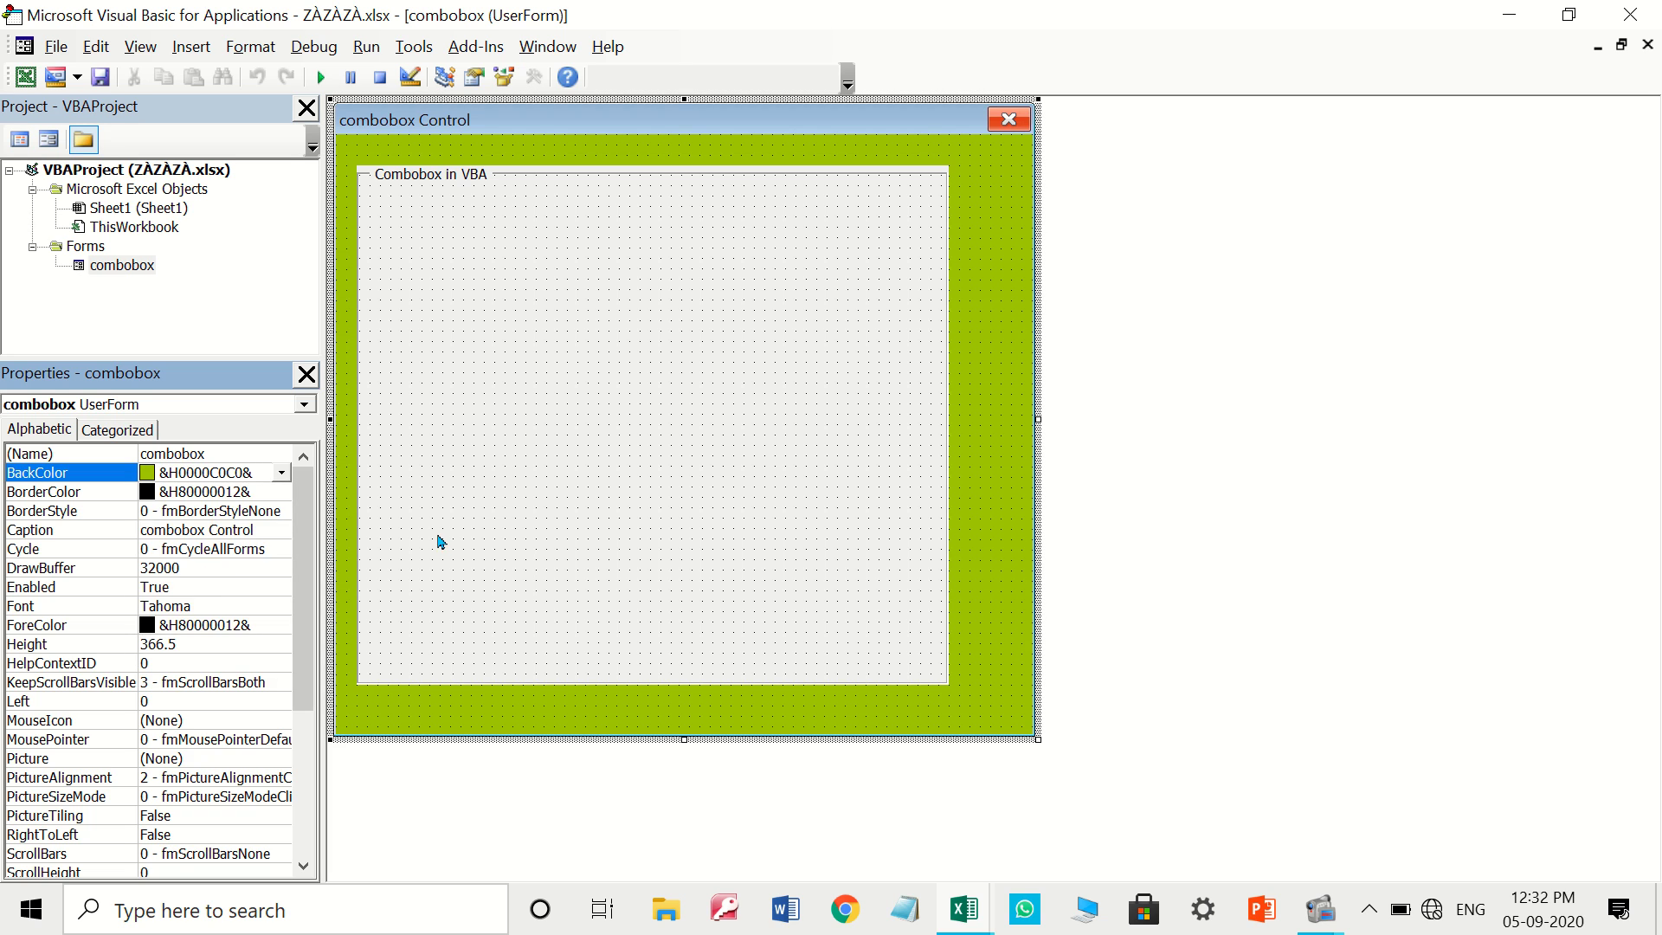
pyautogui.click(542, 519)
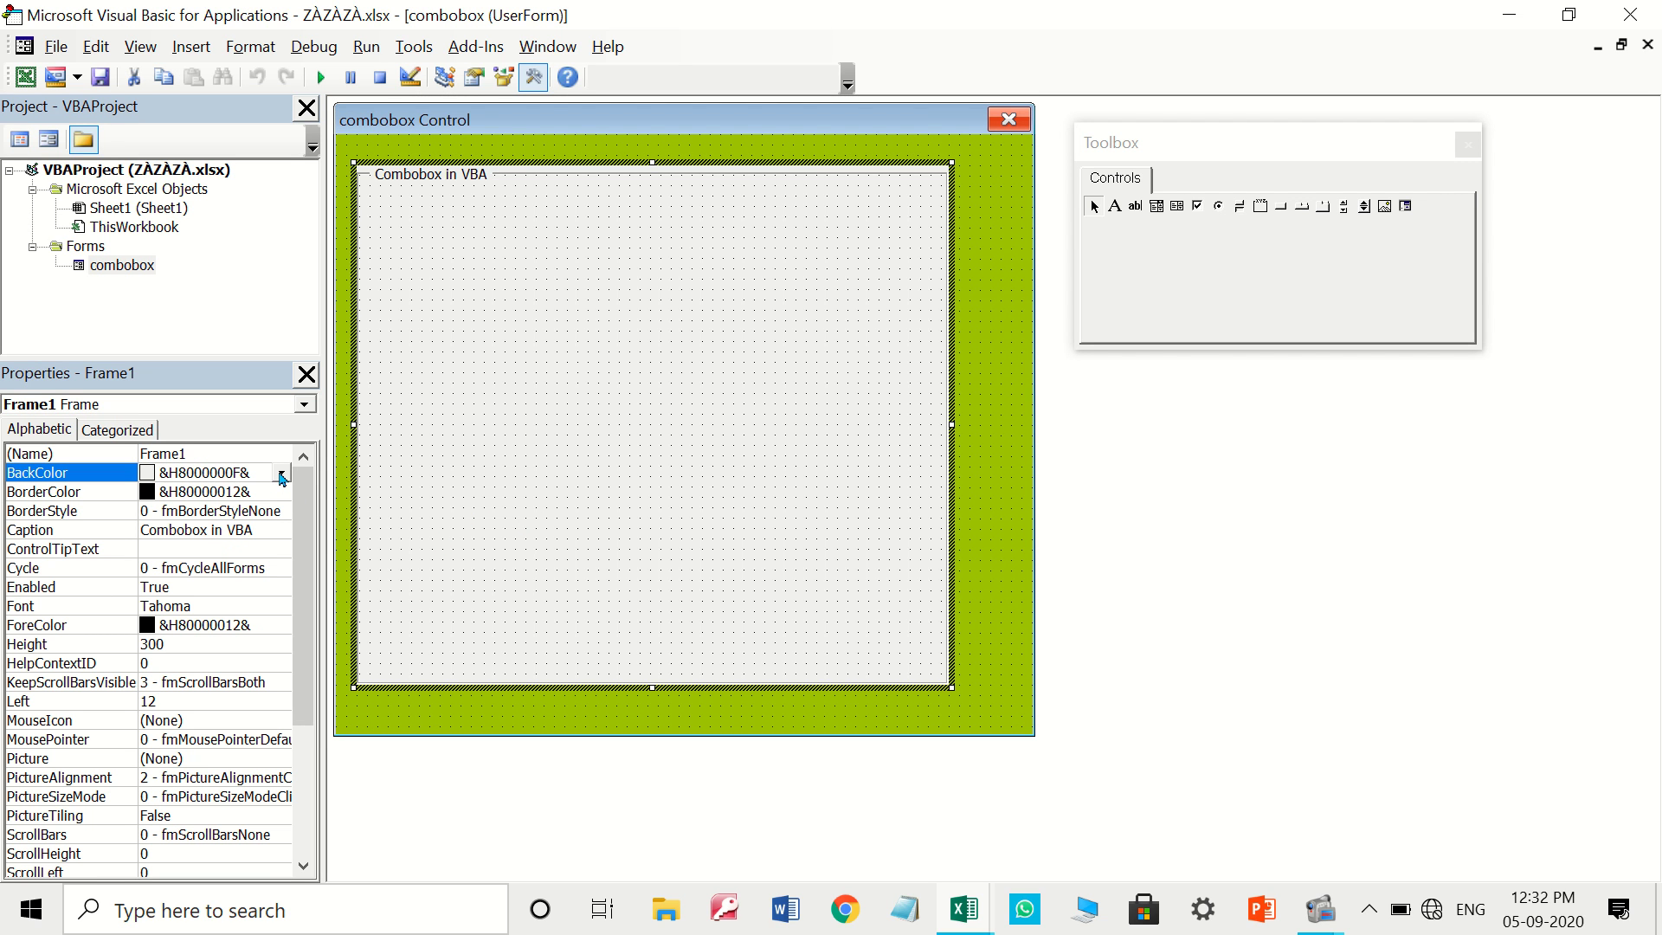
pyautogui.click(281, 472)
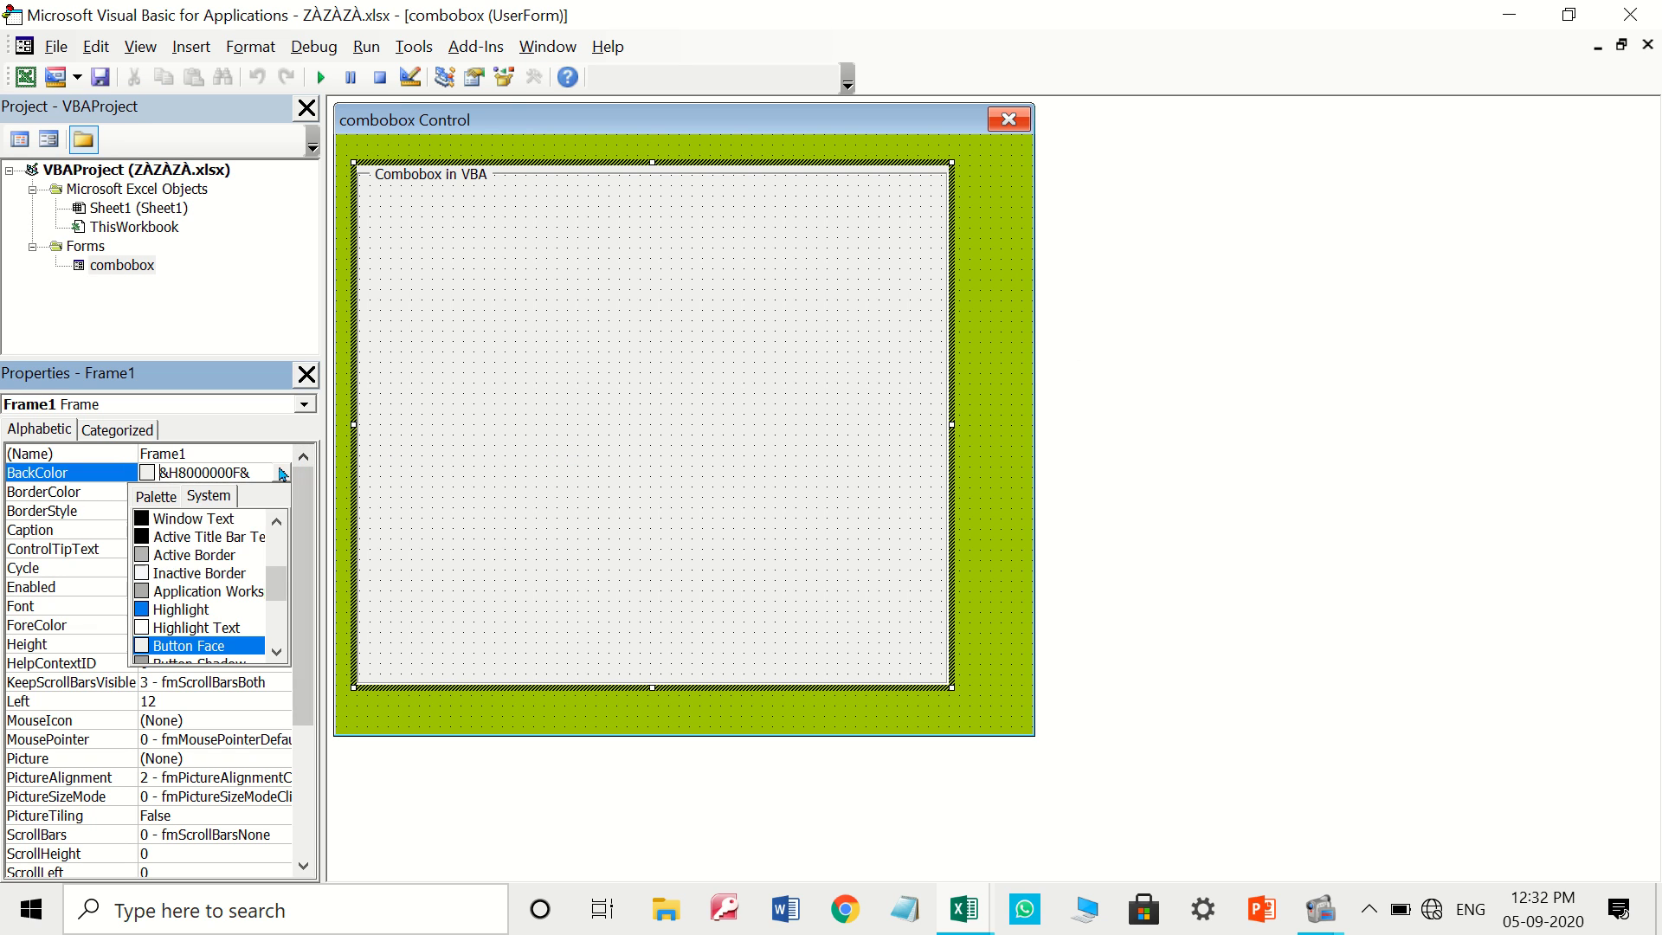
pyautogui.click(156, 496)
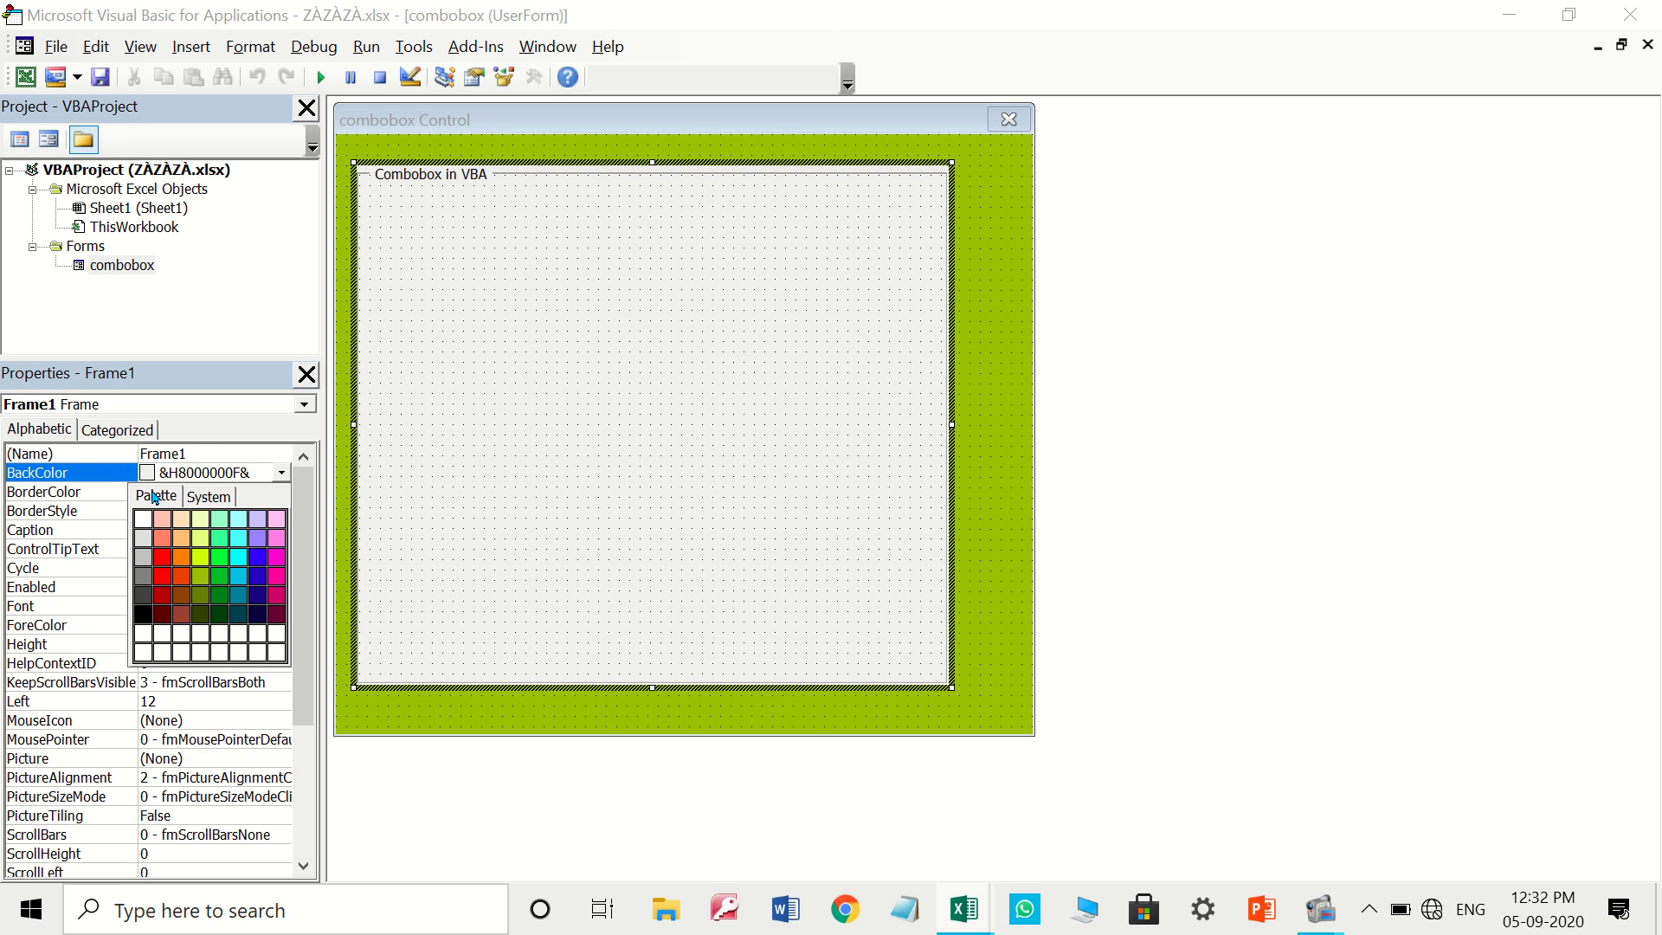
pyautogui.click(265, 525)
# Stretch Frame1 taller and wider so it nearly fills the form
pyautogui.click(990, 538)
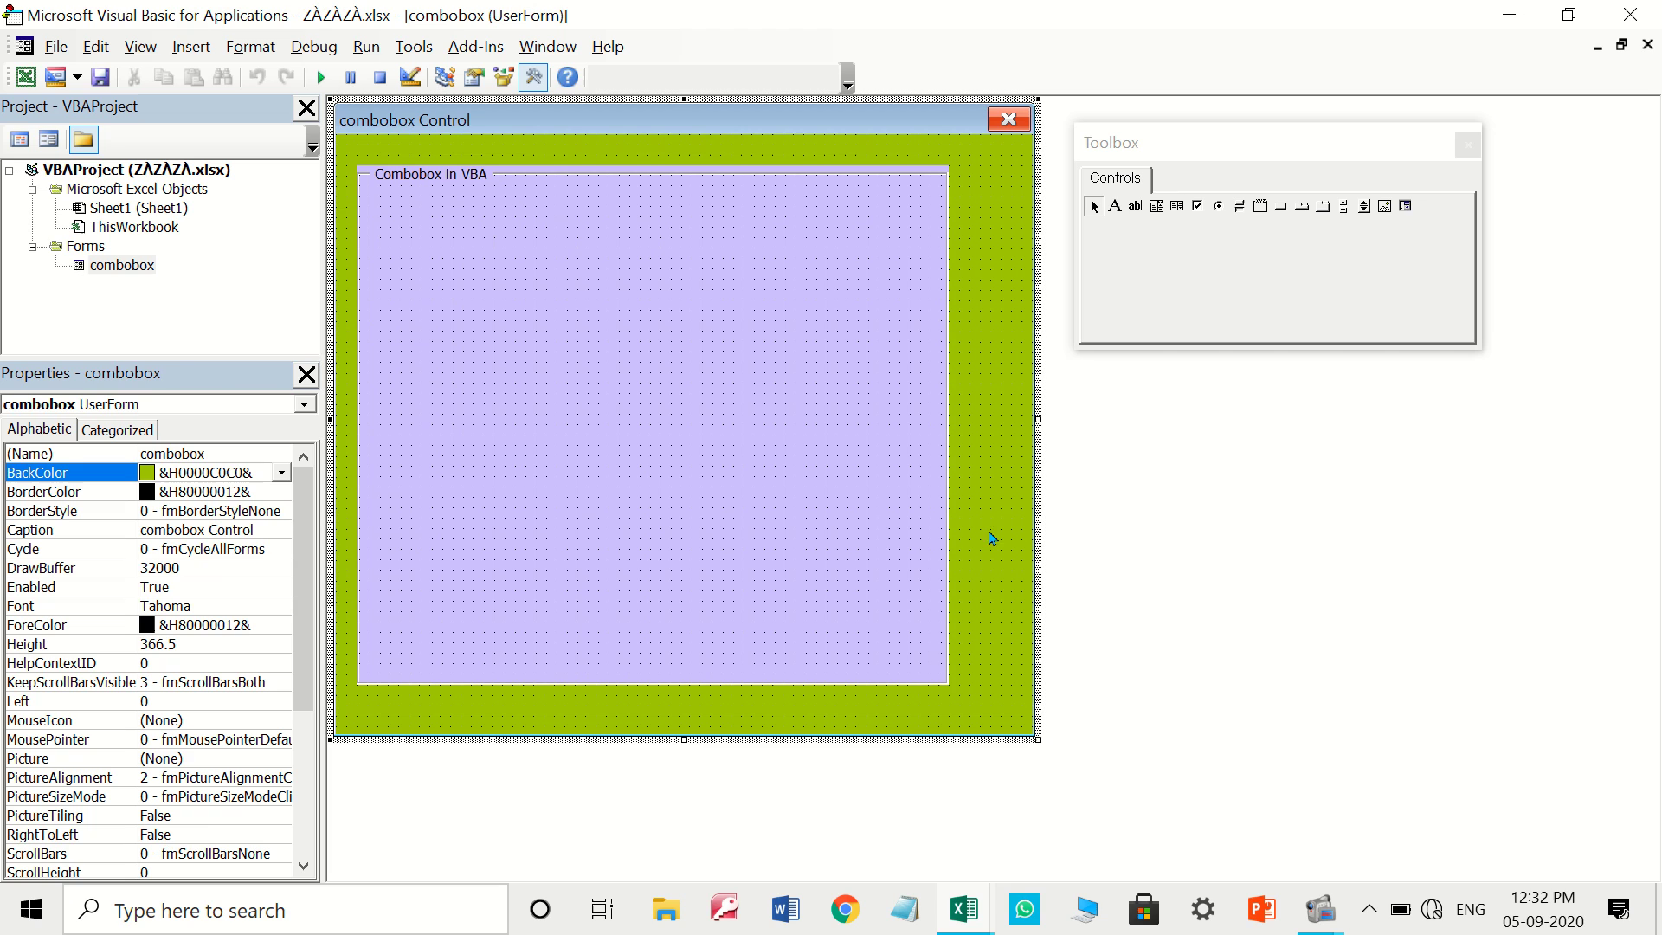
pyautogui.click(880, 524)
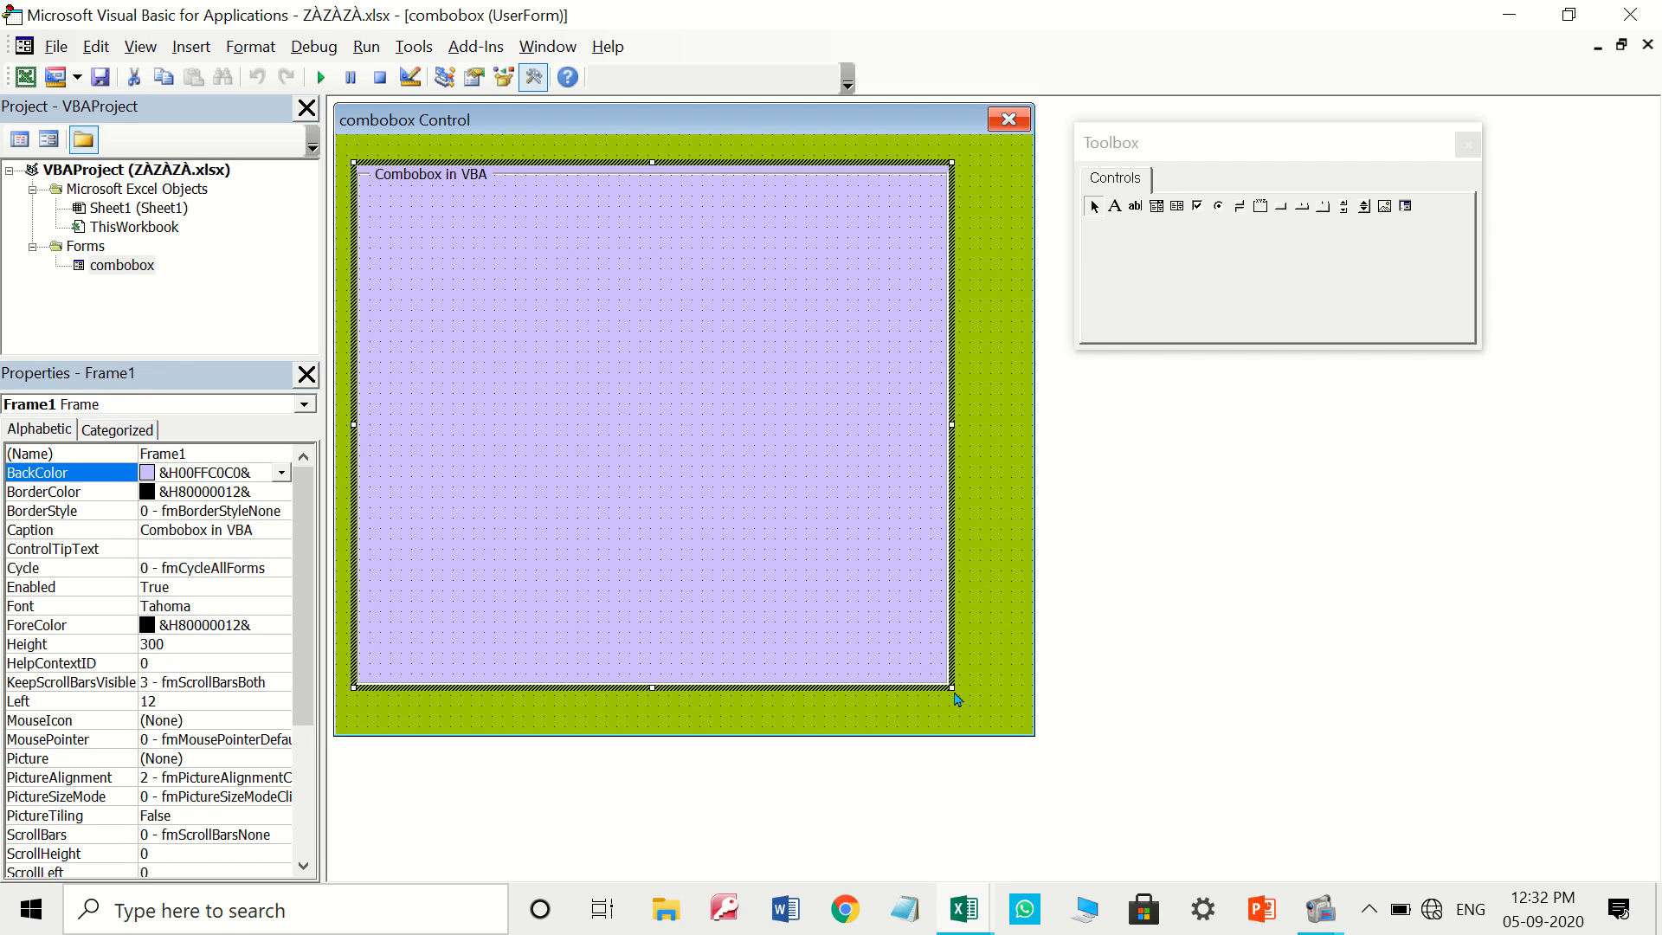
pyautogui.moveTo(986, 697); pyautogui.dragTo(992, 706)
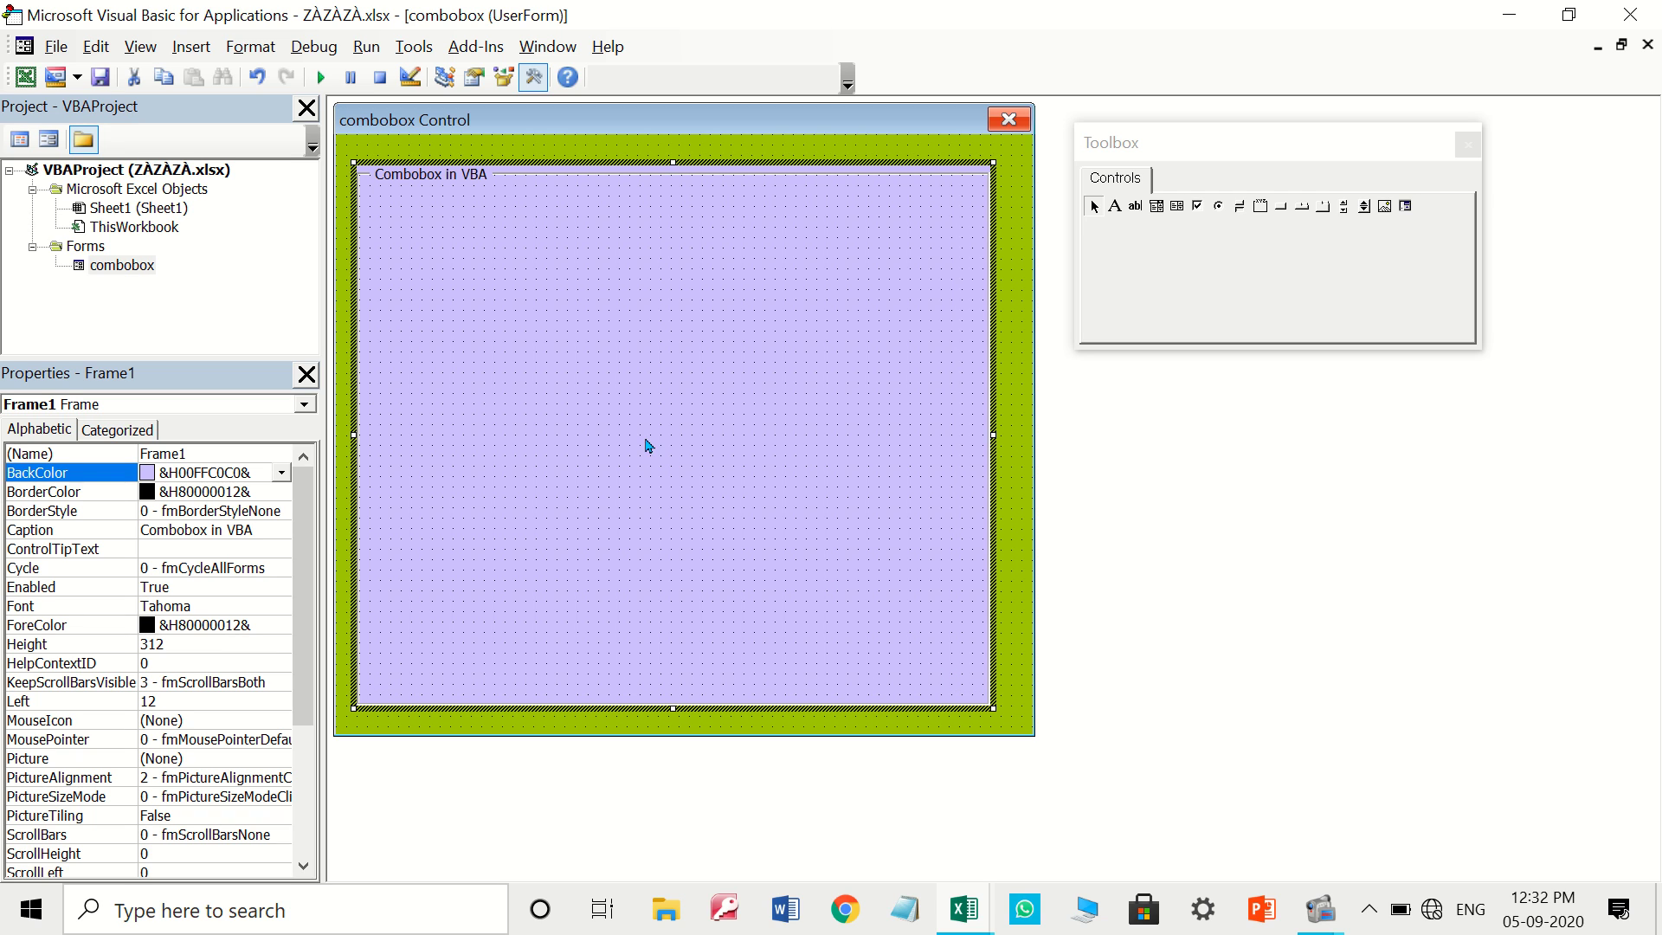
pyautogui.moveTo(986, 431); pyautogui.dragTo(1023, 431)
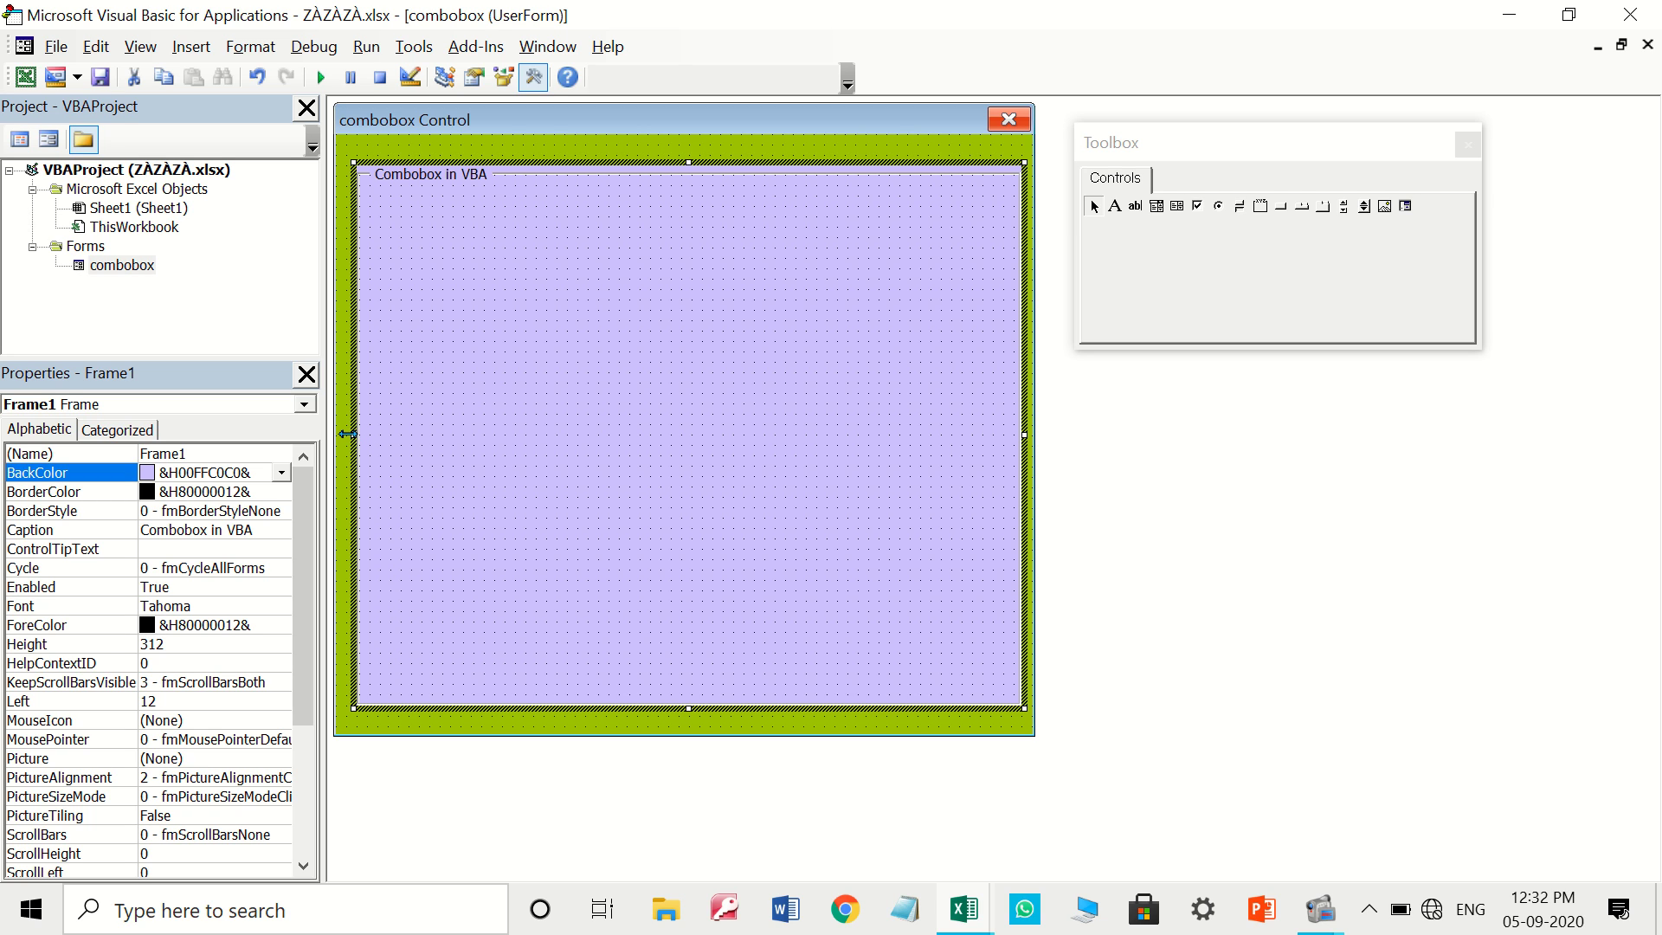
pyautogui.moveTo(335, 433); pyautogui.dragTo(325, 434)
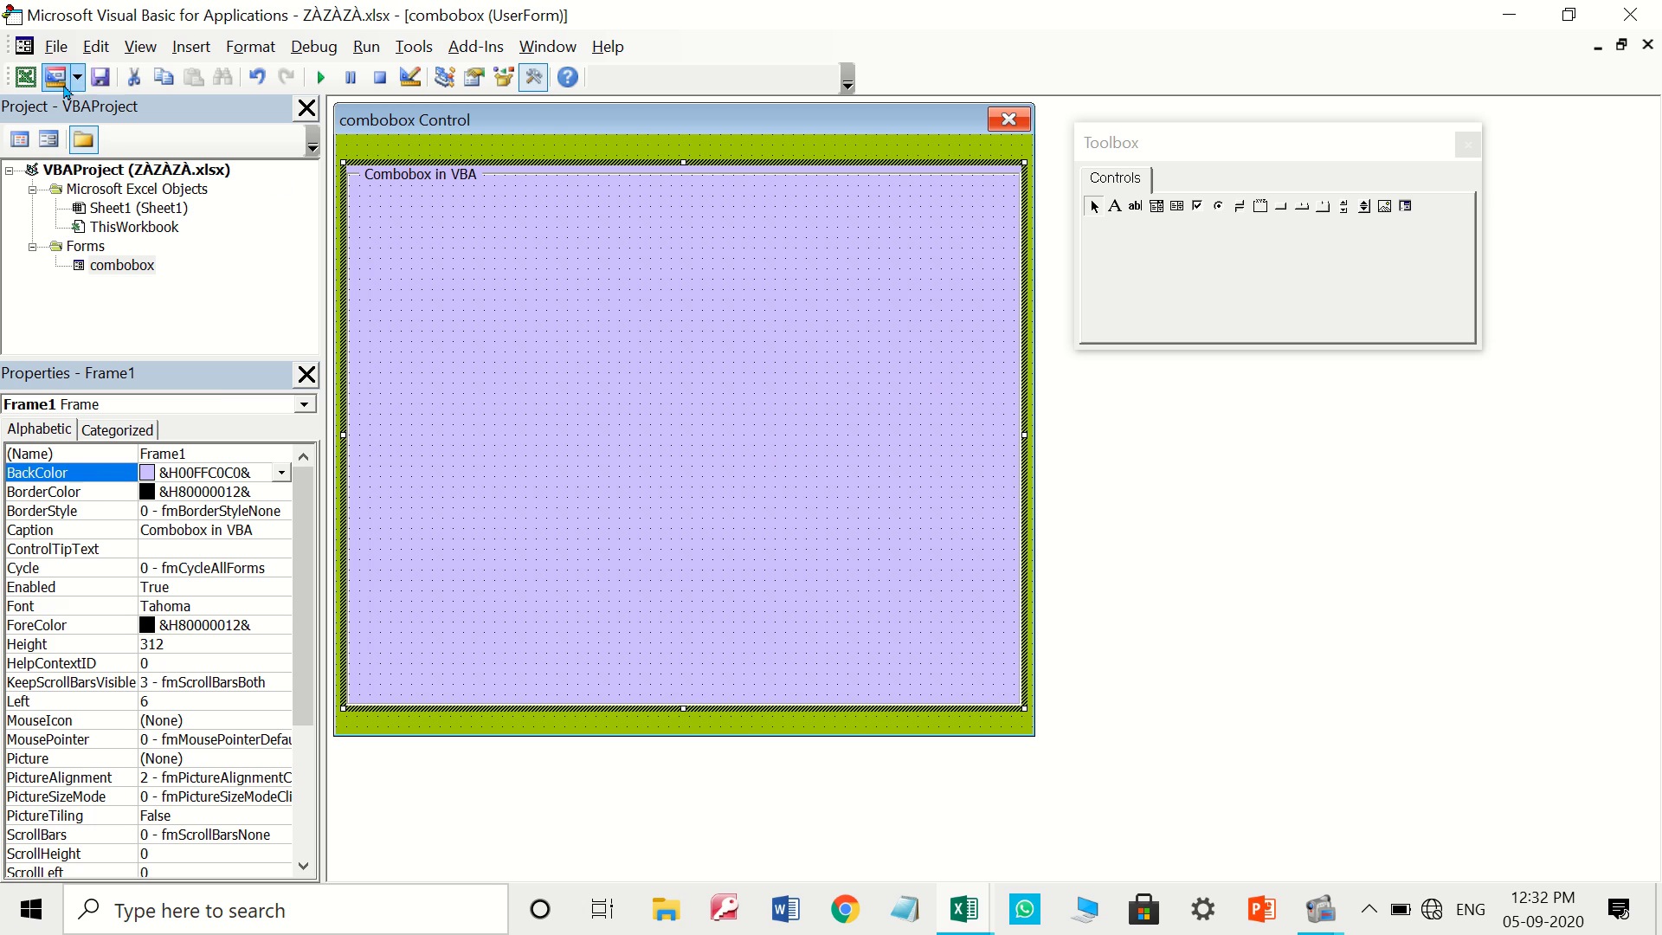
pyautogui.click(26, 76)
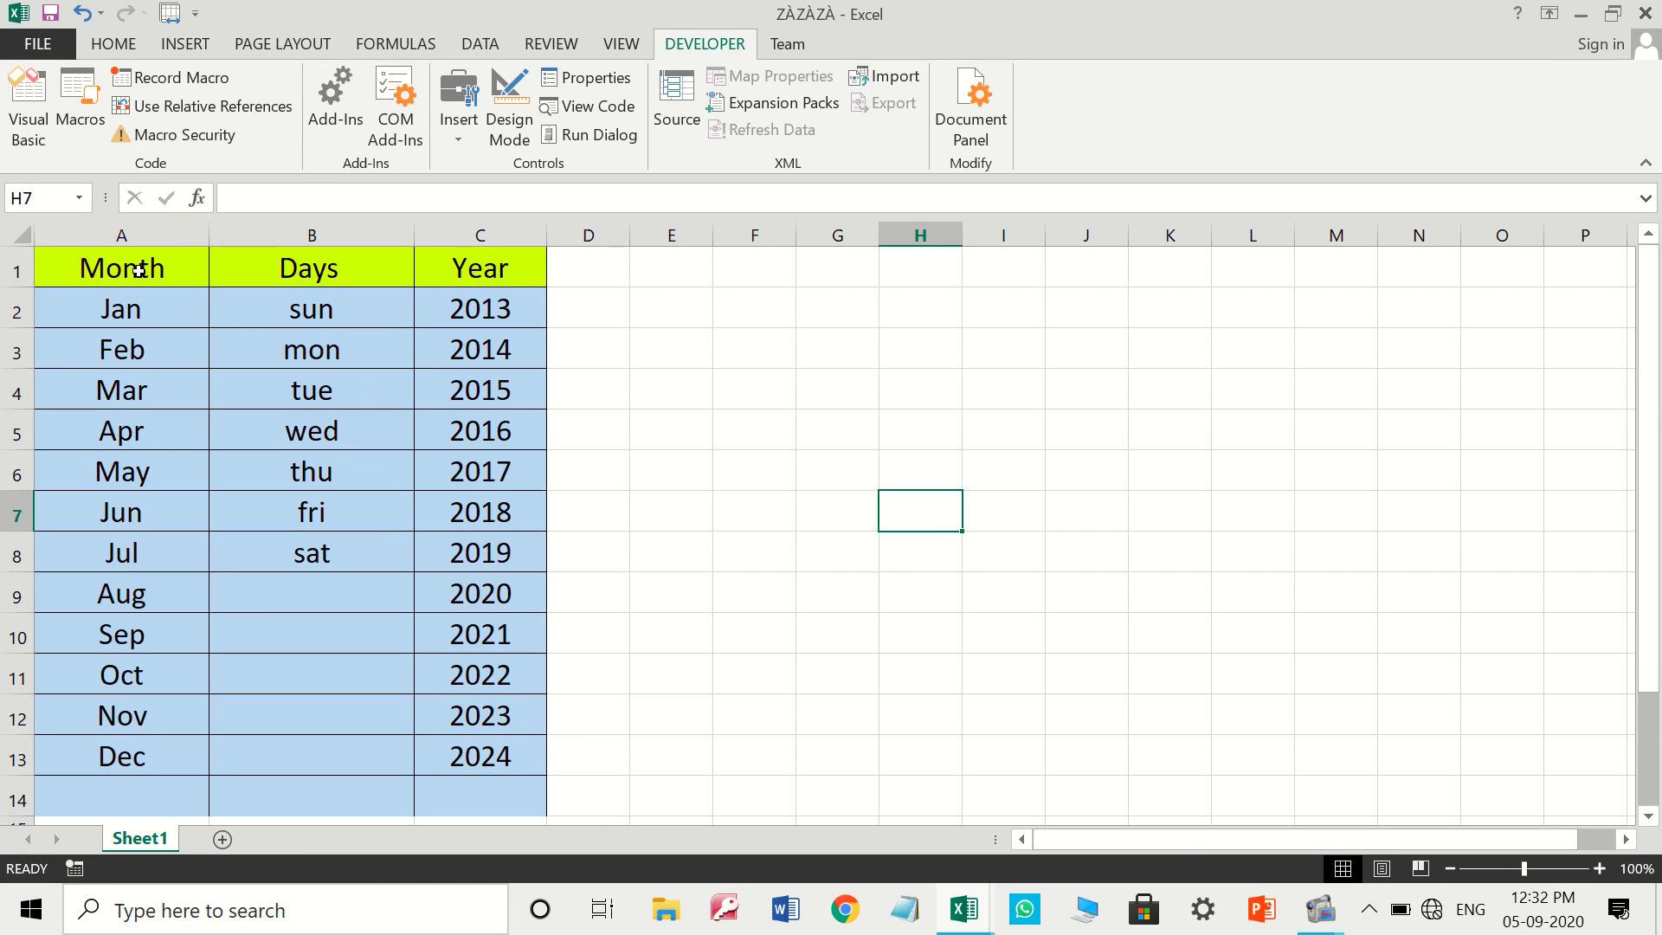
pyautogui.click(35, 109)
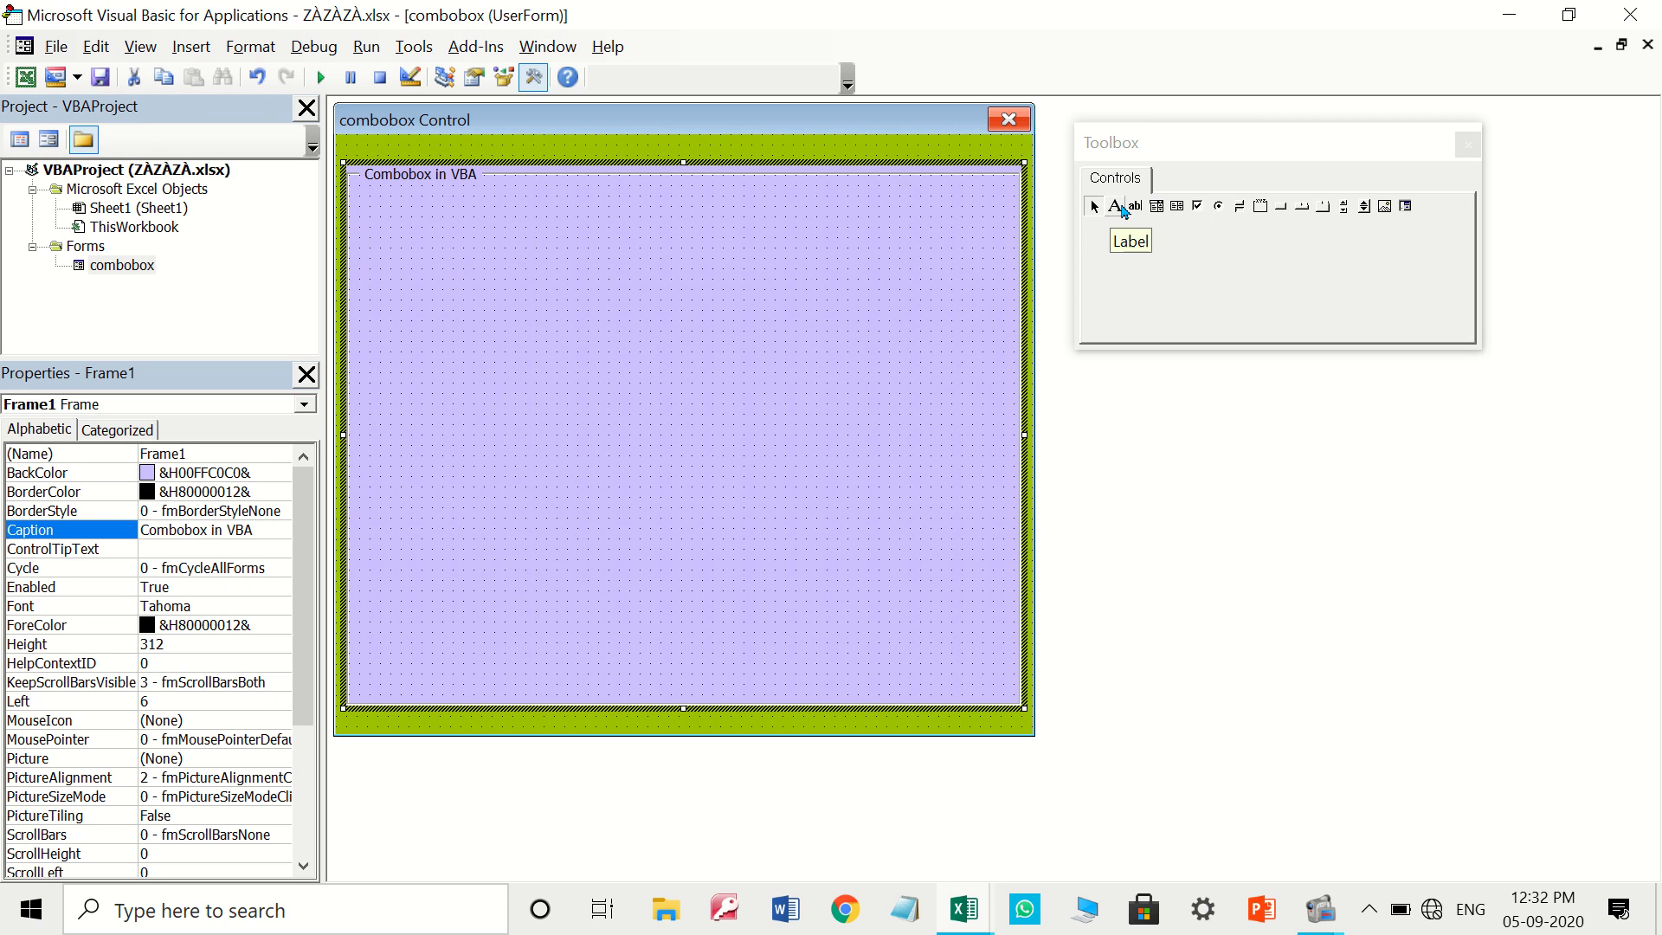
# Draw Label1 near the frame's top-left and a ComboBox1 directly beneath it
pyautogui.click(1116, 207)
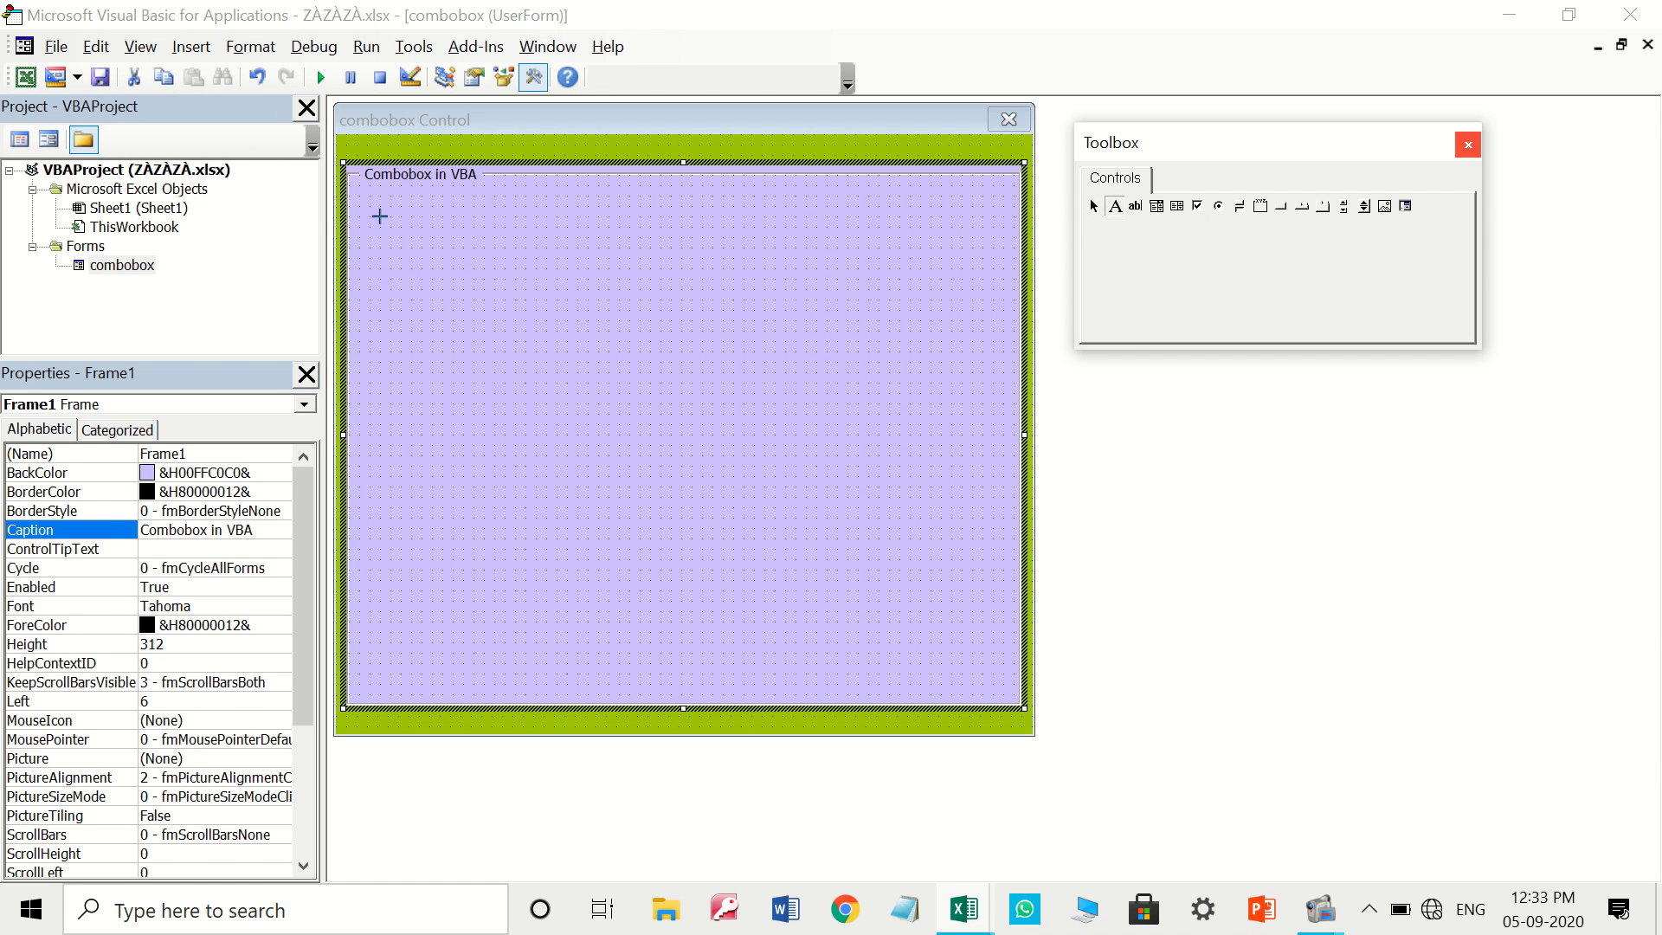
pyautogui.moveTo(366, 212); pyautogui.dragTo(508, 260)
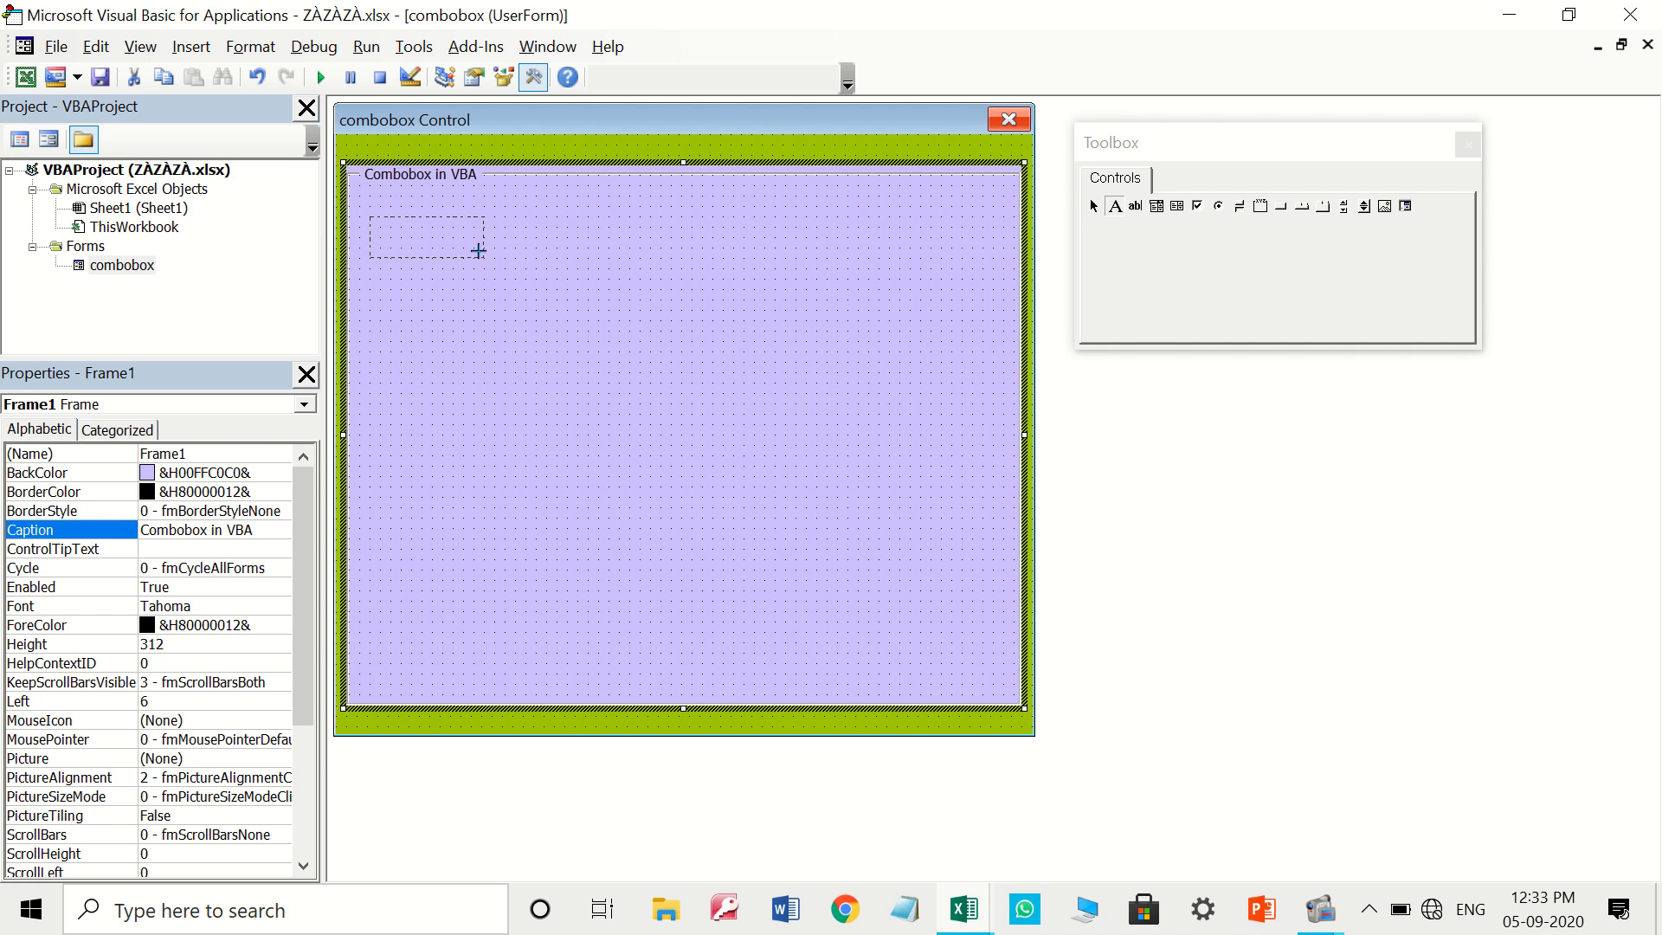
pyautogui.click(527, 303)
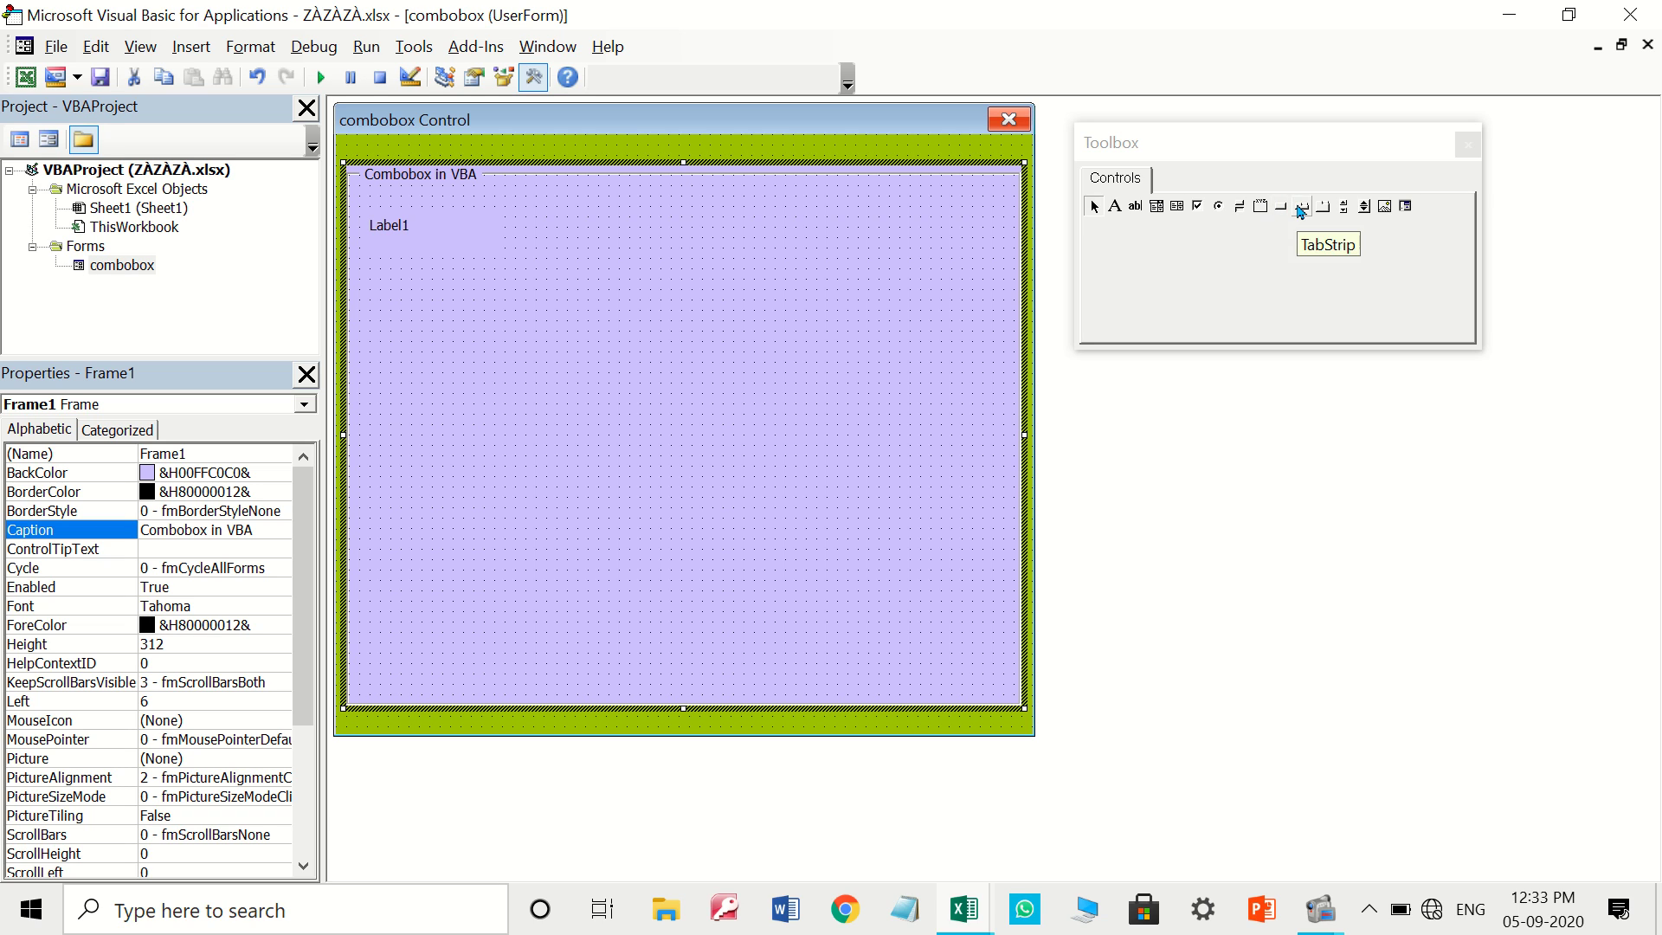
pyautogui.click(1156, 208)
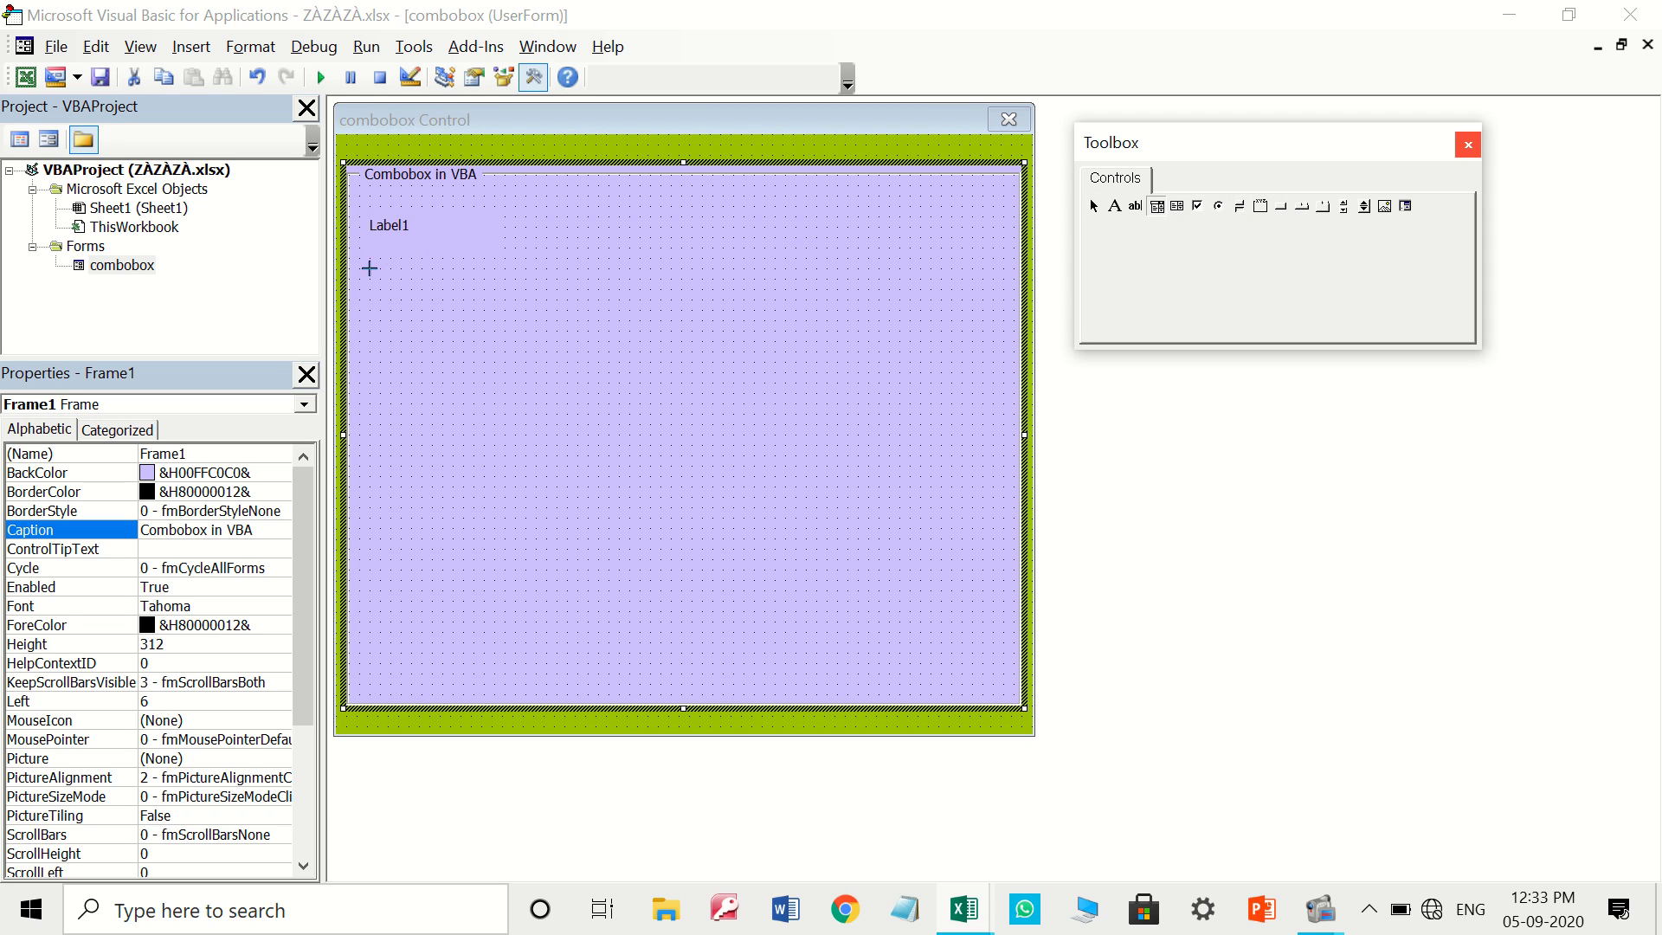
pyautogui.moveTo(362, 256); pyautogui.dragTo(565, 316)
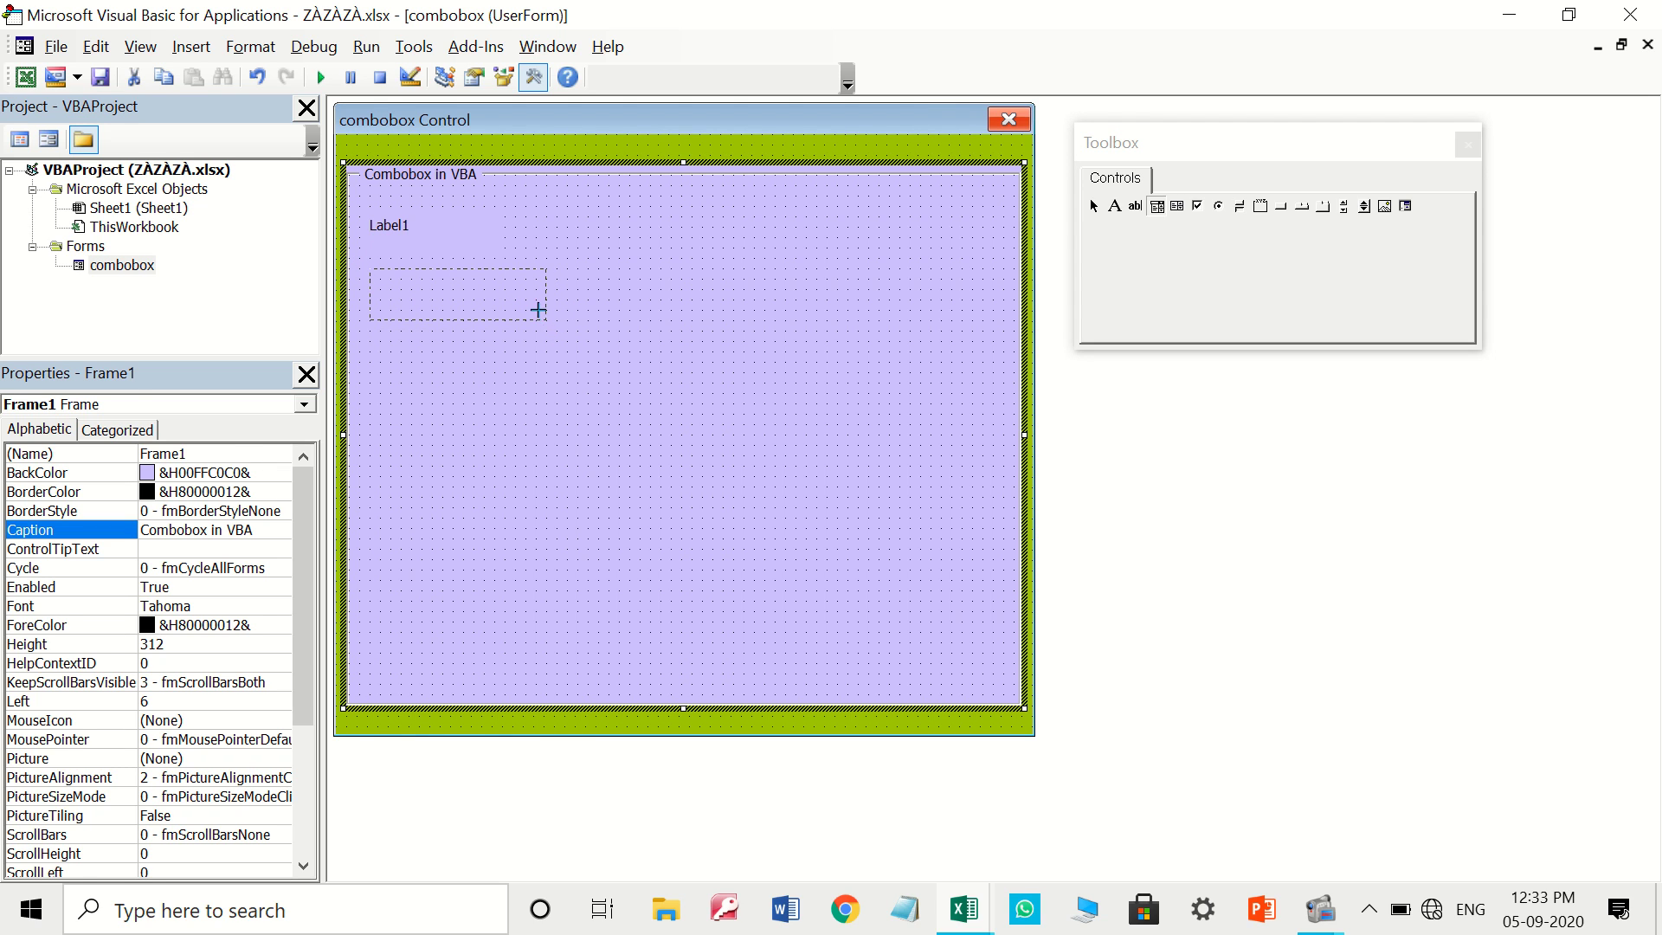
pyautogui.moveTo(558, 320); pyautogui.dragTo(446, 279)
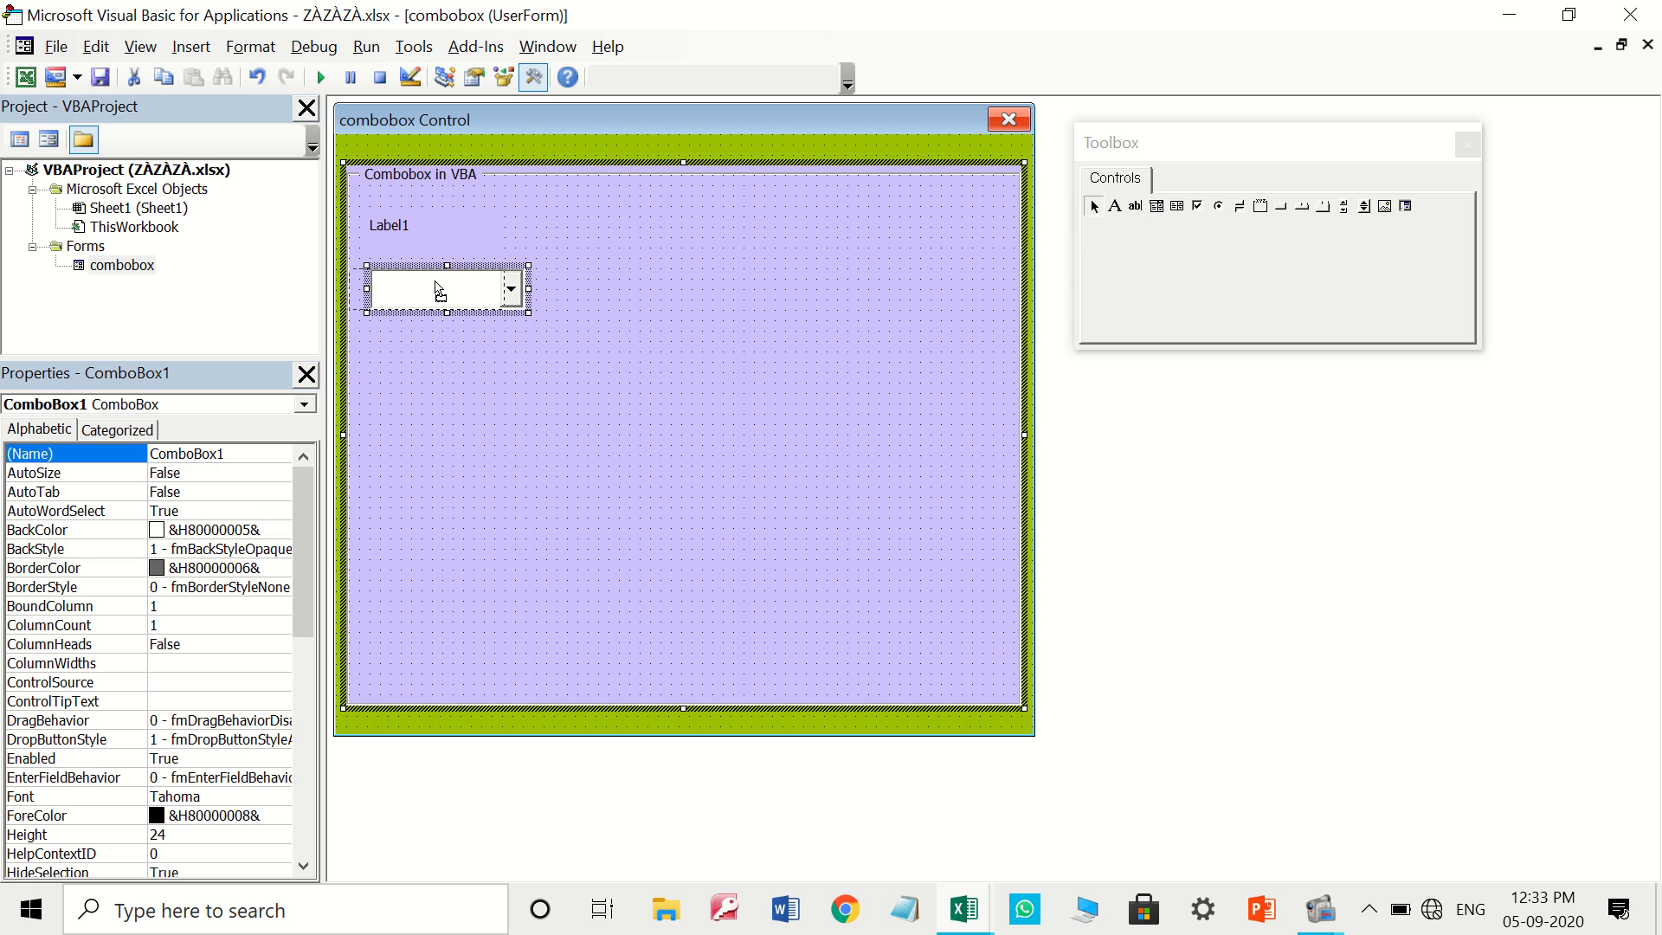
# Change Label1's Caption to 'Days'
pyautogui.click(636, 337)
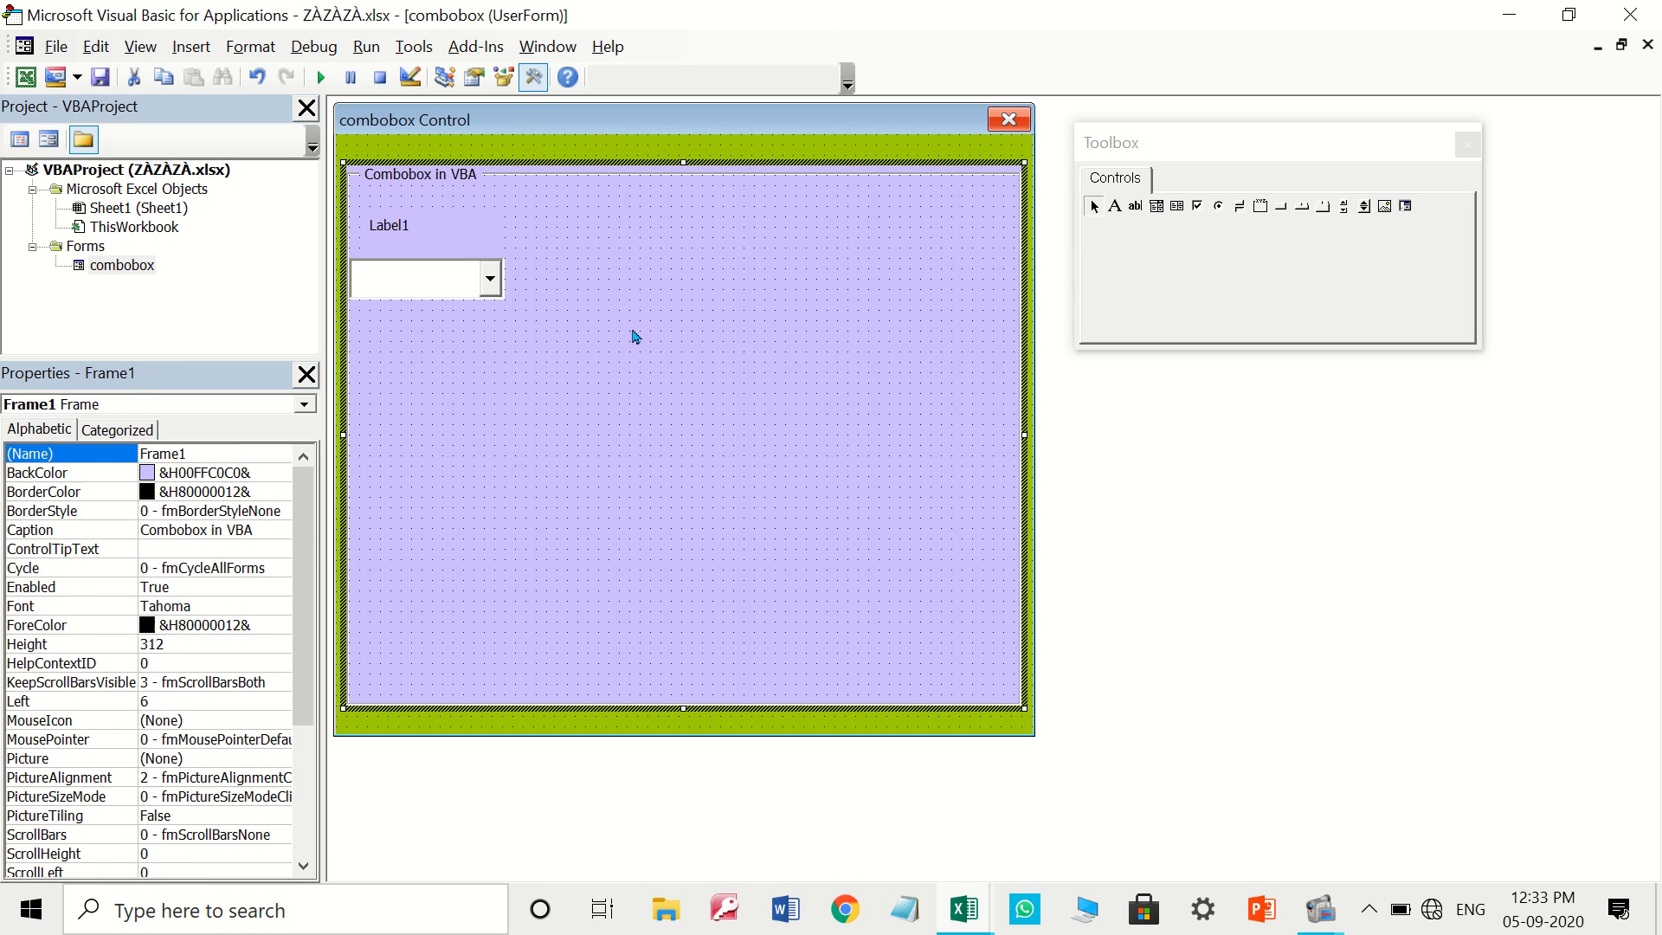
pyautogui.hotkey('ctrl', 'a')
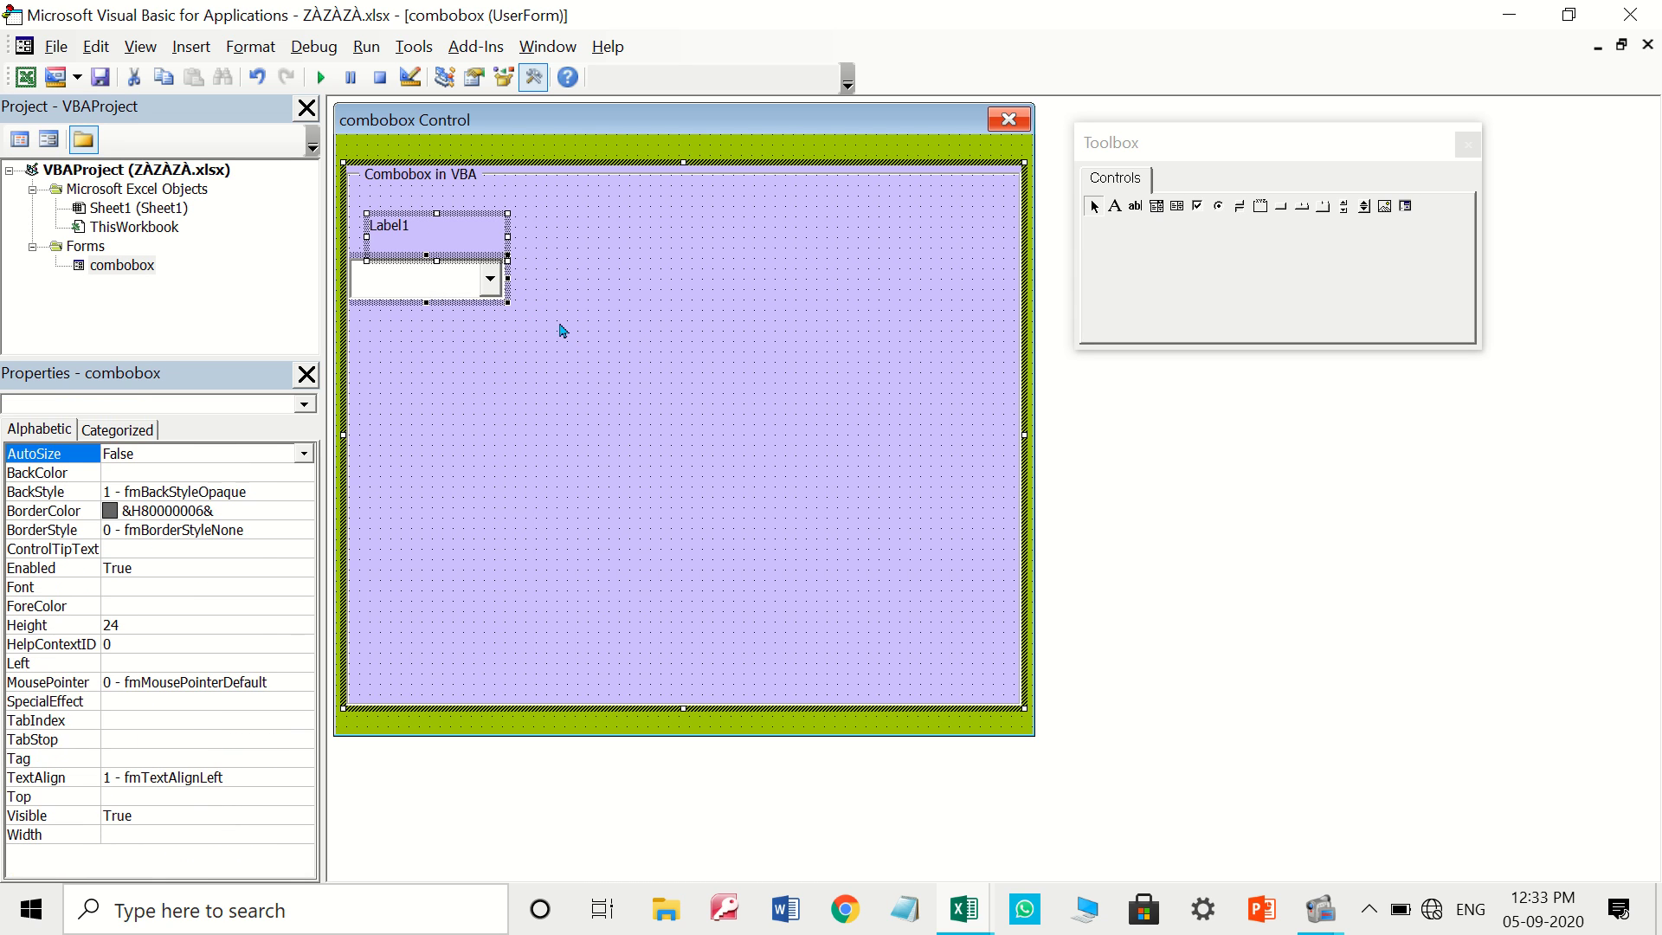
pyautogui.click(558, 349)
pyautogui.click(437, 232)
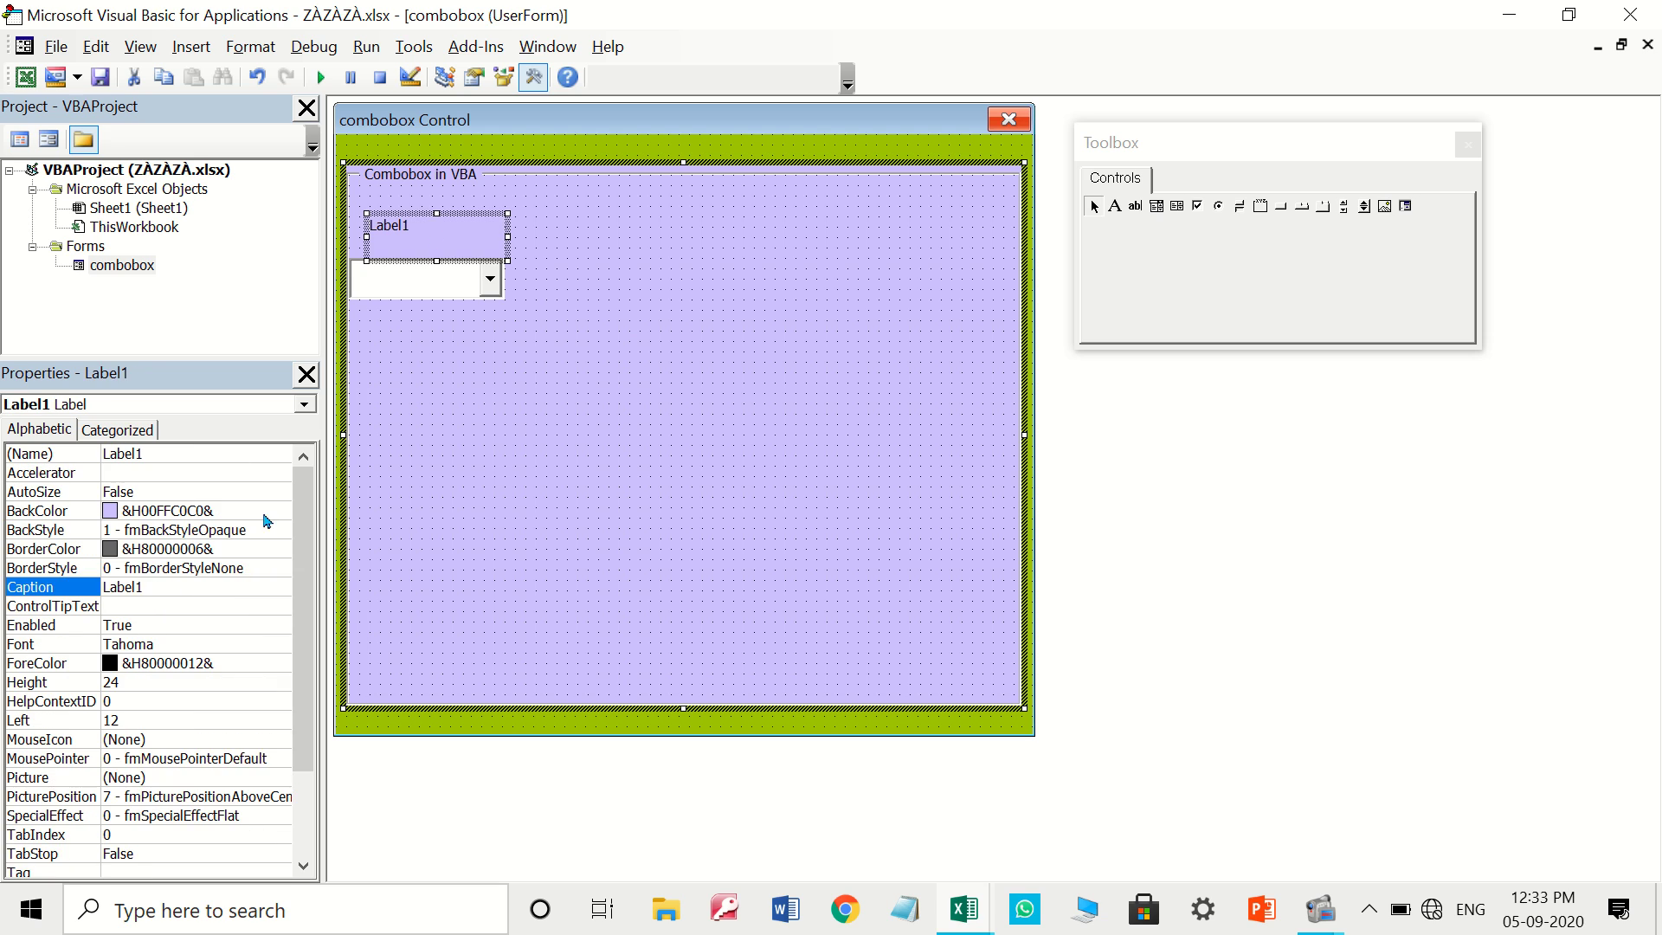
pyautogui.click(125, 586)
pyautogui.click(127, 587)
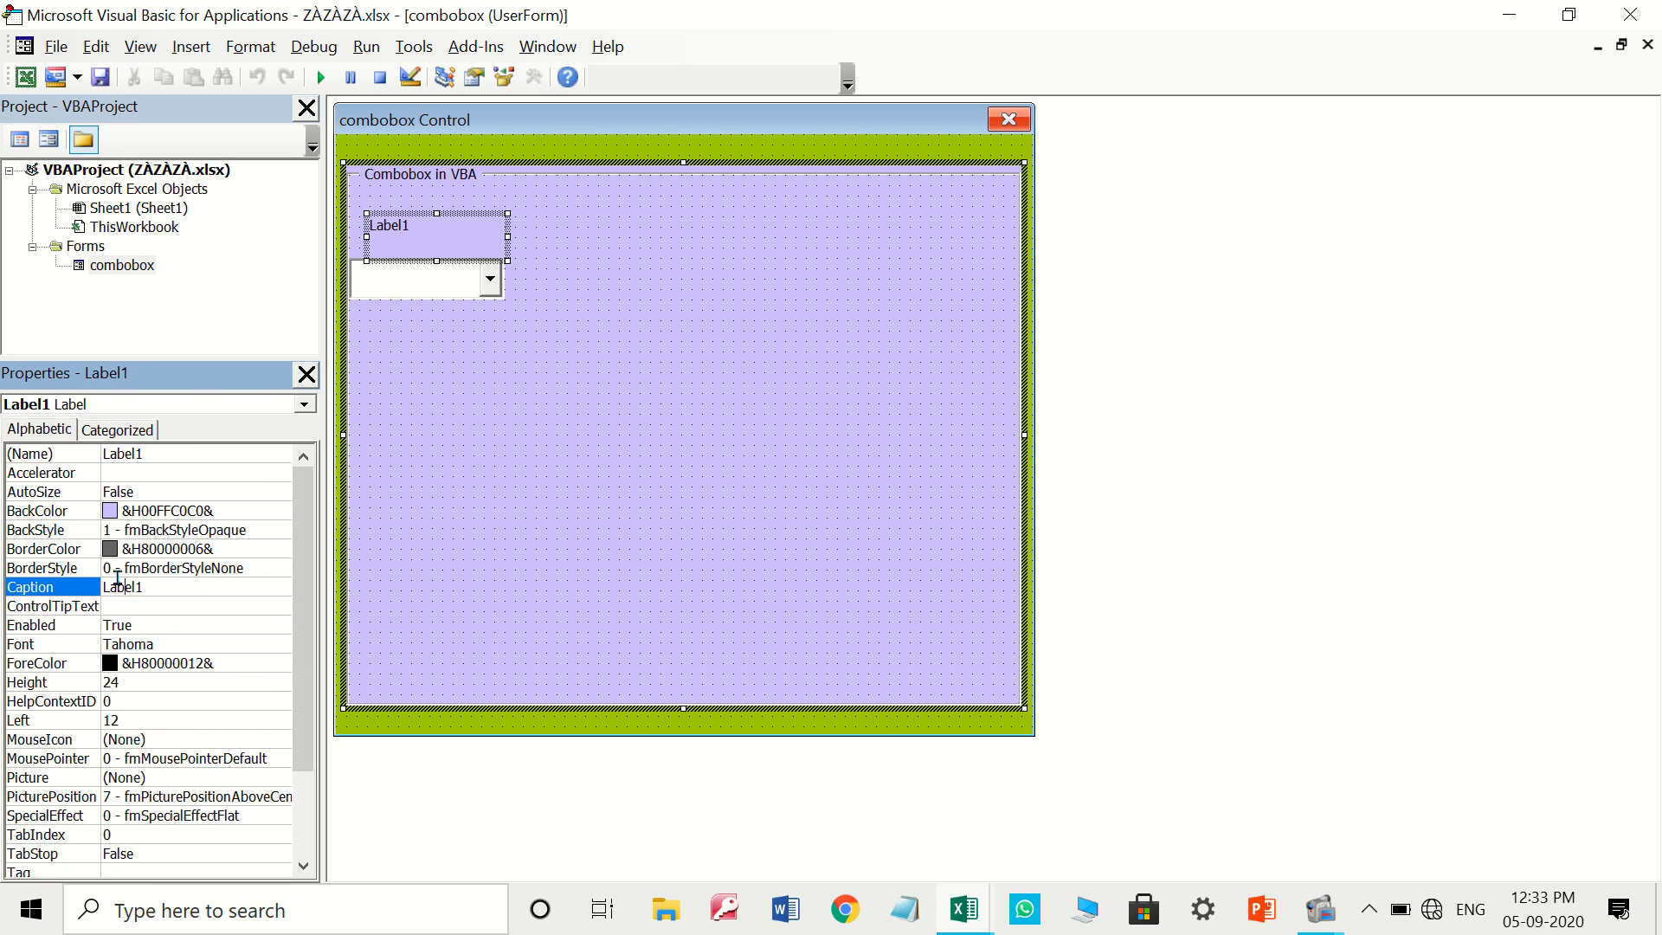
pyautogui.press('End')
pyautogui.write('D')
pyautogui.click(796, 337)
# Align the Days label with the combo box's left edge at Left 0
pyautogui.click(398, 242)
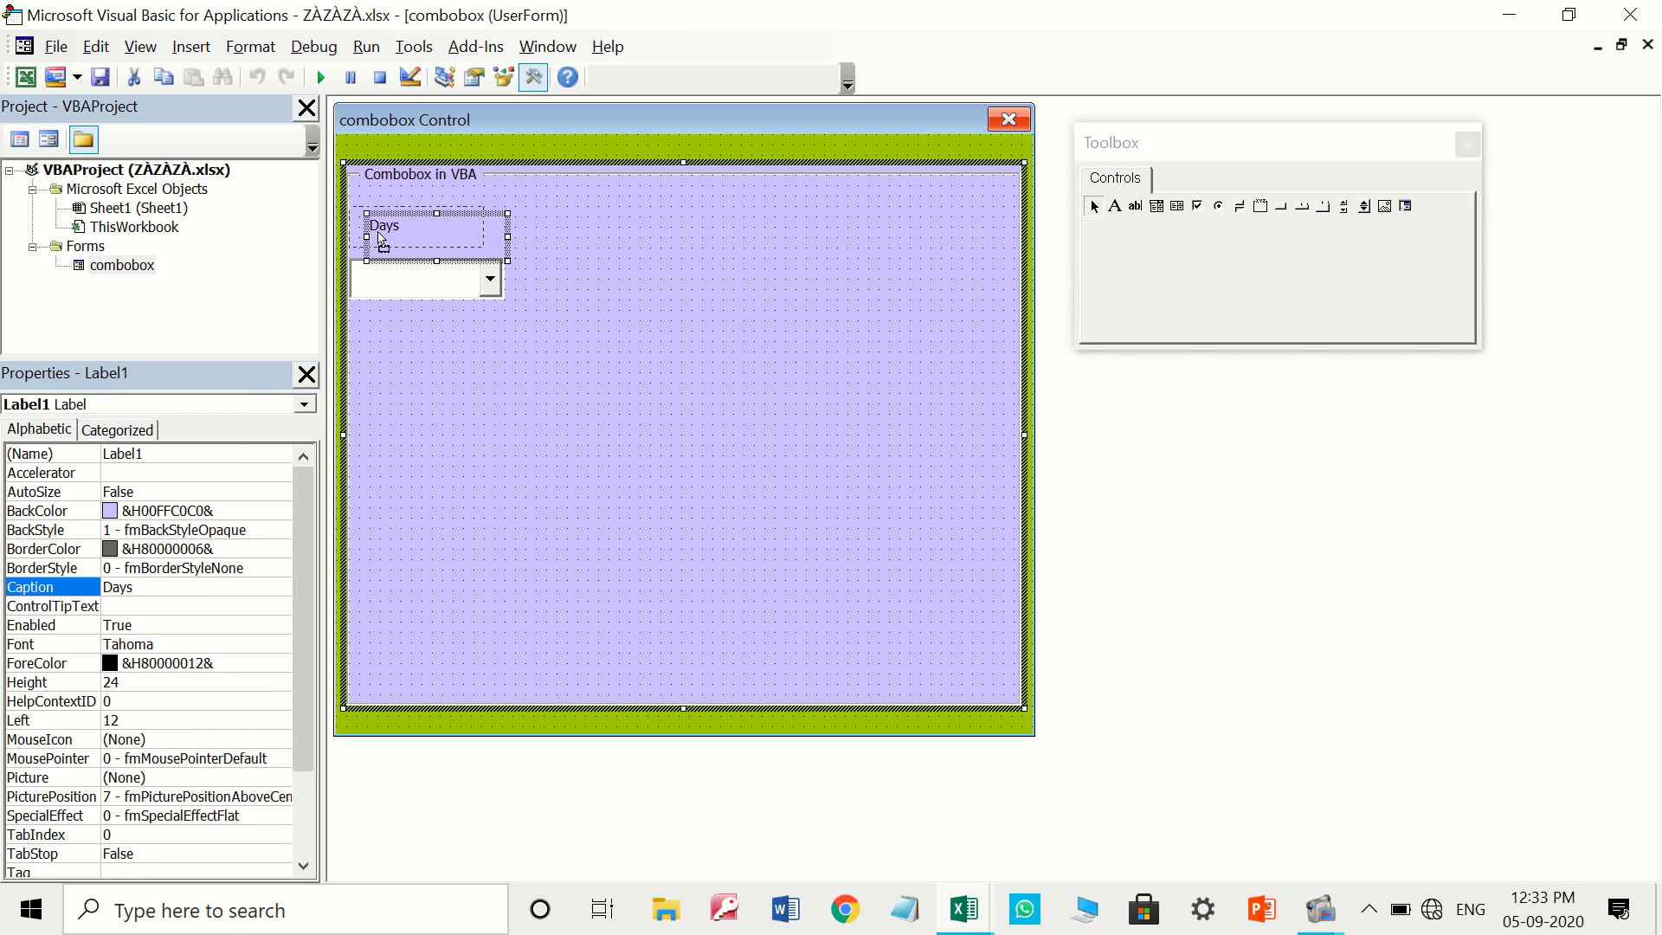
pyautogui.click(712, 316)
pyautogui.moveTo(381, 241)
pyautogui.mouseDown()
pyautogui.moveTo(397, 235)
pyautogui.moveTo(433, 342)
pyautogui.mouseUp()
pyautogui.click(399, 247)
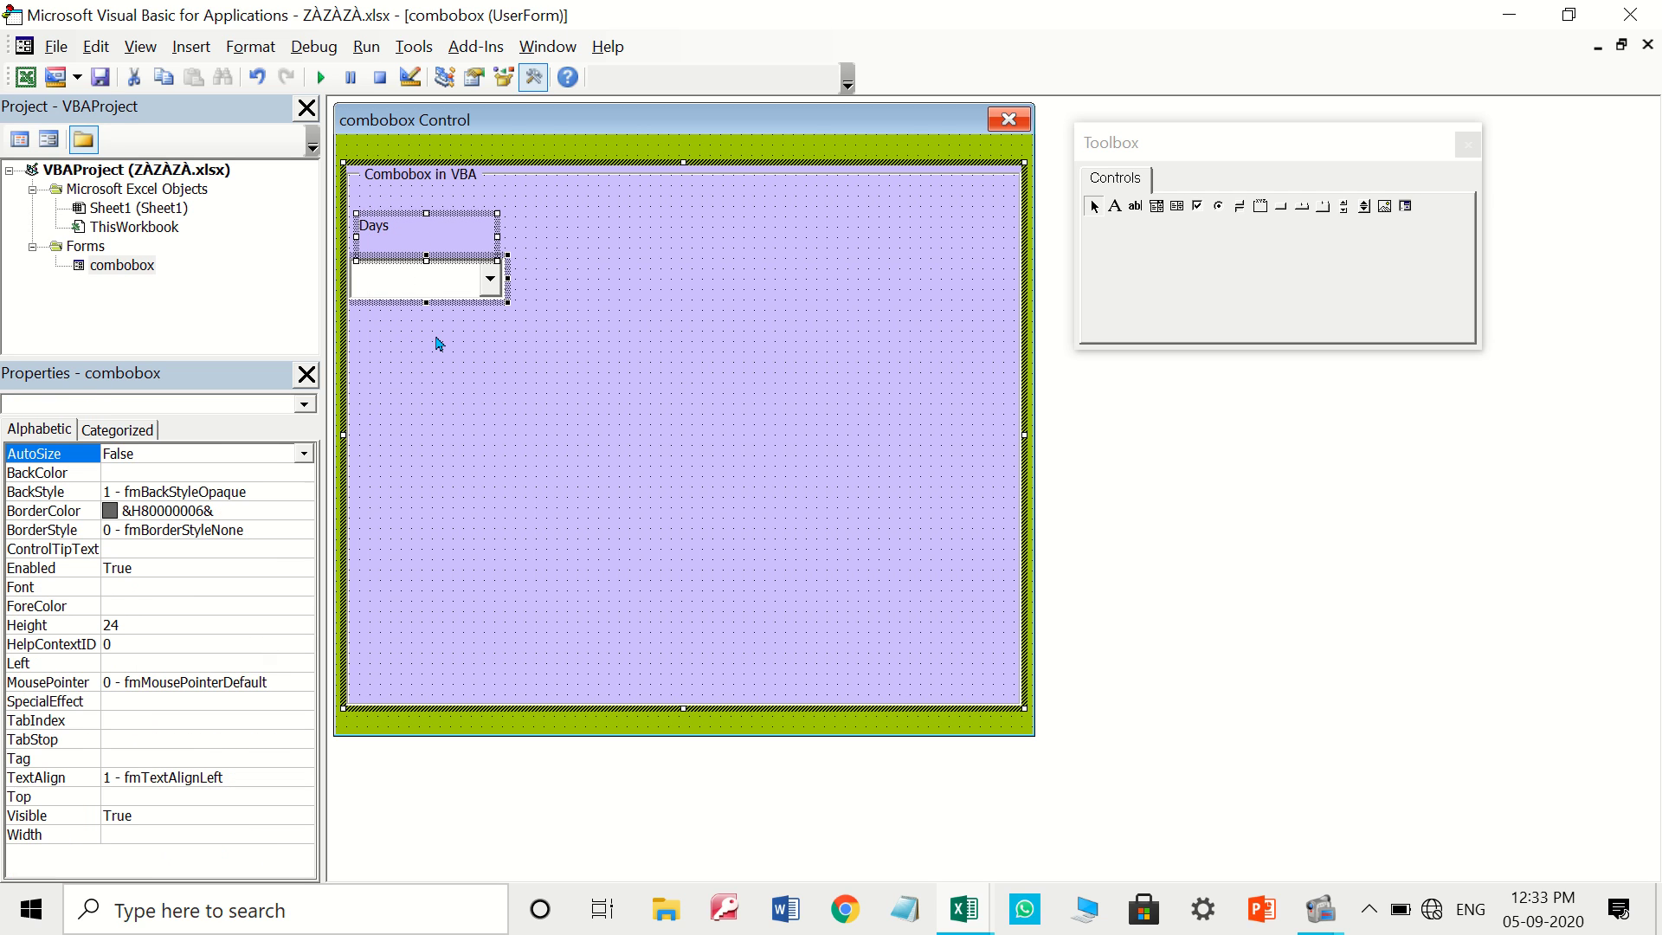
# Duplicate the Days label and combo box beside it and caption the copy 'Month'
pyautogui.hotkey('ctrl', 'c')
pyautogui.hotkey('ctrl', 'v')
pyautogui.moveTo(692, 422); pyautogui.dragTo(620, 245)
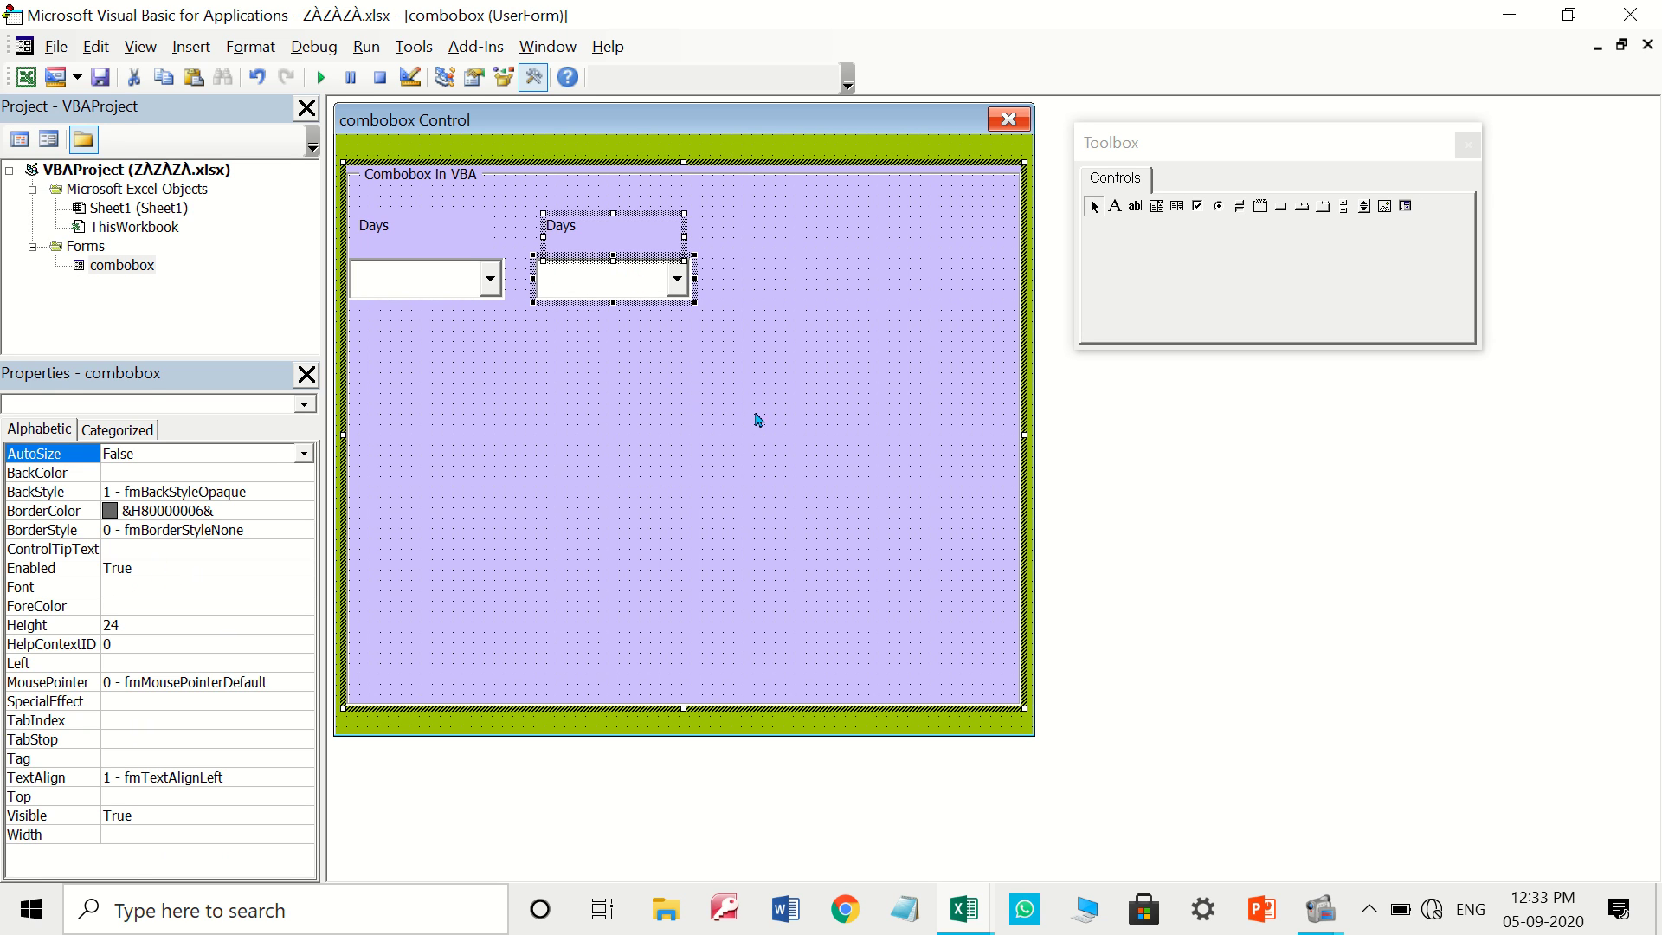
pyautogui.click(759, 343)
pyautogui.click(644, 241)
pyautogui.click(109, 580)
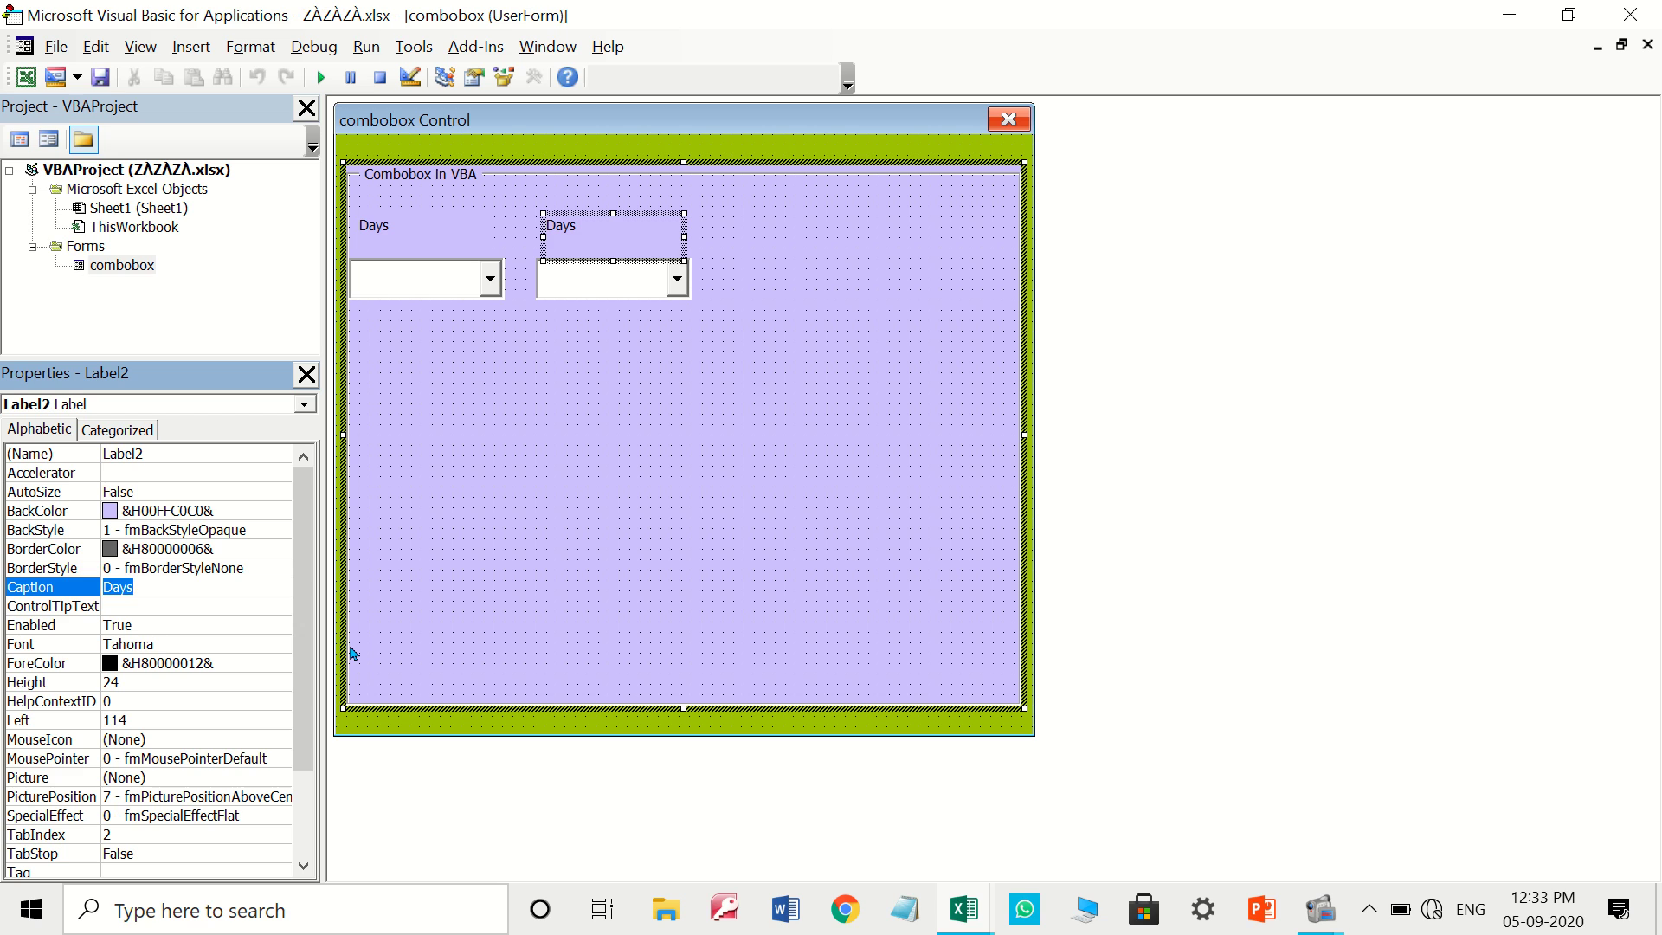
pyautogui.write('Month')
pyautogui.click(894, 438)
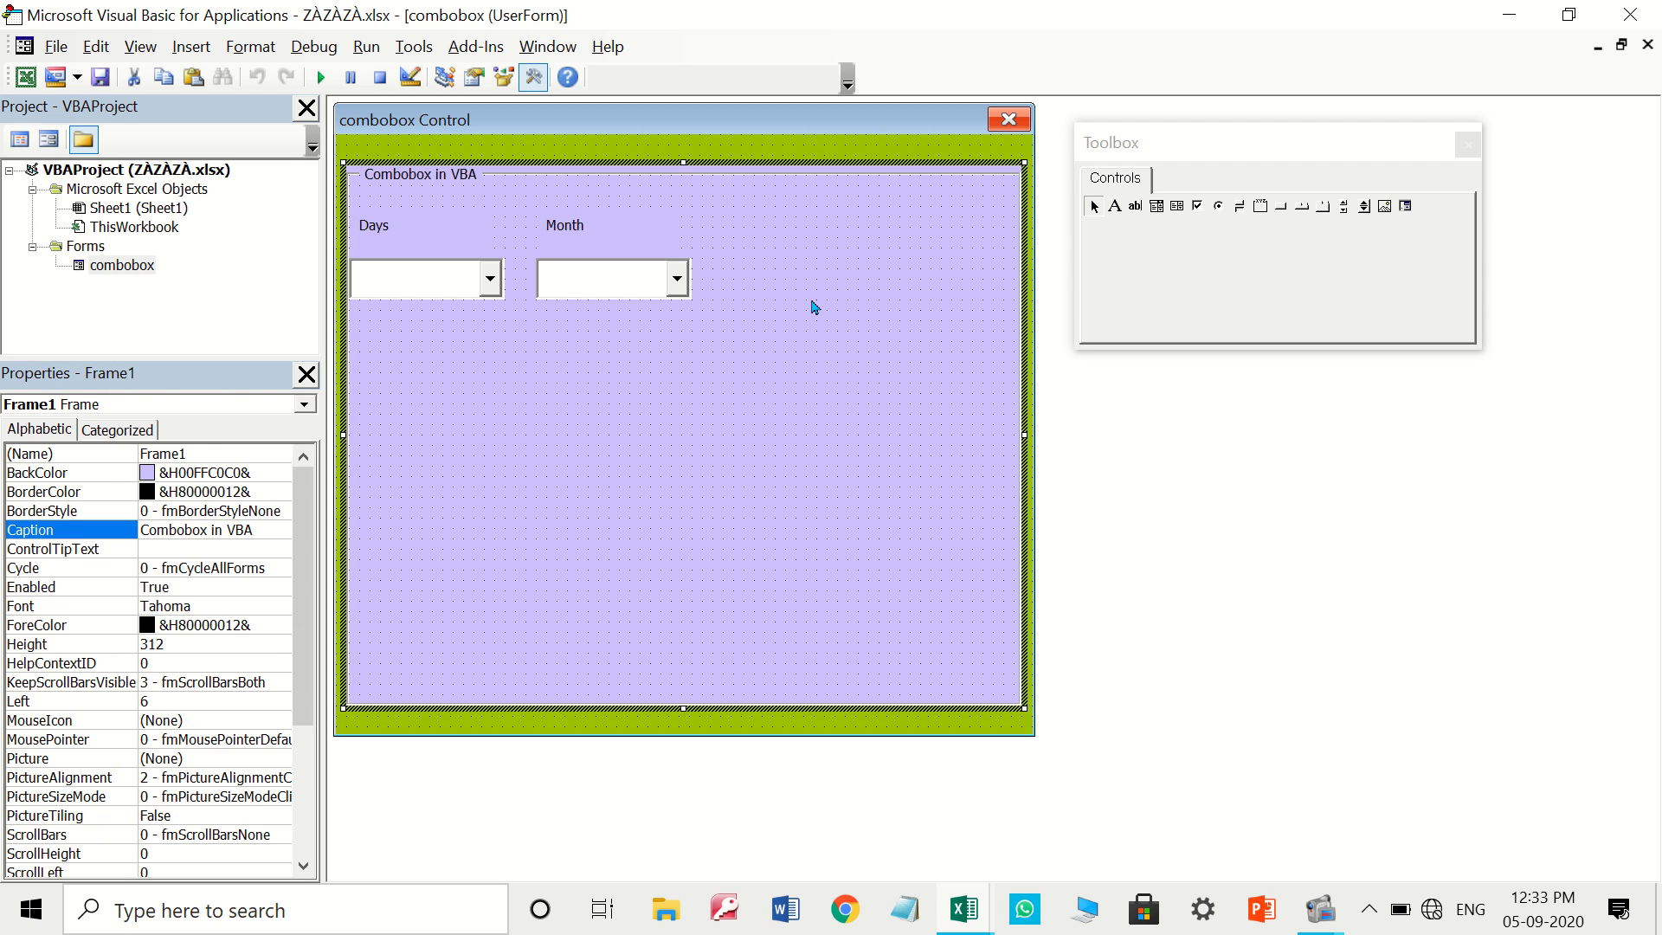
# Paste a third pair right of Month and caption its label 'Year'
pyautogui.hotkey('ctrl', 'v')
pyautogui.moveTo(667, 418); pyautogui.dragTo(792, 242)
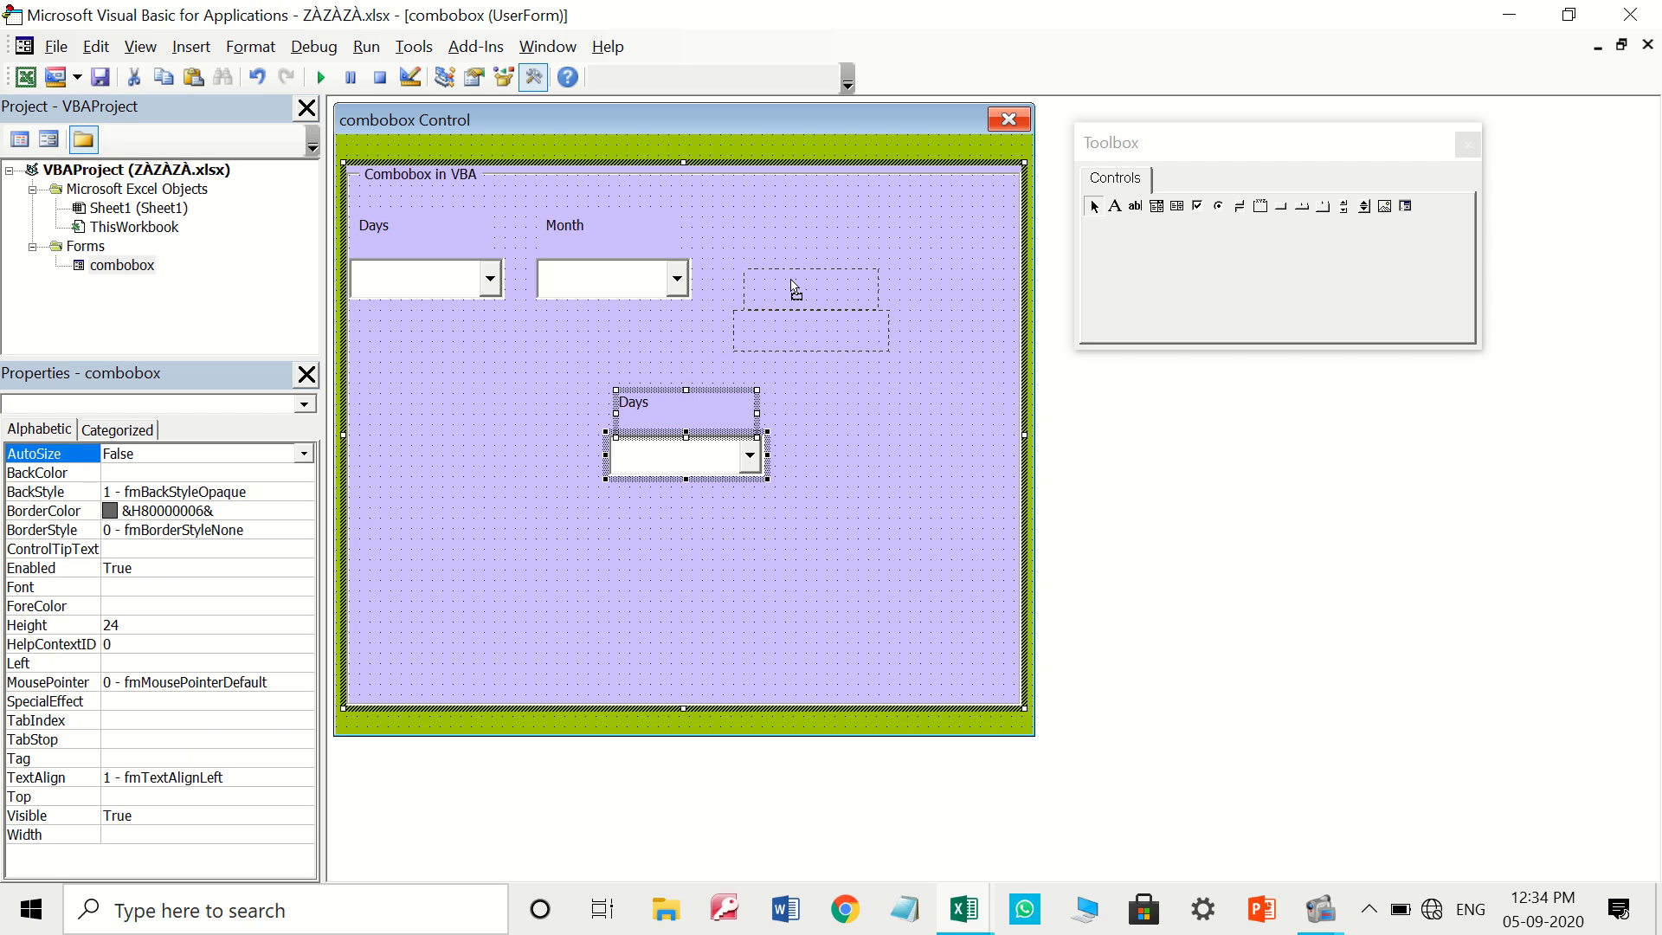
pyautogui.click(781, 385)
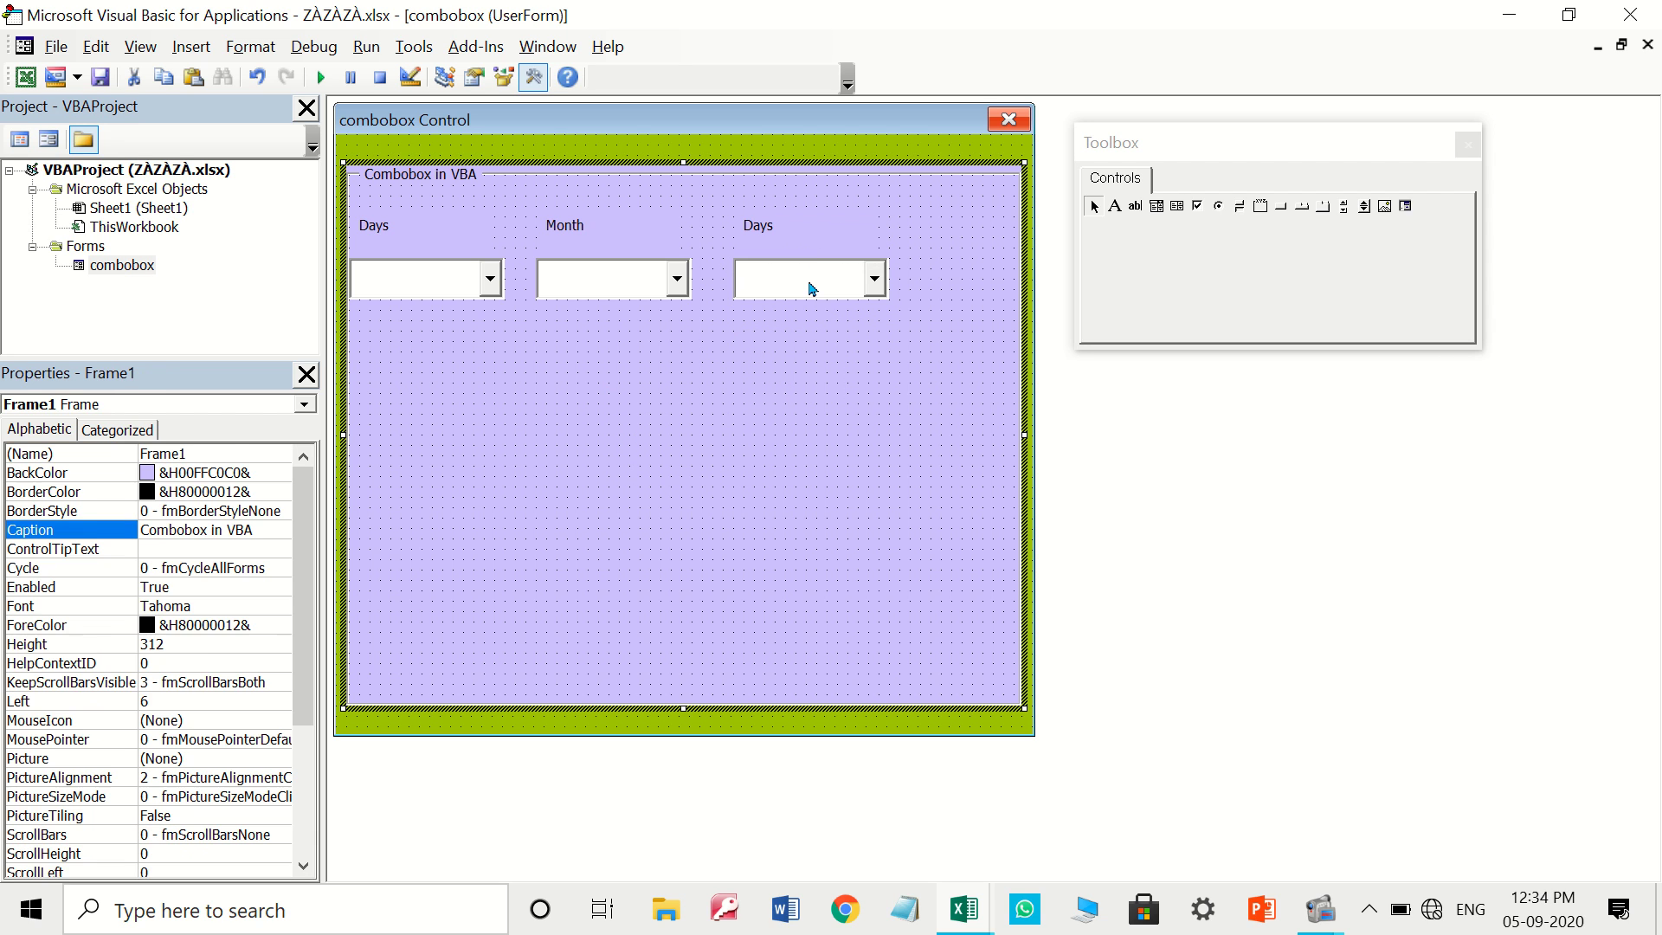
pyautogui.click(799, 234)
pyautogui.click(110, 586)
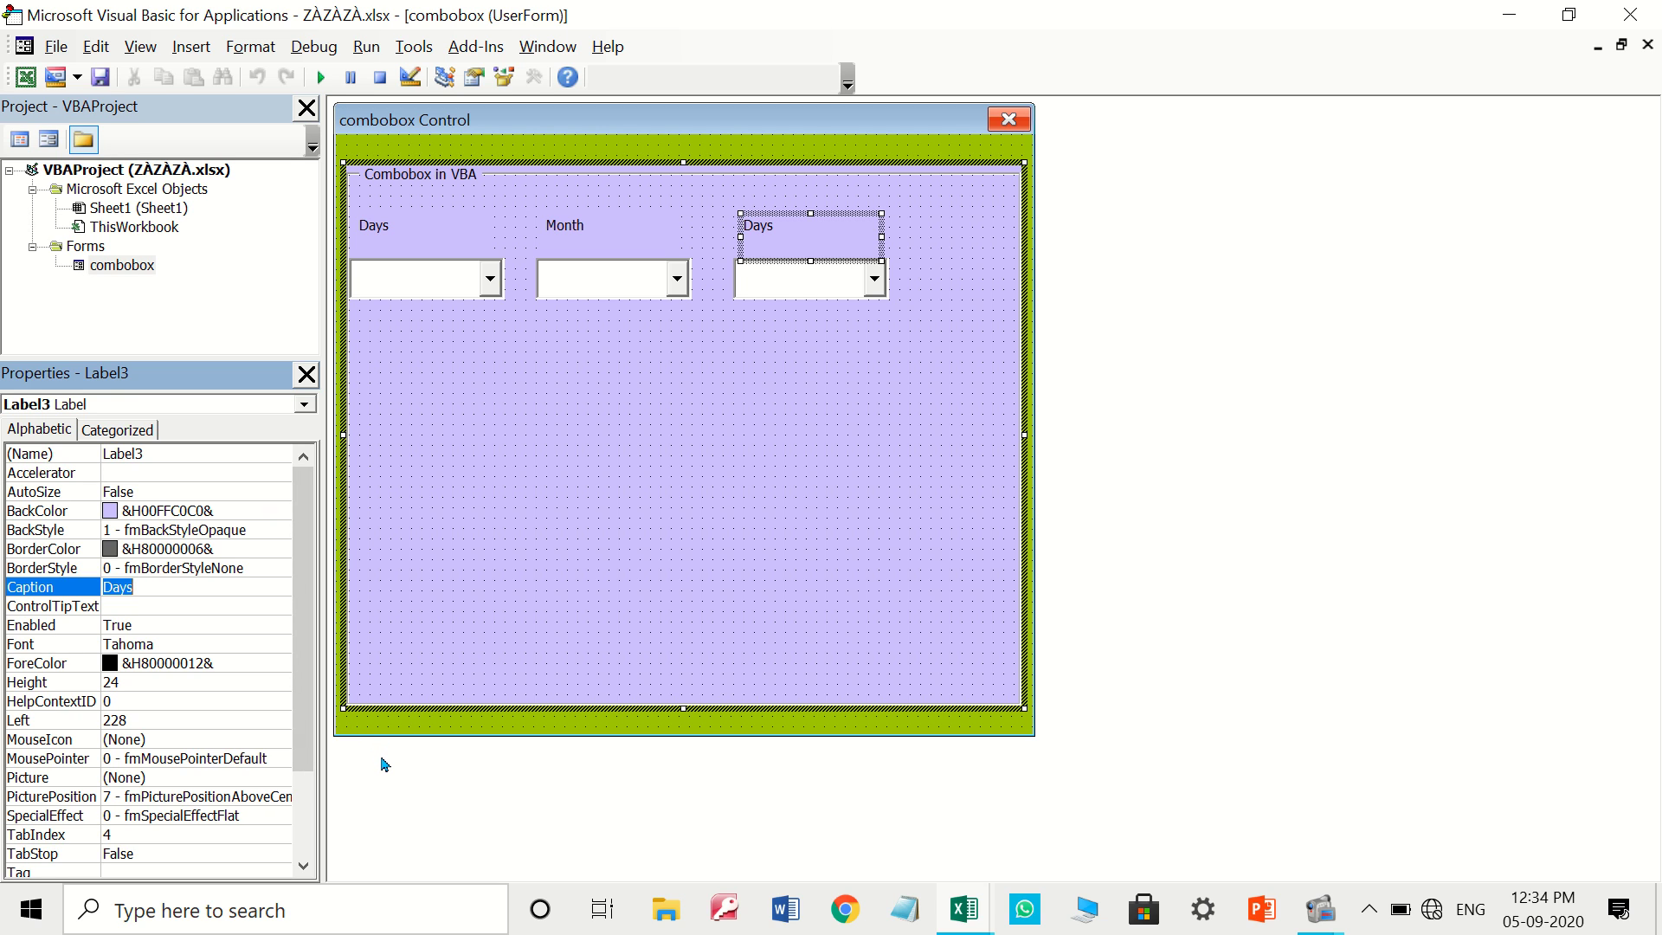
pyautogui.write('Year')
pyautogui.click(817, 497)
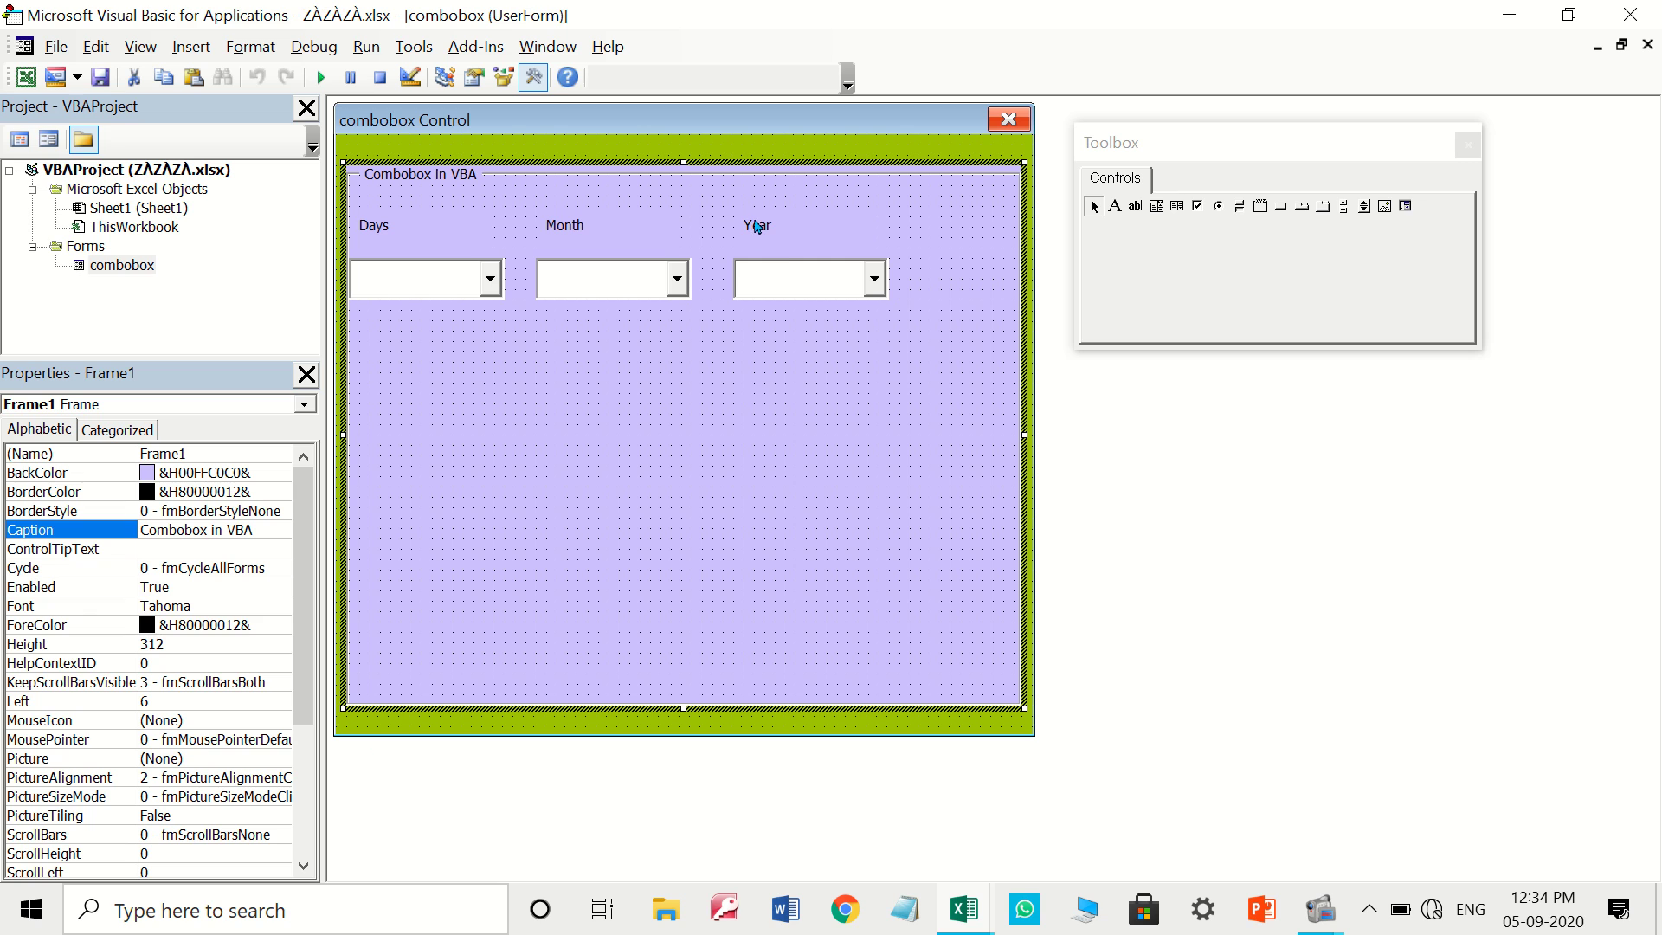
# Give the Days, Month and Year labels an orange background
pyautogui.click(438, 225)
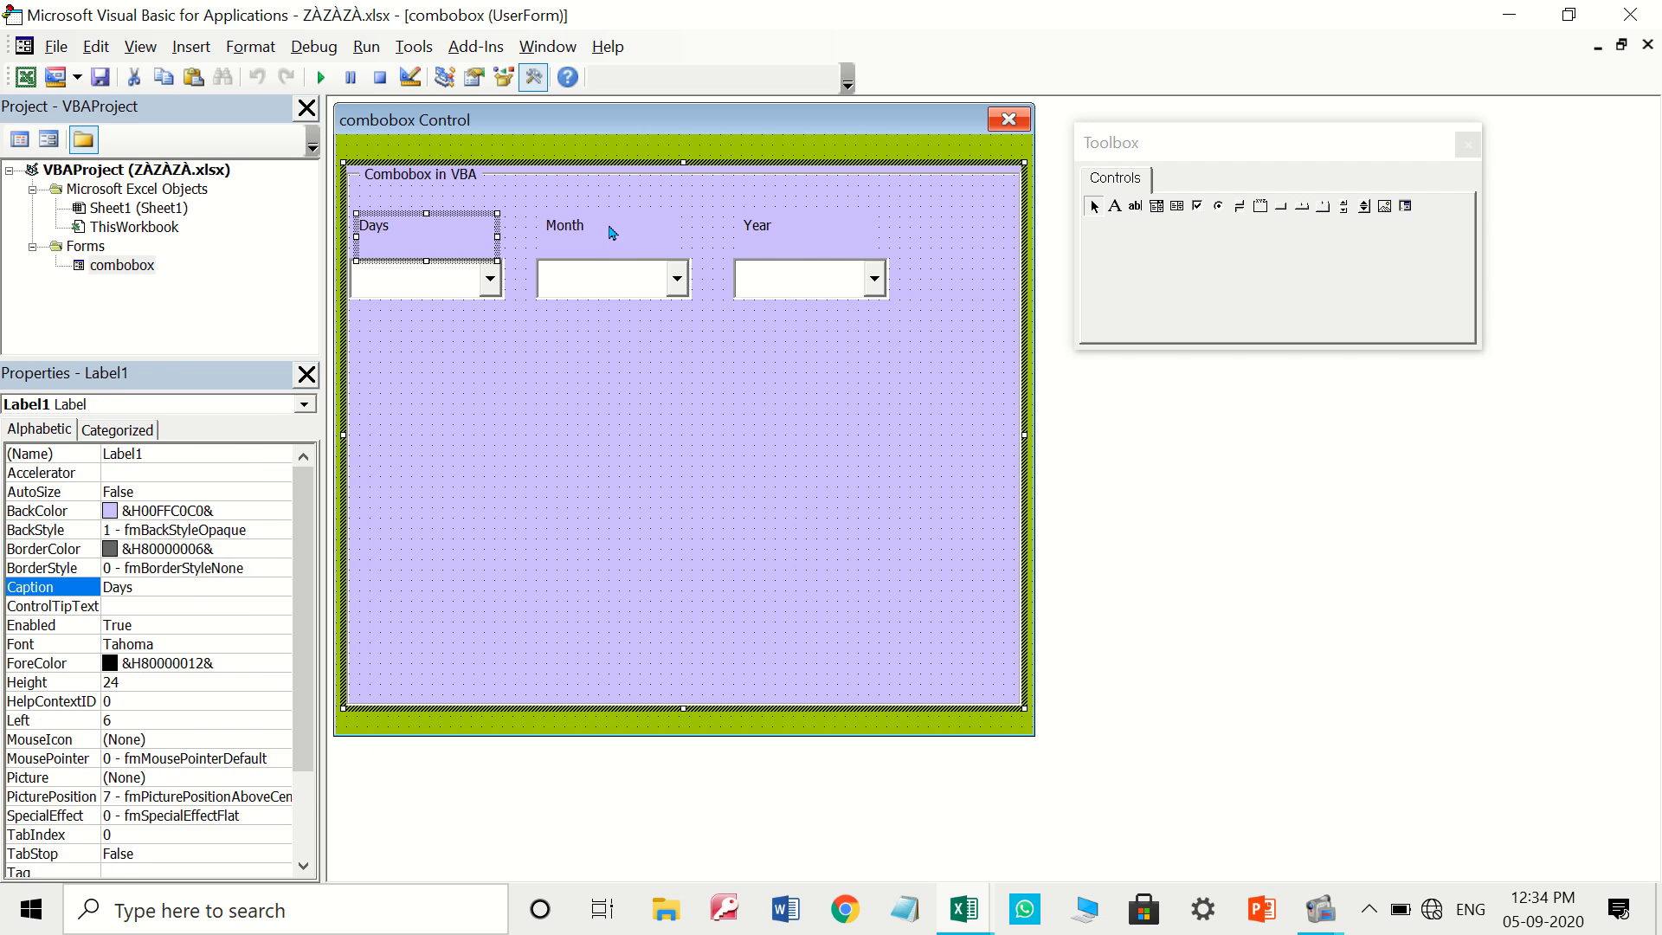
pyautogui.keyDown('ctrl'); pyautogui.click(612, 229); pyautogui.keyUp('ctrl')
pyautogui.keyDown('ctrl'); pyautogui.click(765, 240); pyautogui.keyUp('ctrl')
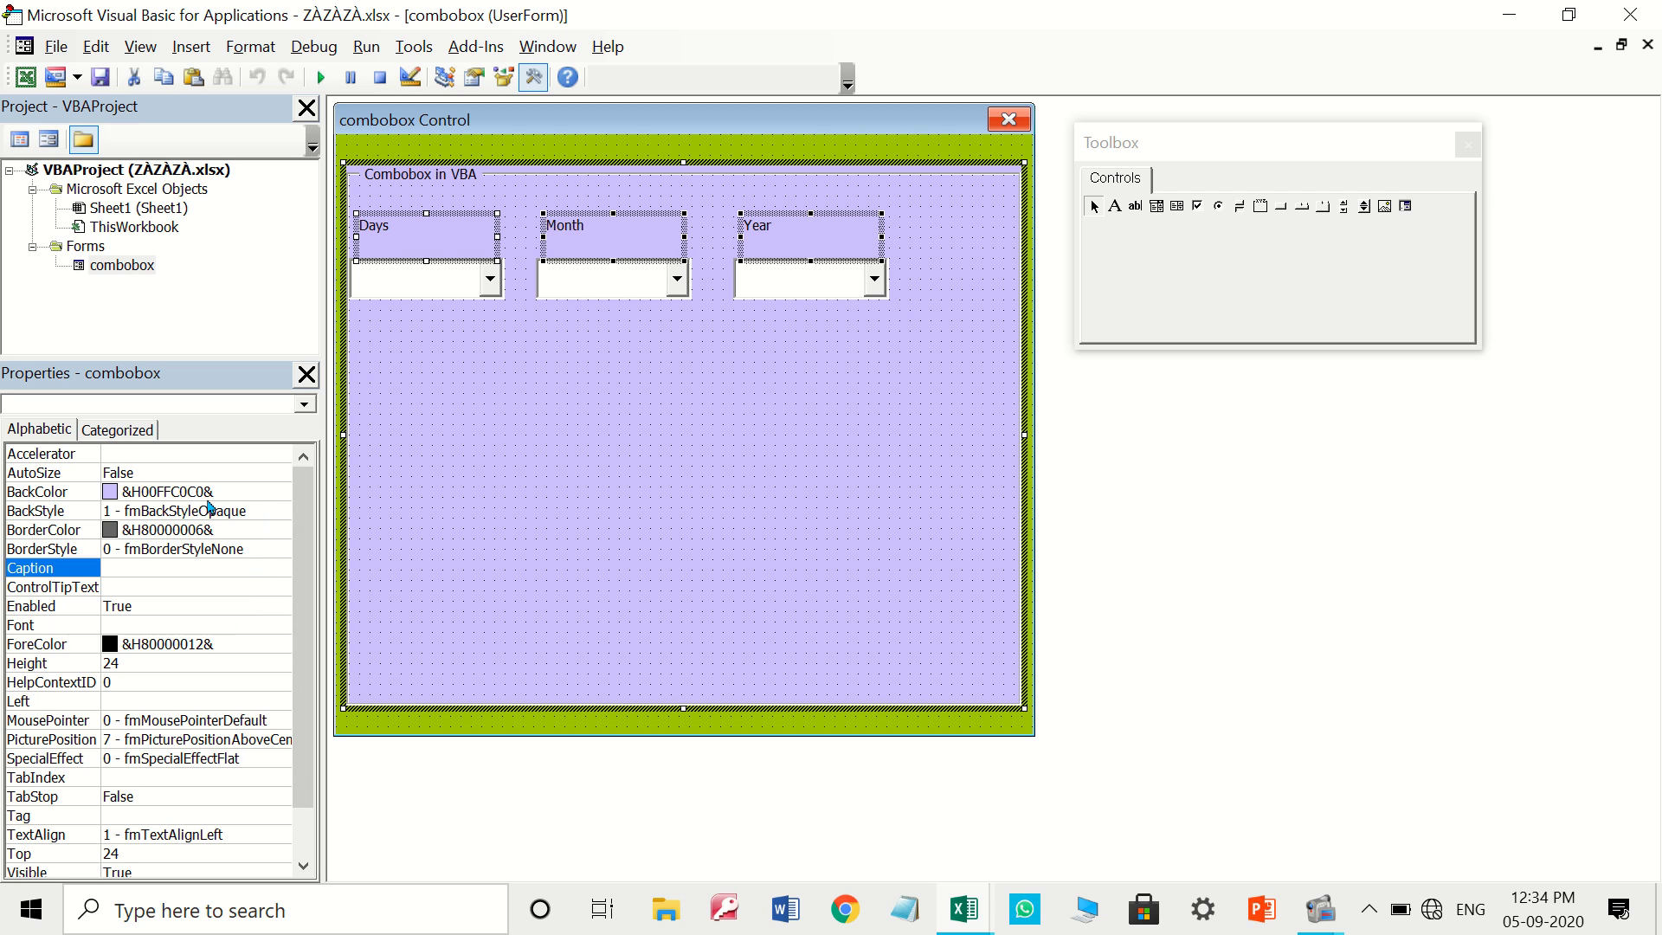
pyautogui.click(235, 491)
pyautogui.click(281, 491)
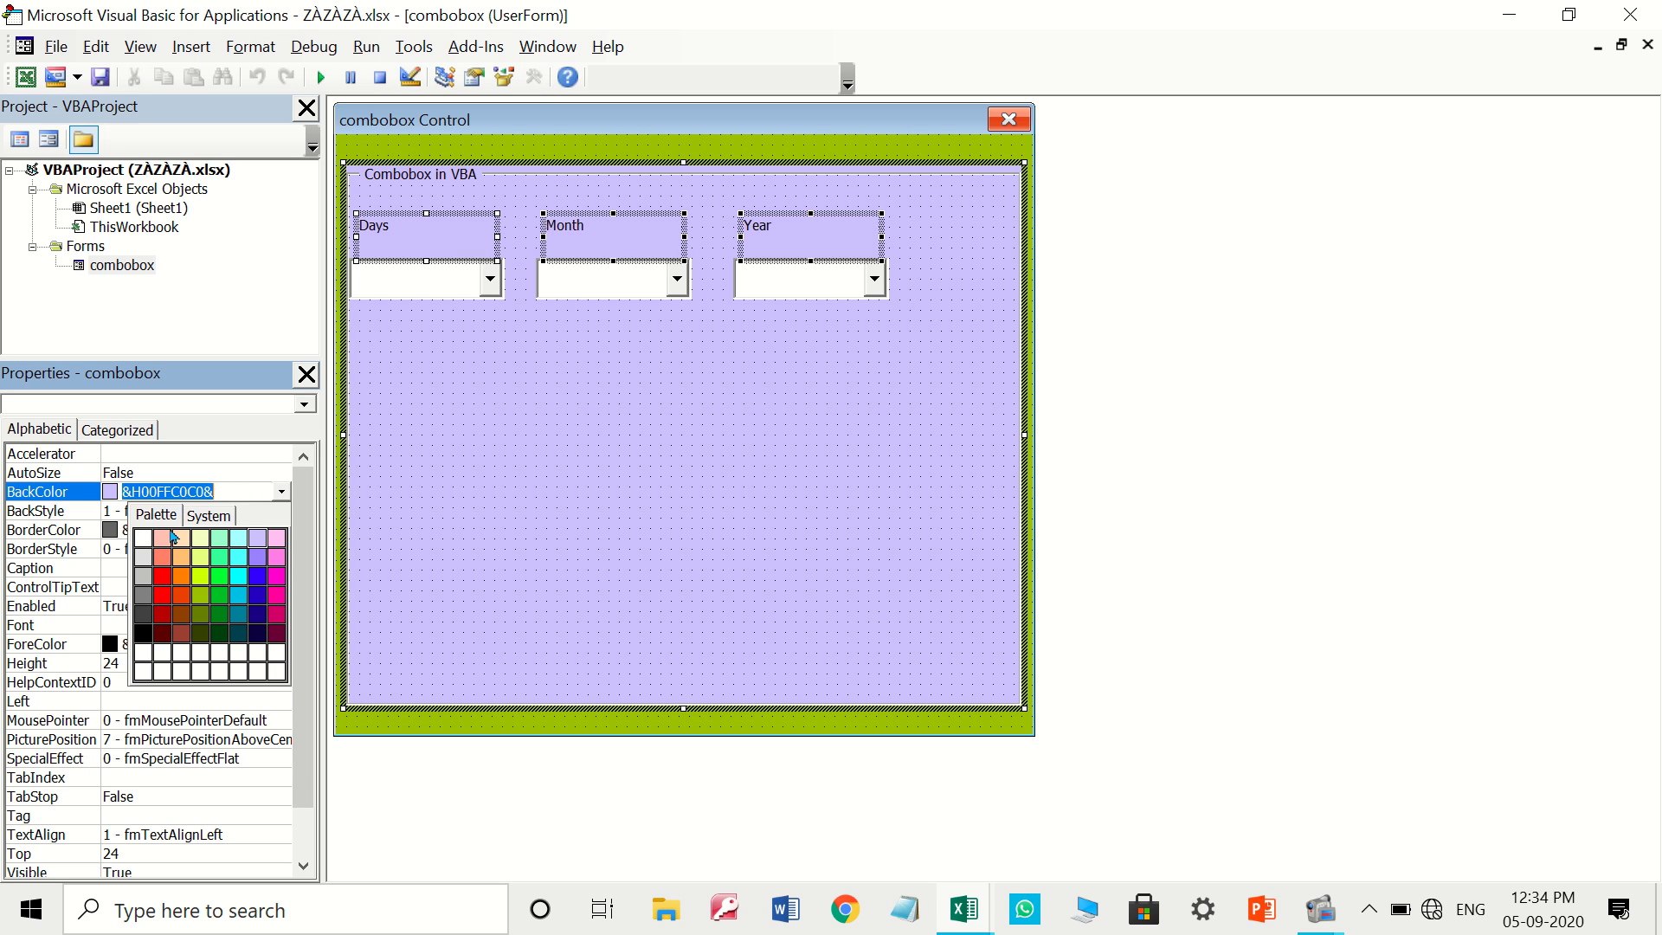
pyautogui.click(183, 577)
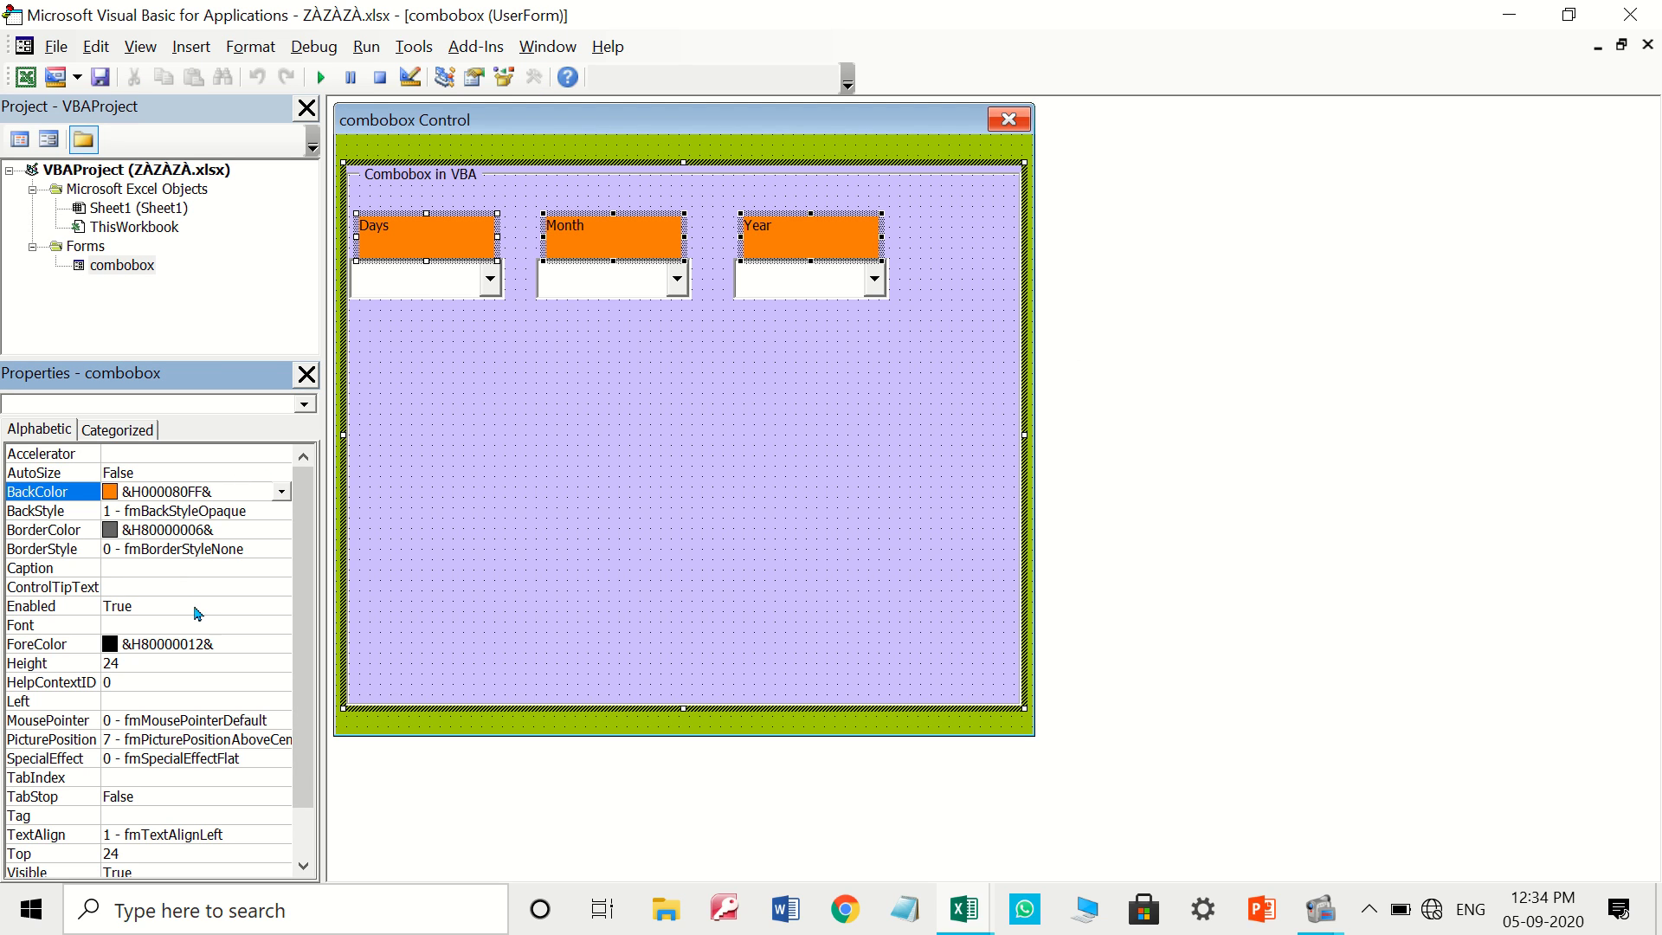
# Set the three labels' font to Trebuchet MS, Bold, size 14
pyautogui.click(123, 625)
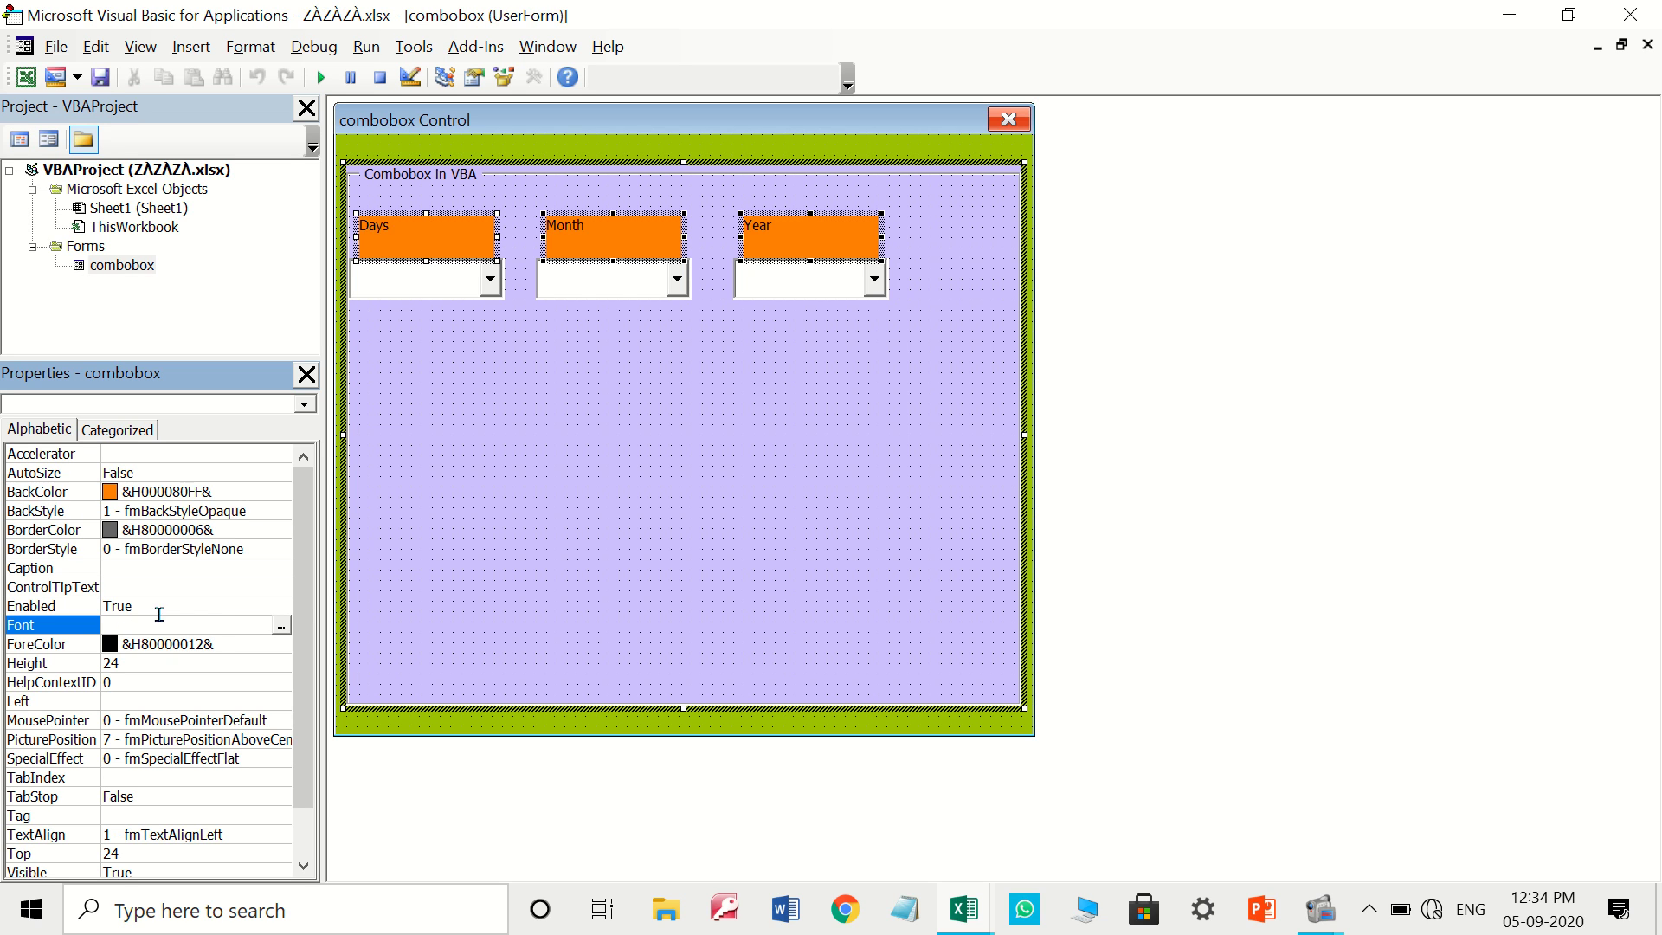
pyautogui.click(281, 625)
pyautogui.click(103, 316)
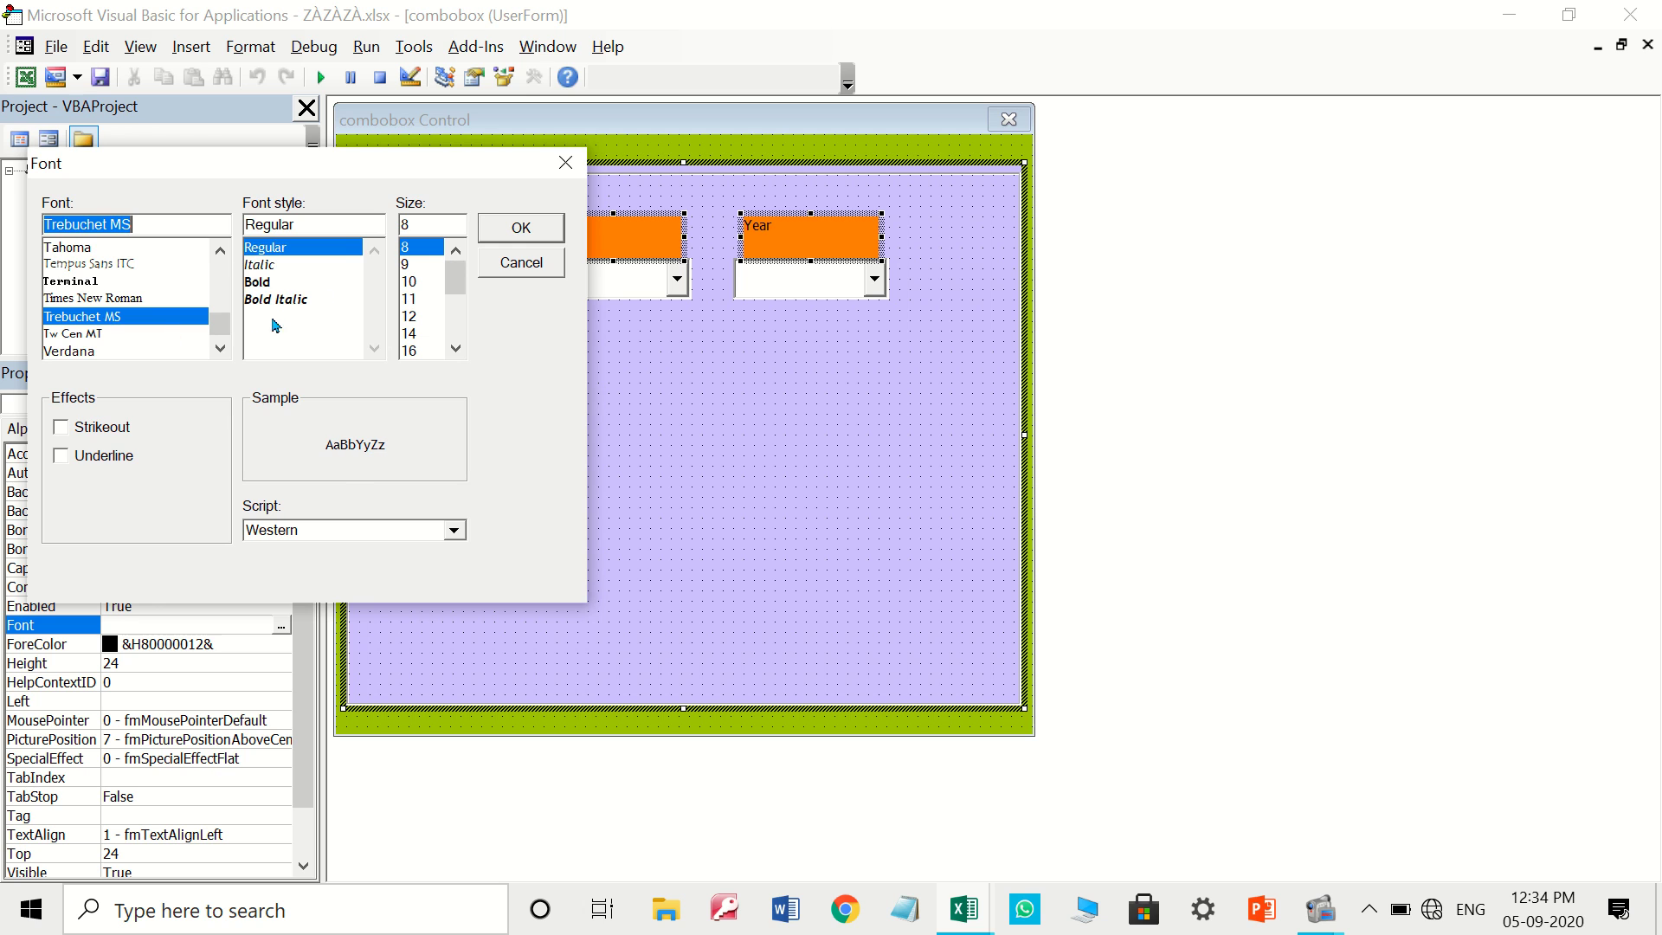
pyautogui.click(277, 282)
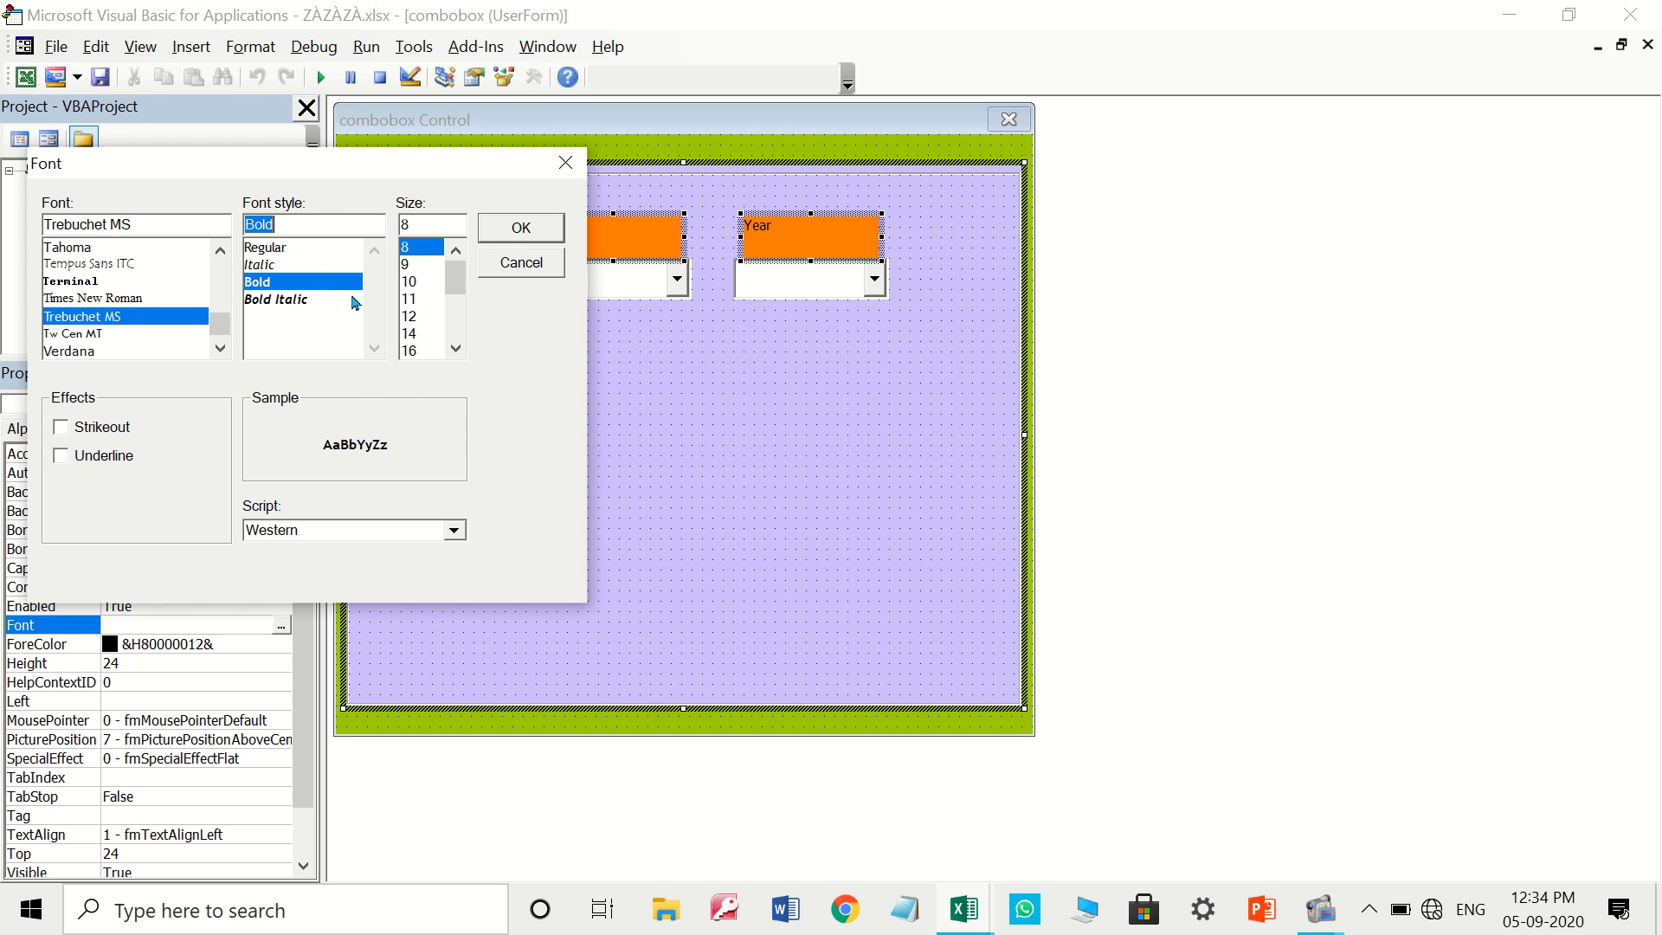
pyautogui.click(412, 335)
pyautogui.click(521, 229)
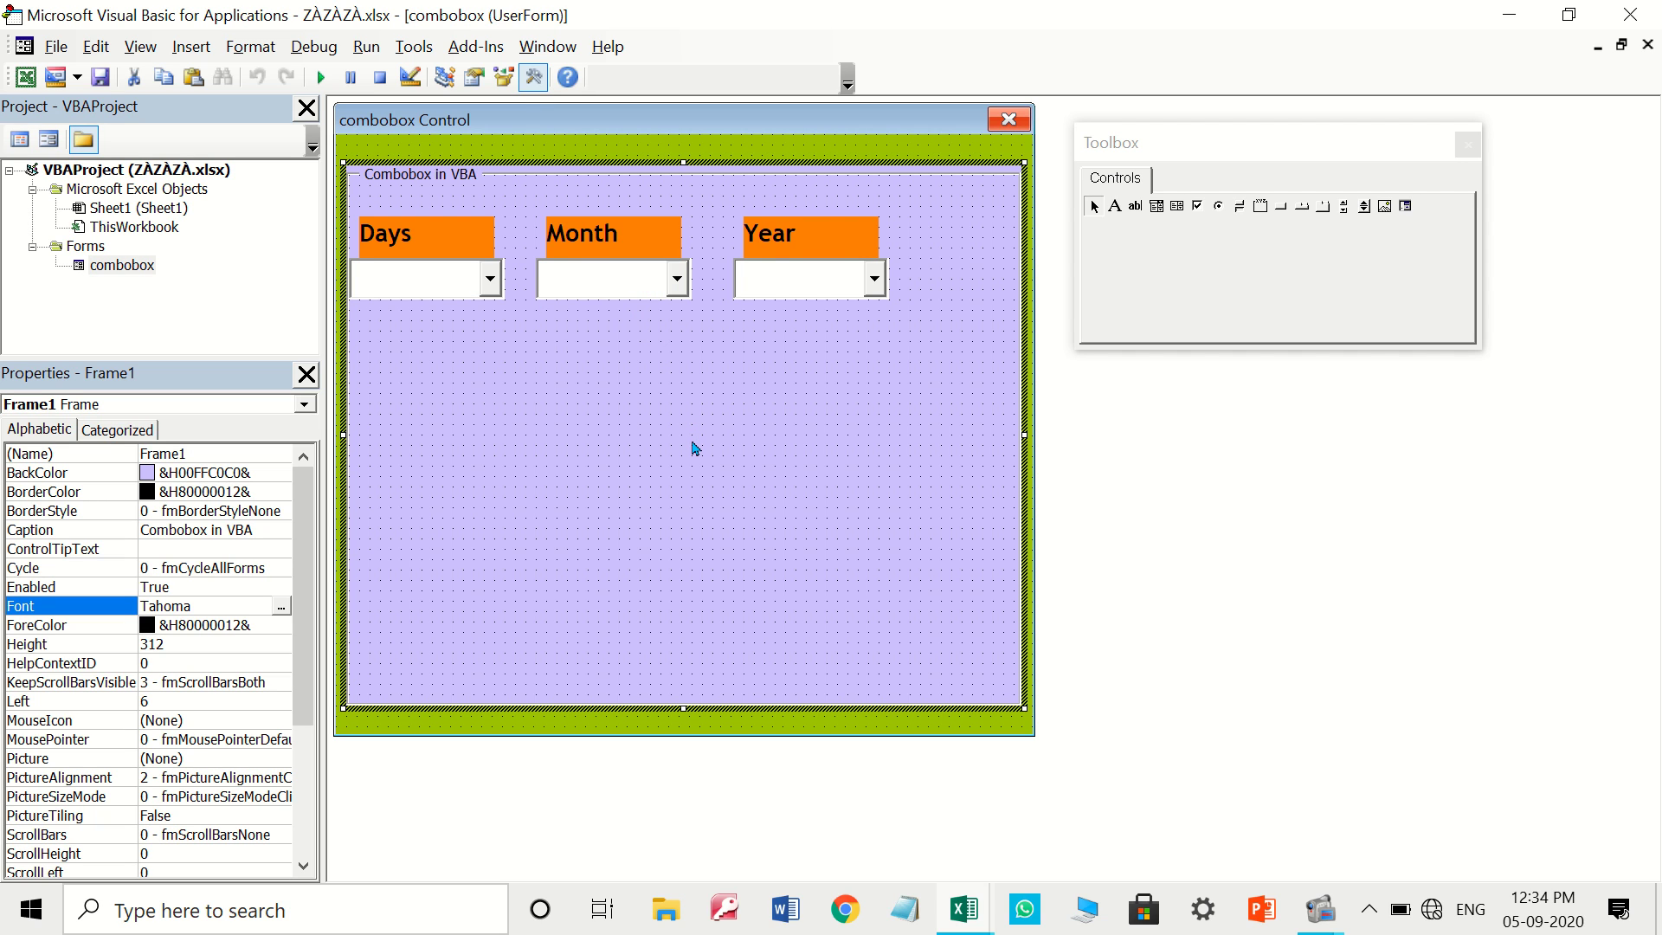
# Draw a new label below the Days box and caption it 'Category List'
pyautogui.moveTo(442, 237); pyautogui.dragTo(443, 227)
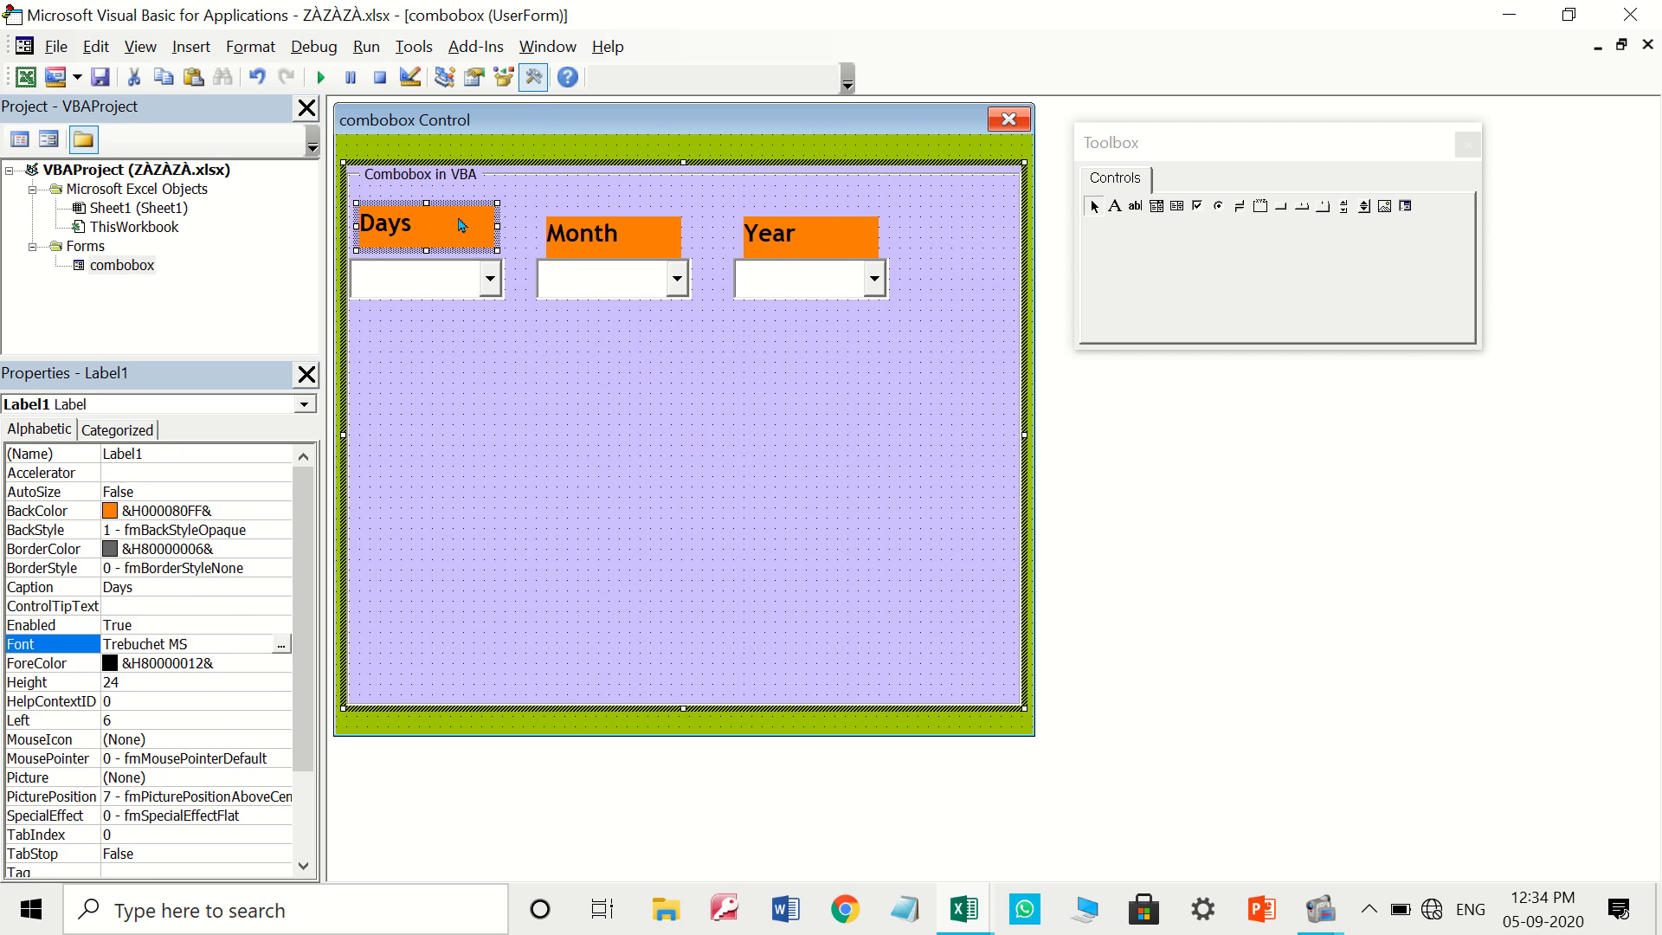
pyautogui.click(631, 234)
pyautogui.click(829, 239)
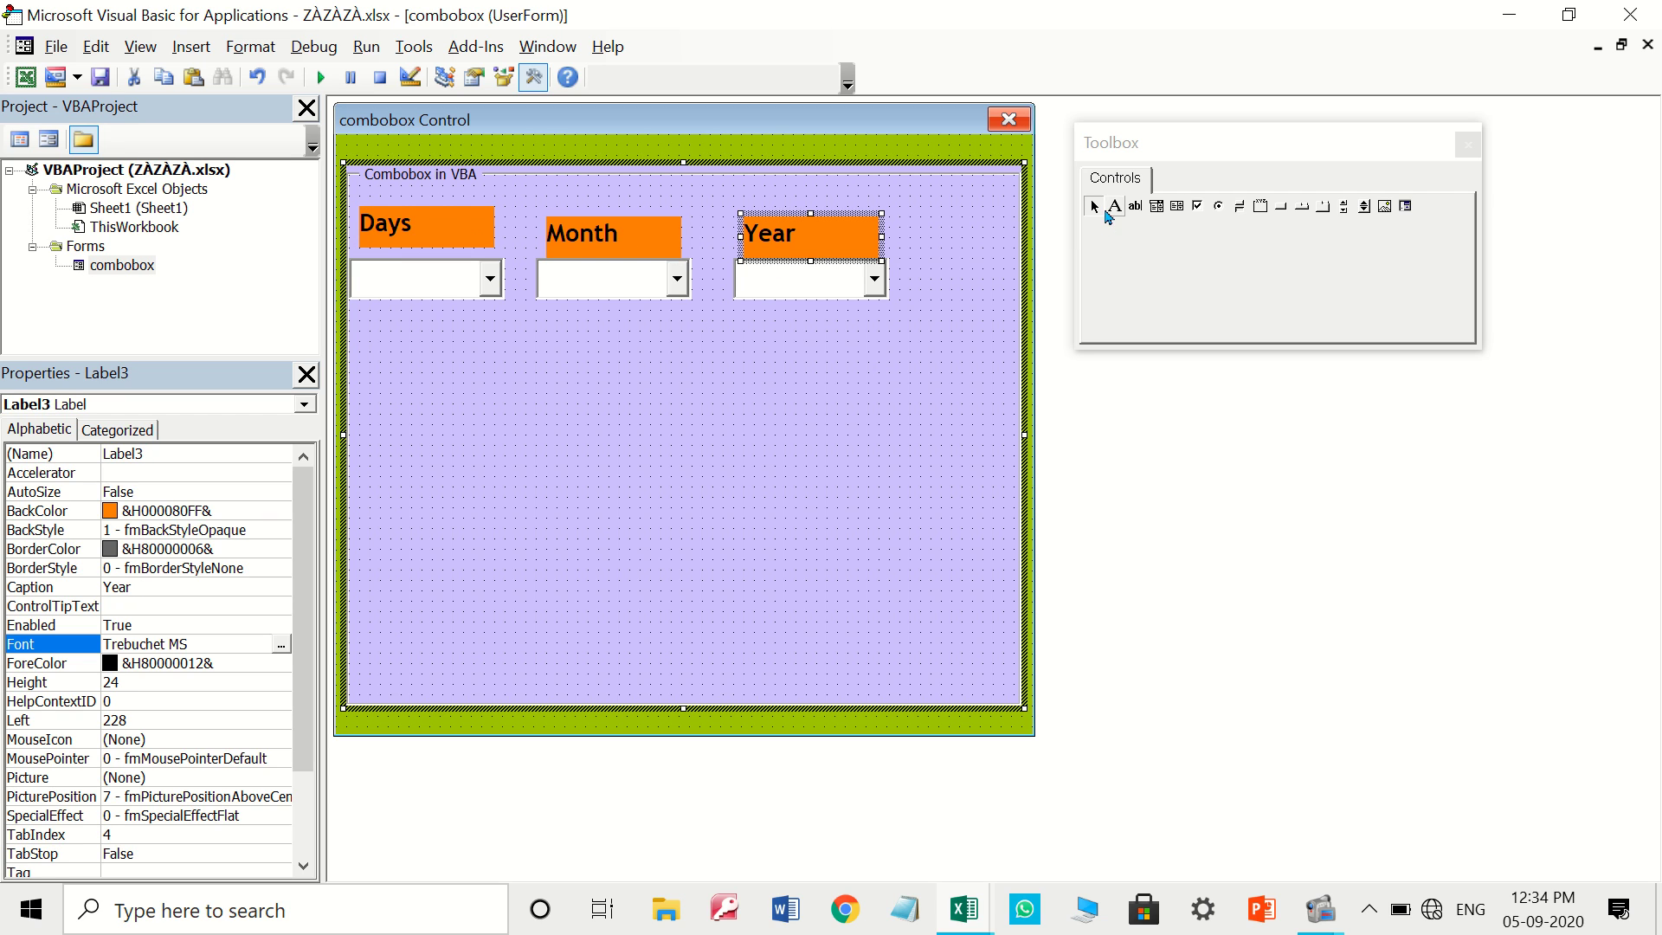
pyautogui.click(1117, 207)
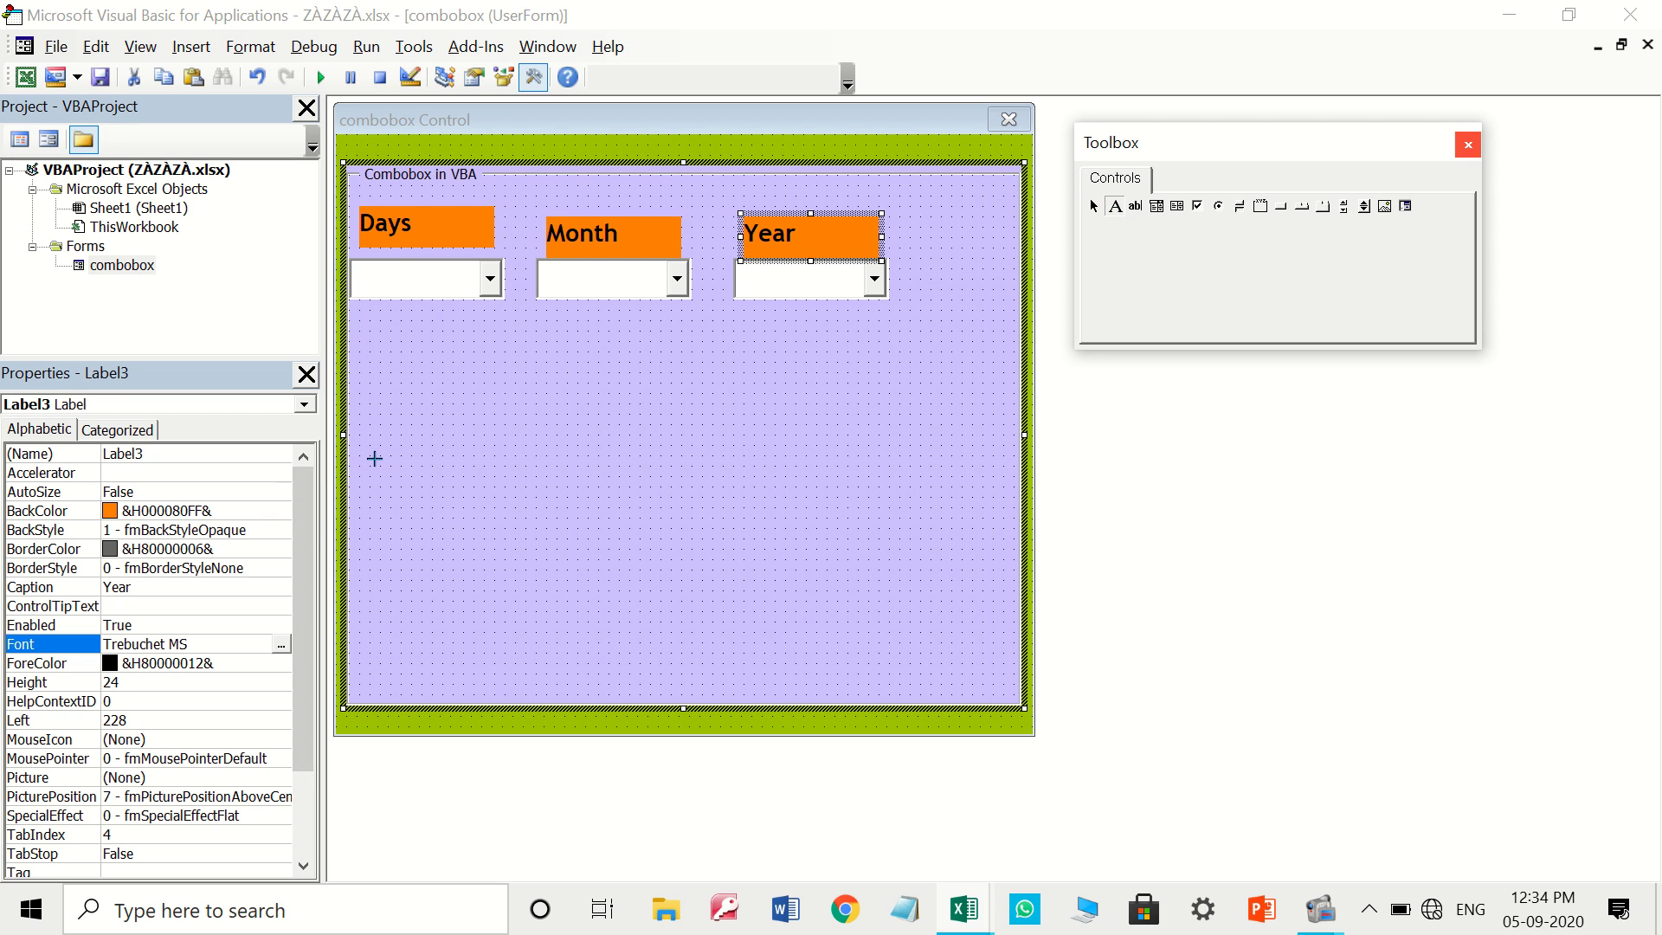
pyautogui.moveTo(360, 431); pyautogui.dragTo(493, 489)
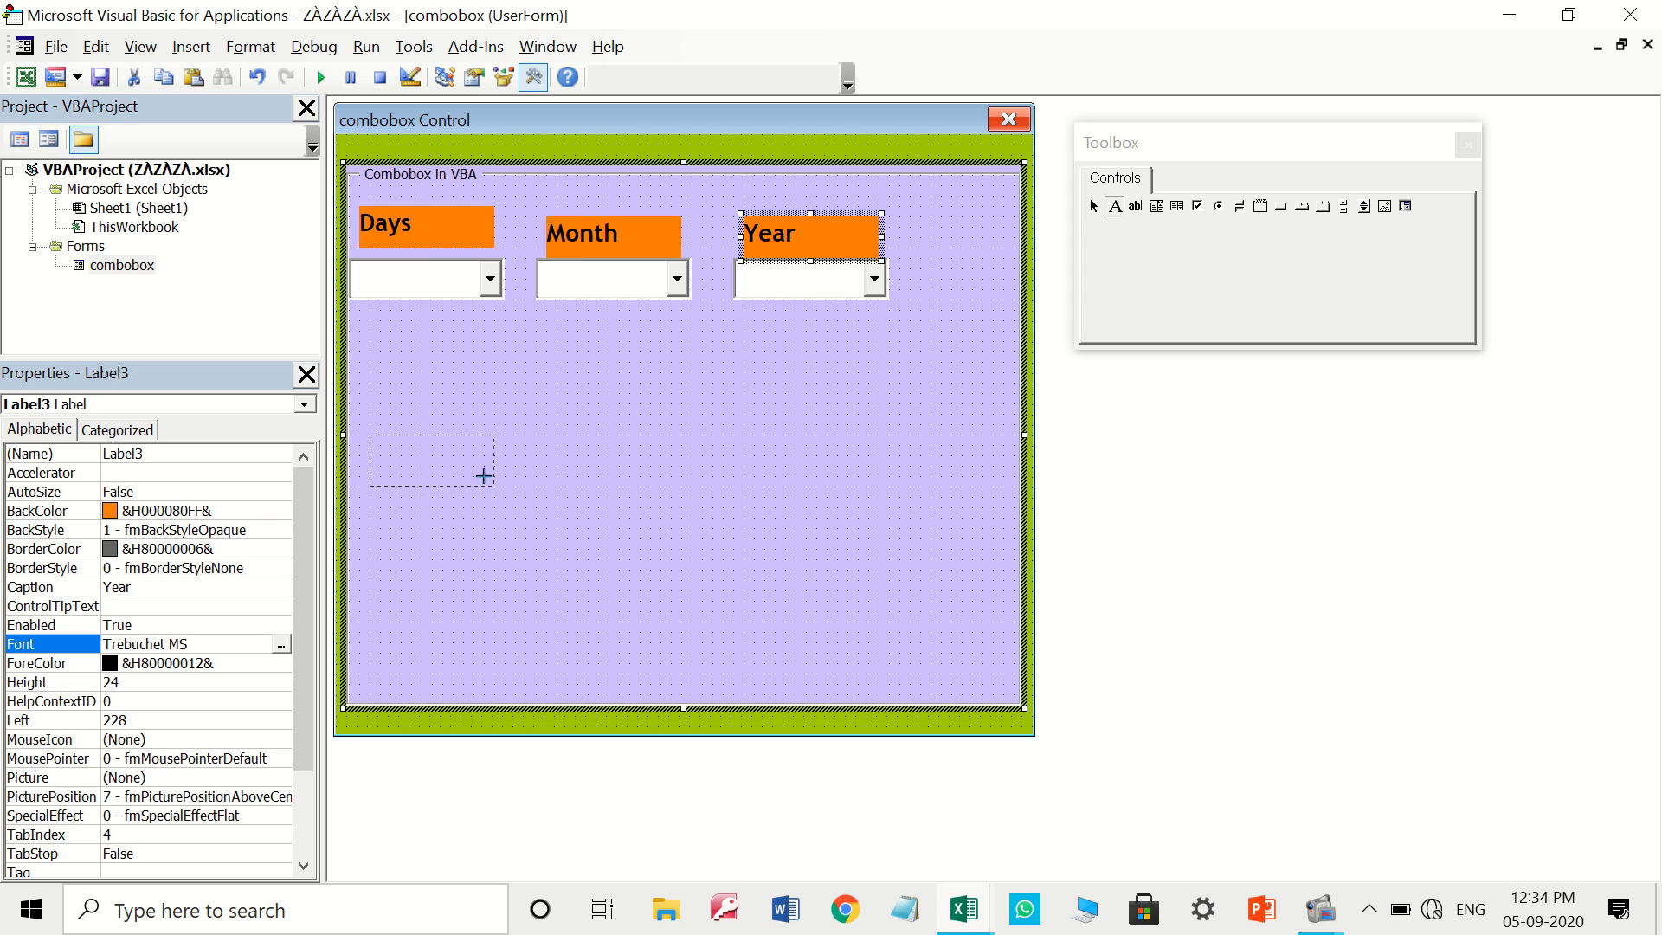
pyautogui.moveTo(441, 459); pyautogui.dragTo(431, 459)
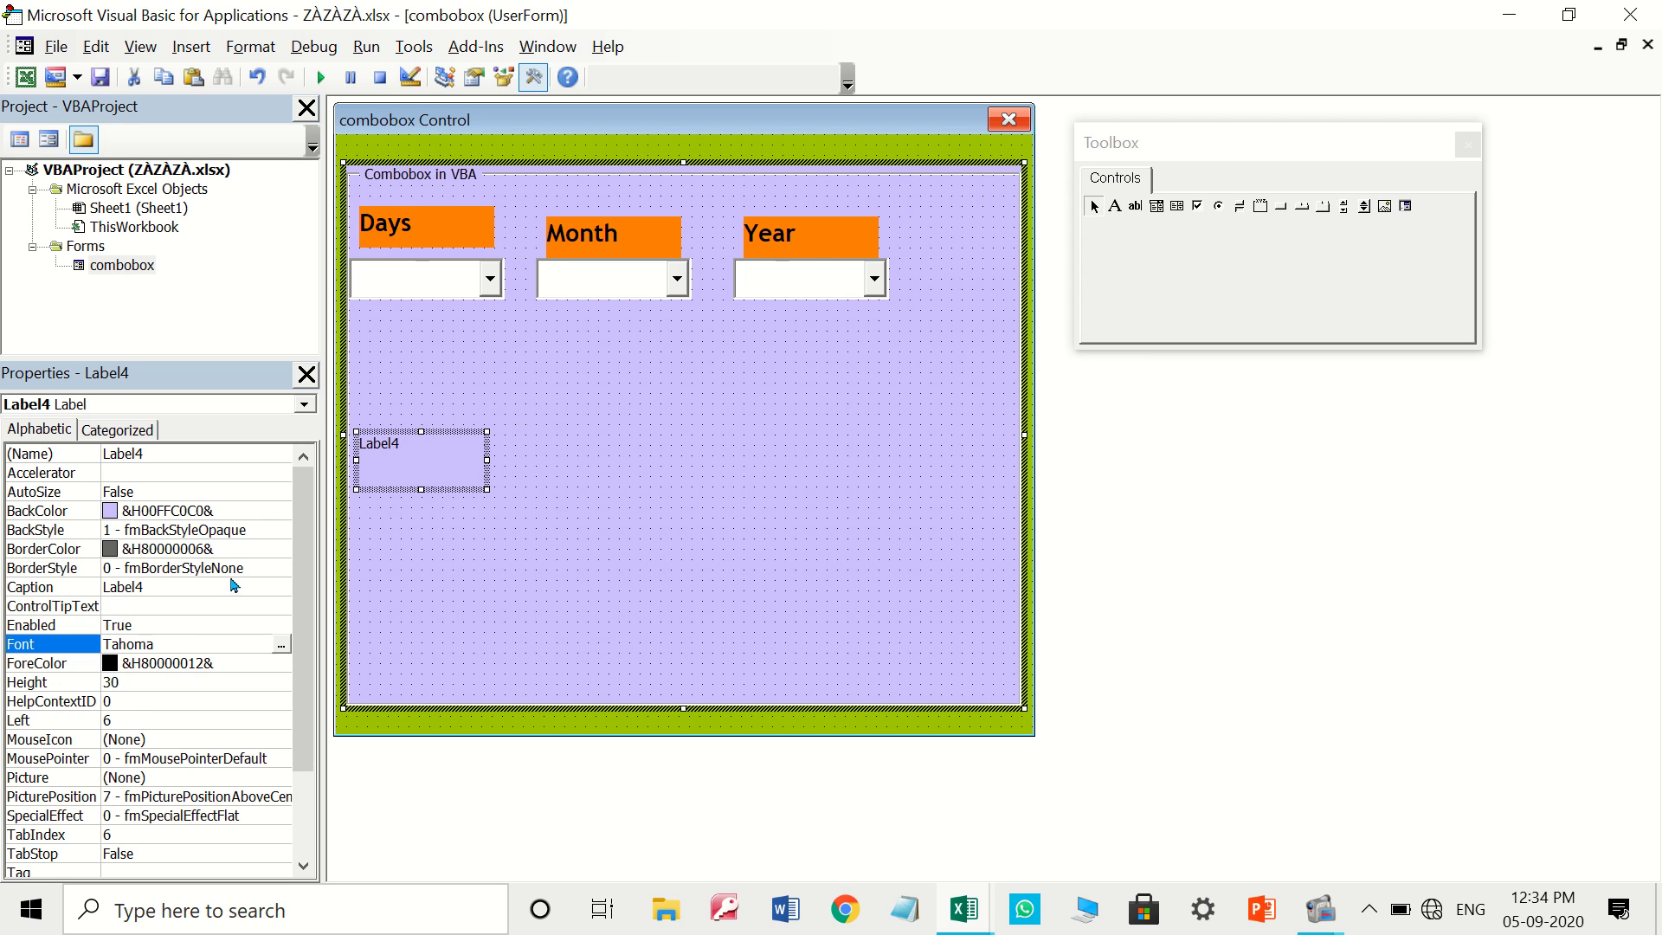
pyautogui.click(138, 587)
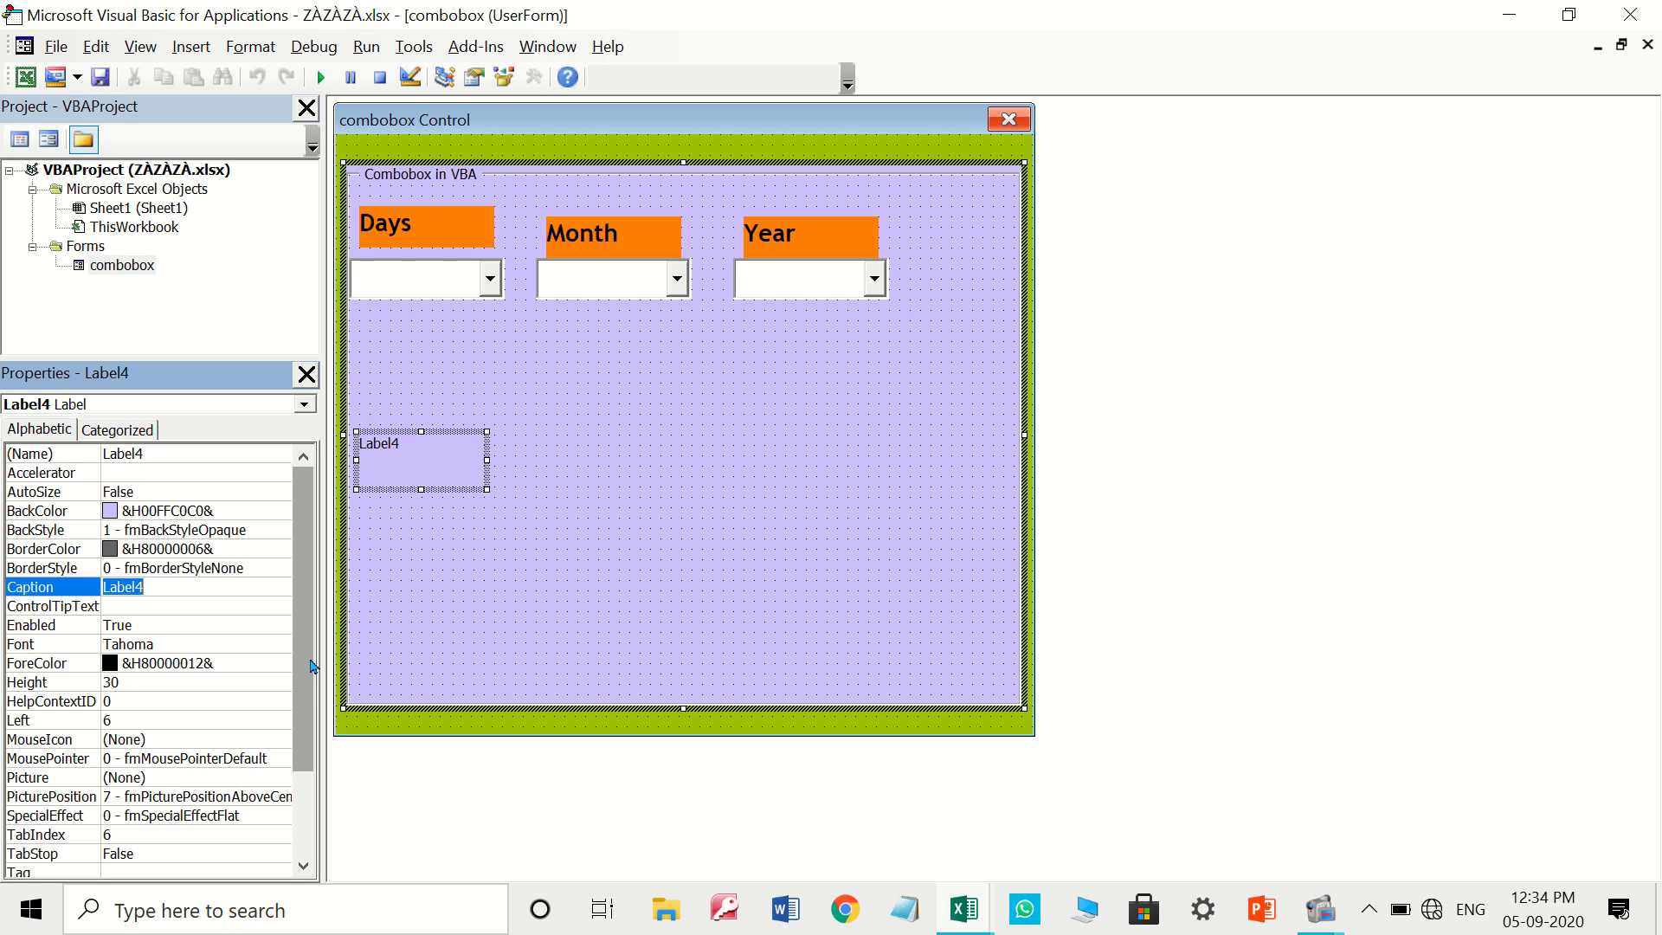
pyautogui.write('Ca')
pyautogui.write('tegory List')
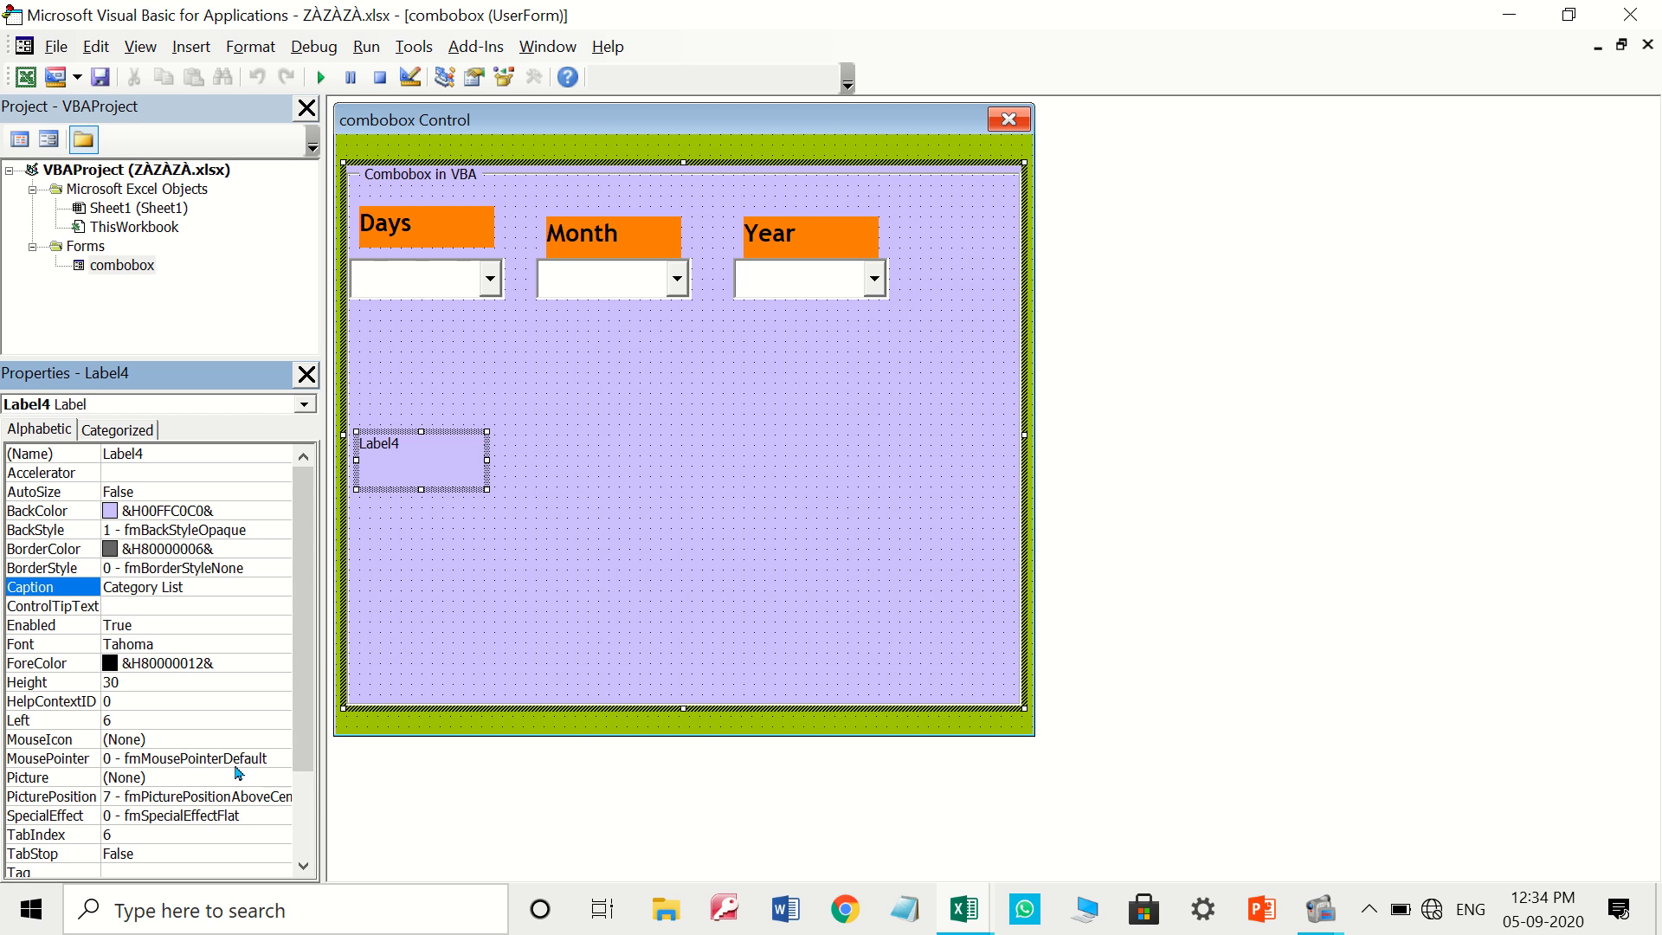
pyautogui.click(548, 510)
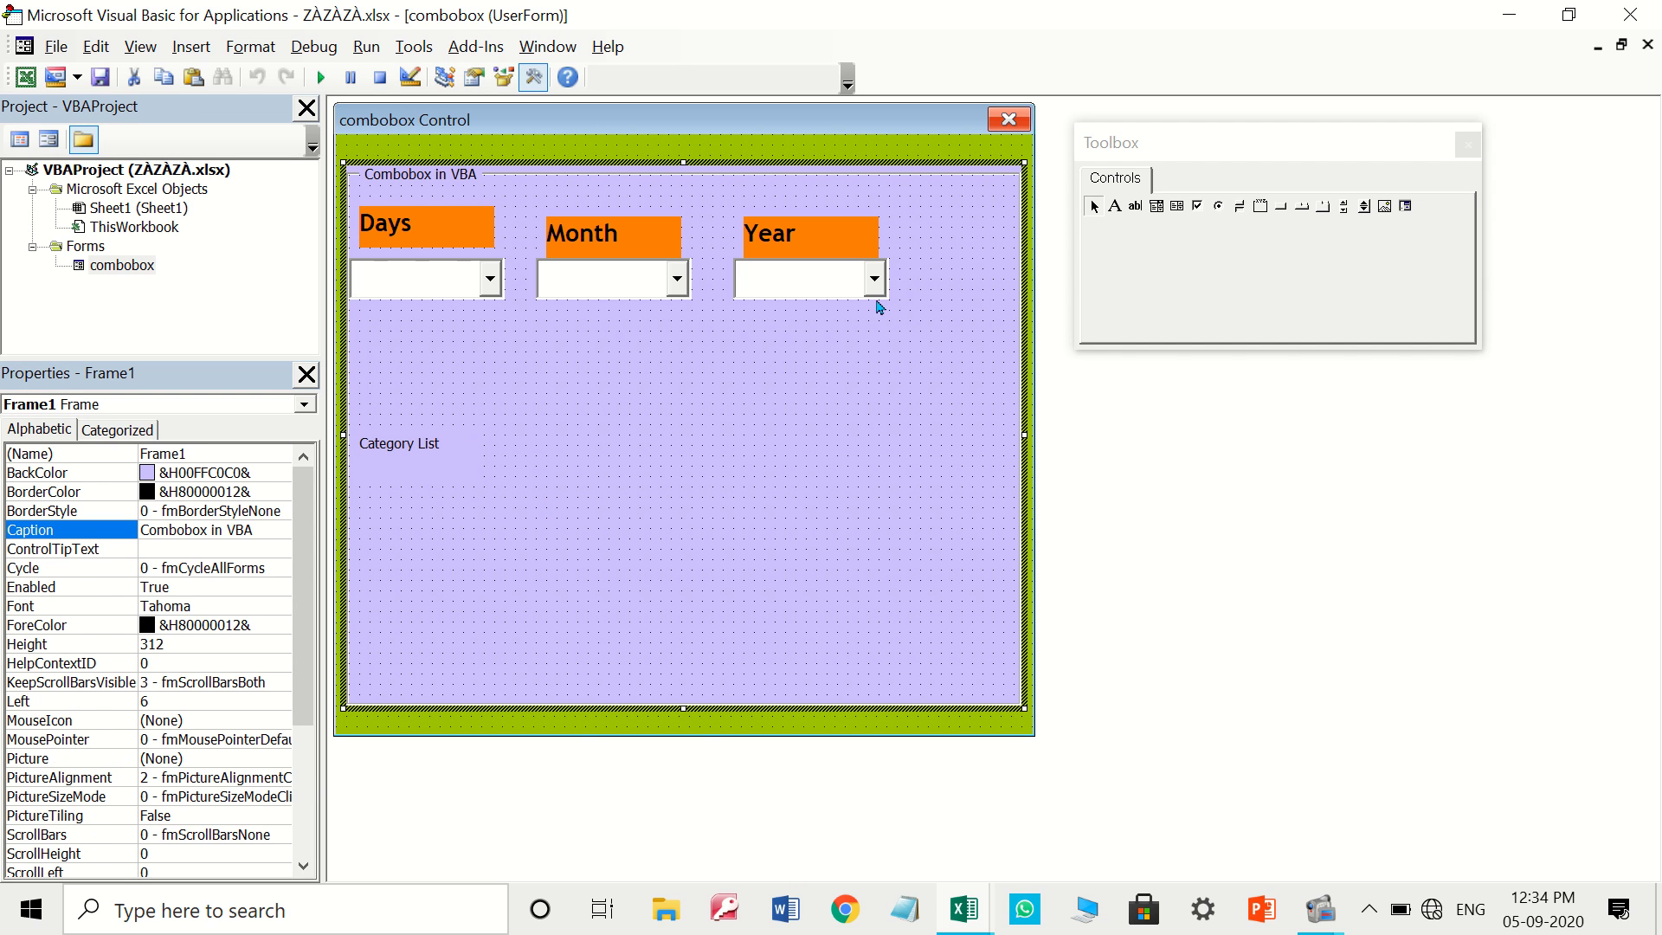
# Draw a text box aligned beneath the Category List label
pyautogui.click(1140, 209)
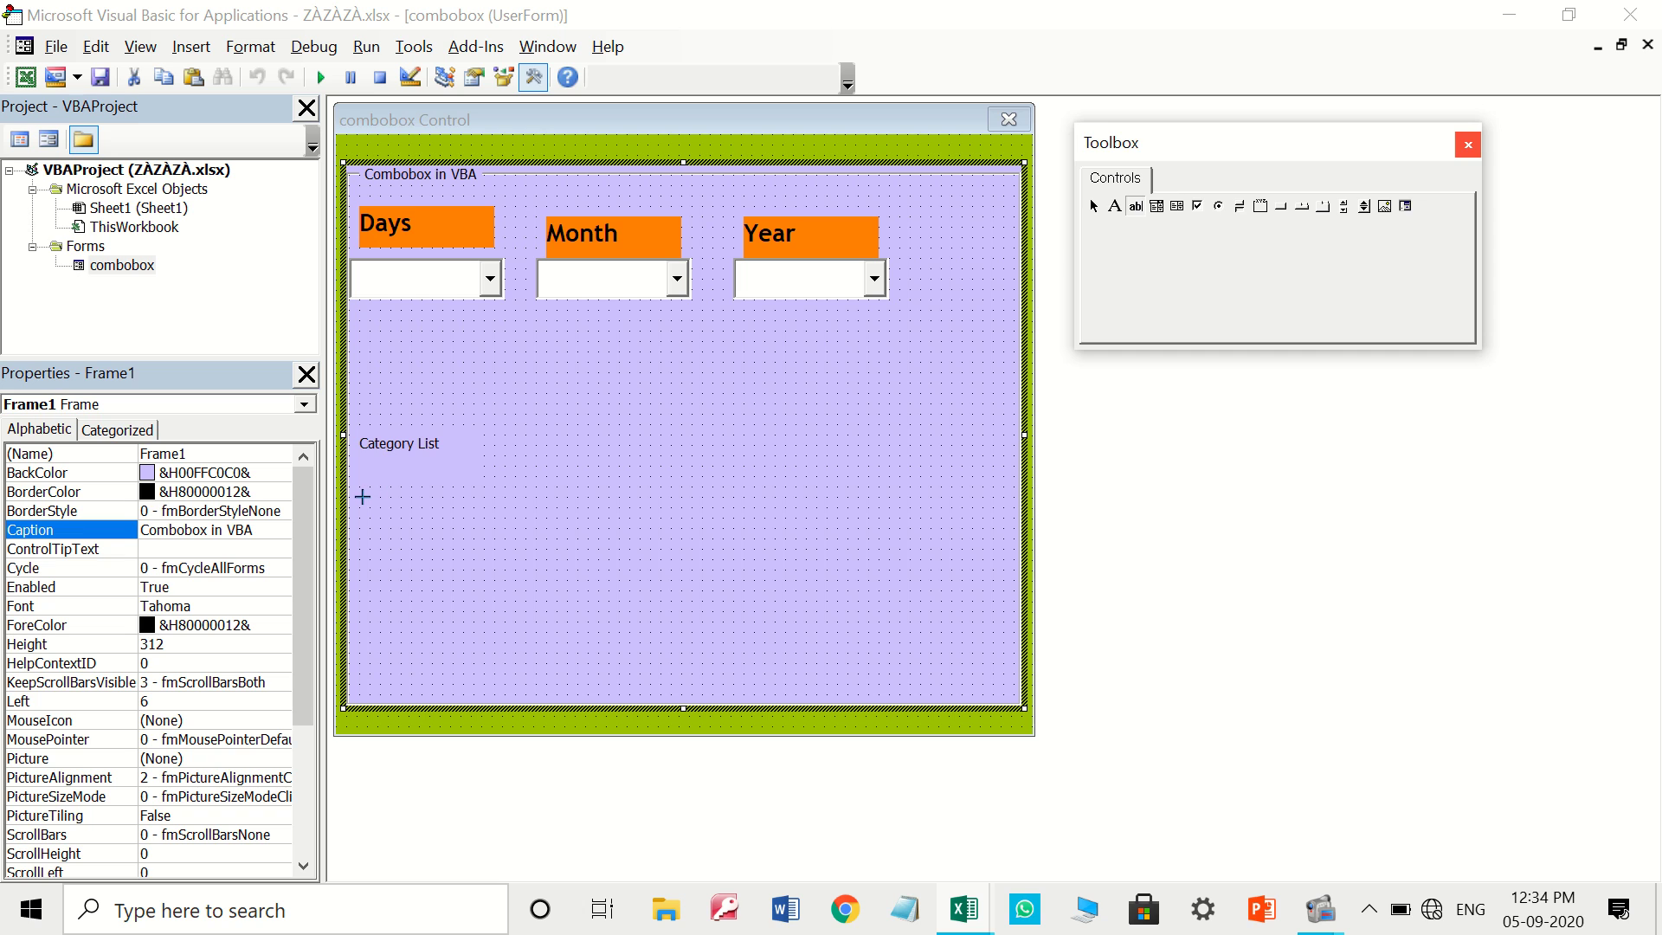
pyautogui.moveTo(360, 489); pyautogui.dragTo(568, 561)
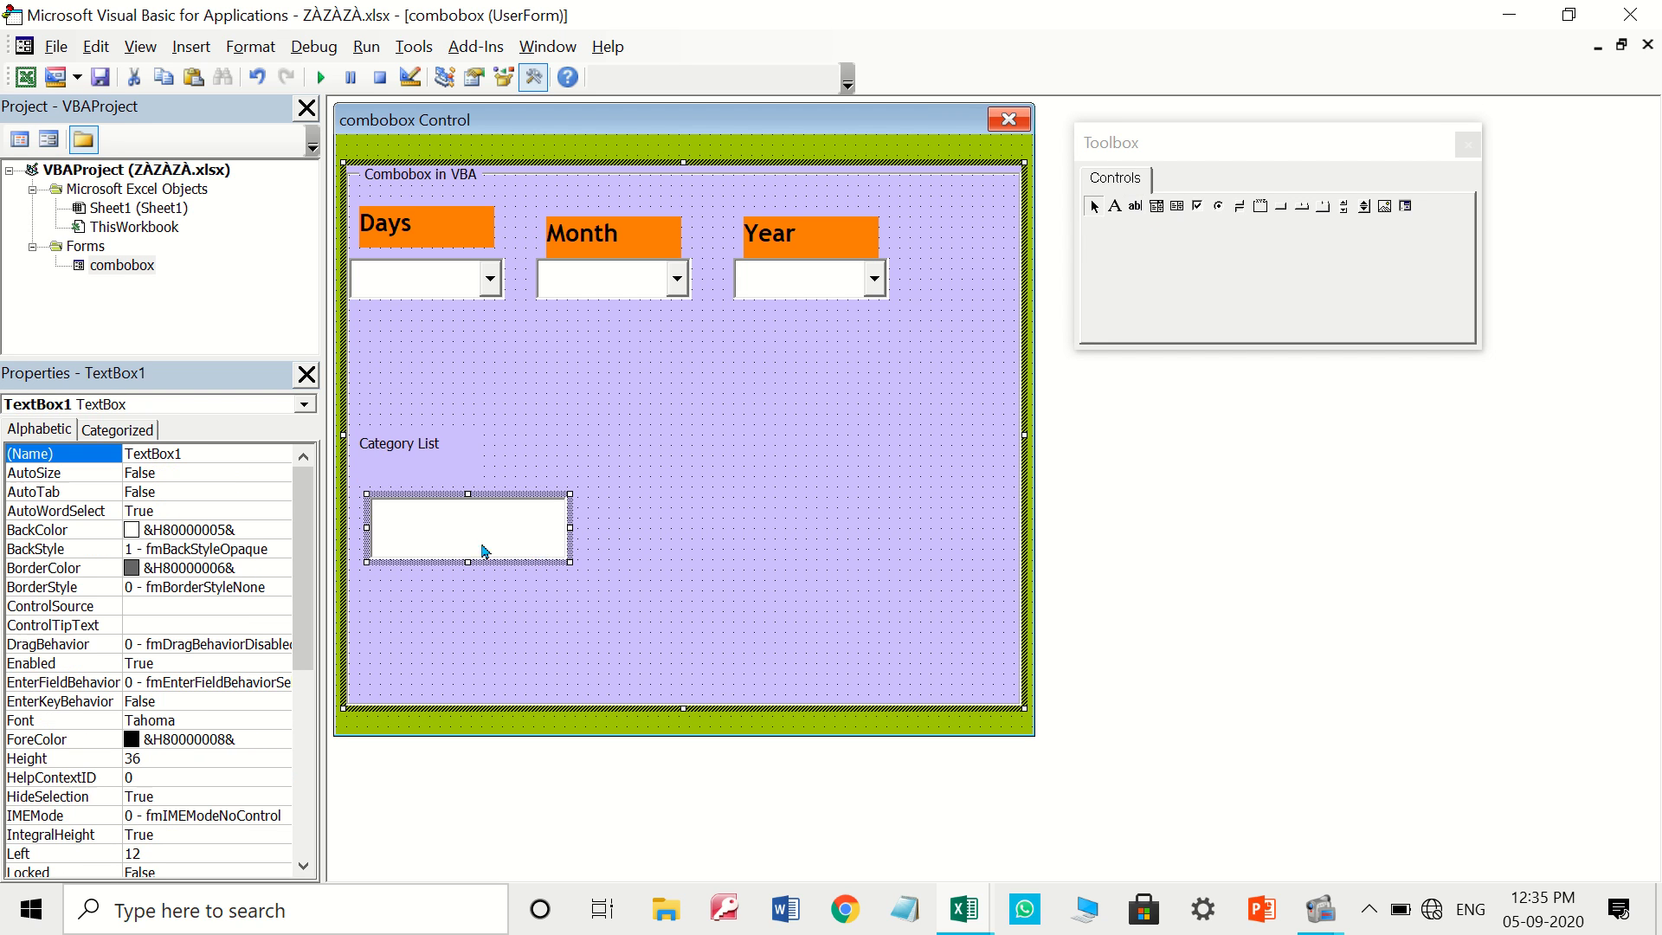
pyautogui.moveTo(465, 532); pyautogui.dragTo(444, 534)
pyautogui.click(669, 534)
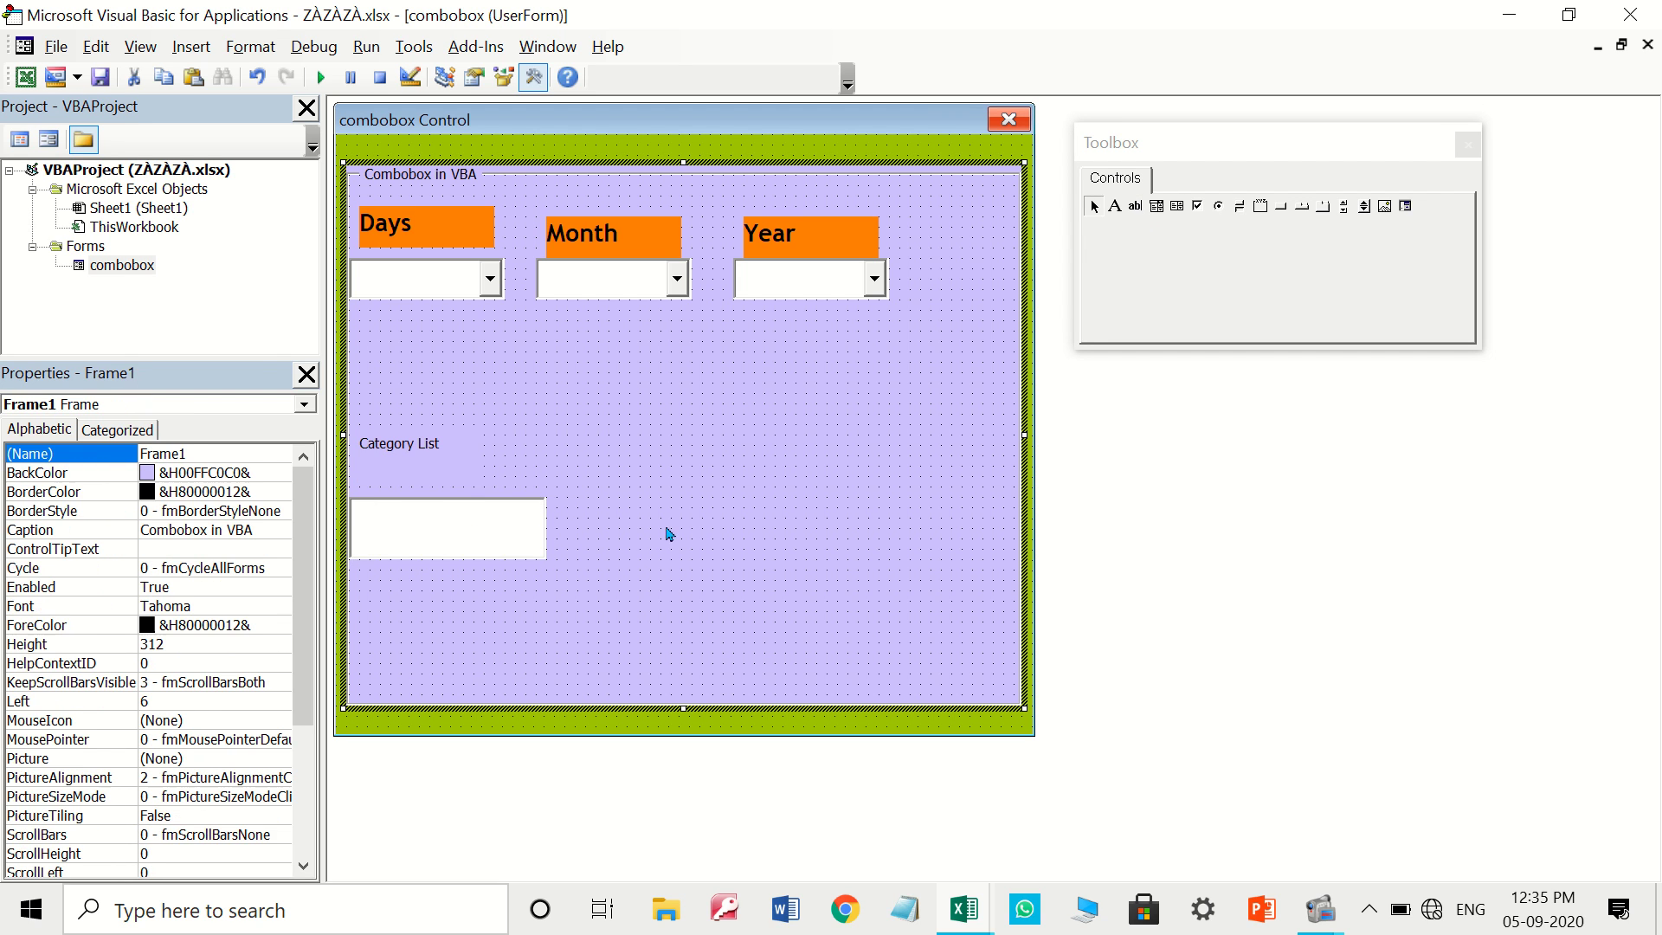
# Give the Category List label an orange background
pyautogui.click(425, 448)
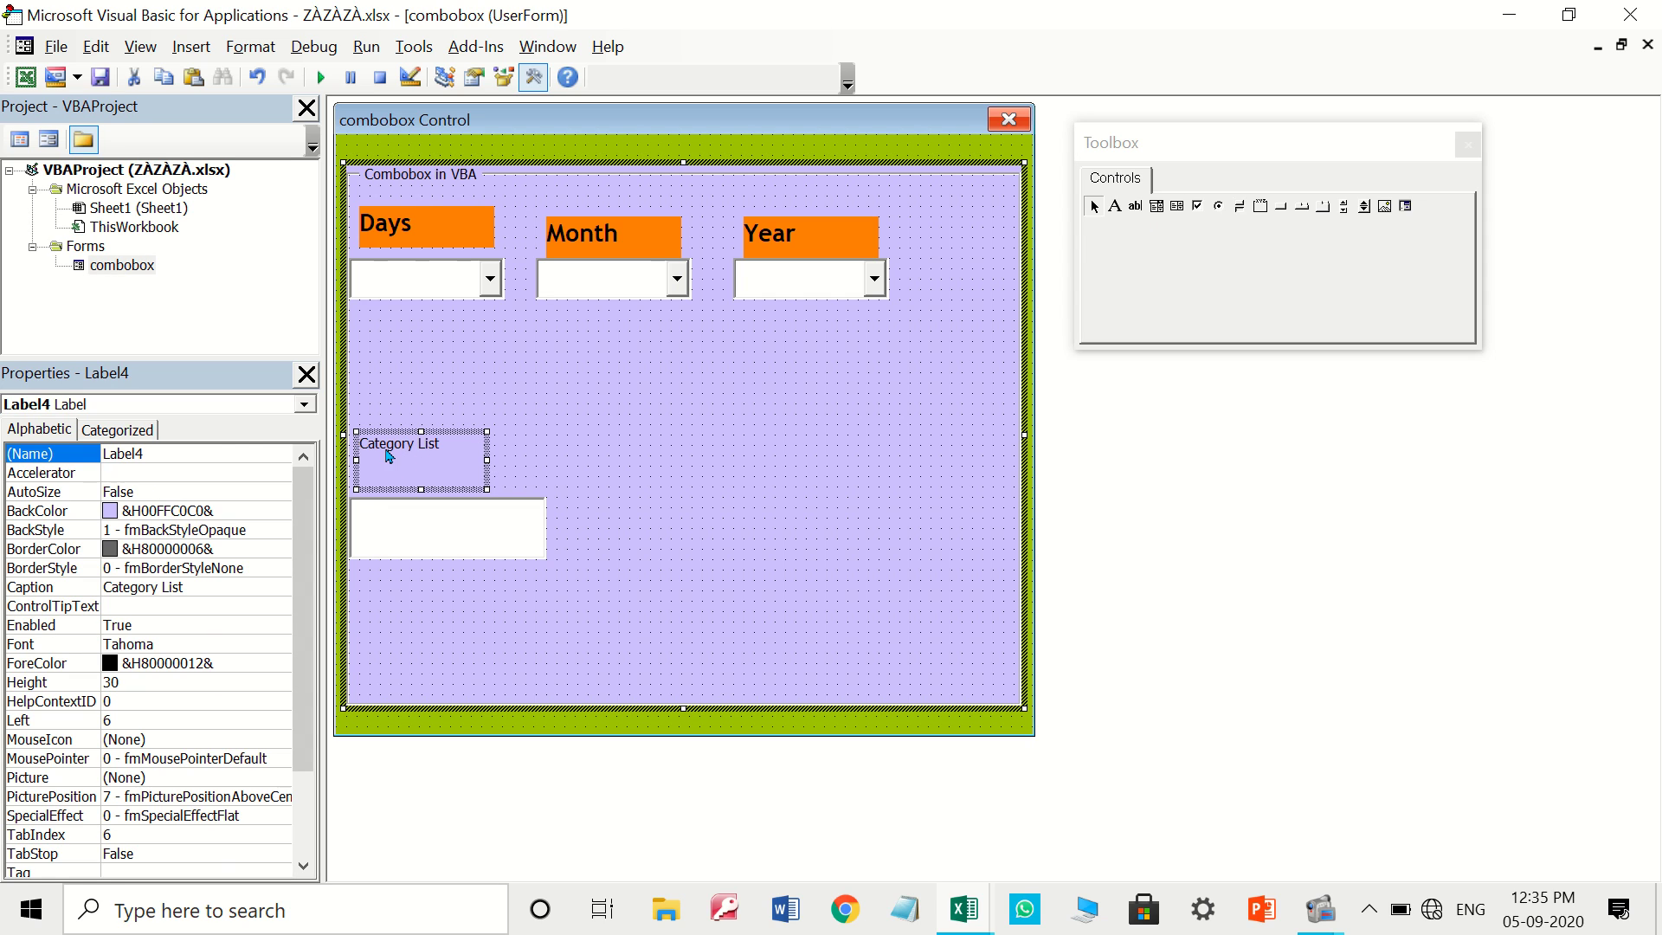
pyautogui.click(310, 573)
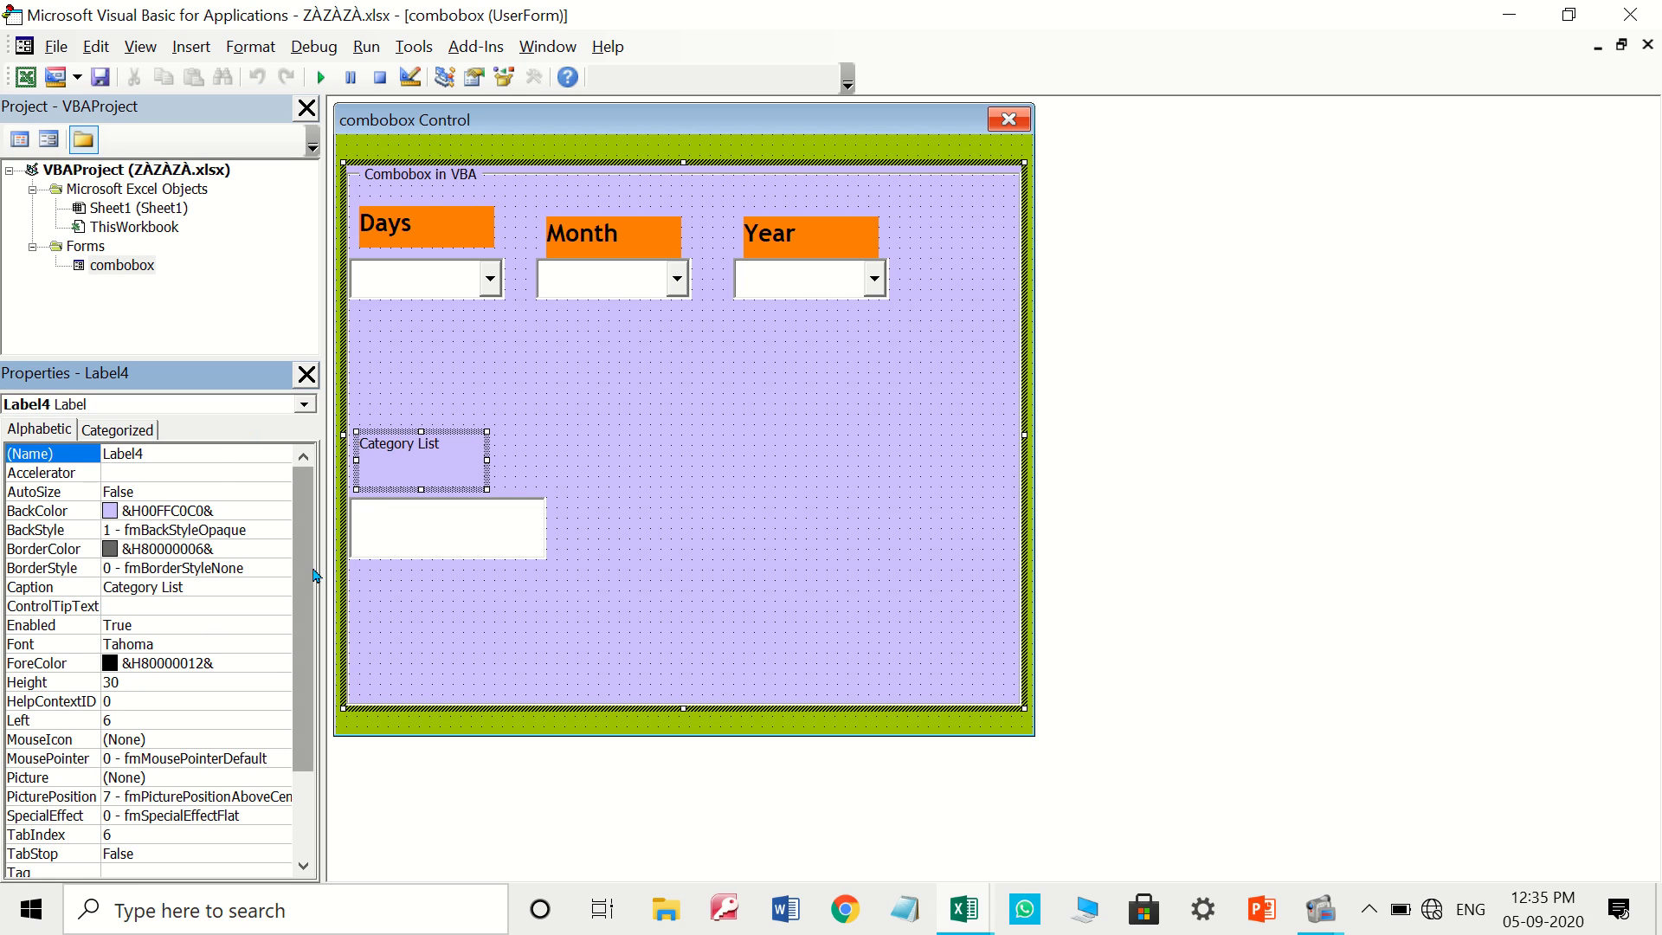
pyautogui.click(255, 517)
pyautogui.click(282, 510)
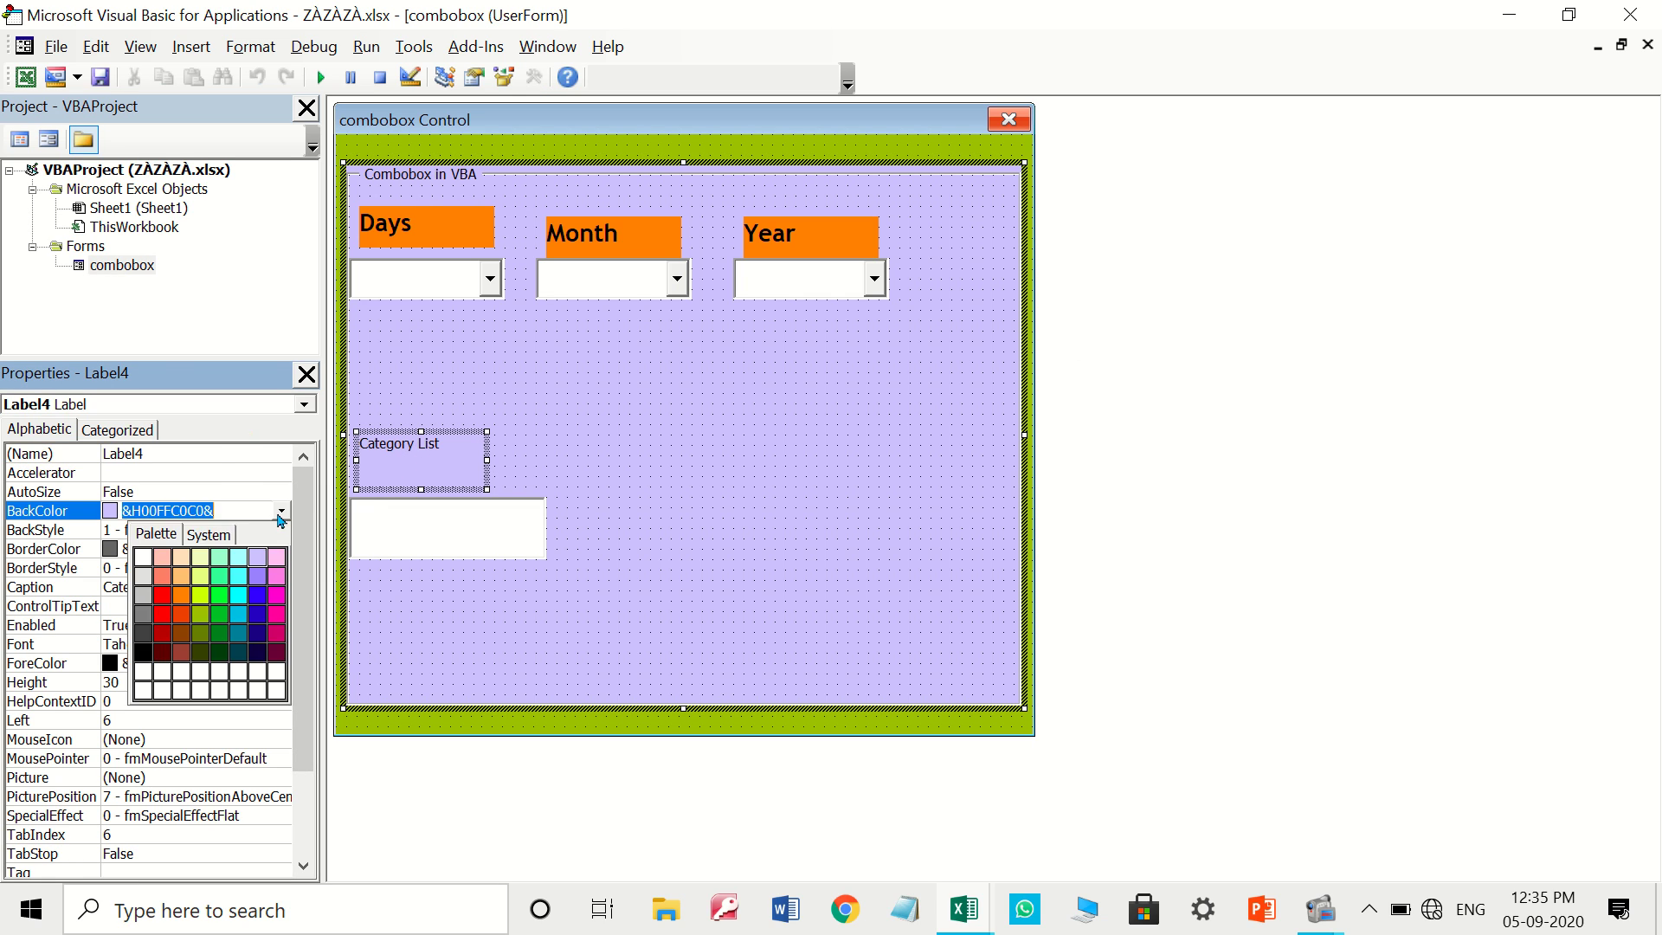
pyautogui.click(181, 595)
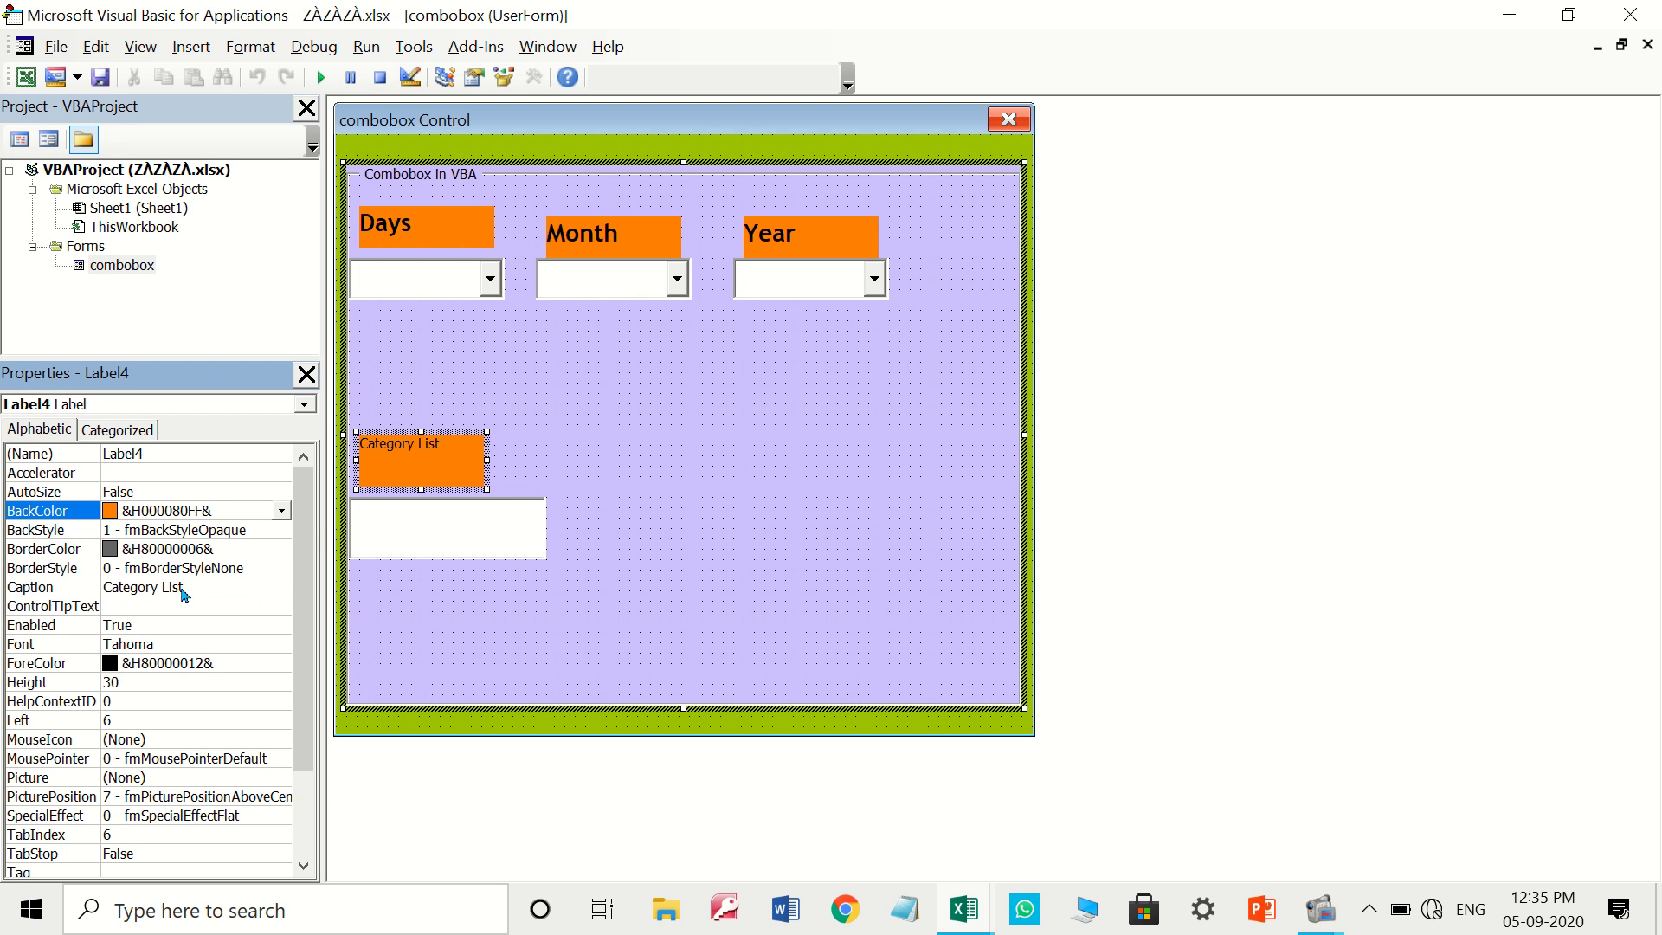
# Set the label's font to bold Trebuchet MS 14 and widen it to fit
pyautogui.click(182, 643)
pyautogui.click(282, 644)
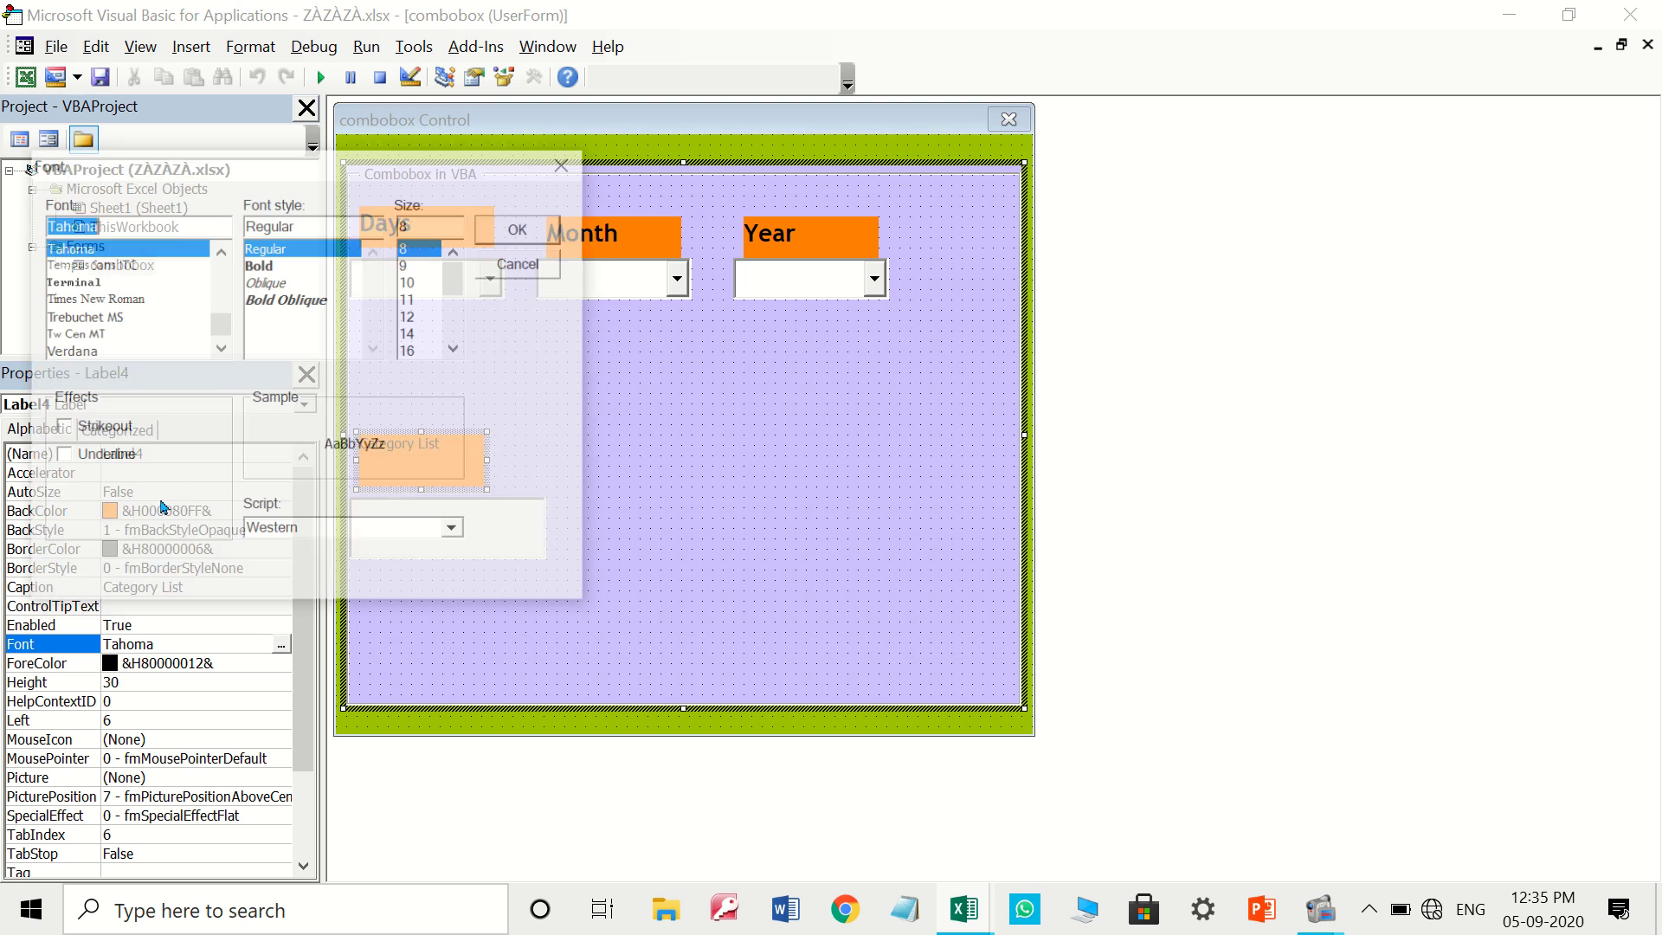
pyautogui.click(117, 319)
pyautogui.click(258, 282)
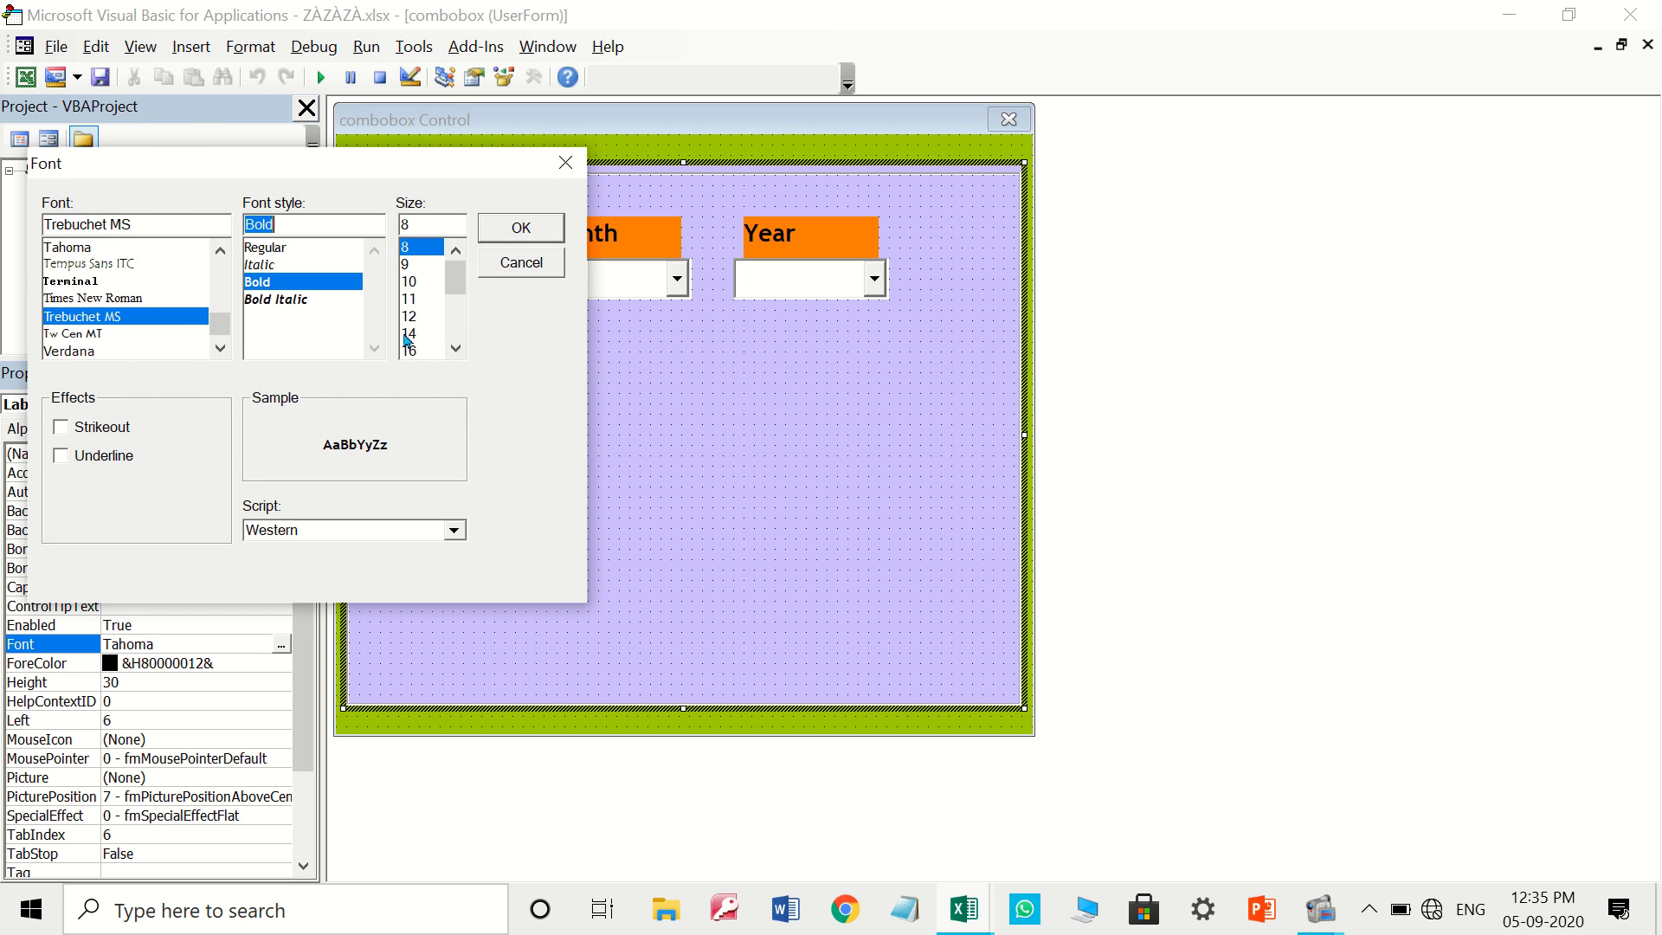
pyautogui.click(409, 350)
pyautogui.click(521, 228)
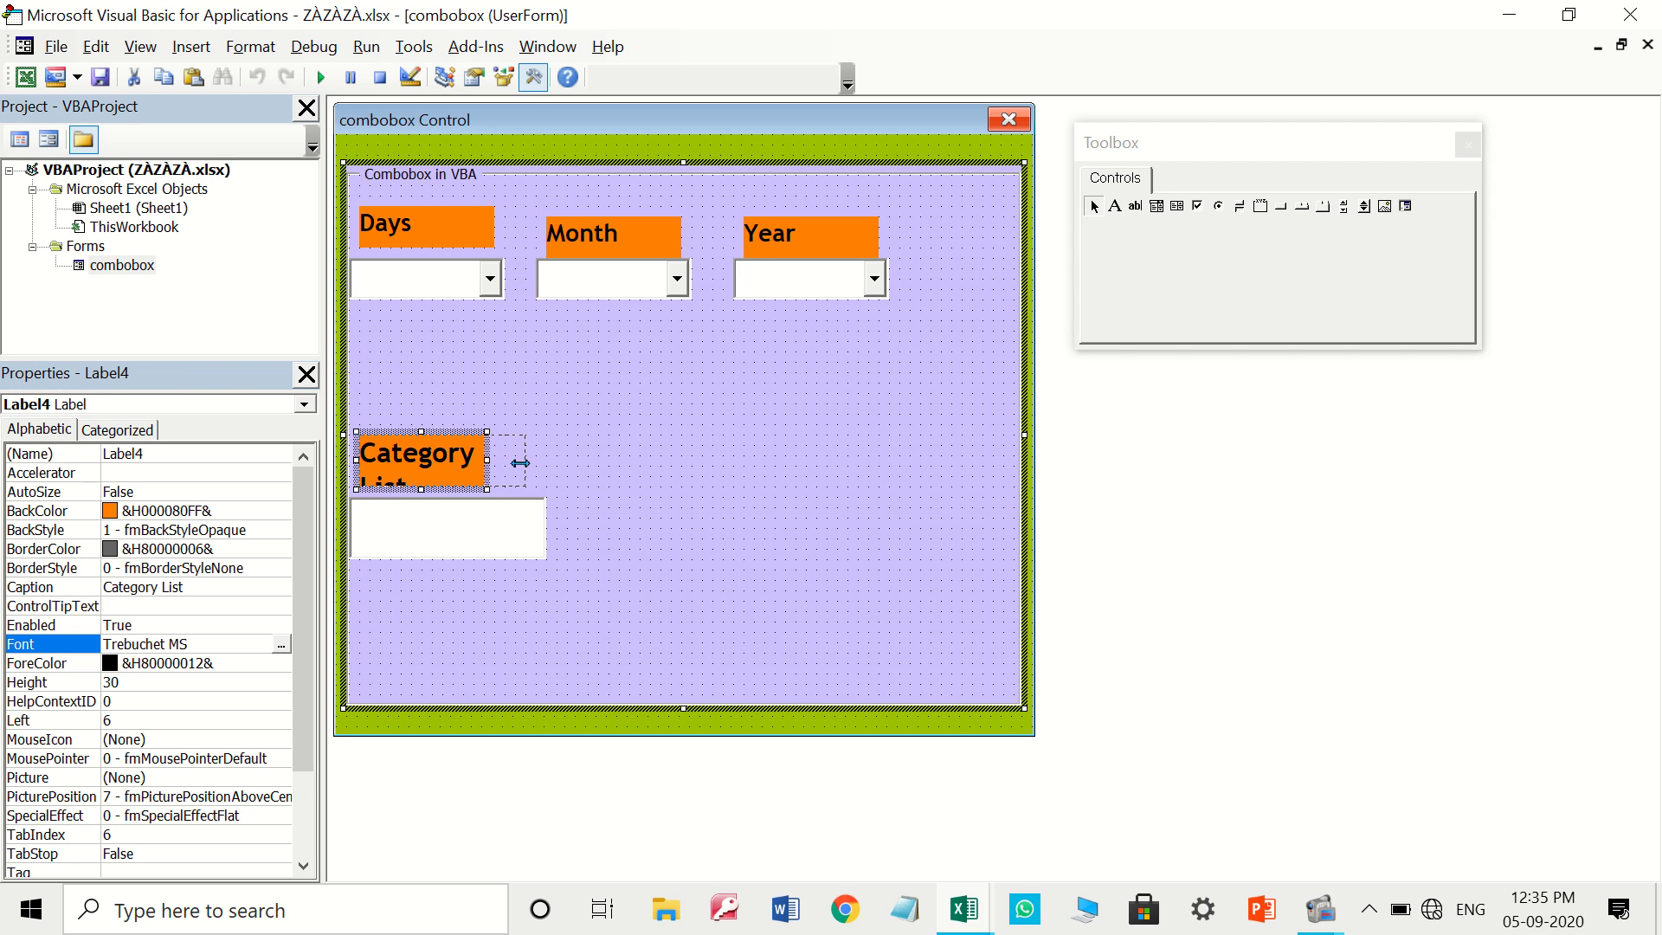
pyautogui.moveTo(490, 468); pyautogui.dragTo(529, 468)
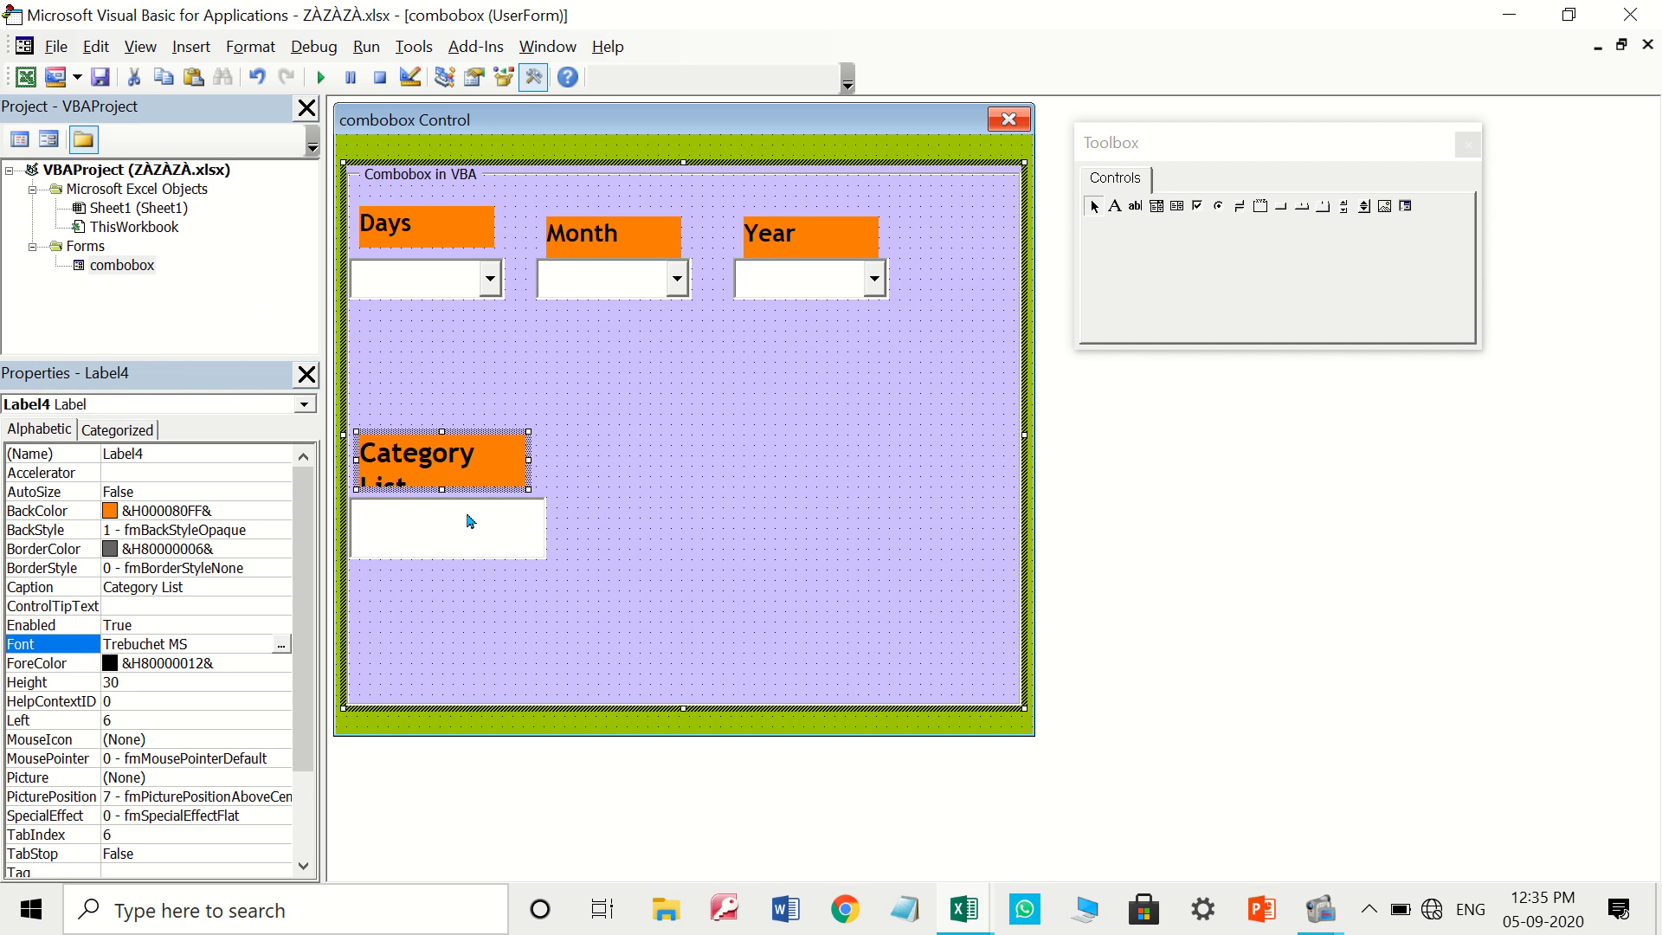
pyautogui.click(282, 645)
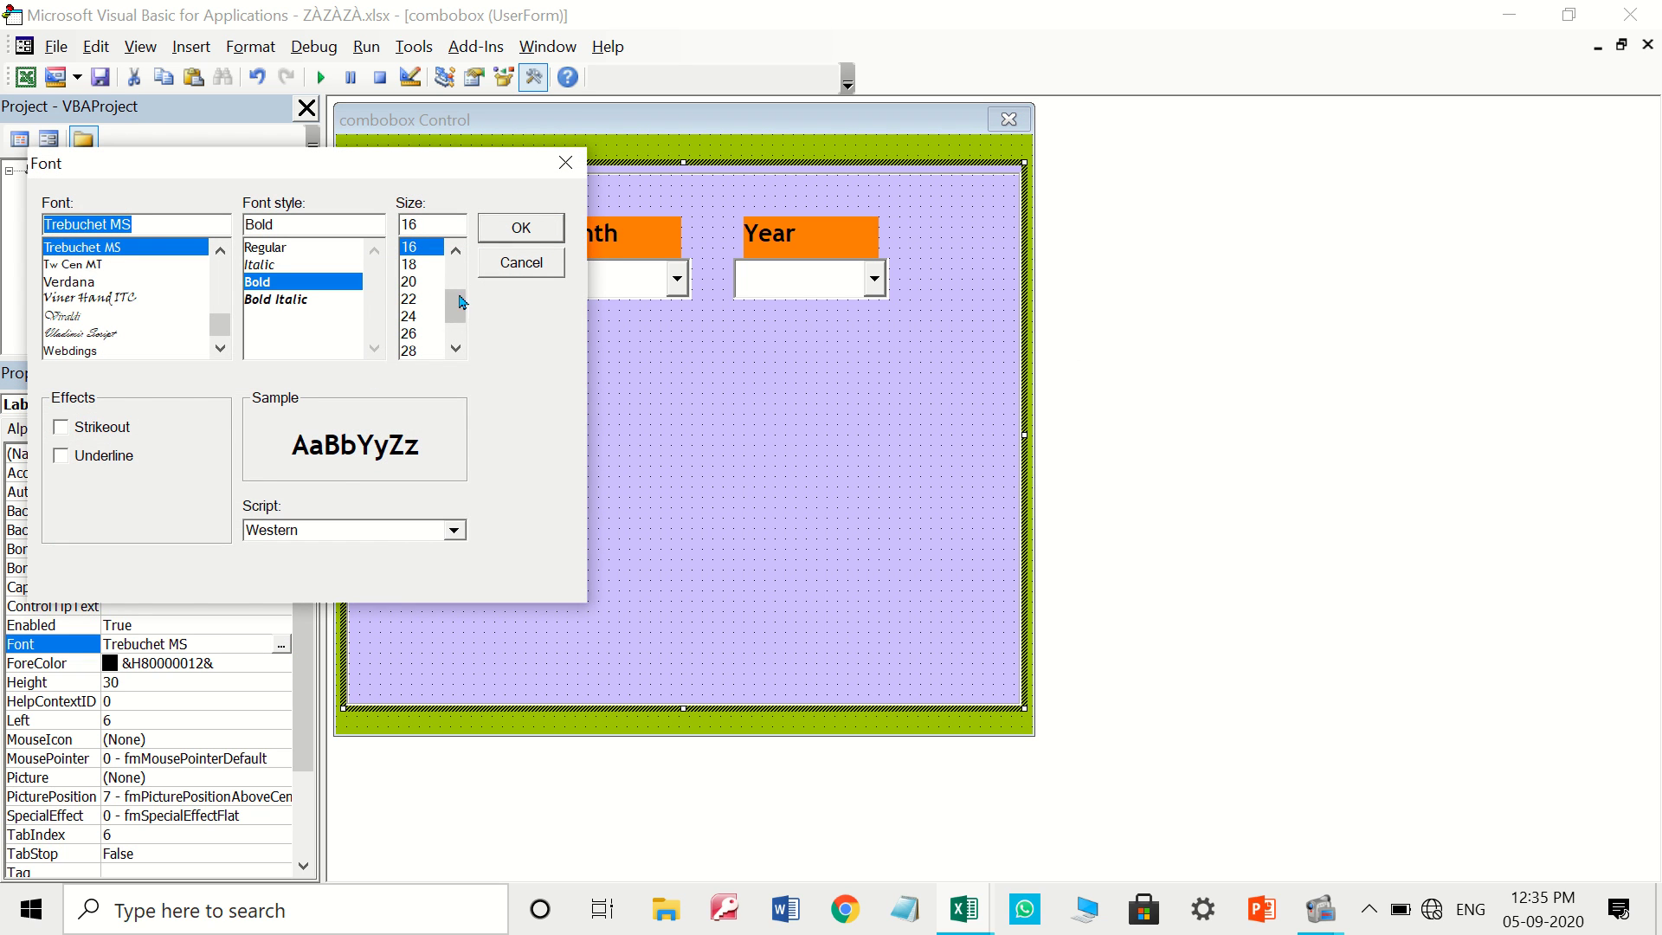
pyautogui.scroll(1, 430, 298)
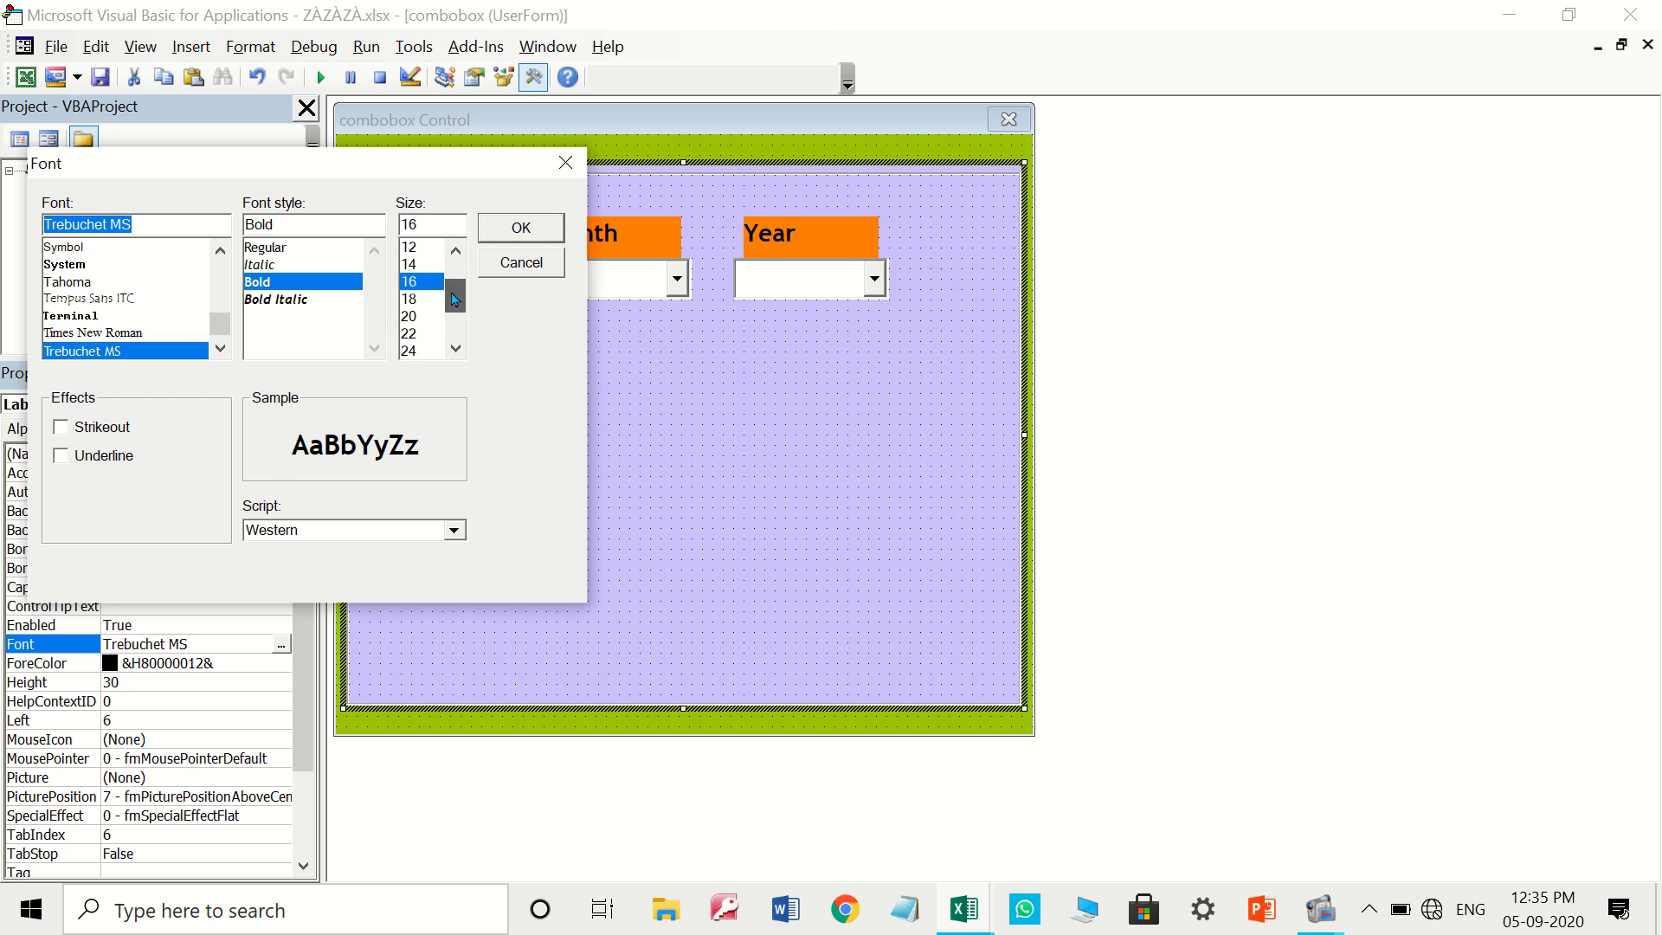
pyautogui.click(421, 264)
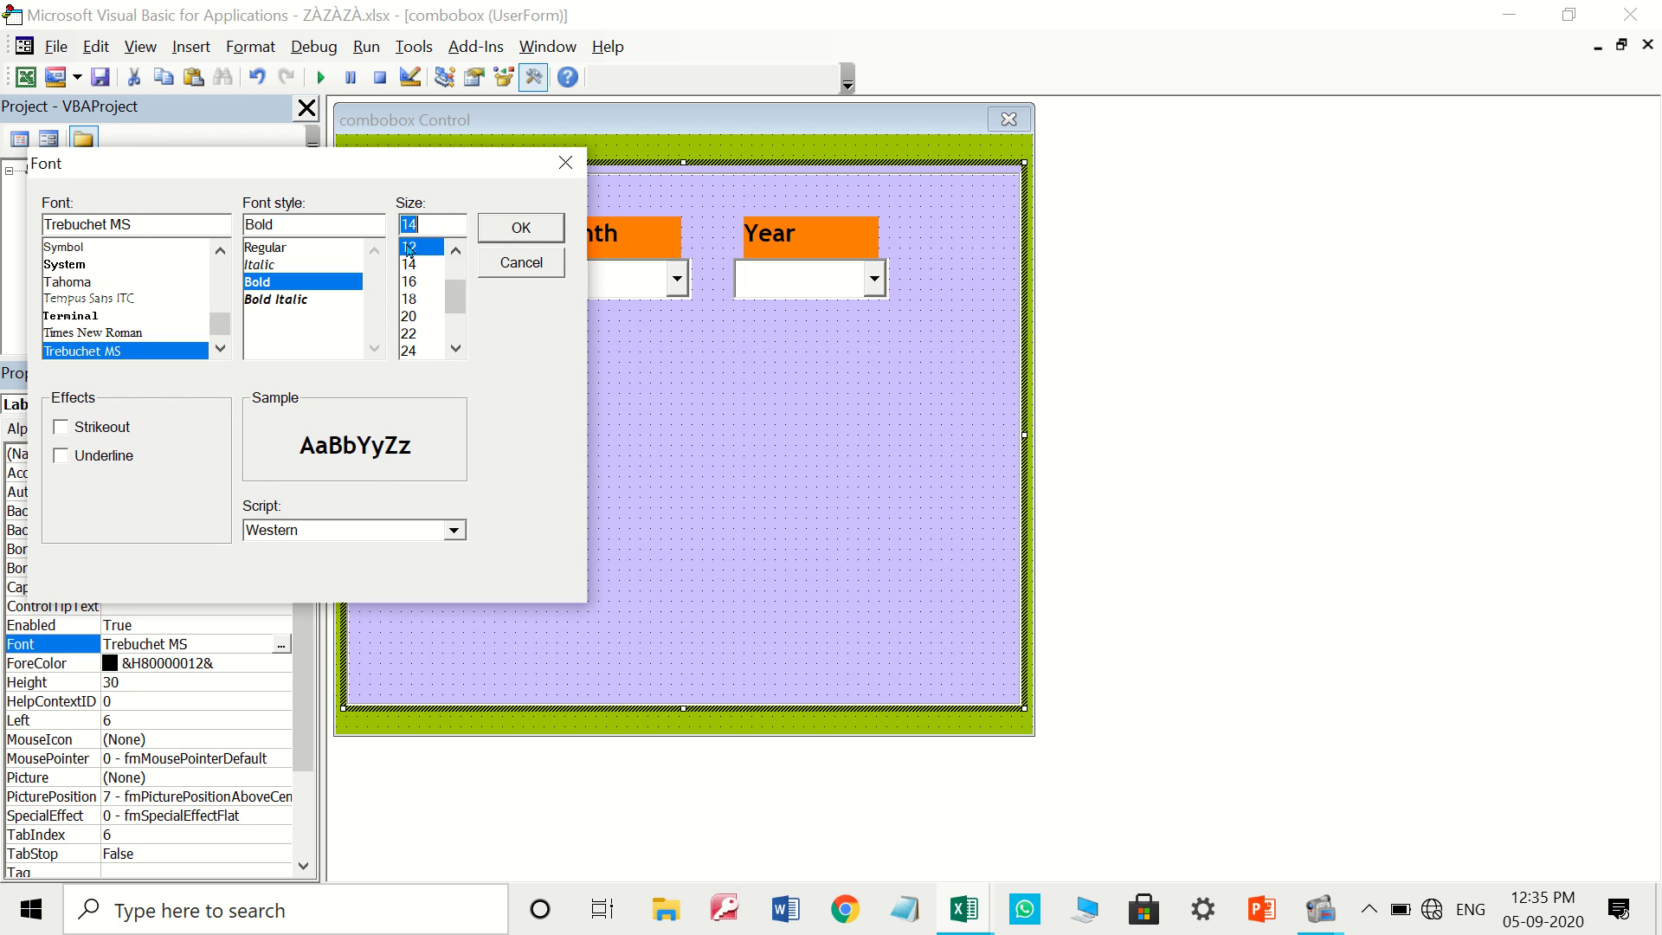
pyautogui.click(520, 229)
pyautogui.click(629, 543)
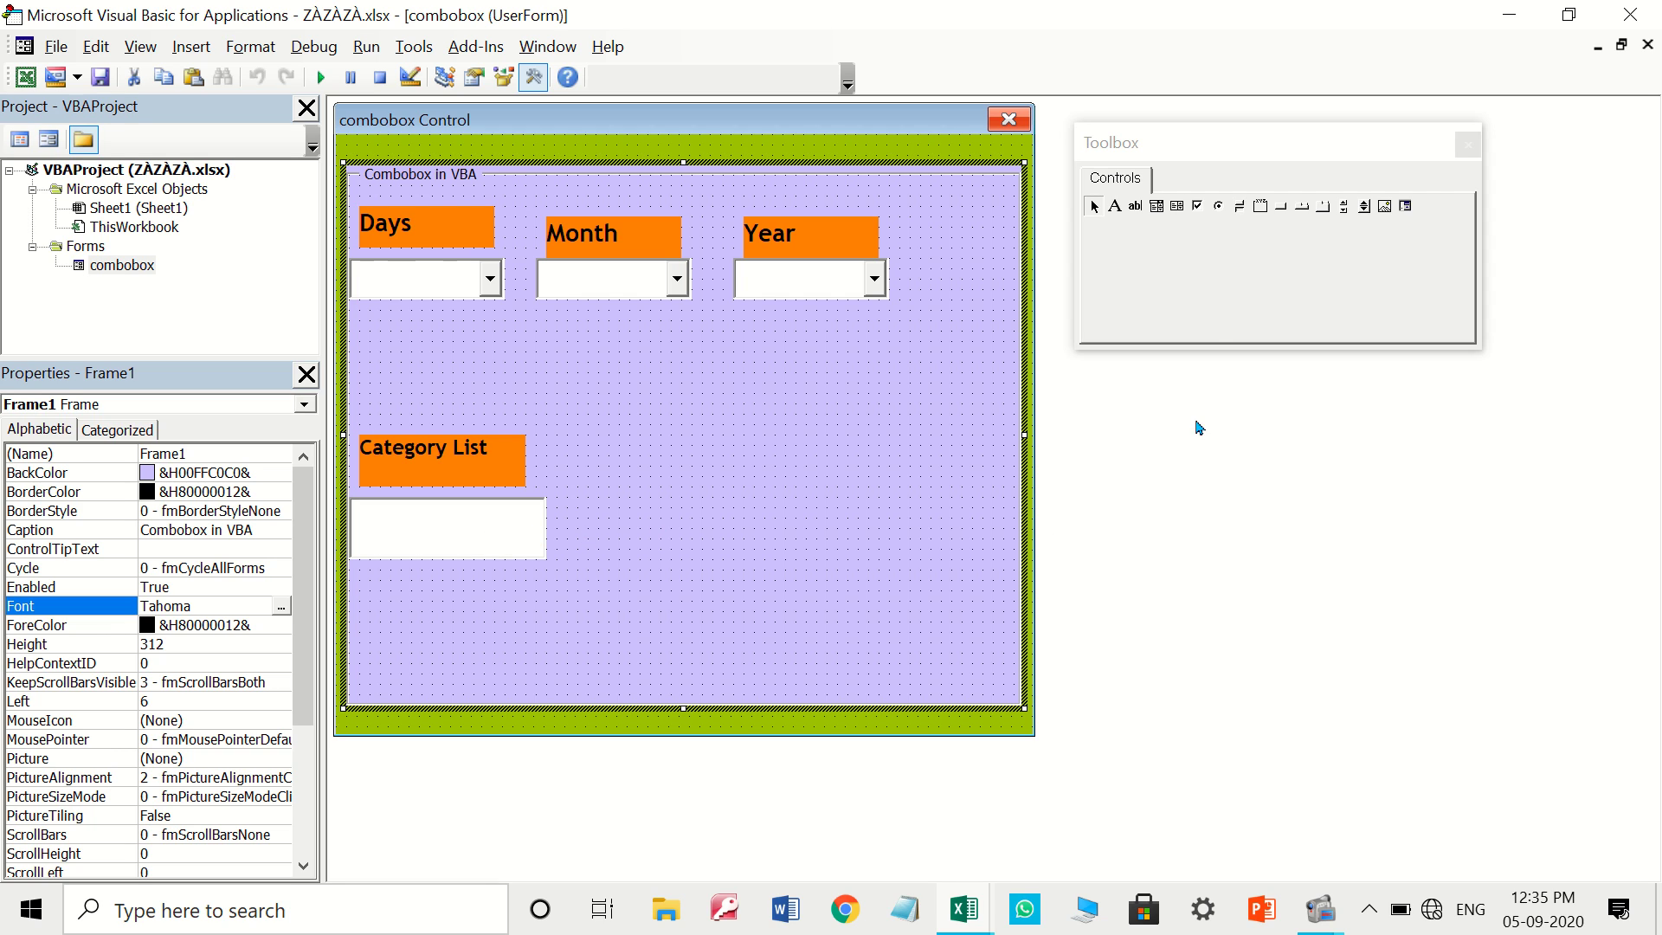
# Draw a command button beside Category List, caption it 'Add To Category', and shorten it to height 36
pyautogui.click(1282, 208)
pyautogui.moveTo(568, 435); pyautogui.dragTo(595, 486)
pyautogui.moveTo(701, 523); pyautogui.dragTo(715, 529)
pyautogui.click(154, 570)
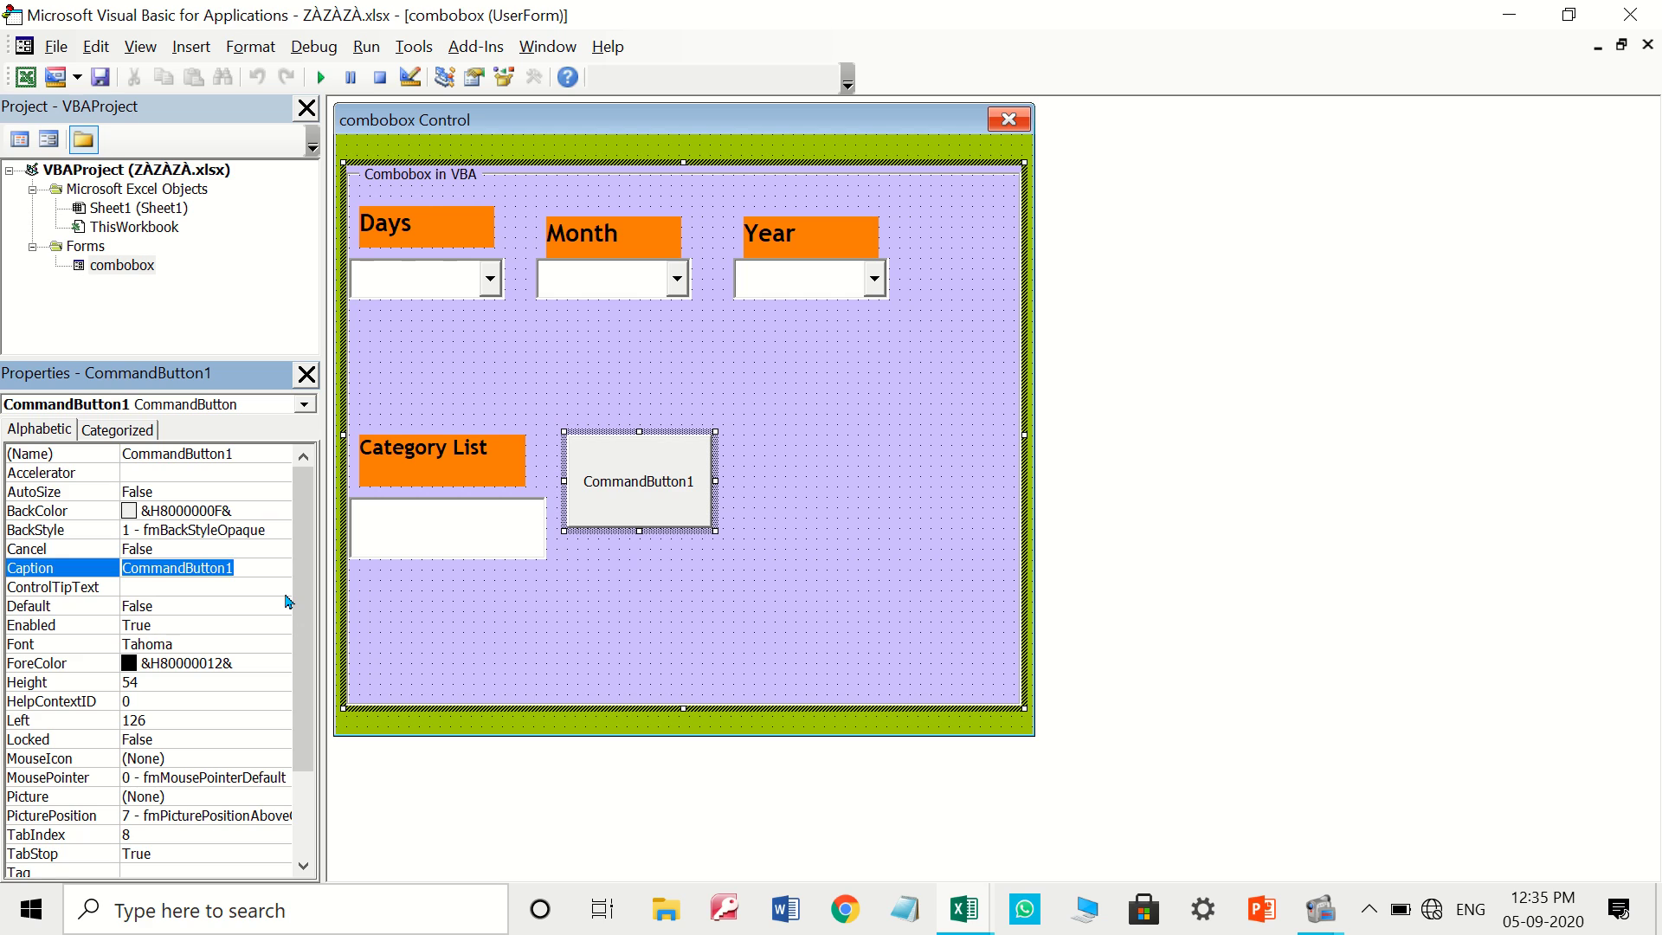
pyautogui.write('Ad')
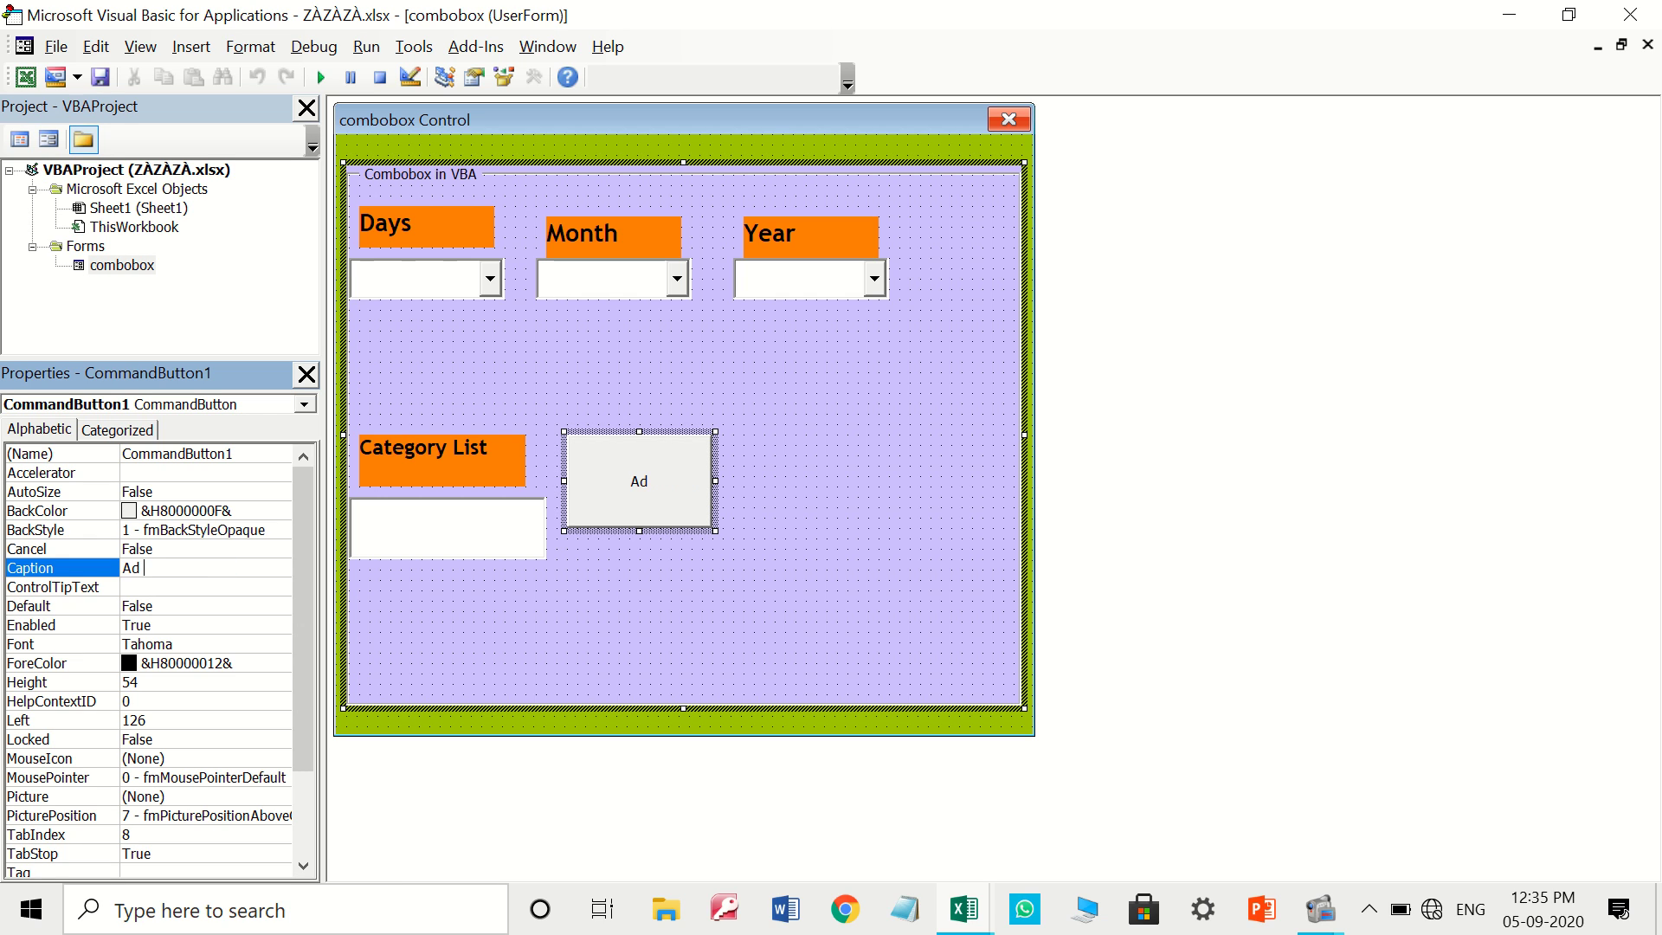
pyautogui.write('d To ')
pyautogui.write('Categ')
pyautogui.write('ory')
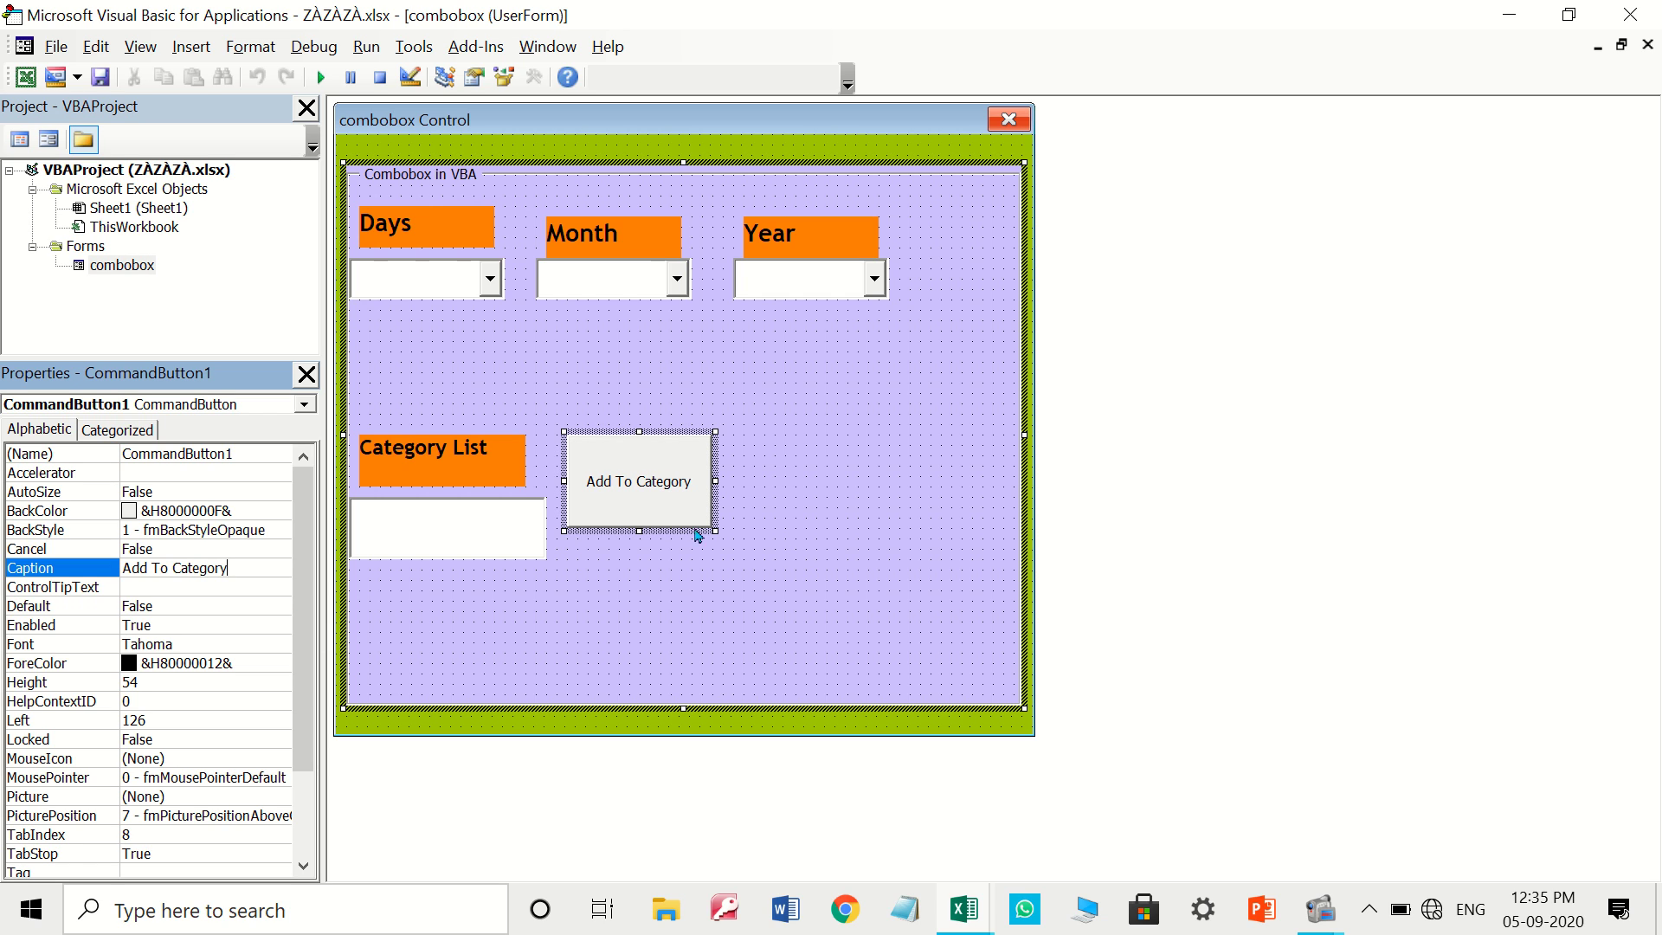
pyautogui.moveTo(638, 524); pyautogui.dragTo(640, 499)
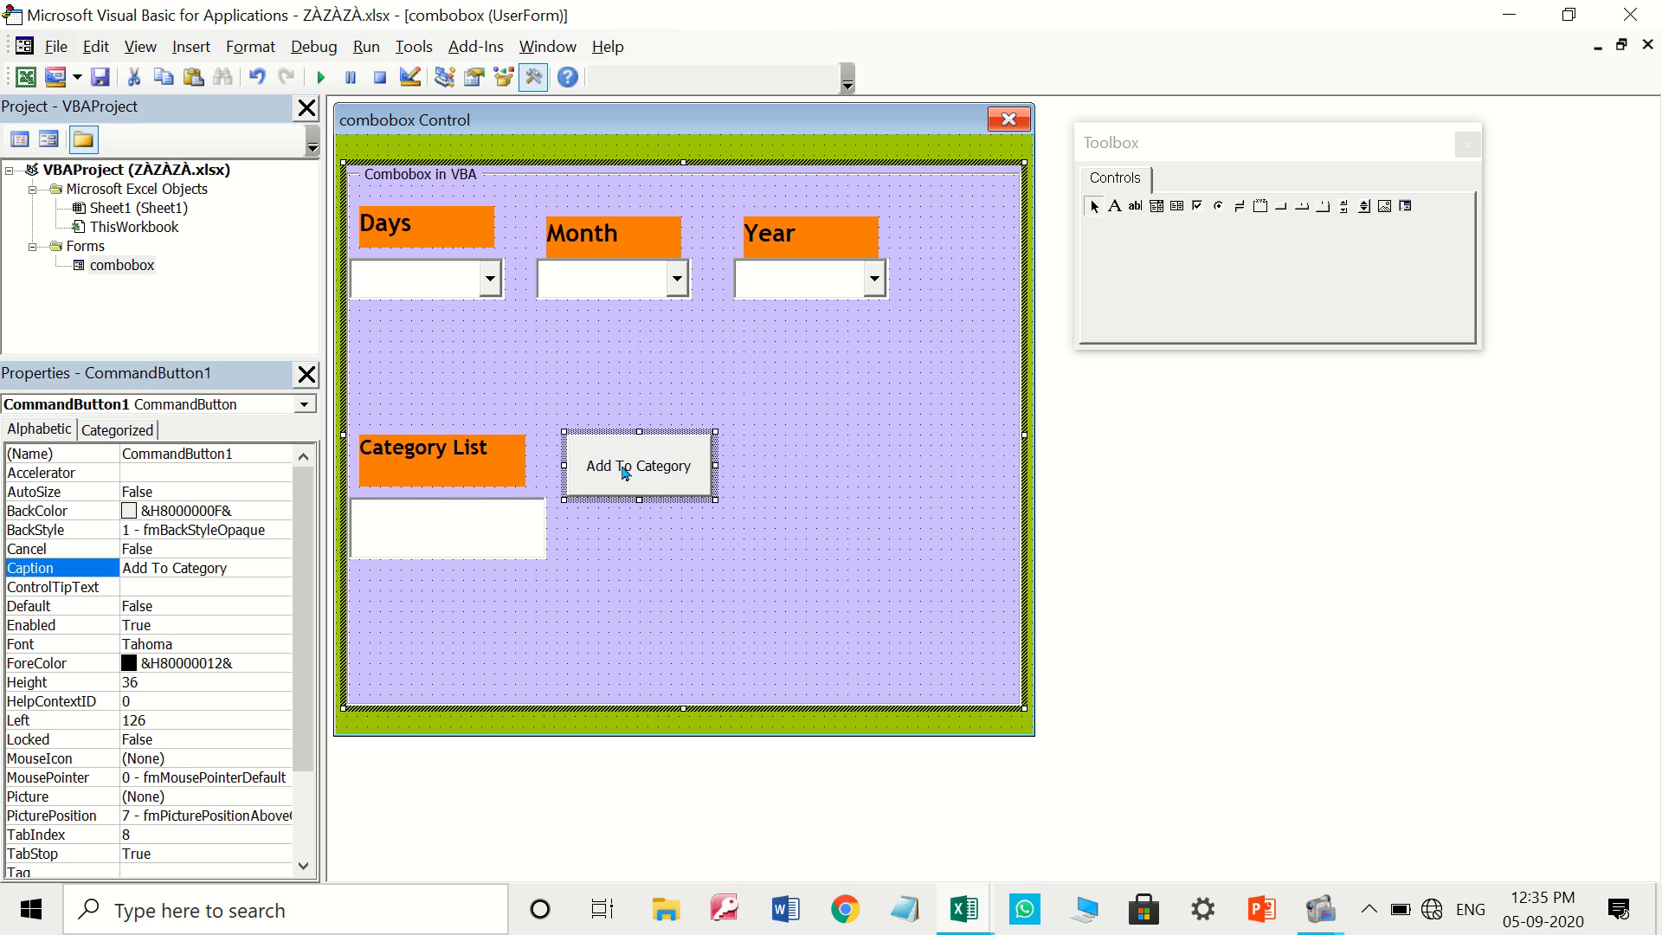
pyautogui.click(776, 483)
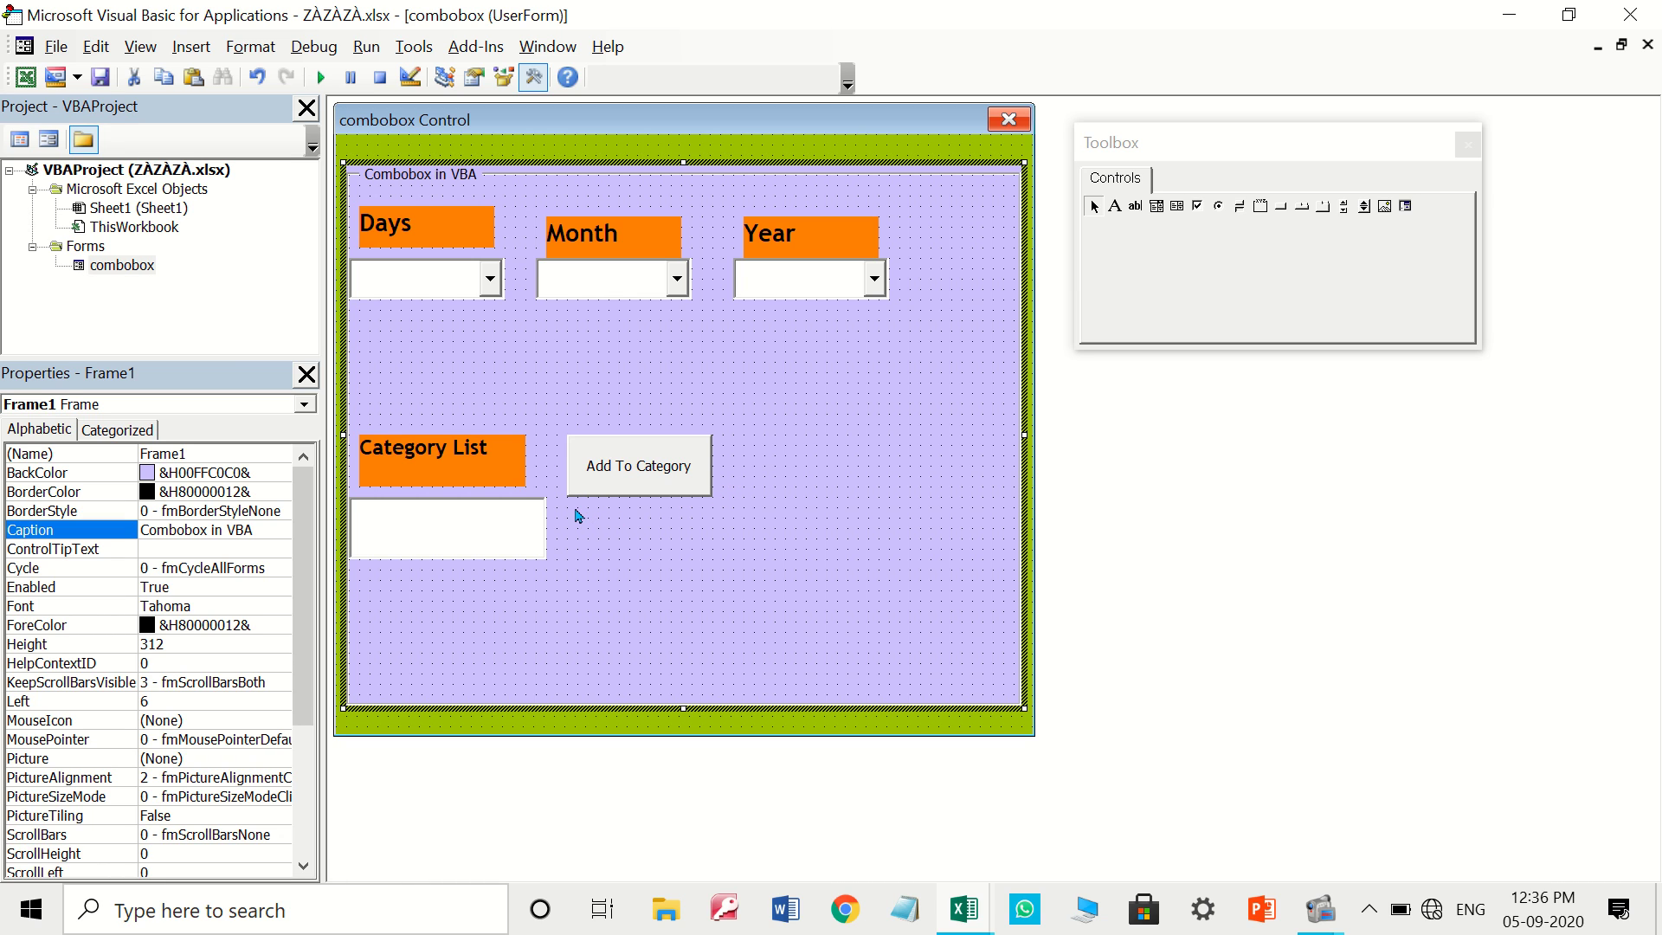
# Copy the Category List label, move the copy right of Add To Category, and caption it 'Category'
pyautogui.click(390, 461)
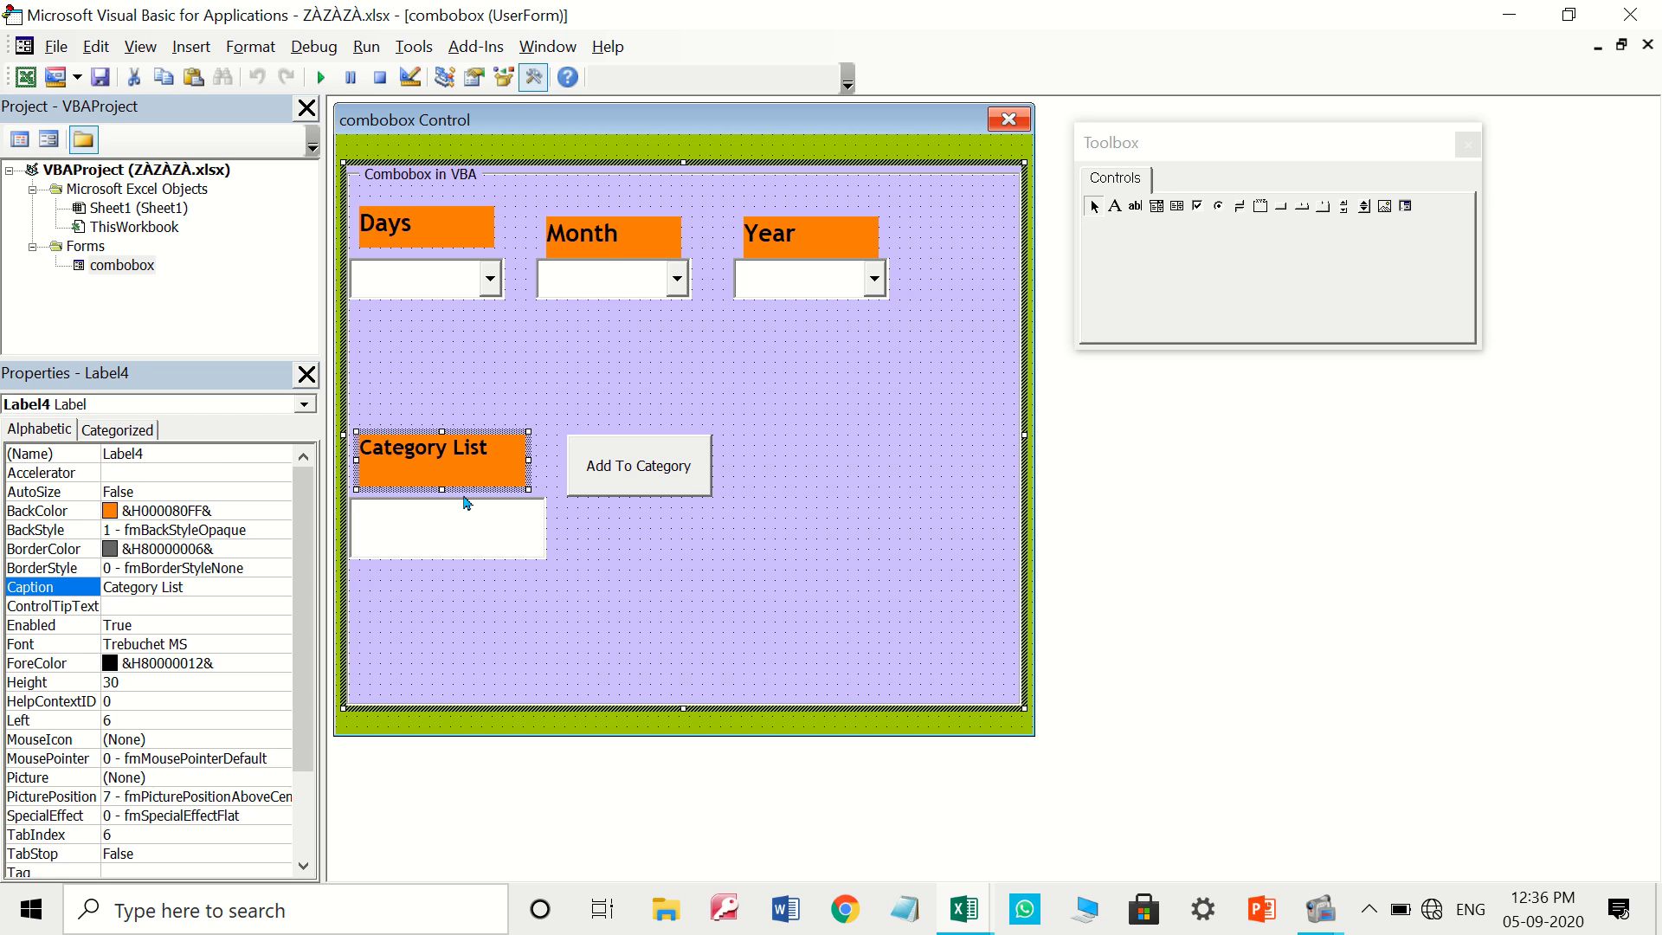
pyautogui.click(447, 470)
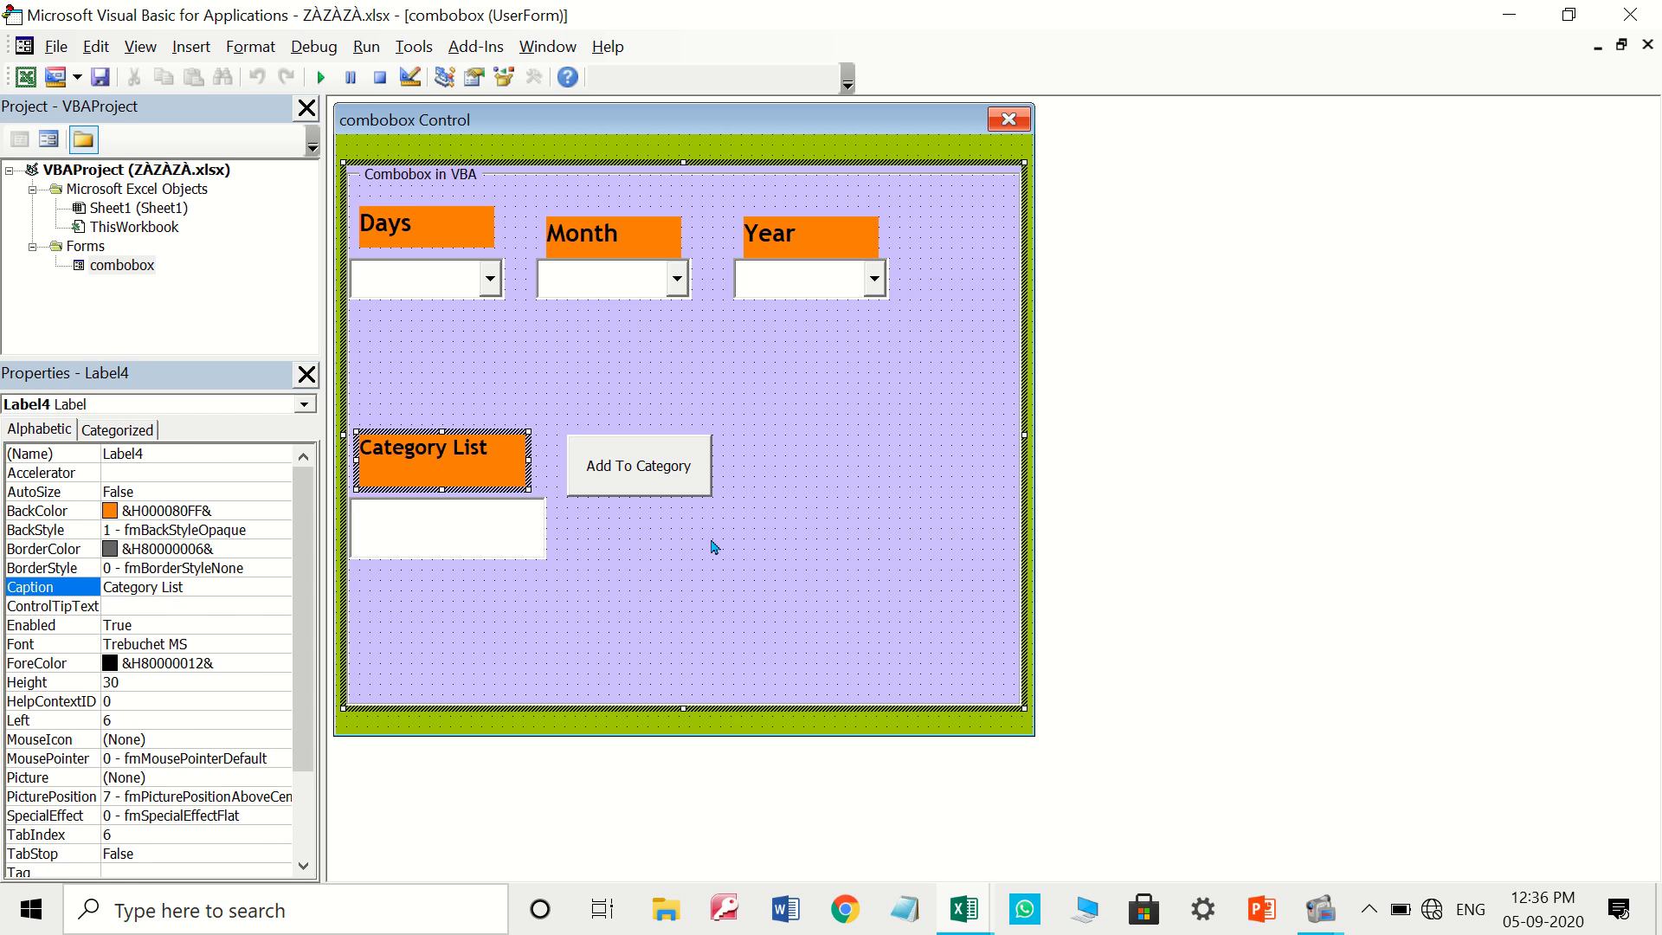
pyautogui.click(714, 546)
pyautogui.click(477, 464)
pyautogui.hotkey('ctrl', 'c')
pyautogui.hotkey('ctrl', 'v')
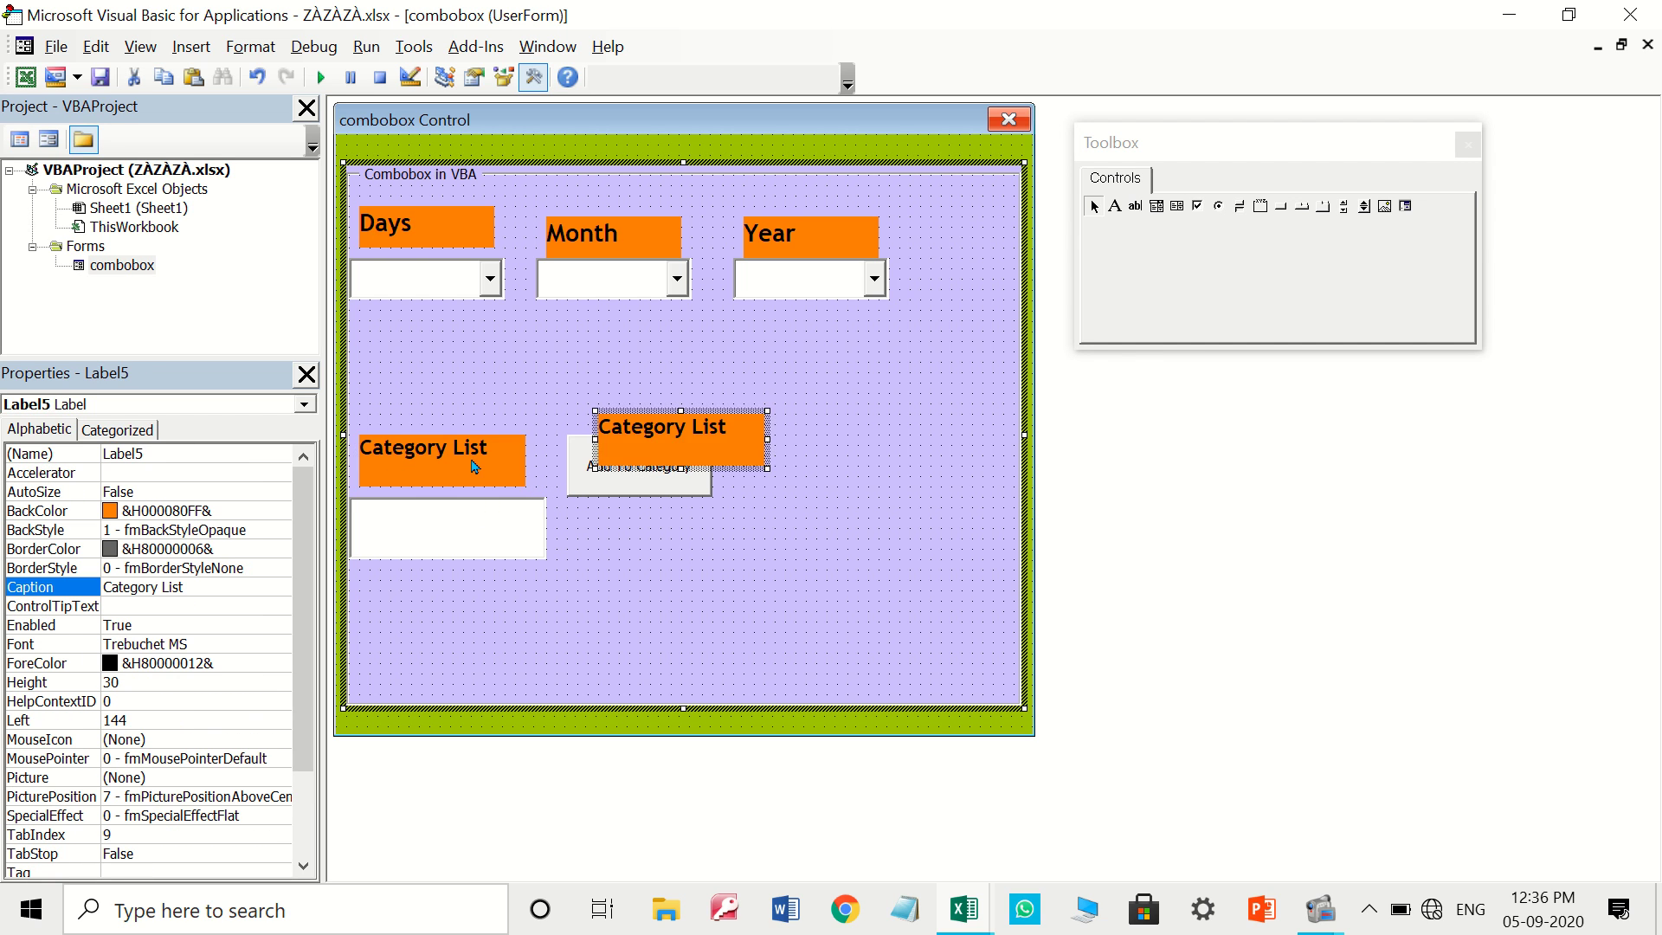
pyautogui.moveTo(655, 450); pyautogui.dragTo(840, 461)
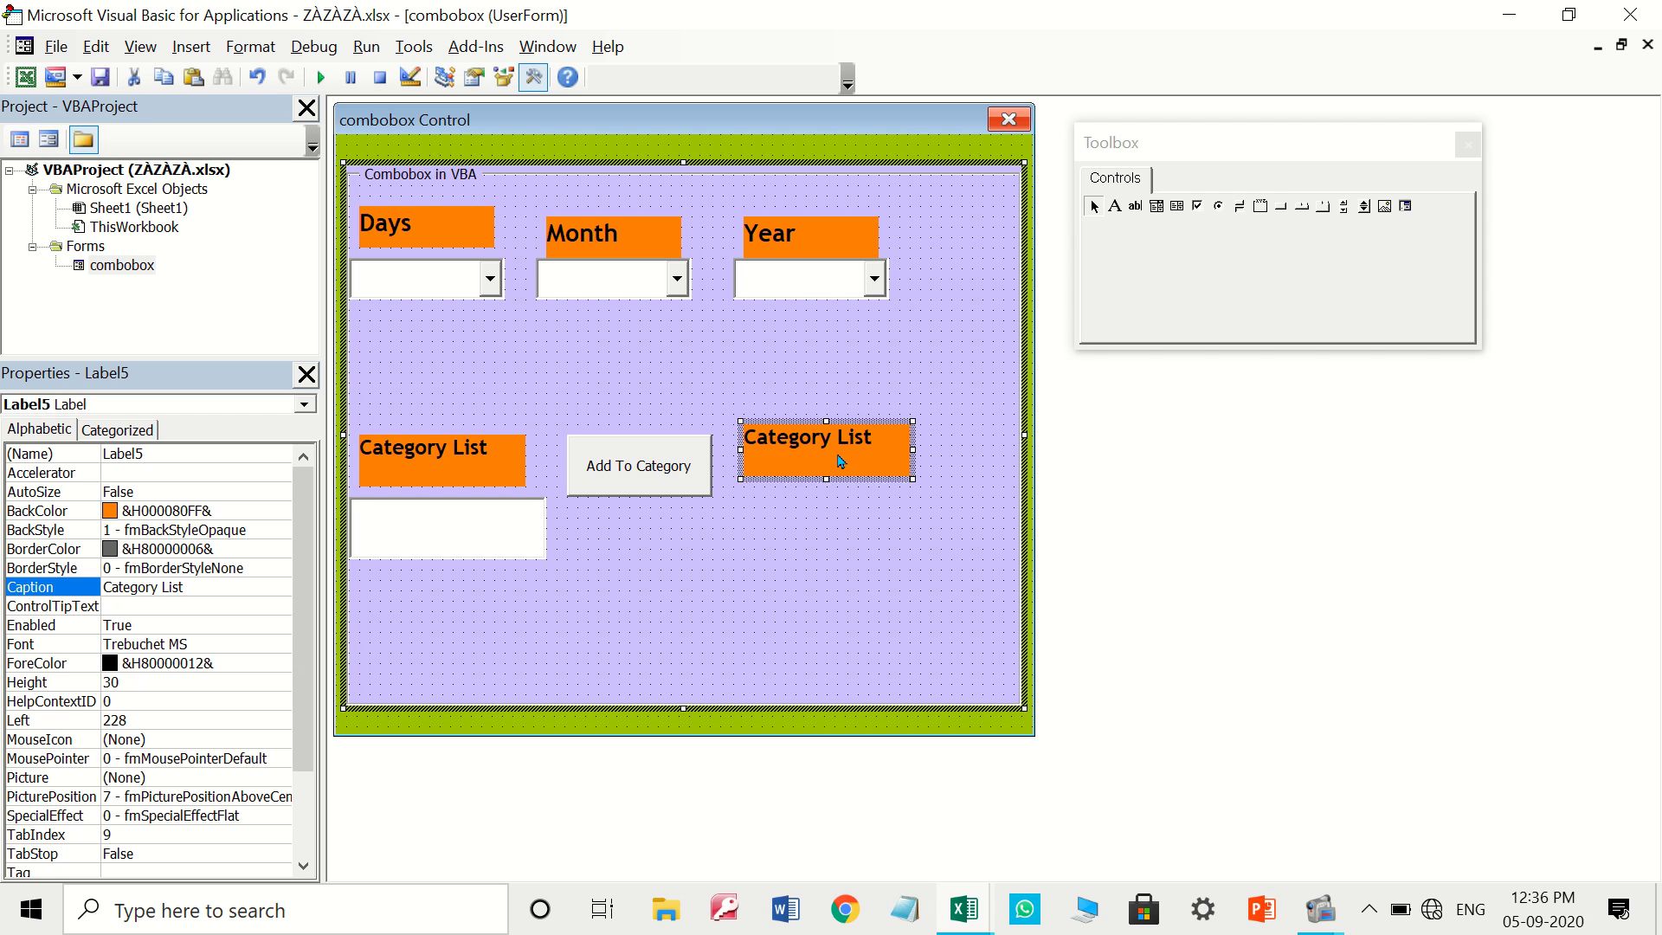
pyautogui.press('F4')
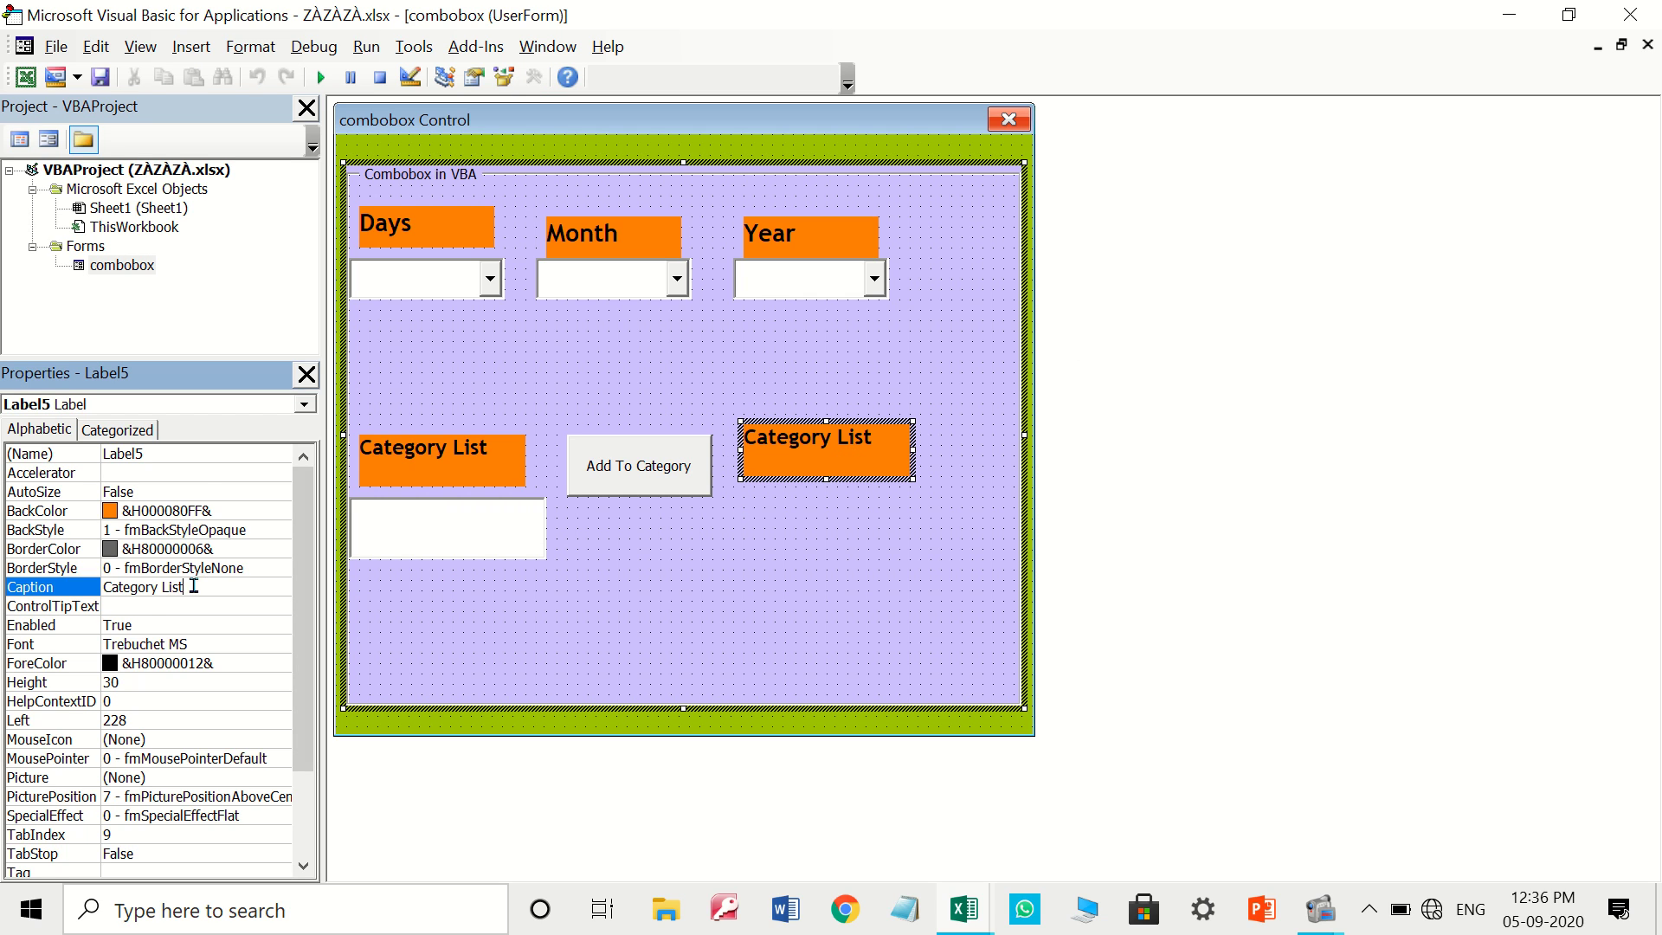
pyautogui.press('BackSpace')
pyautogui.press('BackSpace')
pyautogui.click(916, 563)
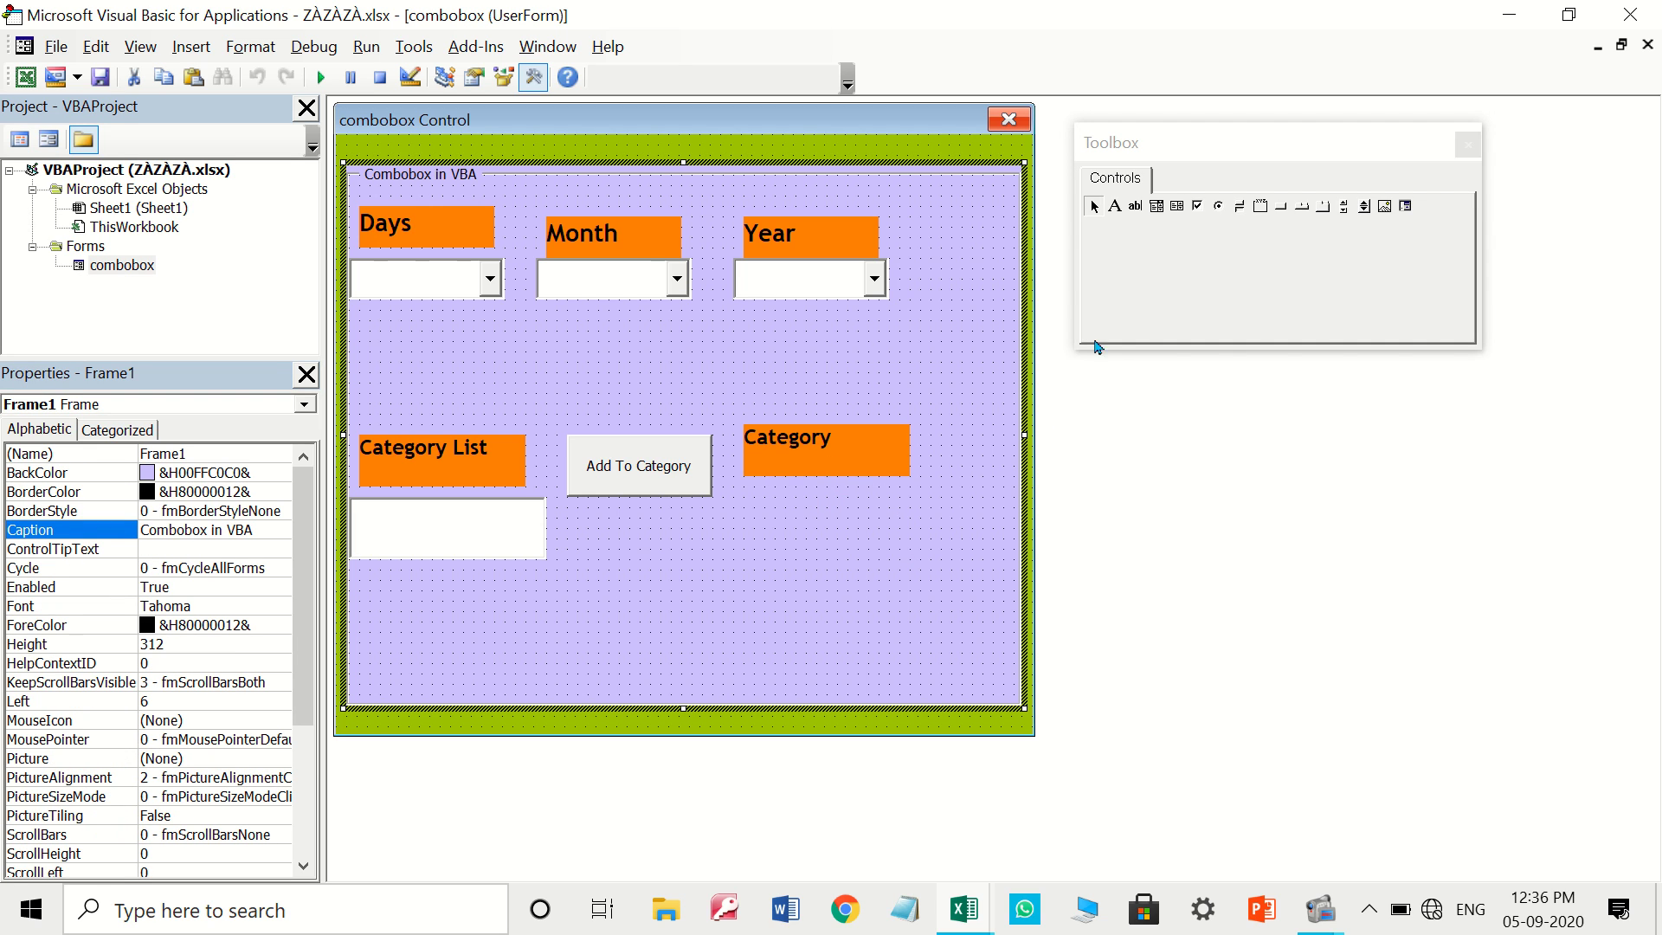
# Draw a new combo box beneath the Category label, slightly taller
pyautogui.click(1165, 209)
pyautogui.moveTo(730, 494); pyautogui.dragTo(944, 551)
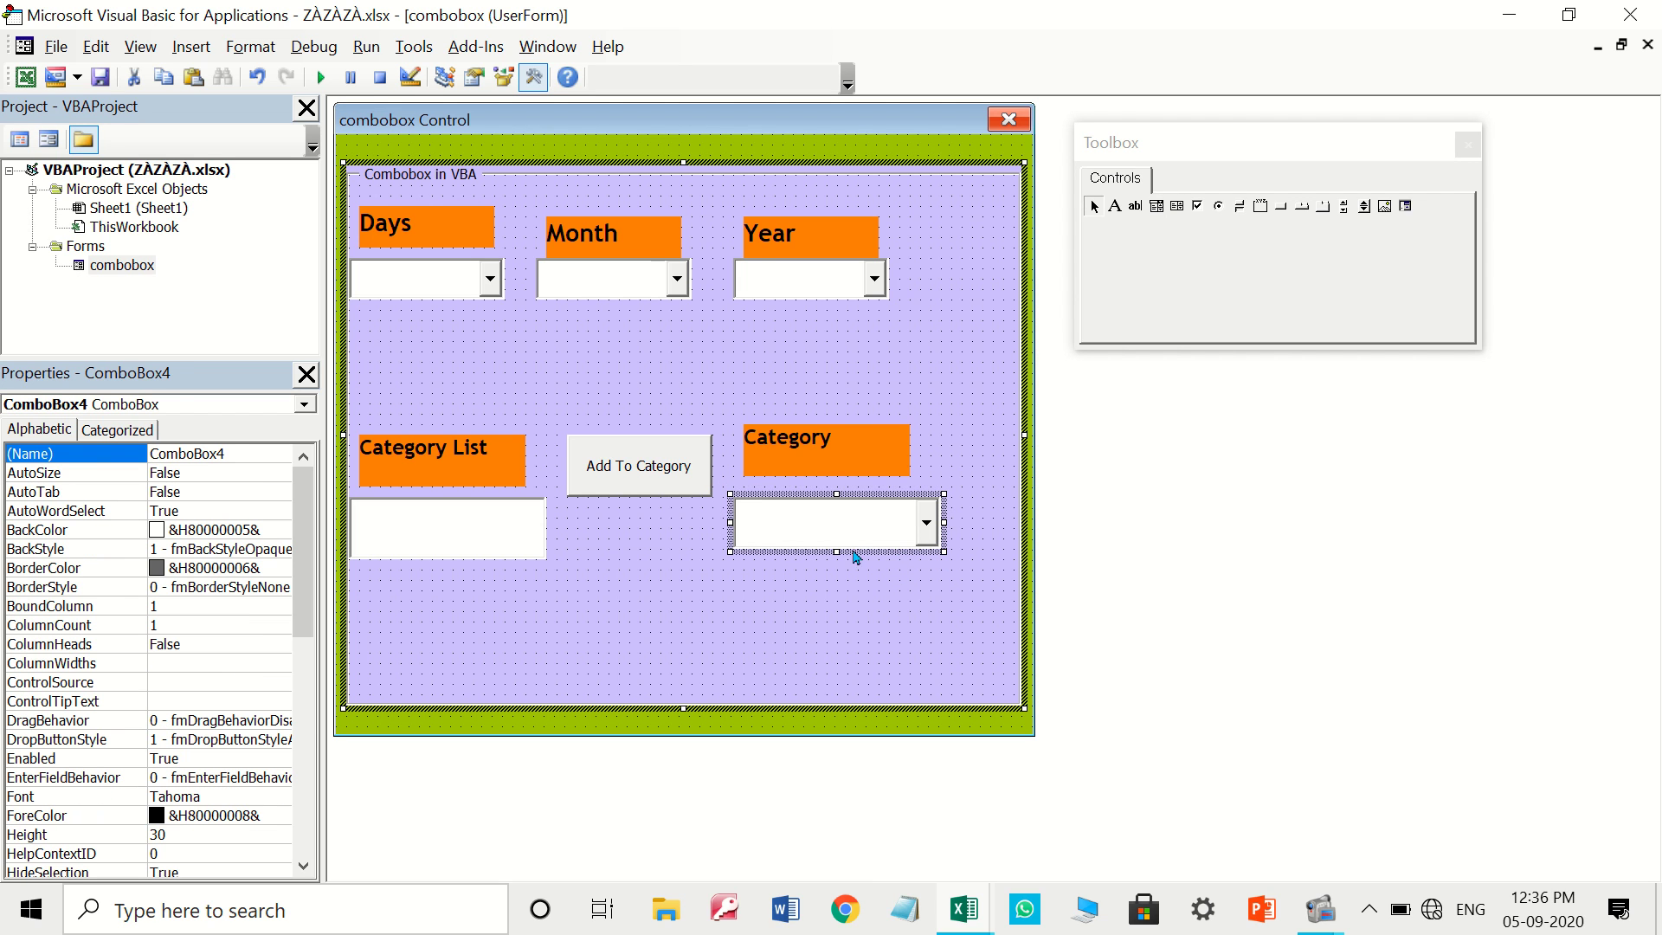
pyautogui.moveTo(836, 548); pyautogui.dragTo(838, 557)
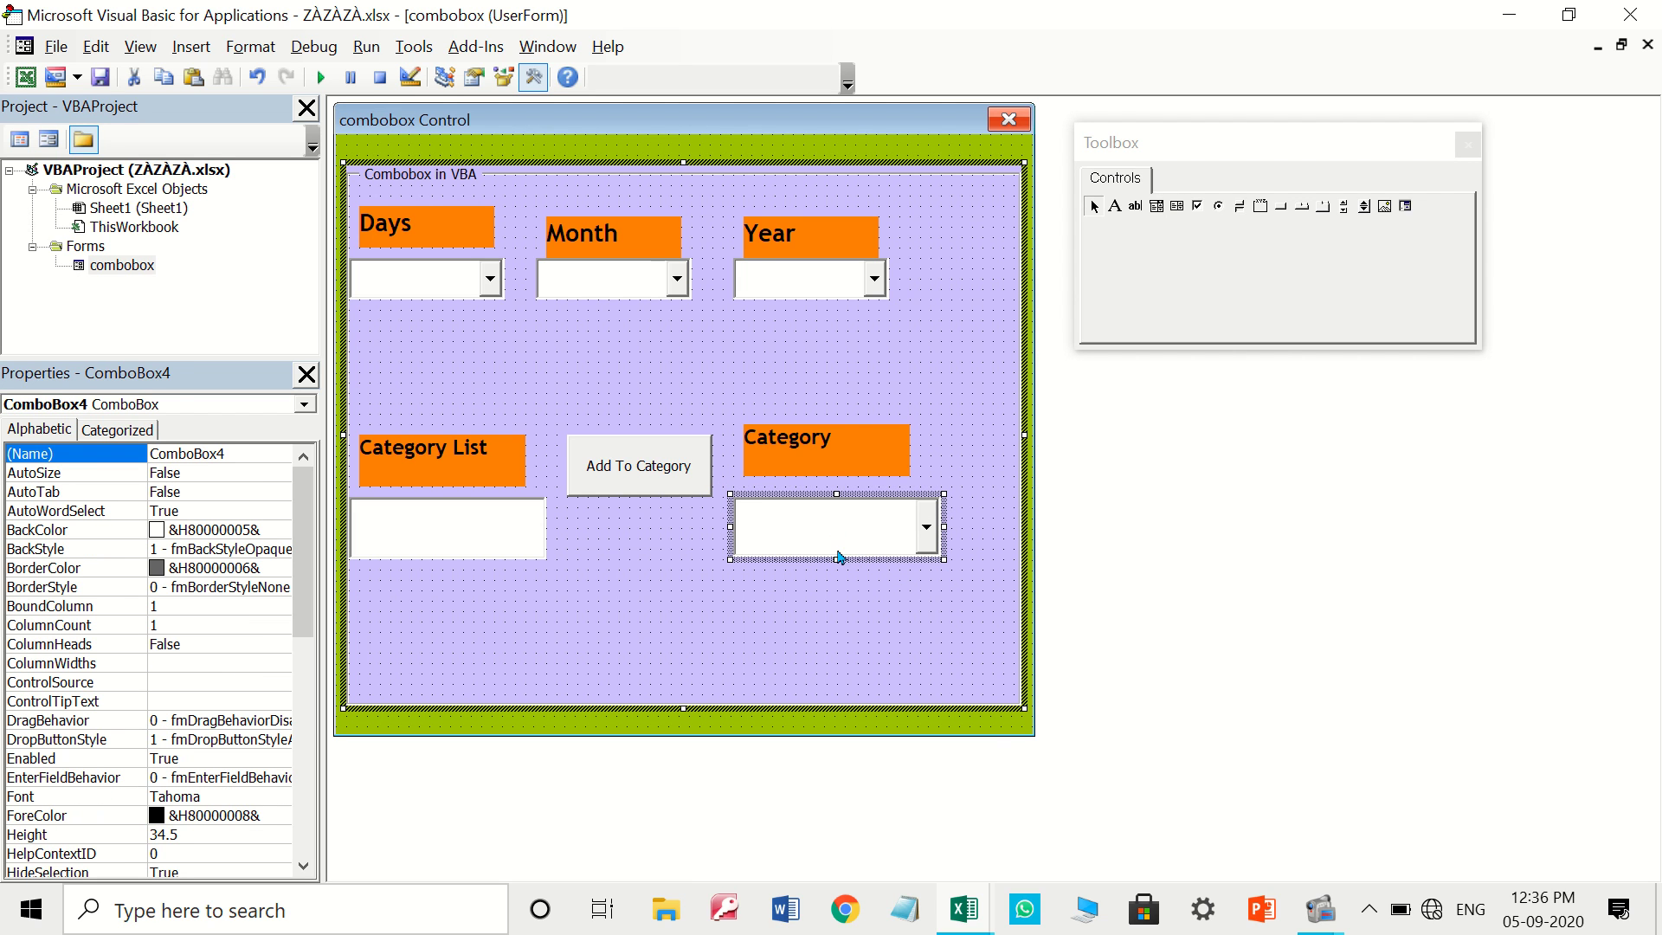
# Make the Days, Month and Year combo boxes taller together
pyautogui.click(797, 282)
pyautogui.keyDown('ctrl'); pyautogui.click(610, 292); pyautogui.keyUp('ctrl')
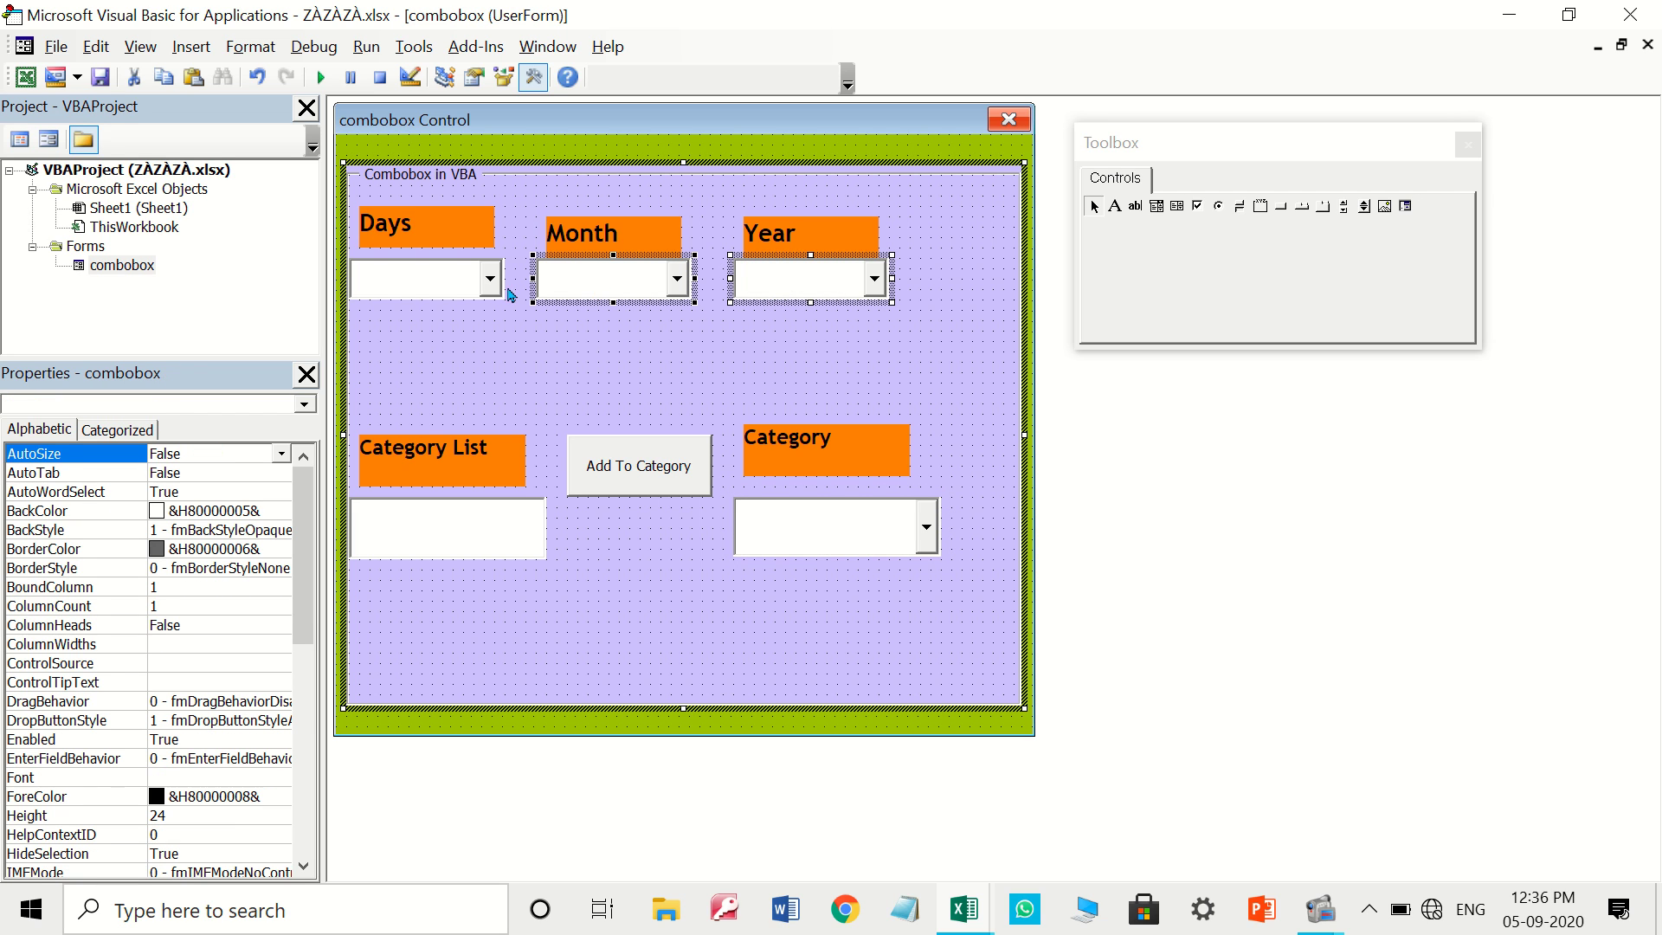
pyautogui.keyDown('ctrl'); pyautogui.click(456, 284); pyautogui.keyUp('ctrl')
pyautogui.moveTo(425, 296); pyautogui.dragTo(425, 313)
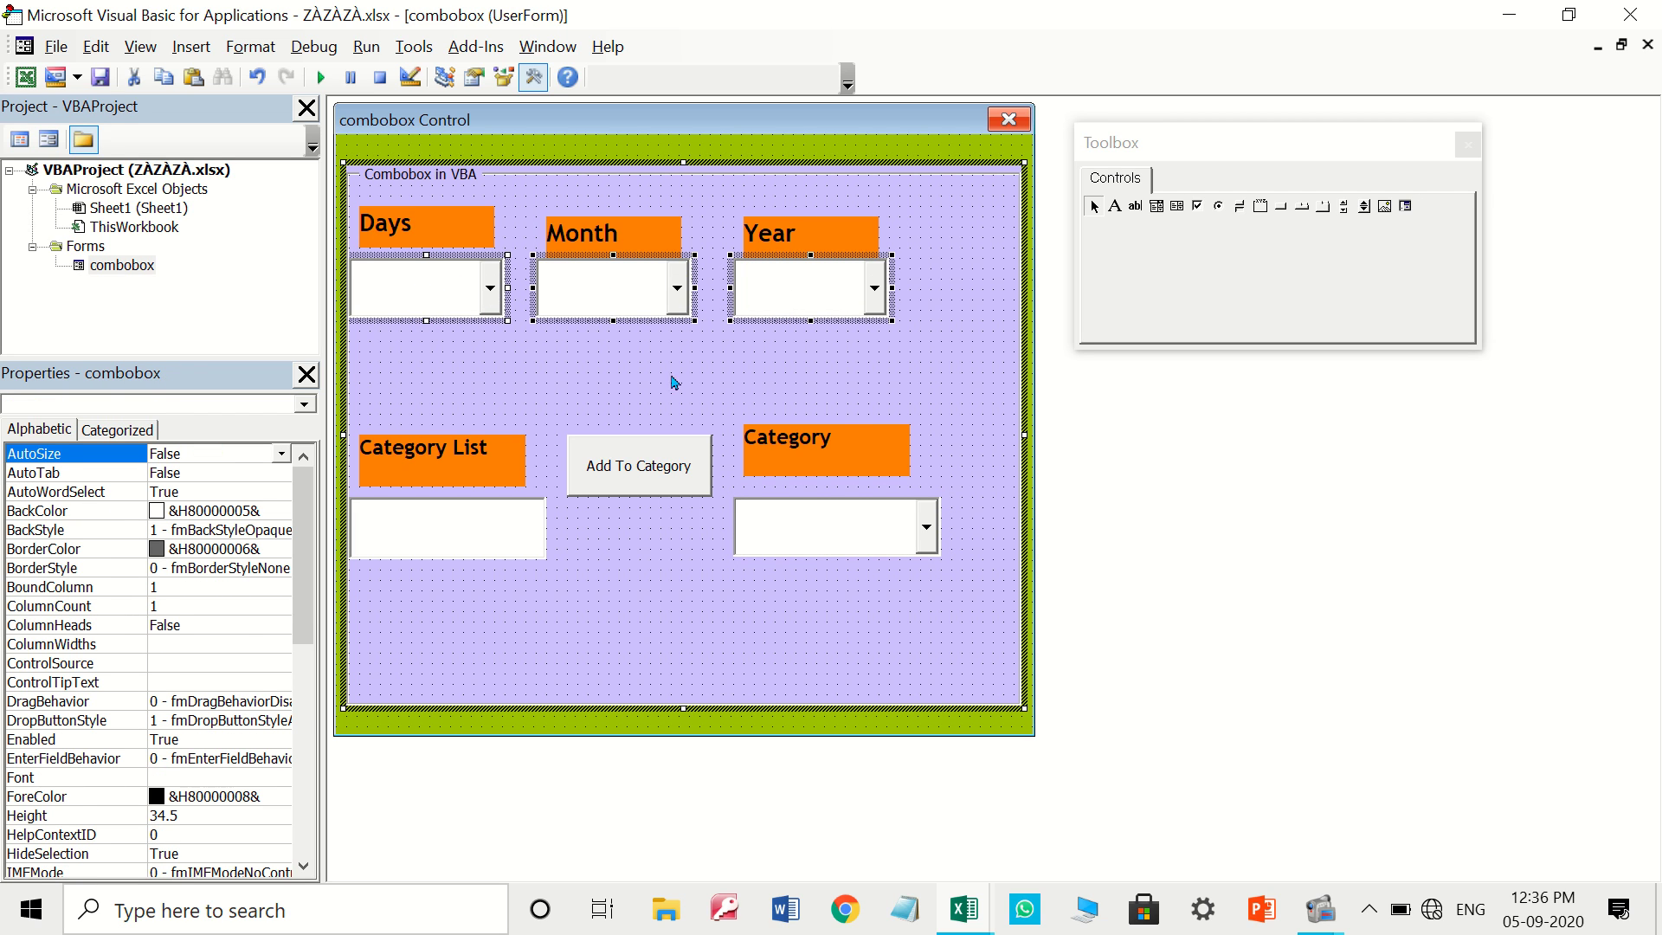
pyautogui.click(923, 372)
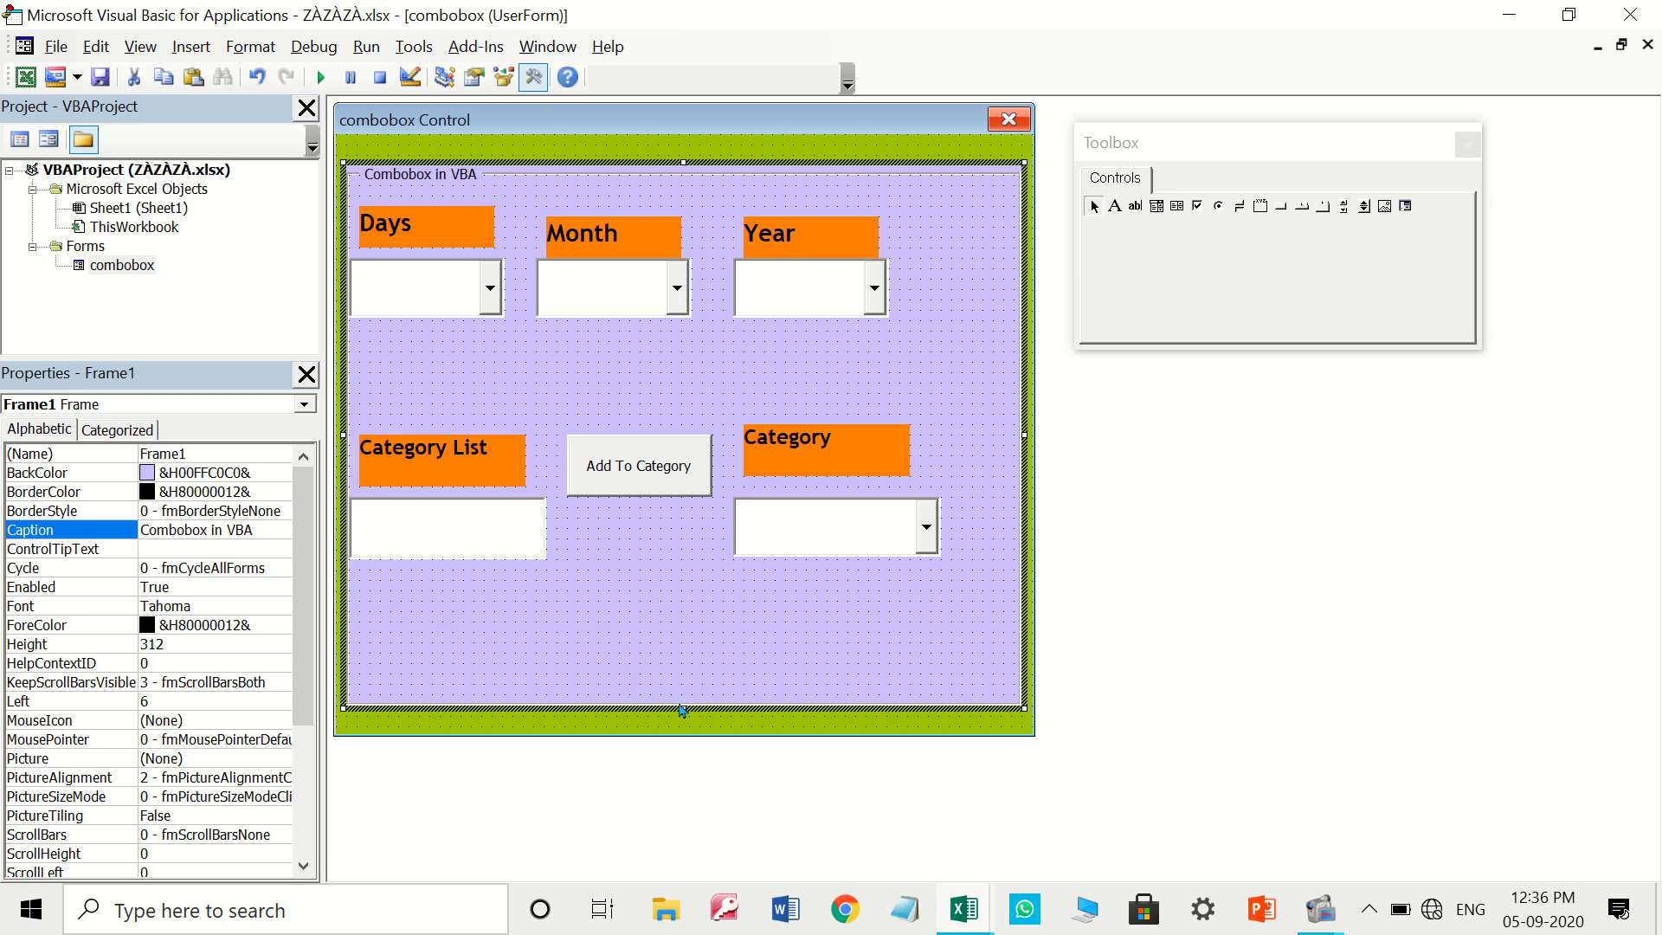
# Shorten the frame to height 270 and shrink the form to 322.5 high and narrower
pyautogui.moveTo(680, 695); pyautogui.dragTo(680, 632)
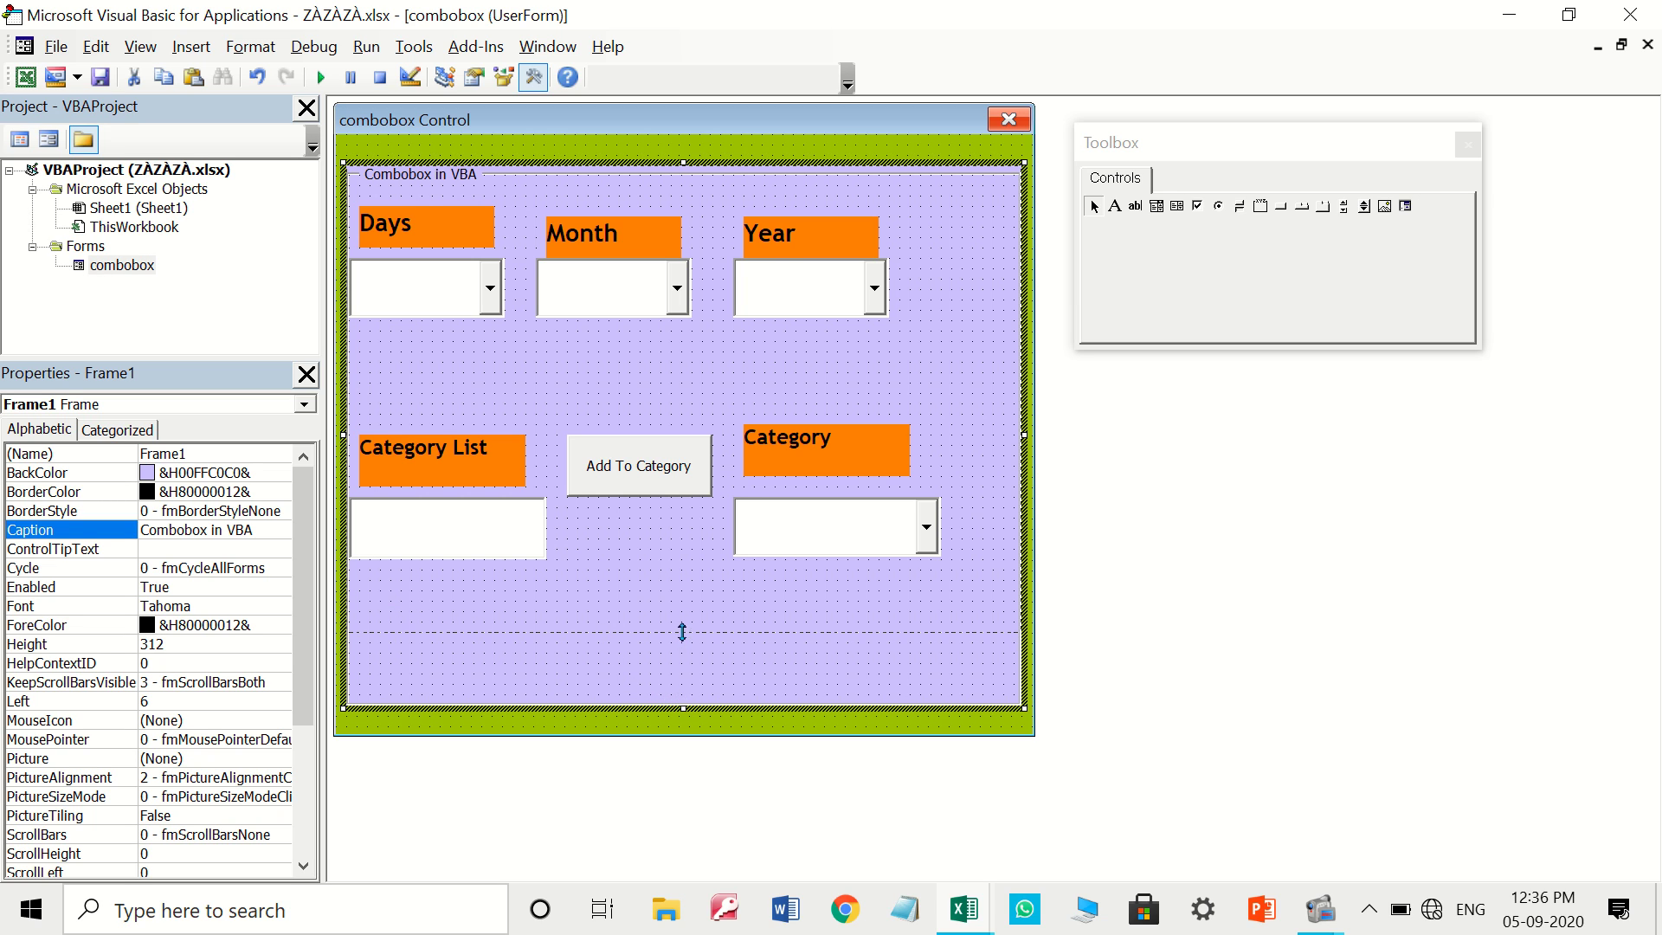
pyautogui.click(690, 728)
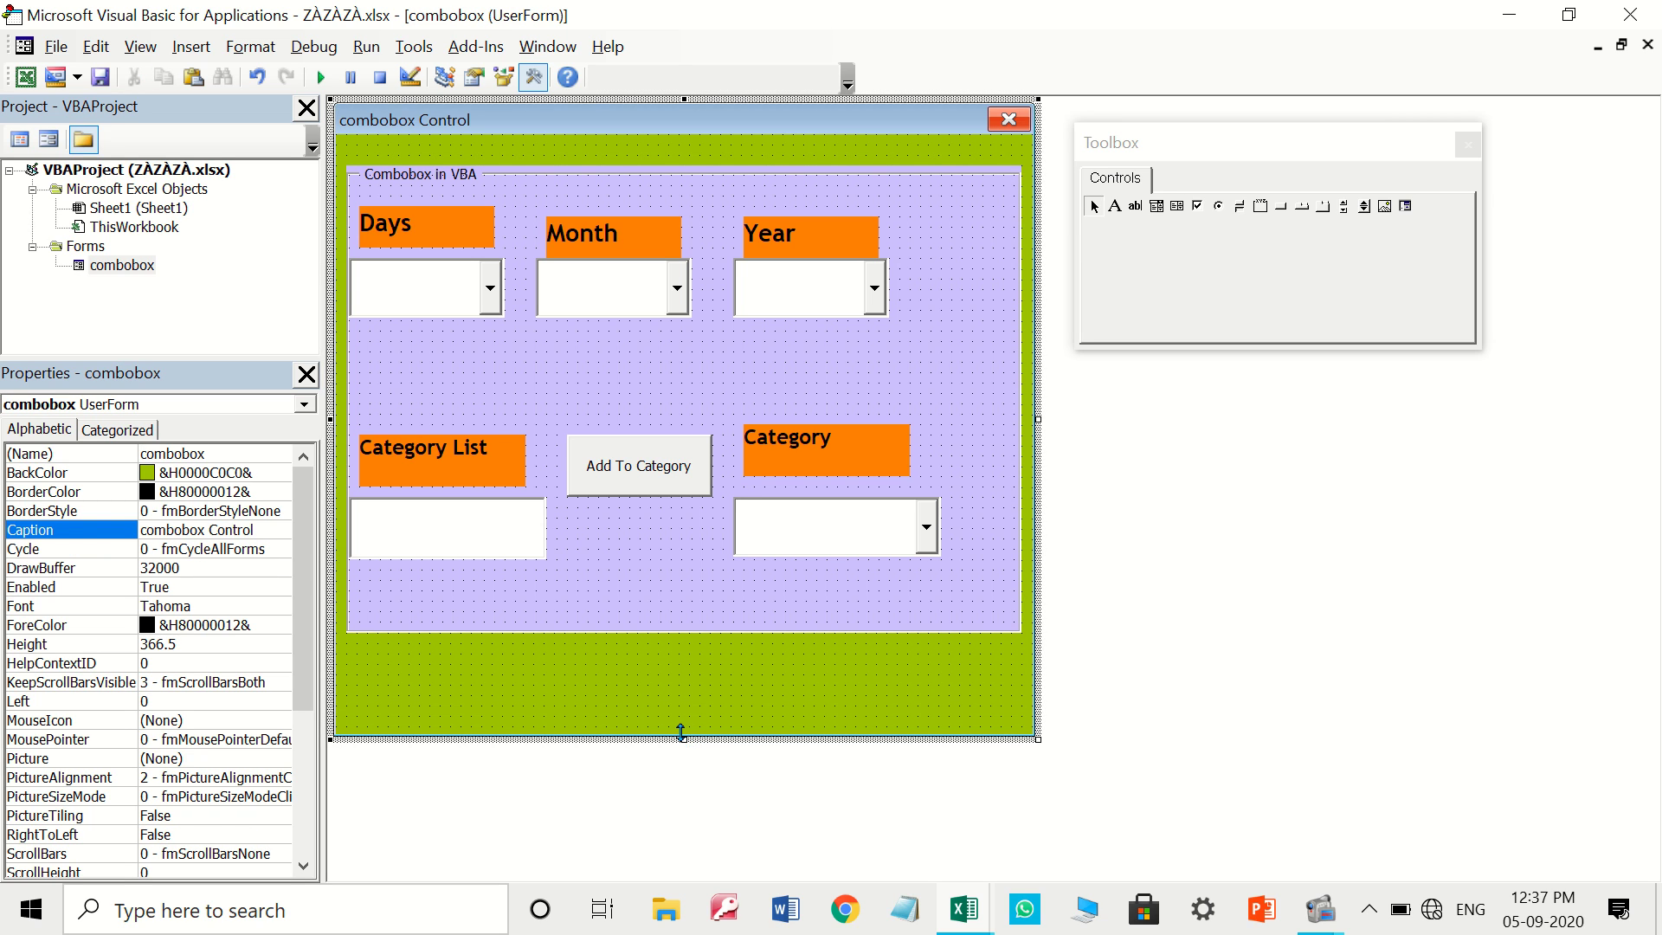
pyautogui.moveTo(680, 731); pyautogui.dragTo(680, 663)
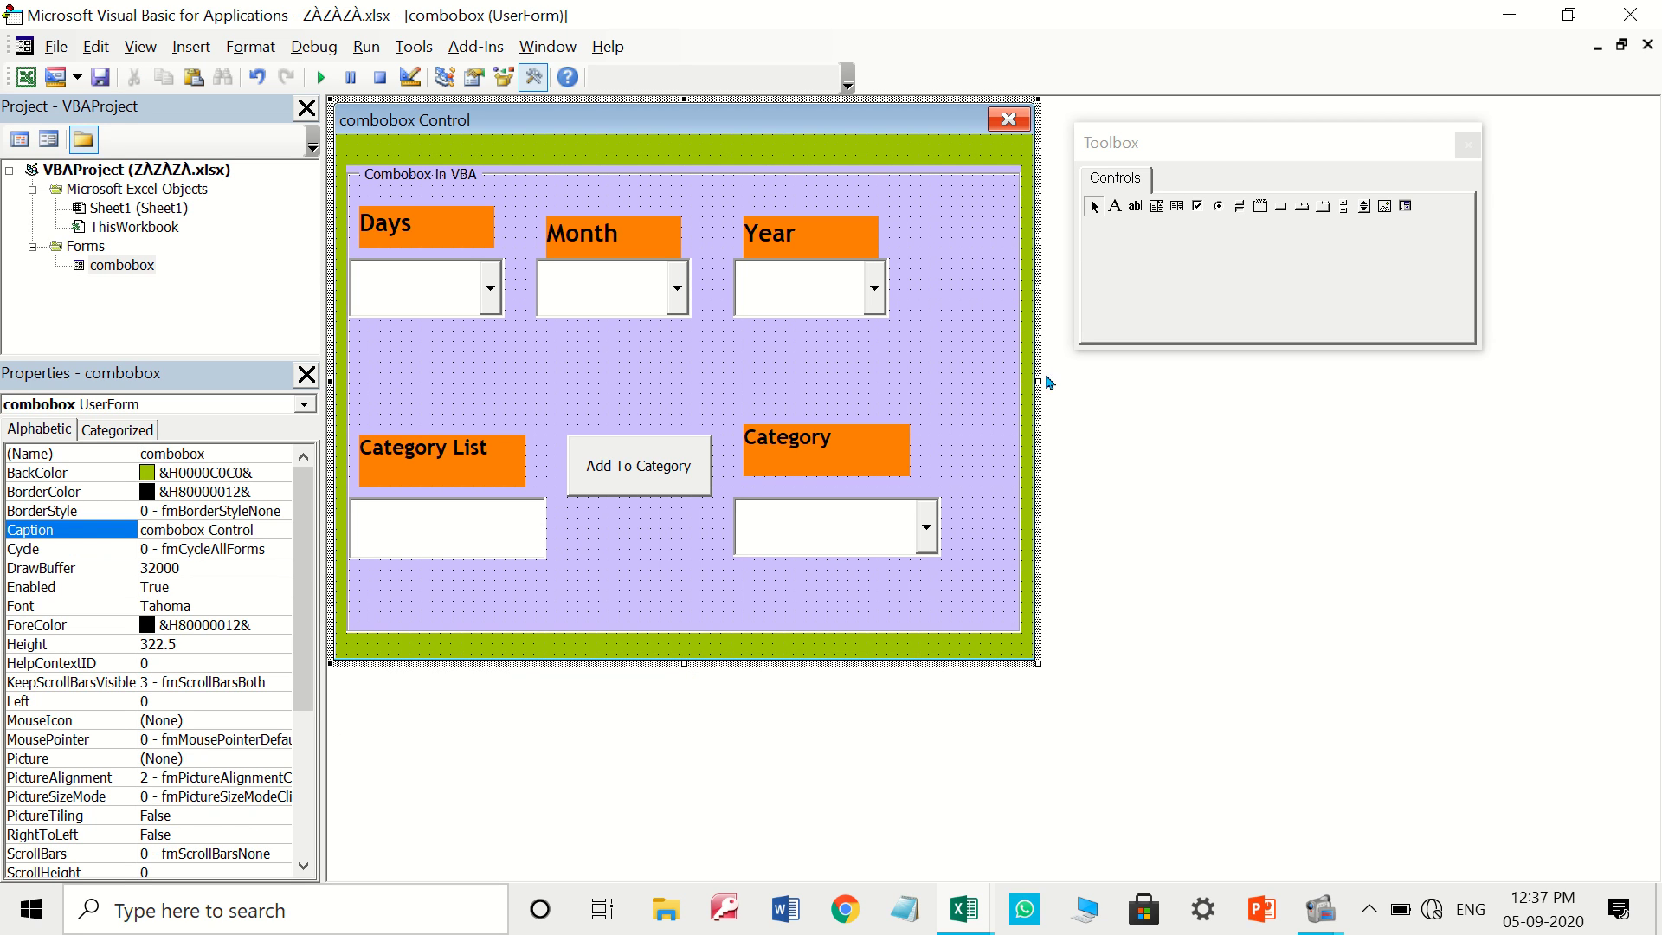
pyautogui.moveTo(1038, 381); pyautogui.dragTo(962, 380)
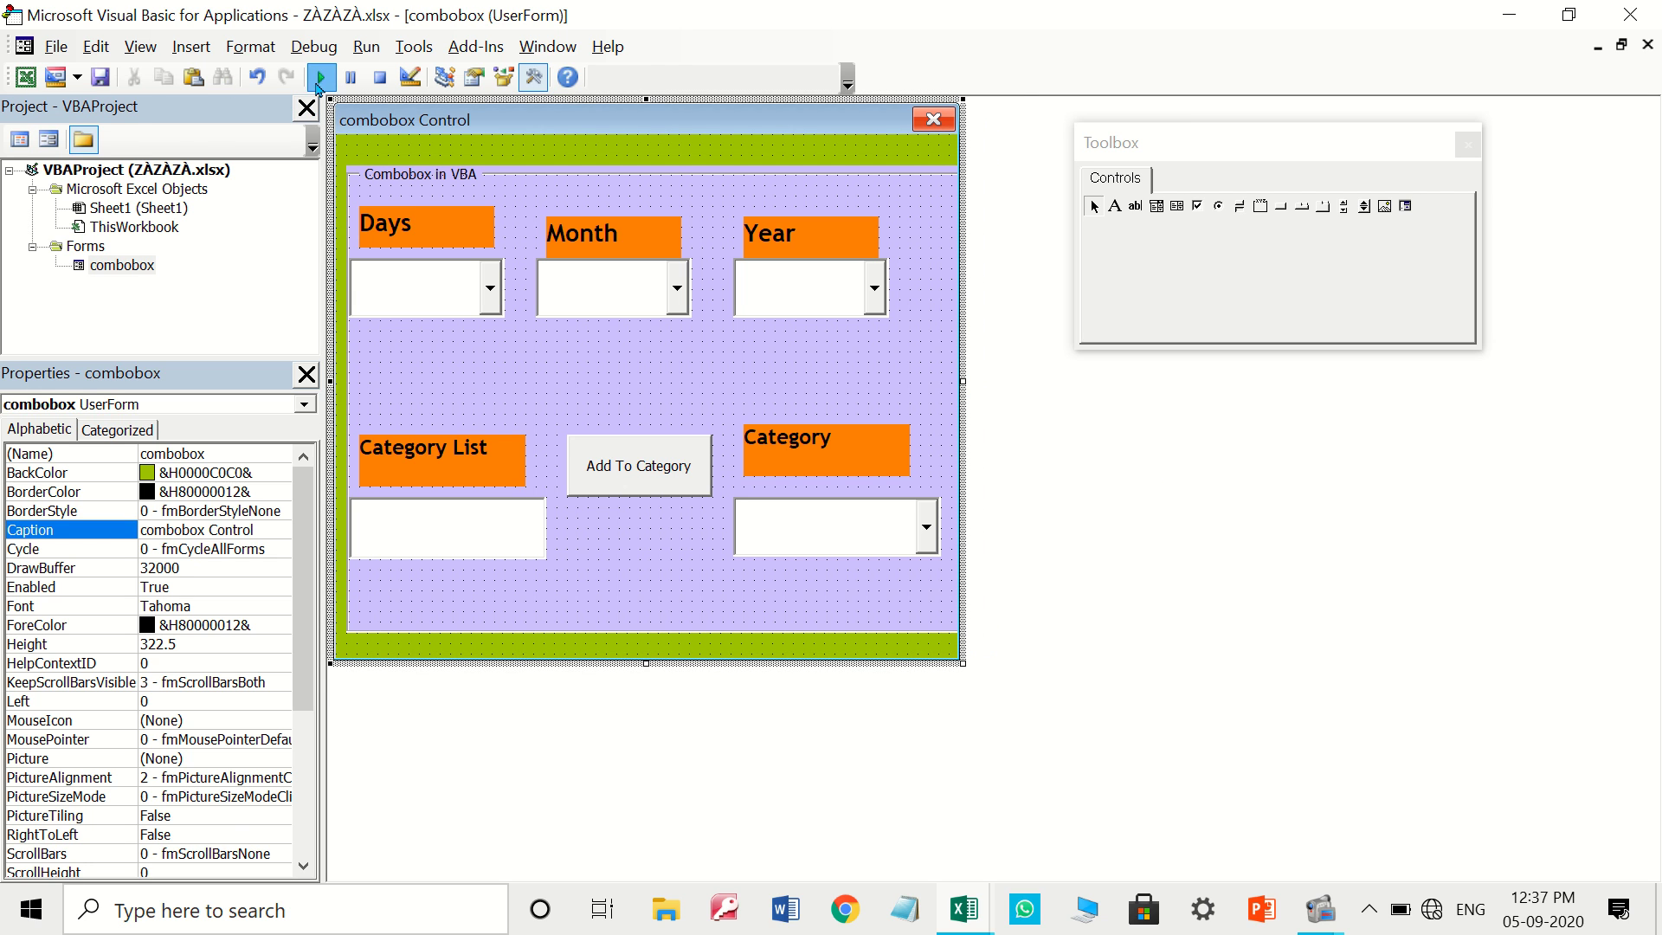
pyautogui.click(320, 77)
pyautogui.moveTo(846, 190); pyautogui.dragTo(851, 128)
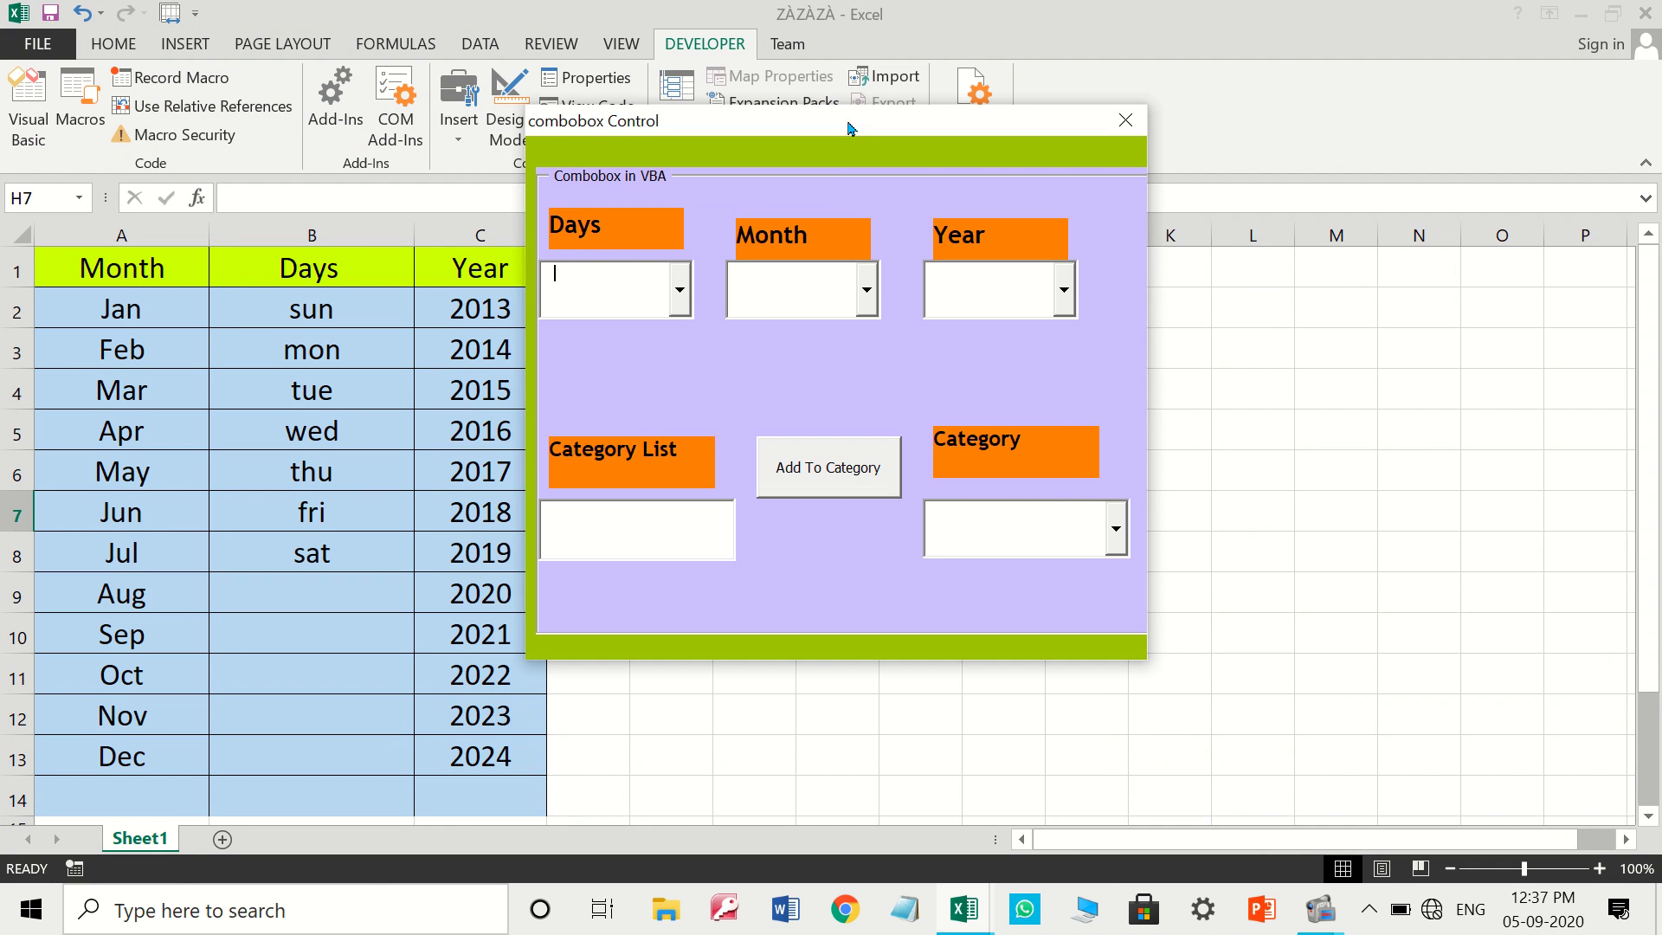
pyautogui.click(680, 291)
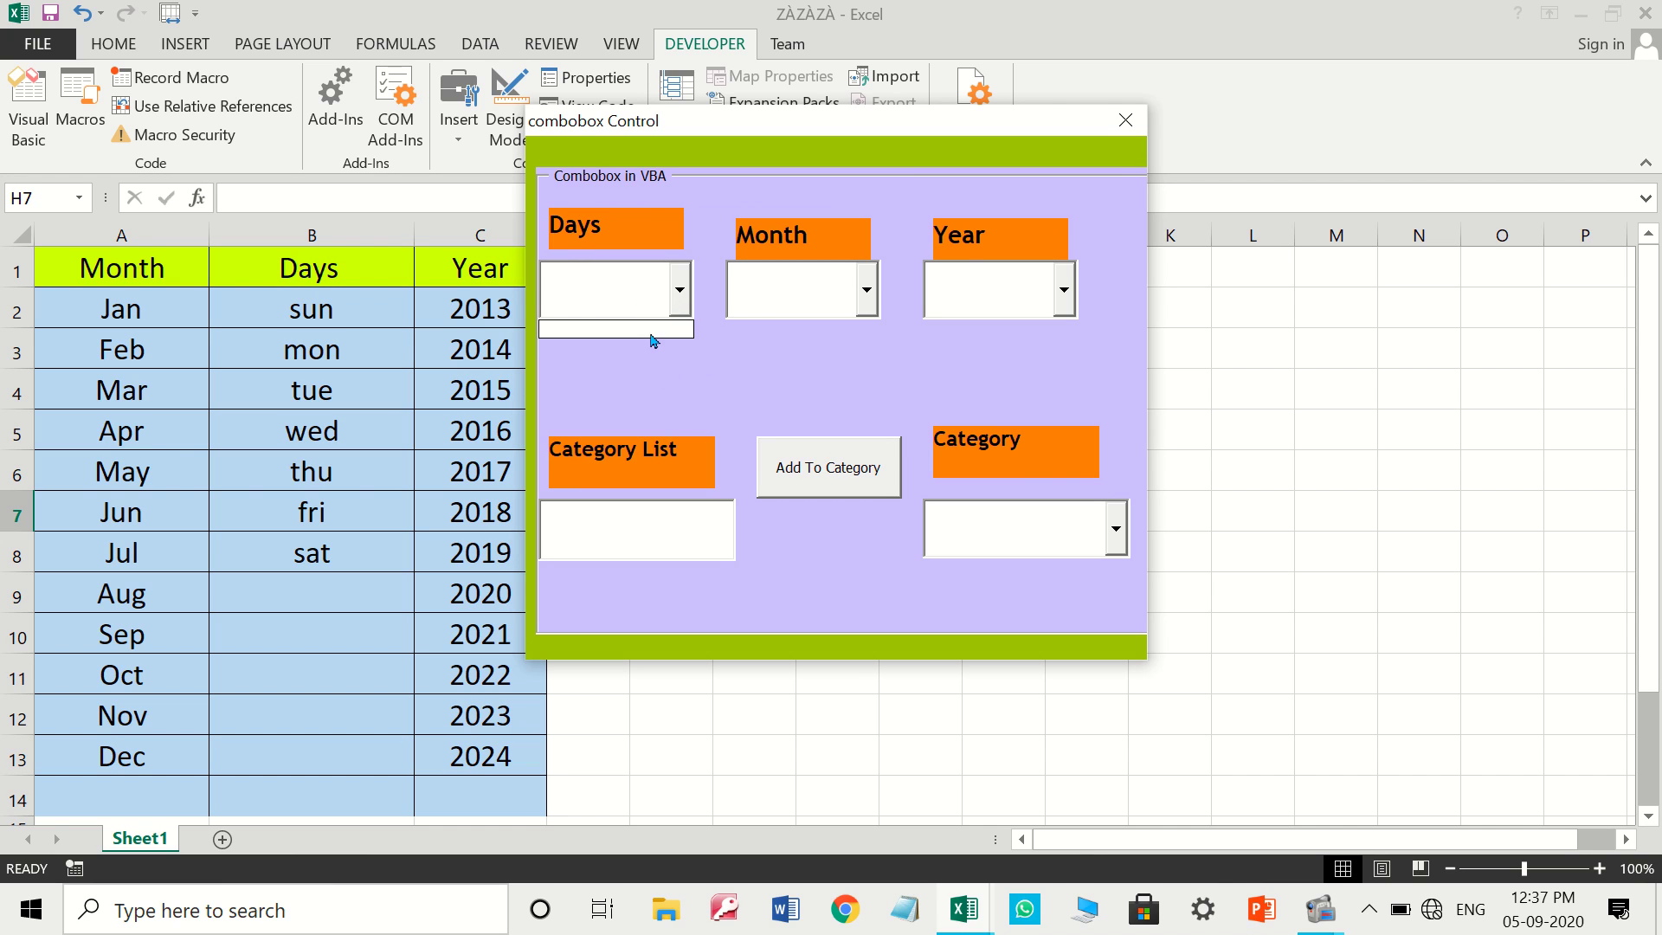
pyautogui.click(866, 294)
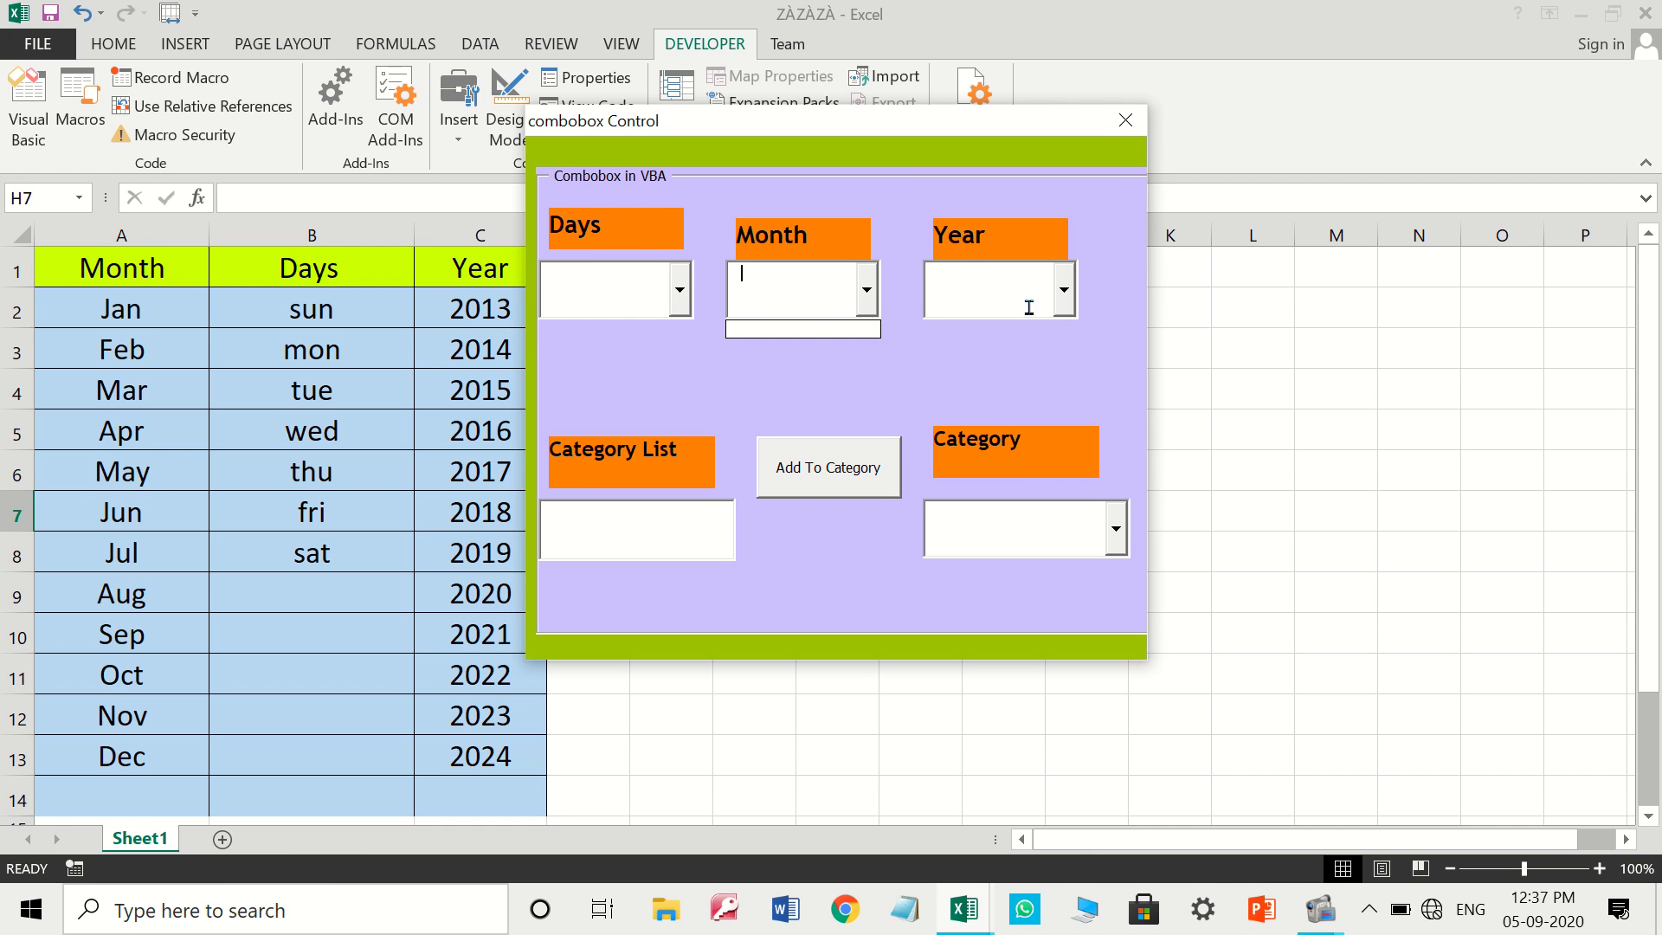
pyautogui.click(1060, 303)
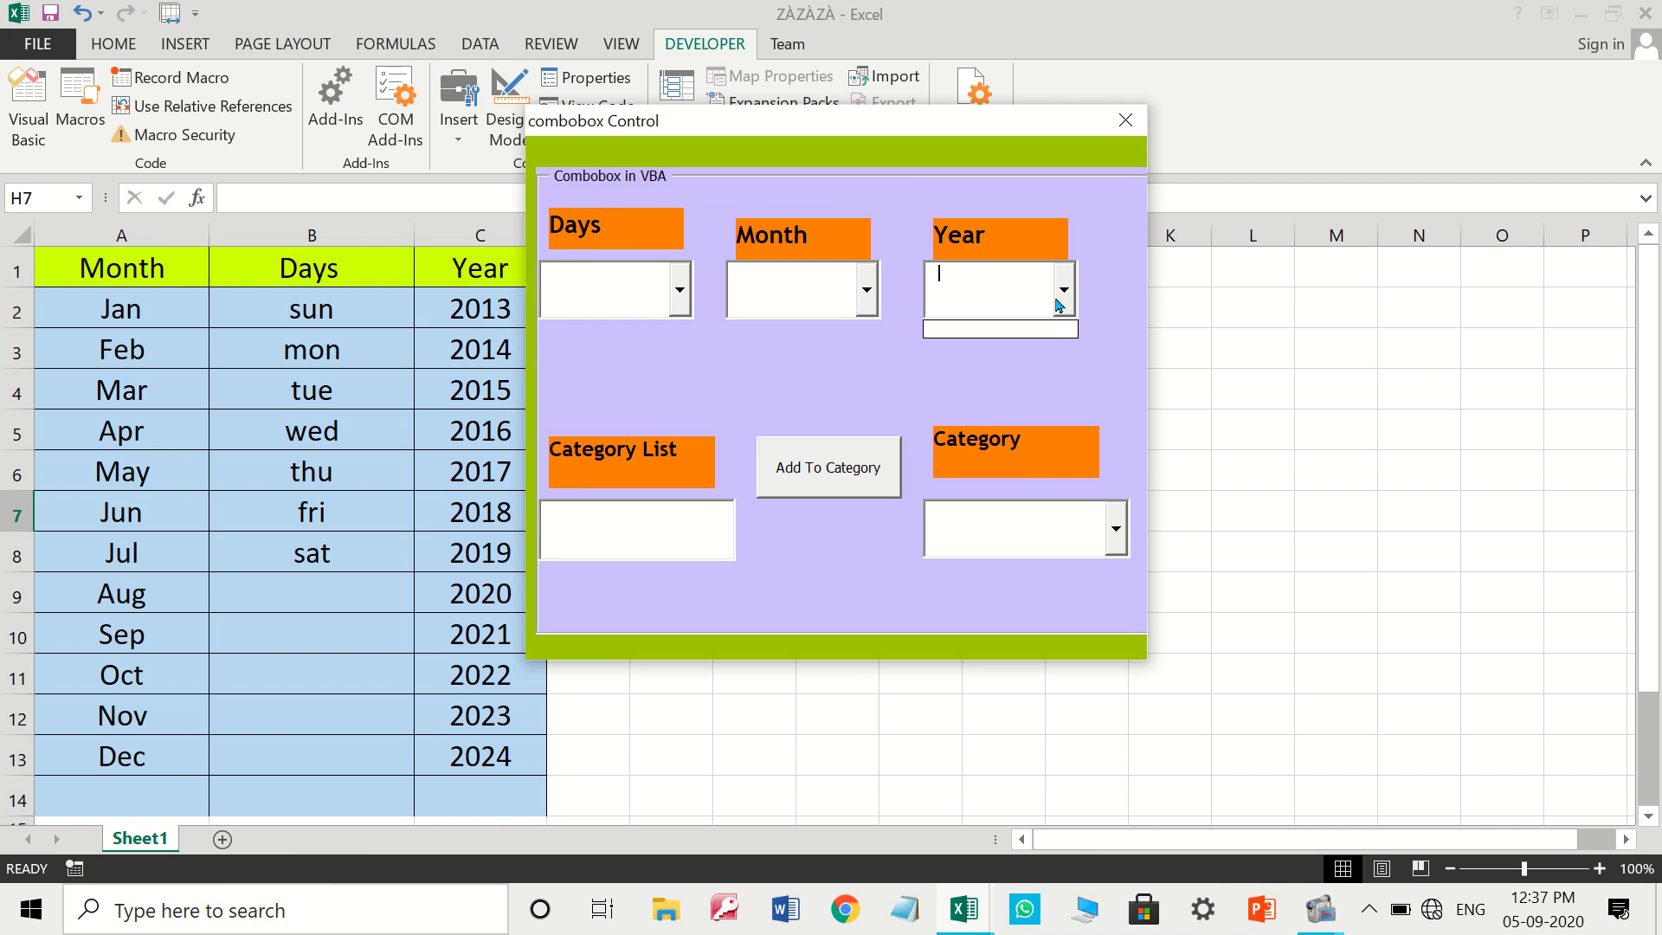
pyautogui.click(1117, 529)
pyautogui.click(606, 521)
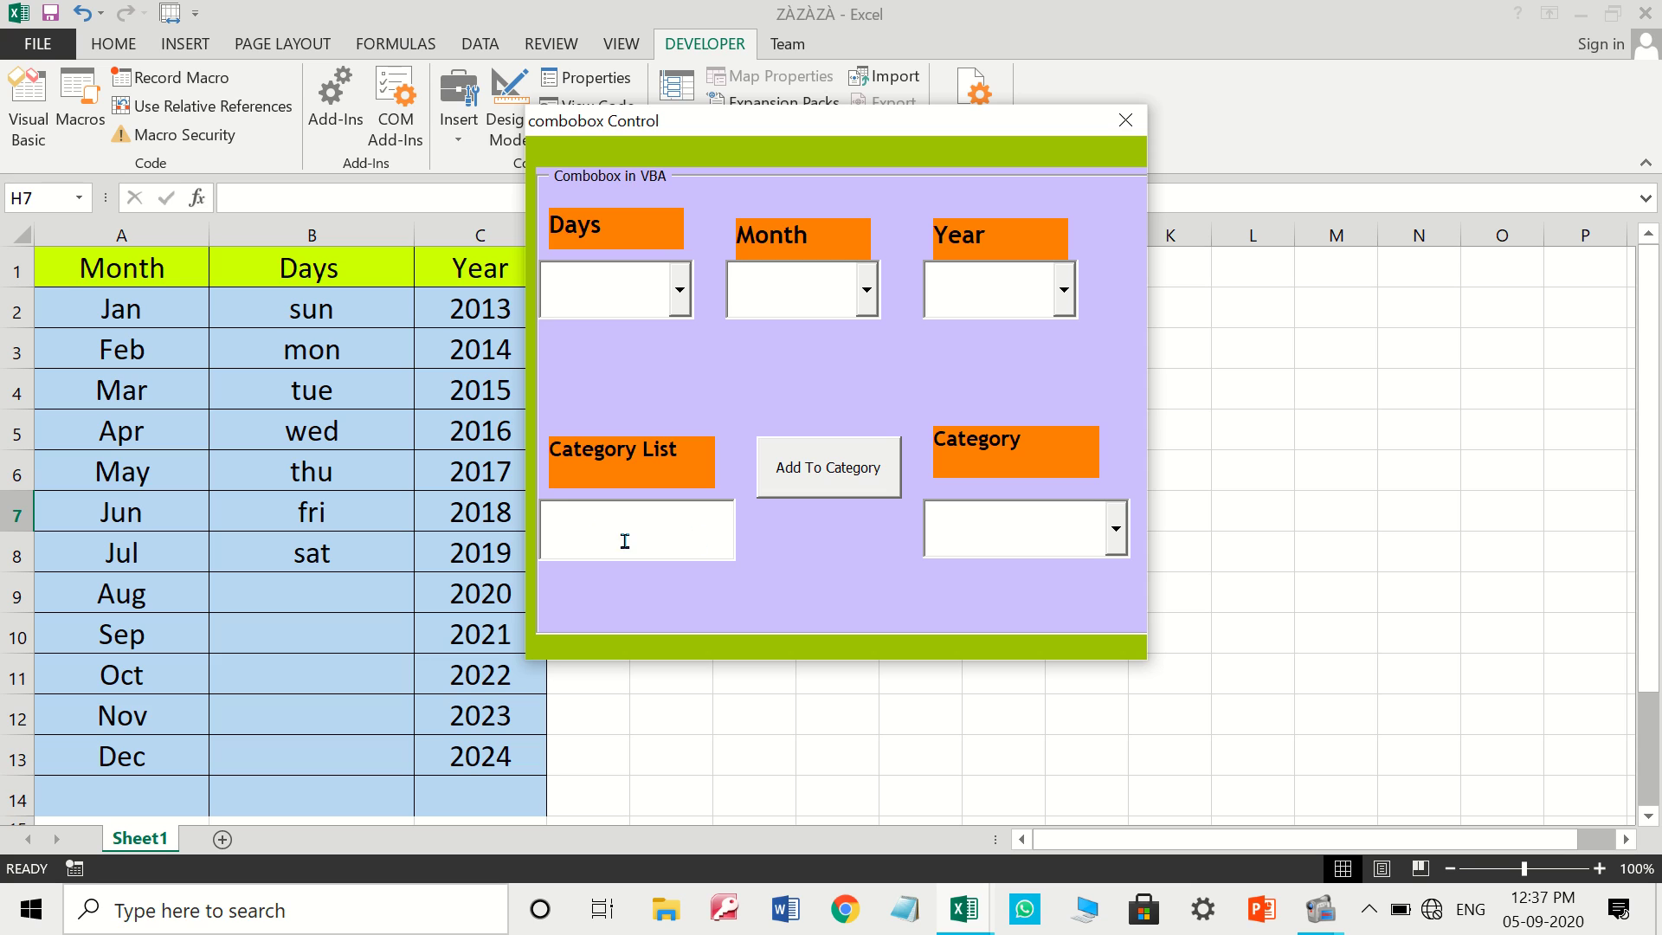
pyautogui.click(863, 488)
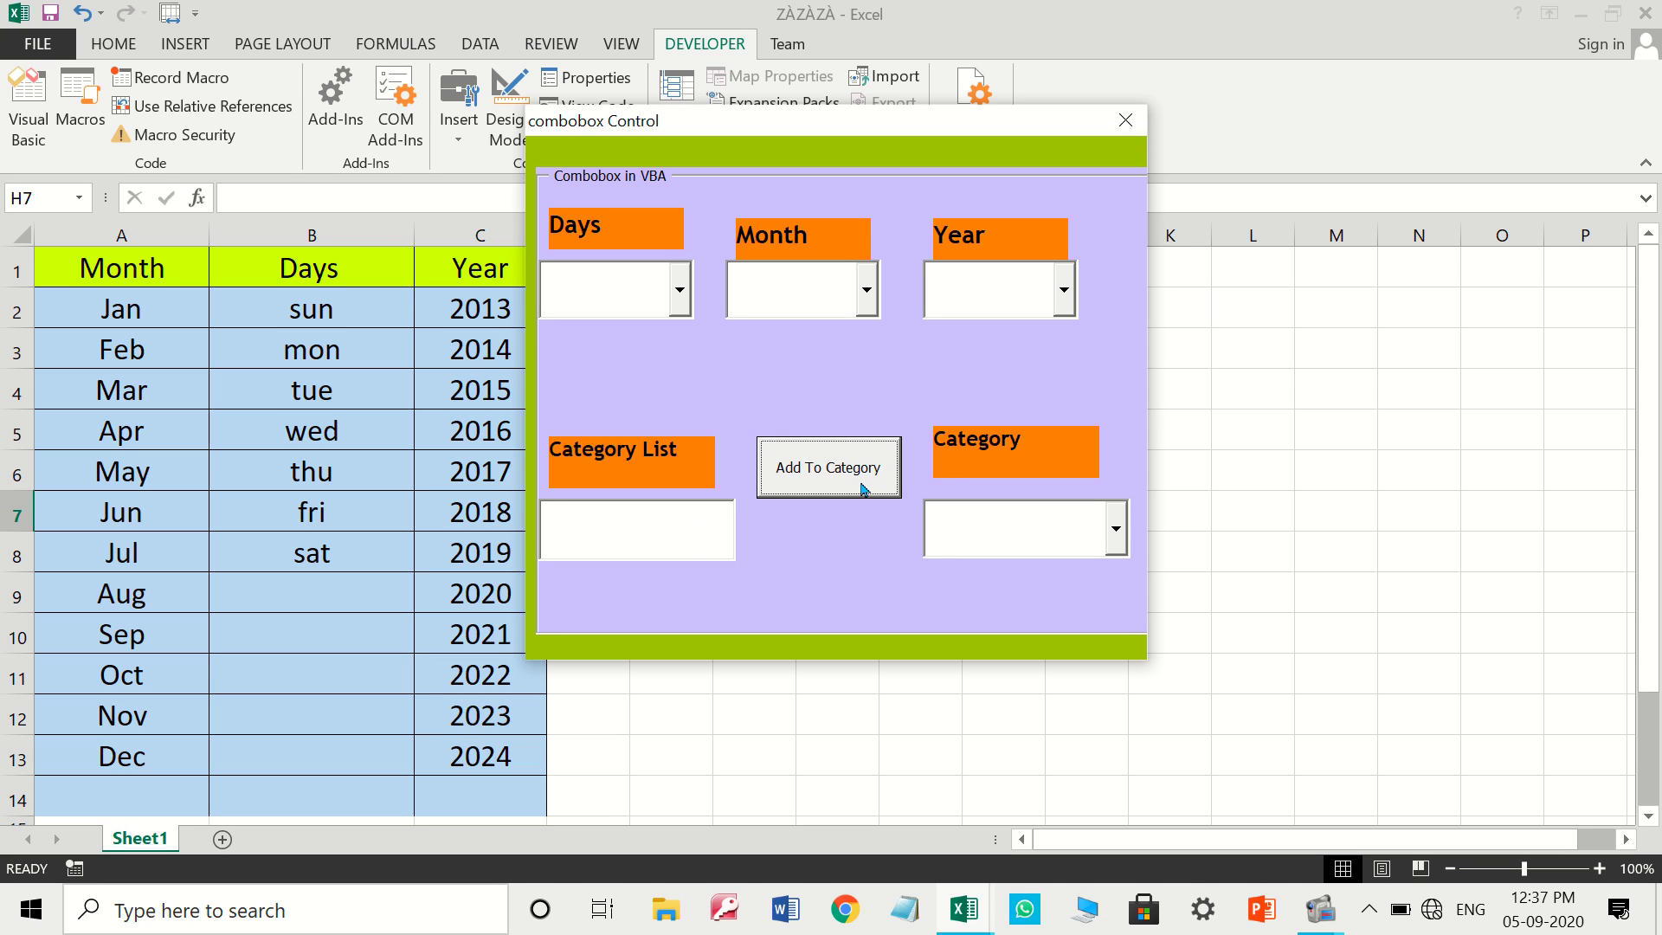
pyautogui.click(1116, 541)
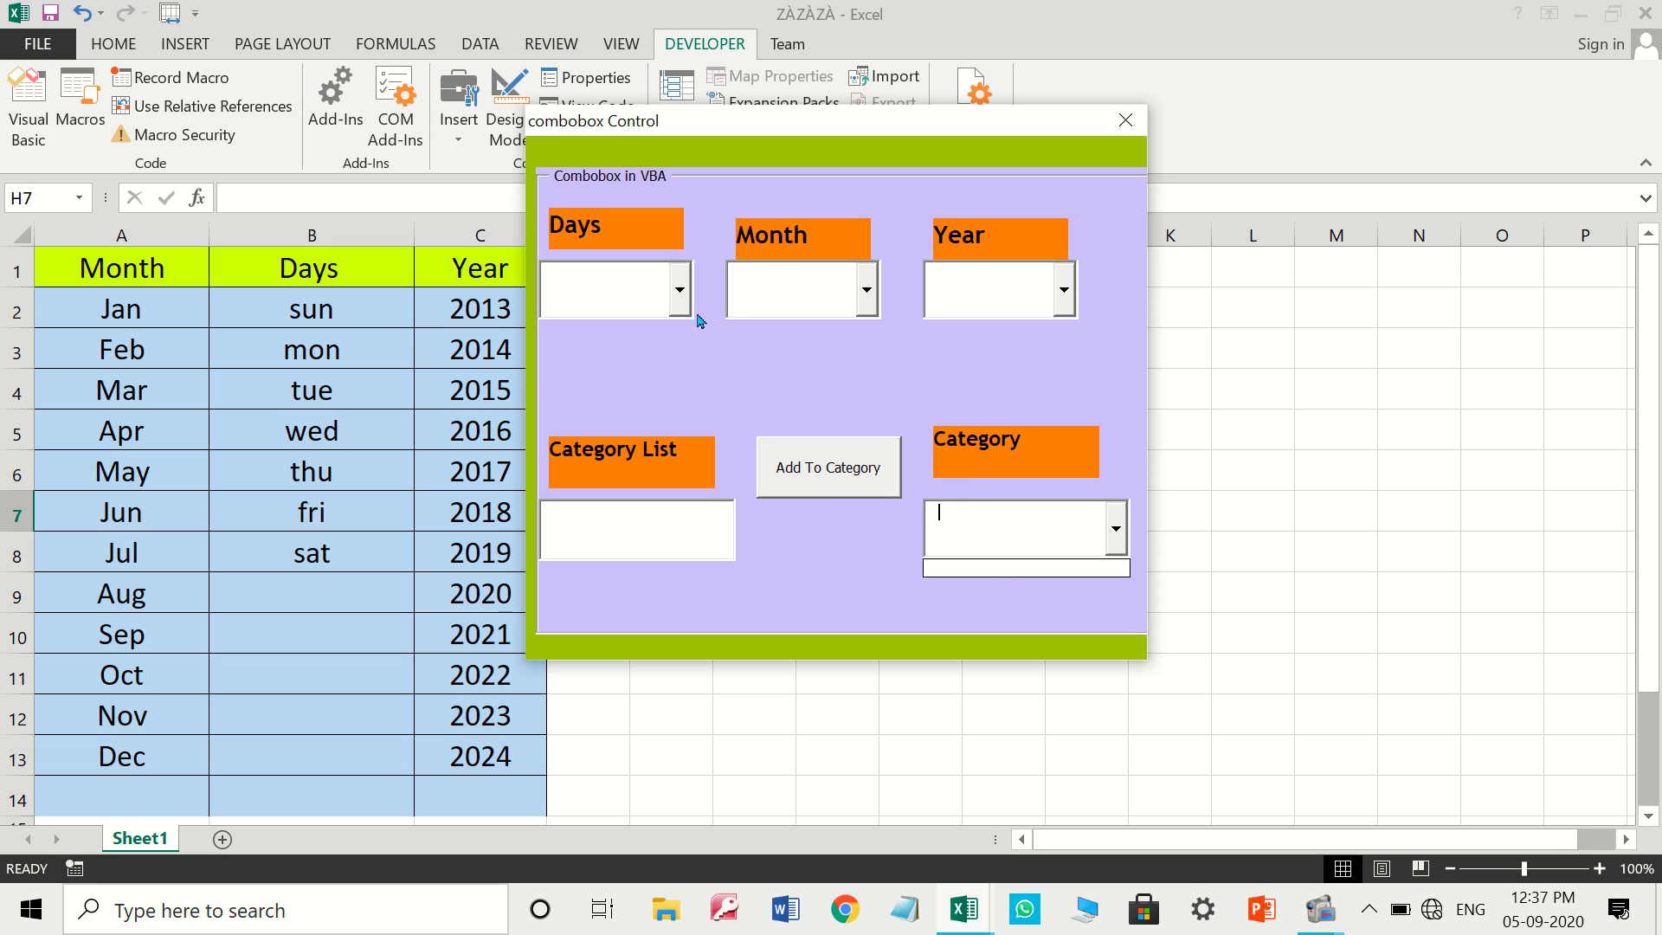
pyautogui.click(677, 305)
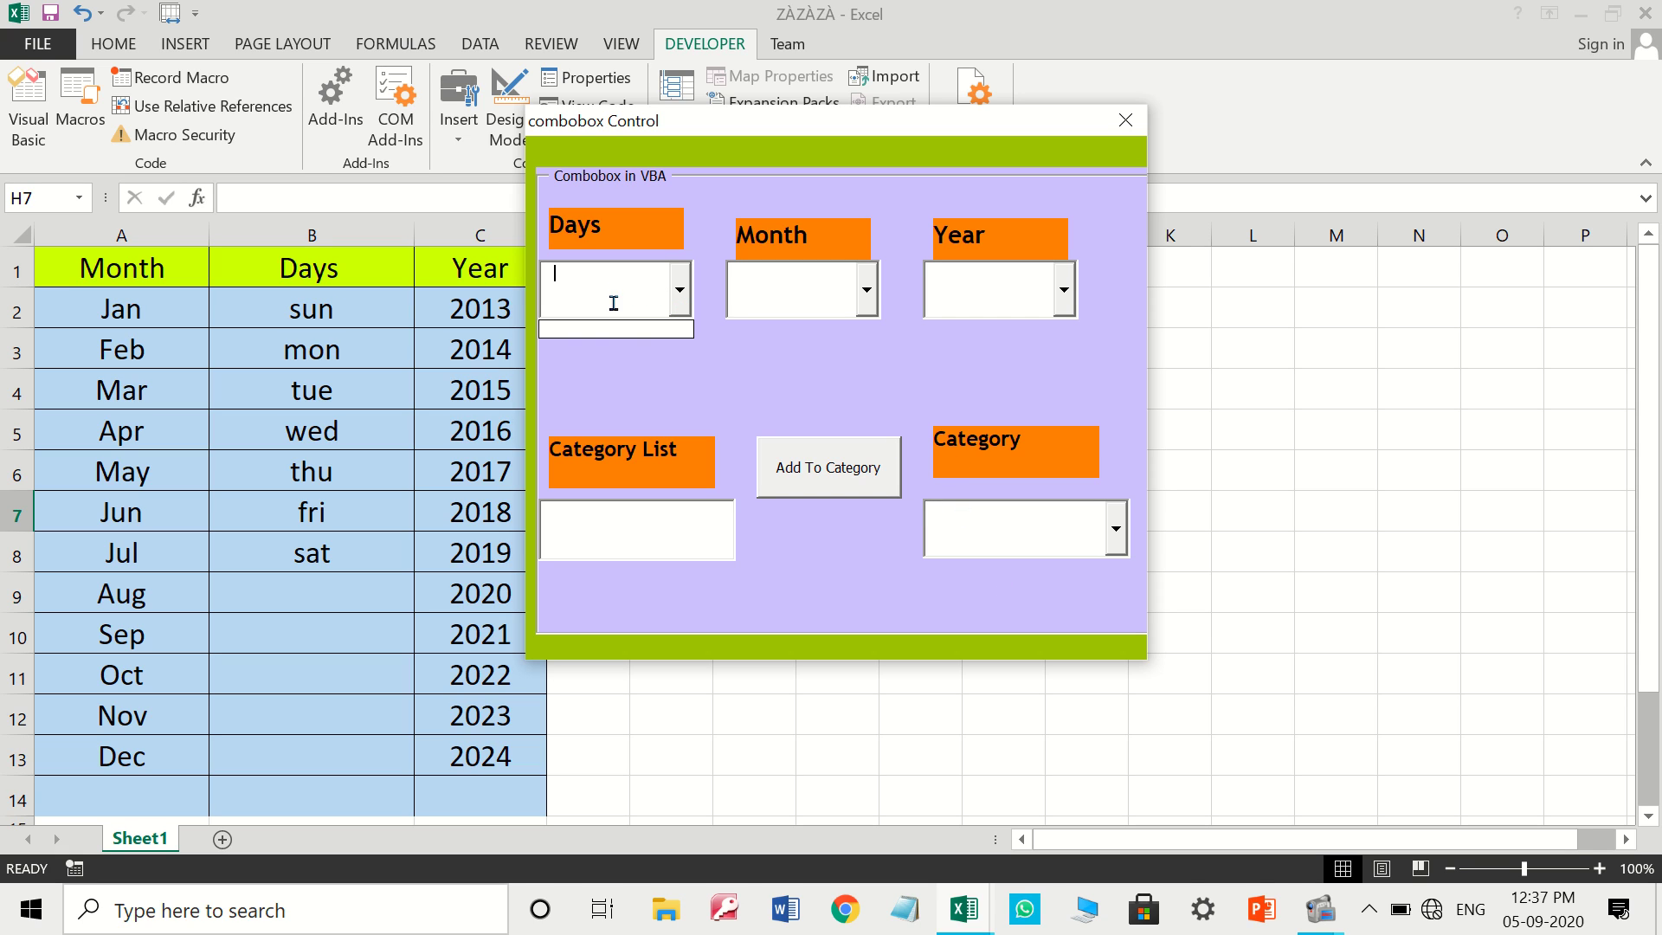
pyautogui.click(679, 291)
pyautogui.click(680, 291)
pyautogui.click(1125, 120)
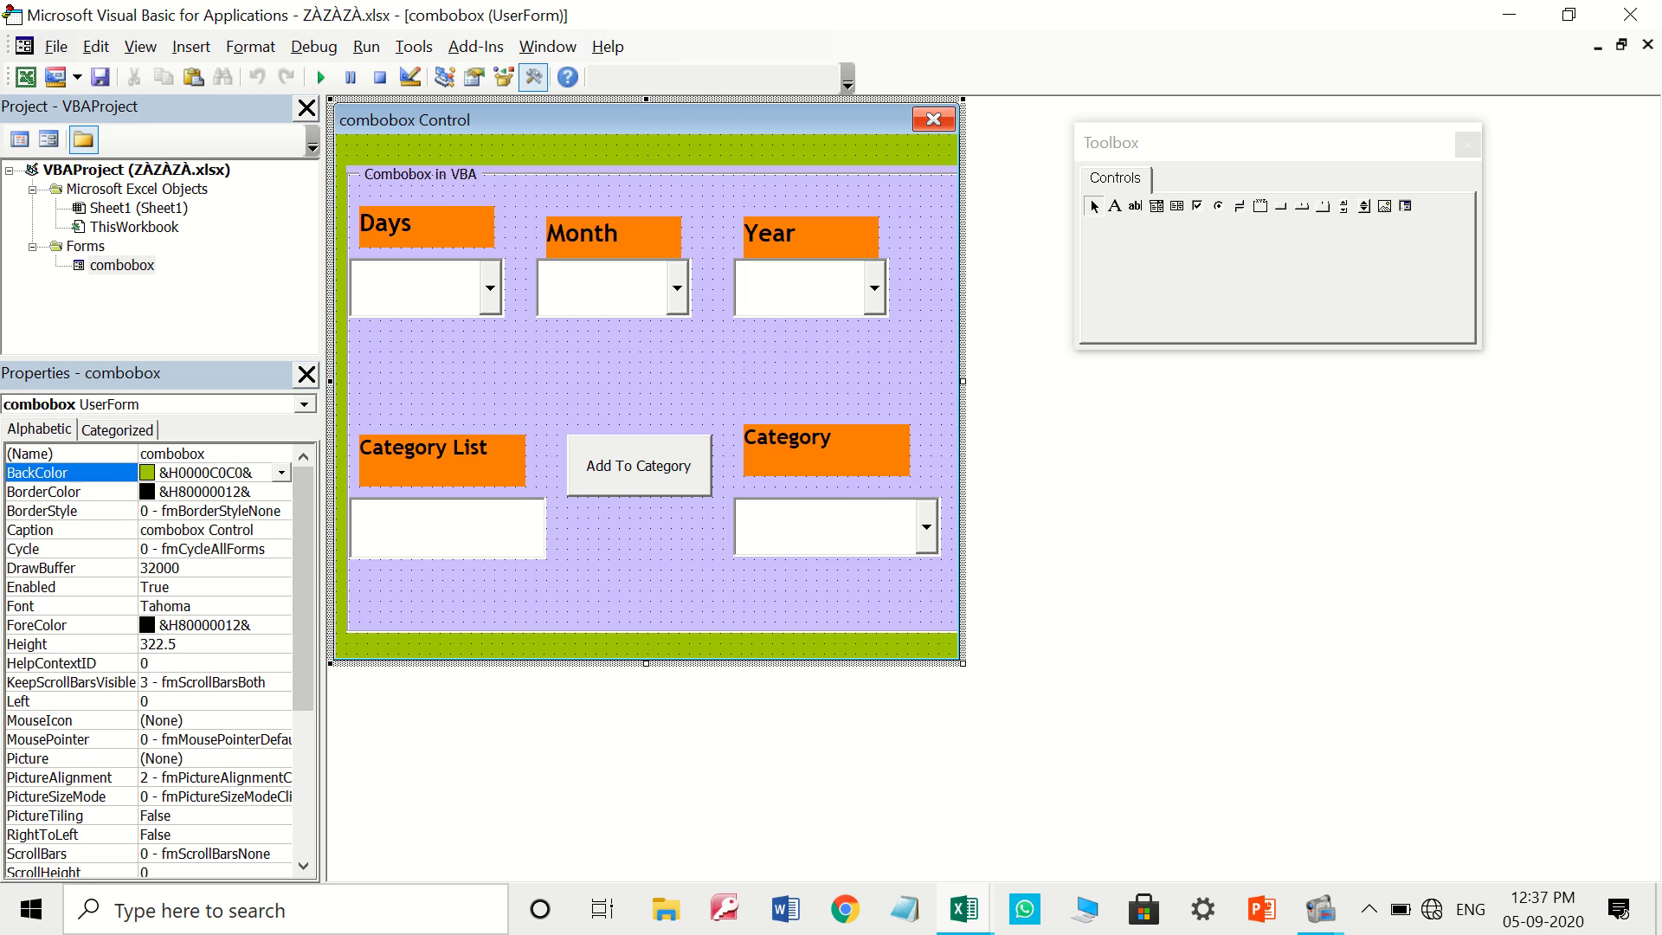
# On Sheet1, draw an ActiveX command button over cells E4:E7
pyautogui.click(26, 77)
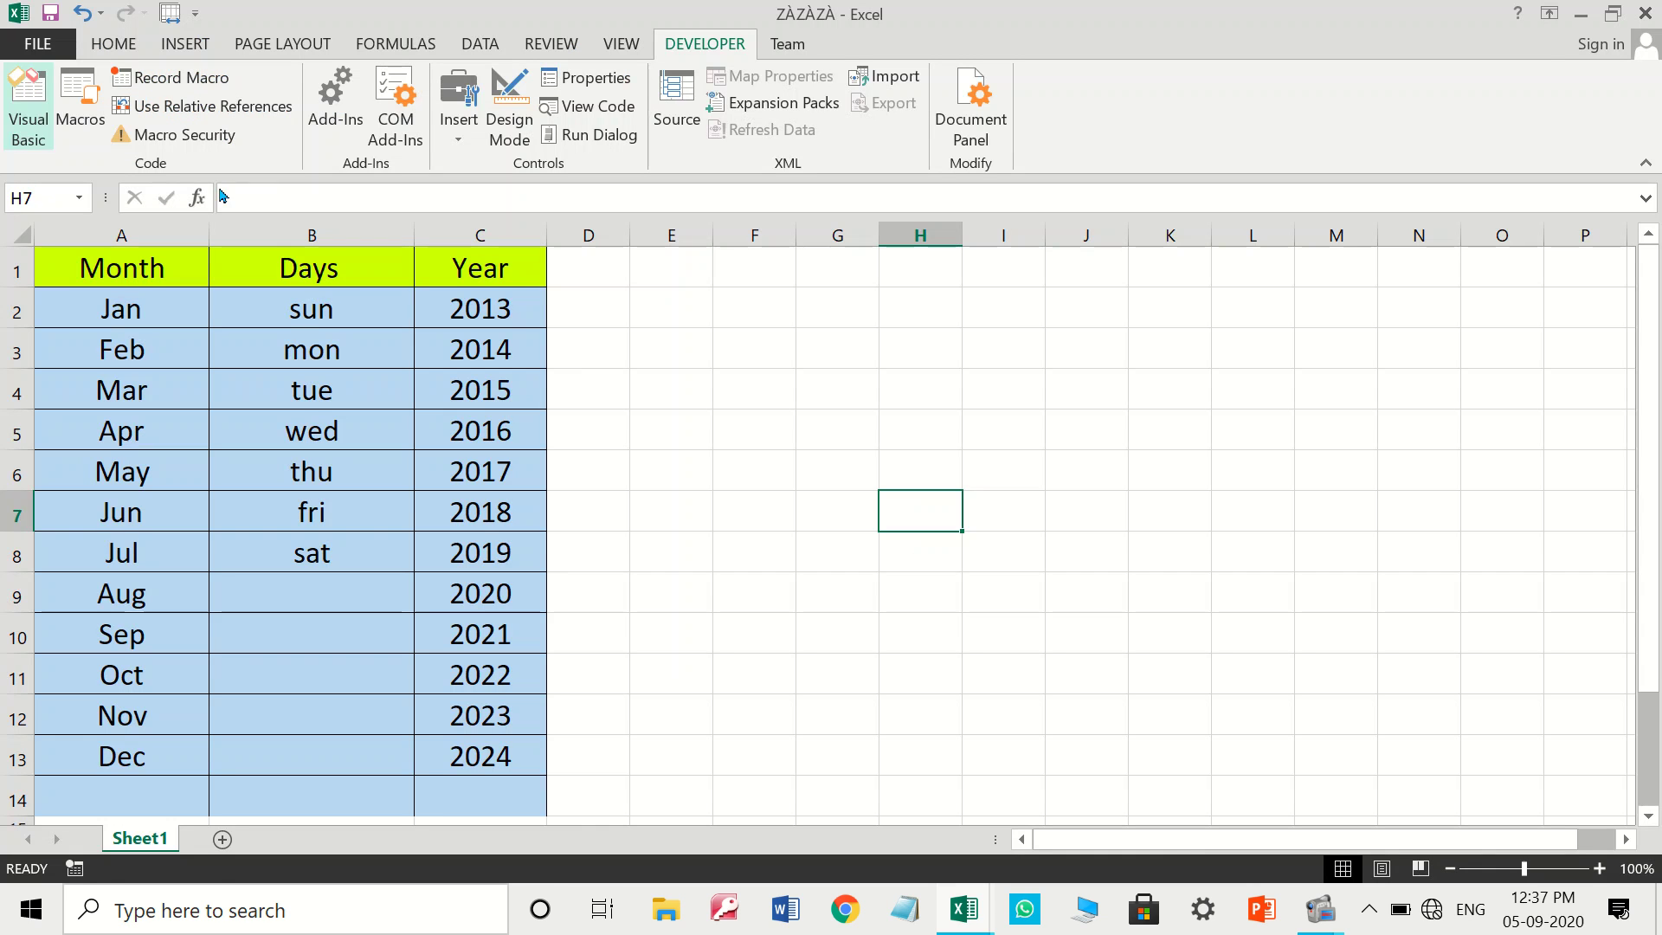
pyautogui.click(719, 468)
pyautogui.click(459, 121)
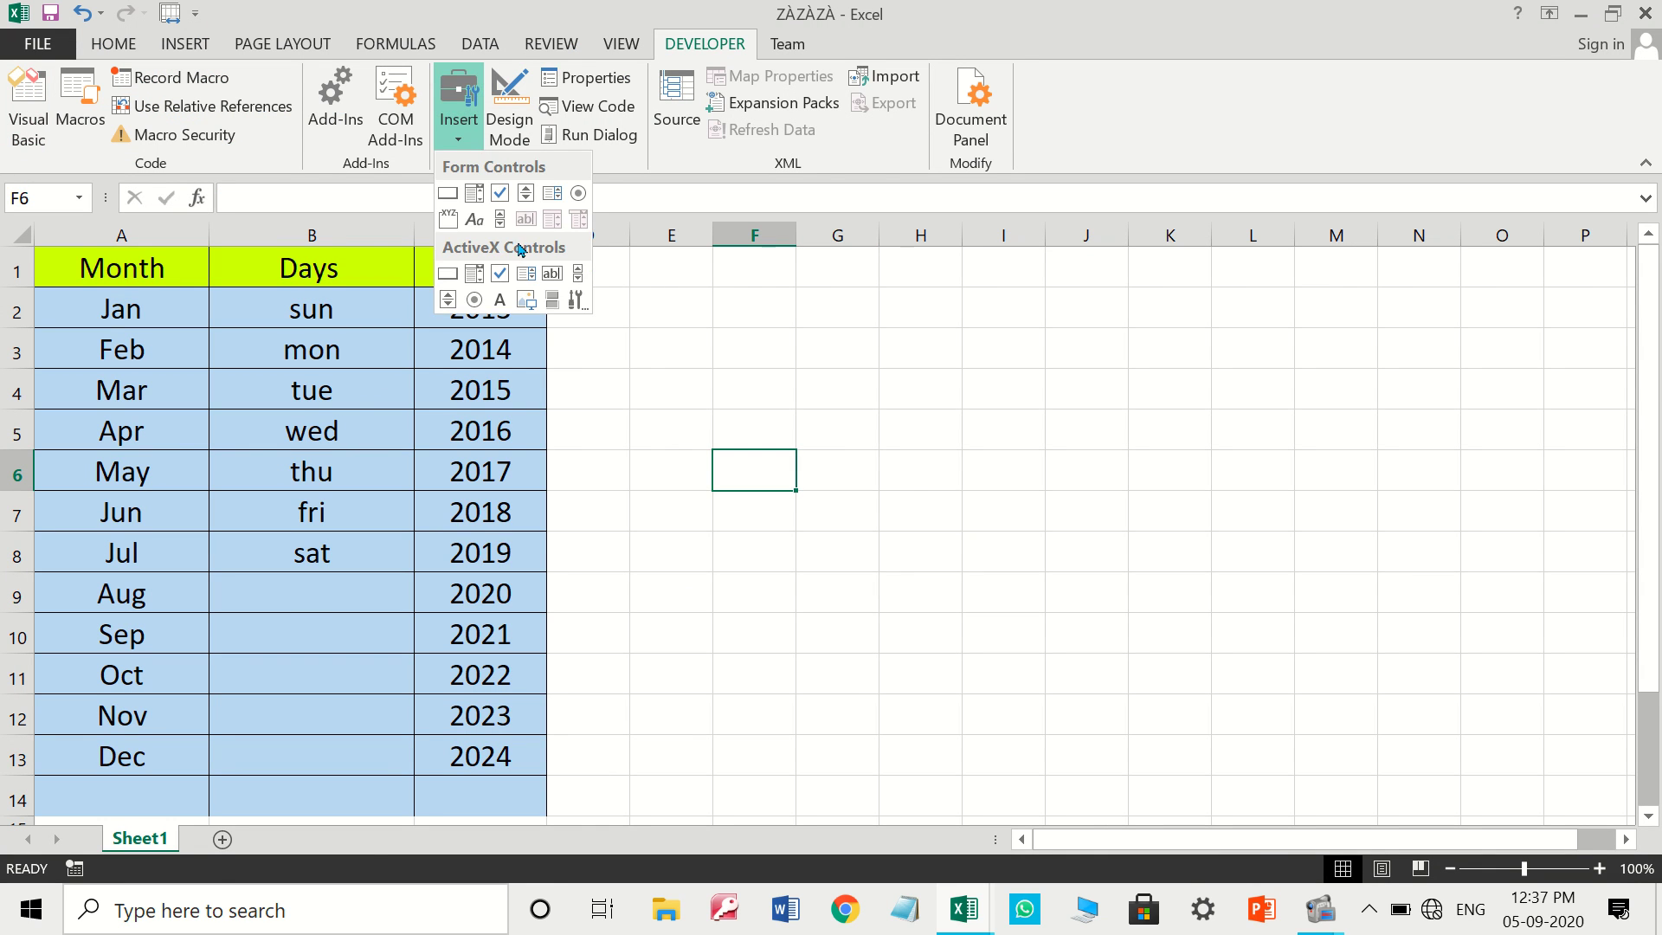
pyautogui.click(452, 277)
pyautogui.moveTo(631, 389)
pyautogui.mouseDown()
pyautogui.moveTo(711, 531)
pyautogui.moveTo(864, 531)
pyautogui.mouseUp()
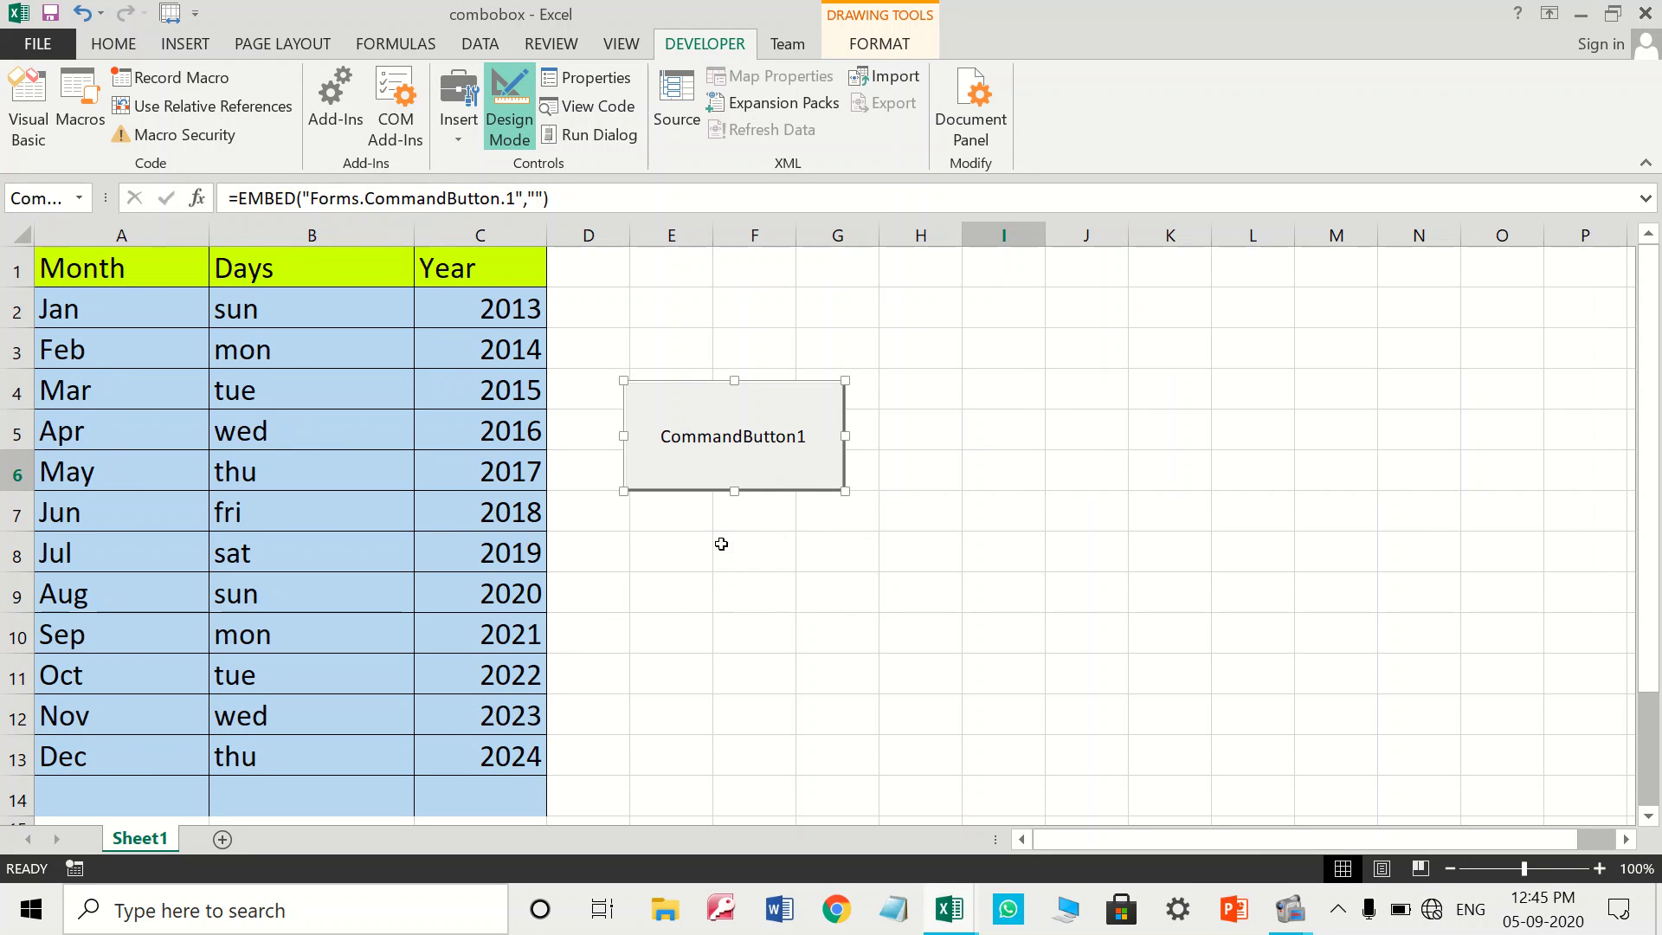
# Change the sheet button's Caption property to 'Show My Userform'
pyautogui.rightClick(708, 443)
pyautogui.click(823, 560)
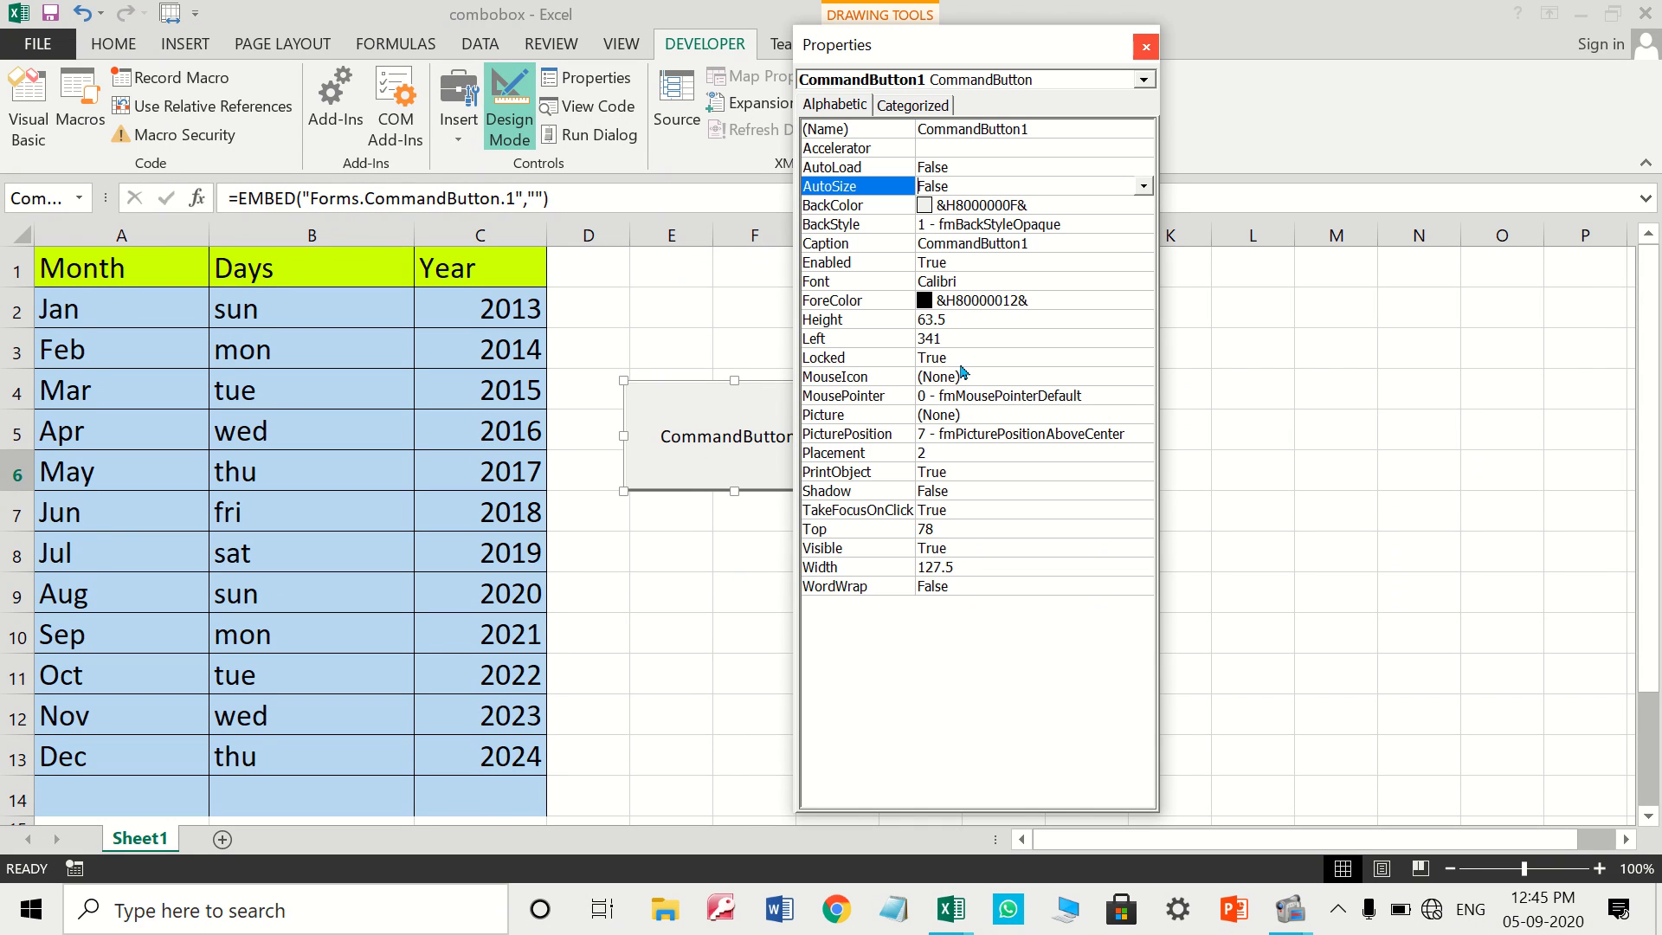
pyautogui.click(962, 243)
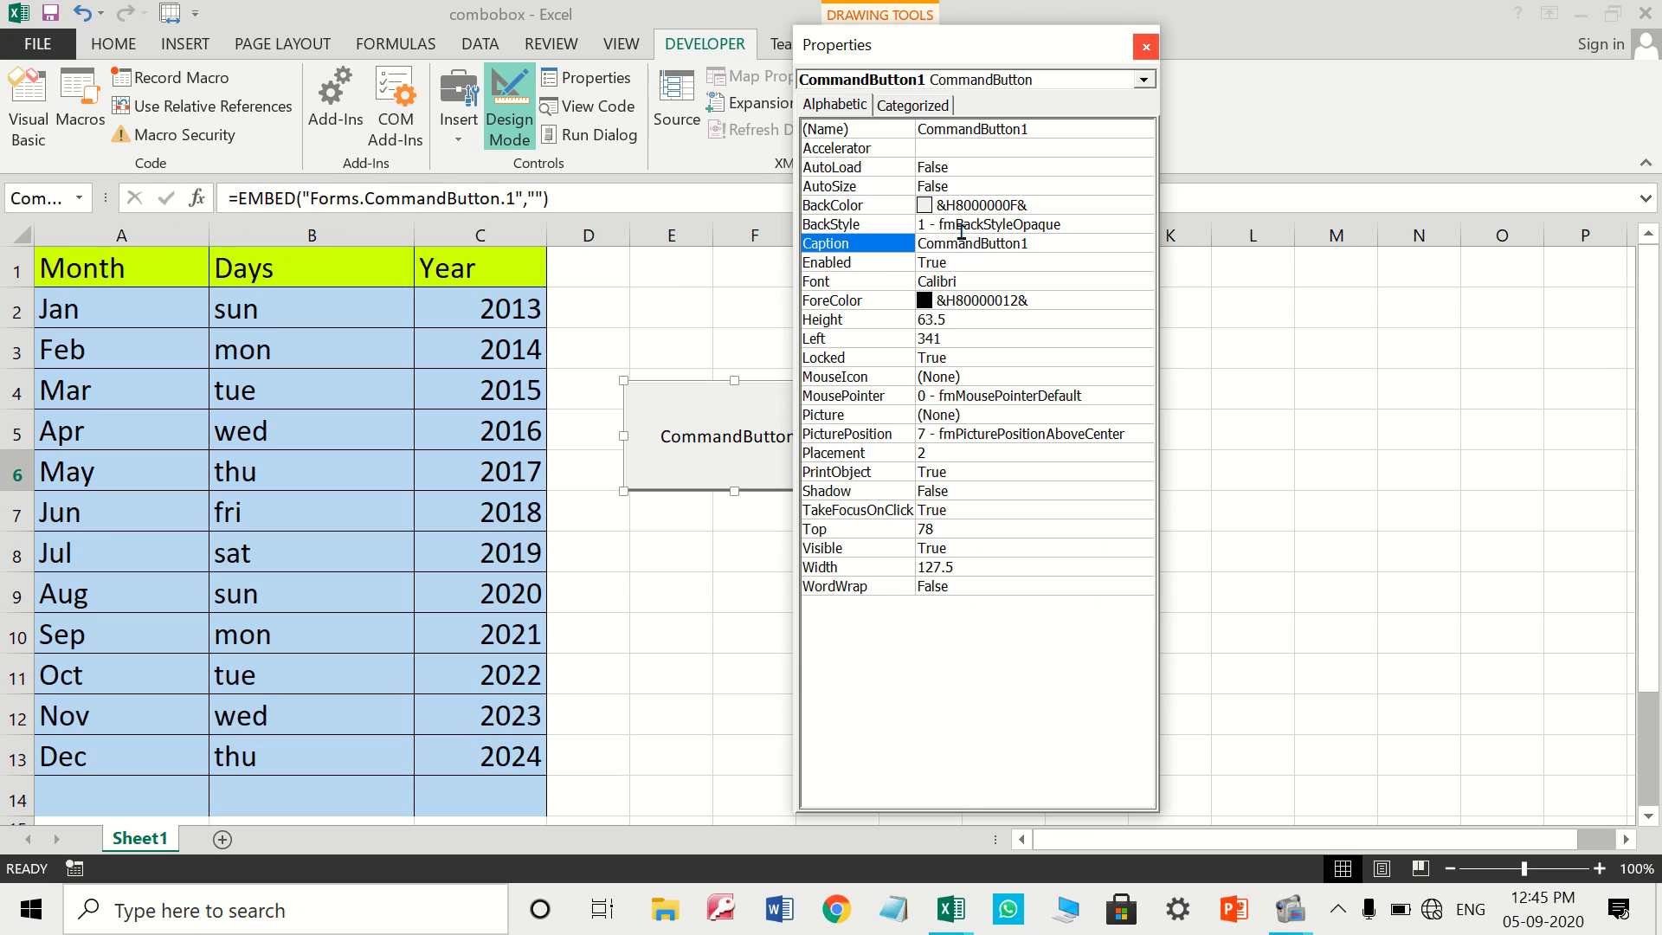
pyautogui.doubleClick(962, 237)
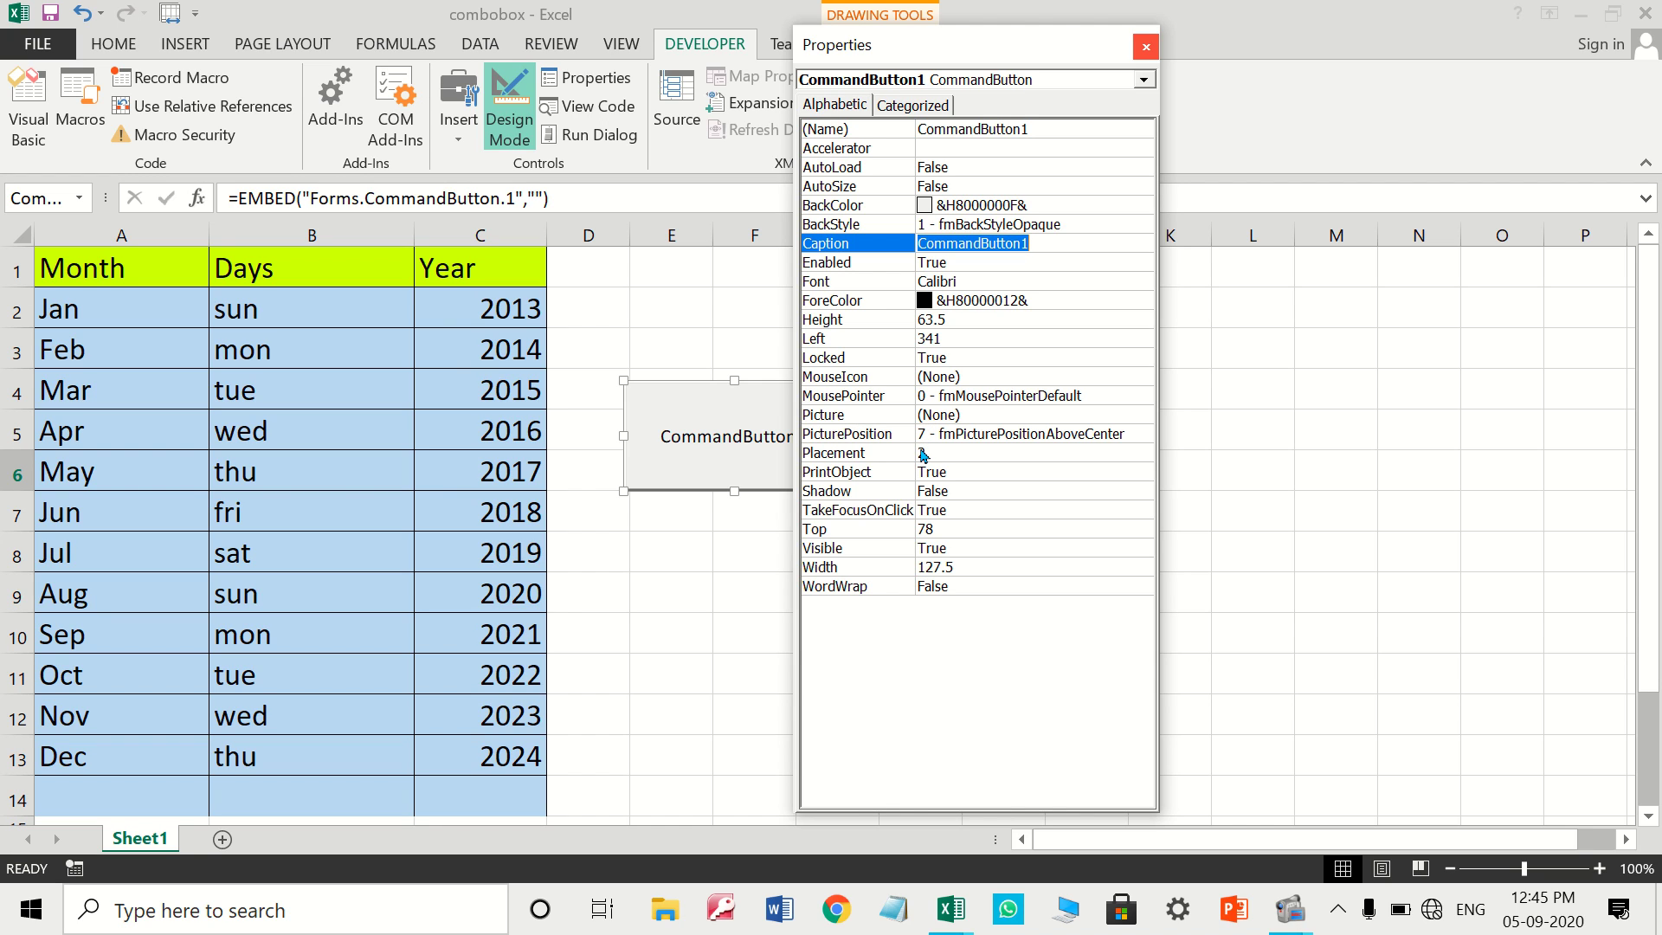
pyautogui.write('Sh')
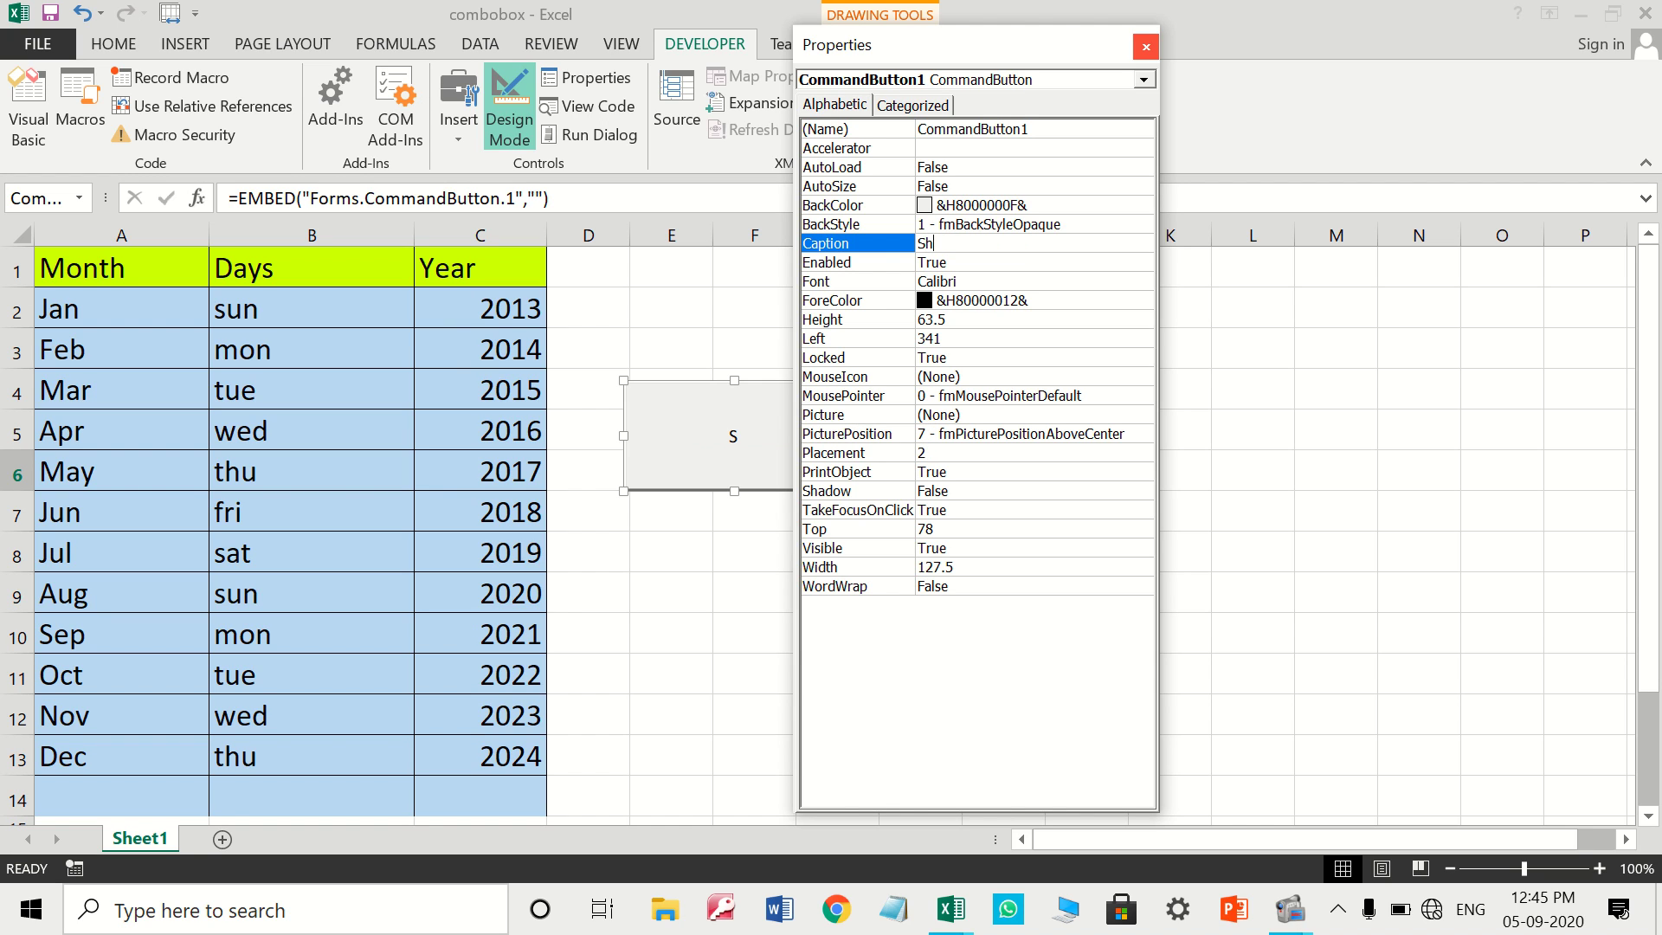
pyautogui.write('ow M')
pyautogui.write('y')
pyautogui.write(' Userform')
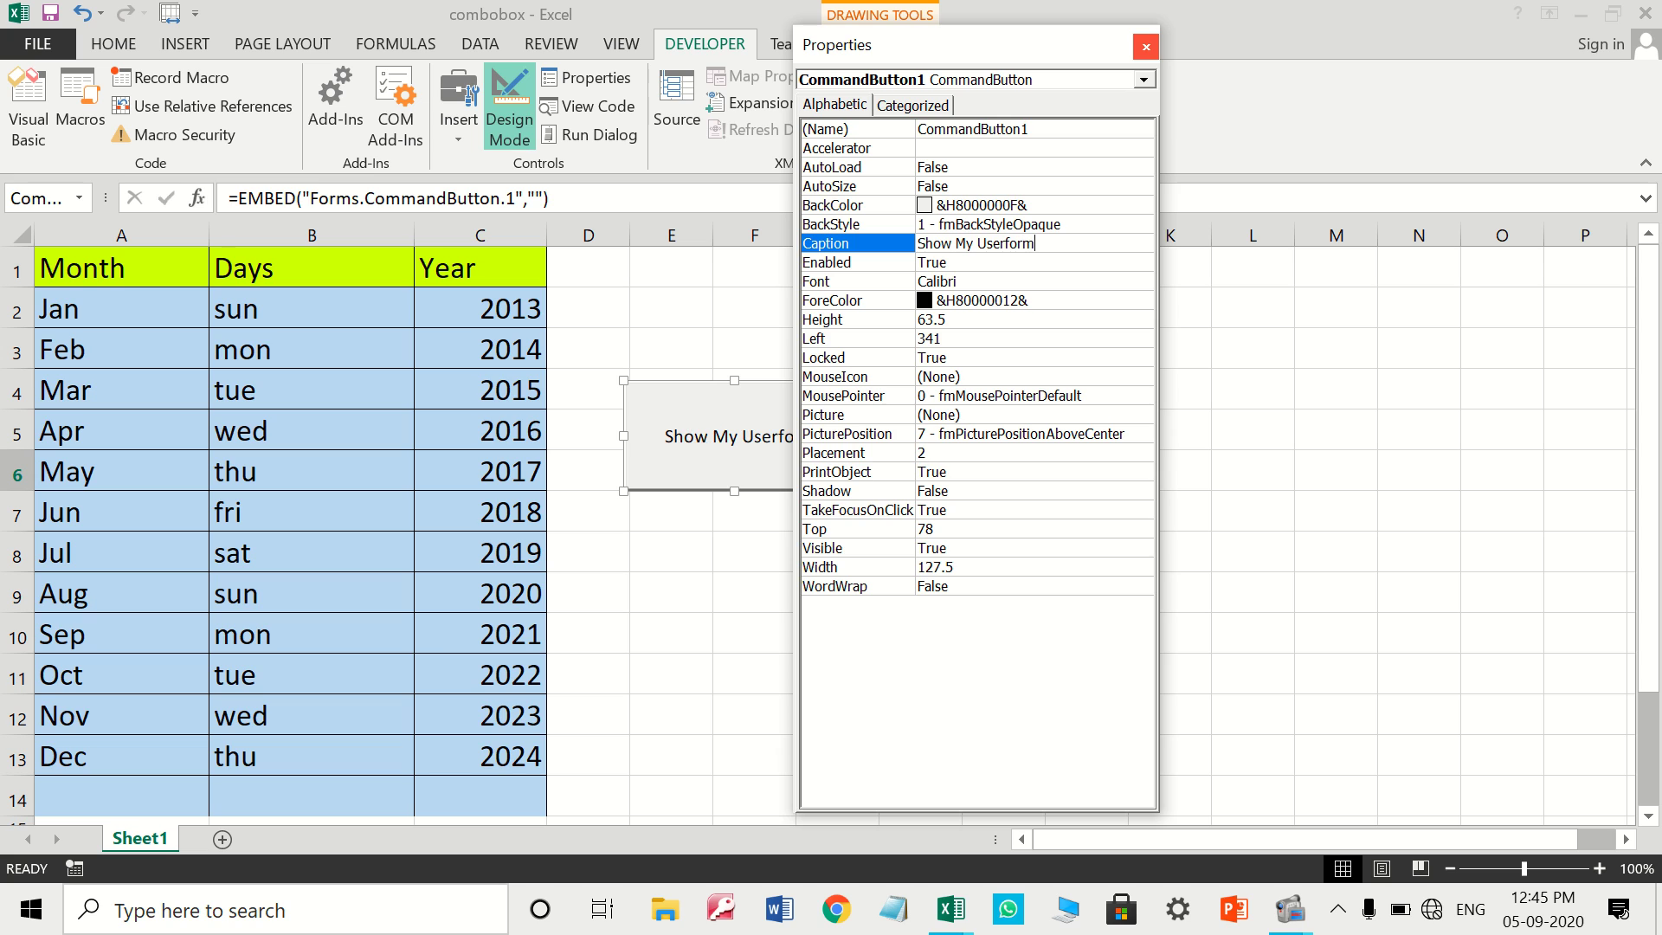
pyautogui.click(1145, 46)
# Leave Design Mode, test the sheet button, and close the combobox form
pyautogui.click(1253, 511)
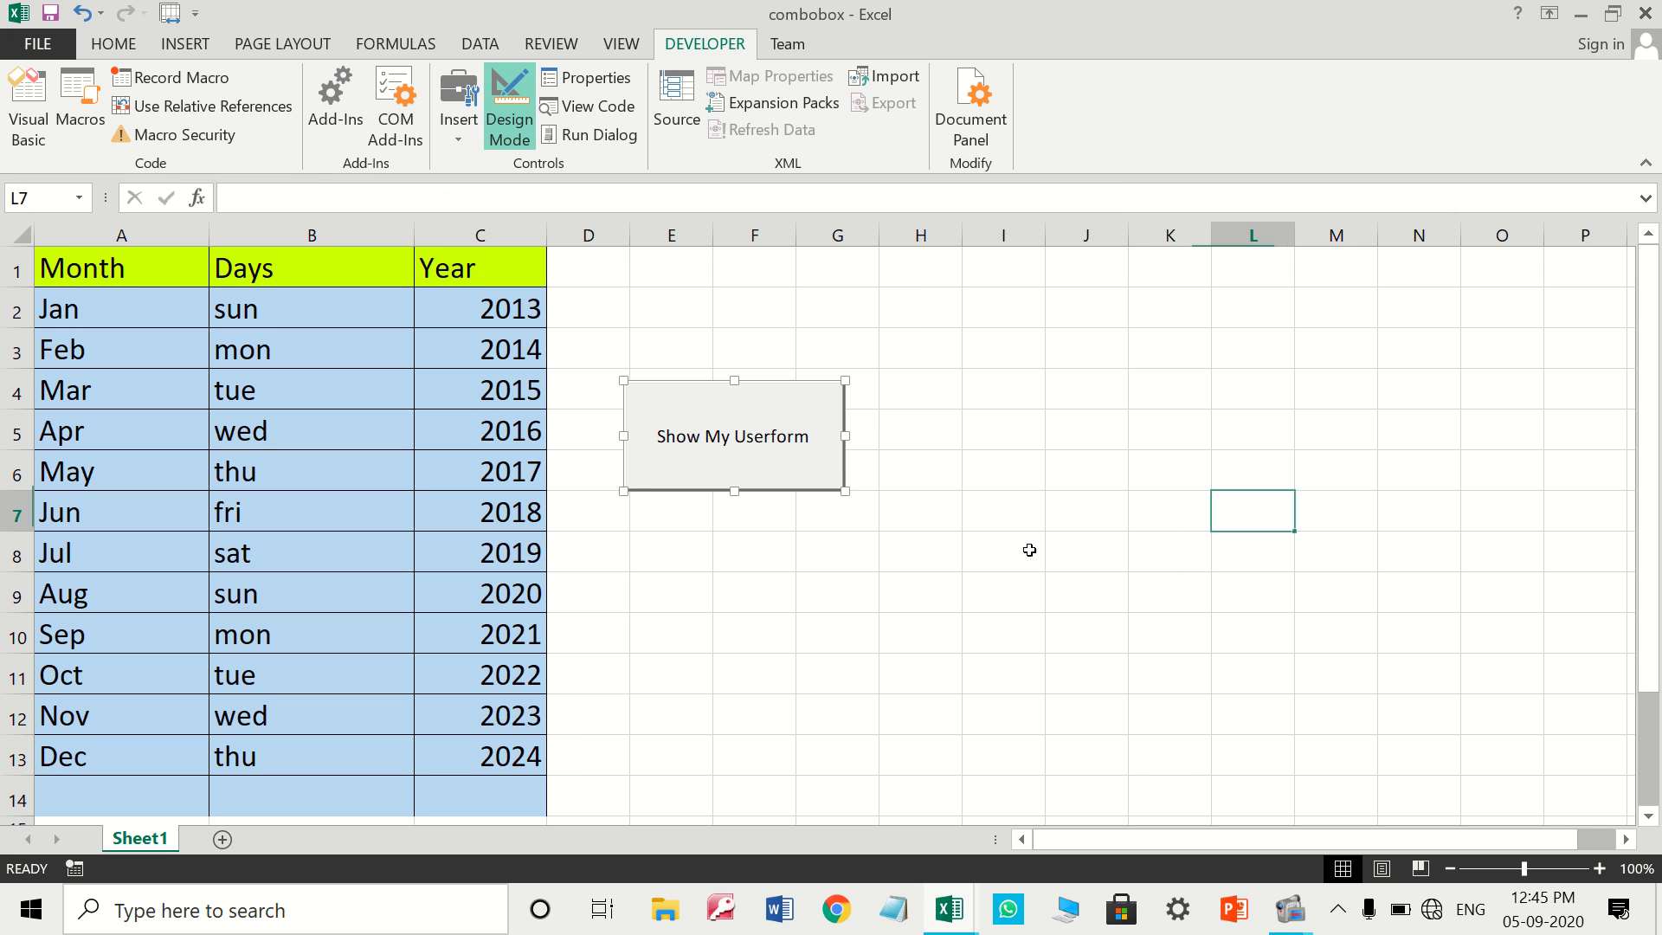
pyautogui.click(514, 119)
pyautogui.click(730, 459)
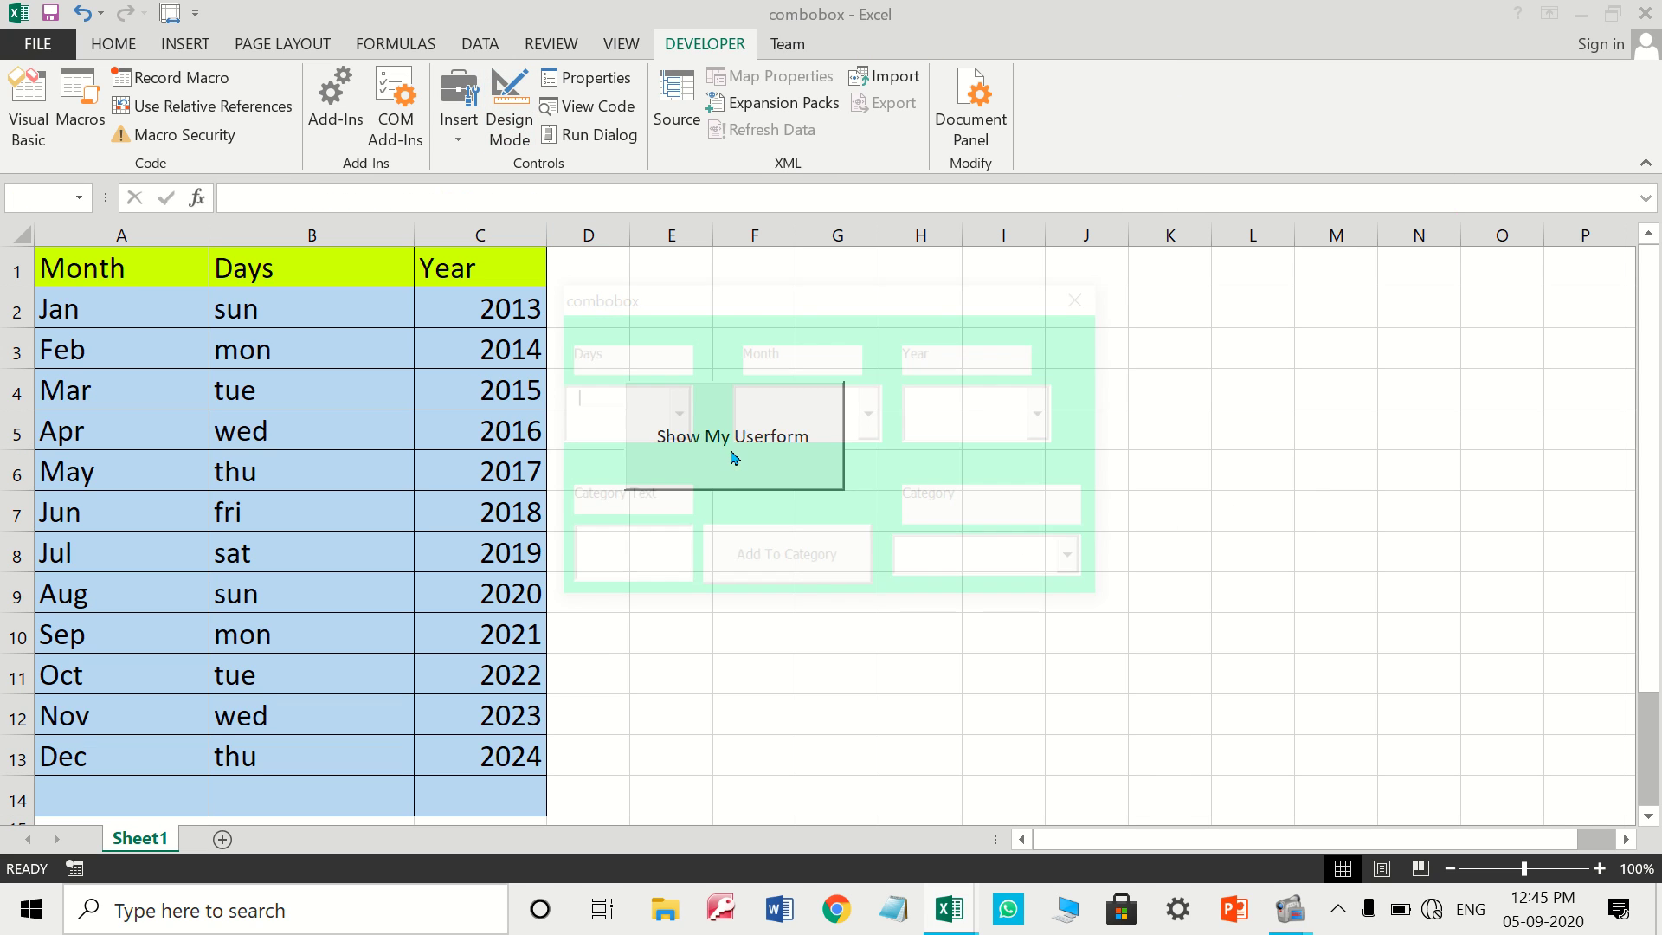
pyautogui.click(1086, 295)
# Rewrite the button's Click code line as combobox.Show
pyautogui.click(510, 108)
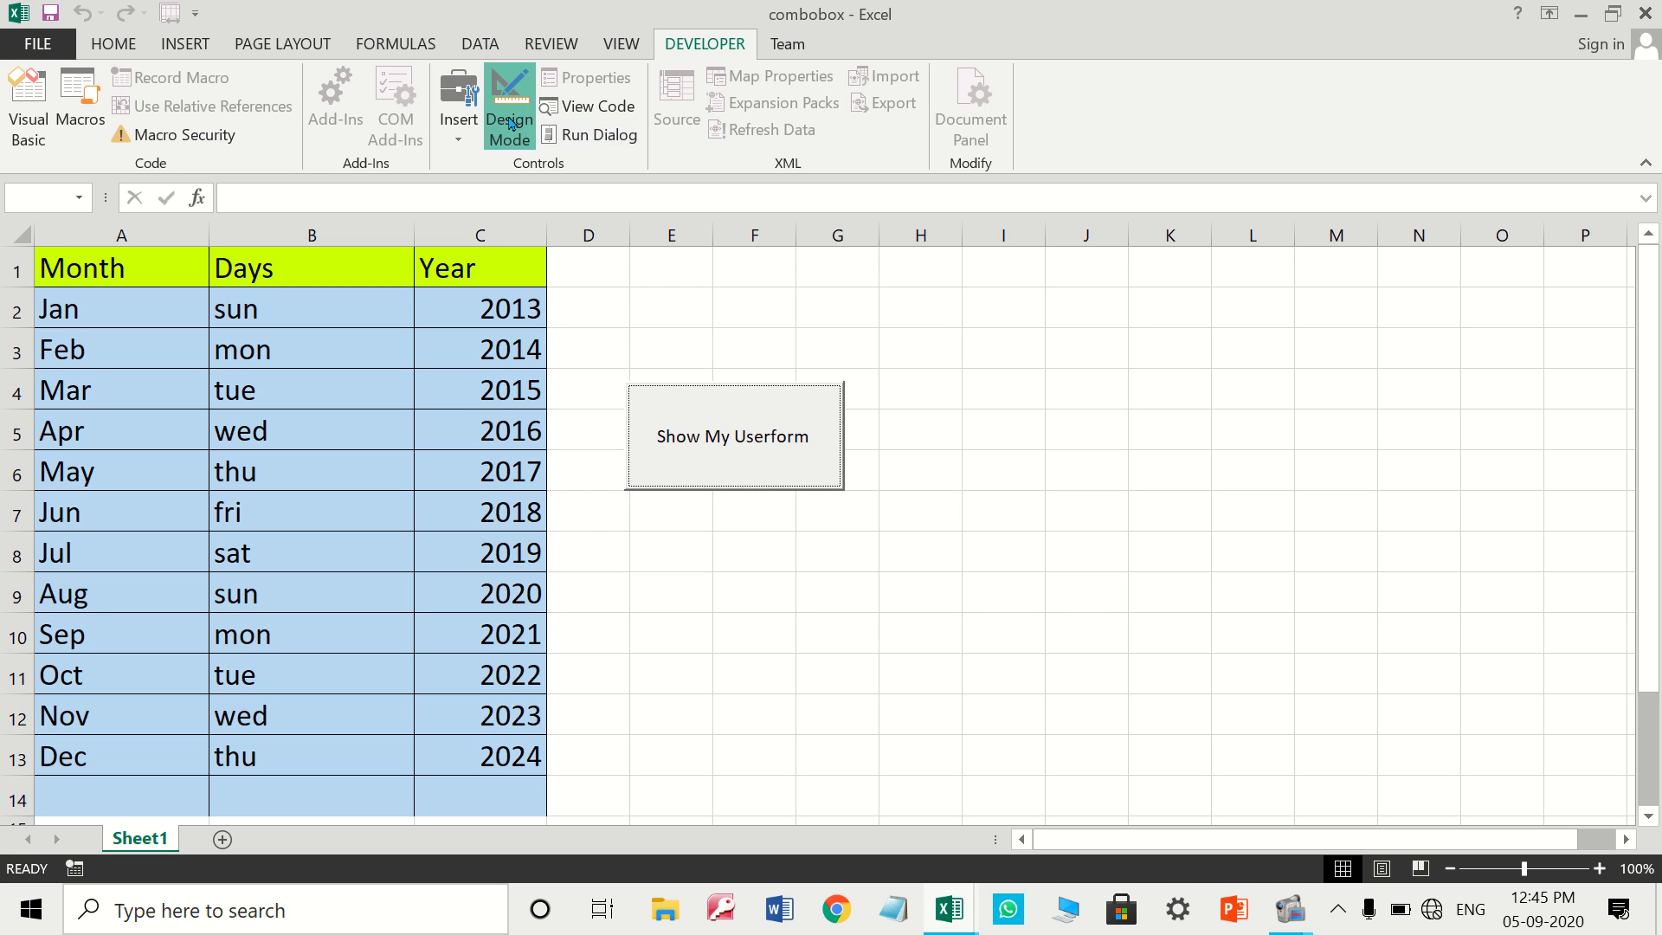
pyautogui.doubleClick(697, 440)
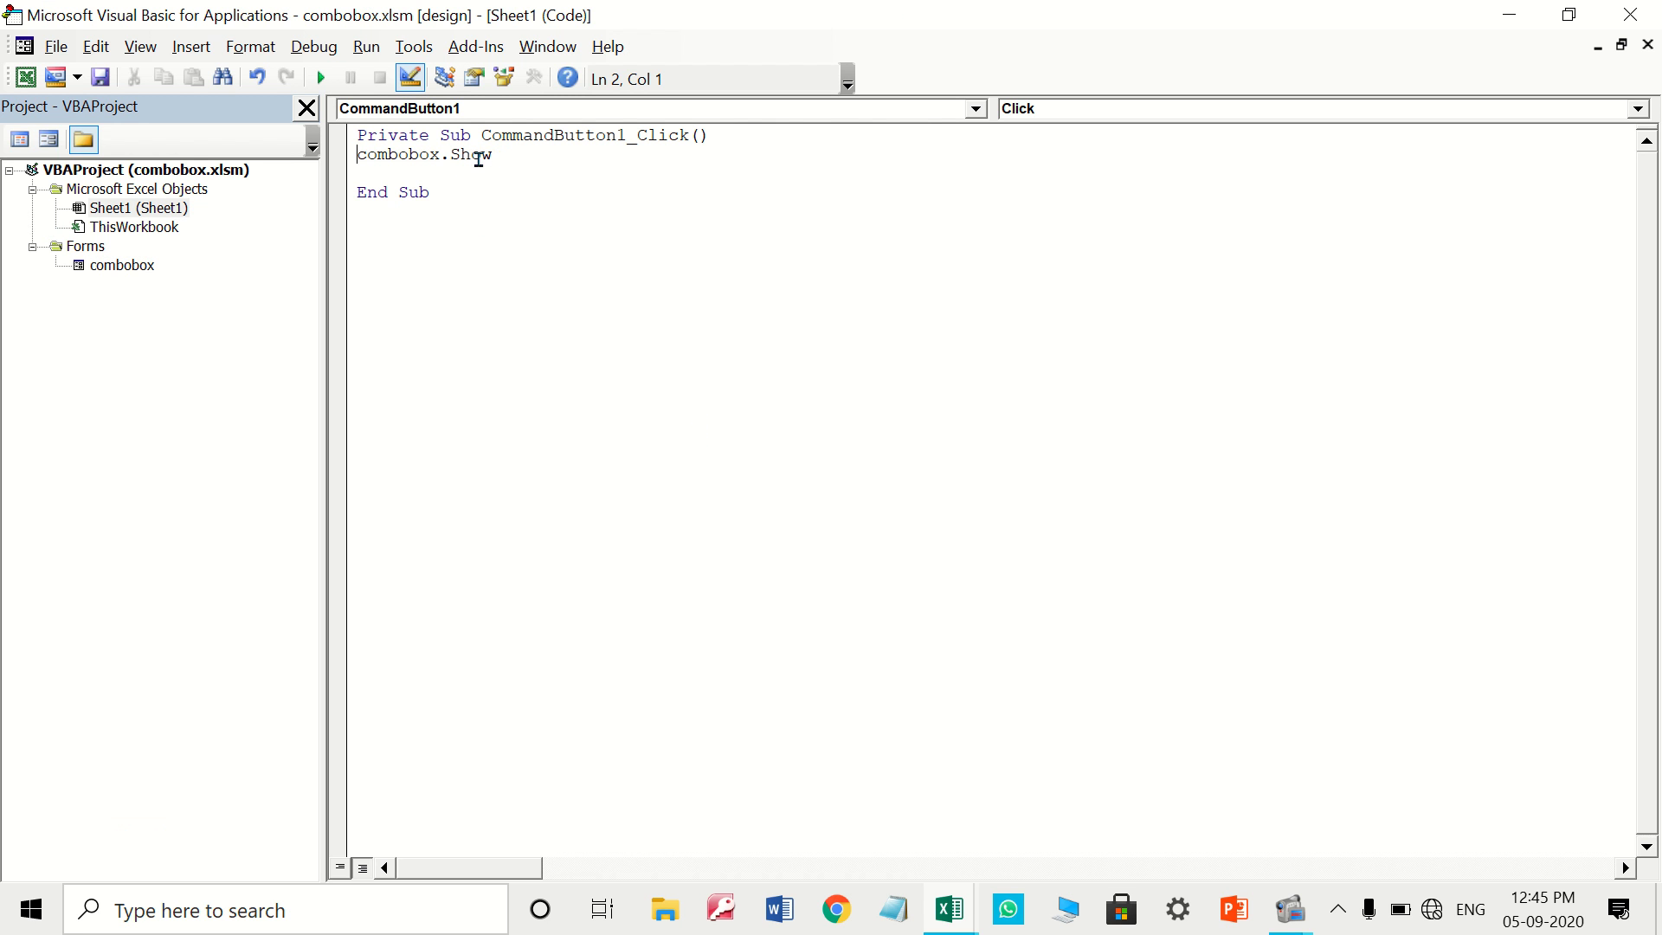
pyautogui.moveTo(489, 166); pyautogui.dragTo(357, 154)
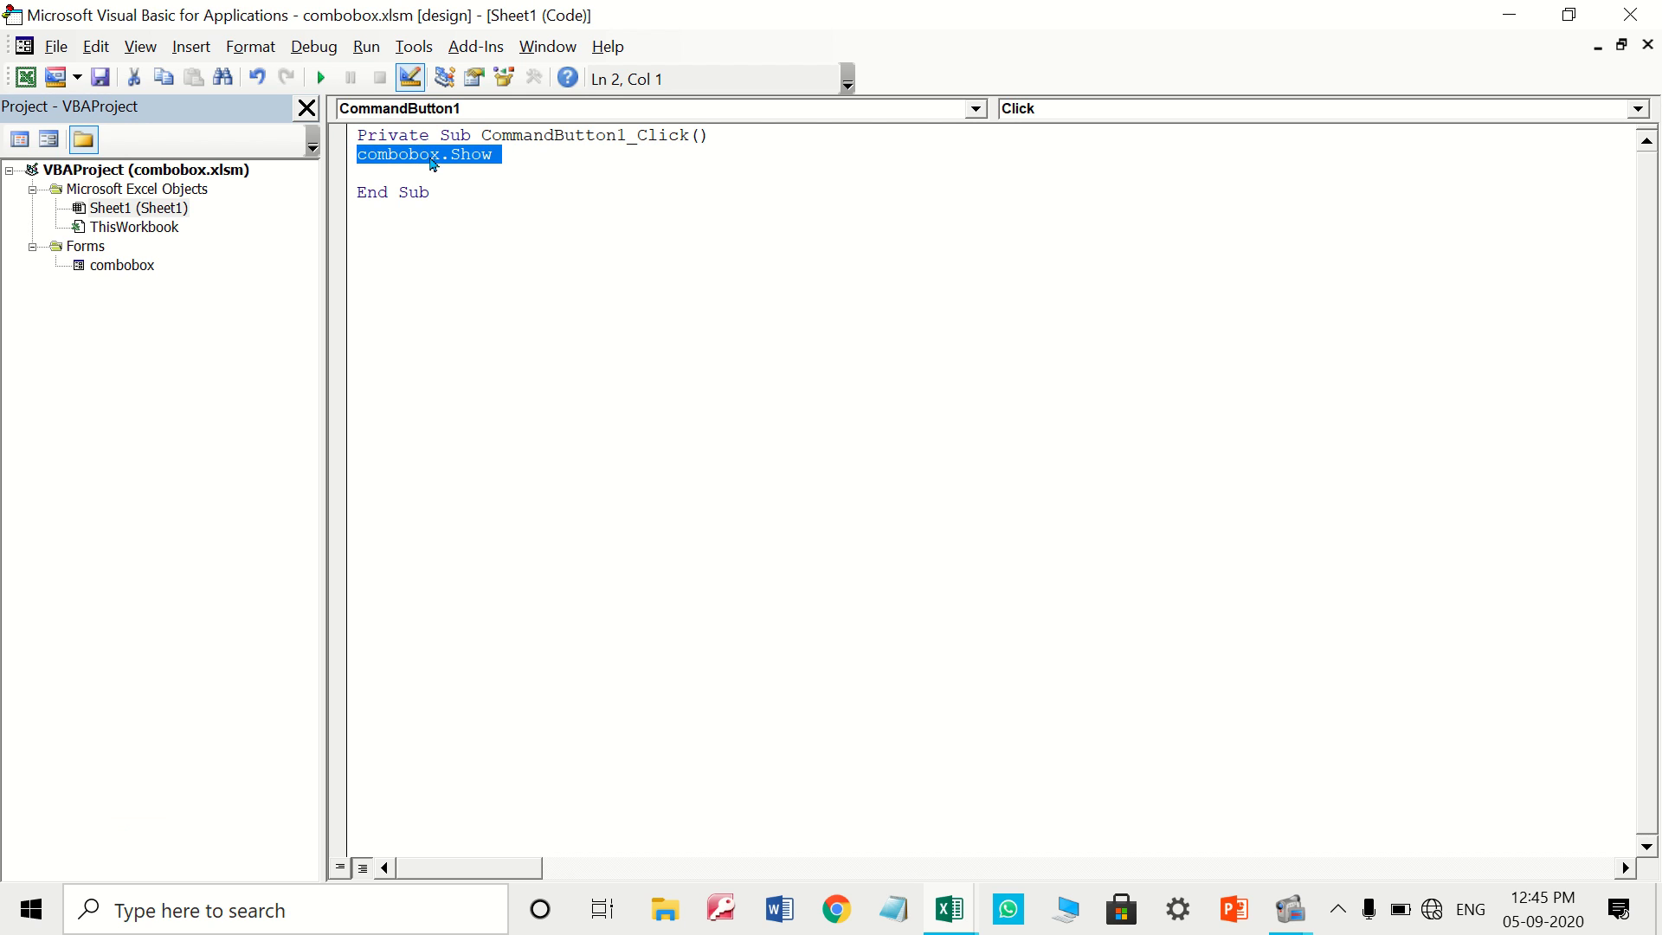
pyautogui.press('Delete')
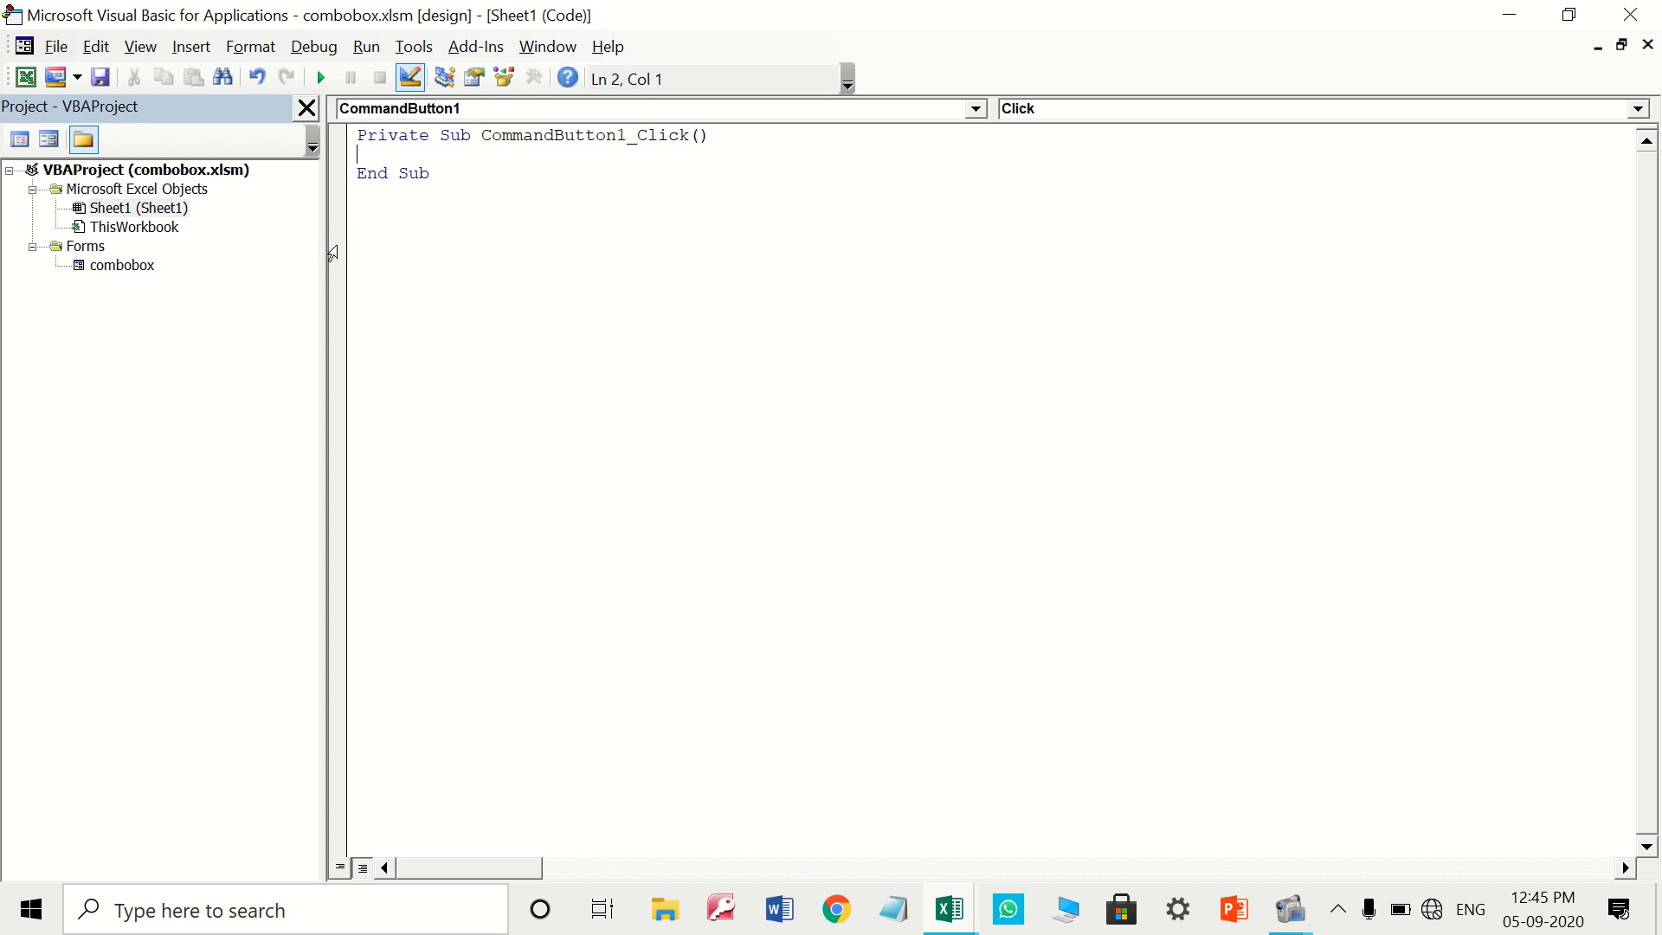
pyautogui.write('combobo')
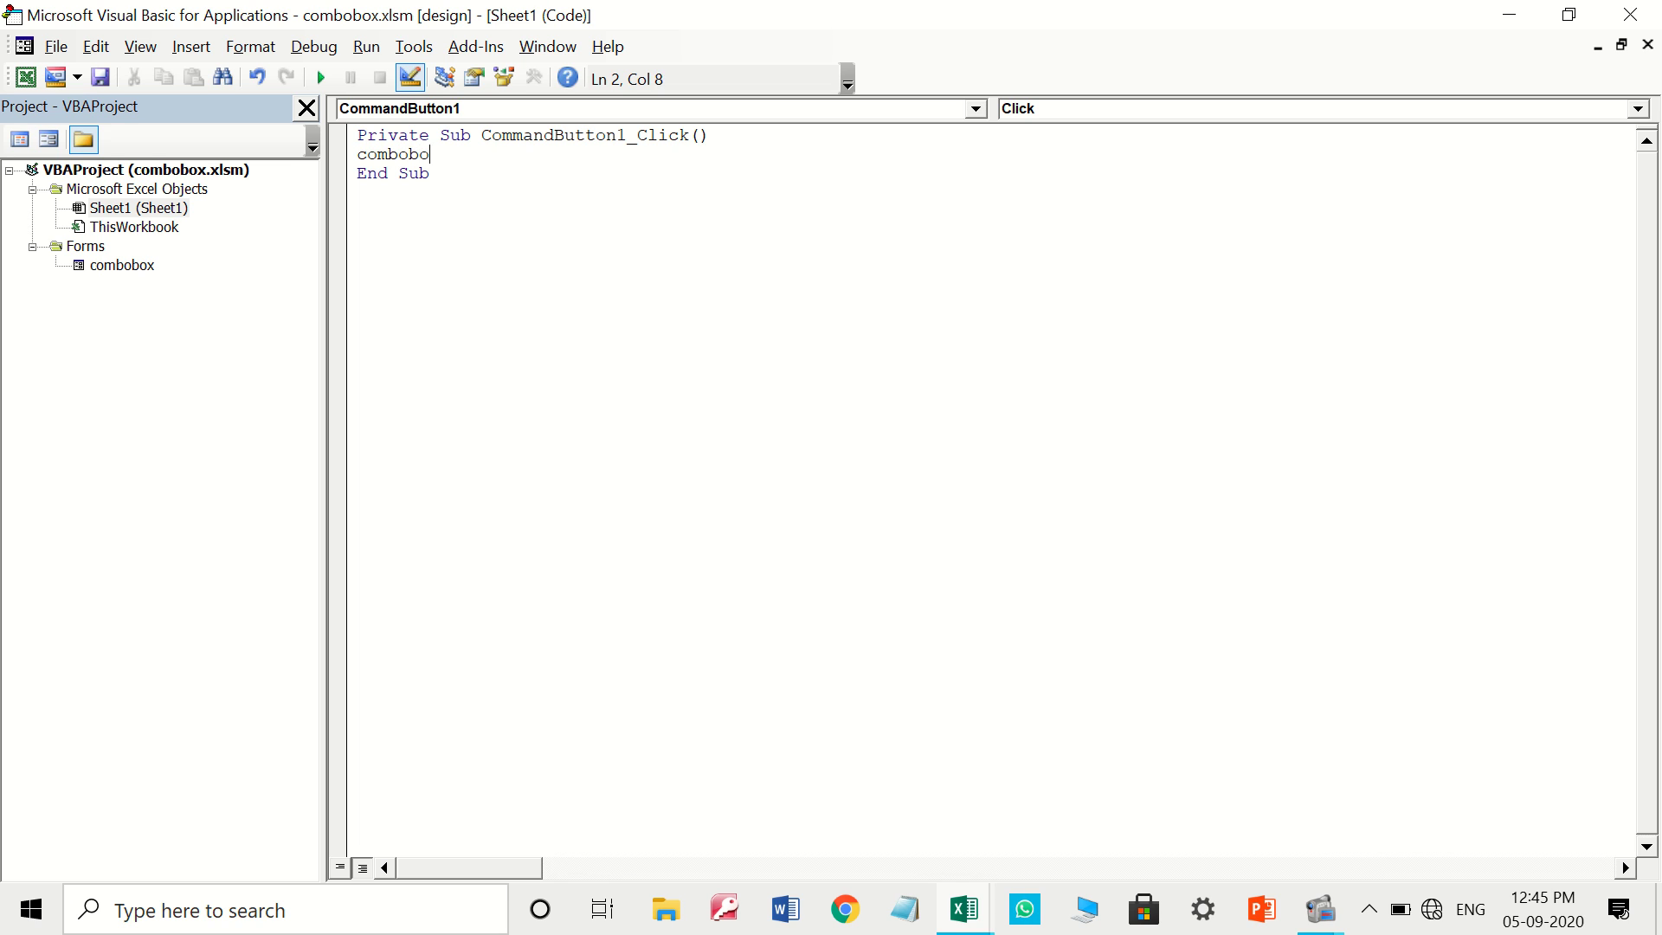
pyautogui.write('x.sh')
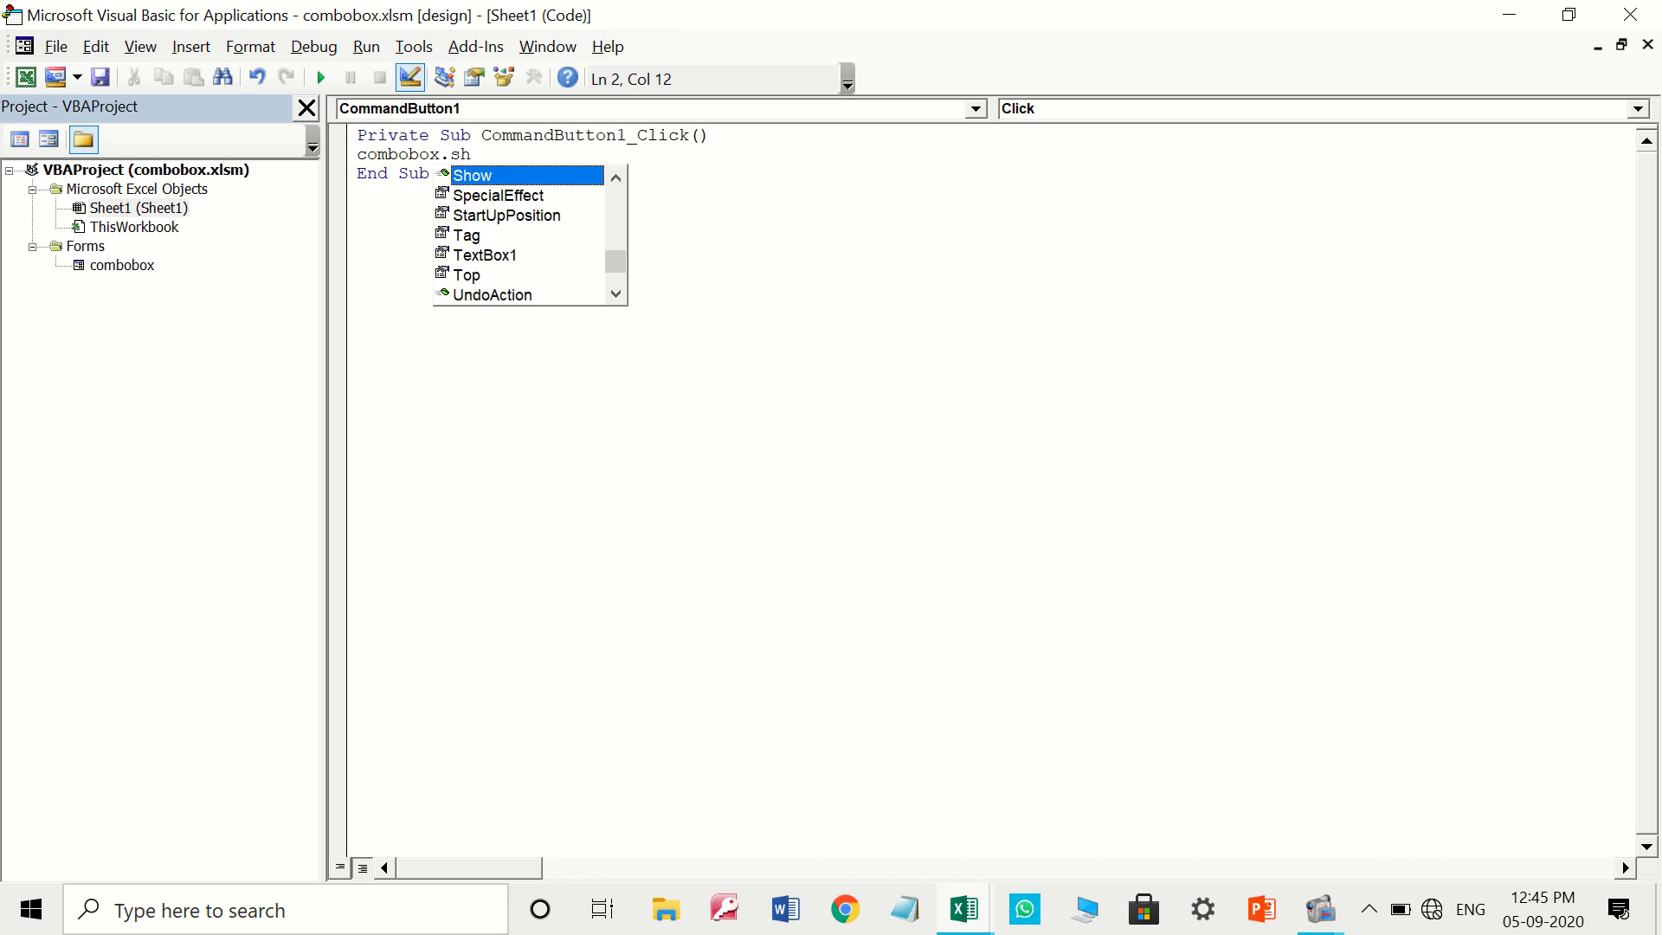
pyautogui.press('Tab')
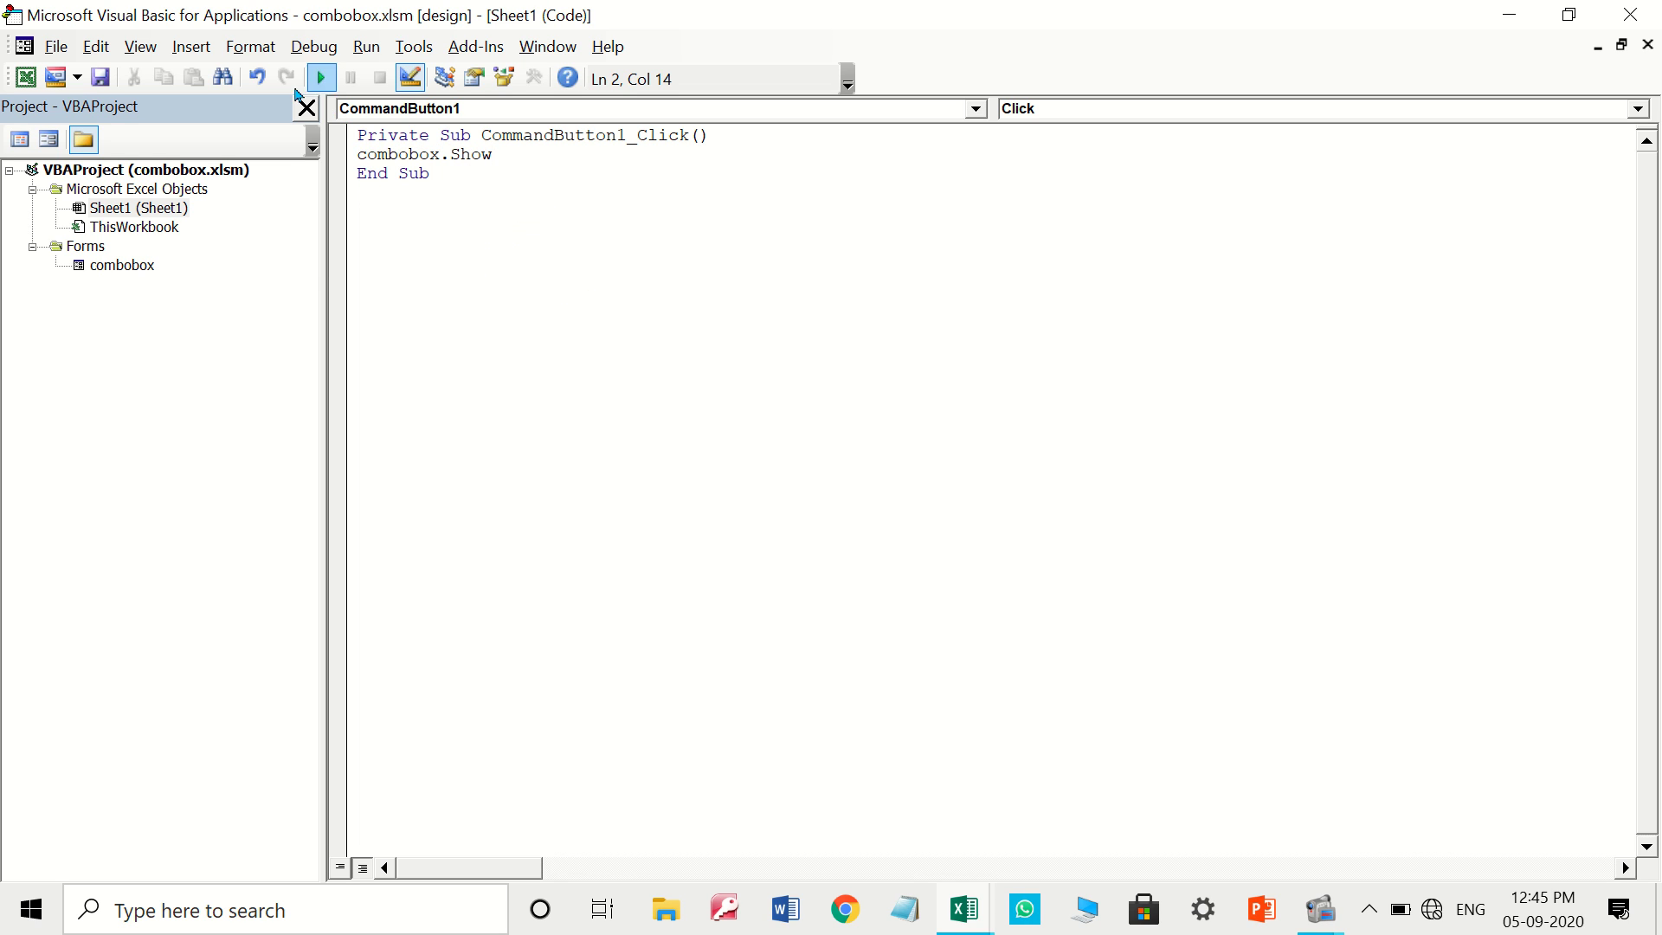
# Test the button again in Excel, try the Year box, and close the form
pyautogui.click(26, 77)
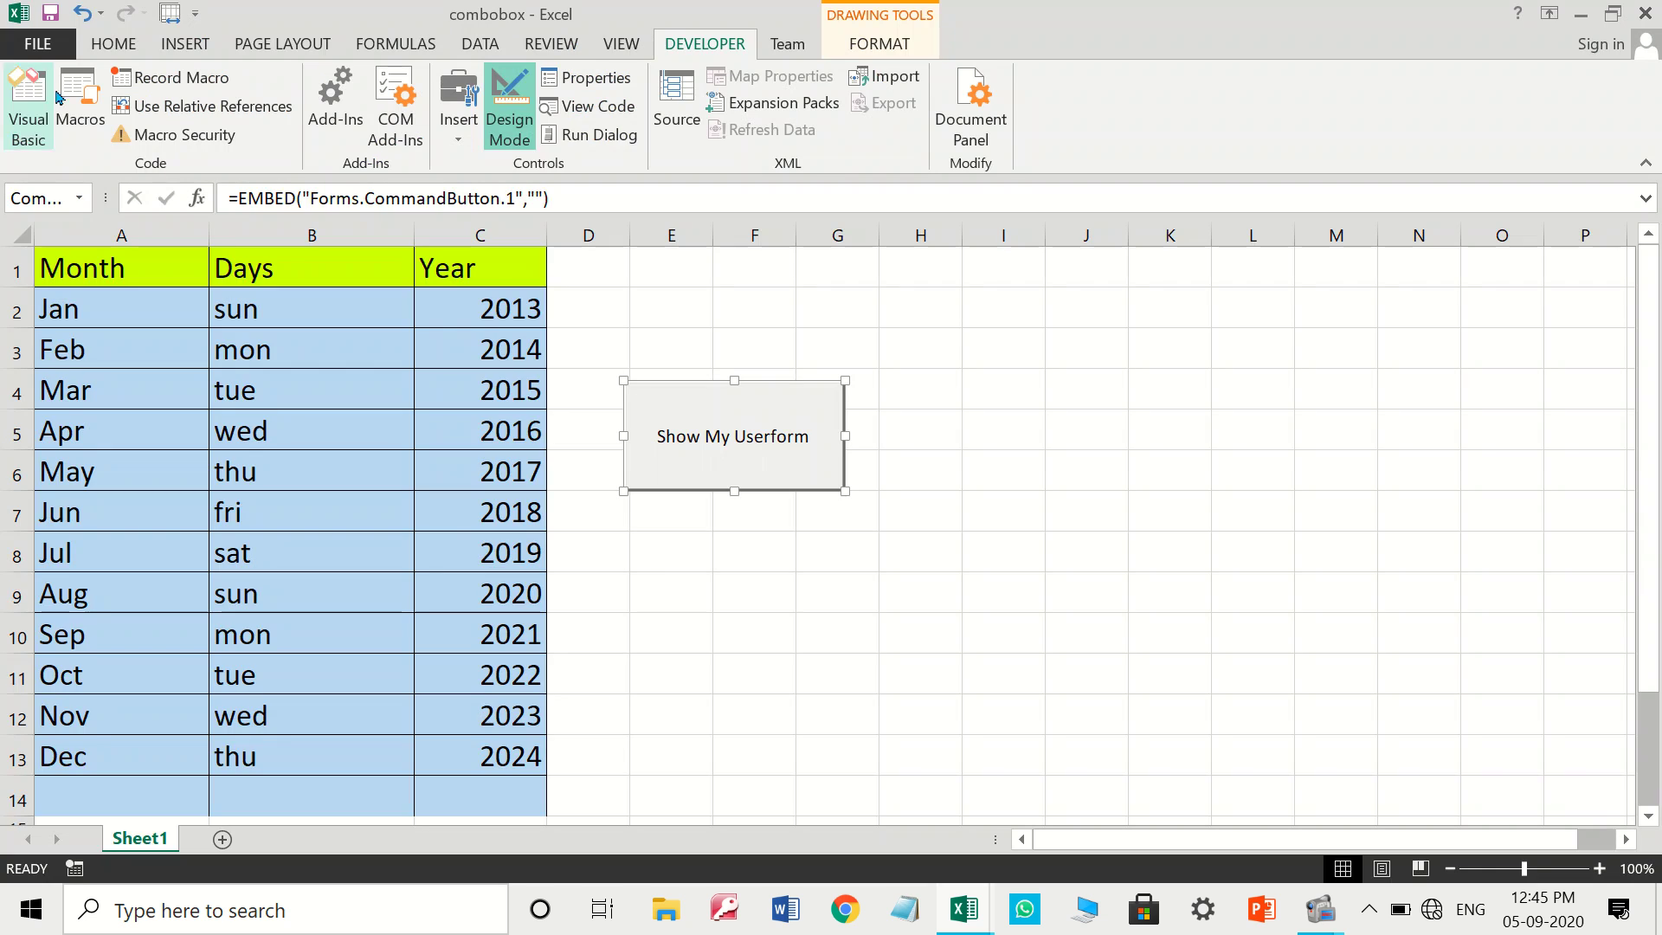
pyautogui.click(510, 104)
pyautogui.click(751, 459)
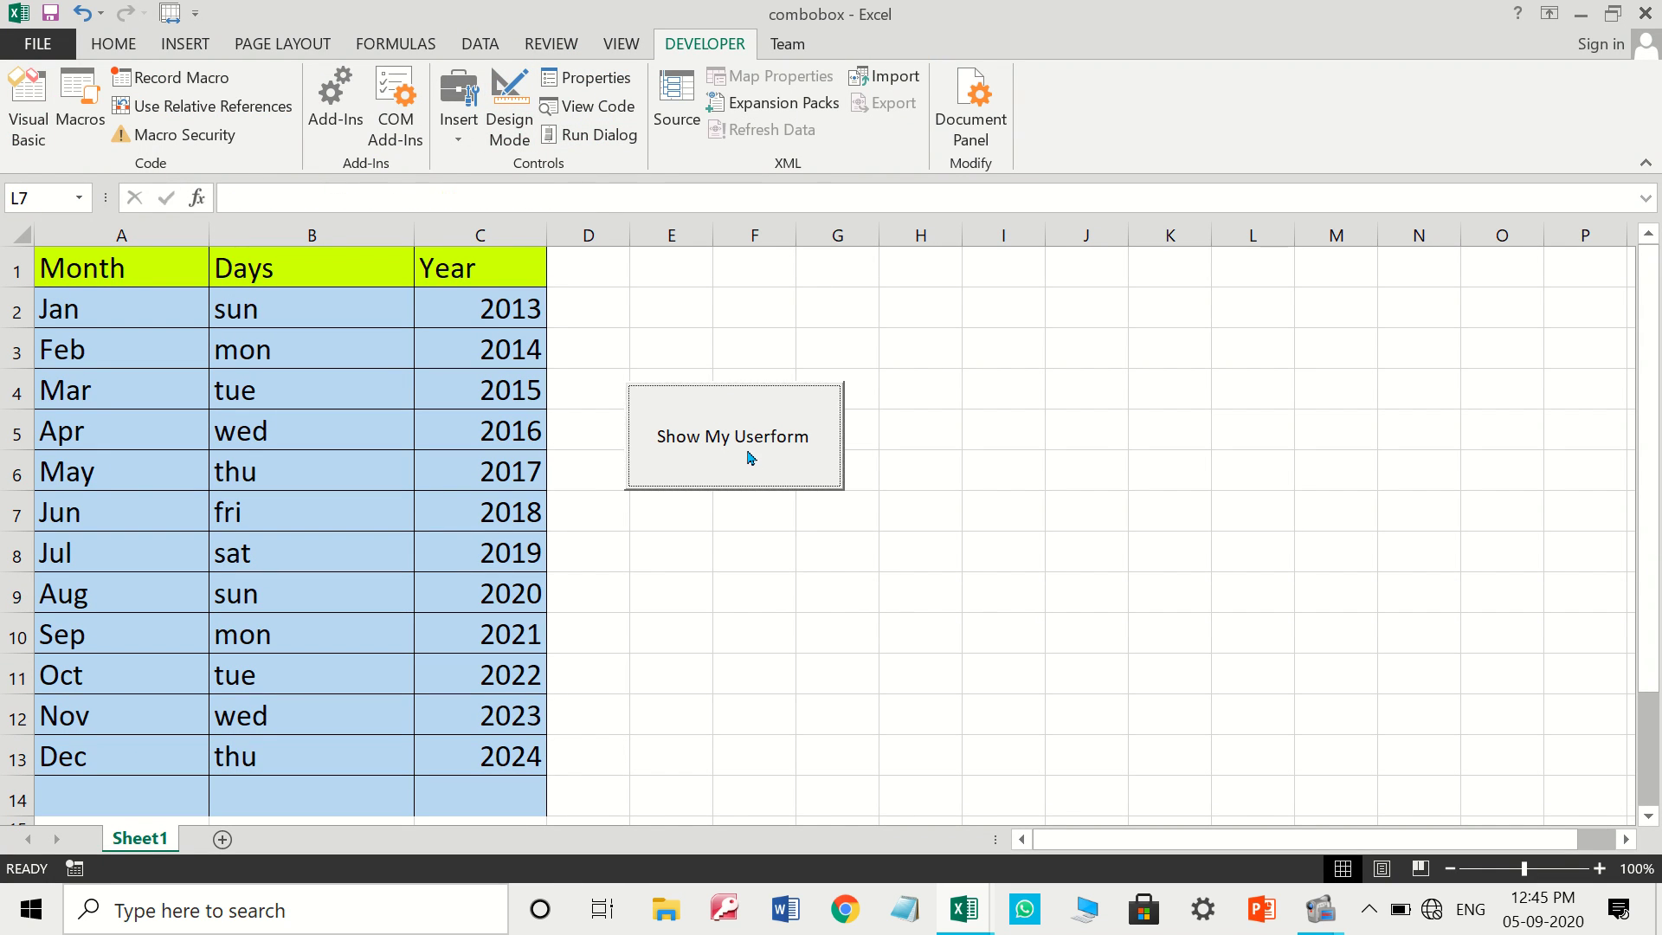
pyautogui.moveTo(764, 301); pyautogui.dragTo(705, 232)
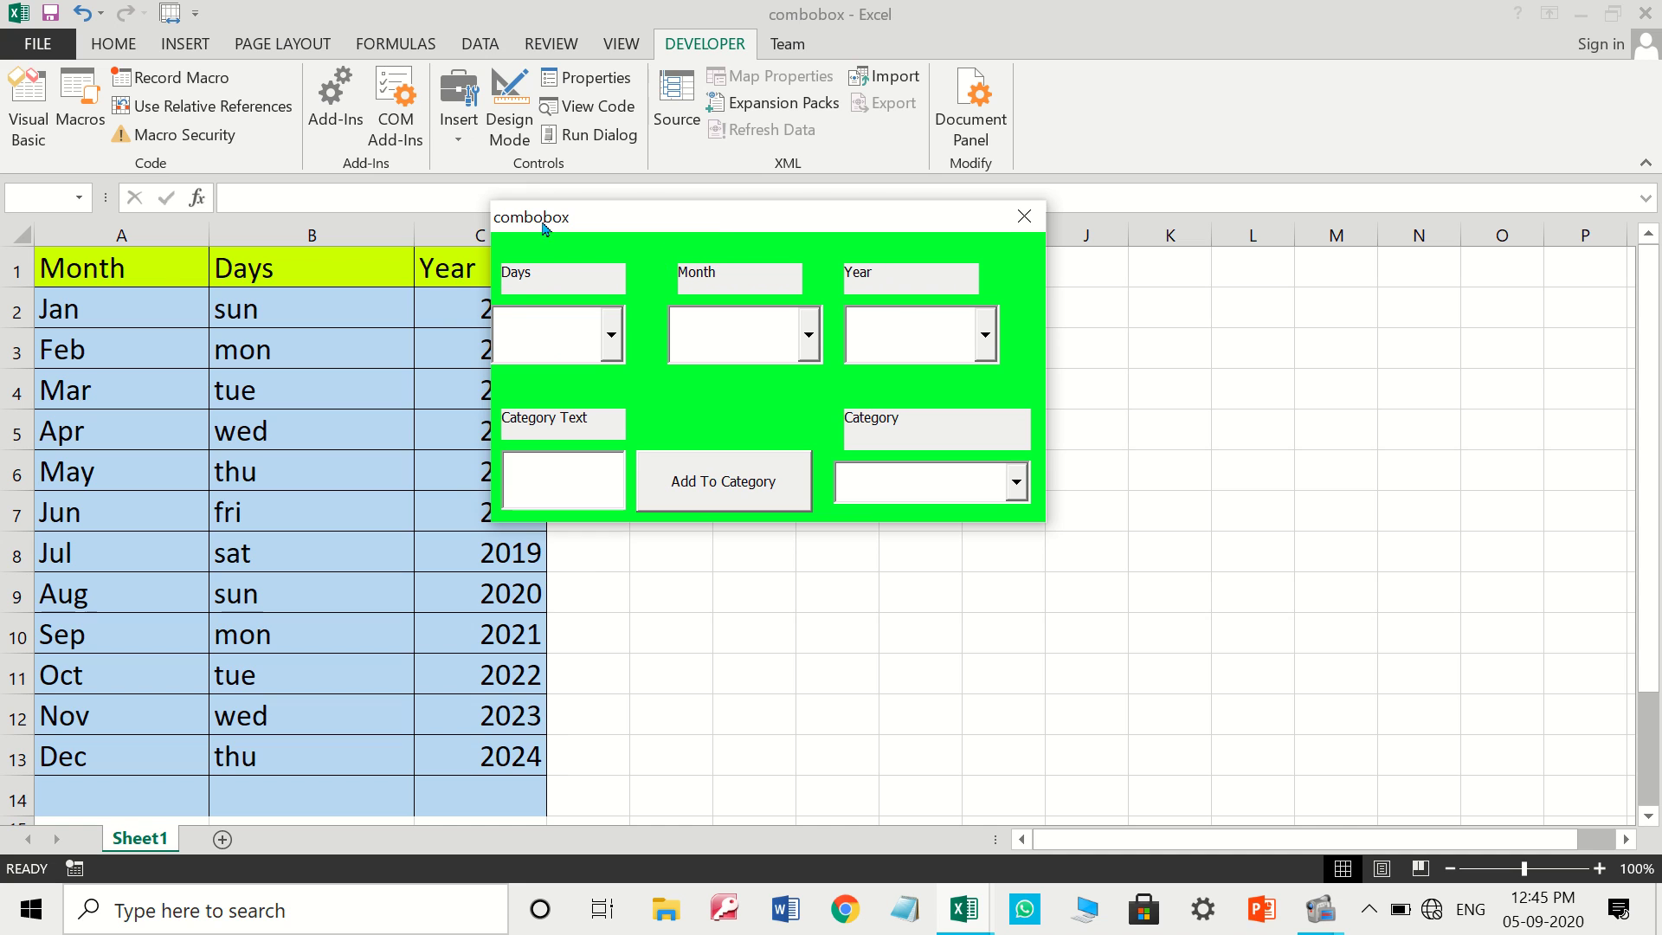
pyautogui.click(993, 351)
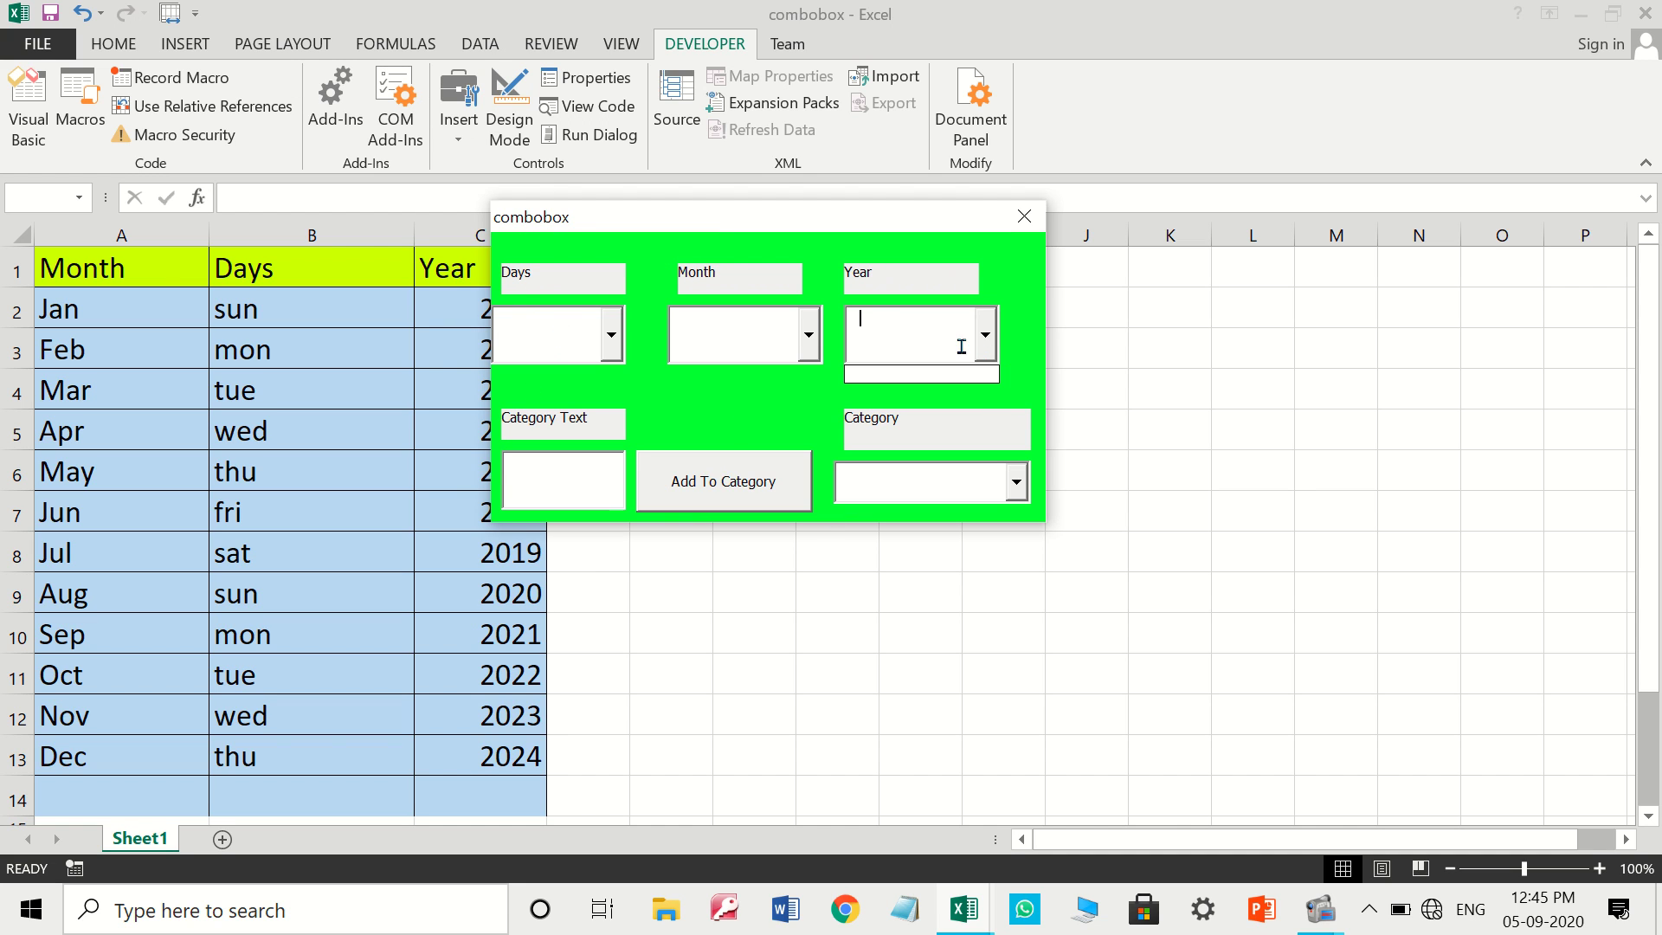
pyautogui.click(1024, 216)
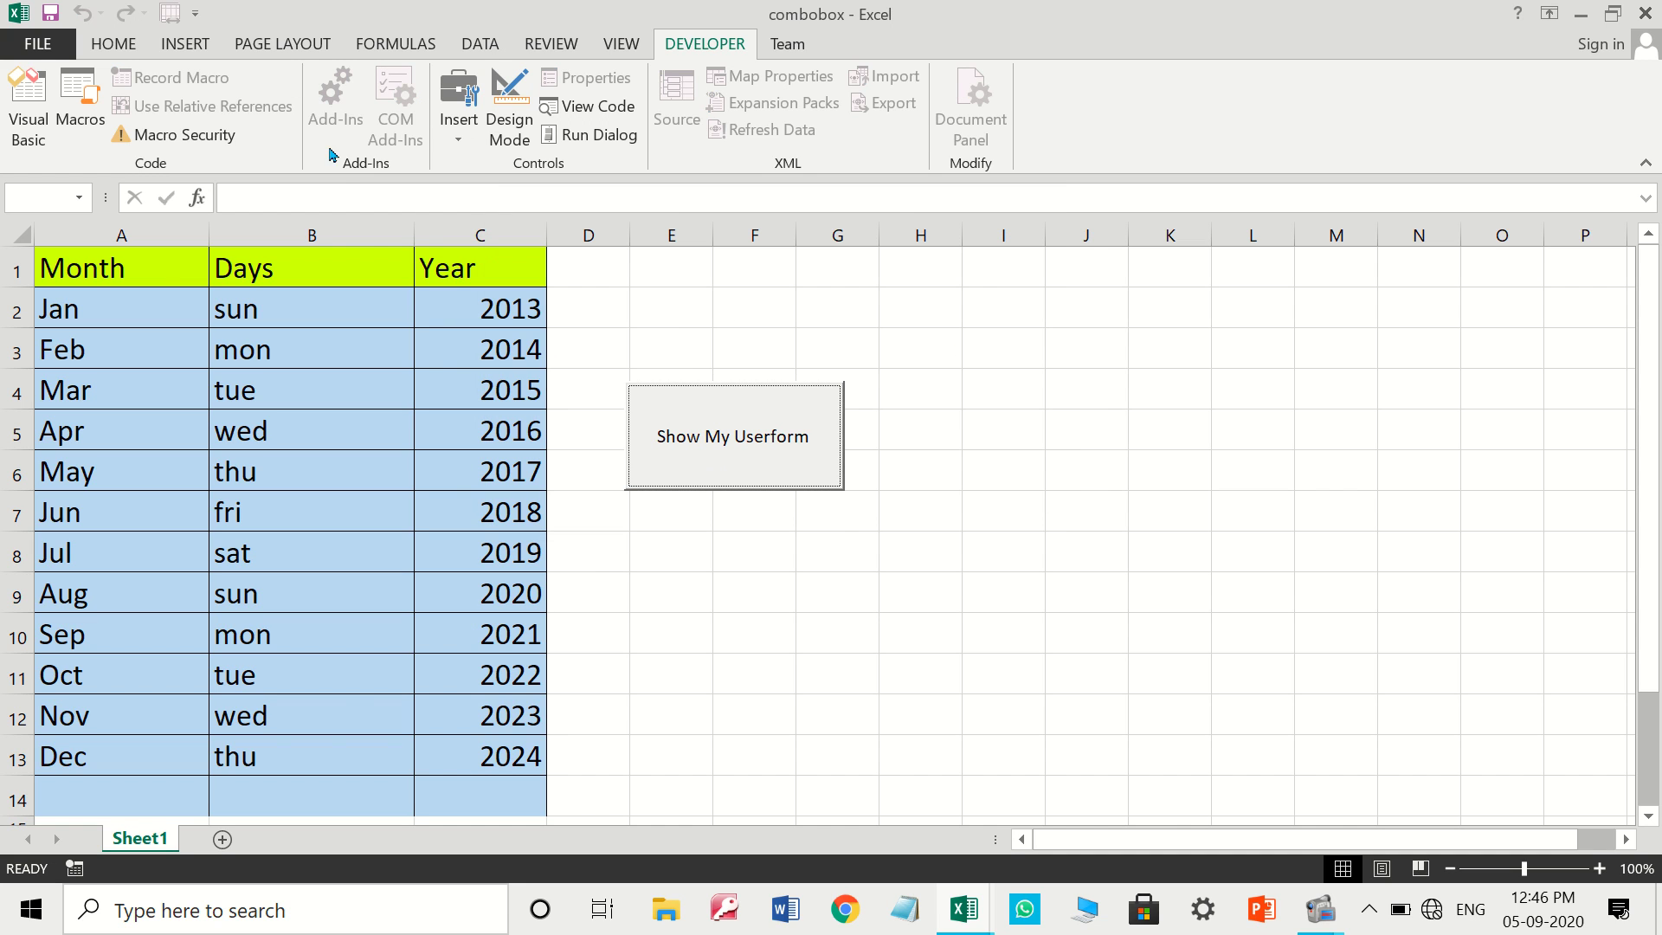
pyautogui.click(31, 108)
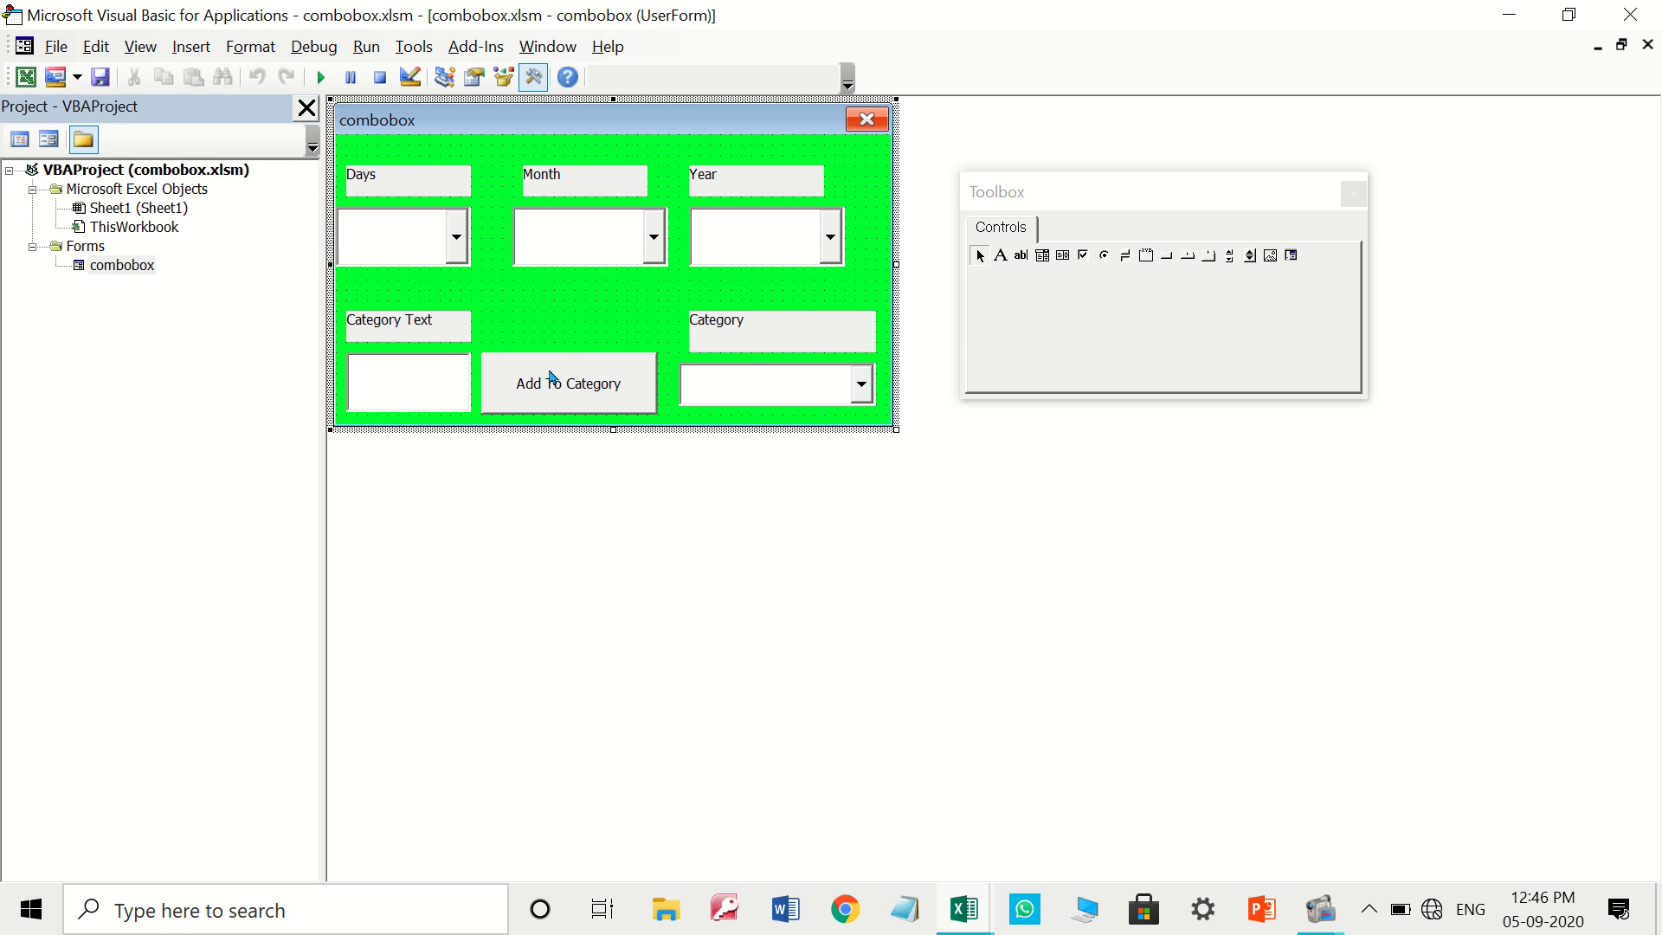
# Replace the form's UserForm_Click stub with an empty UserForm_Activate procedure containing a blank line
pyautogui.doubleClick(581, 304)
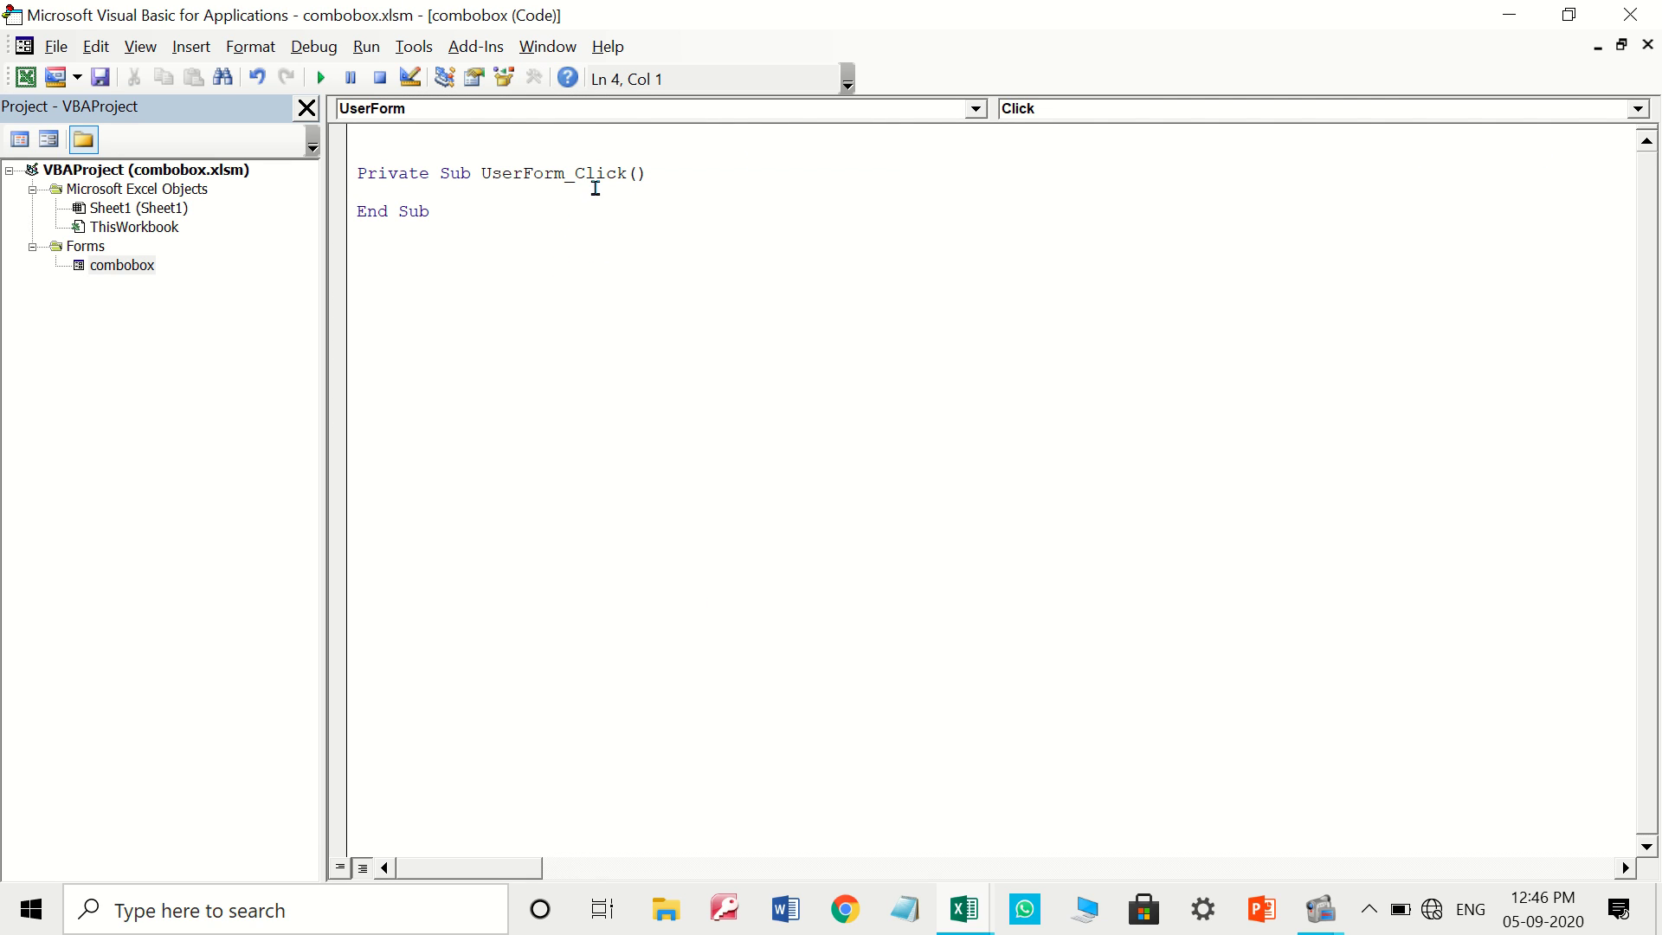
pyautogui.click(1638, 108)
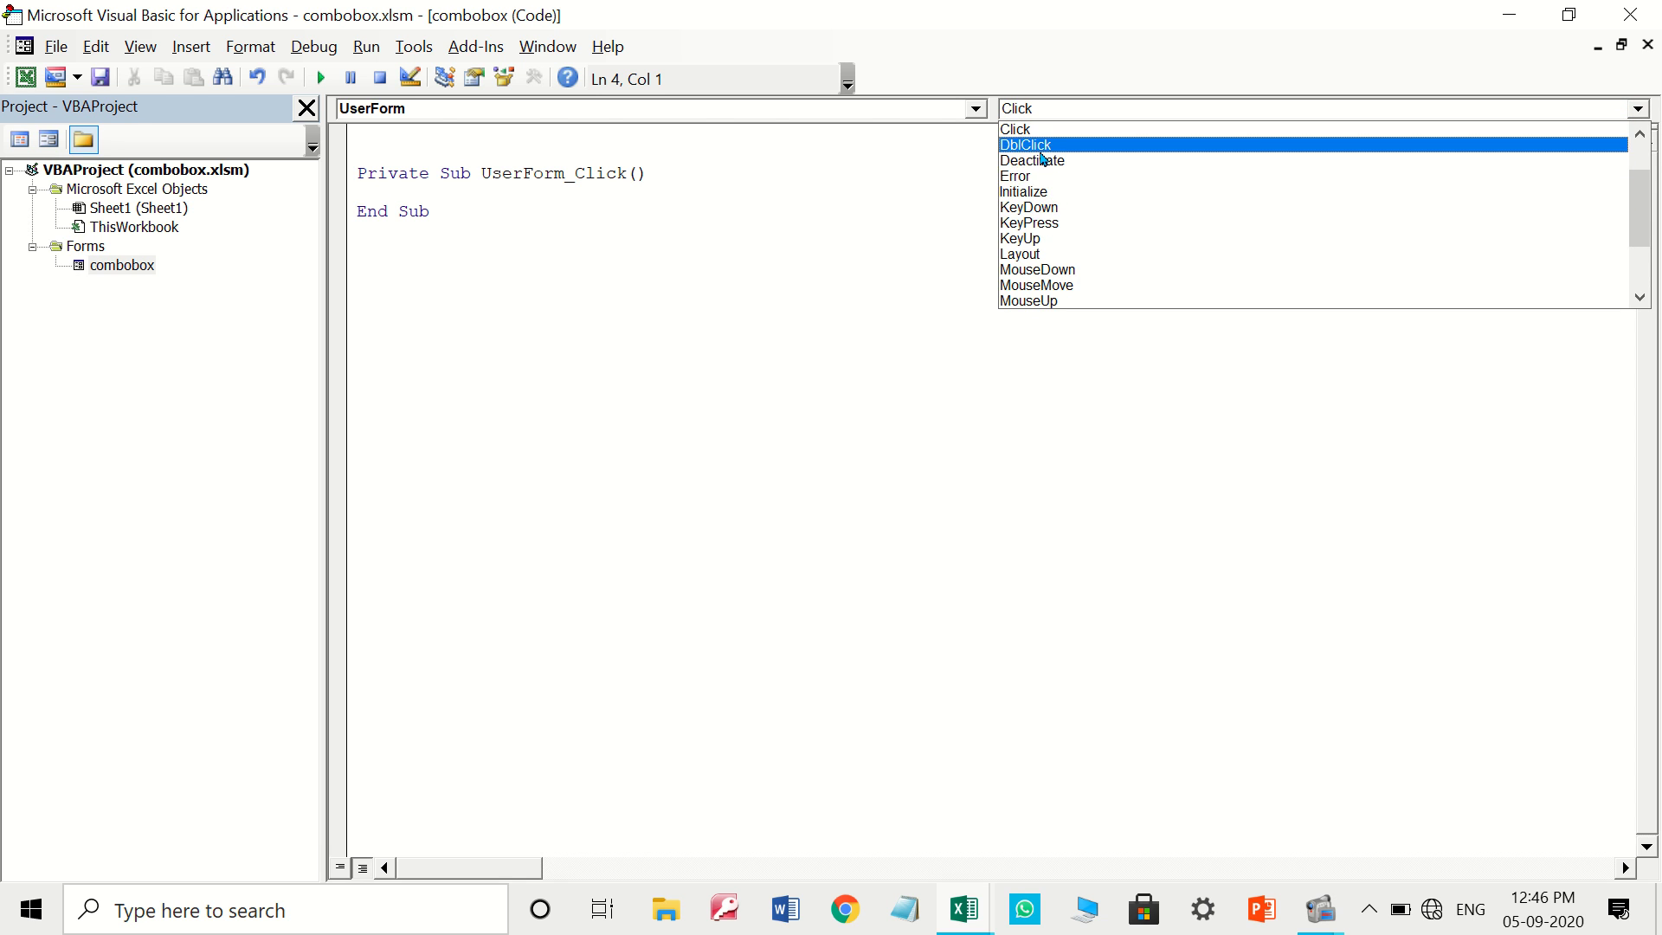
pyautogui.scroll(1, 1333, 277)
pyautogui.scroll(2, 1332, 260)
pyautogui.click(1059, 132)
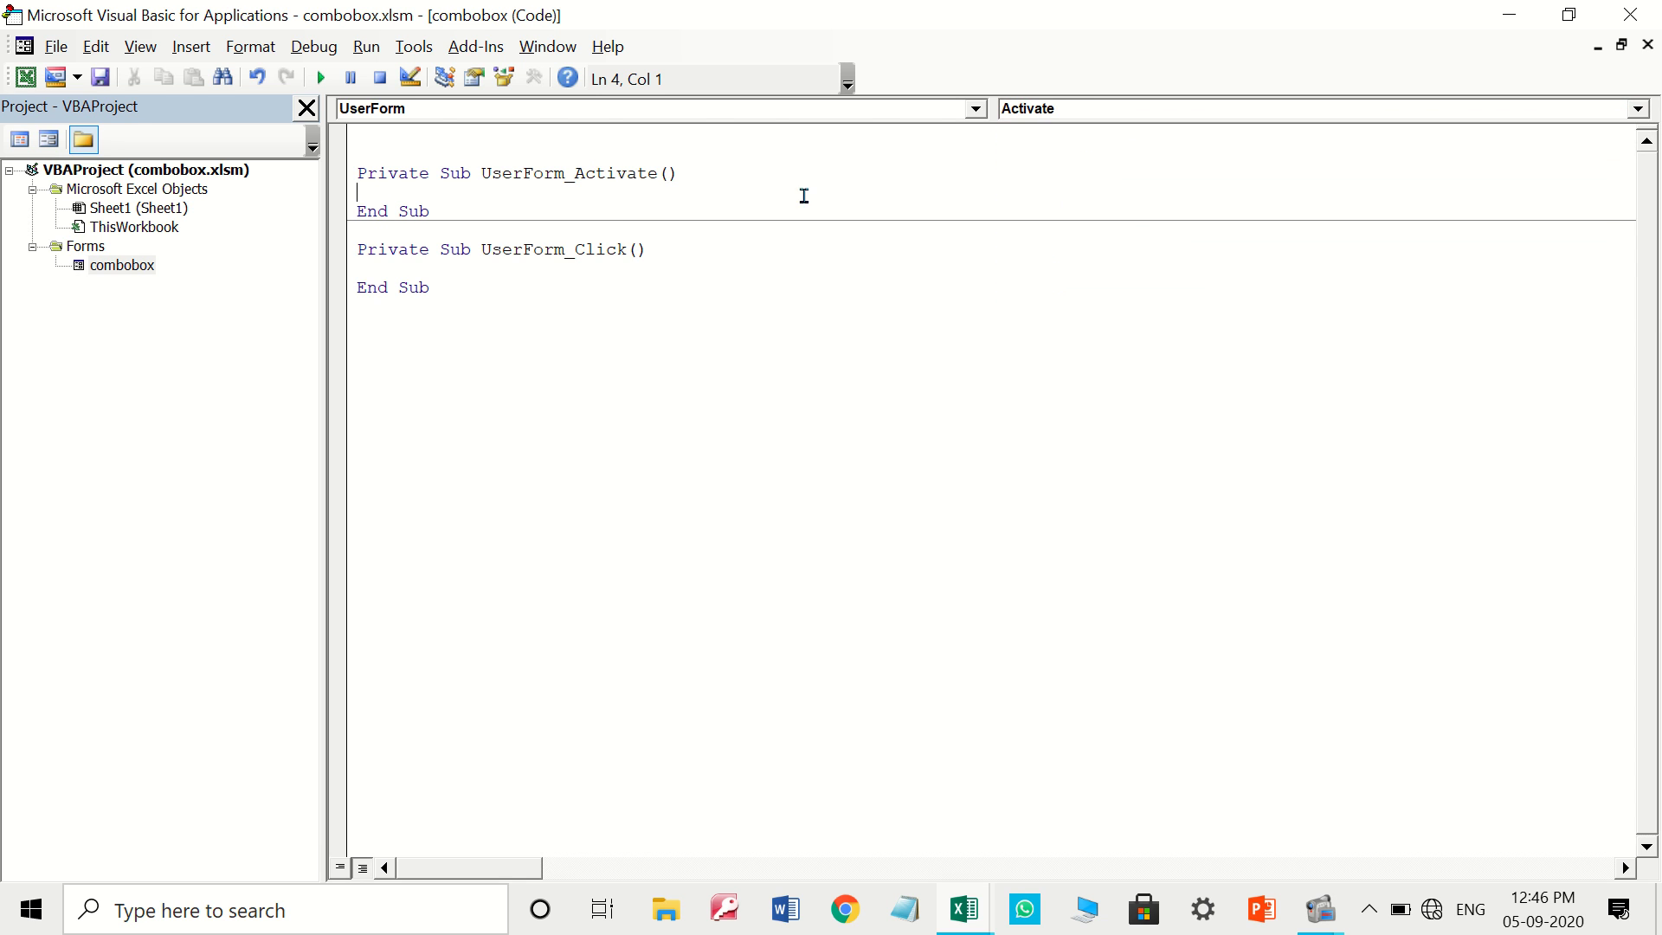
pyautogui.moveTo(649, 249)
pyautogui.mouseDown()
pyautogui.moveTo(449, 251)
pyautogui.moveTo(419, 282)
pyautogui.moveTo(367, 251)
pyautogui.mouseUp()
pyautogui.press('Delete')
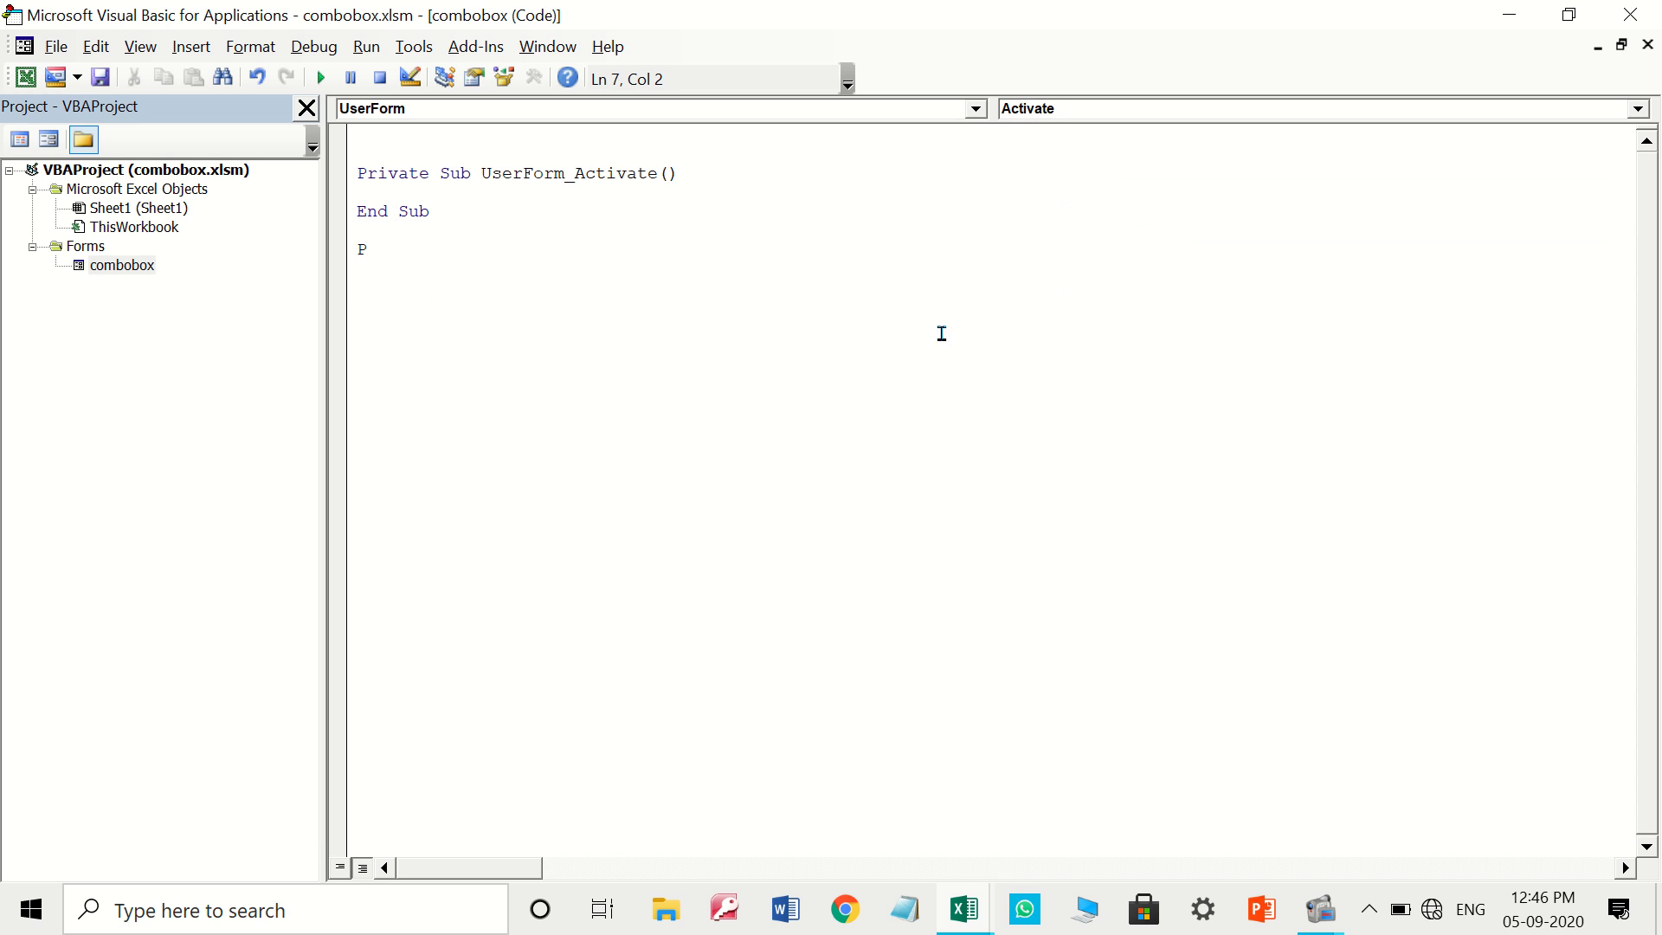
pyautogui.press('BackSpace')
pyautogui.click(682, 172)
pyautogui.press('Return')
pyautogui.click(24, 78)
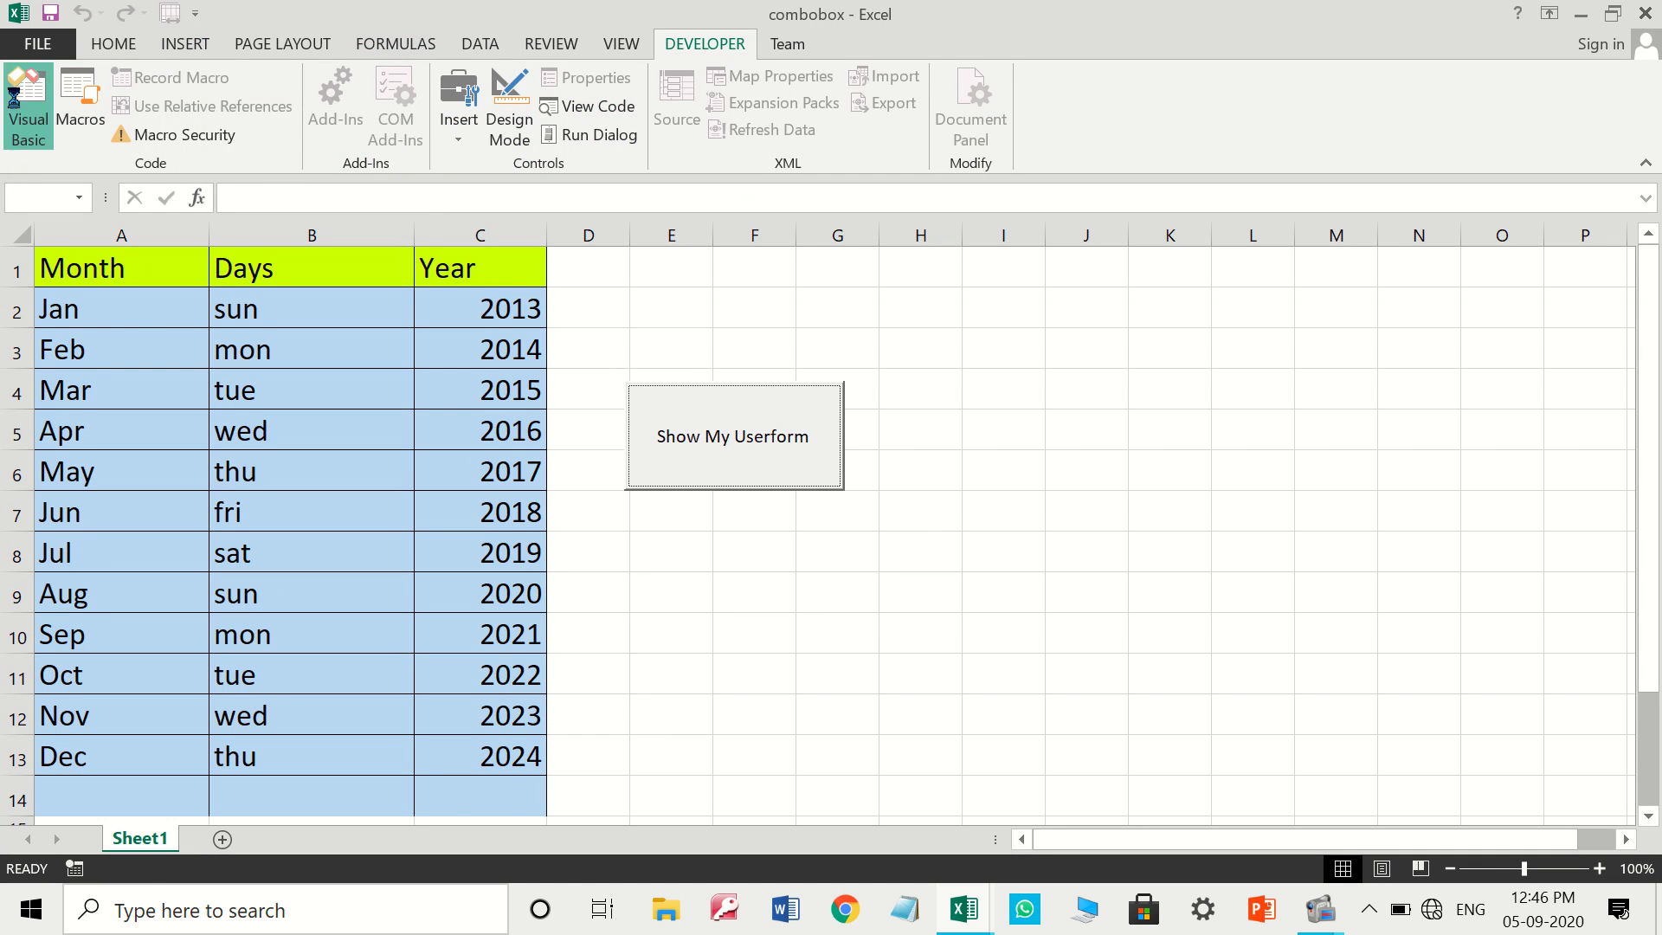
pyautogui.click(13, 95)
pyautogui.doubleClick(122, 264)
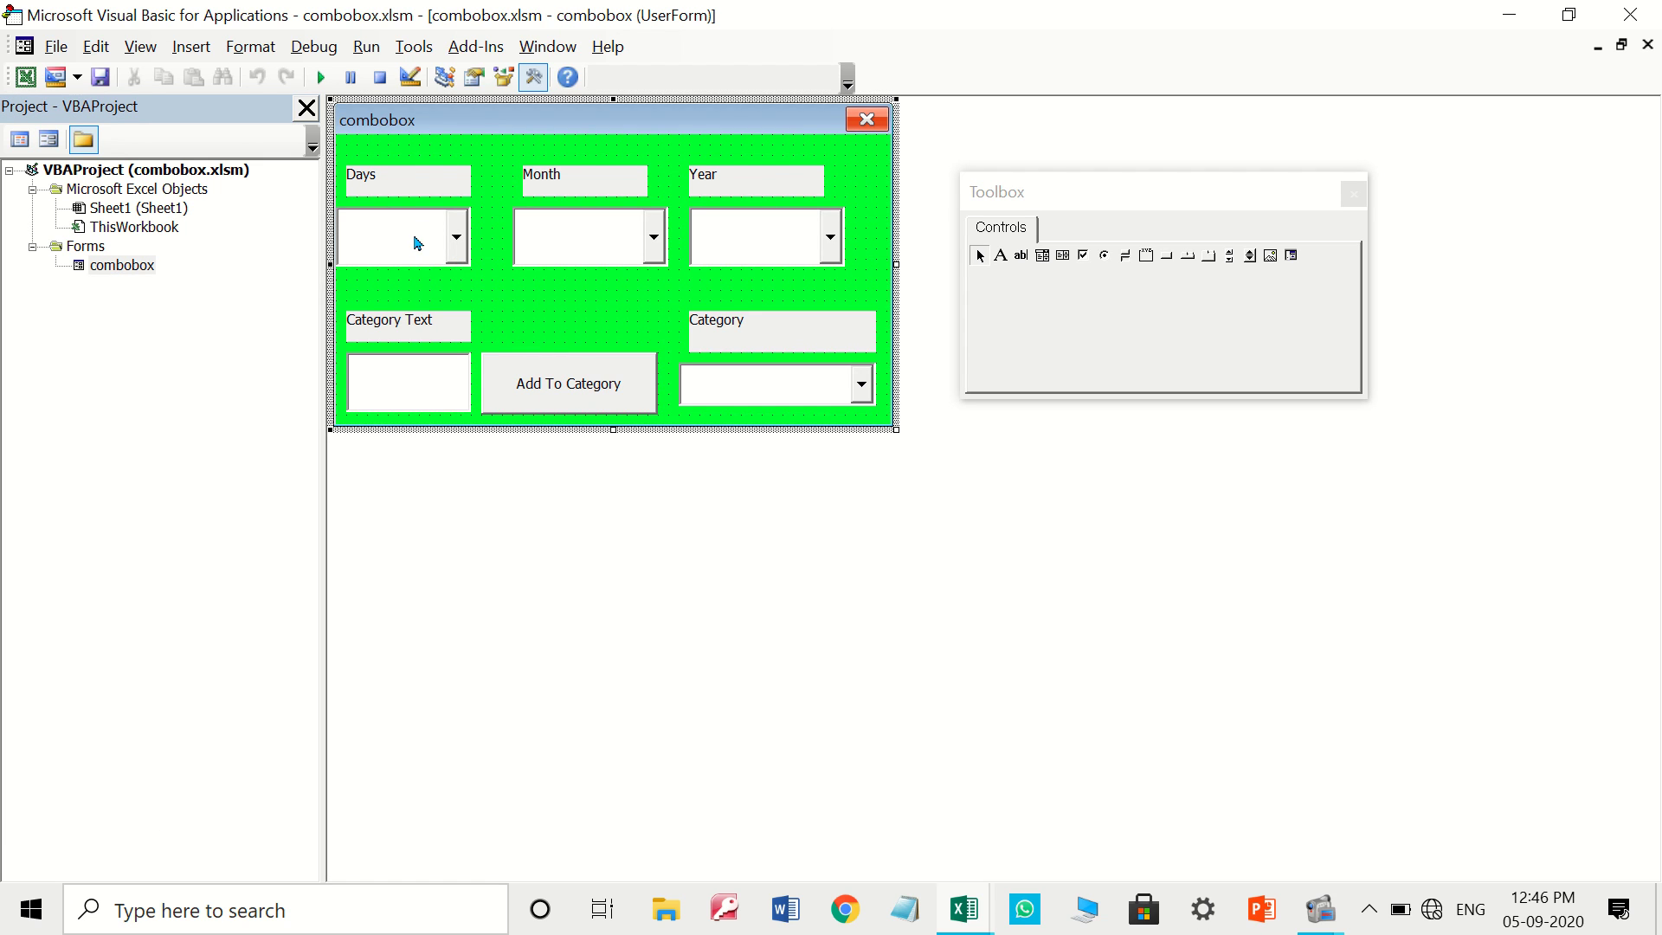
pyautogui.click(416, 244)
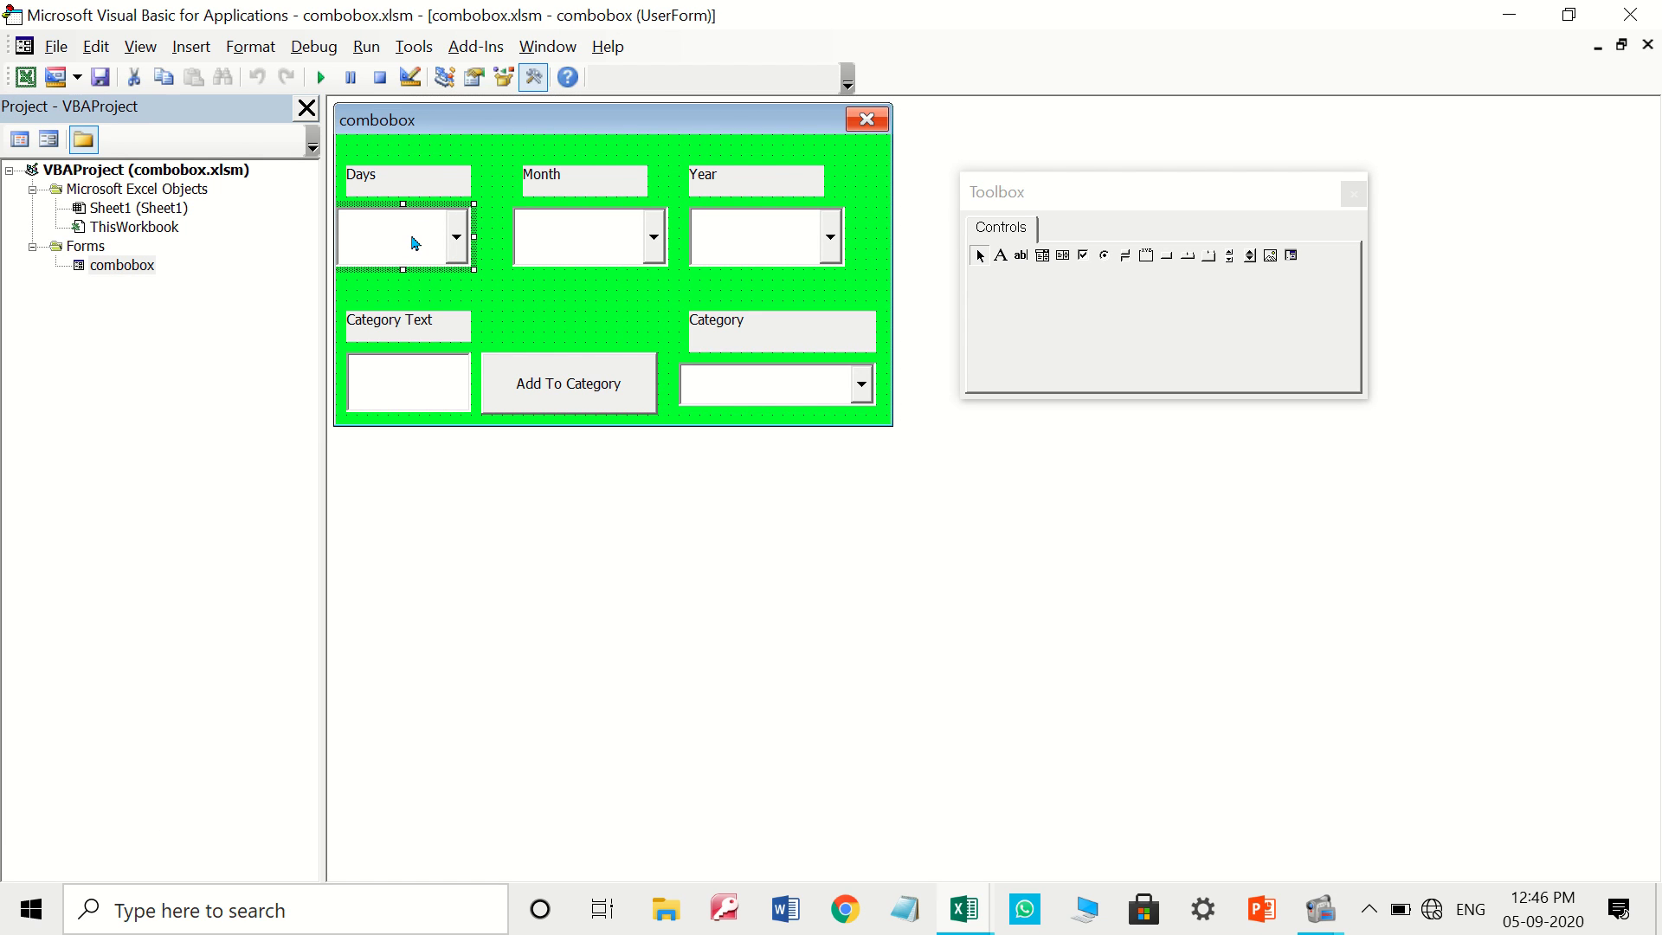
pyautogui.click(472, 78)
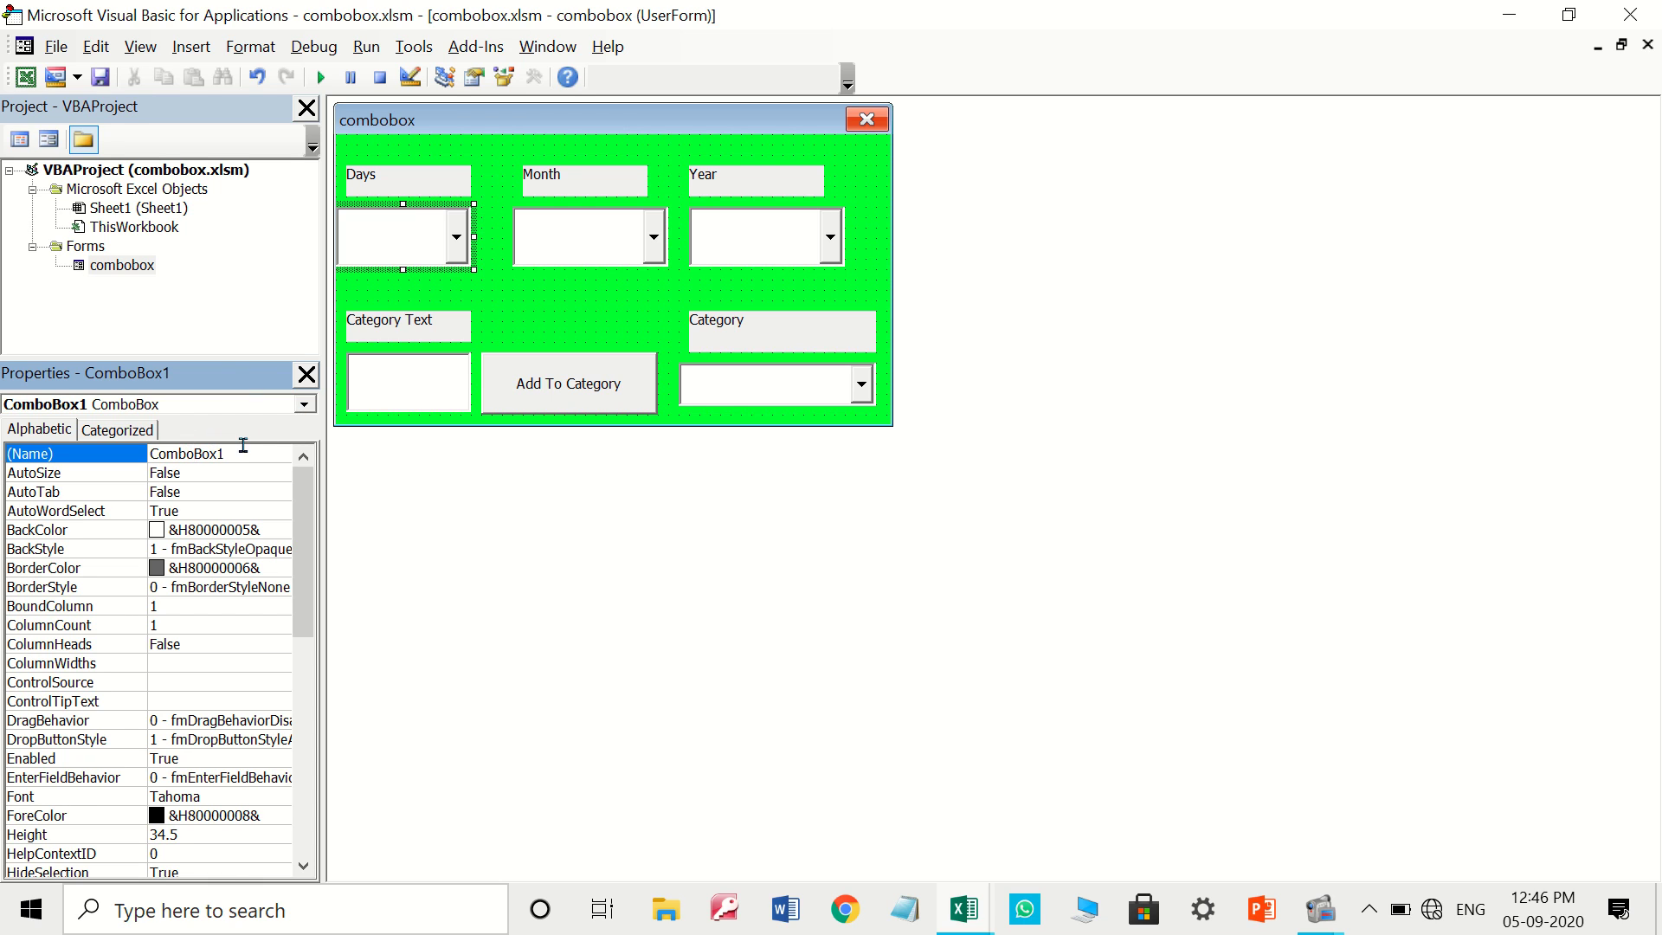
pyautogui.click(559, 248)
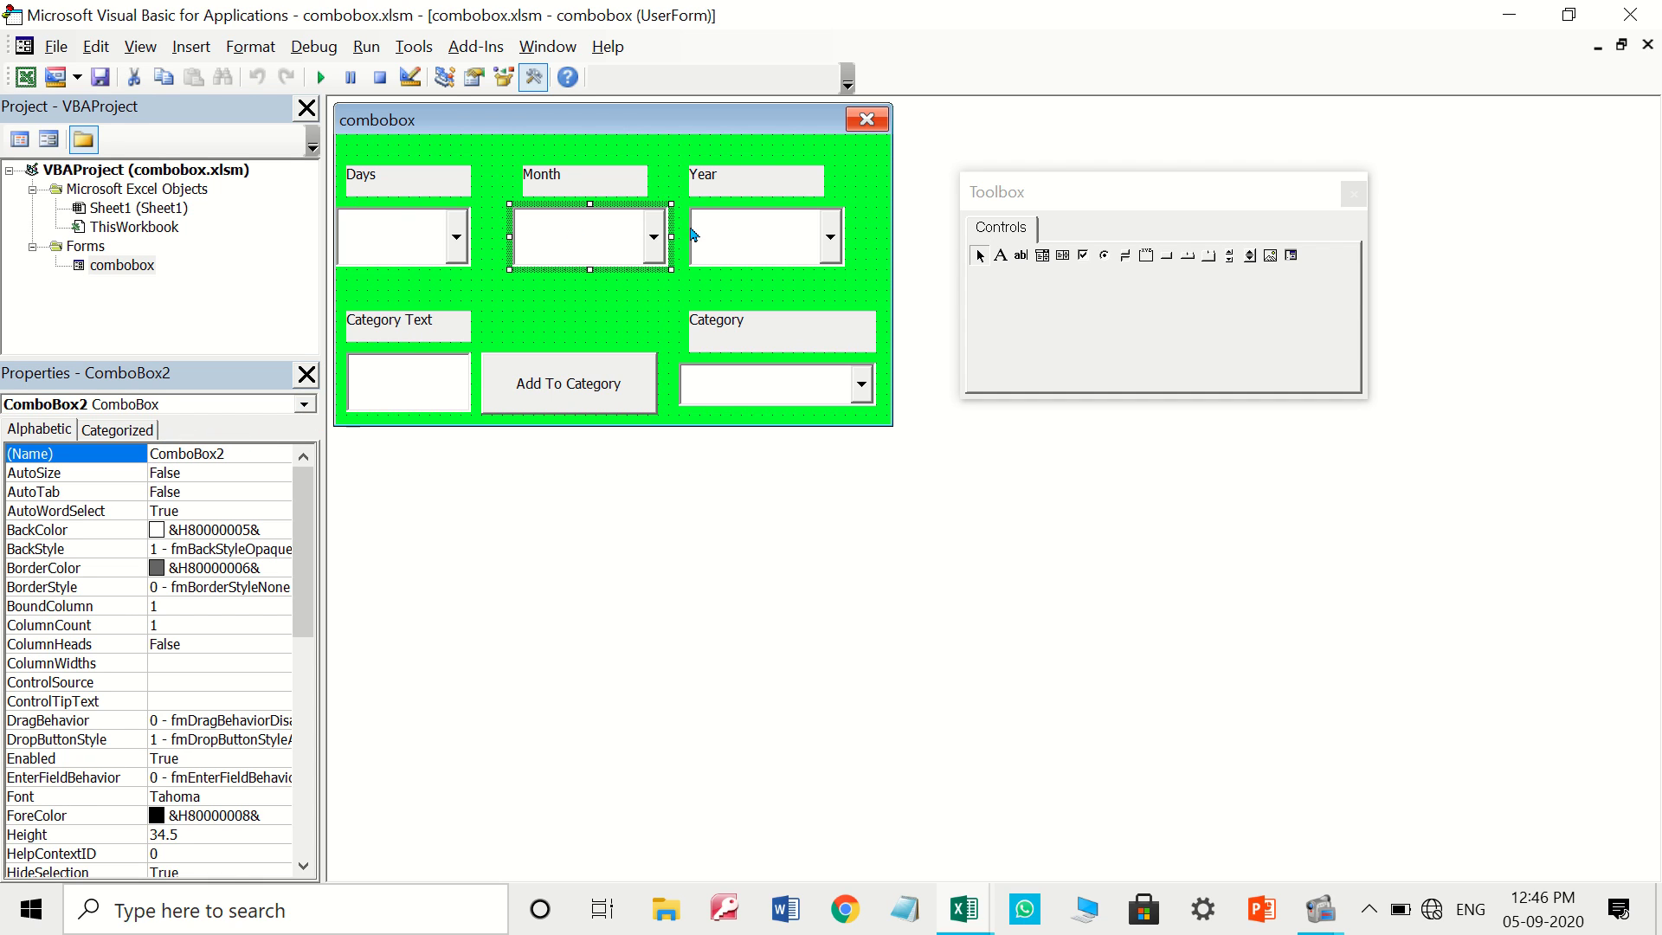
pyautogui.click(744, 233)
pyautogui.click(804, 388)
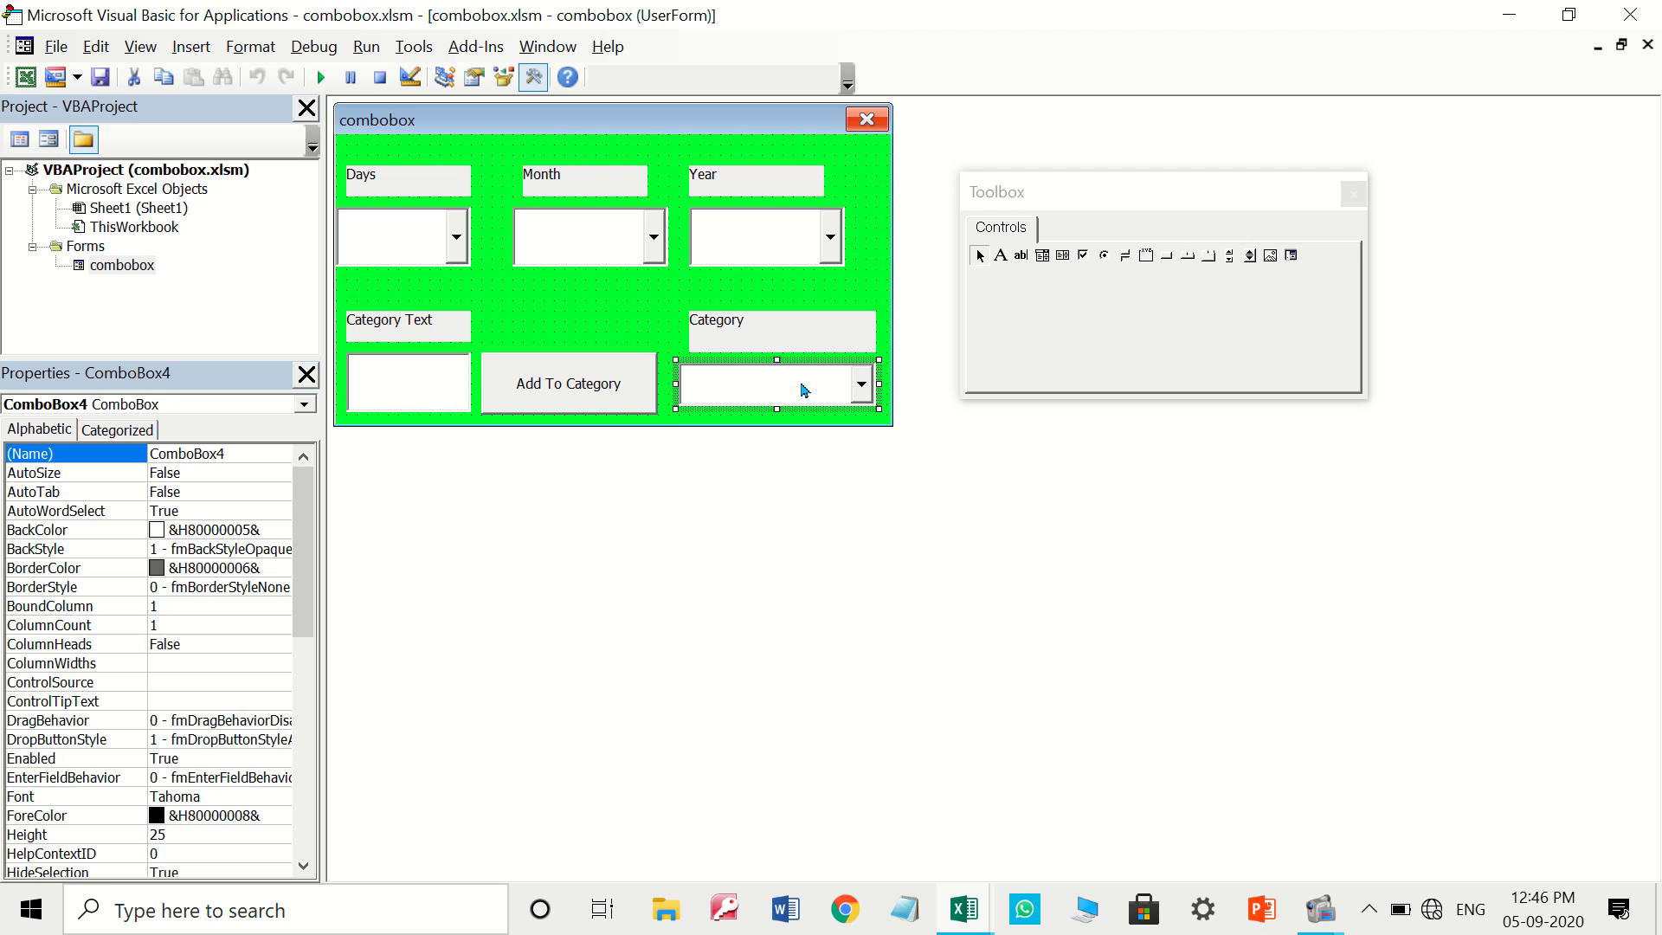
pyautogui.click(419, 189)
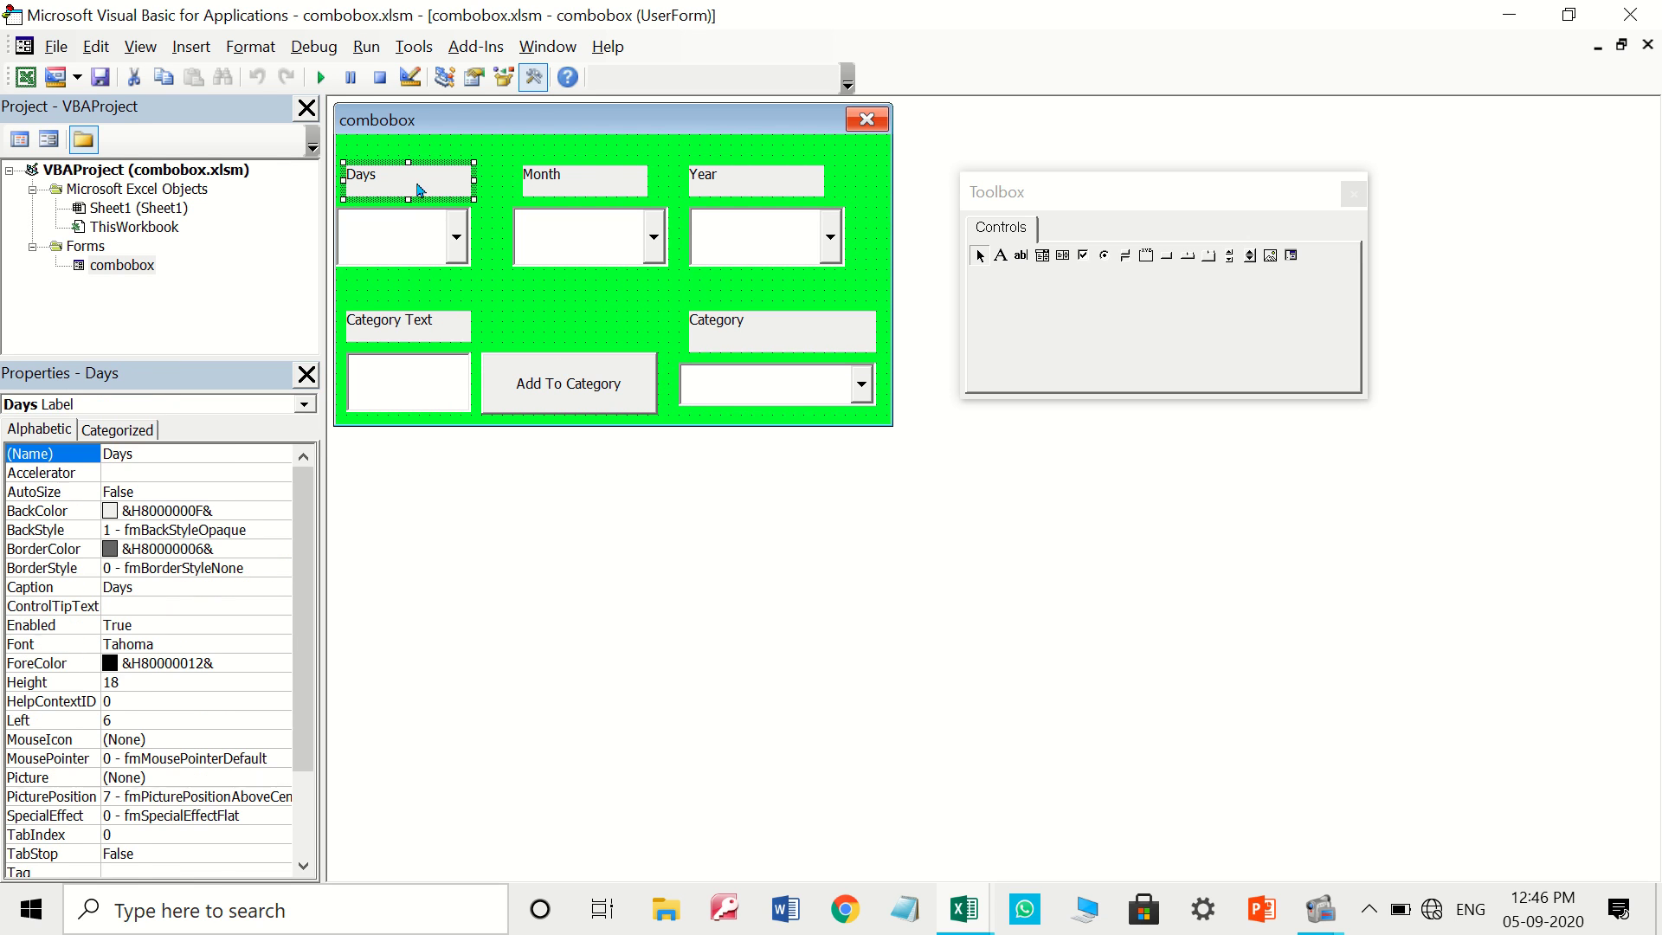
pyautogui.click(612, 175)
pyautogui.click(692, 178)
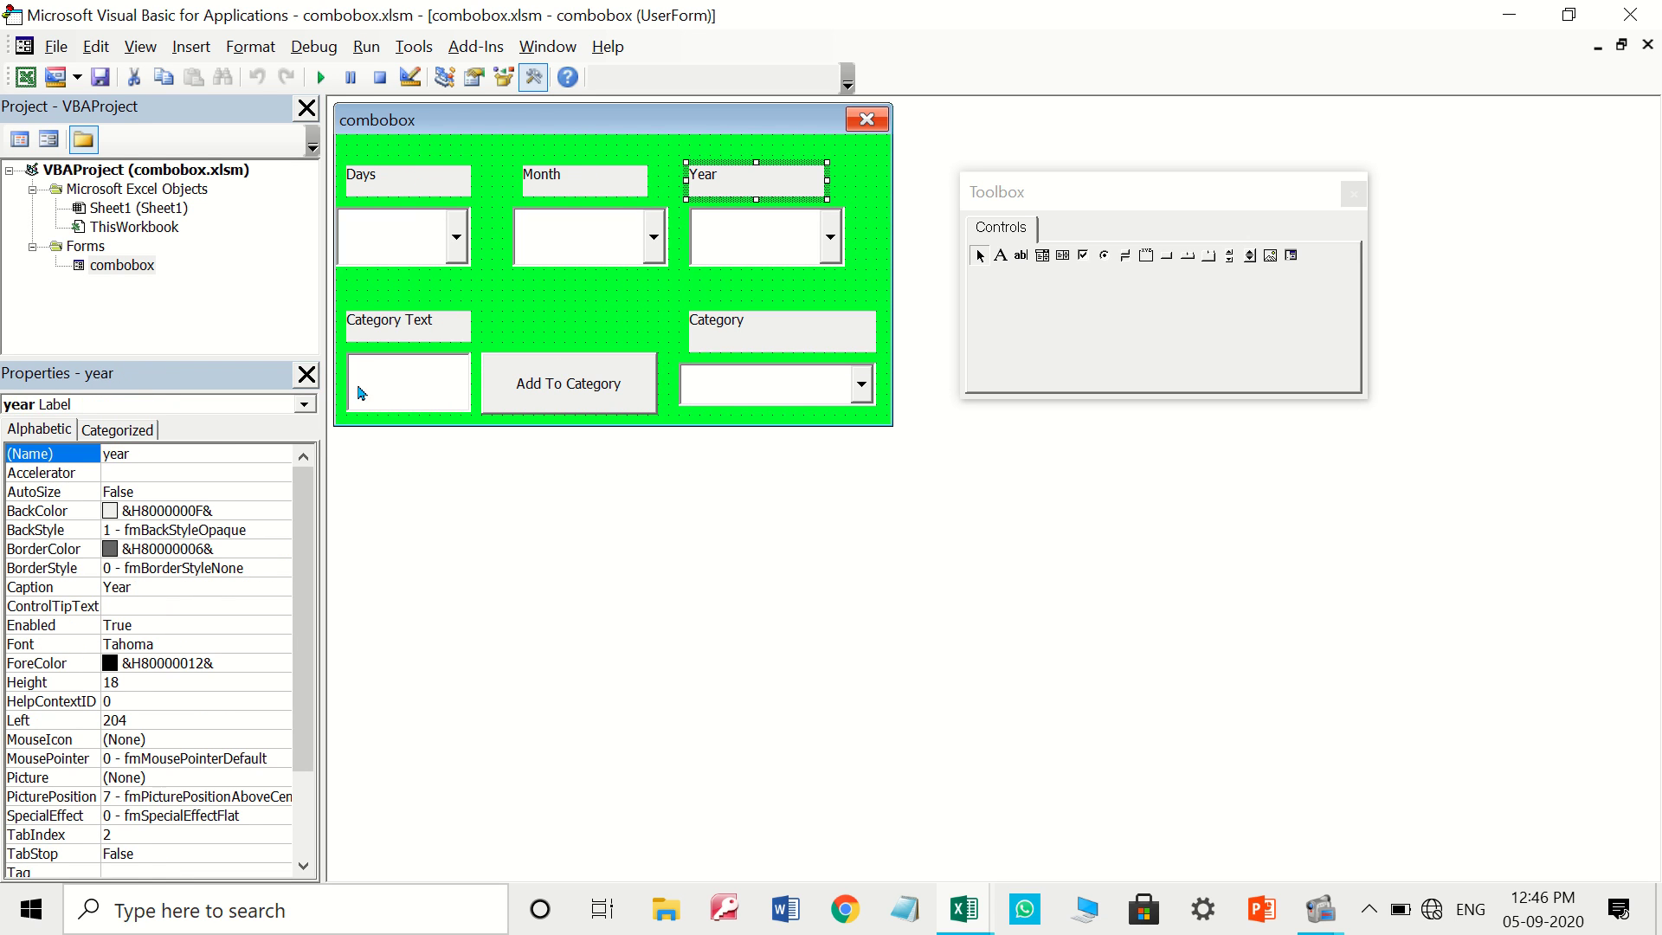
pyautogui.click(392, 332)
pyautogui.click(745, 329)
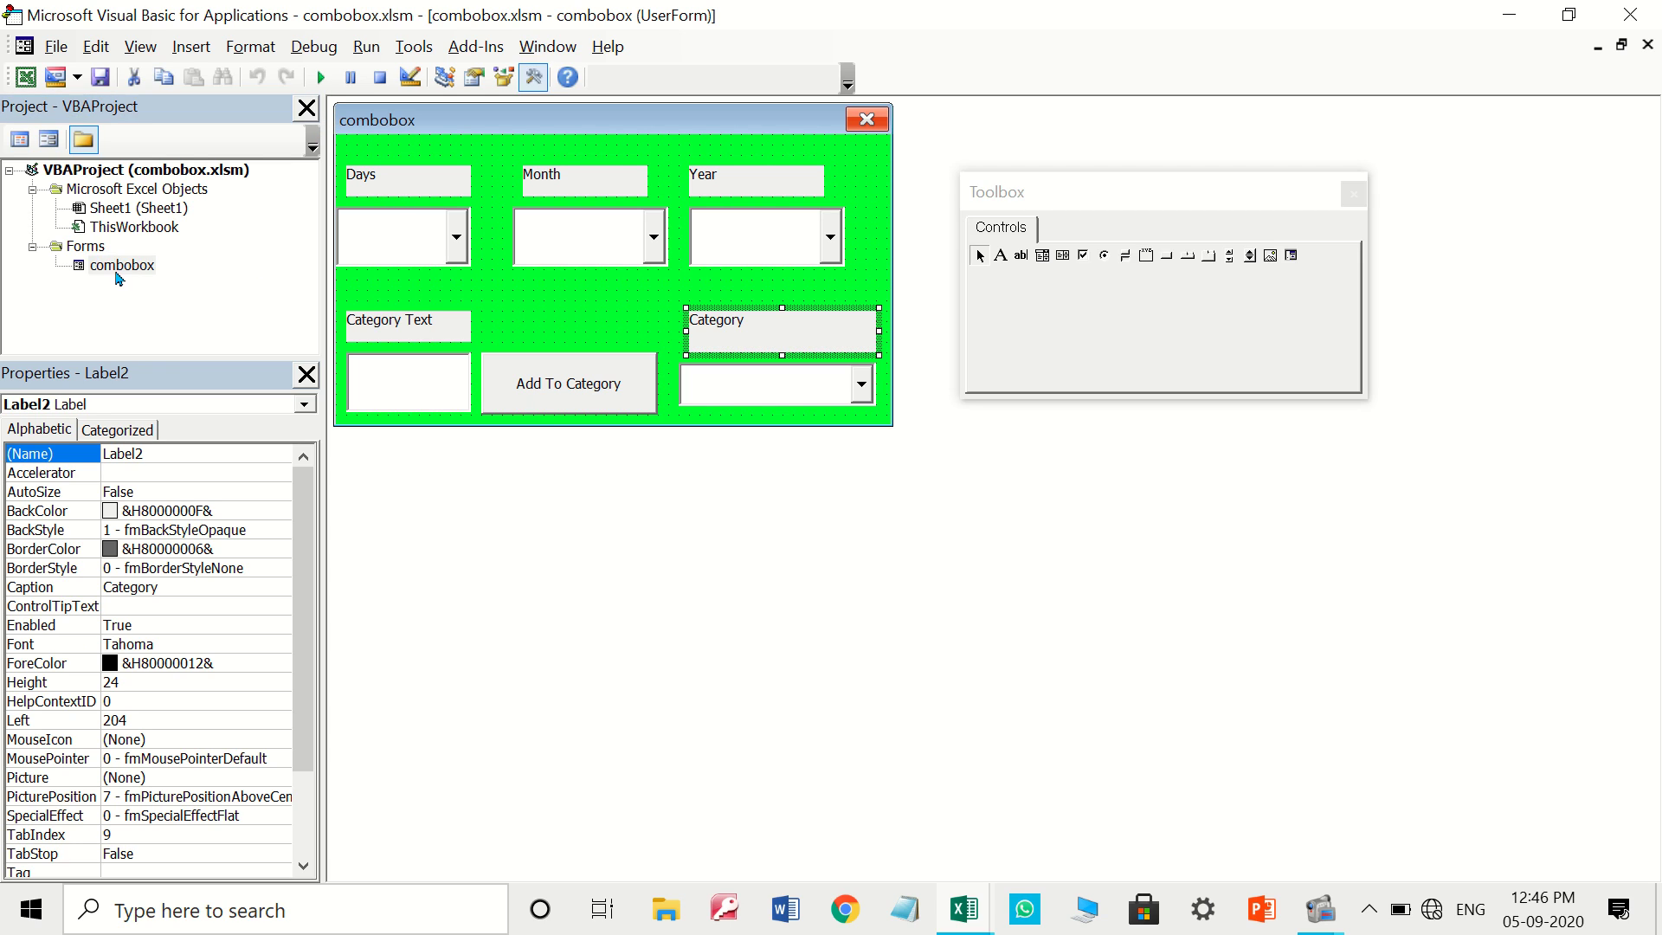
# In UserForm_Activate, write Me.ComboBox1.Clear and a Me.ComboBox1.AddItem line for sun
pyautogui.press('F7')
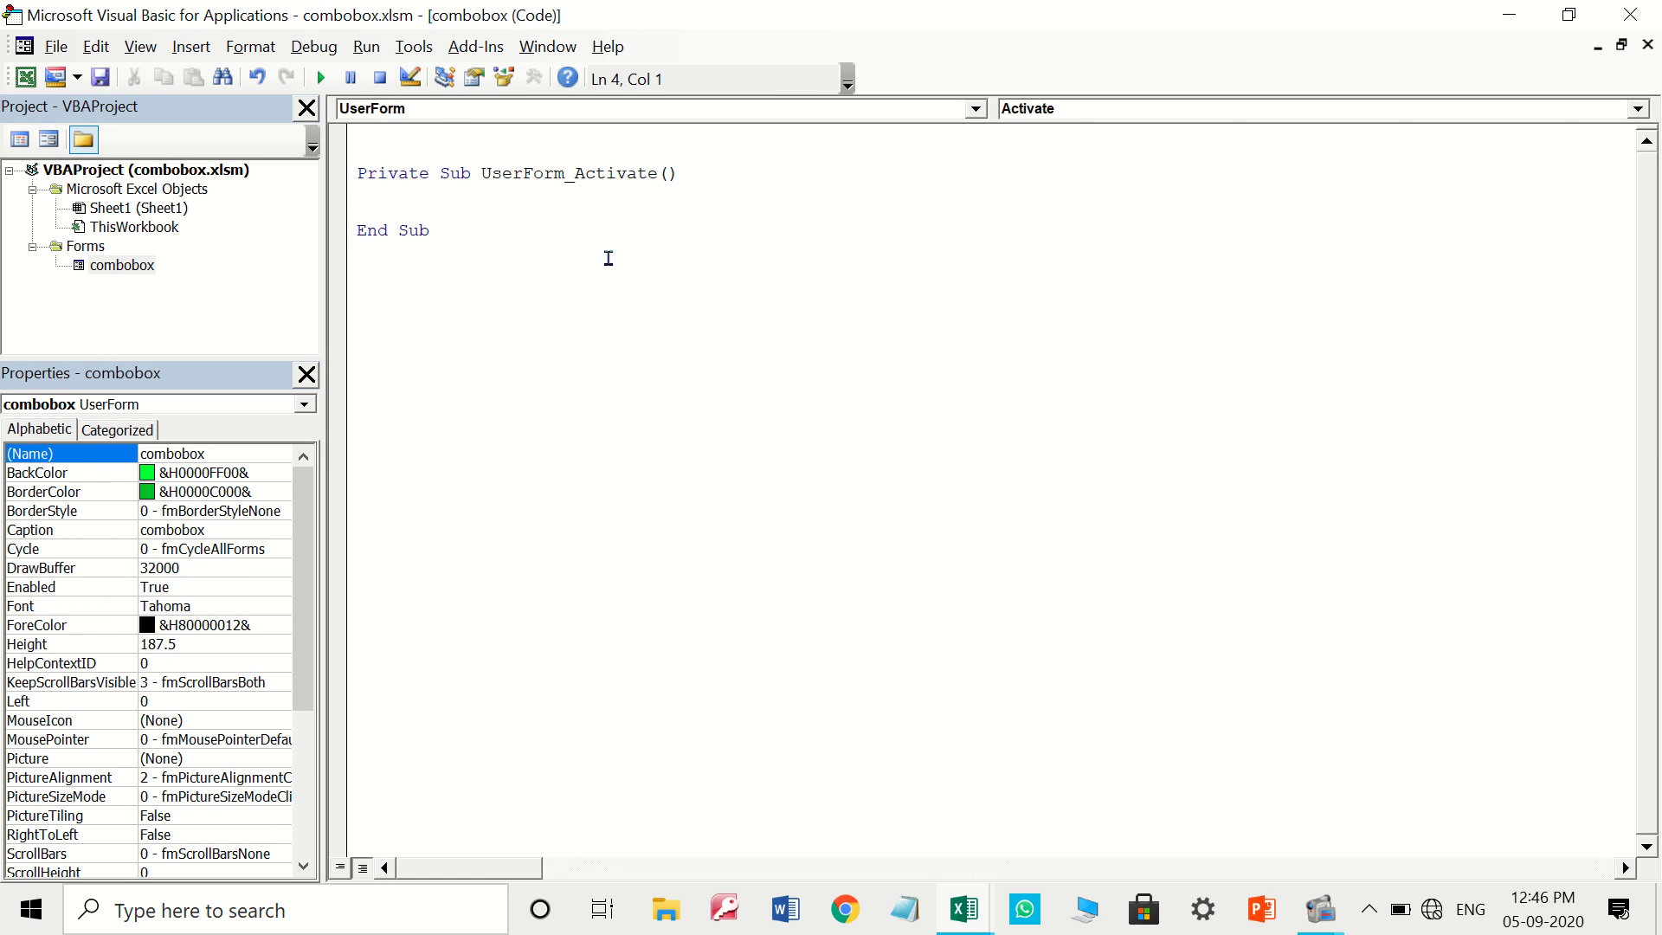
pyautogui.write('m')
pyautogui.write('e.')
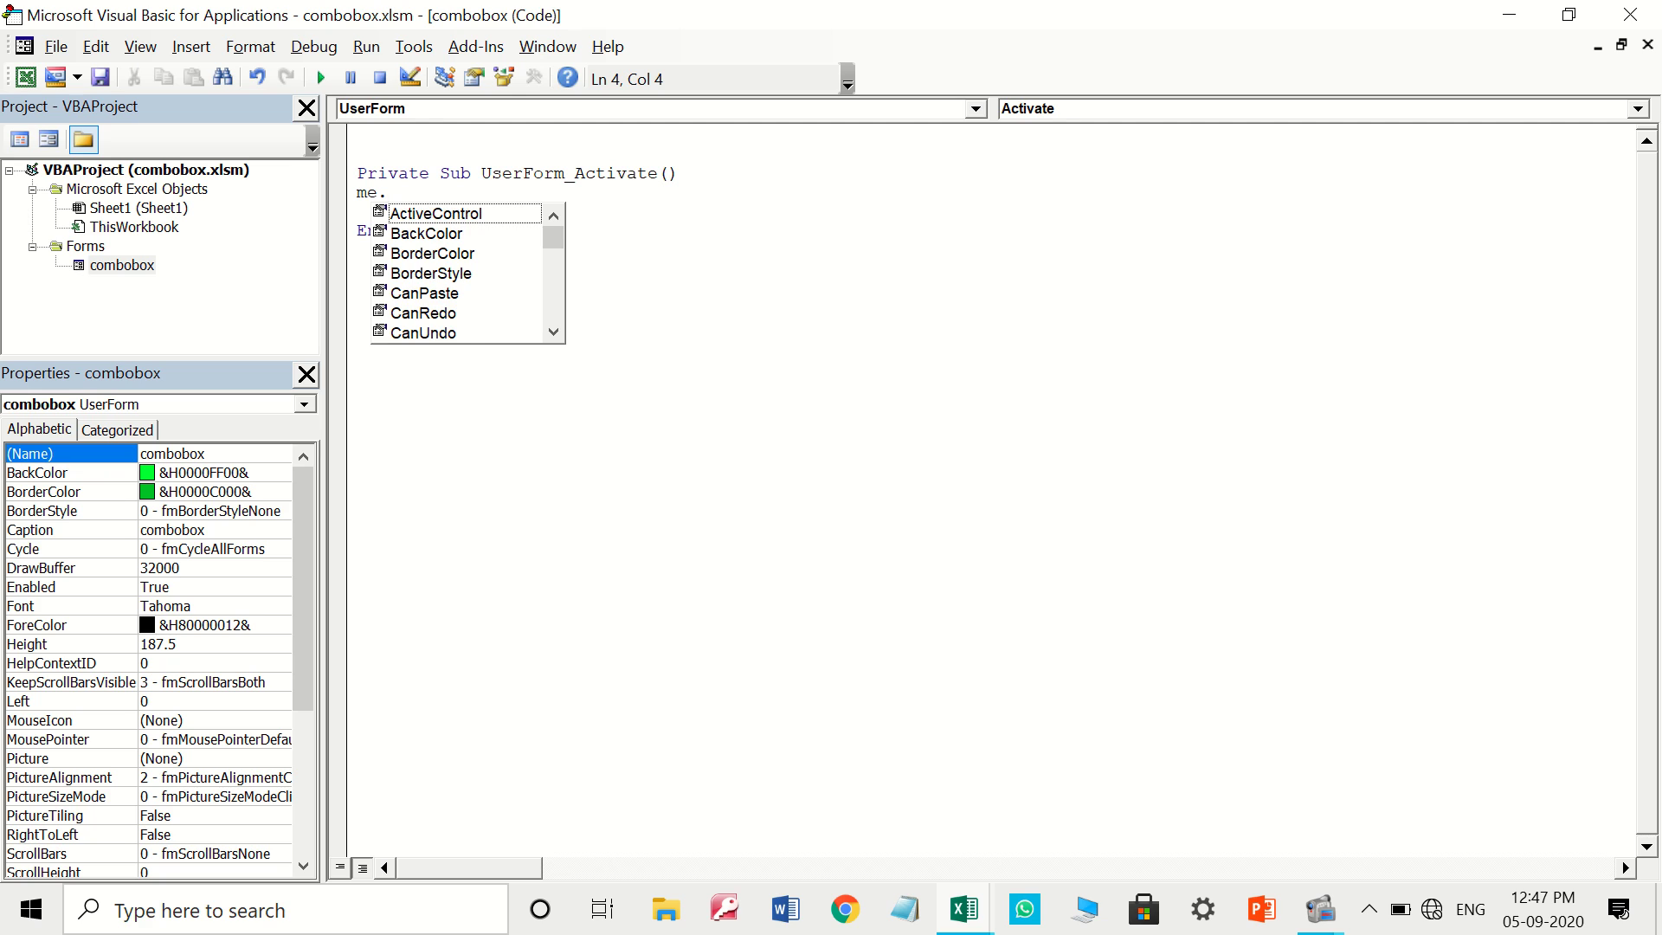
pyautogui.write('com')
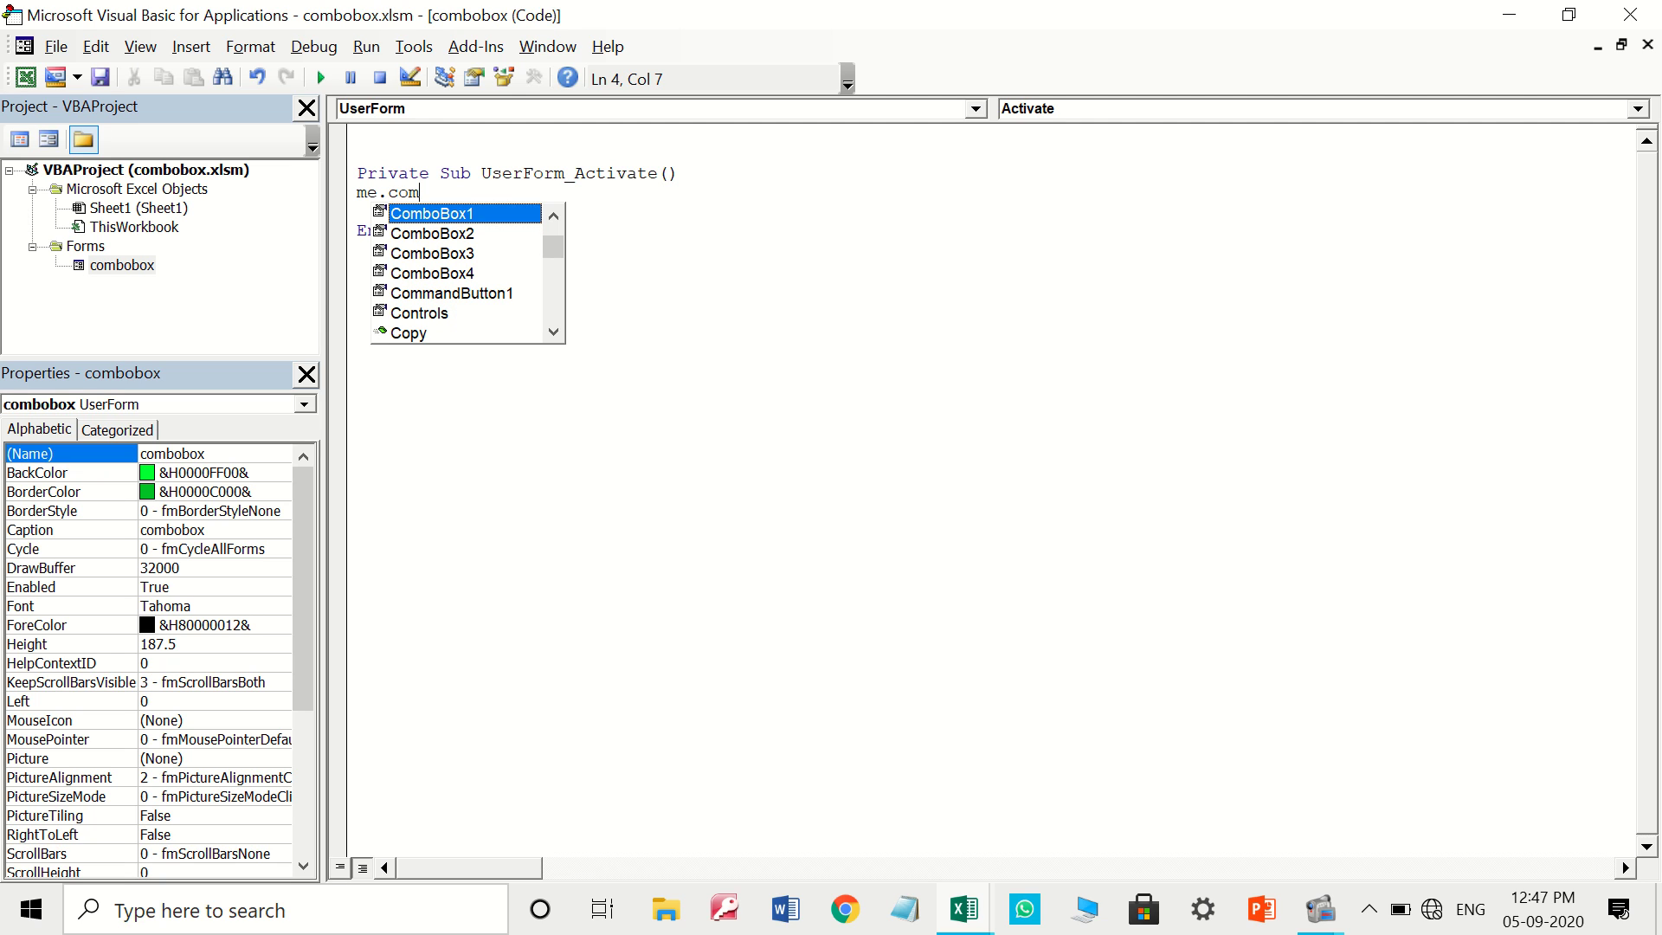
pyautogui.press('Tab')
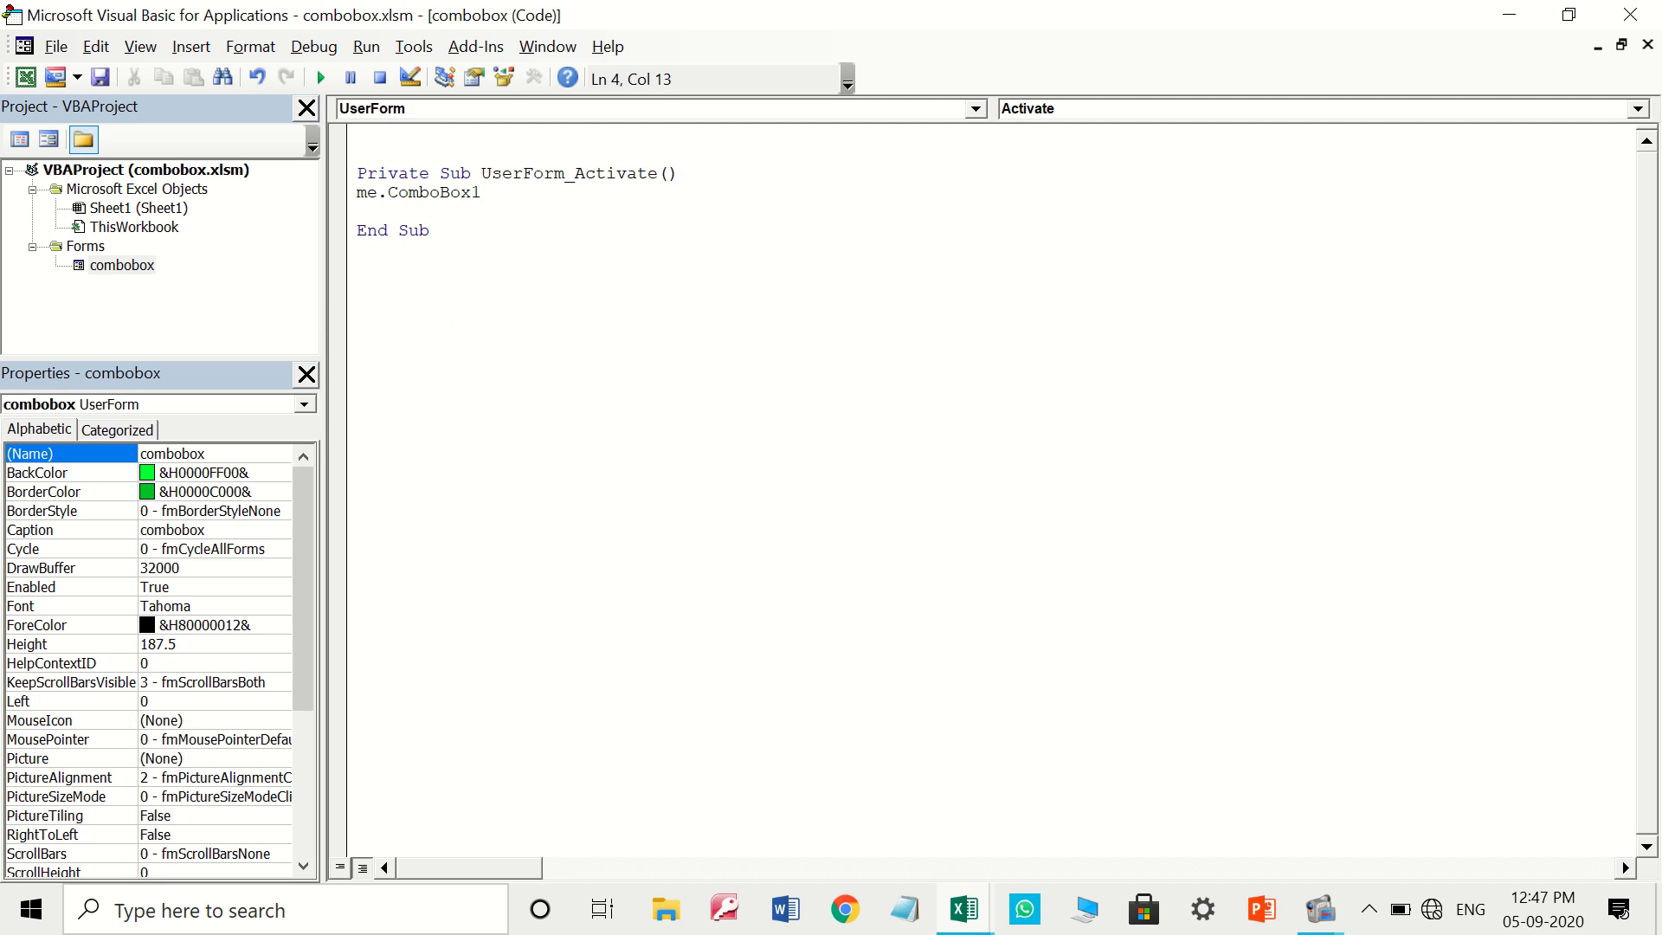
pyautogui.write('.cle')
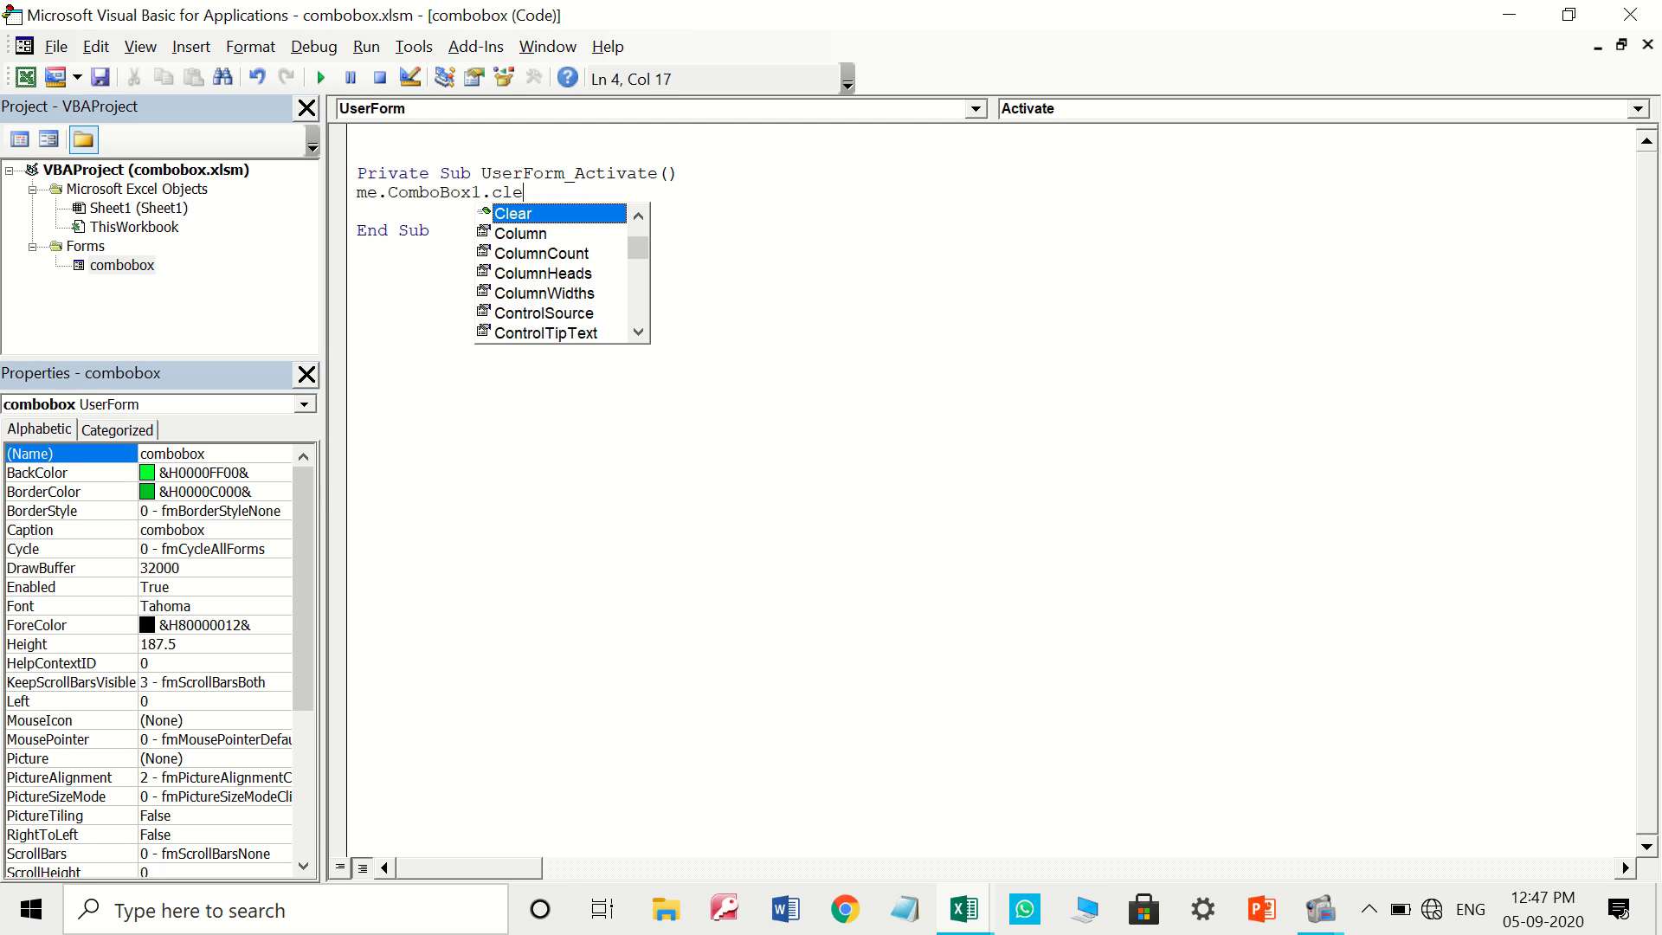
pyautogui.press('Tab')
pyautogui.press('Return')
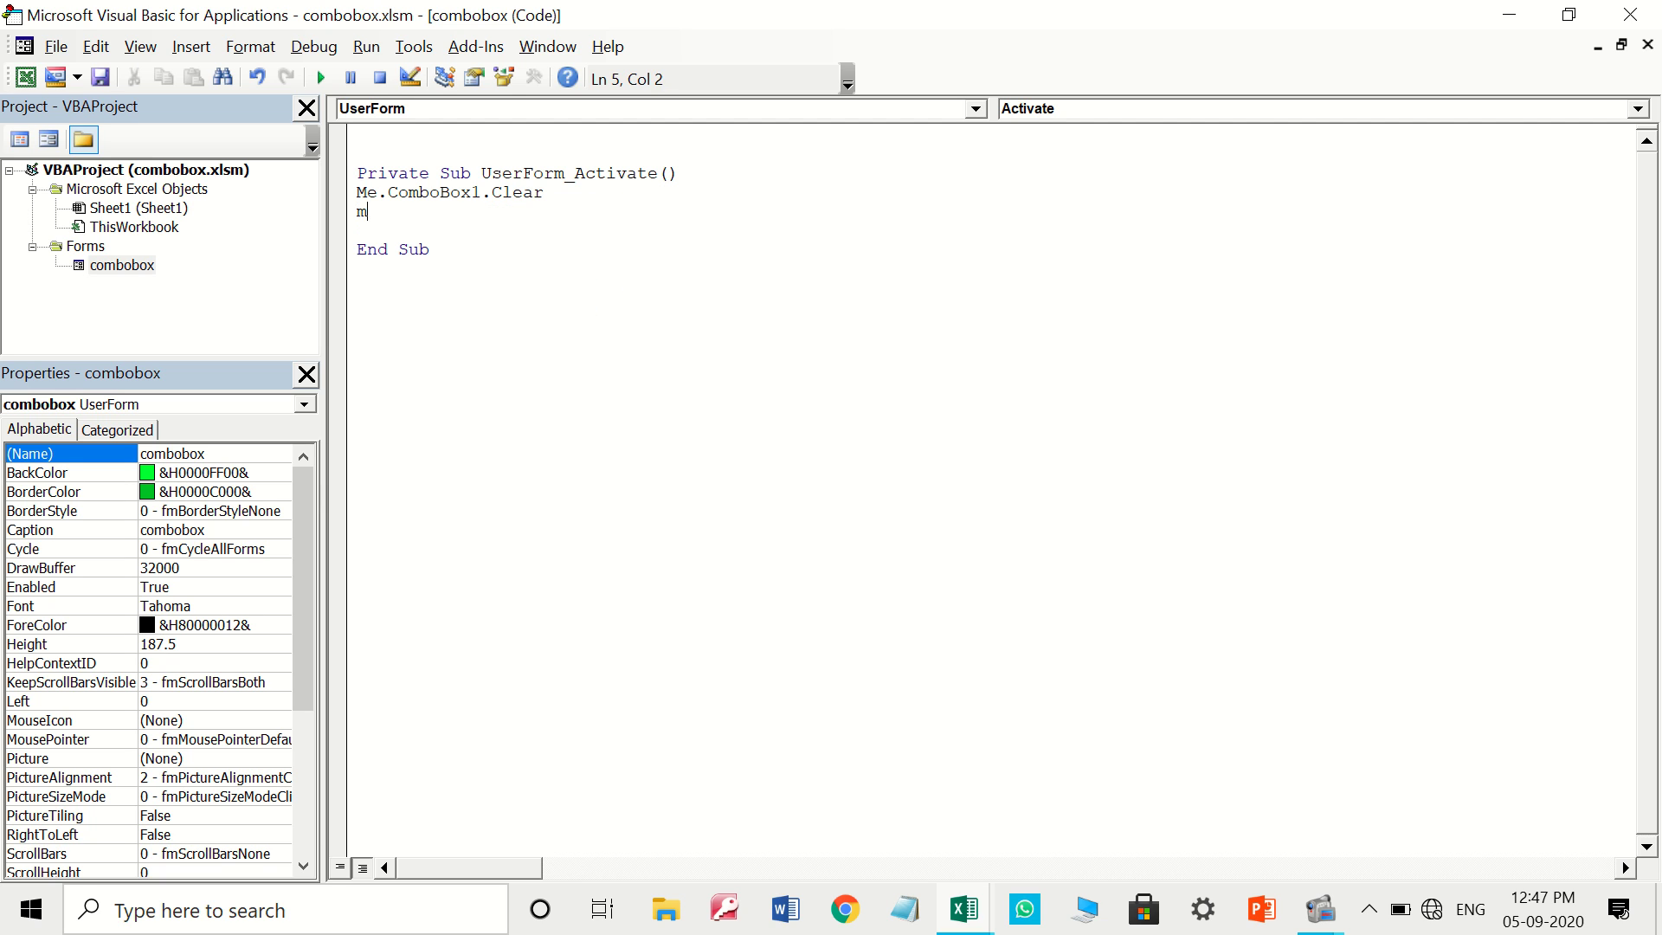
pyautogui.write('e.com')
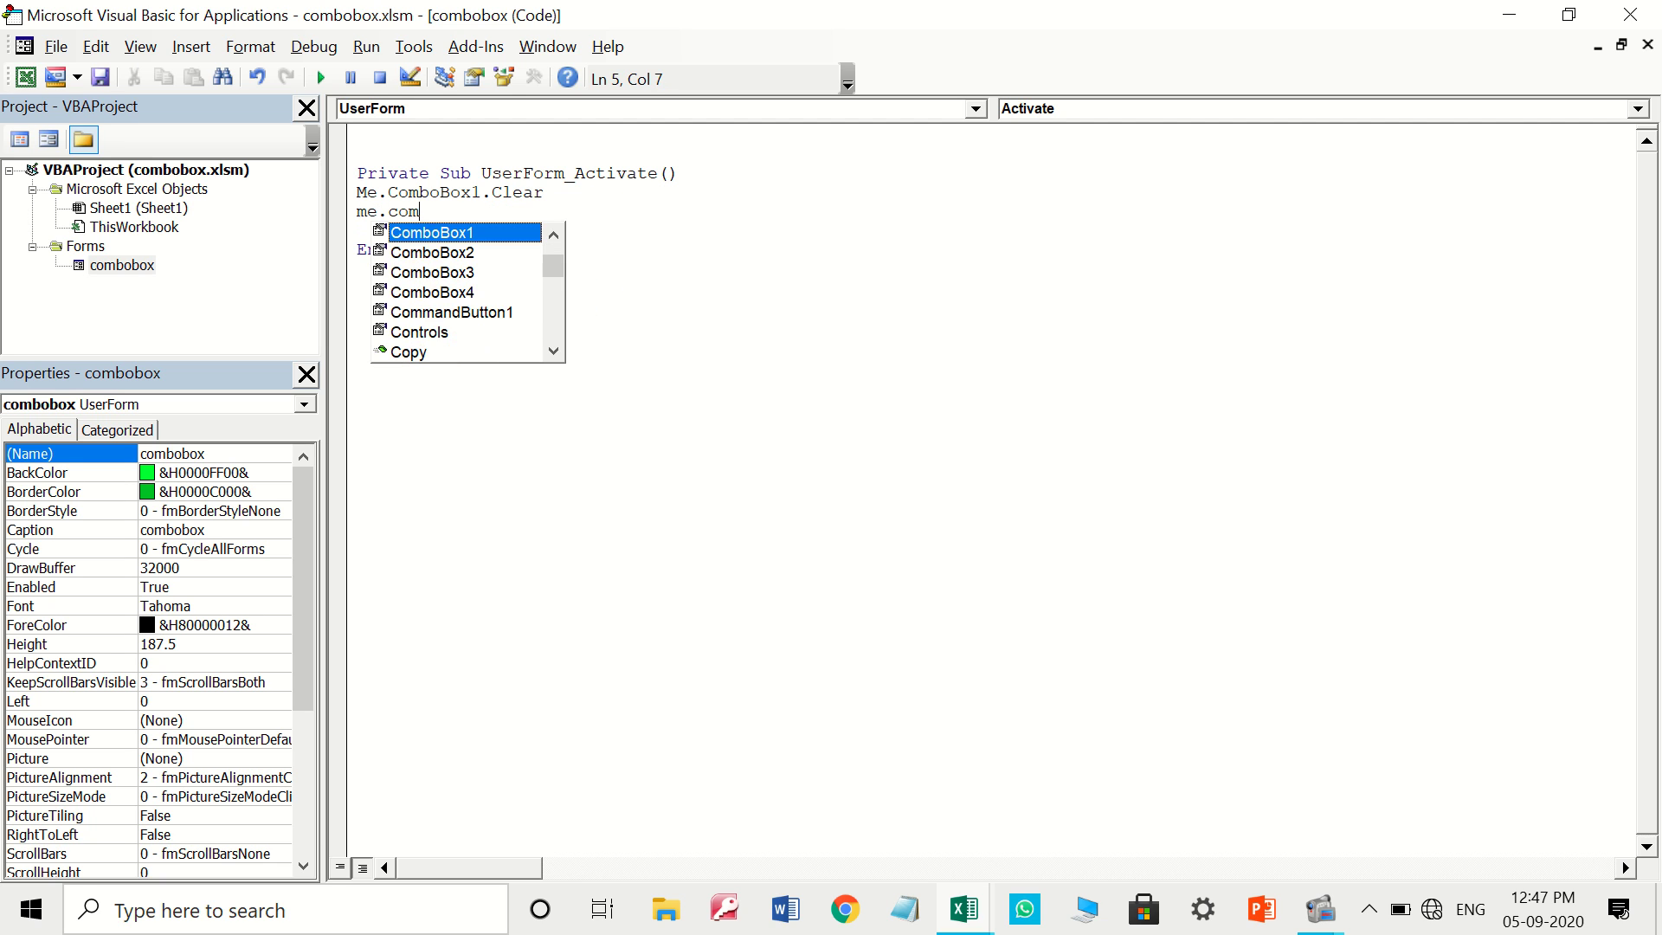
pyautogui.press('Tab')
pyautogui.write('.ad')
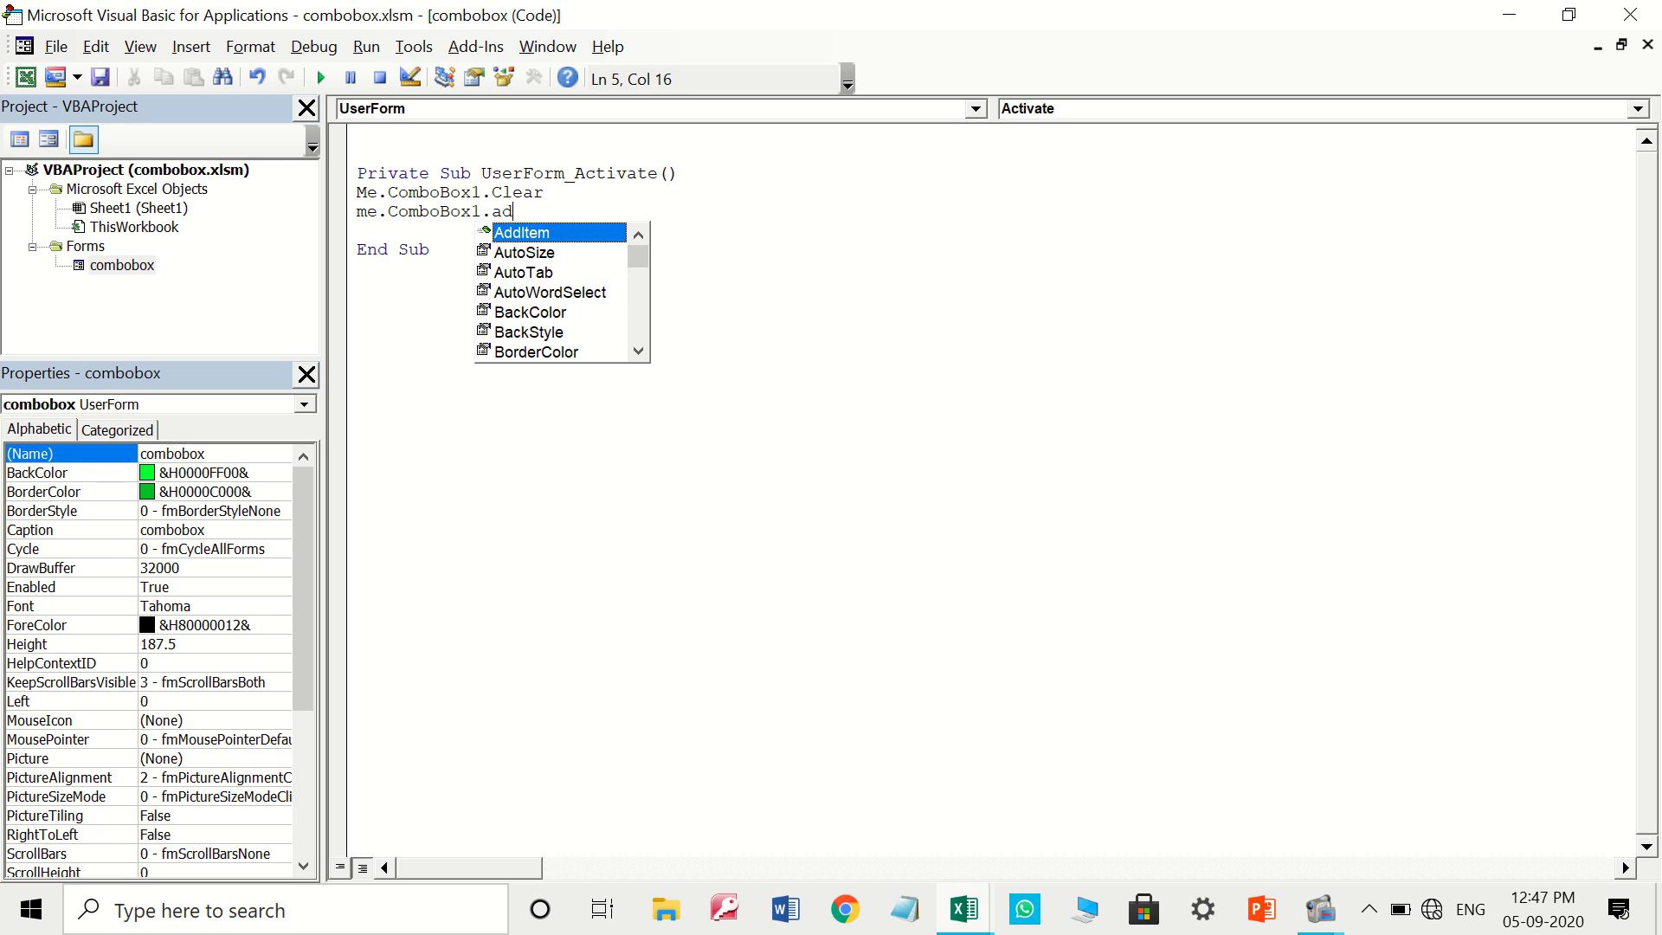
pyautogui.write('d')
pyautogui.press('Tab')
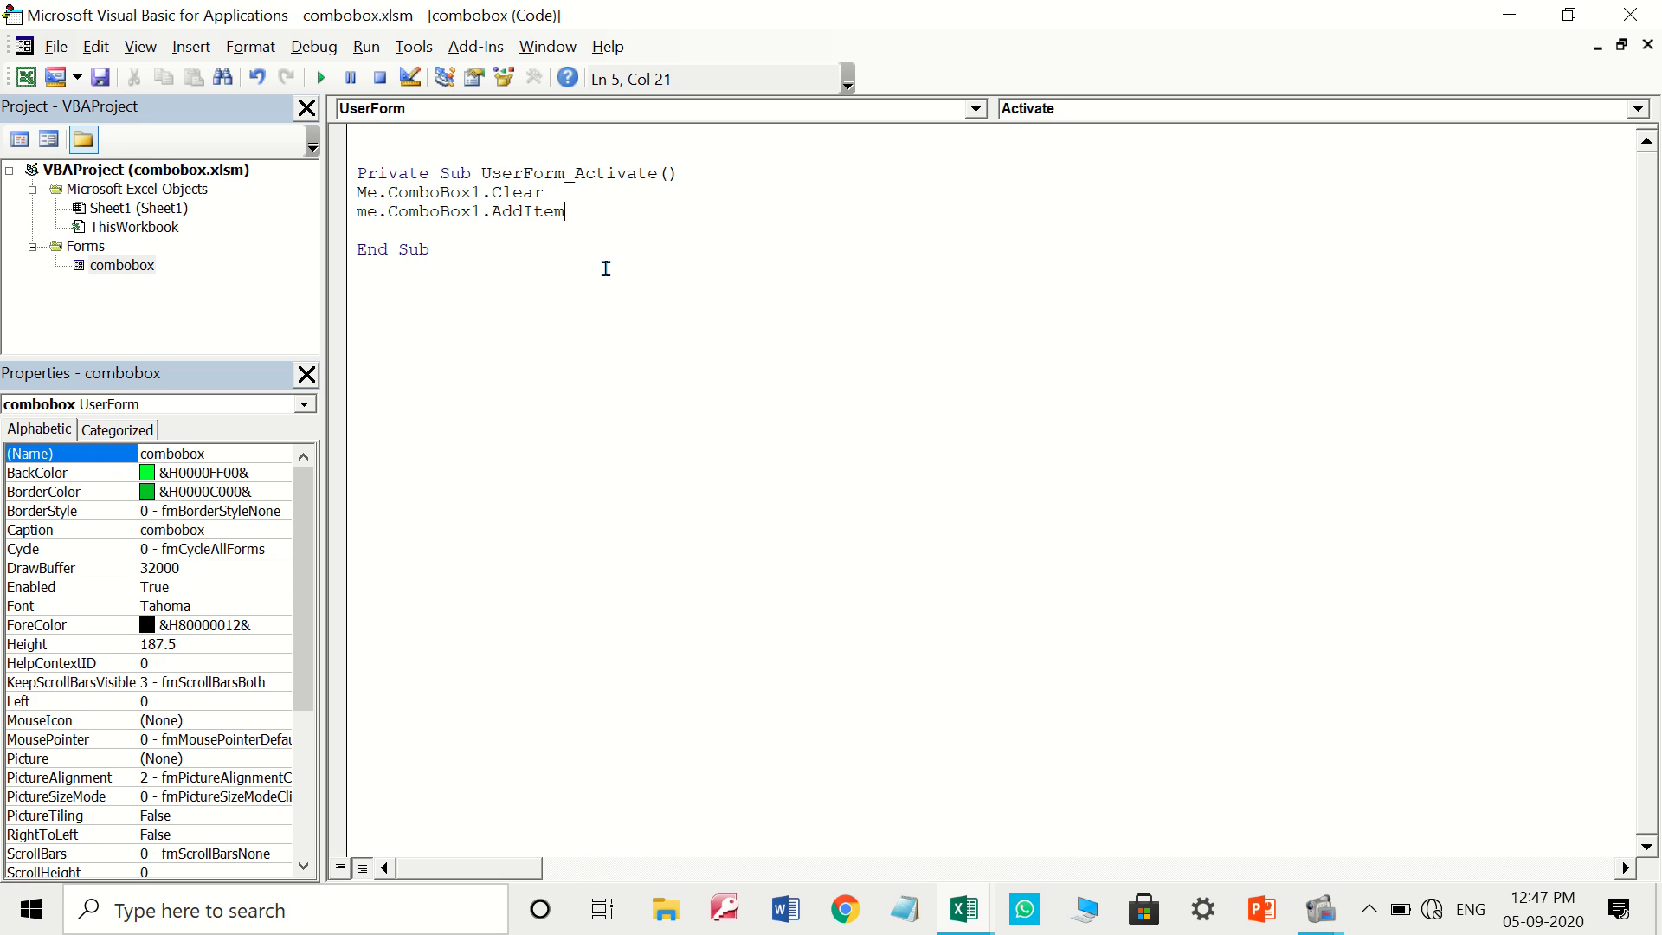
pyautogui.write('"')
pyautogui.press('BackSpace')
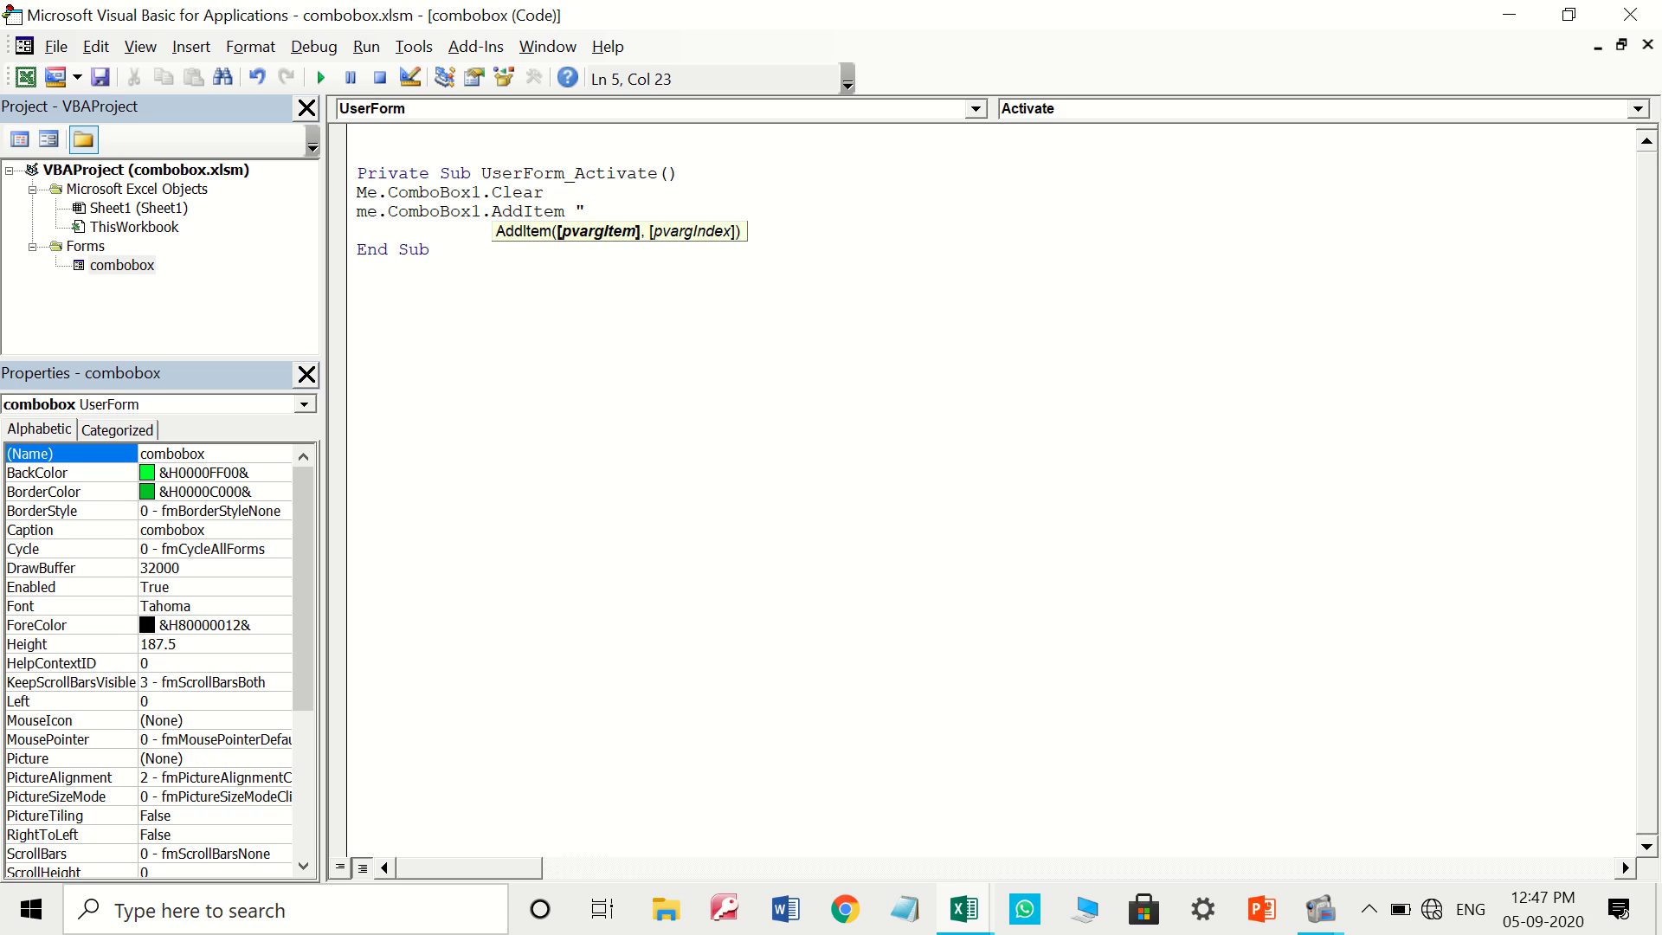
pyautogui.write('"')
# Duplicate the AddItem line for Mon, Tue and Wed
pyautogui.moveTo(641, 192)
pyautogui.mouseDown()
pyautogui.moveTo(441, 202)
pyautogui.moveTo(637, 223)
pyautogui.moveTo(353, 211)
pyautogui.mouseUp()
pyautogui.hotkey('ctrl', 'c')
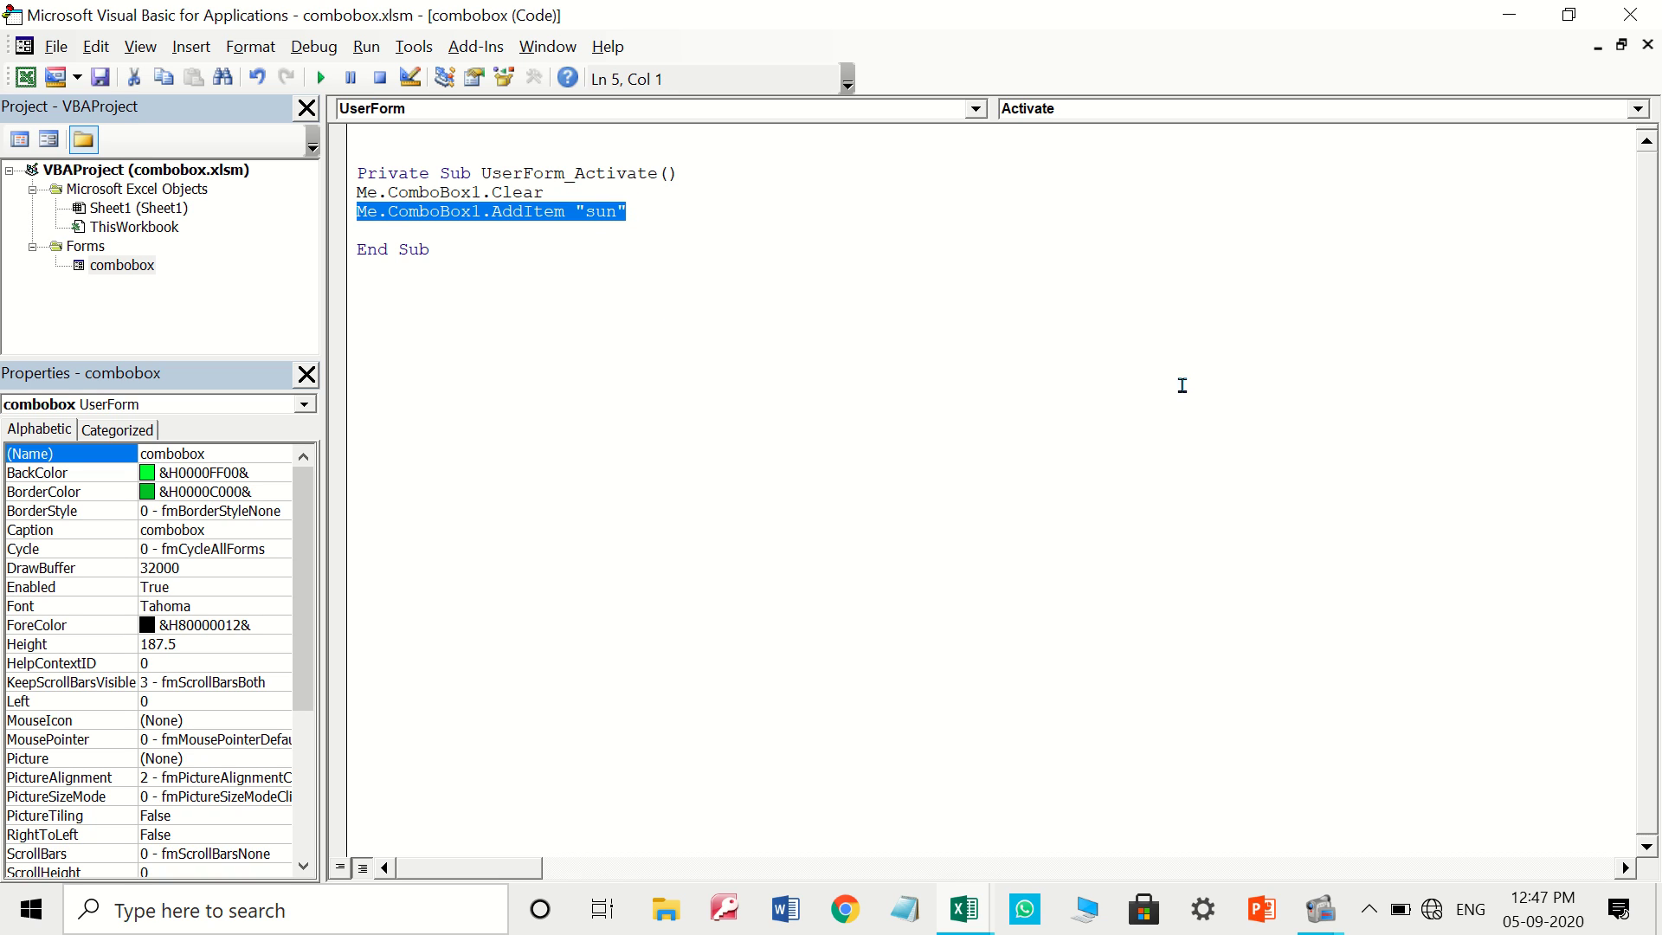
pyautogui.click(782, 209)
pyautogui.press('Return')
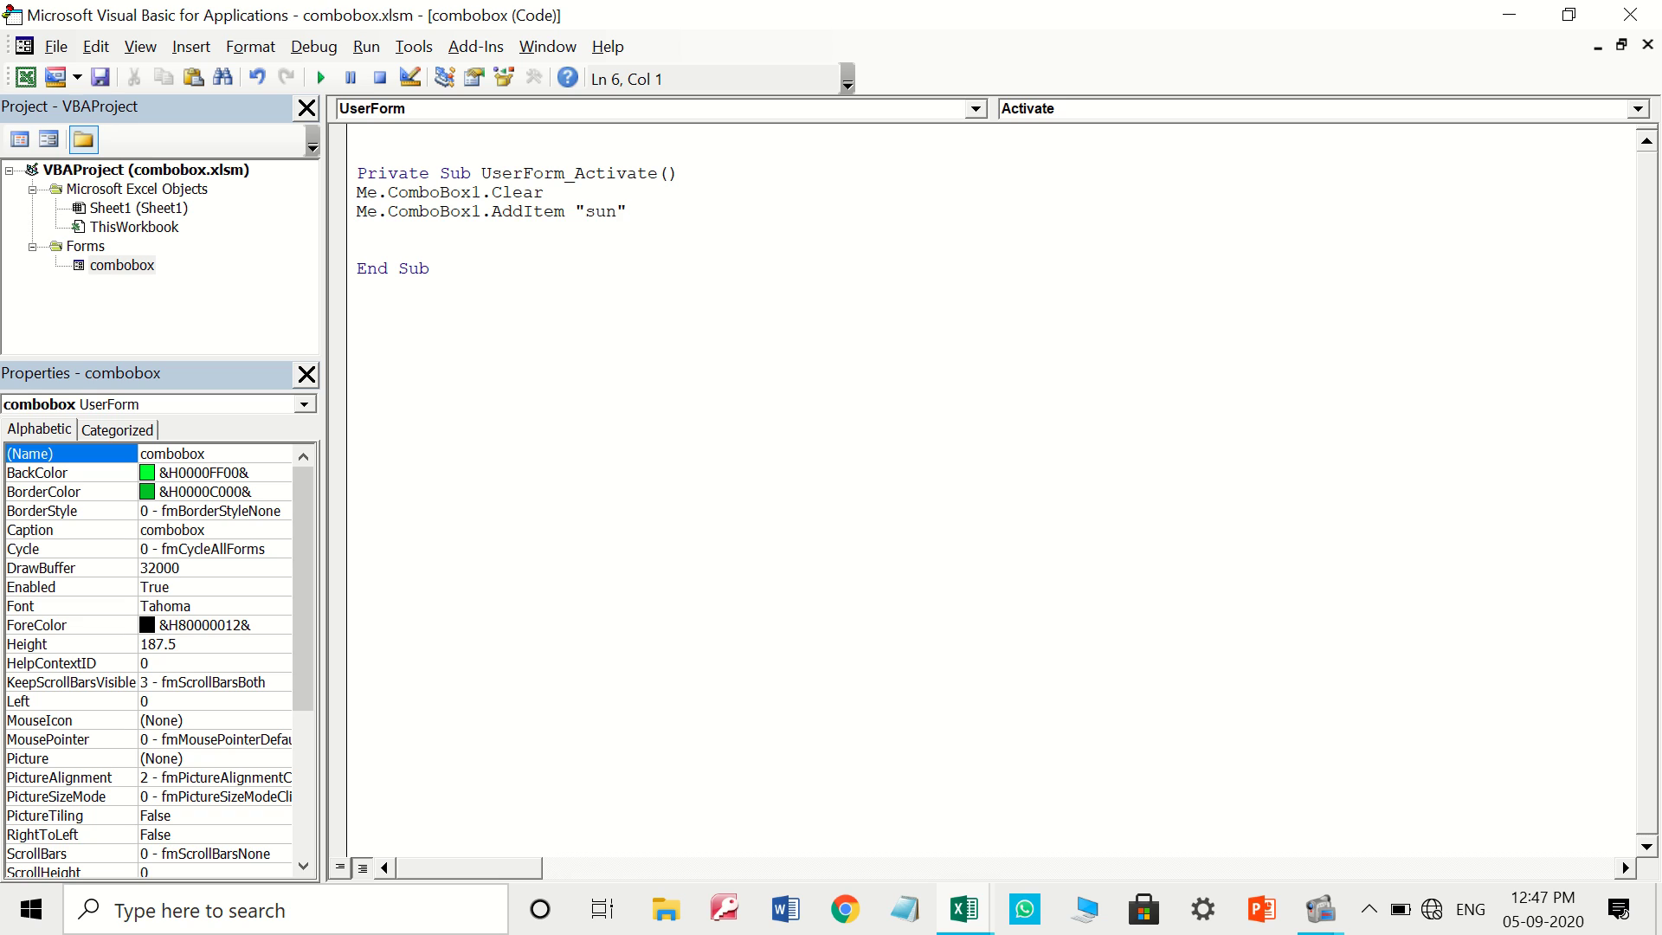
pyautogui.hotkey('ctrl', 'v')
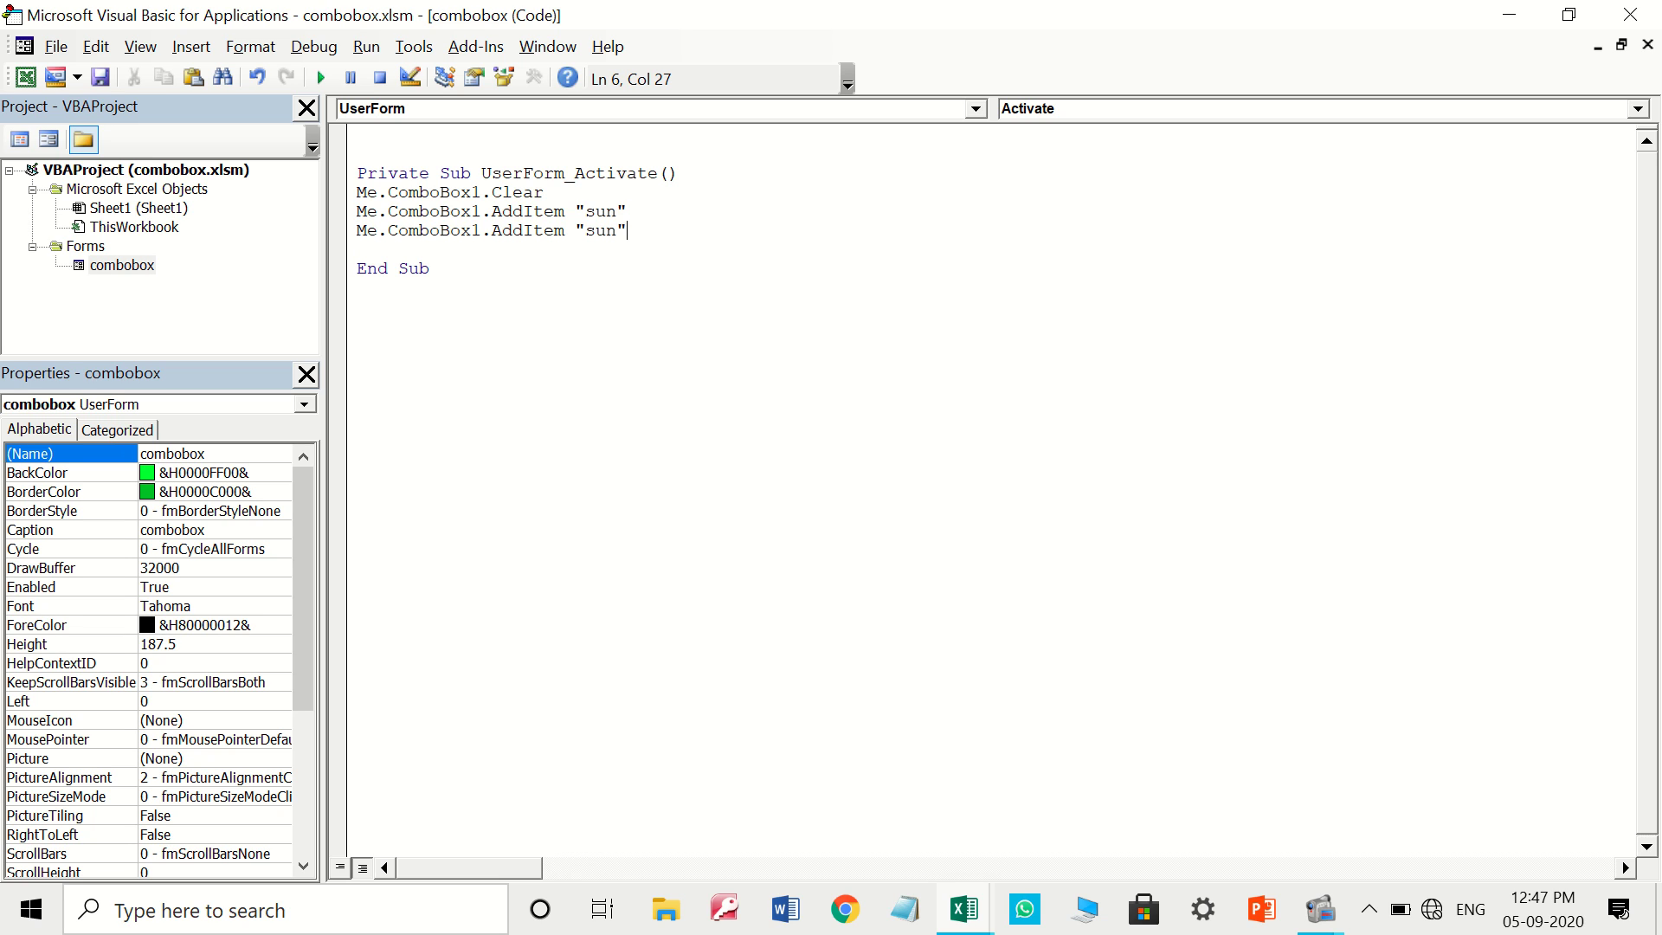
pyautogui.press('Left')
pyautogui.press('BackSpace')
pyautogui.press('BackSpace')
pyautogui.write('Mon')
pyautogui.press('BackSpace')
pyautogui.press('Down')
pyautogui.hotkey('ctrl', 'v')
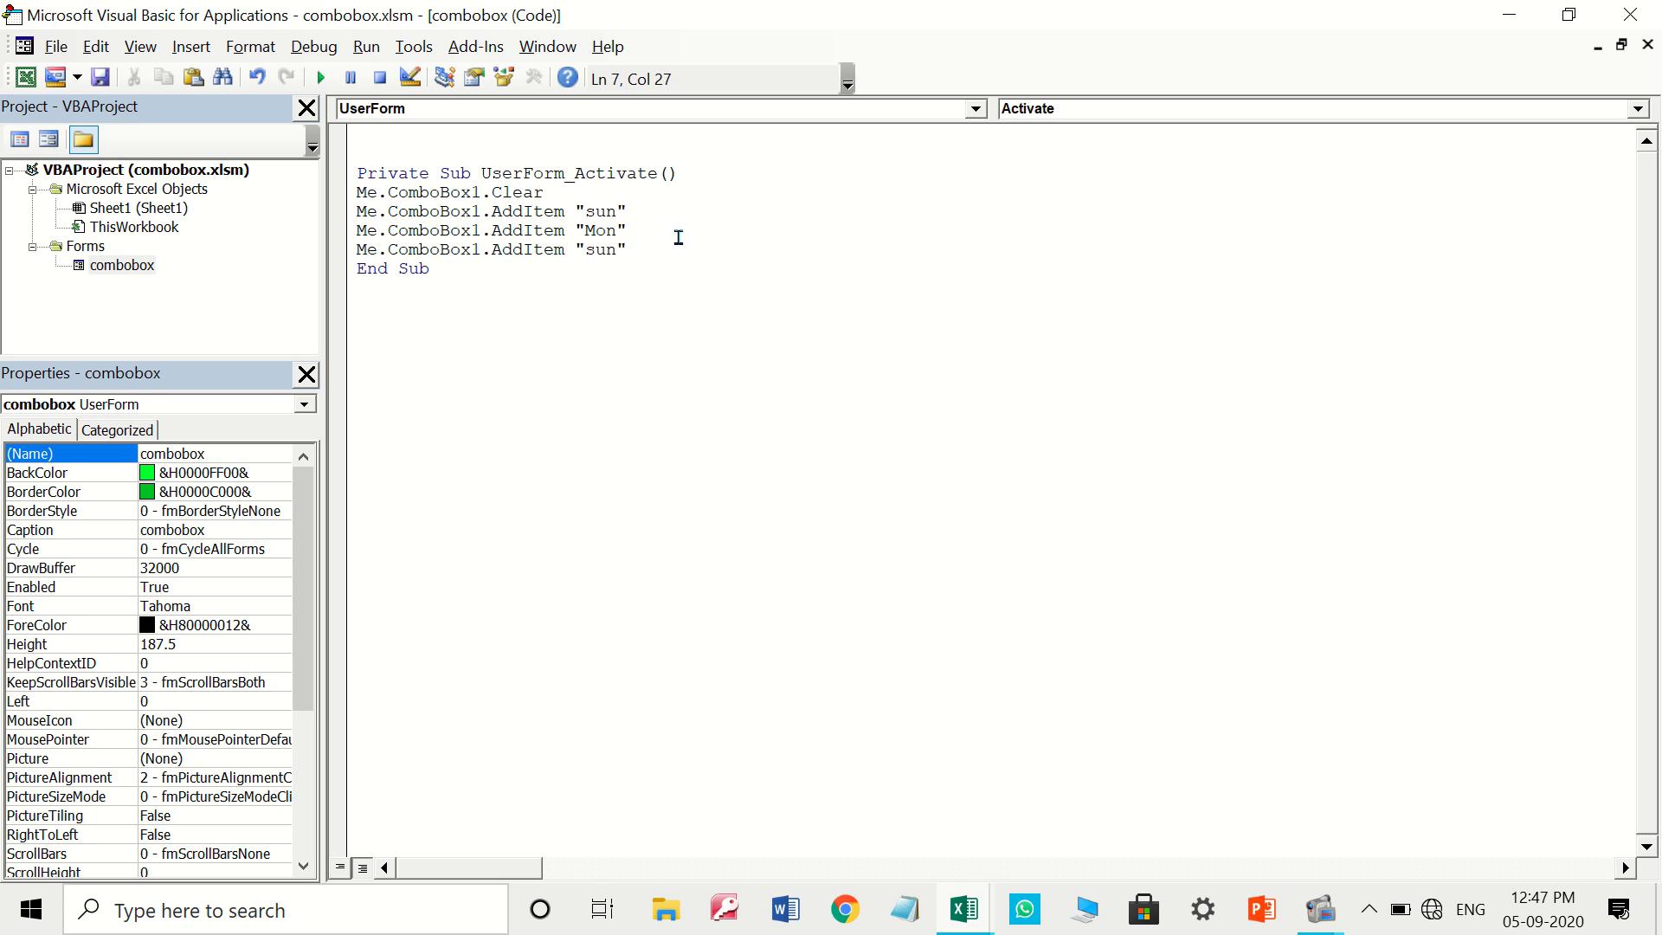
pyautogui.doubleClick(599, 257)
pyautogui.write('Tue')
pyautogui.press('Return')
pyautogui.hotkey('ctrl', 'v')
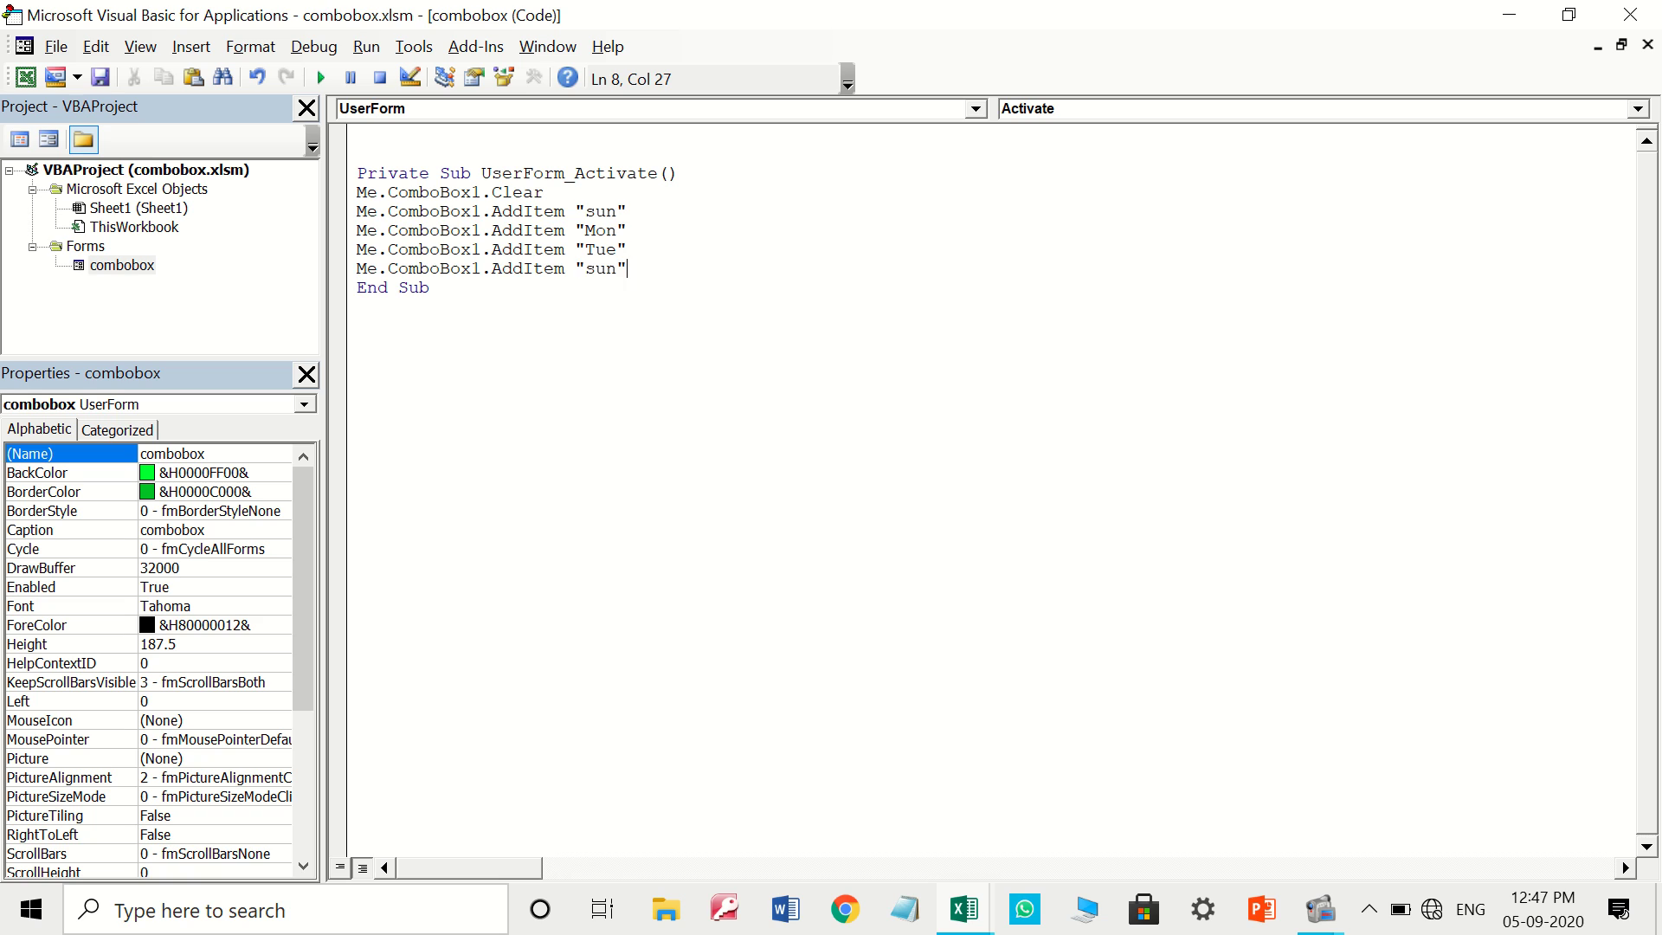
pyautogui.doubleClick(598, 269)
pyautogui.write('Wed')
# Add matching AddItem lines for Thu, Fri and sat
pyautogui.press('End')
pyautogui.press('Return')
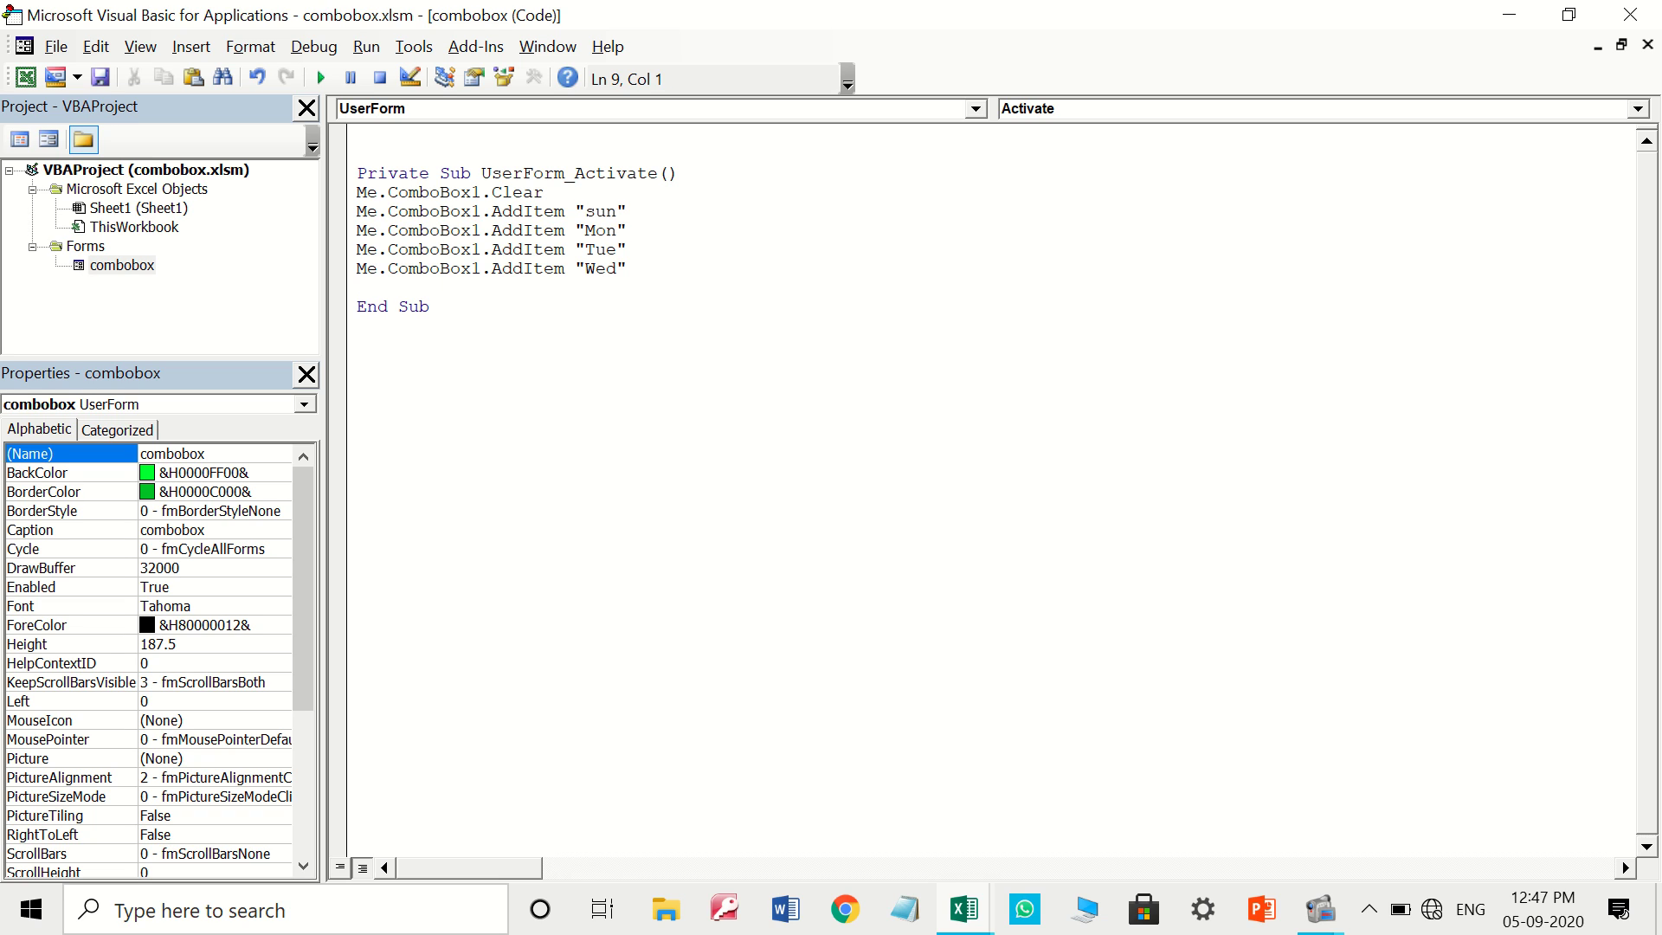
pyautogui.hotkey('ctrl', 'v')
pyautogui.doubleClick(599, 288)
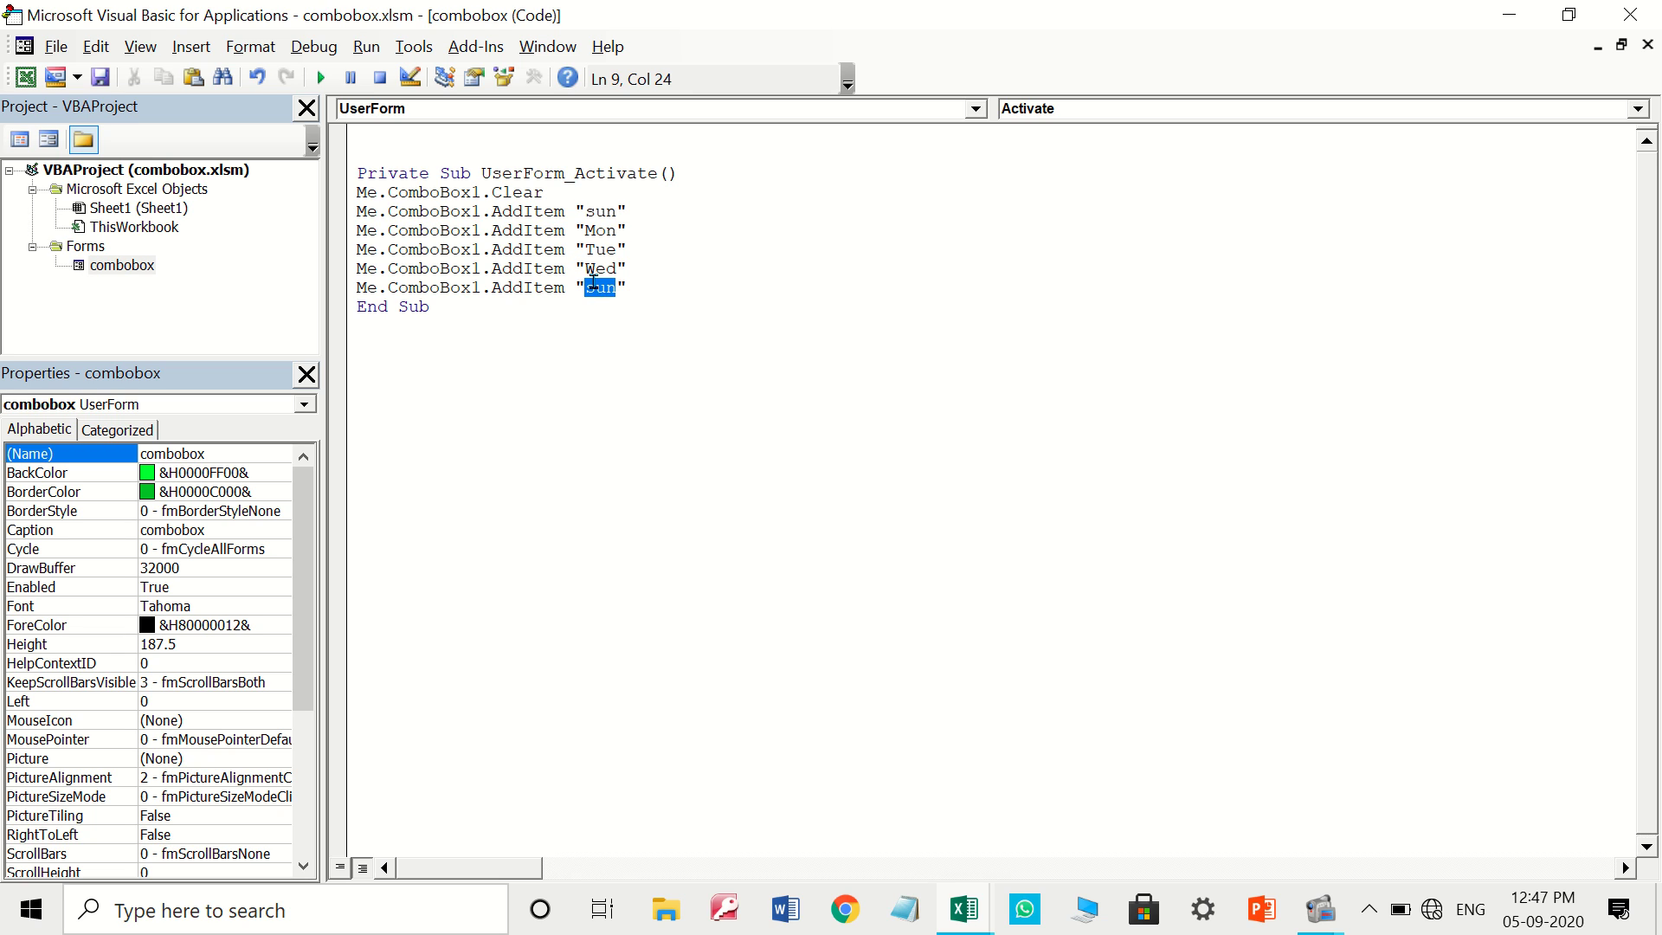
pyautogui.write('T')
pyautogui.write('hu')
pyautogui.press('End')
pyautogui.press('Return')
pyautogui.write('Me.ComboBox1.AddItem "sun"')
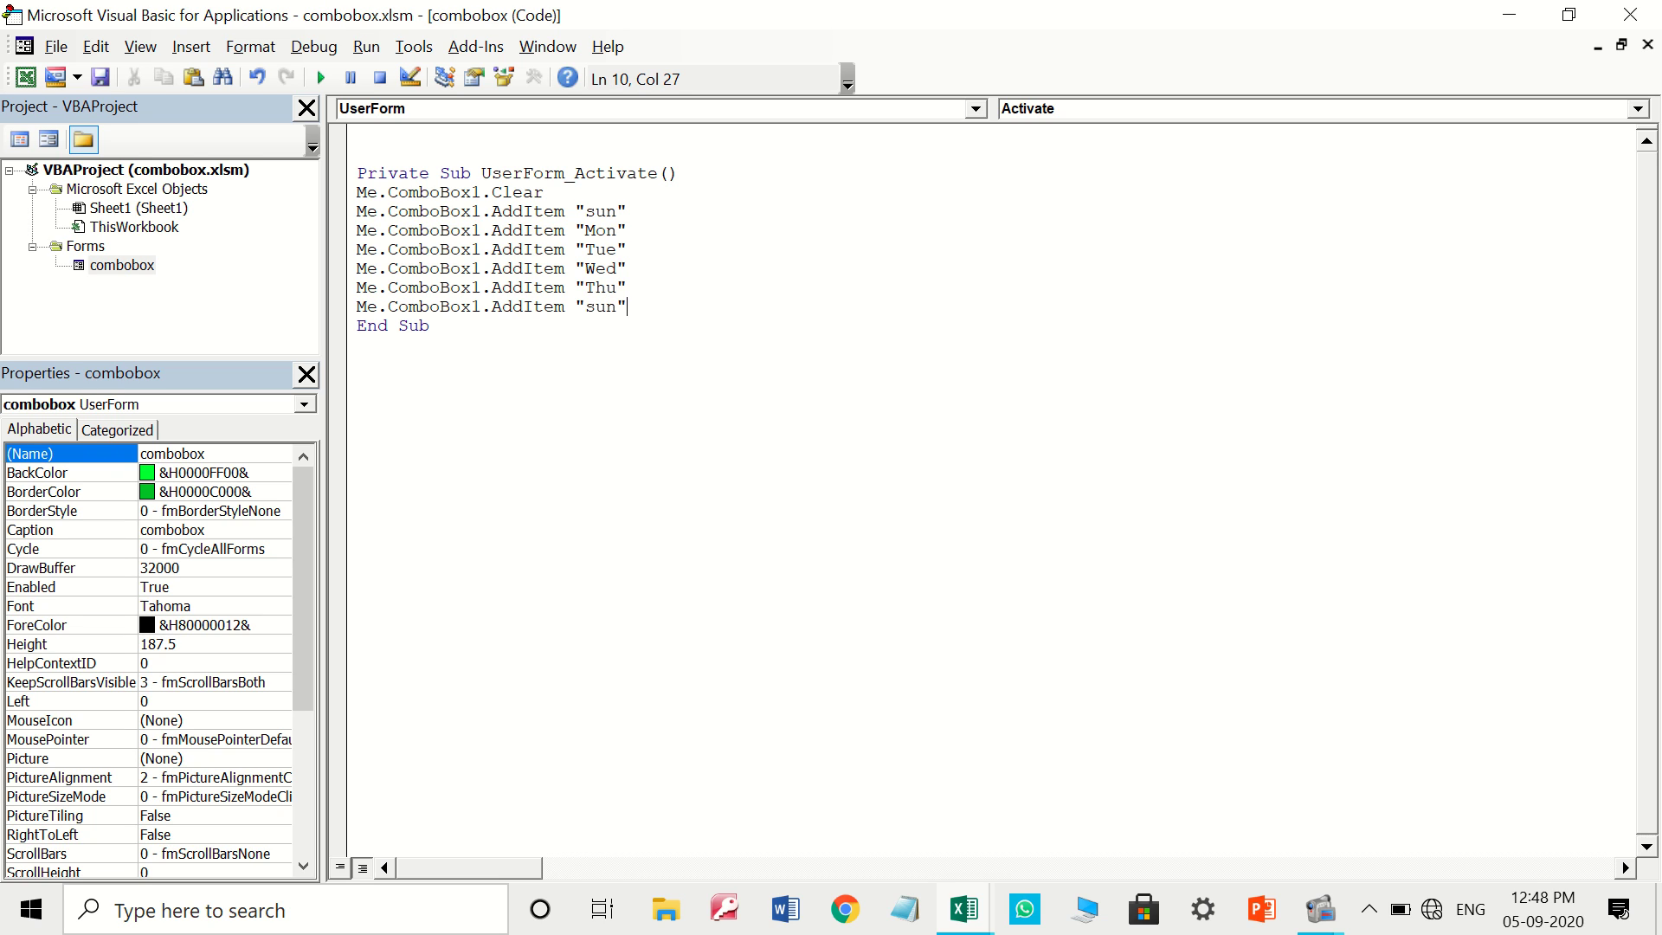
pyautogui.press('Left')
pyautogui.press('BackSpace')
pyautogui.press('BackSpace')
pyautogui.press('BackSpace')
pyautogui.write('Fr')
pyautogui.write('i')
pyautogui.press('Right')
pyautogui.press('Return')
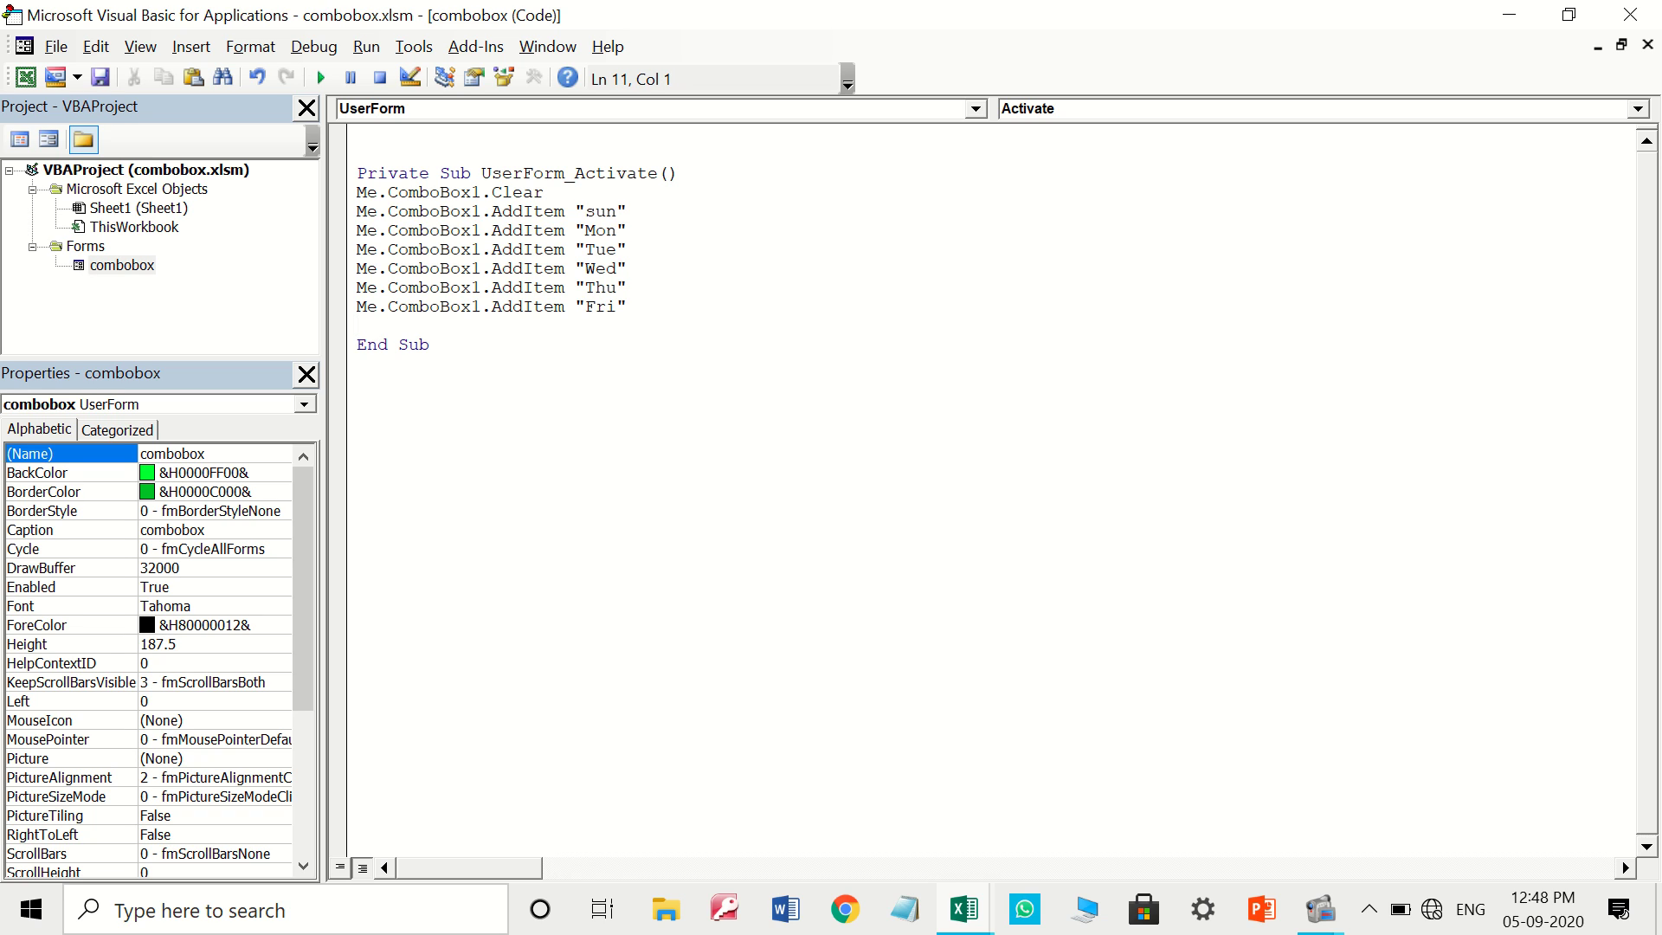
pyautogui.write('Me.ComboBox1.AddItem "sun"')
pyautogui.press('Left')
pyautogui.press('BackSpace')
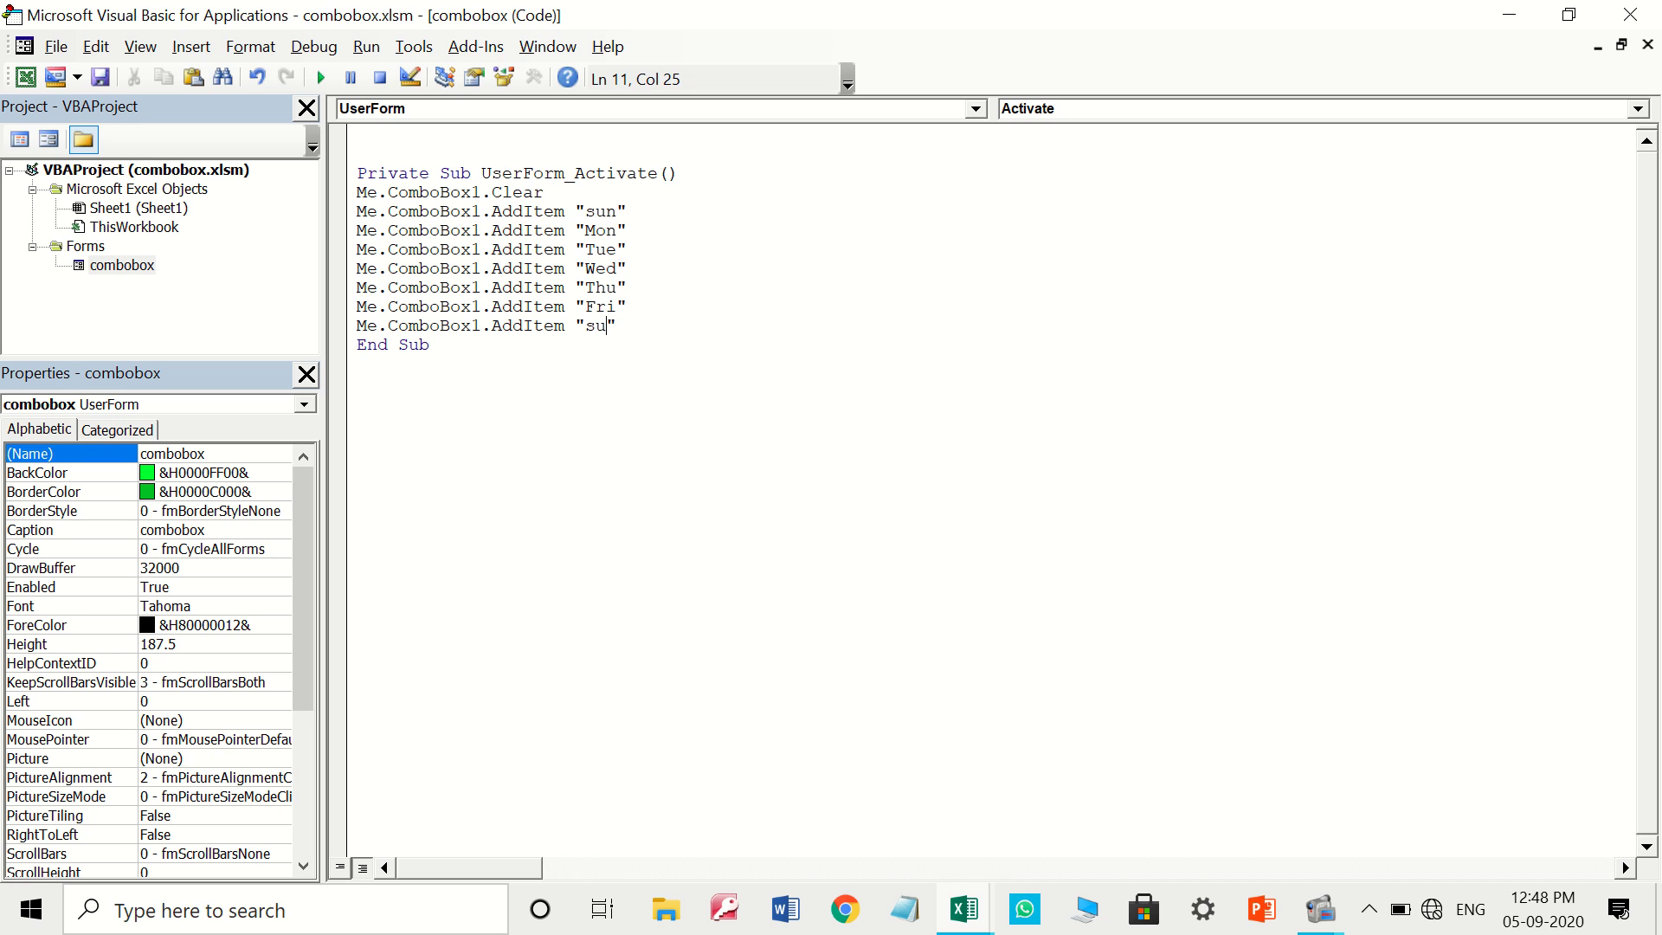
pyautogui.press('BackSpace')
pyautogui.write('at')
pyautogui.press('Right')
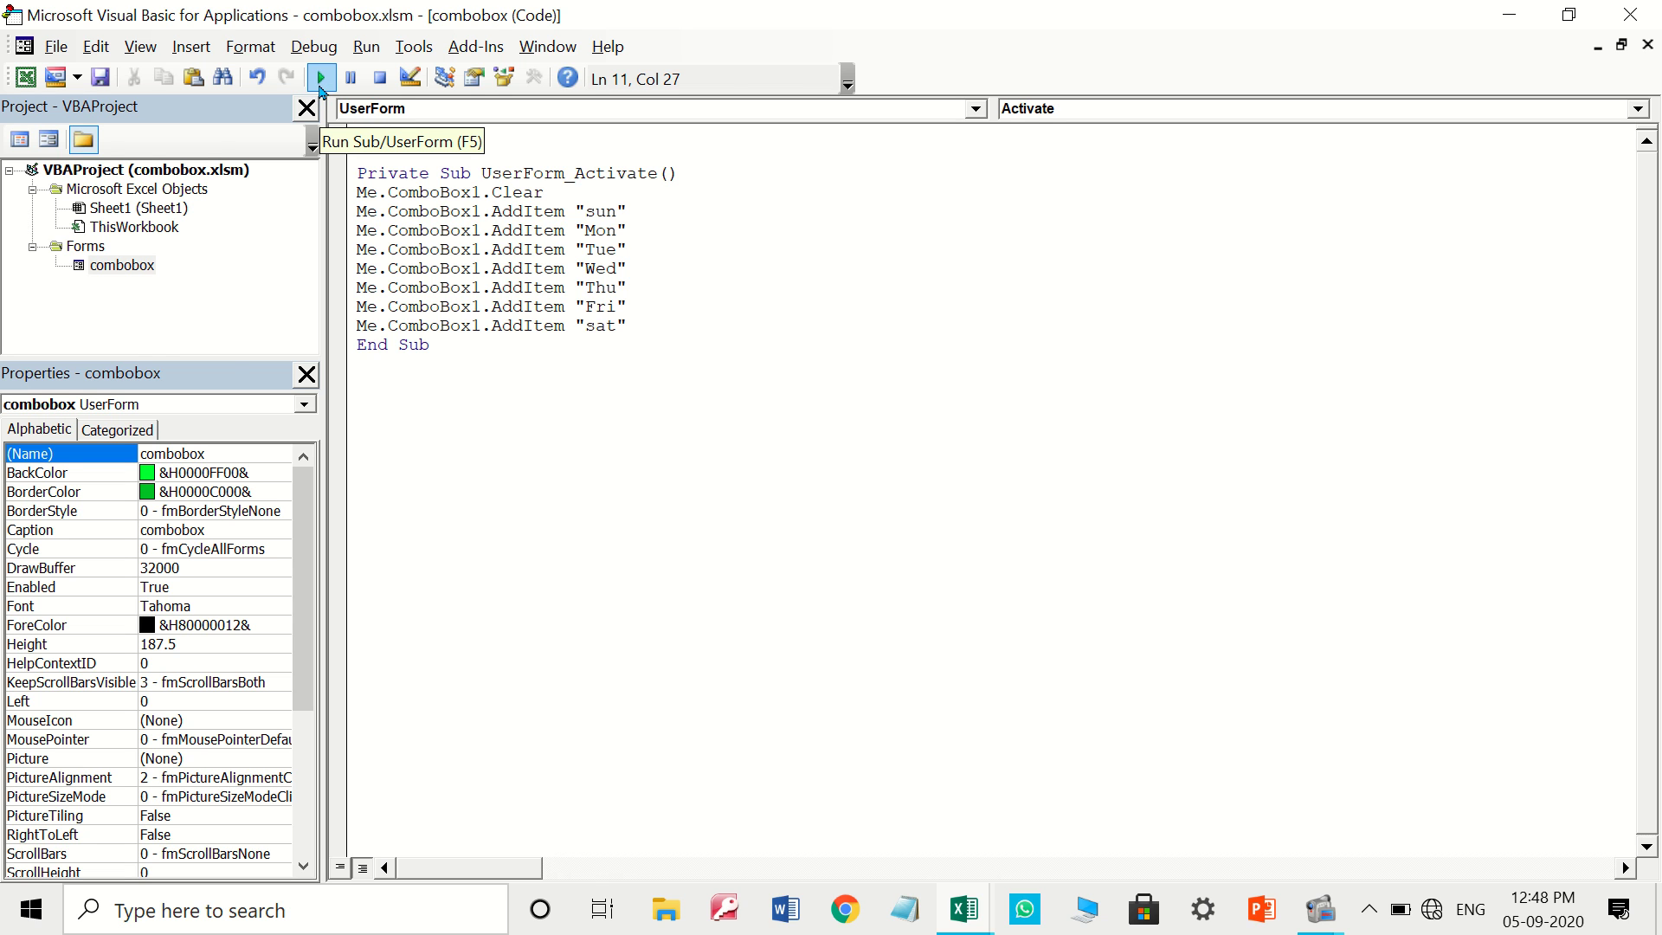
# Run the form, confirm the Days list shows sun to sat, check Month and Year, then close it
pyautogui.click(320, 82)
pyautogui.moveTo(656, 303); pyautogui.dragTo(619, 182)
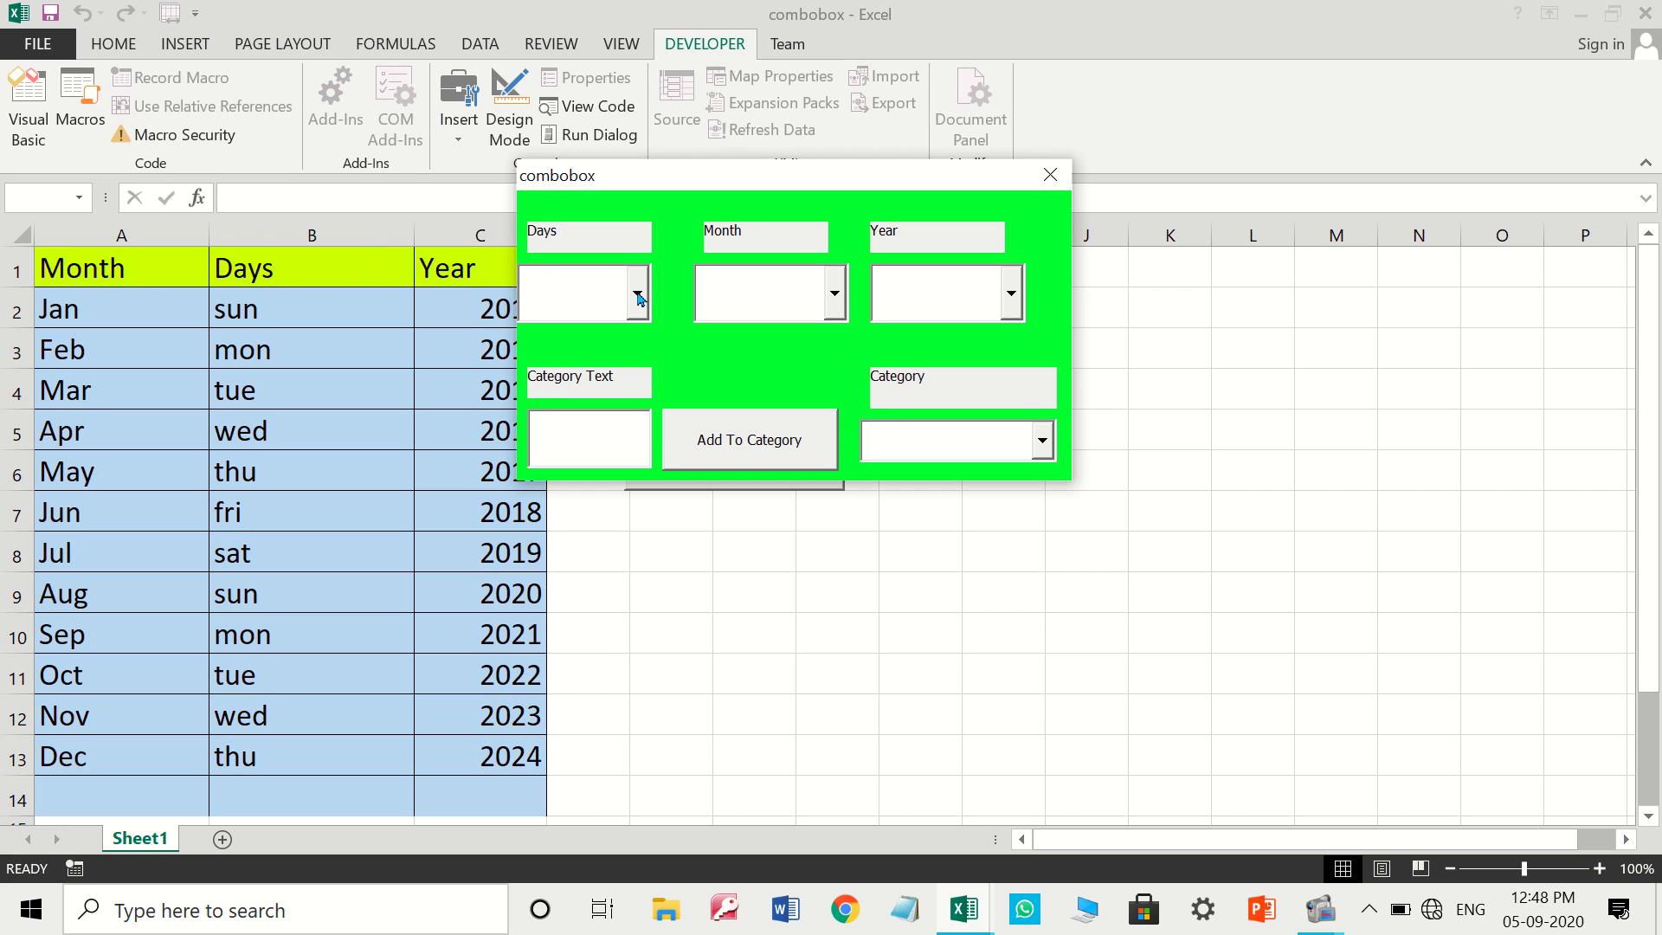
pyautogui.click(640, 296)
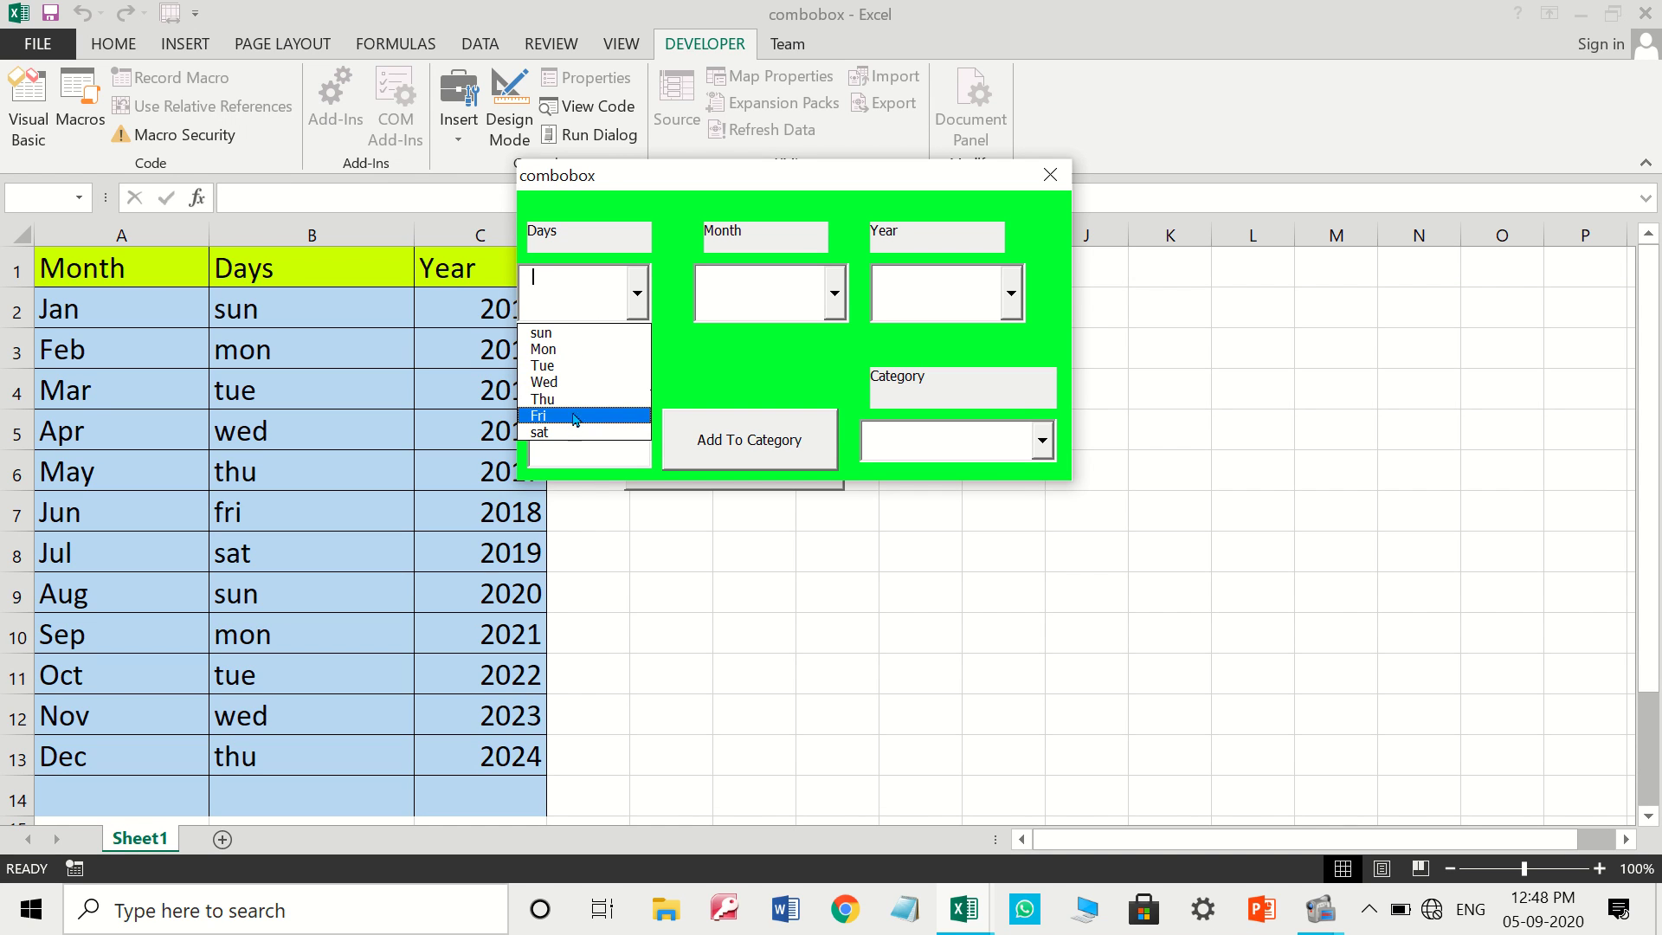
pyautogui.click(615, 279)
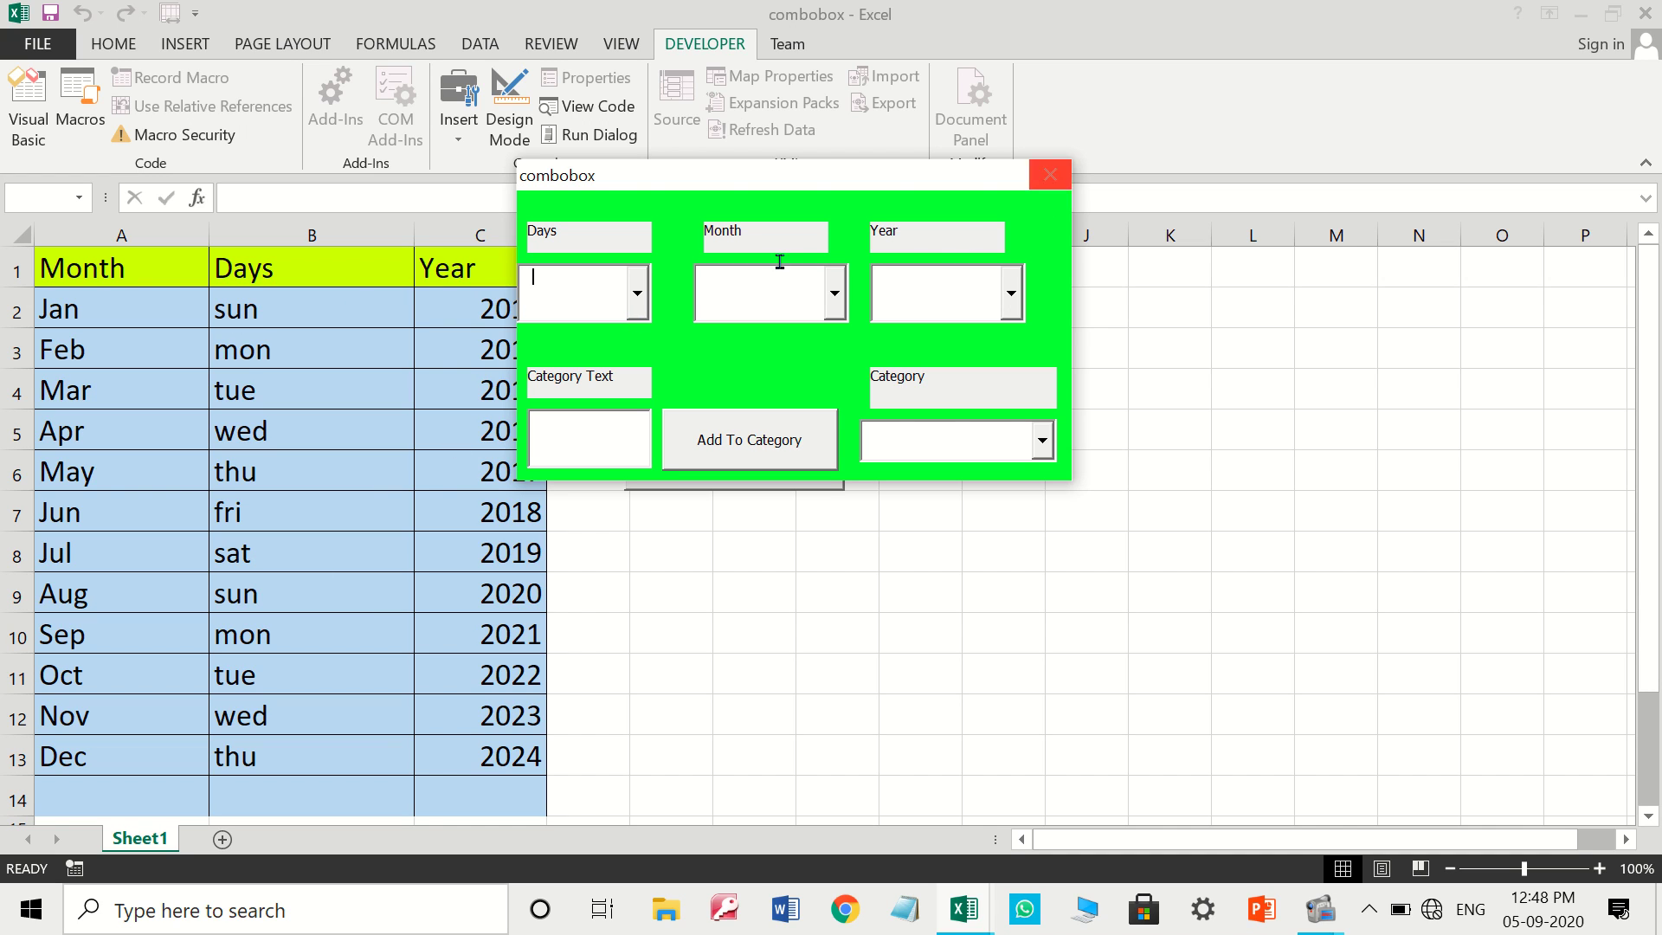
pyautogui.click(836, 298)
pyautogui.click(1008, 306)
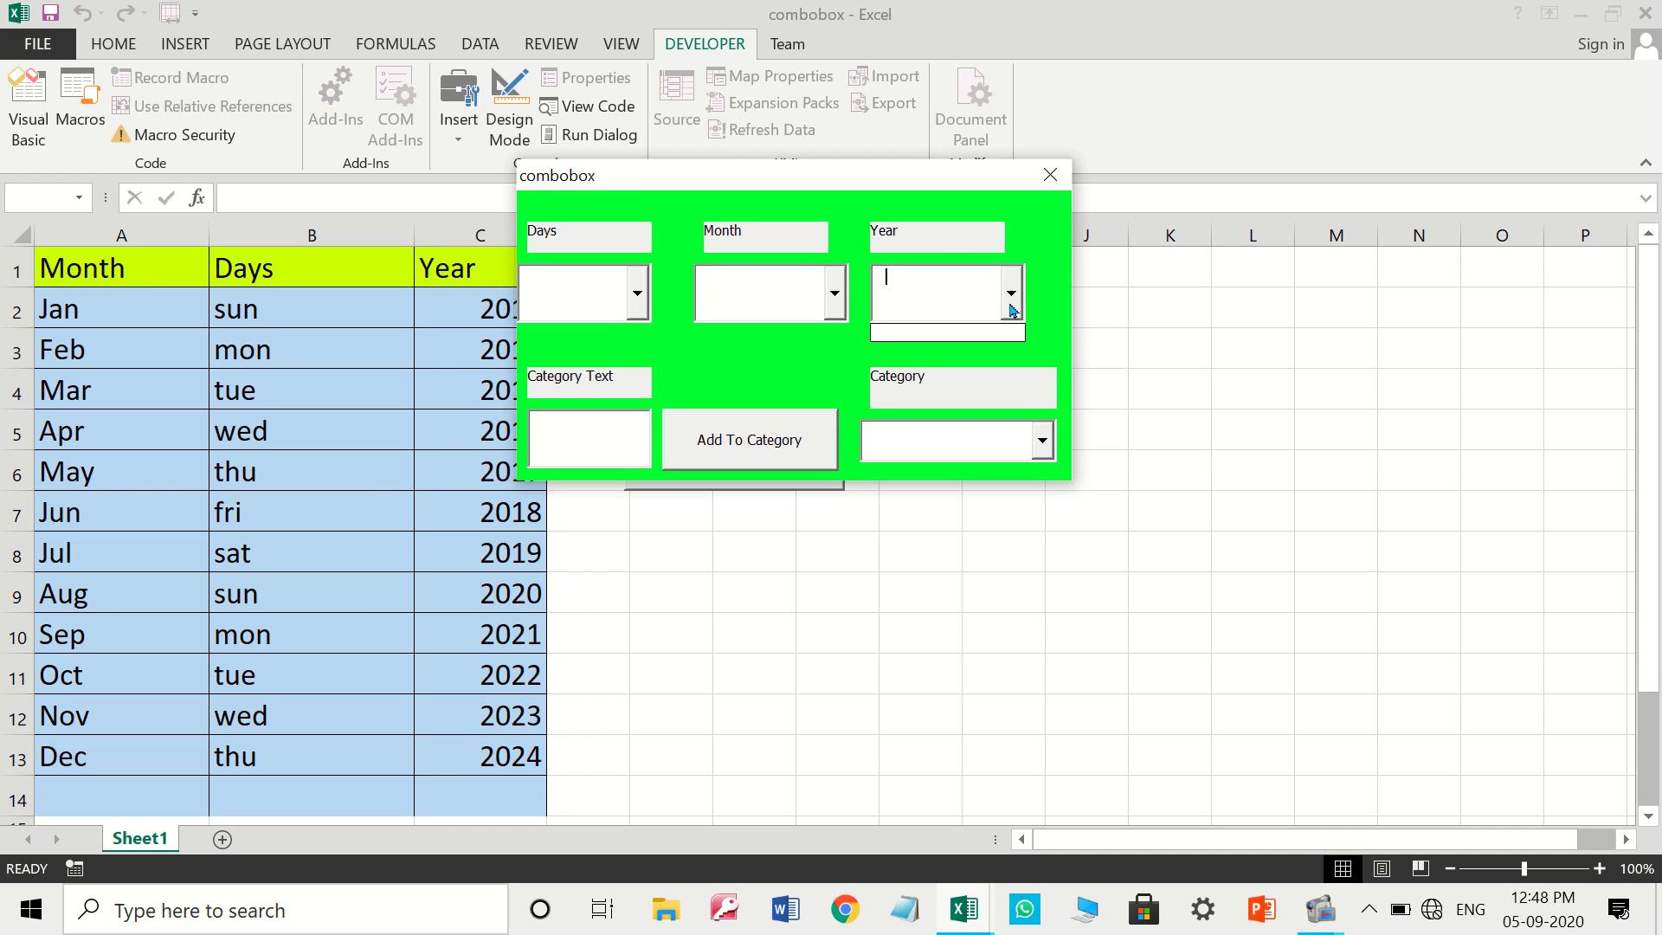
pyautogui.click(1051, 176)
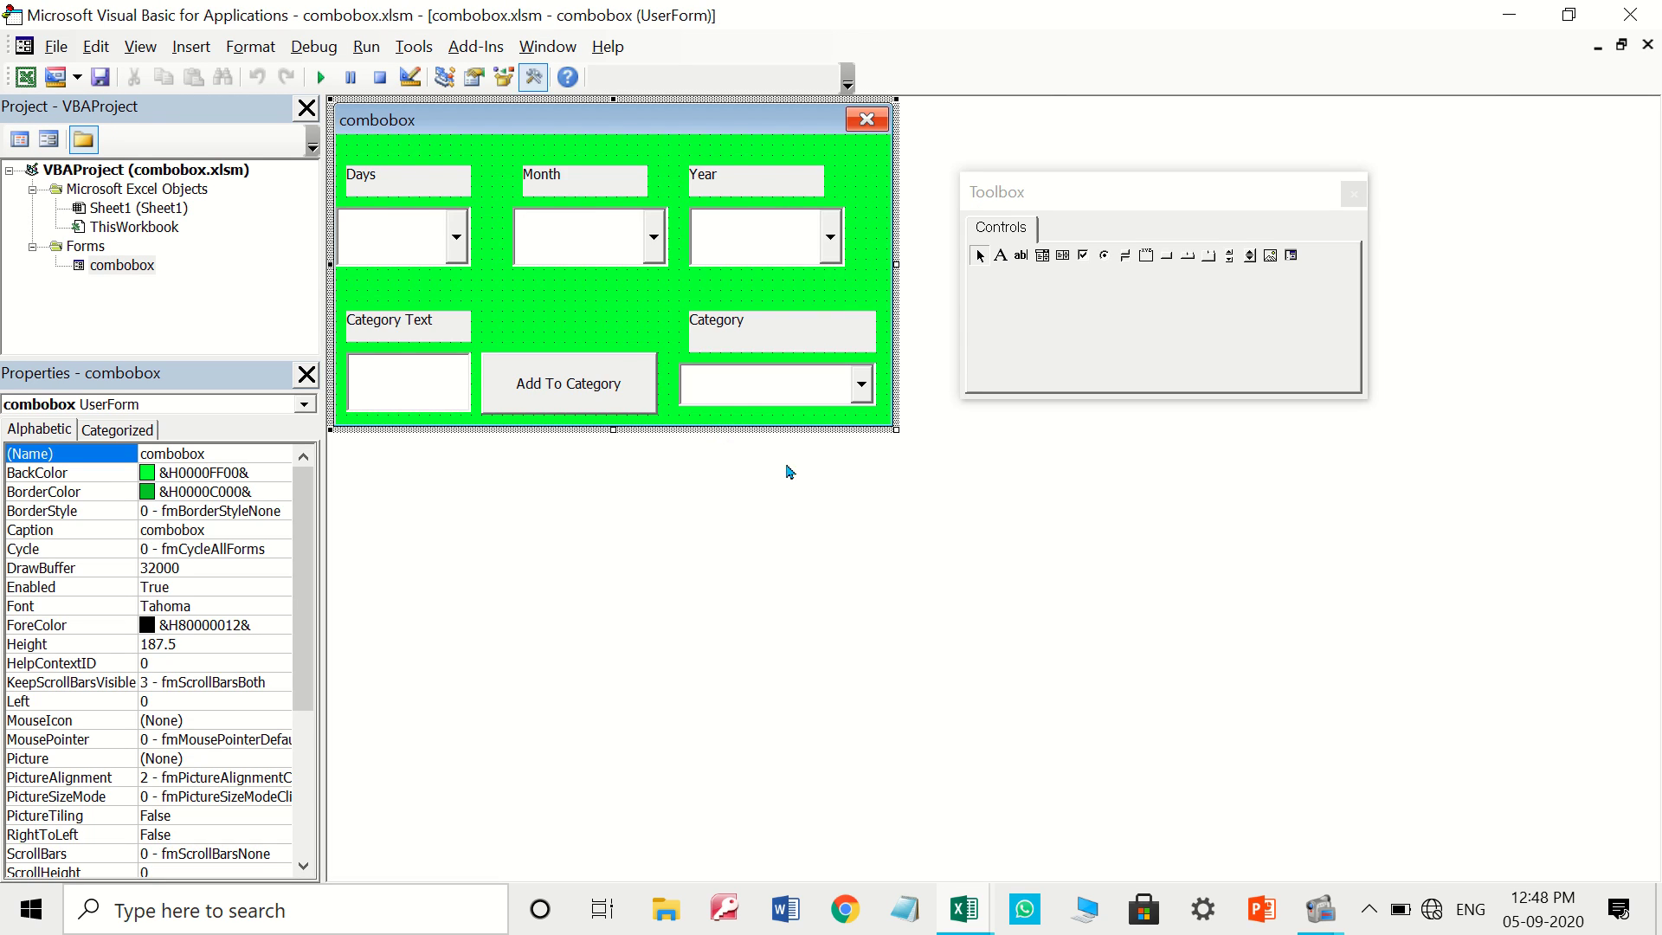
# In UserForm_Activate, declare Dim sh As Worksheet and Dim i As Integer
pyautogui.press('F7')
pyautogui.click(665, 320)
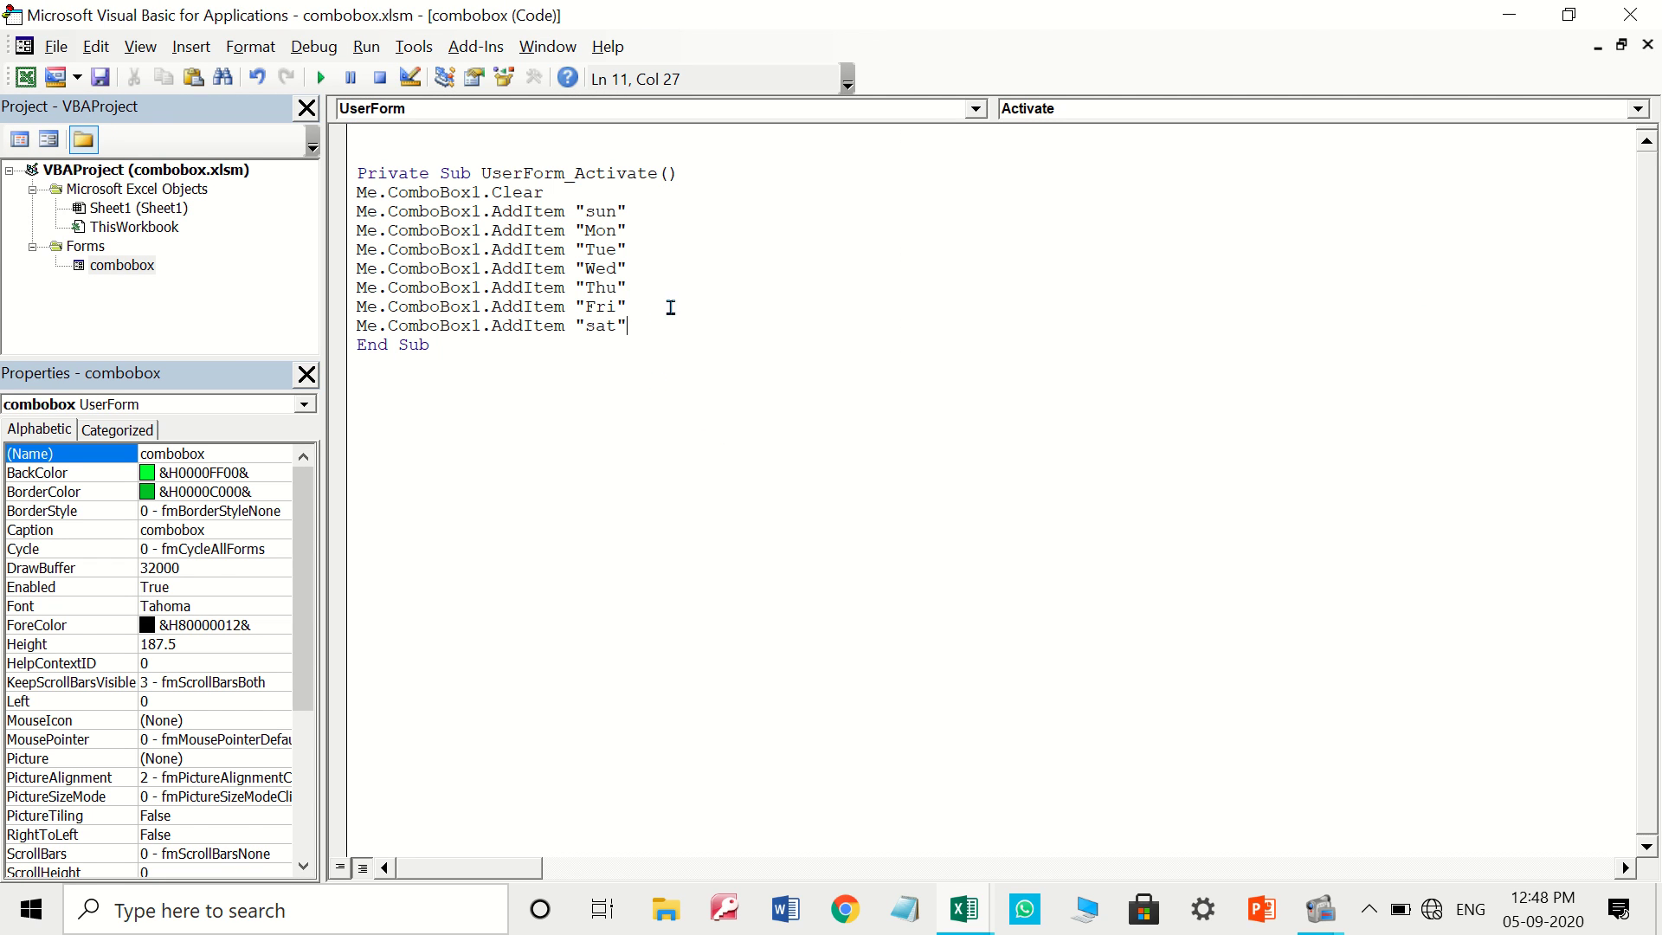
pyautogui.press('Return')
pyautogui.write('dim')
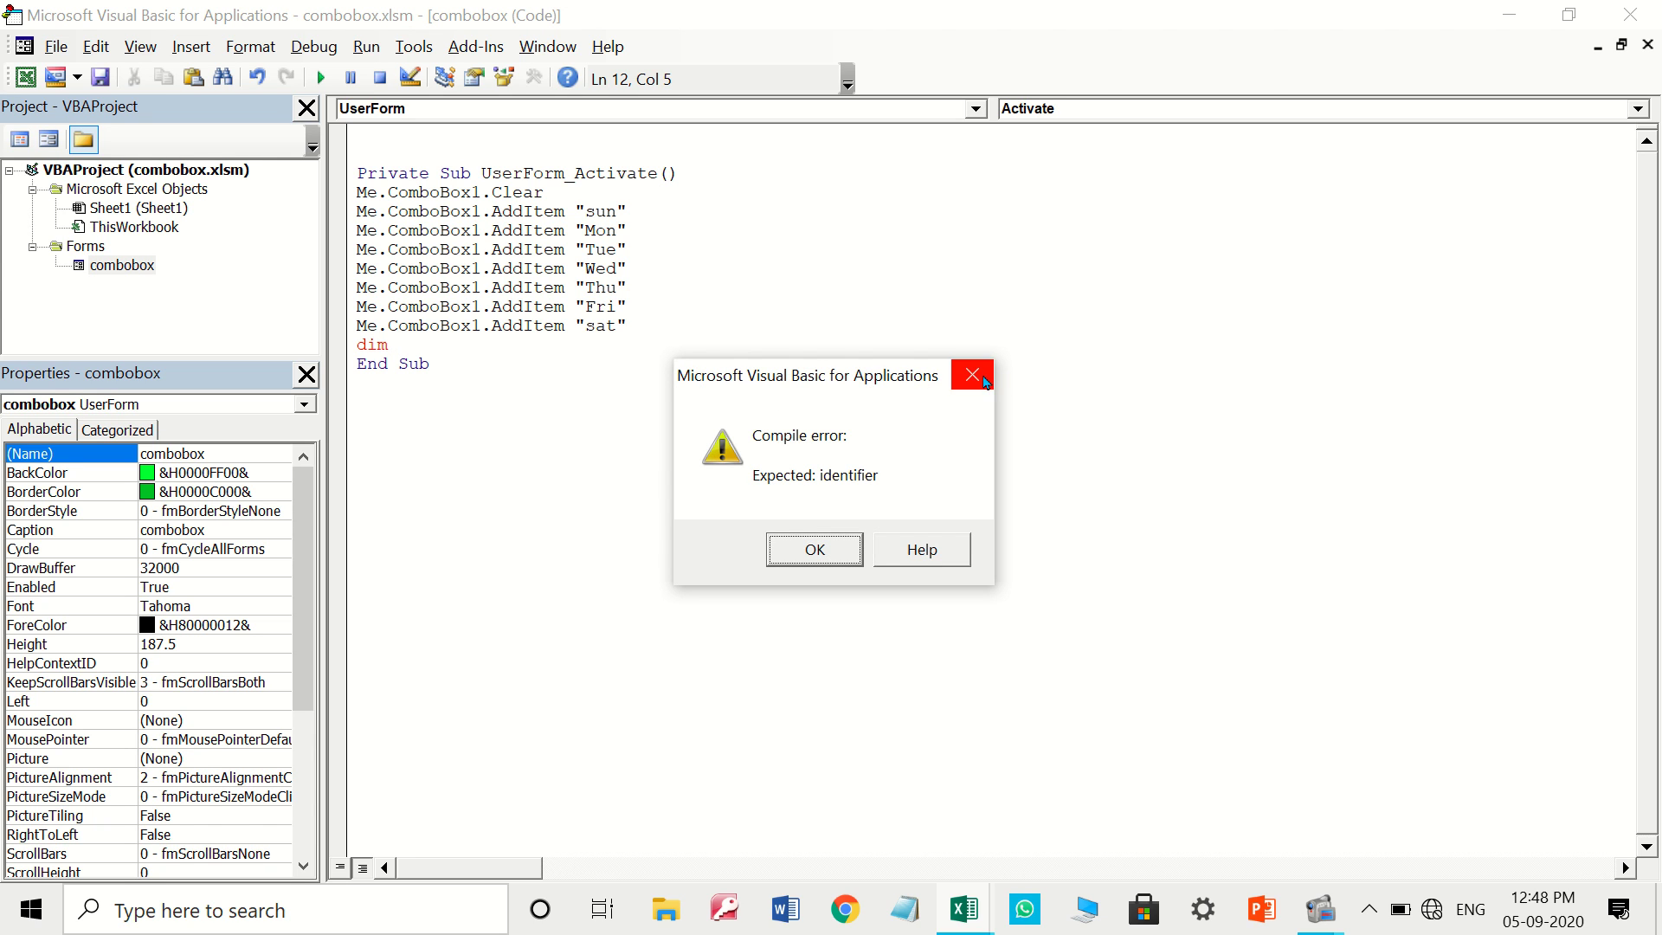
pyautogui.click(986, 381)
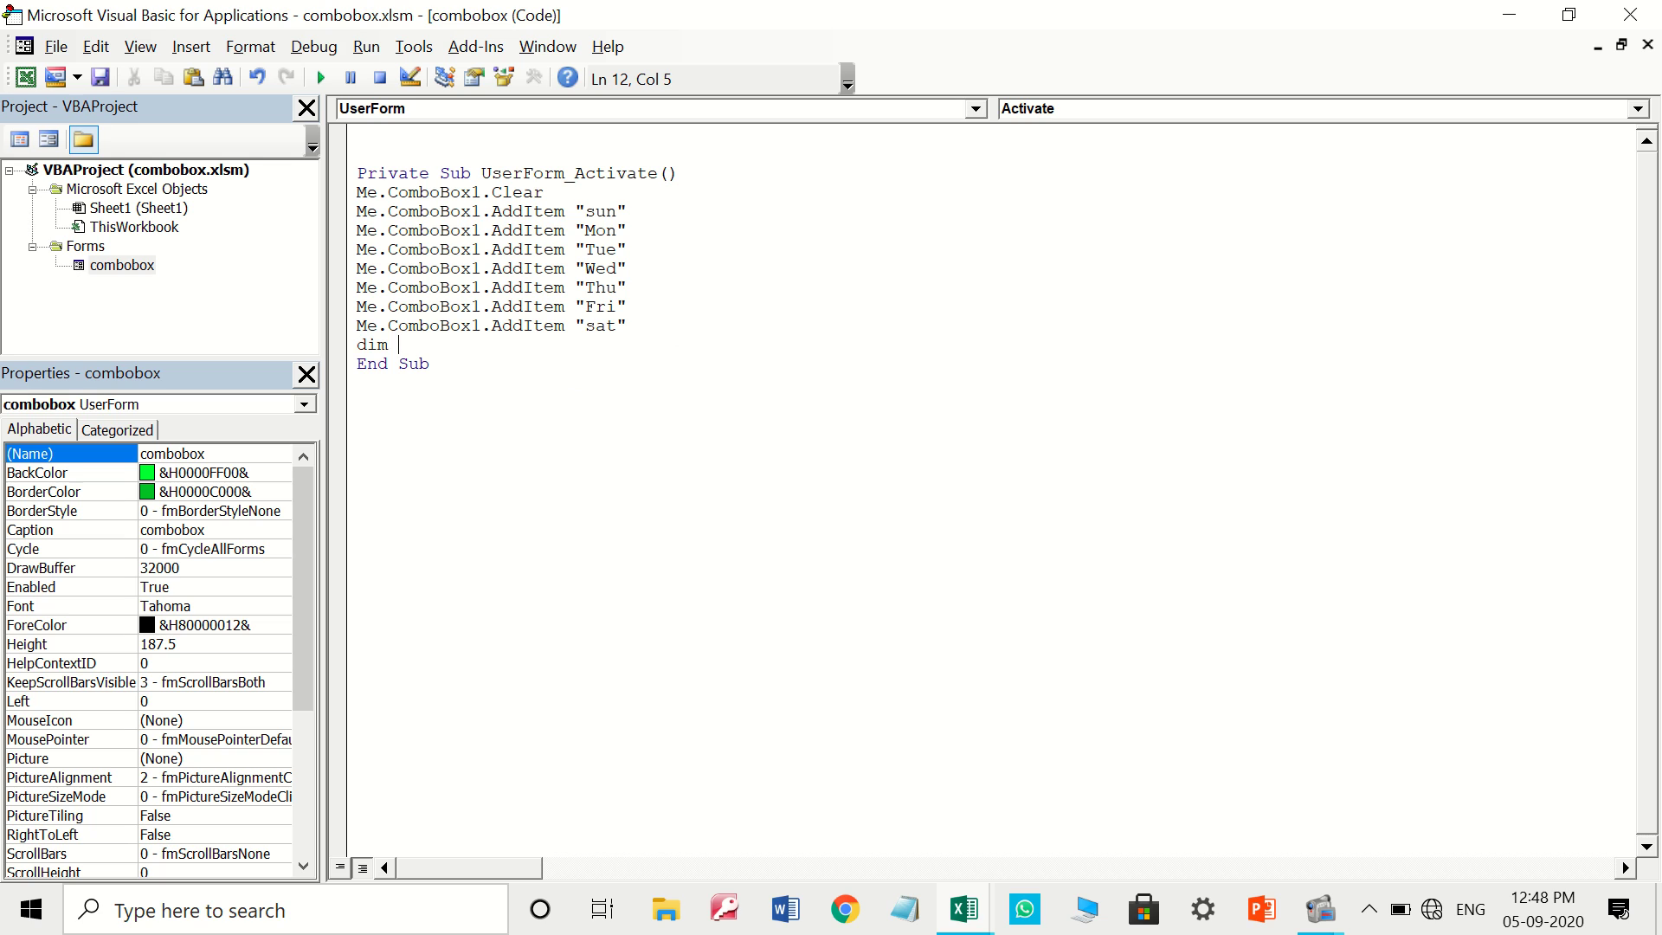
pyautogui.write('sh a')
pyautogui.write('s Wo')
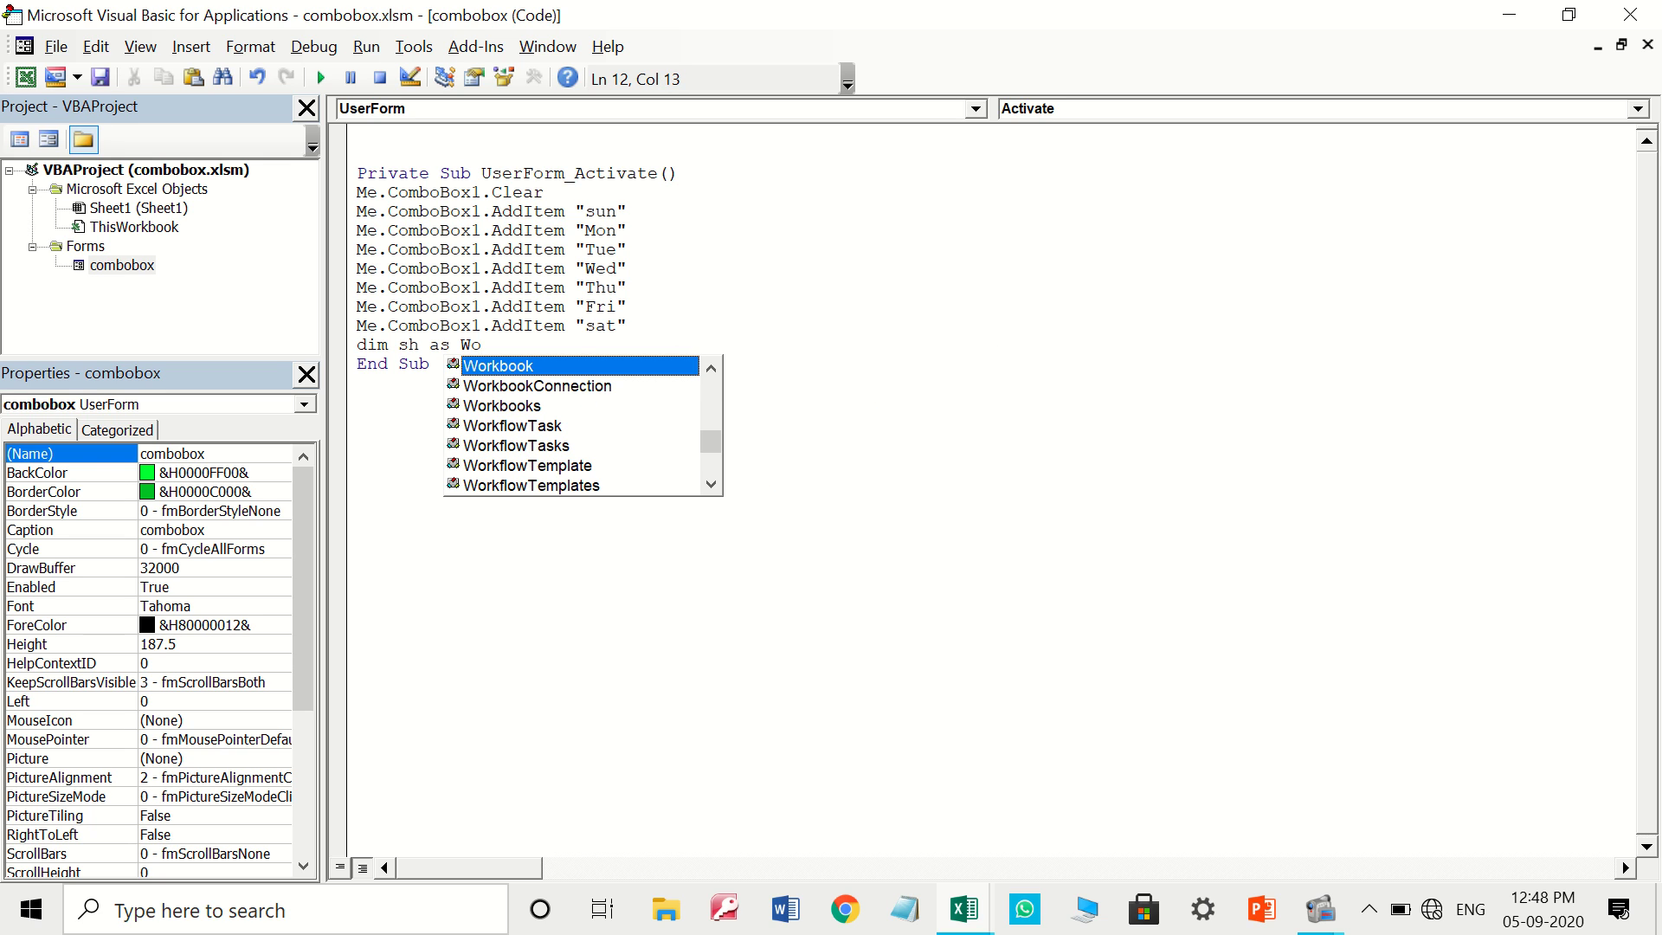
pyautogui.write('rks')
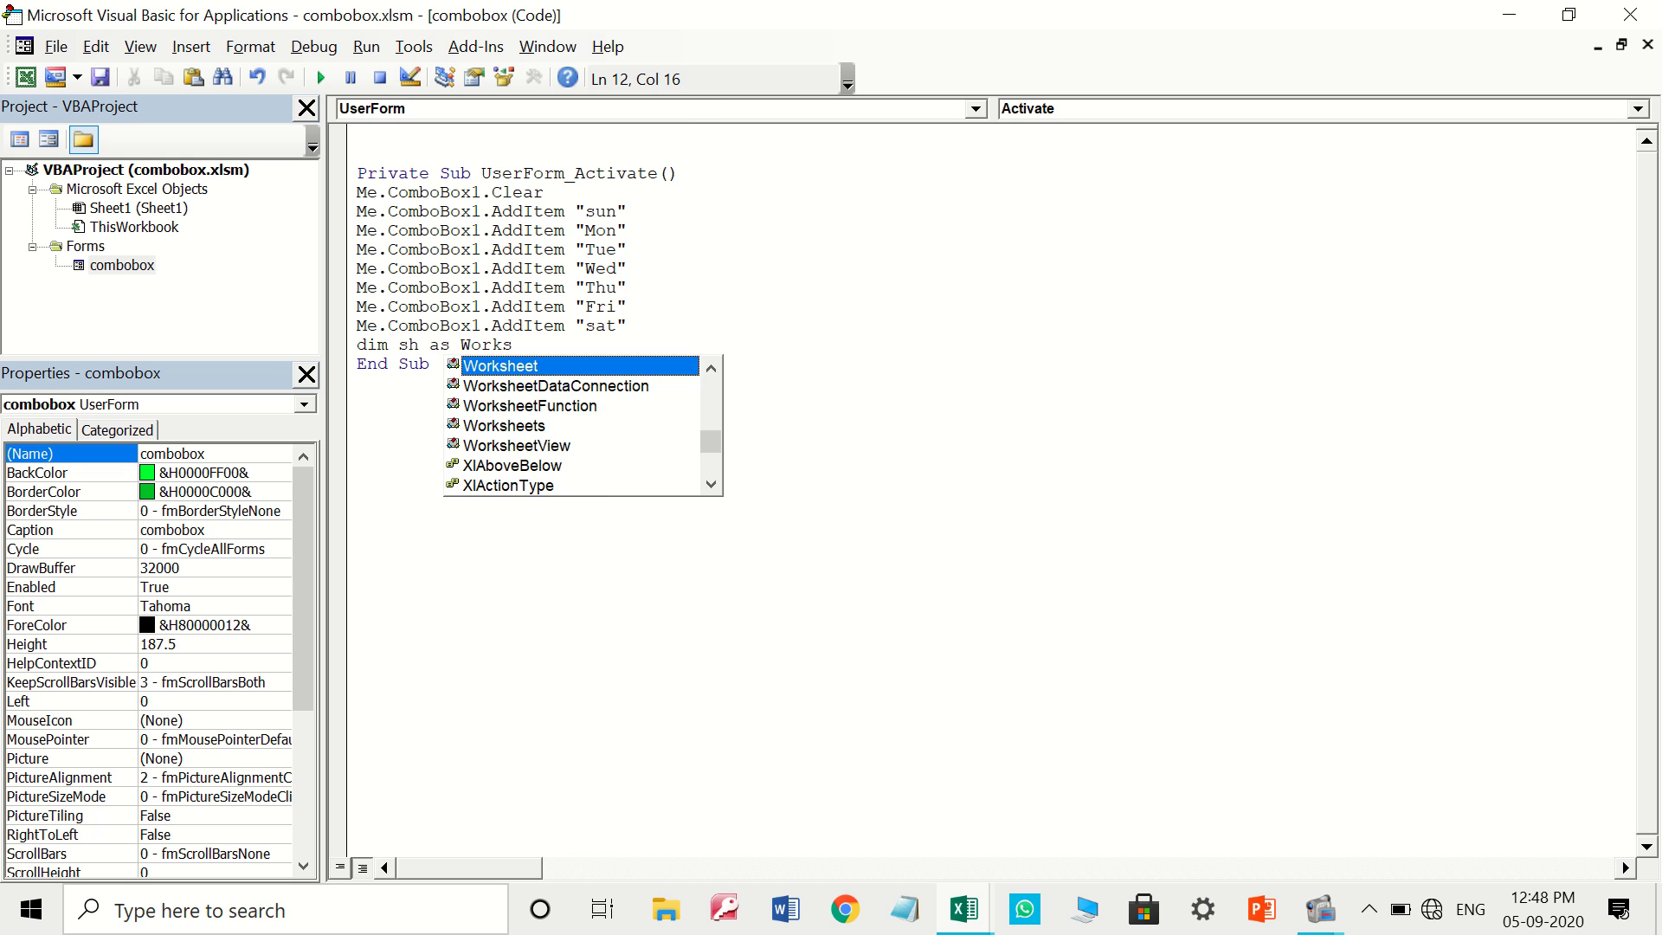
pyautogui.press('Tab')
pyautogui.press('Return')
pyautogui.write('s')
pyautogui.press('BackSpace')
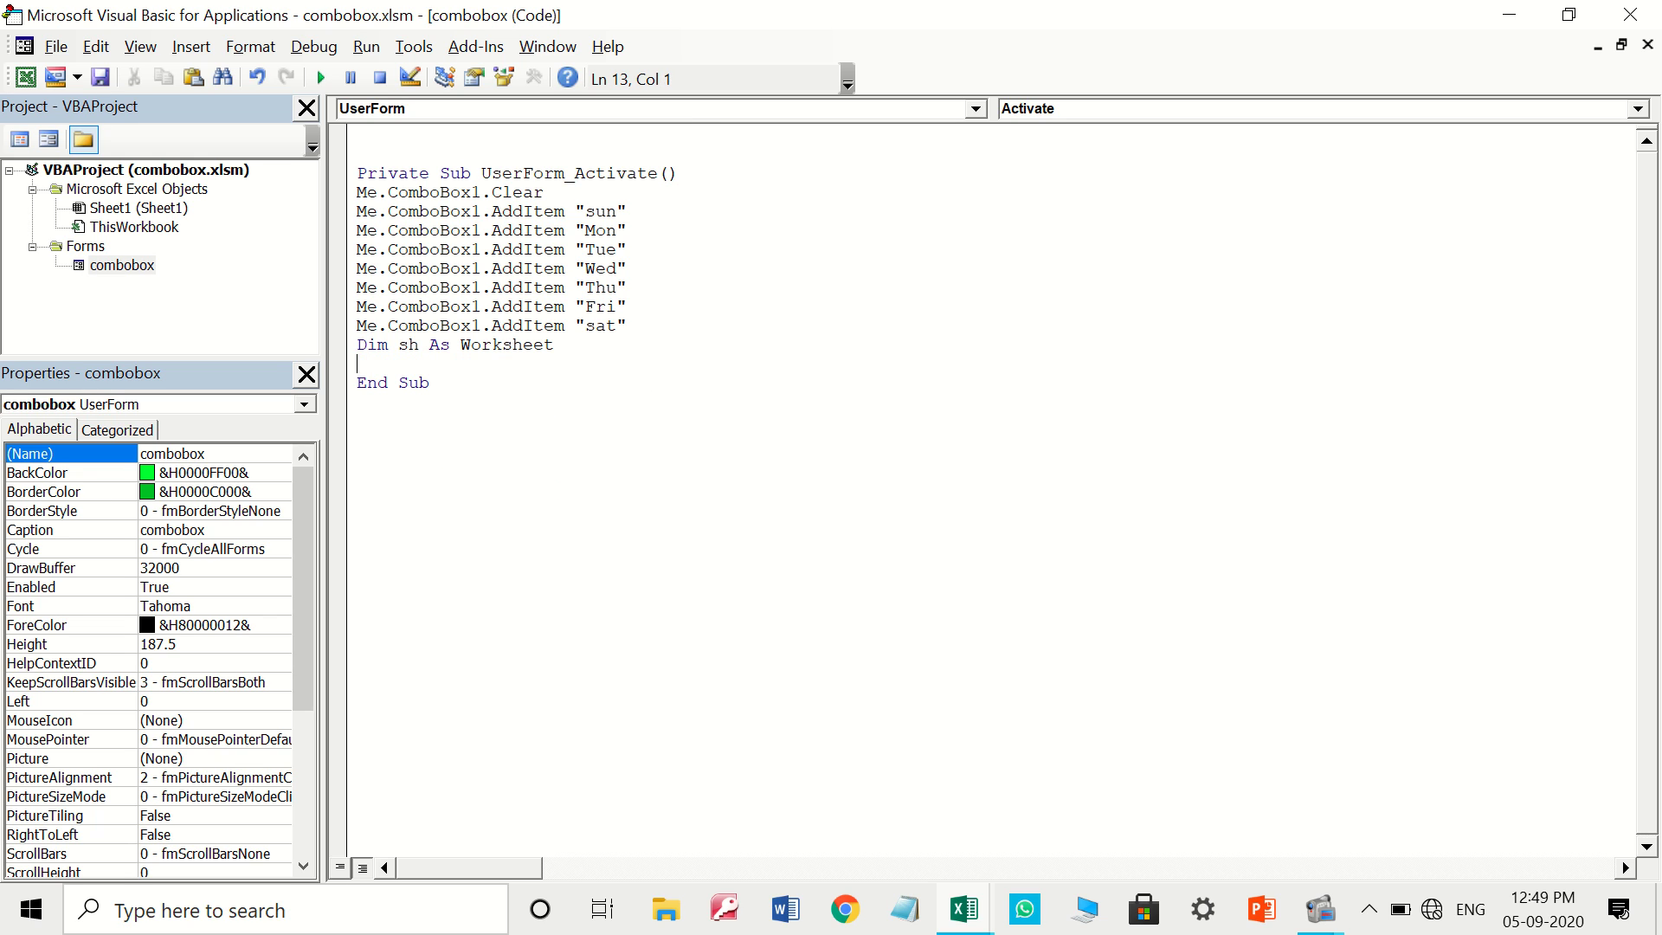
pyautogui.write('dim i a')
pyautogui.write('s I')
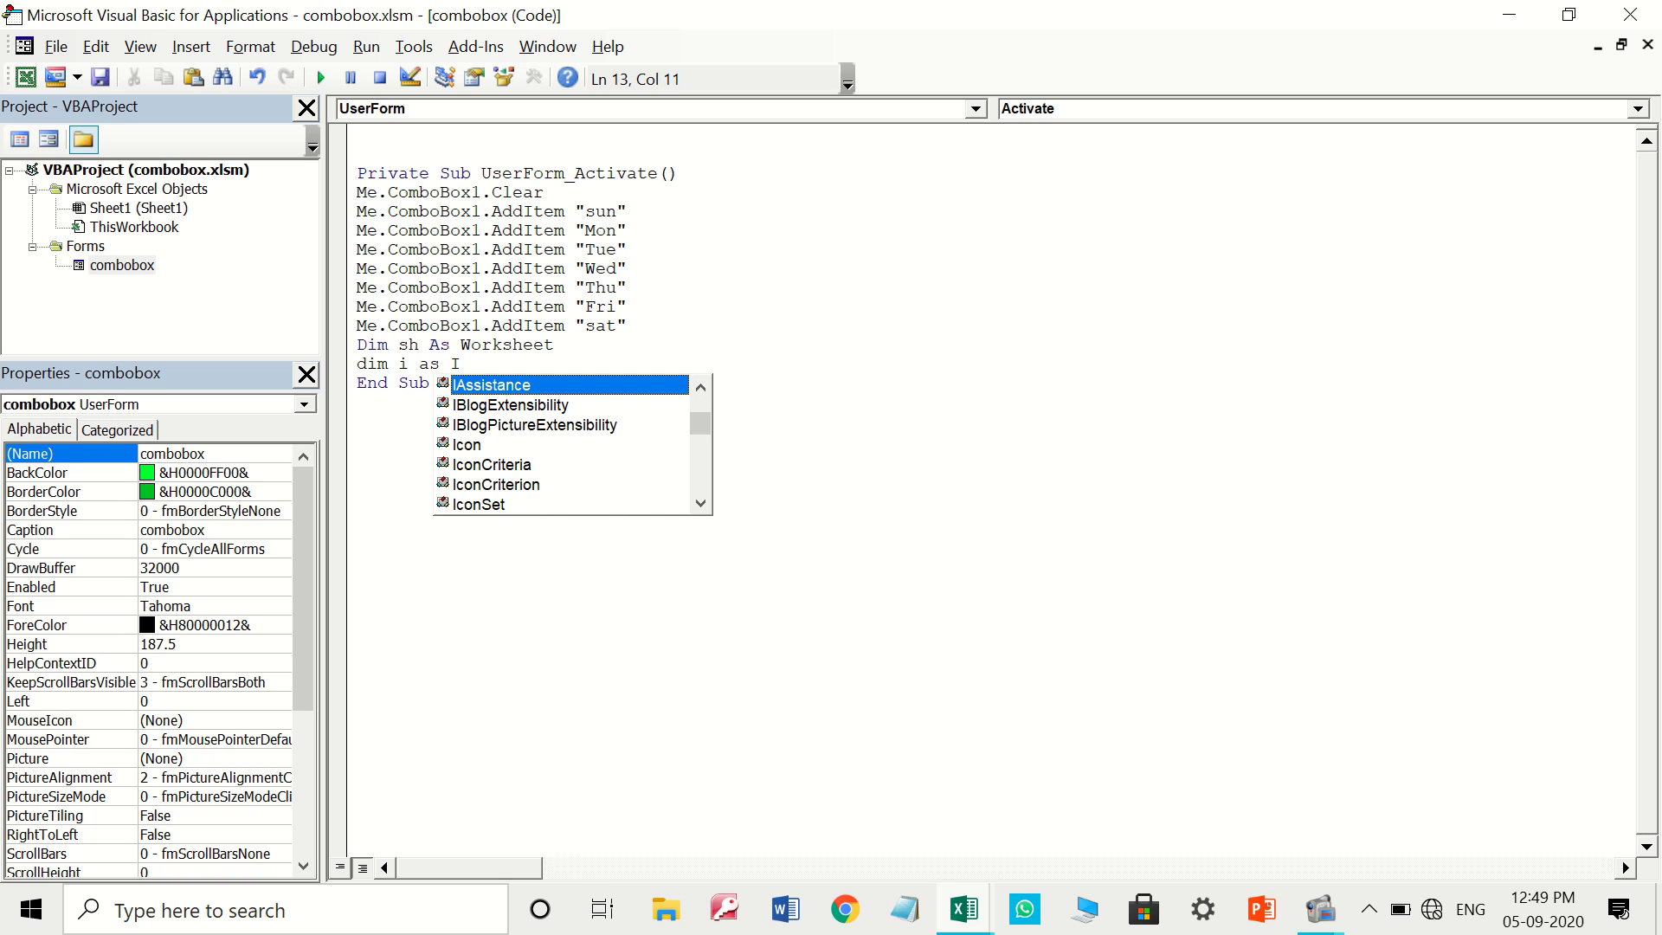
pyautogui.write('n')
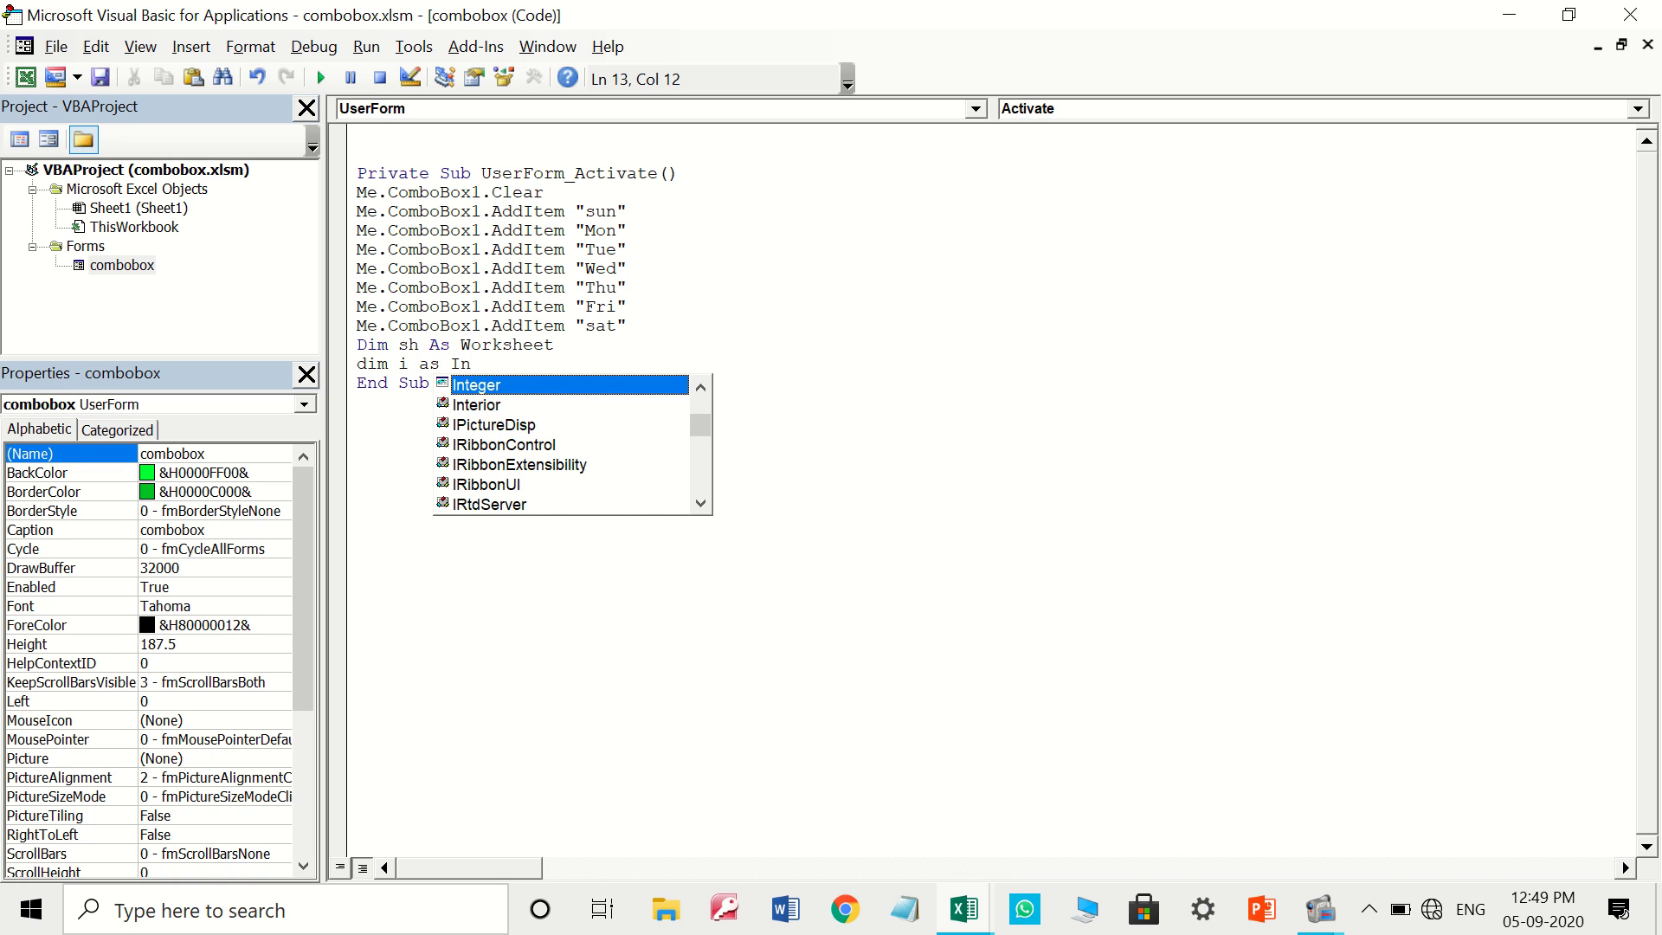
pyautogui.press('Return')
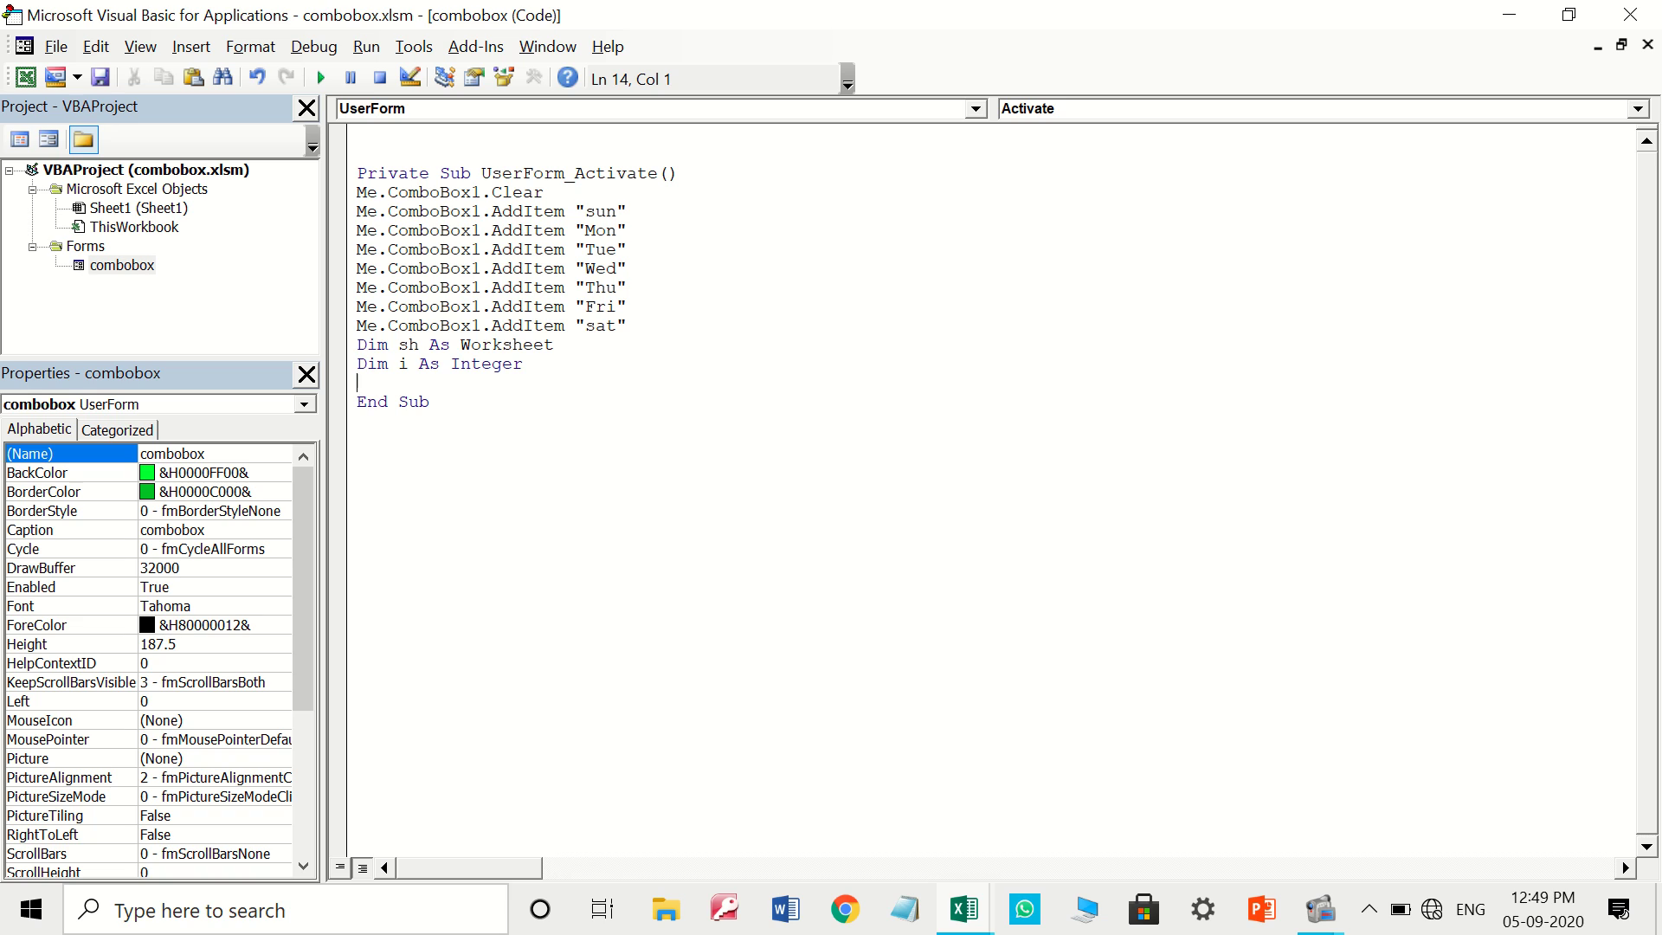
# Add the line Set sh = ThisWorkbook.Sheets("sheet1")
pyautogui.write('set ')
pyautogui.write('sh')
pyautogui.write('=t')
pyautogui.press('BackSpace')
pyautogui.press('BackSpace')
pyautogui.write('= t')
pyautogui.press('BackSpace')
pyautogui.press('BackSpace')
pyautogui.press('BackSpace')
pyautogui.press('BackSpace')
pyautogui.write('=')
pyautogui.write('thuswor')
pyautogui.write('kbook')
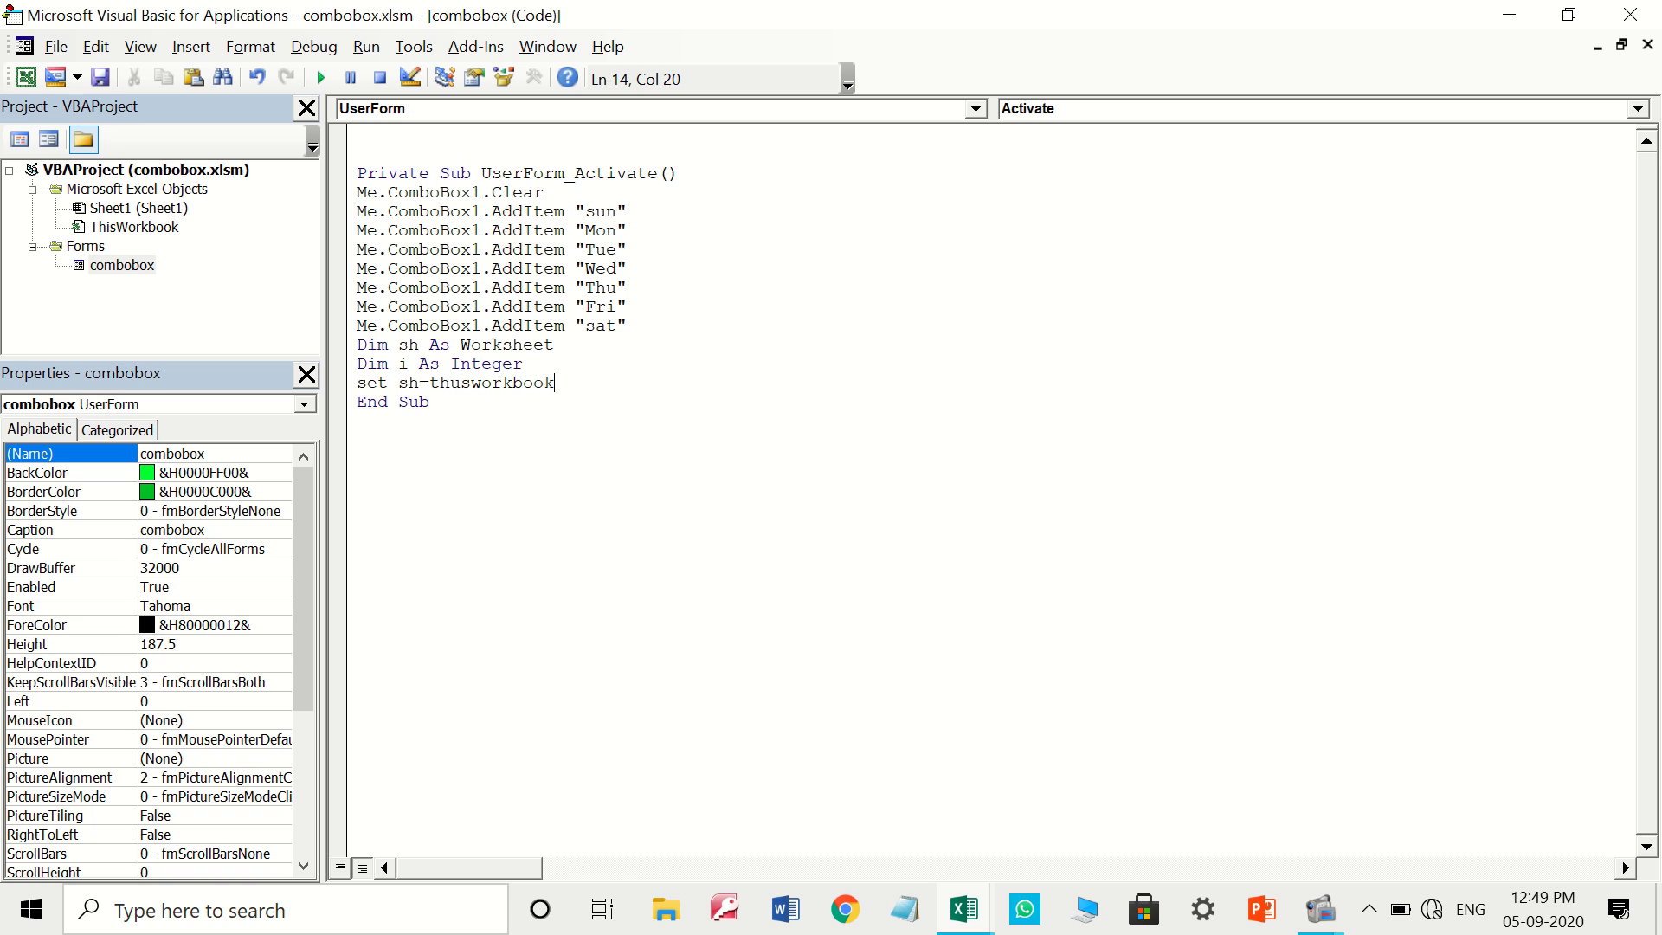
pyautogui.press('BackSpace')
pyautogui.press('BackSpace')
pyautogui.press('BackSpace')
pyautogui.press('BackSpace')
pyautogui.press('BackSpace')
pyautogui.press('BackSpace')
pyautogui.press('BackSpace')
pyautogui.press('BackSpace')
pyautogui.press('BackSpace')
pyautogui.press('BackSpace')
pyautogui.press('BackSpace')
pyautogui.write('i')
pyautogui.write('sworkb')
pyautogui.write('ook')
pyautogui.press('BackSpace')
pyautogui.write('.')
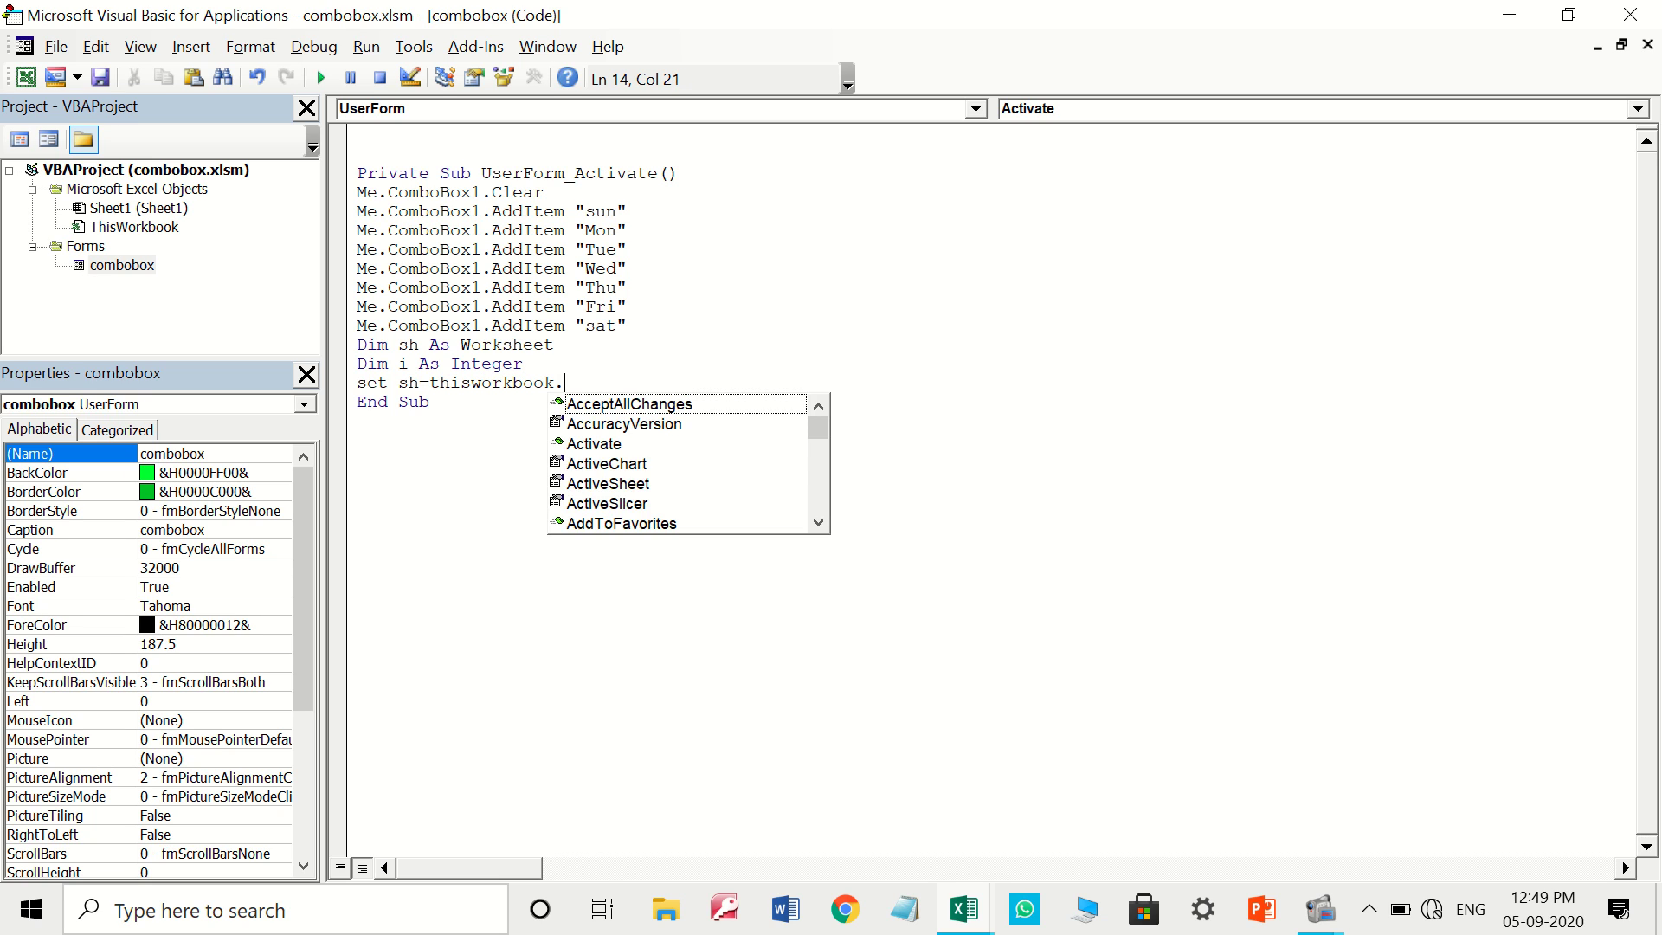
pyautogui.write('sh')
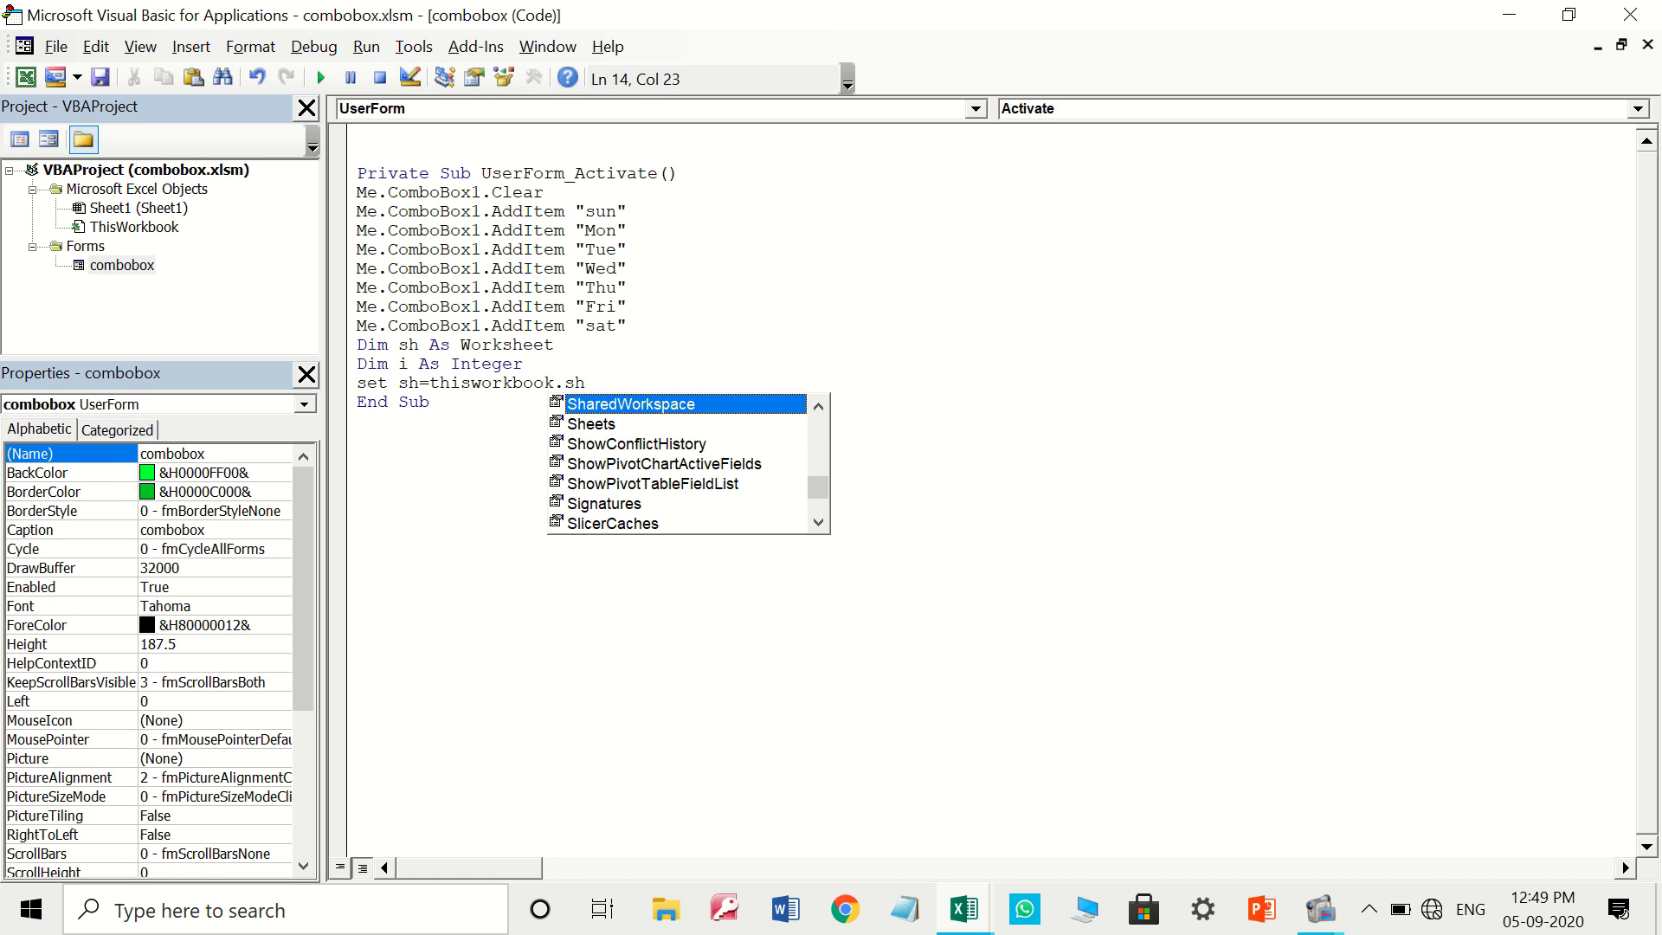
pyautogui.write('ee')
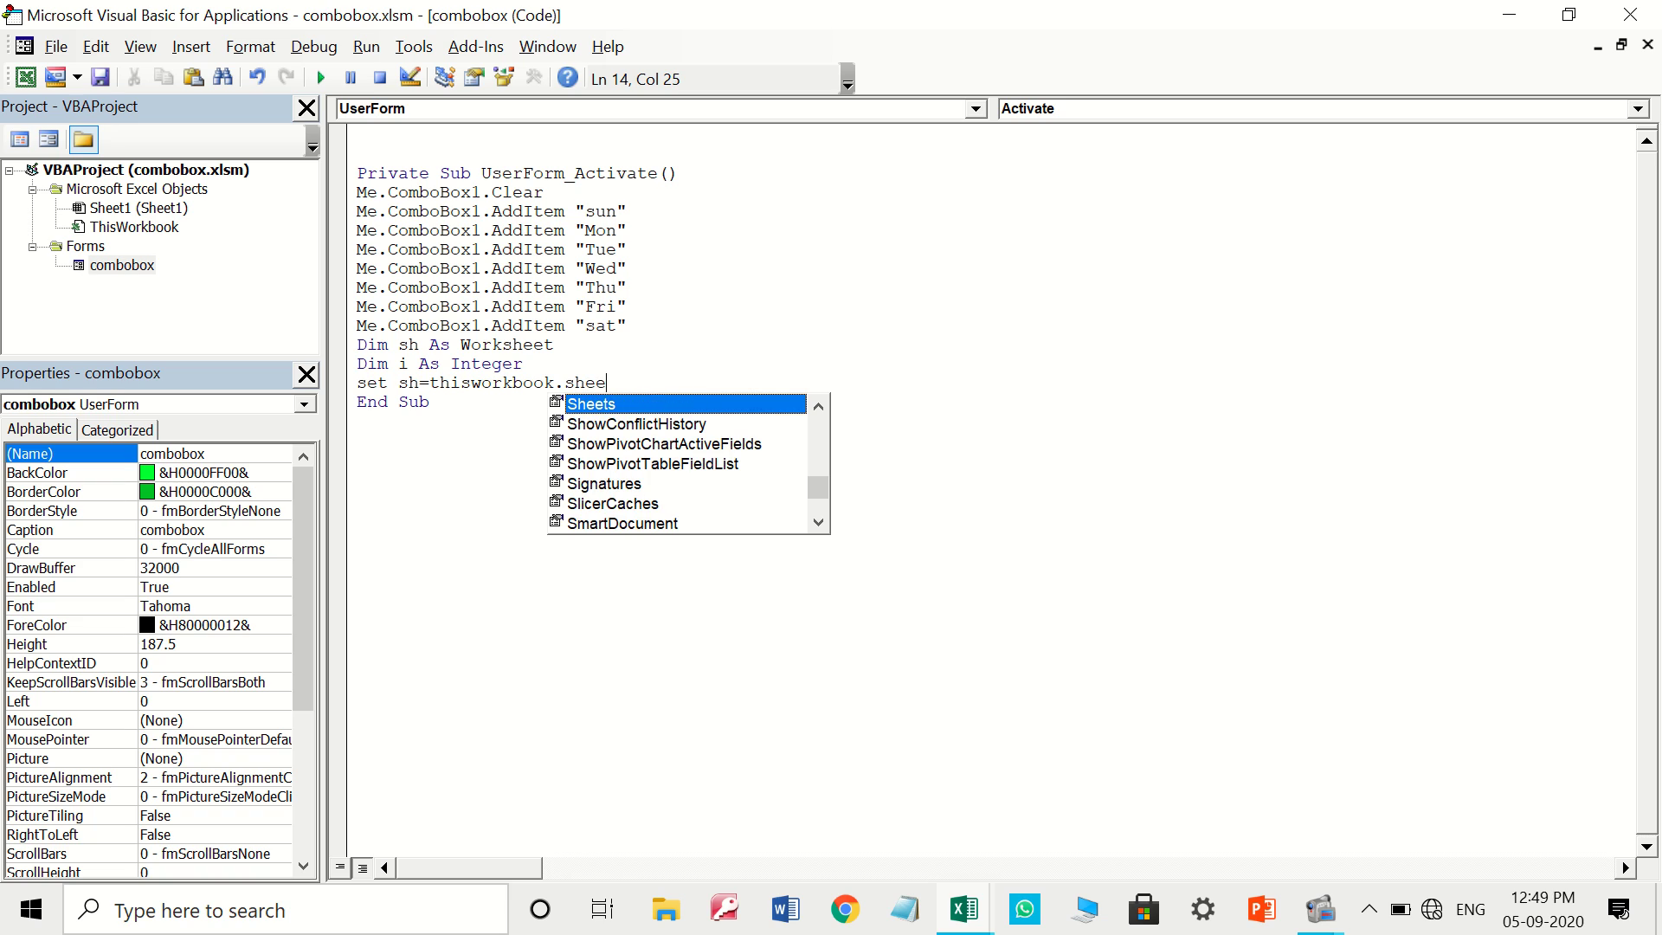
pyautogui.write('t')
pyautogui.press('Down')
pyautogui.press('Up')
pyautogui.press('Tab')
pyautogui.write('(')
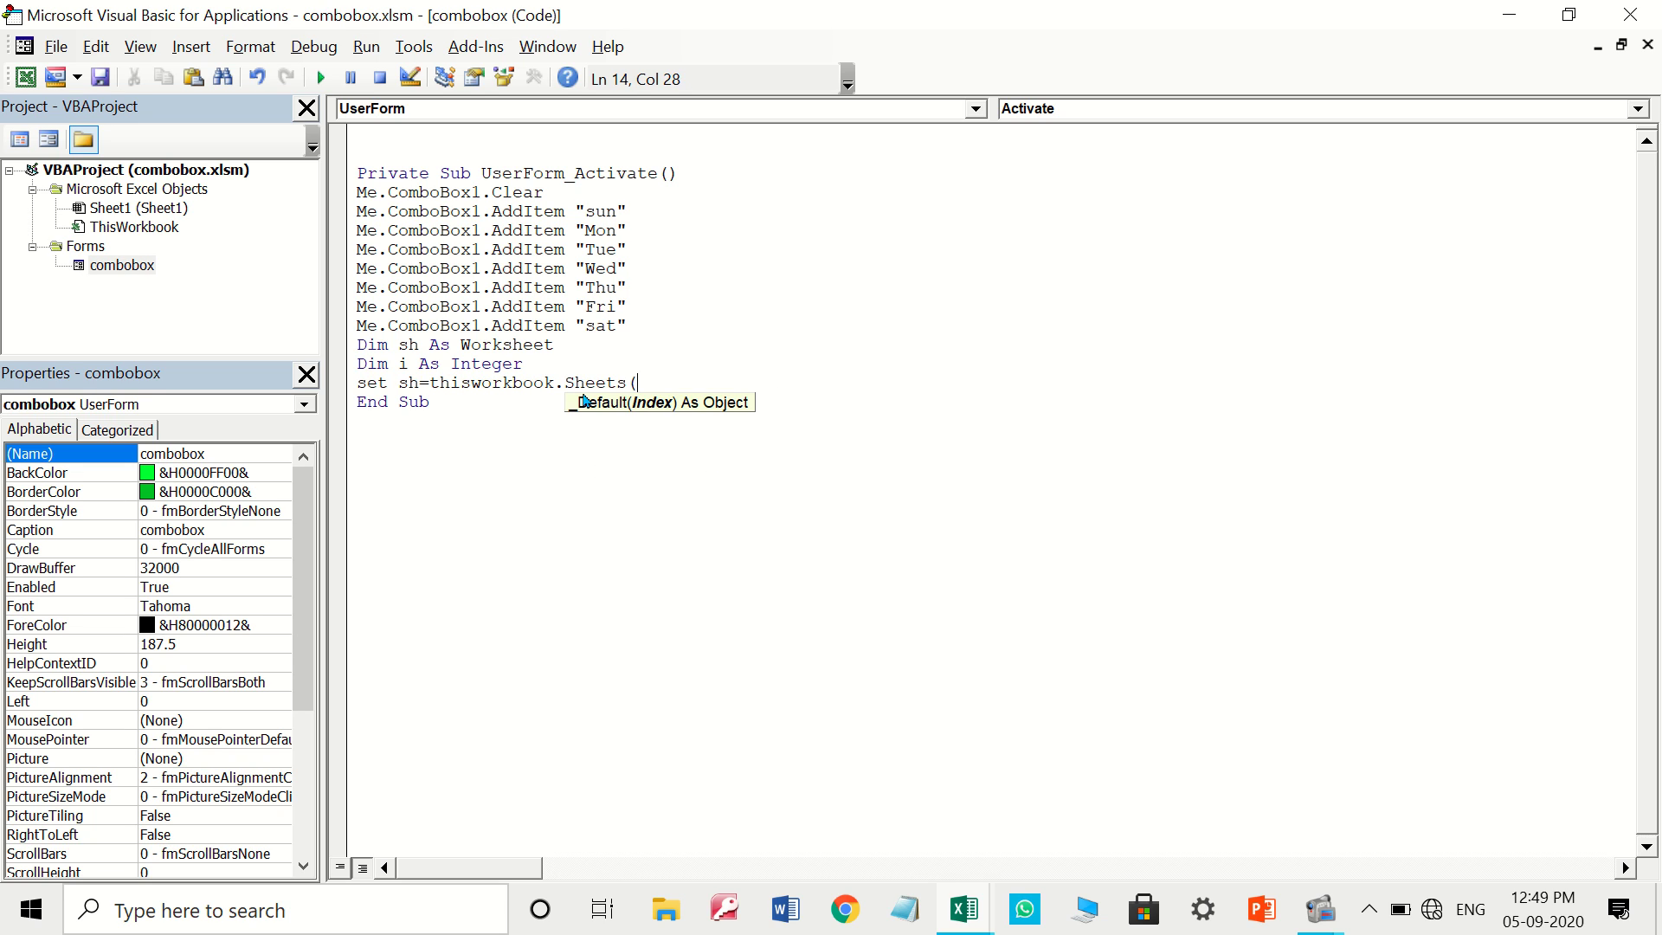
pyautogui.write('"sh')
pyautogui.write('eet1"')
pyautogui.write(')')
pyautogui.press('Return')
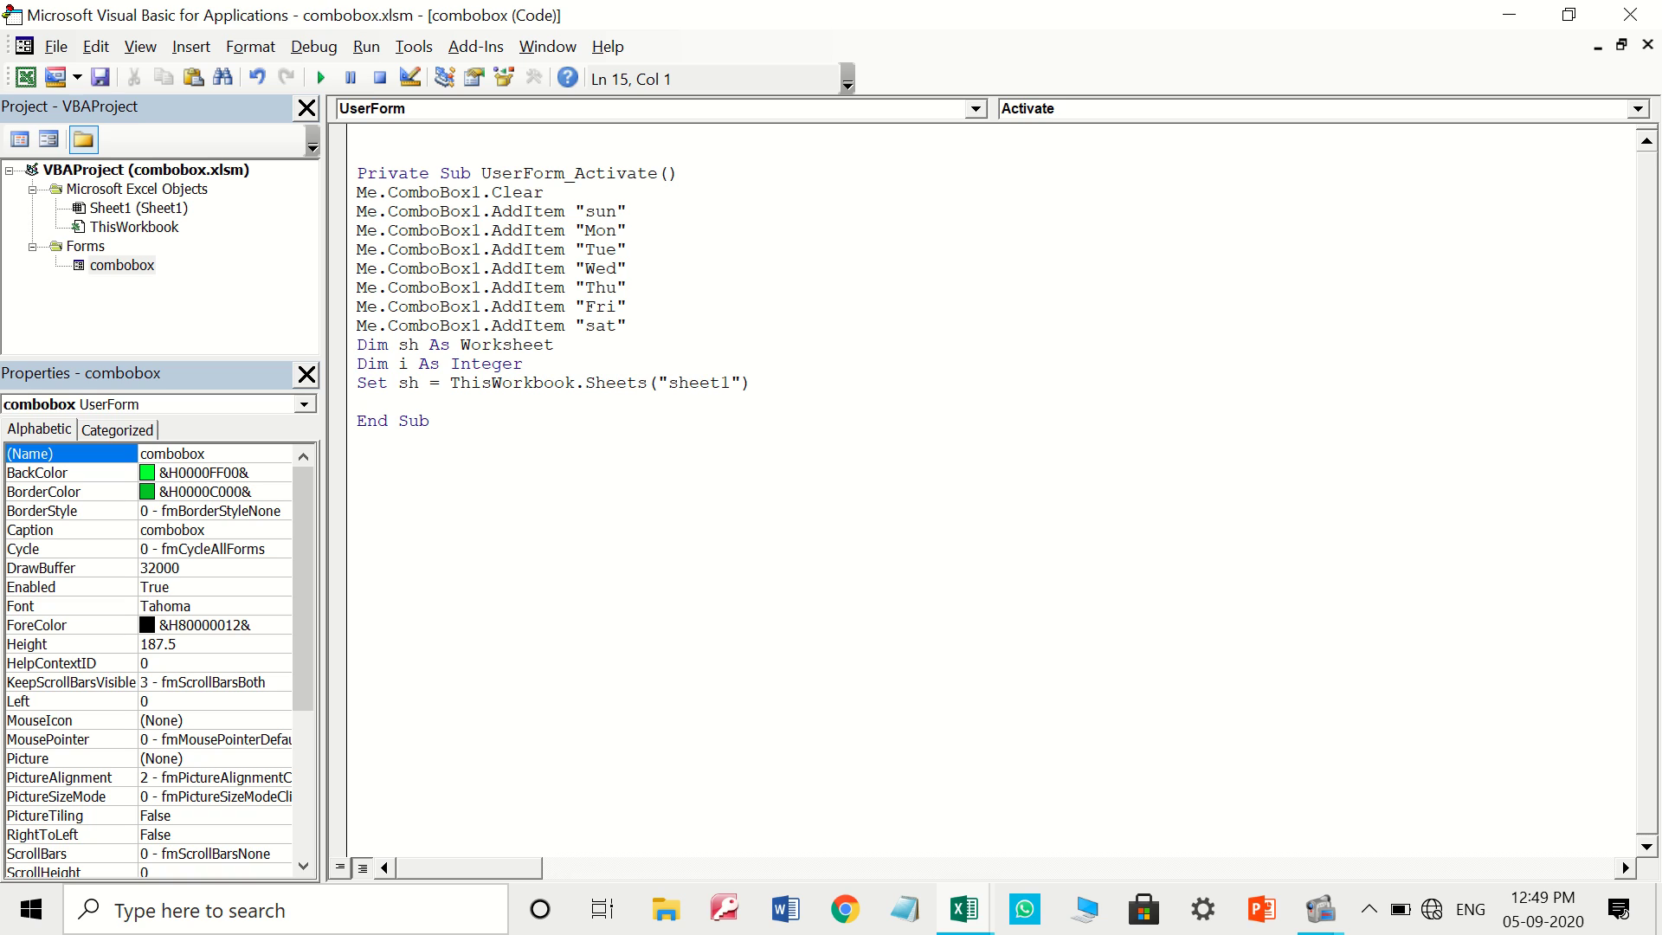
# Add Me.ComboBox1.Clear below the Set line
pyautogui.write('me.')
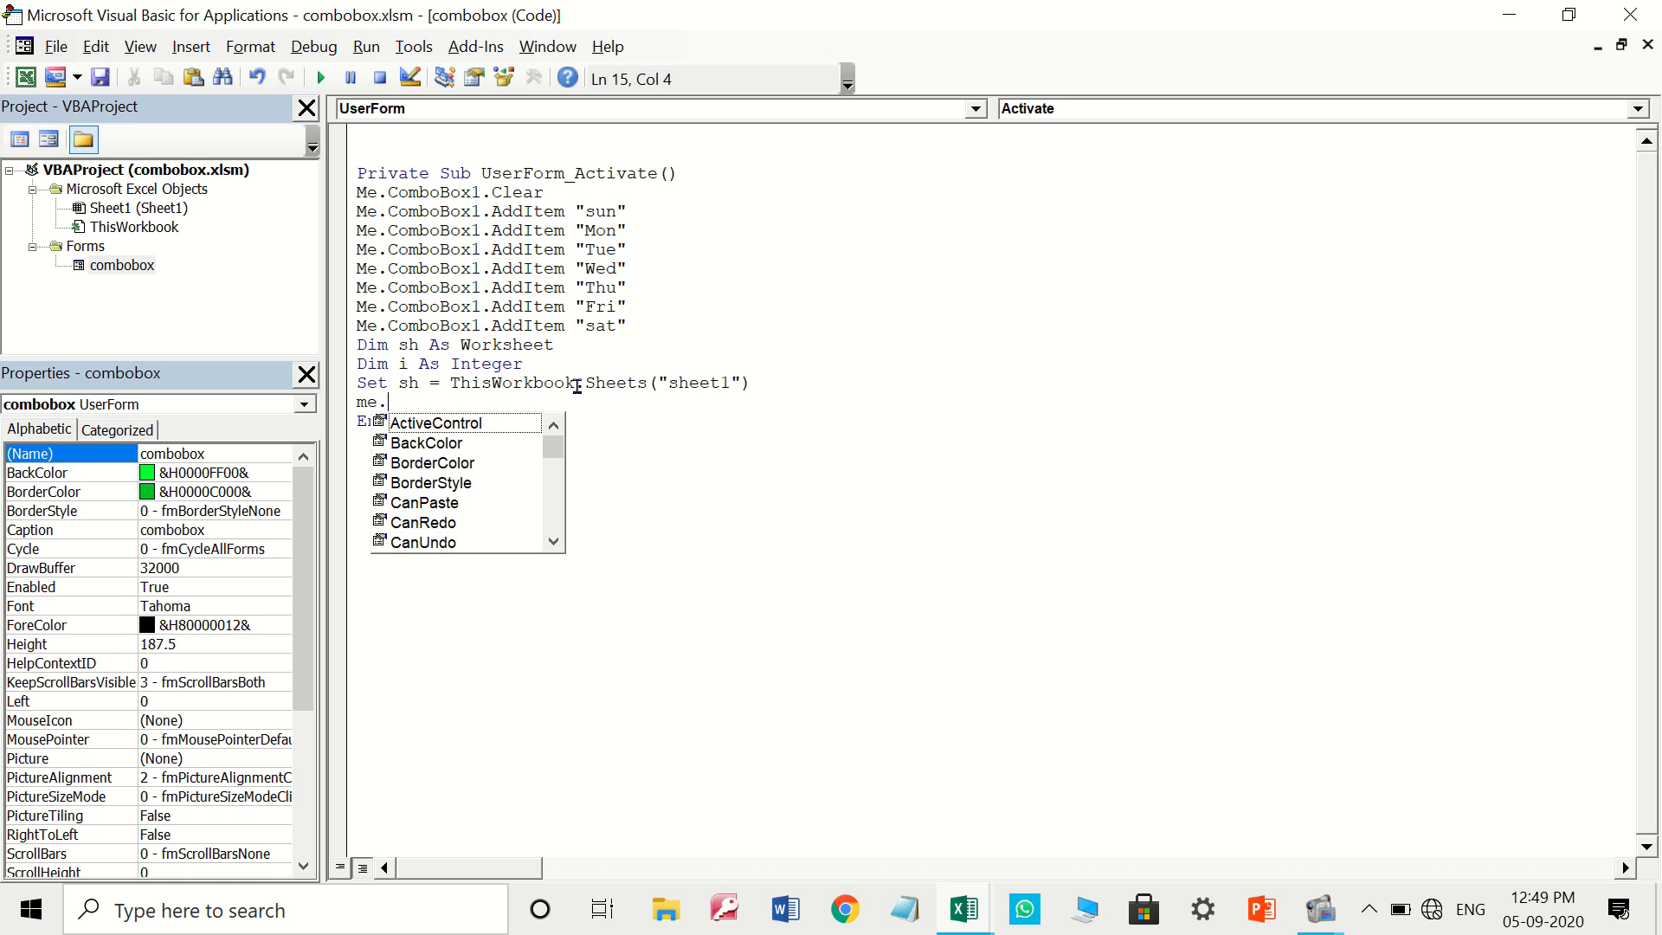
pyautogui.write('c')
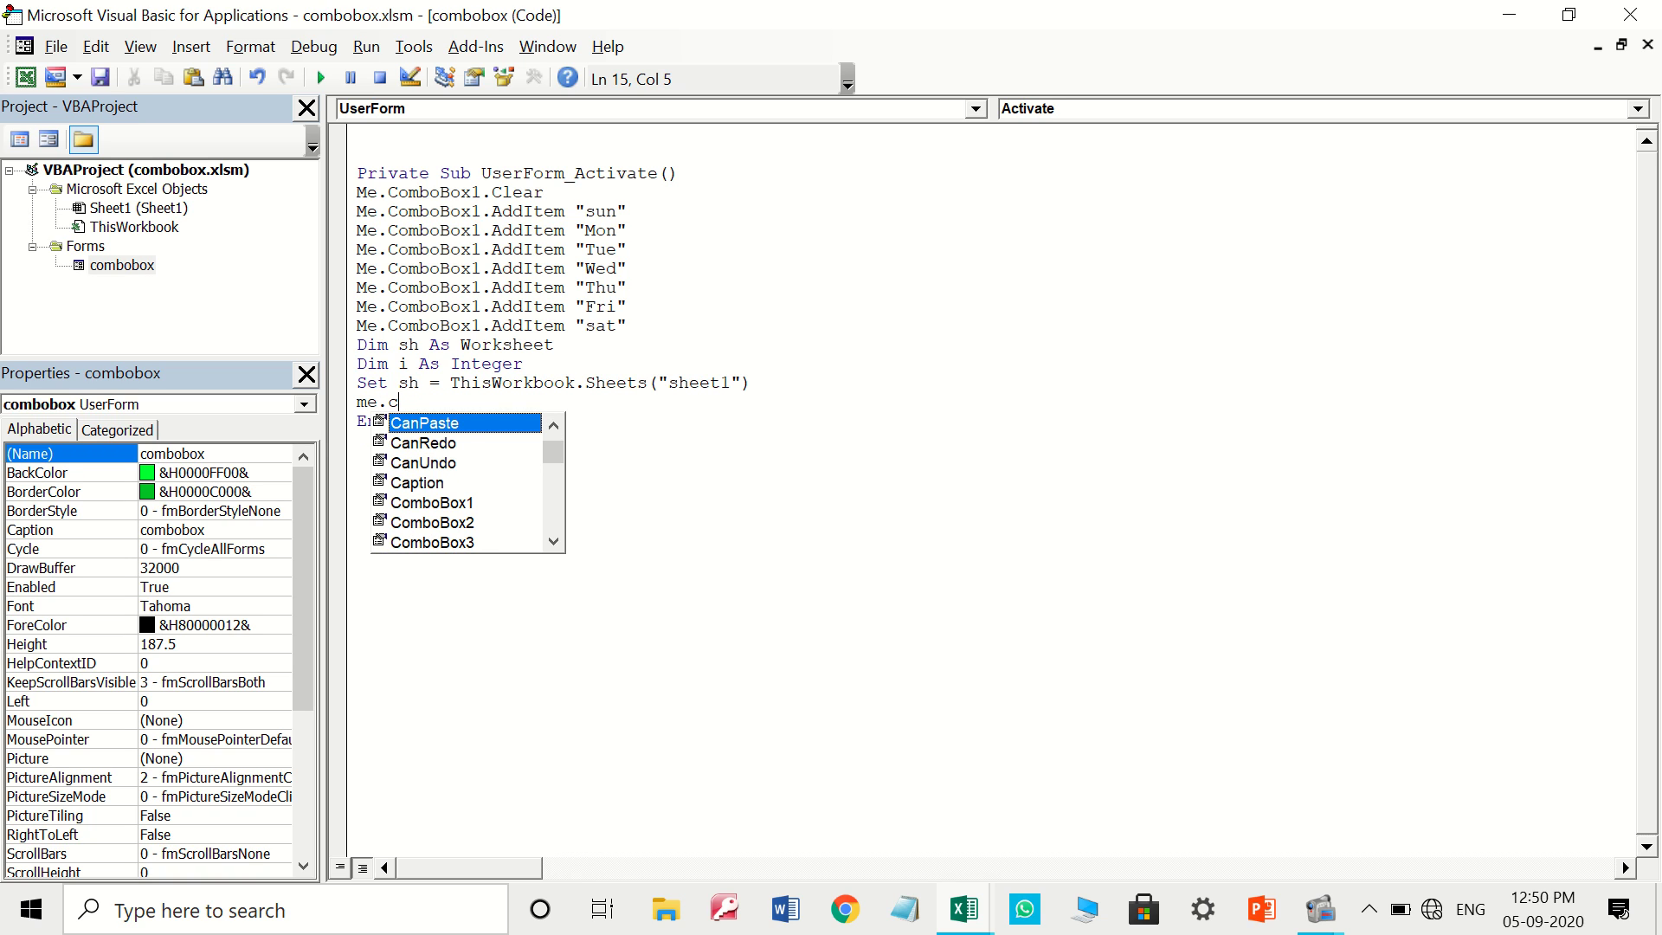
pyautogui.write('om')
pyautogui.press('Tab')
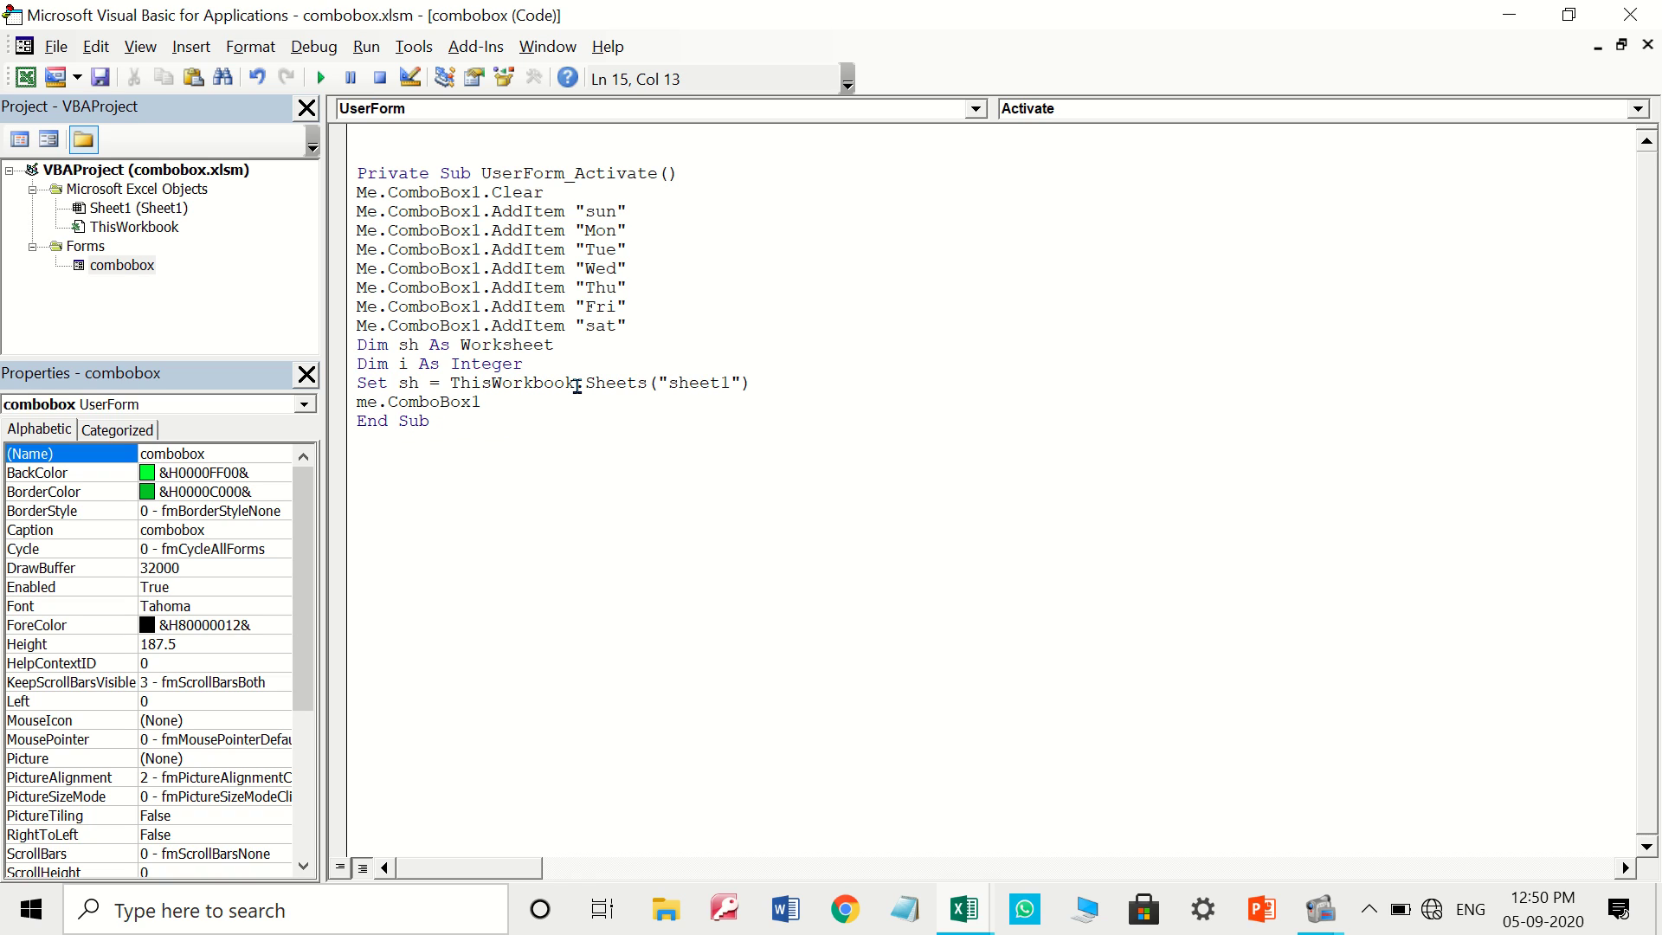
pyautogui.write('.cl')
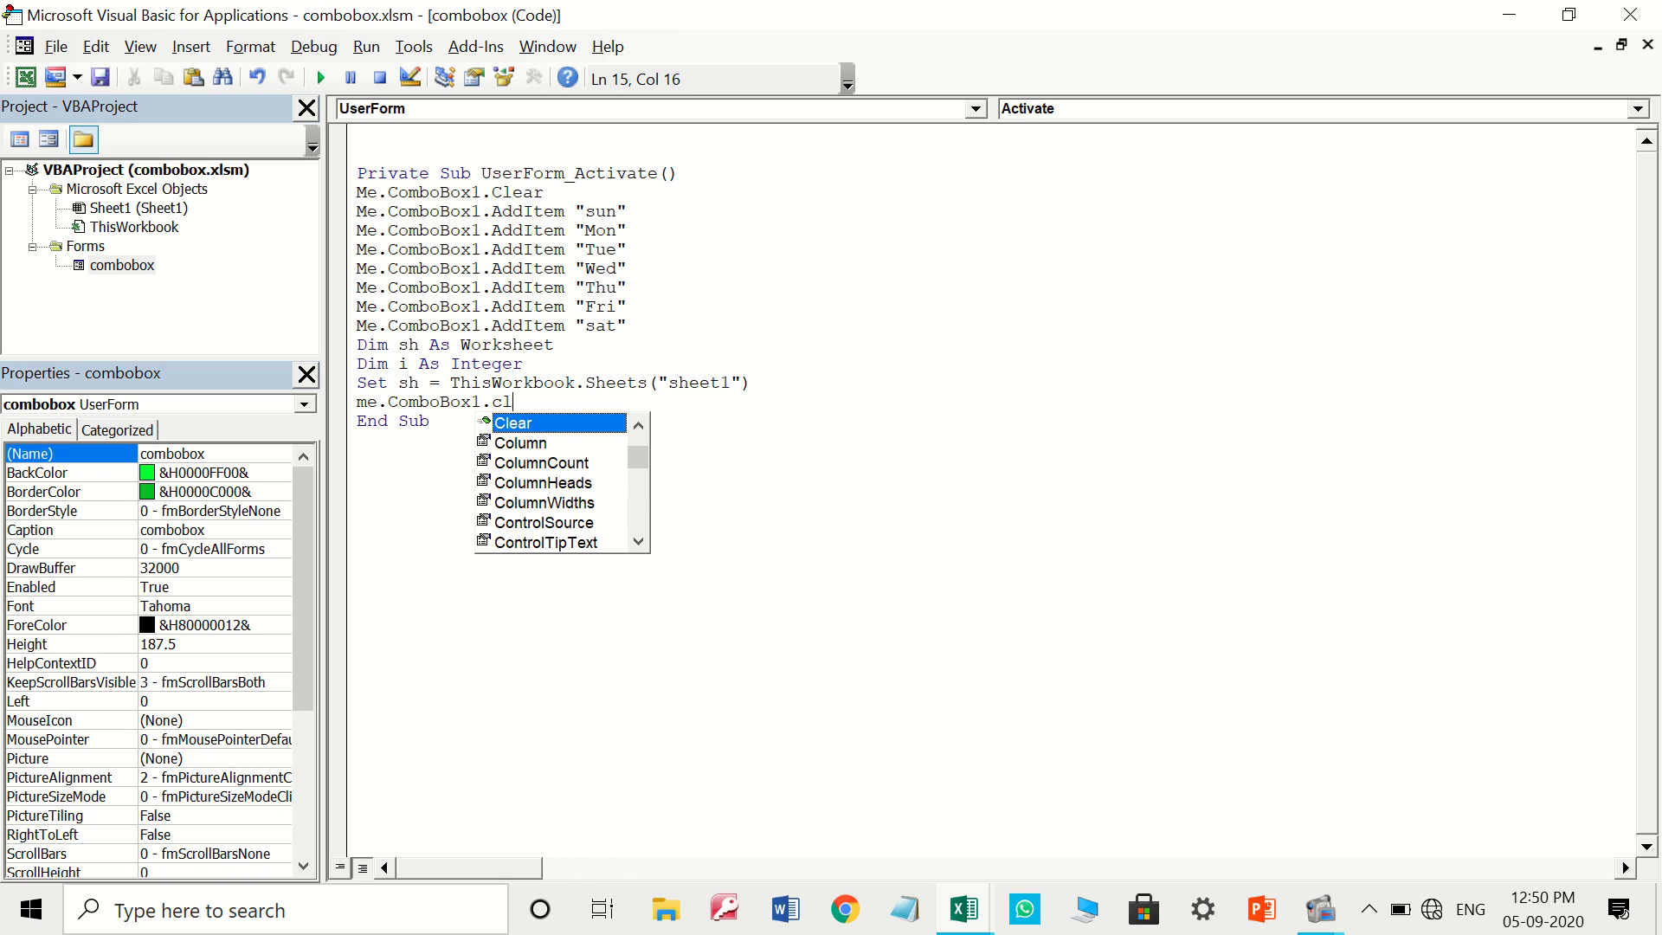
pyautogui.press('Tab')
# On a new line, start the loop with For i=2 to sh.Range
pyautogui.press('Return')
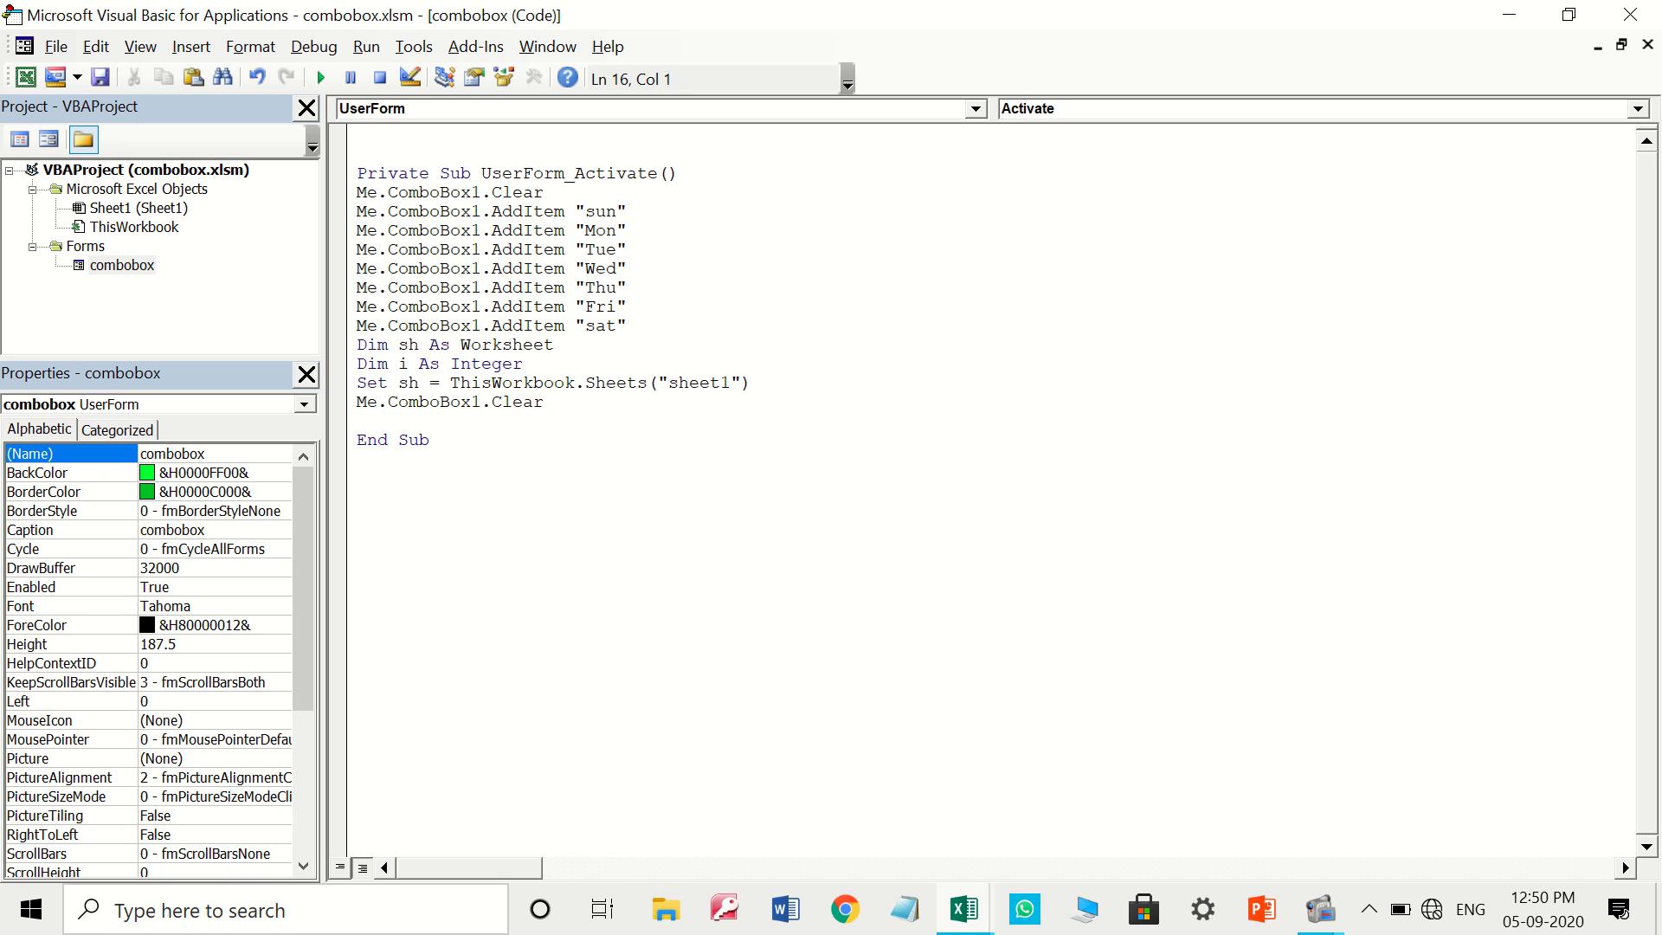
pyautogui.write('for ')
pyautogui.write('i=')
pyautogui.write('2 ')
pyautogui.write('to sh')
pyautogui.write('.ra')
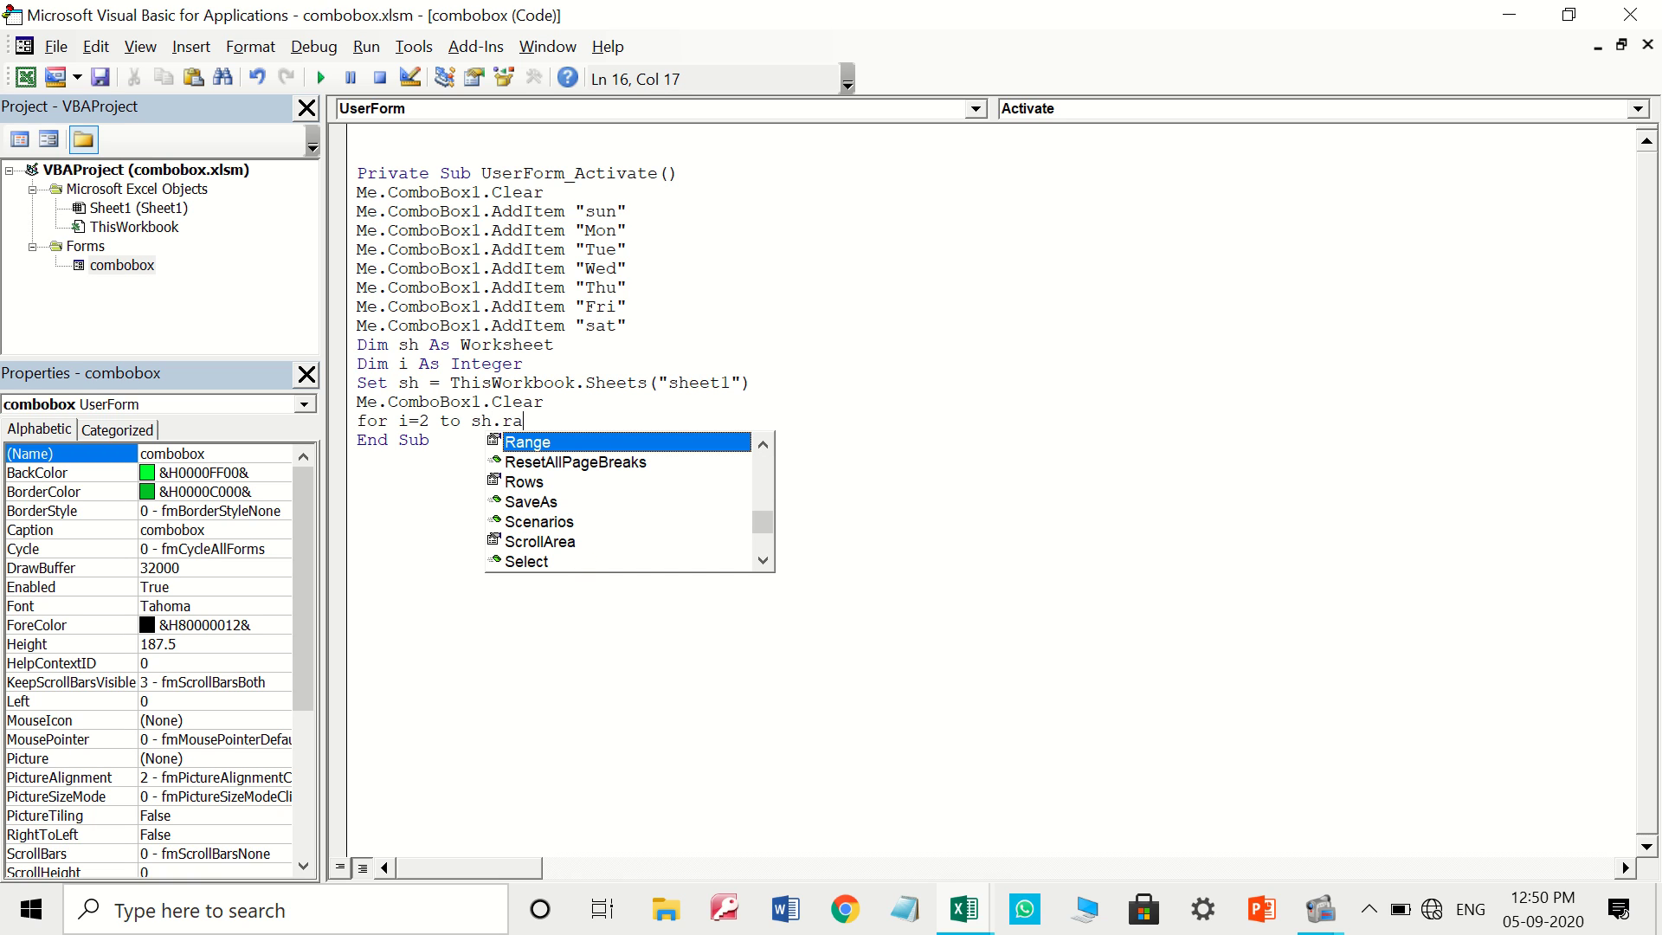
pyautogui.write('nge')
pyautogui.press('Tab')
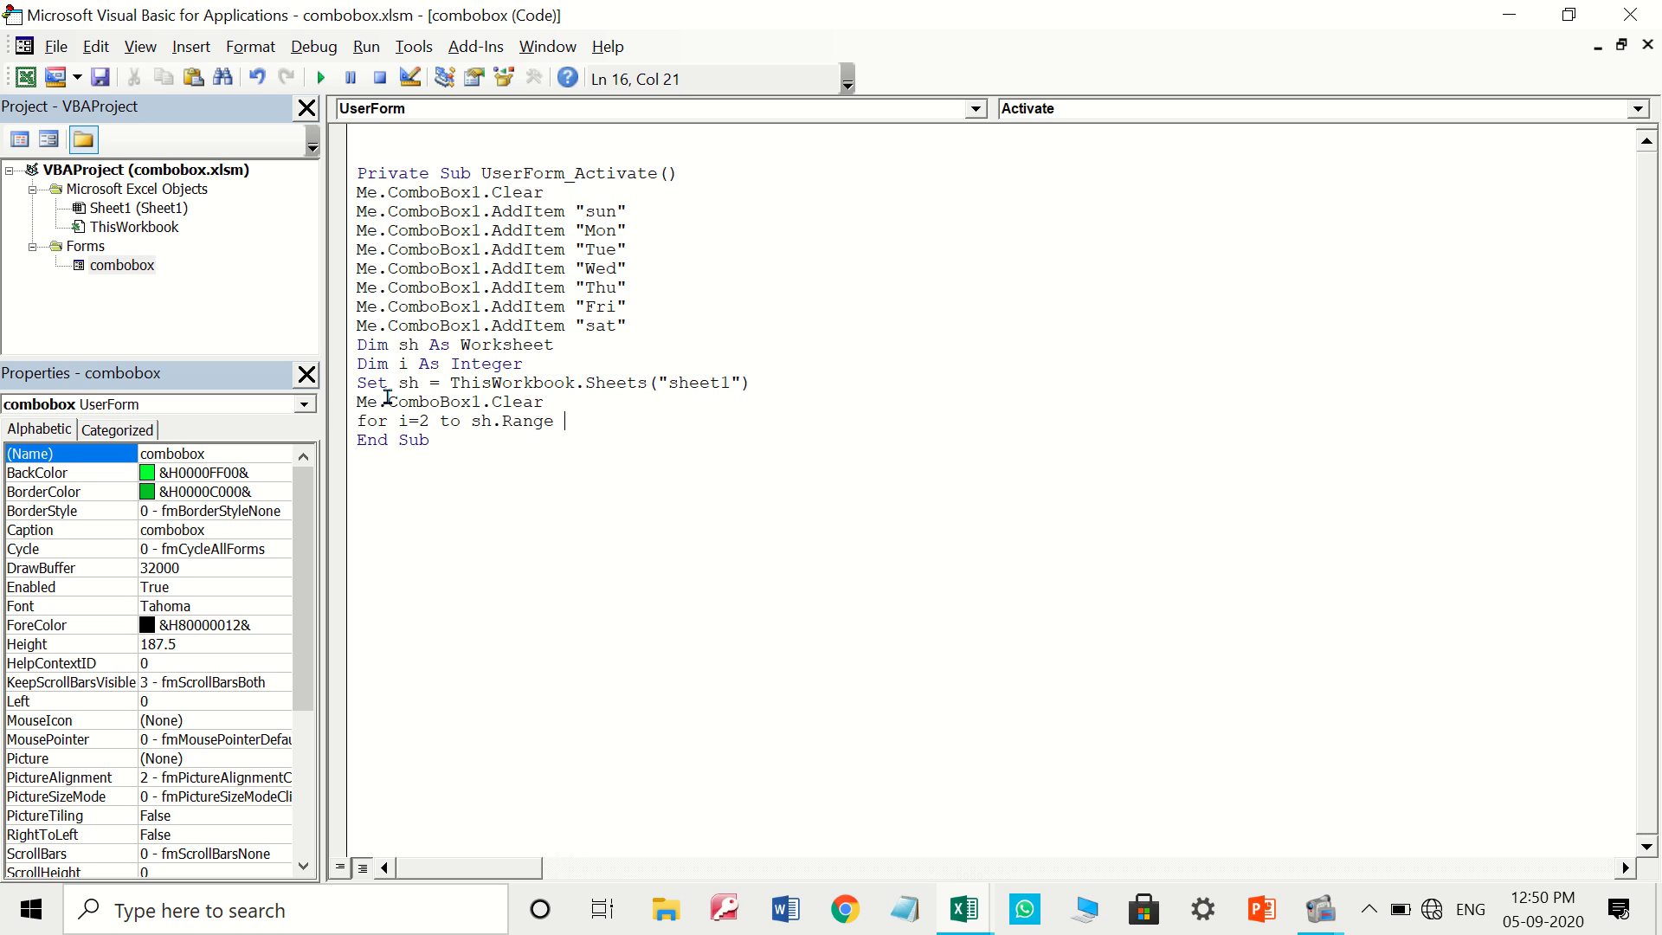
# After checking the sheet data, extend the loop bound with ("A" & Application.Rows.Count
pyautogui.click(26, 78)
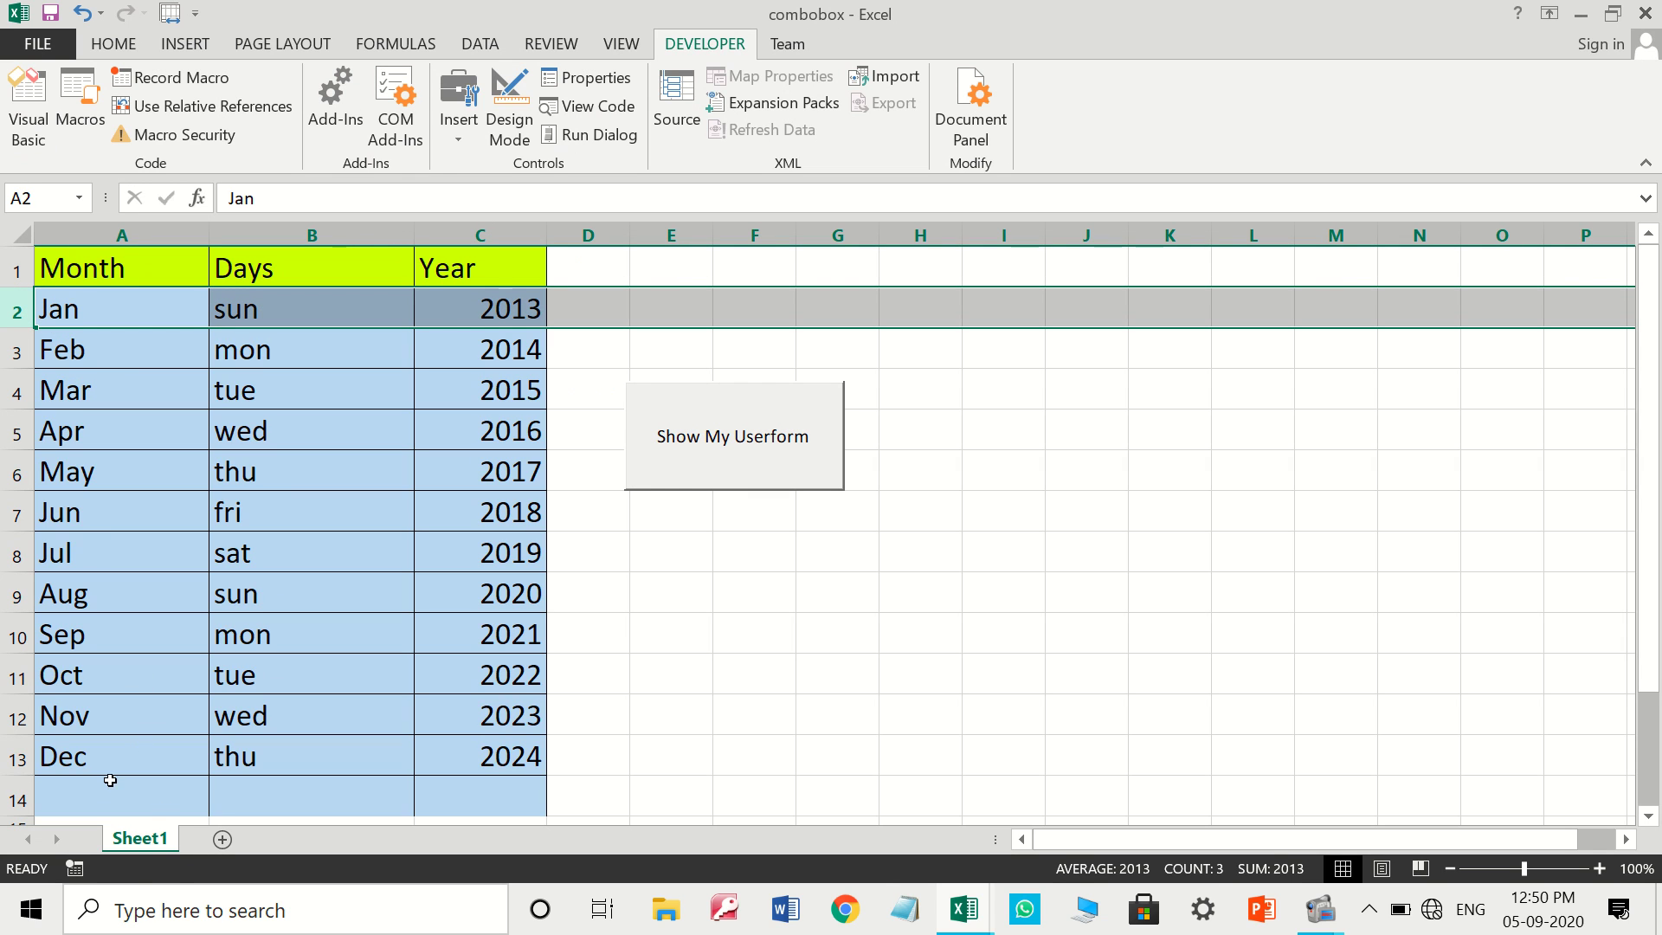
pyautogui.click(29, 123)
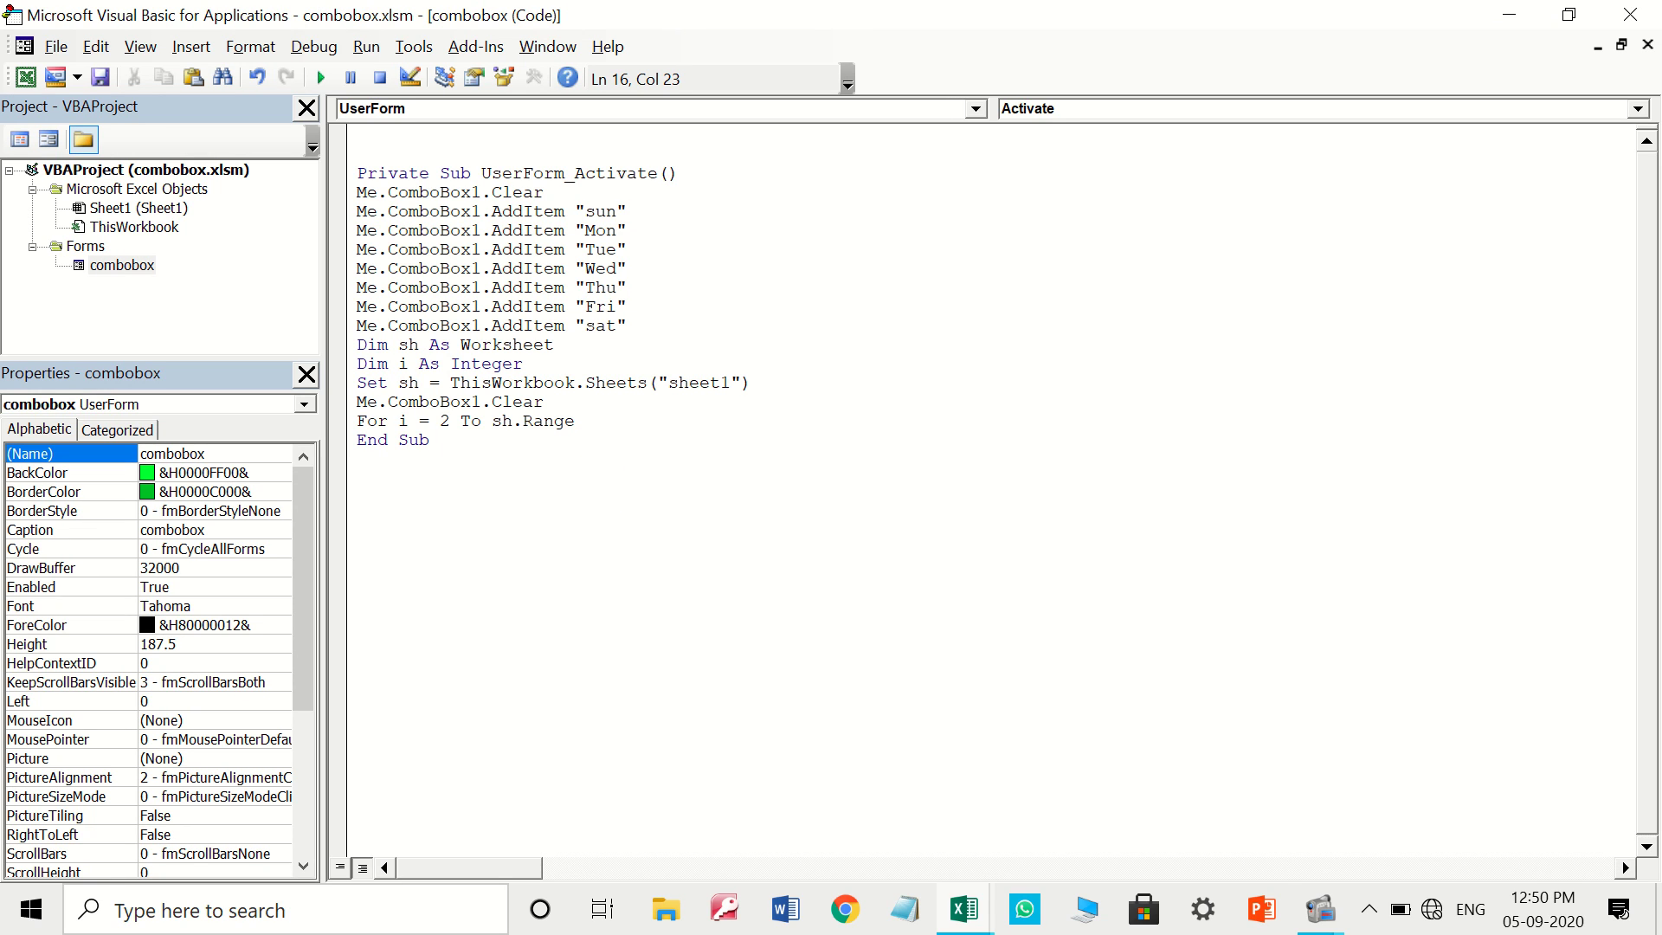
pyautogui.write('("')
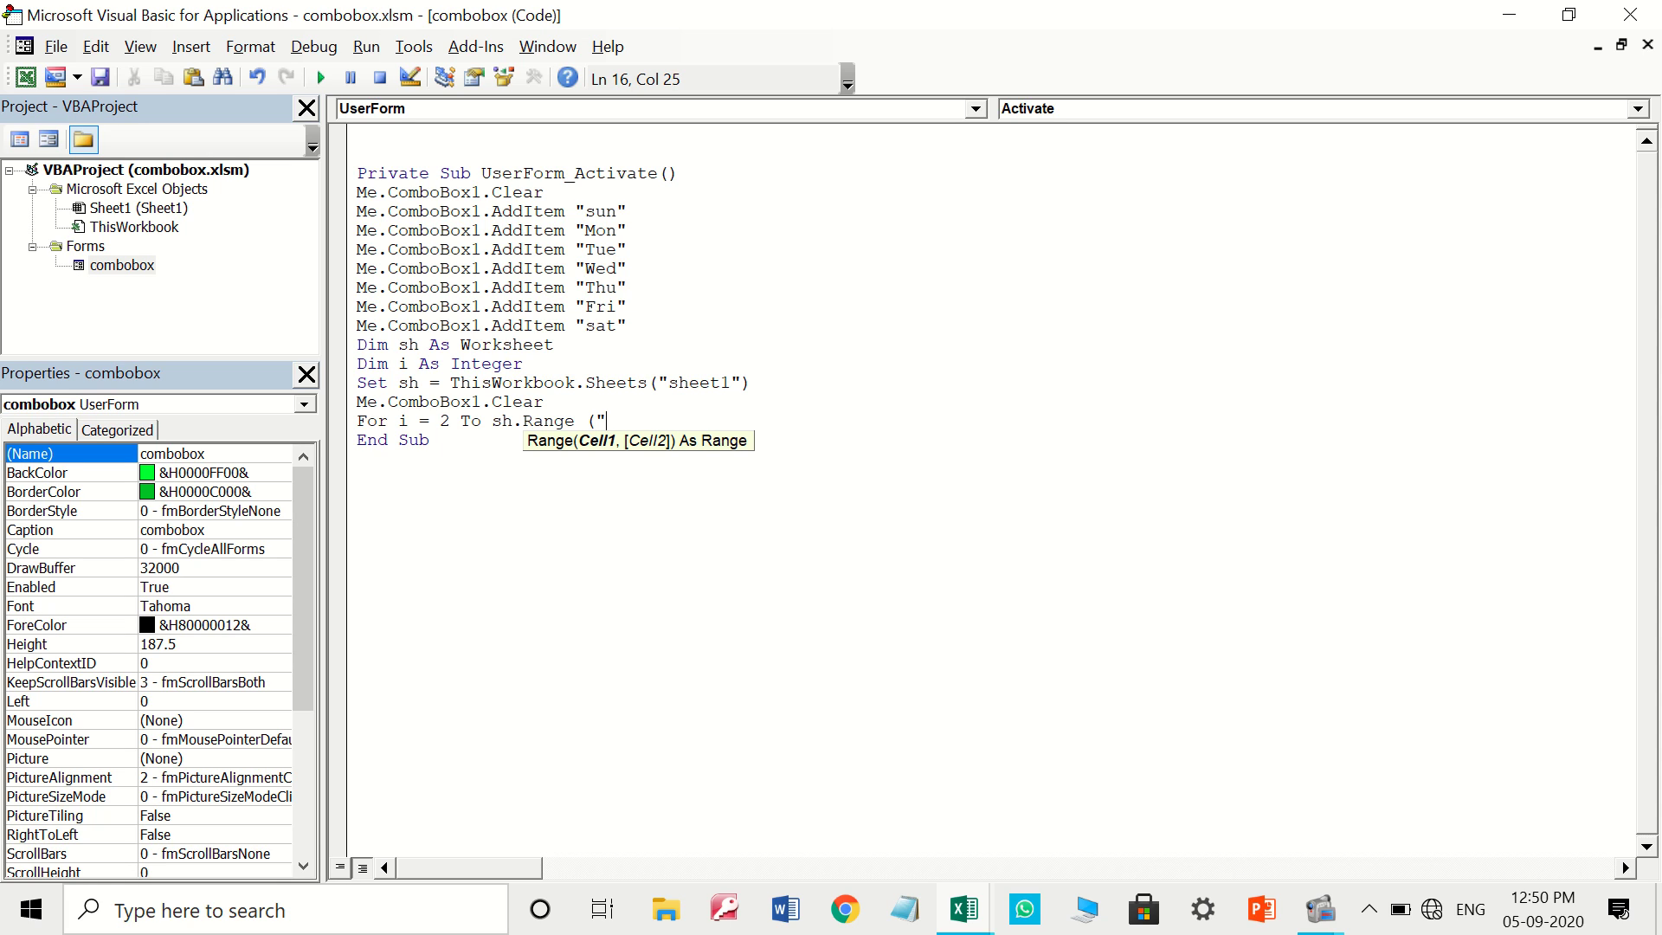
pyautogui.write('A" &')
pyautogui.write('Appl')
pyautogui.write('ica')
pyautogui.write('tion')
pyautogui.write('.')
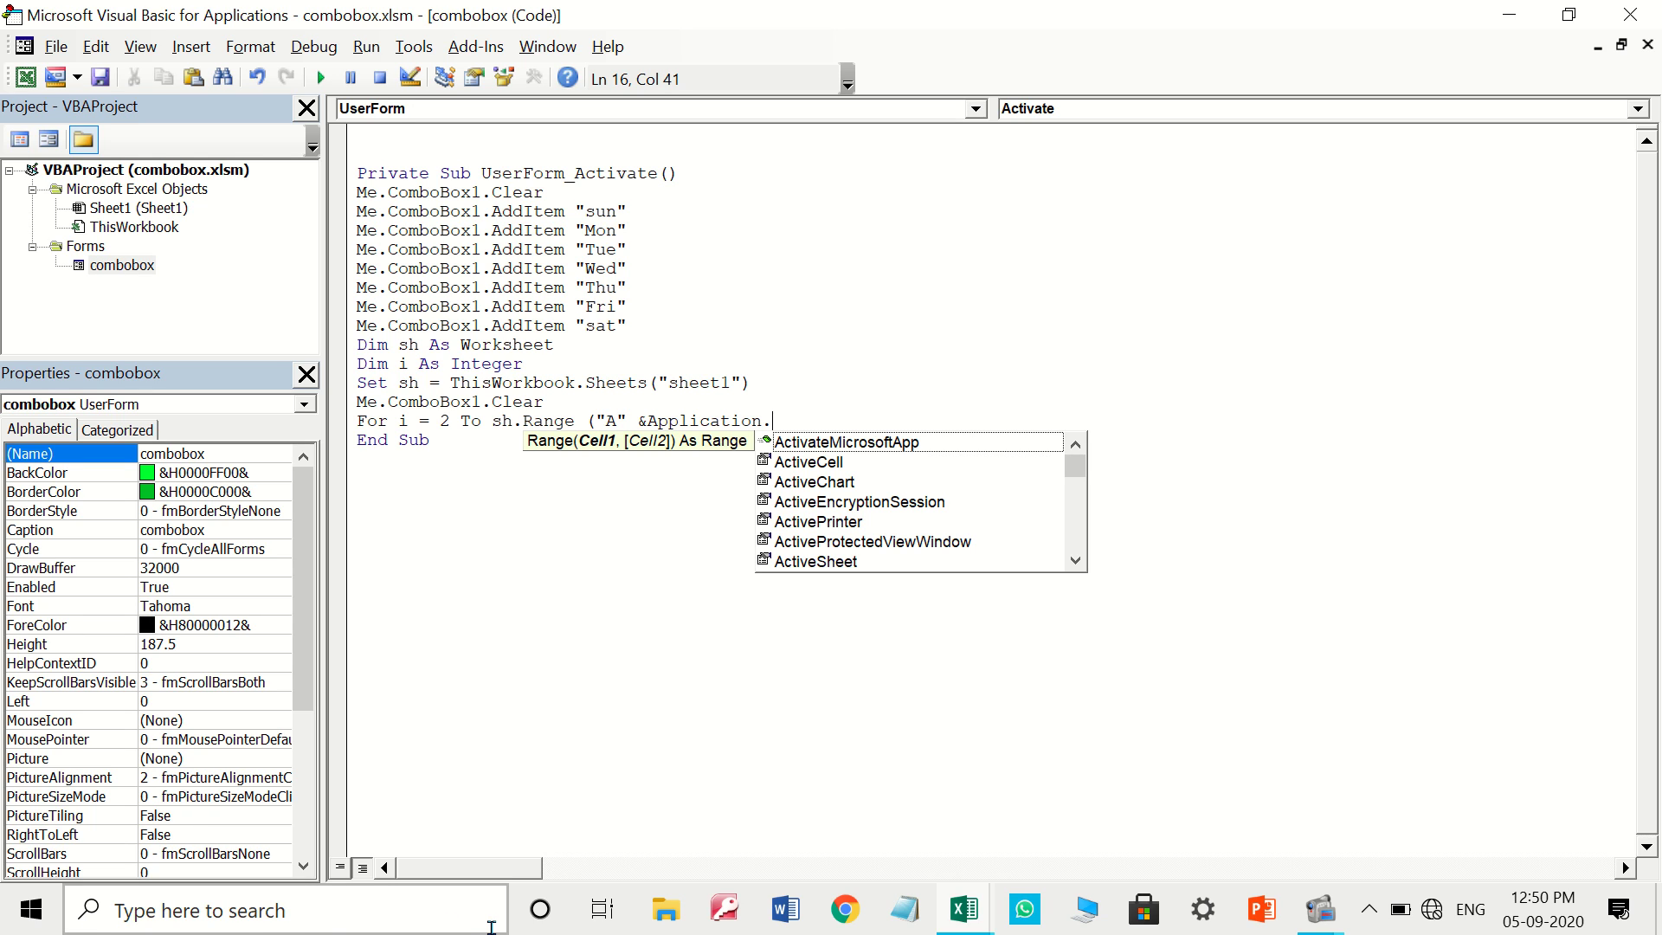
pyautogui.write('Ro')
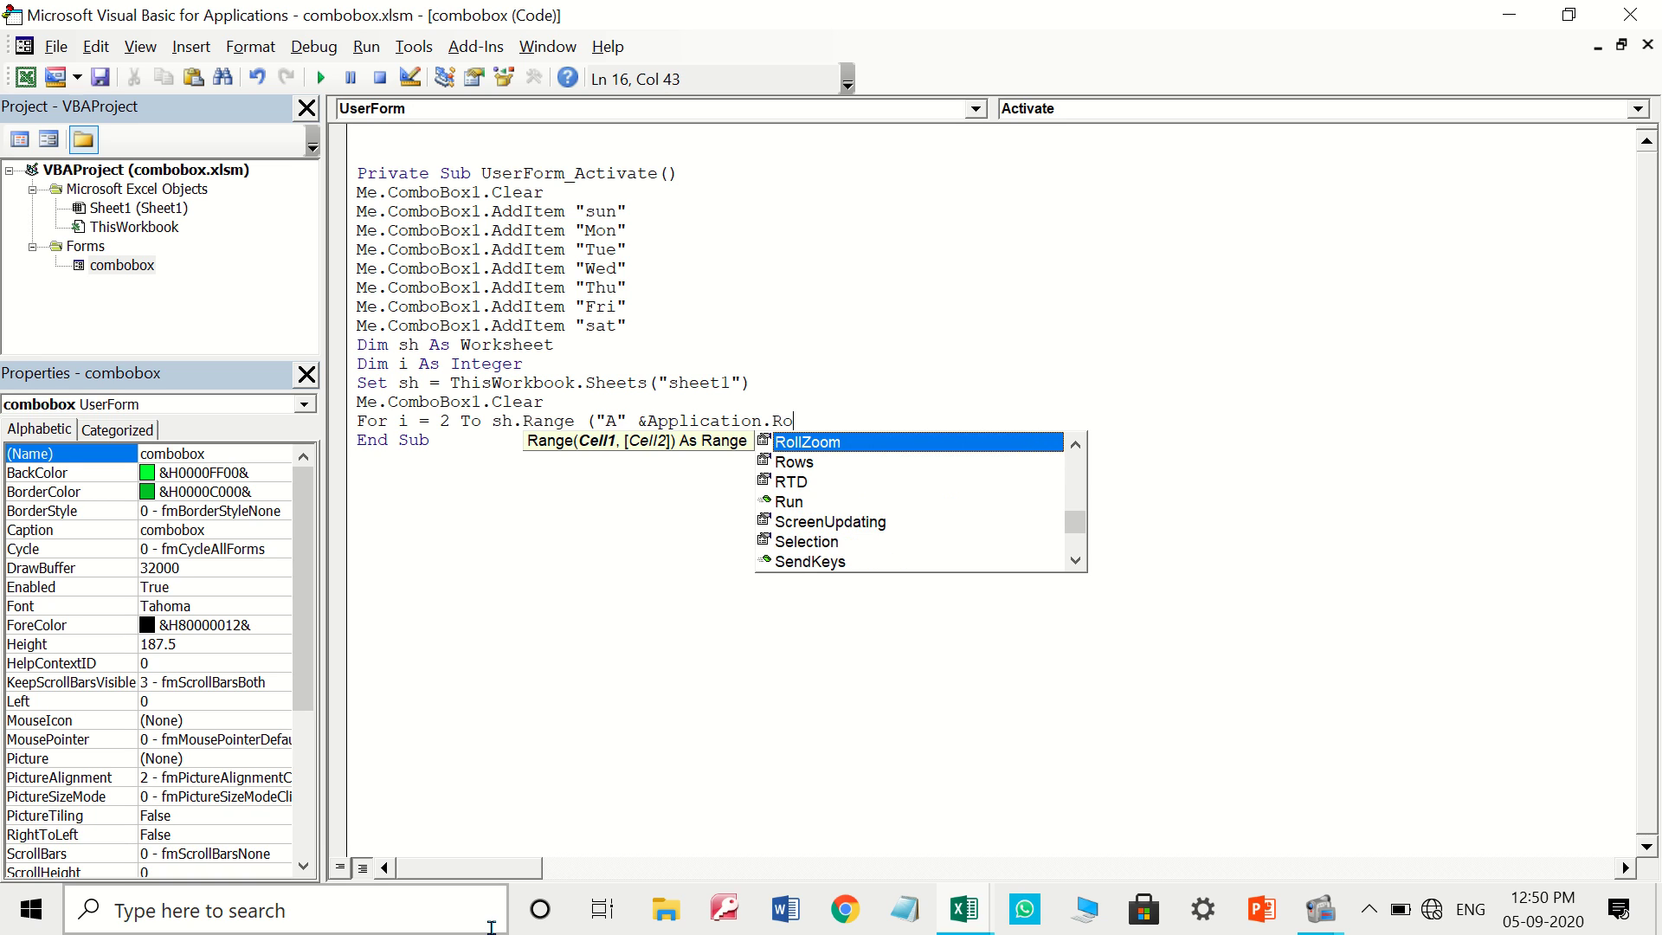
pyautogui.write('w')
pyautogui.press('Tab')
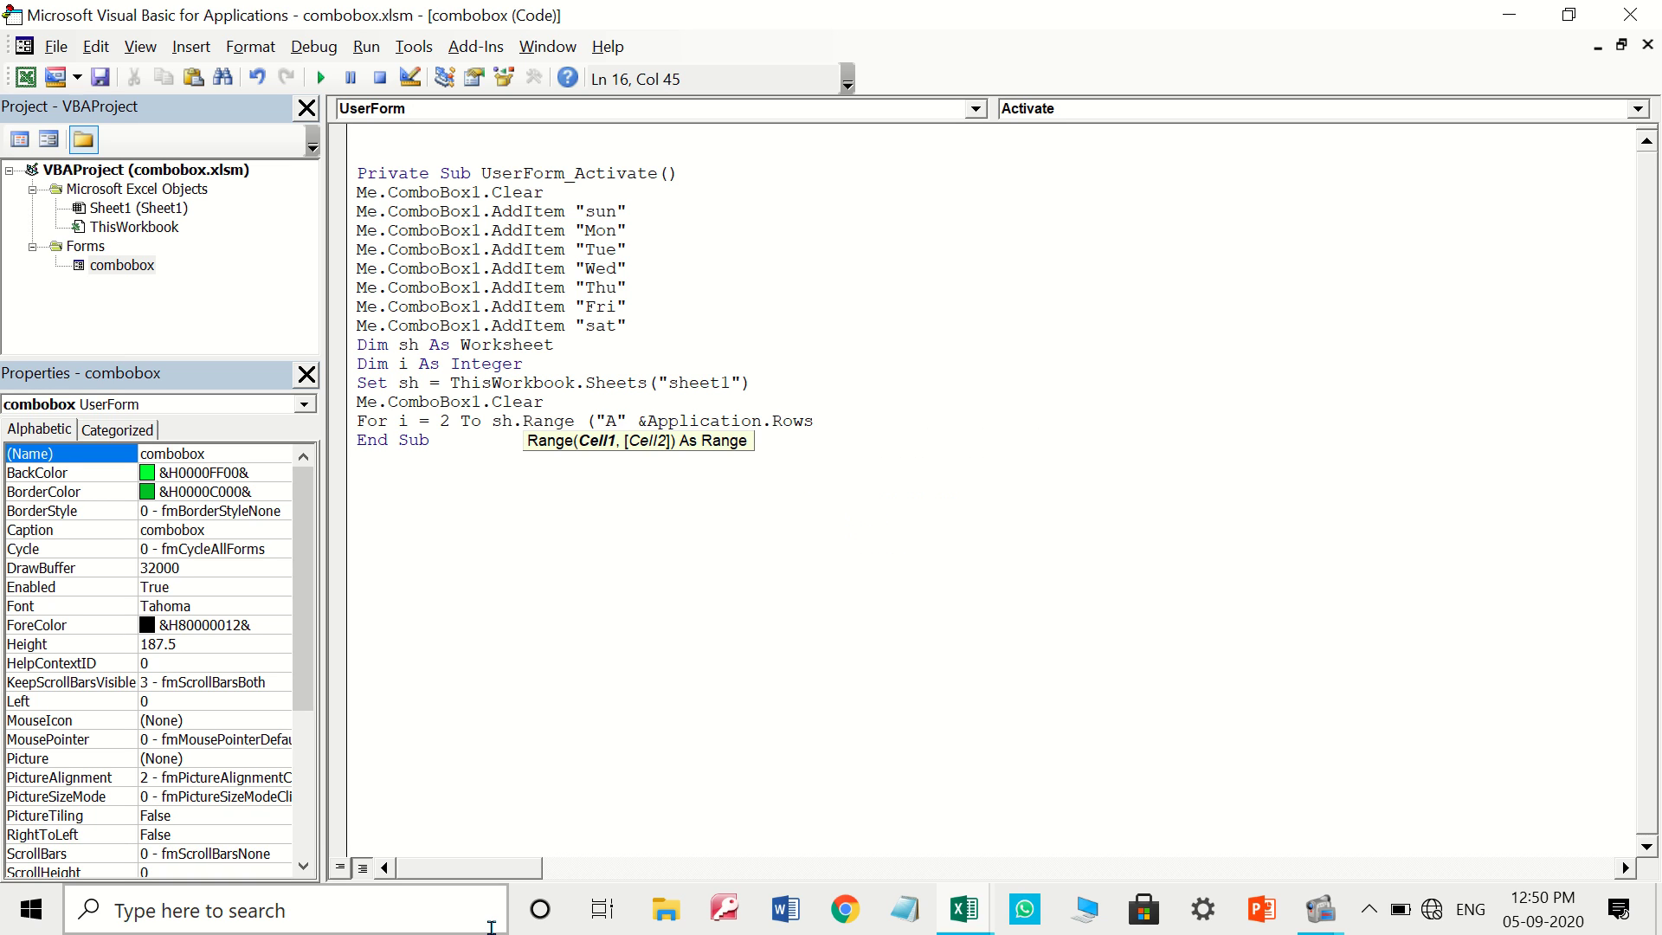
pyautogui.write('.')
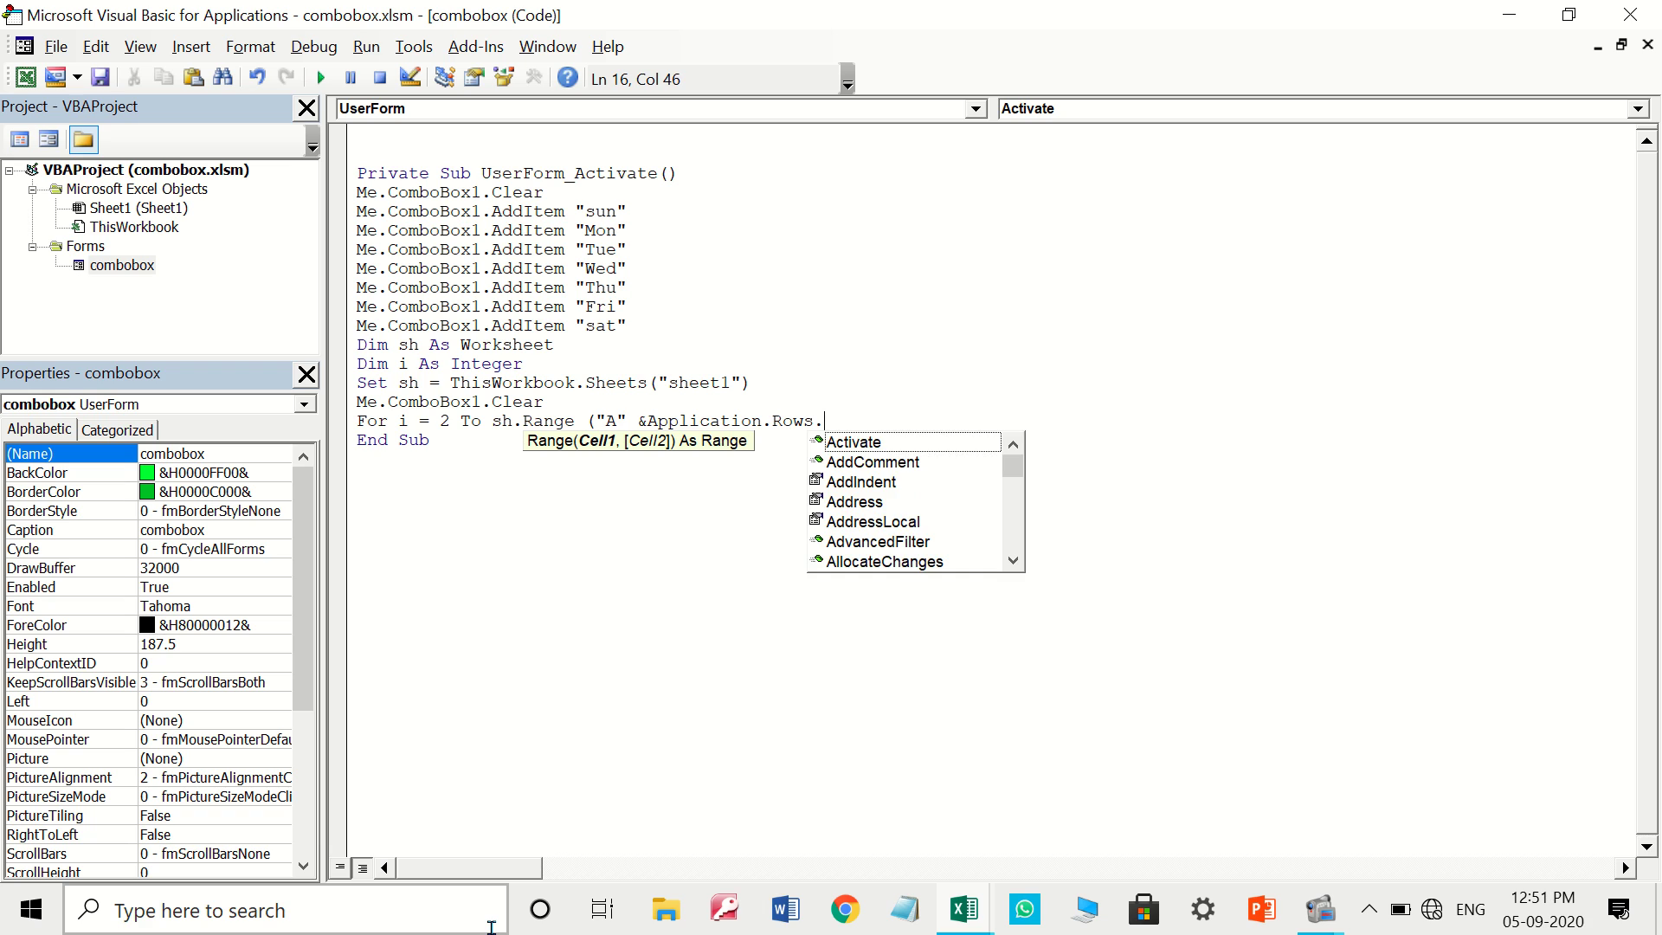
pyautogui.write('Co')
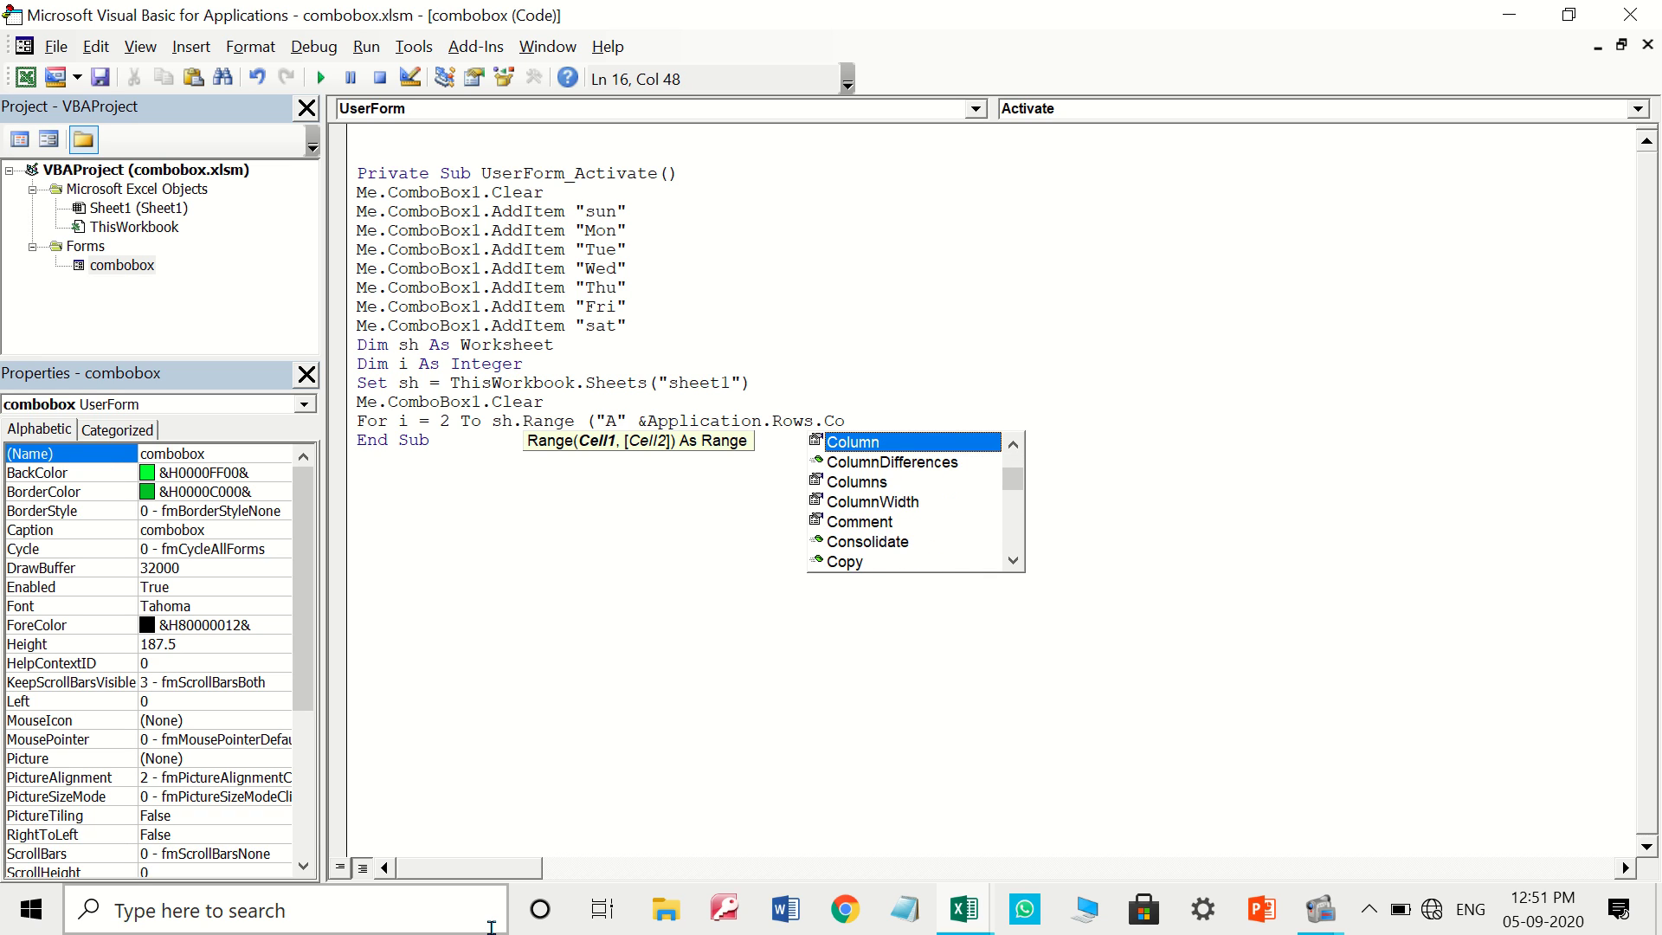
pyautogui.write('unt')
pyautogui.press('Escape')
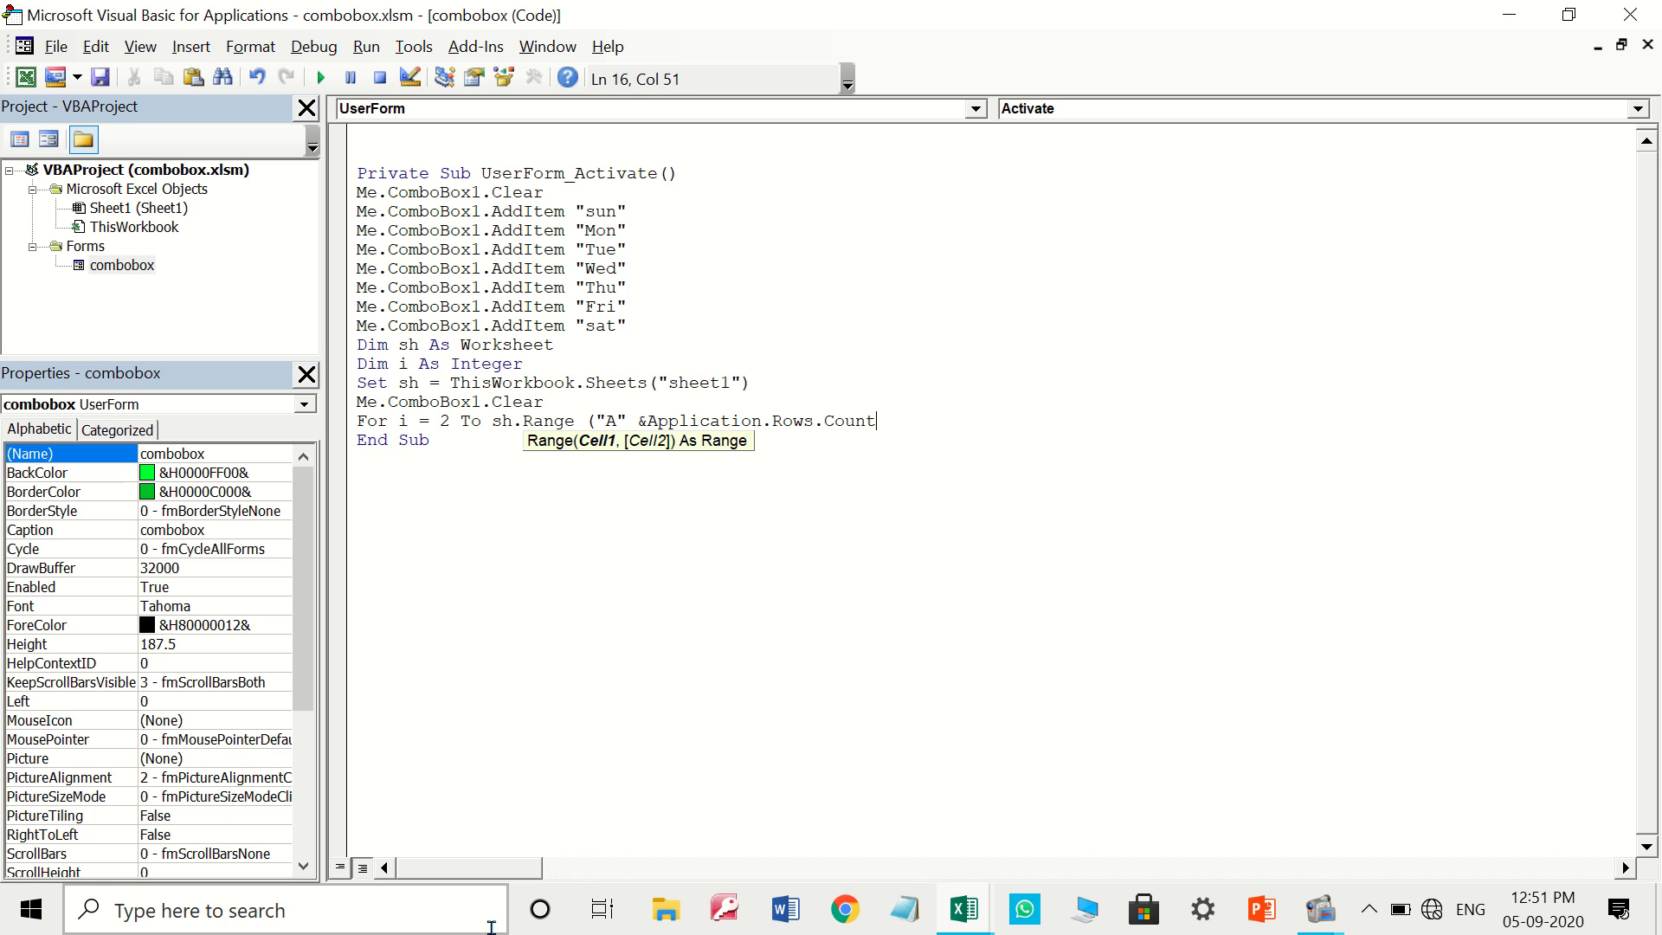
# Finish the loop bound with .End(xlUp).Row and start a new line
pyautogui.write(')')
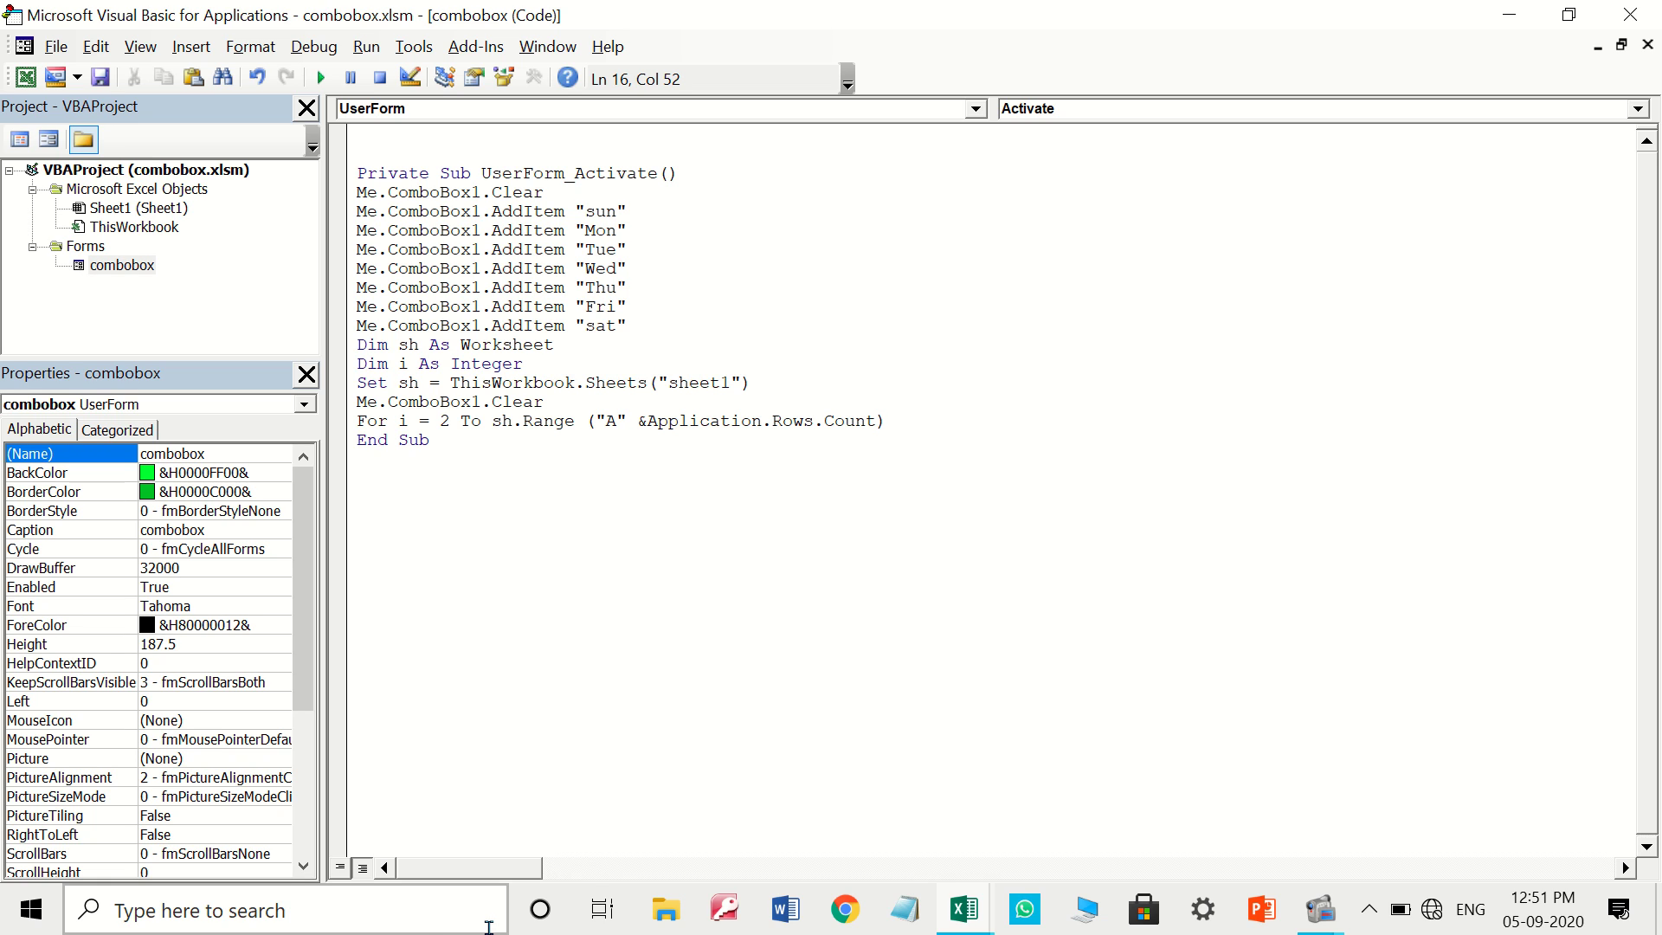
pyautogui.write('.')
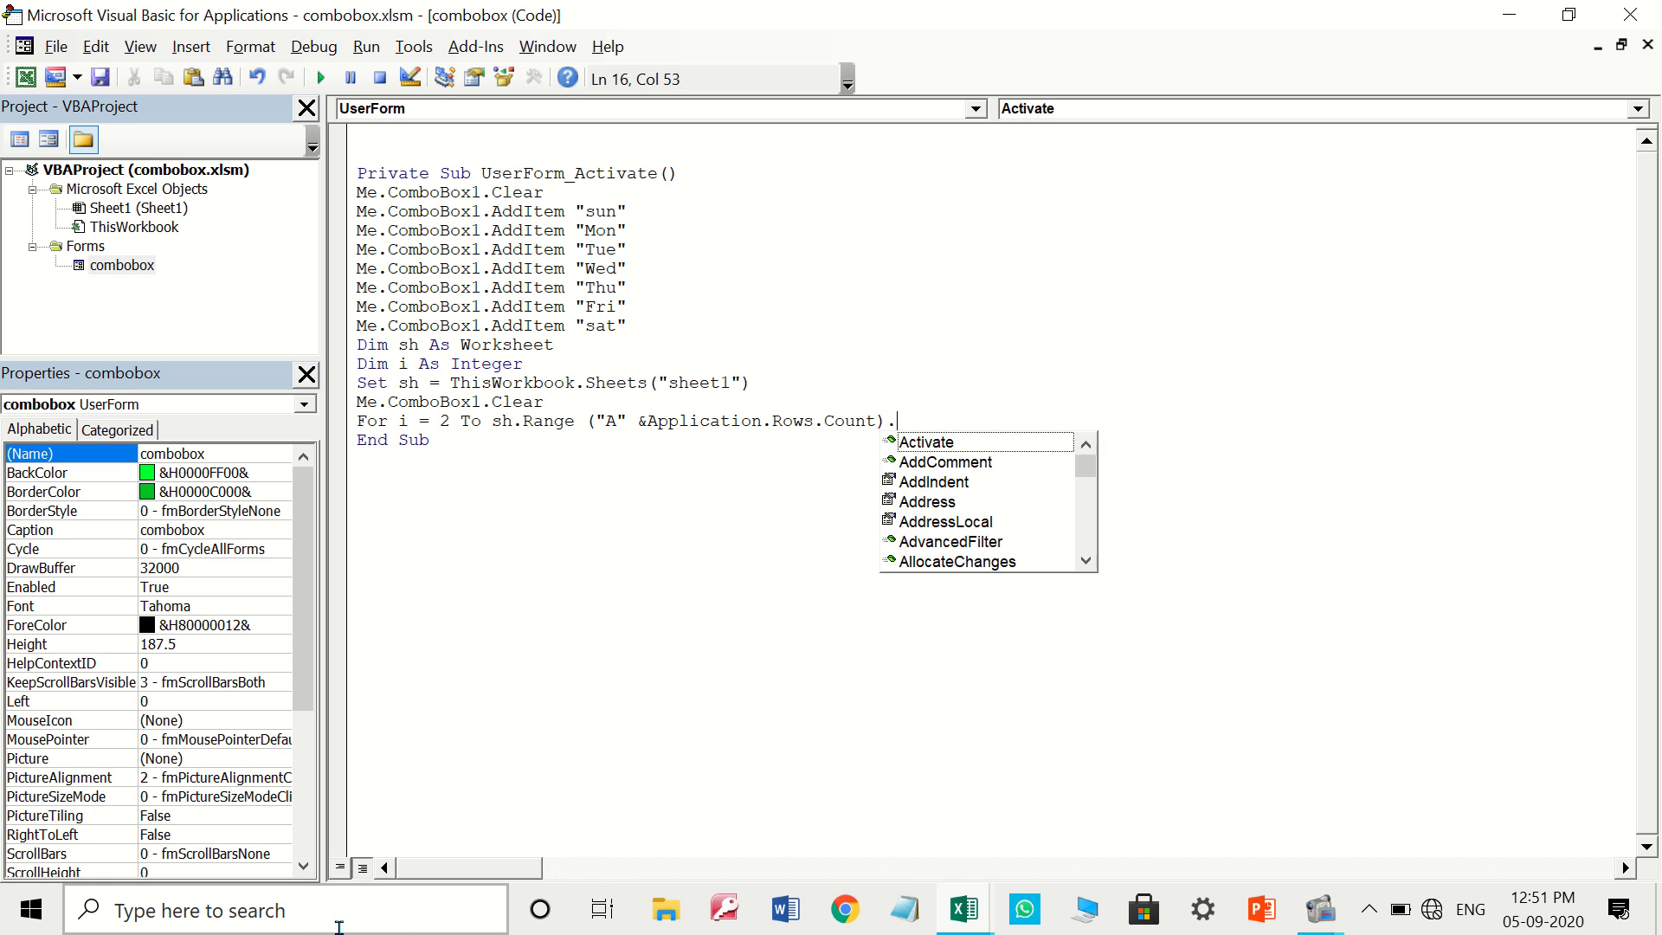
pyautogui.write('e')
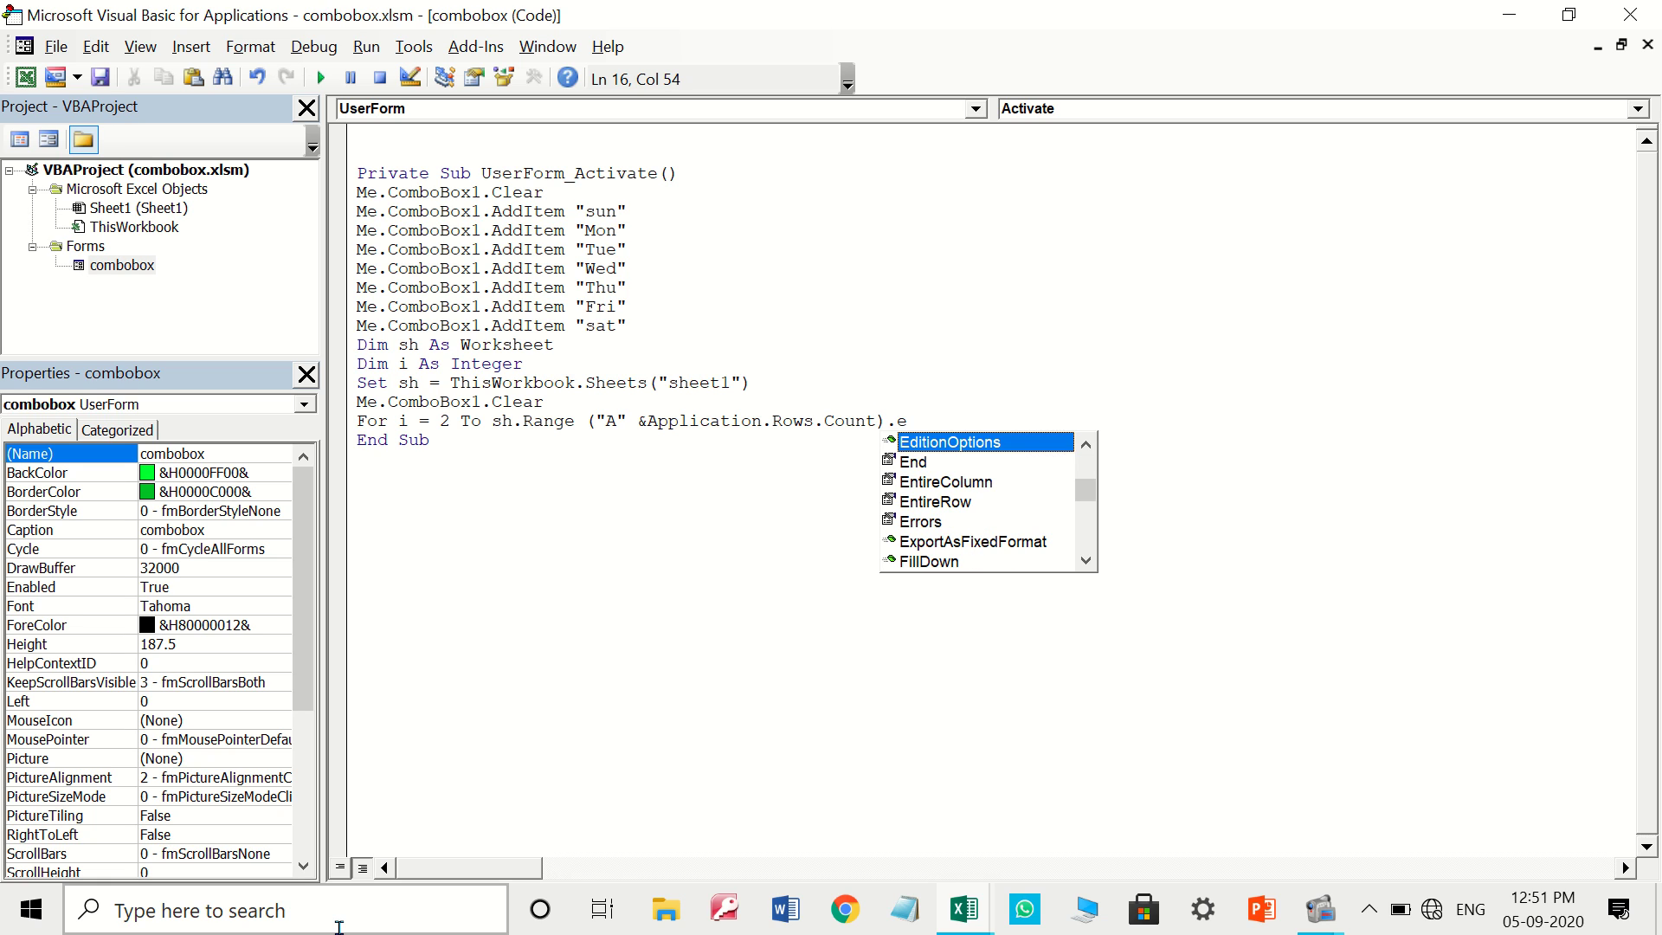
pyautogui.press('Down')
pyautogui.press('Tab')
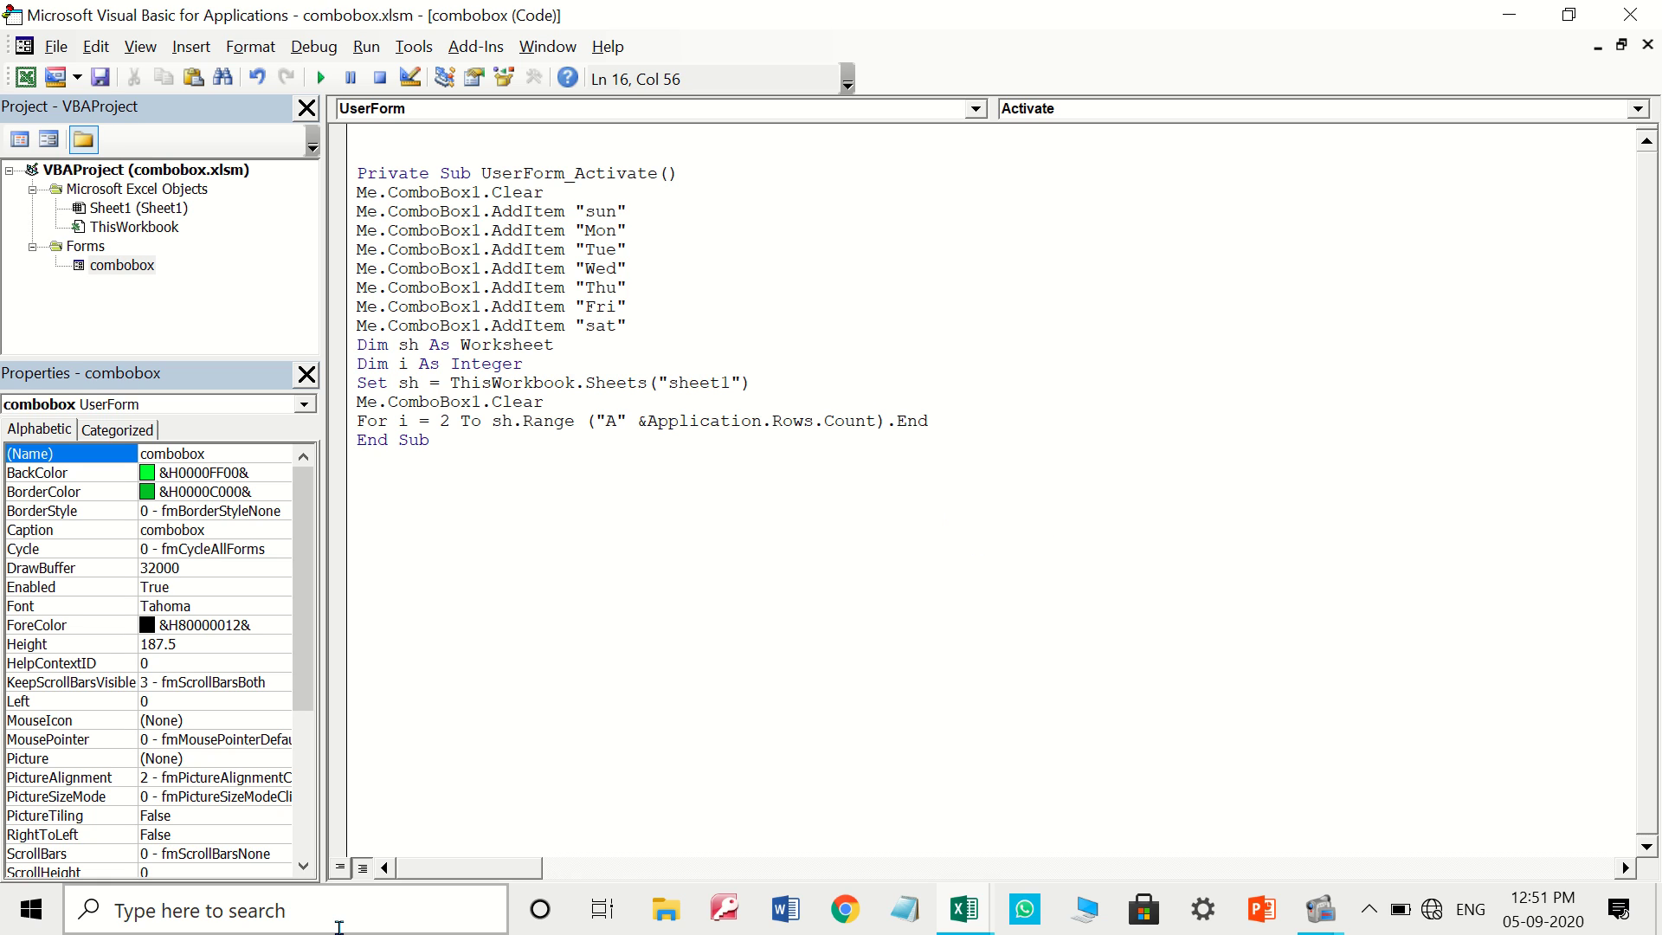
pyautogui.write('(')
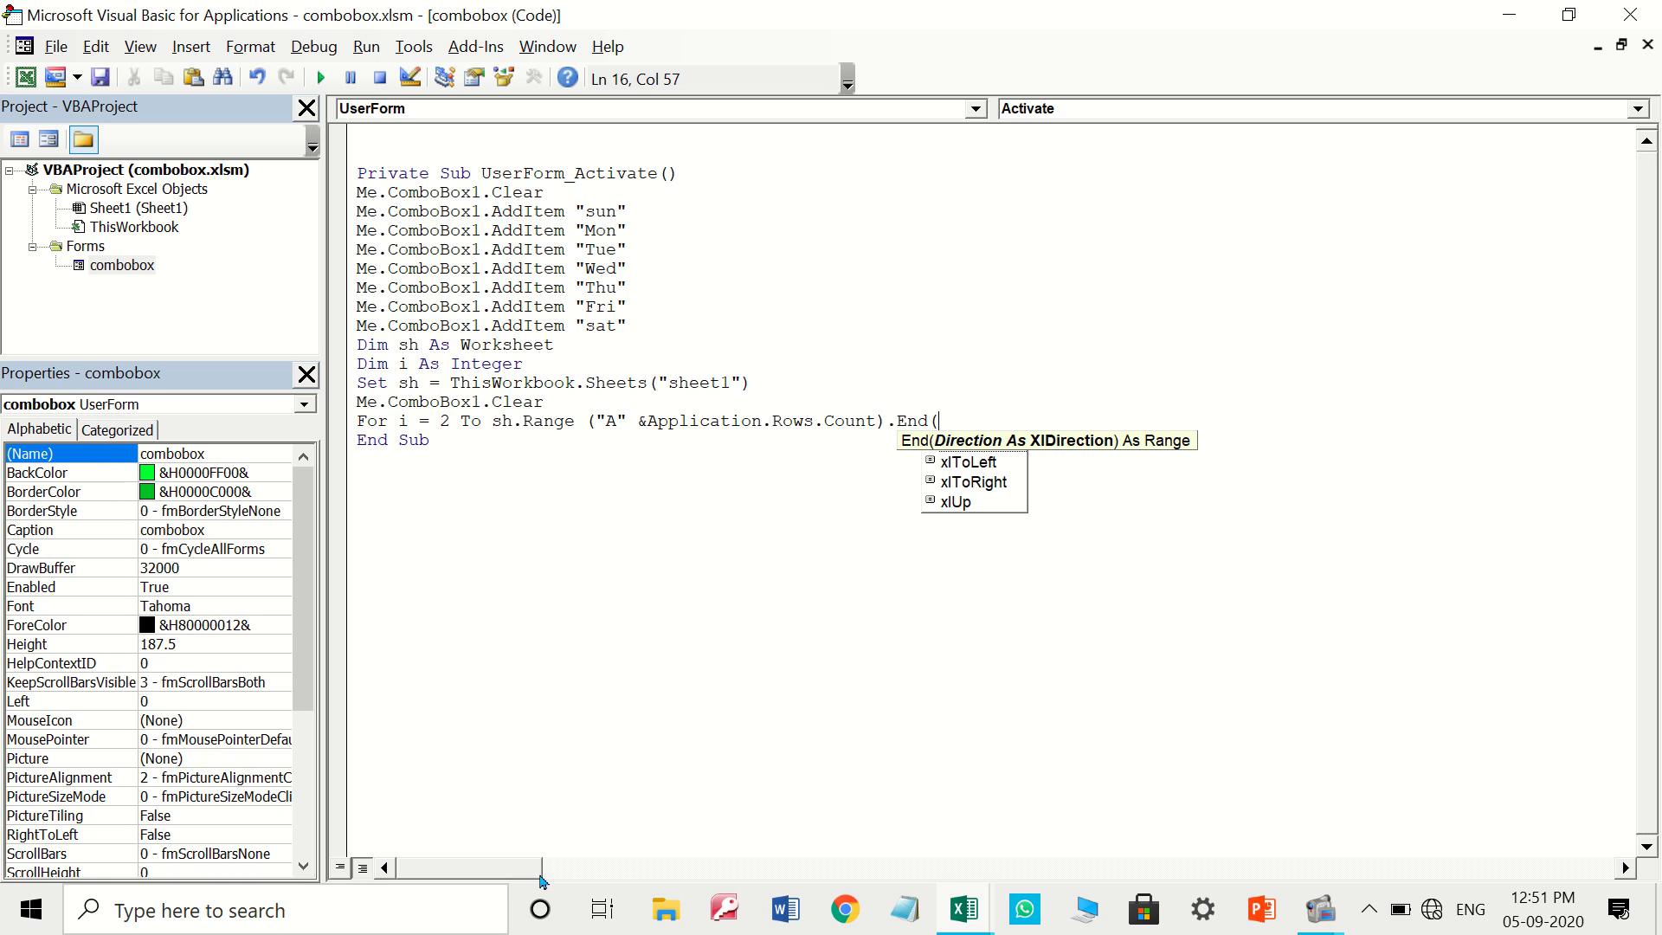
pyautogui.press('Down')
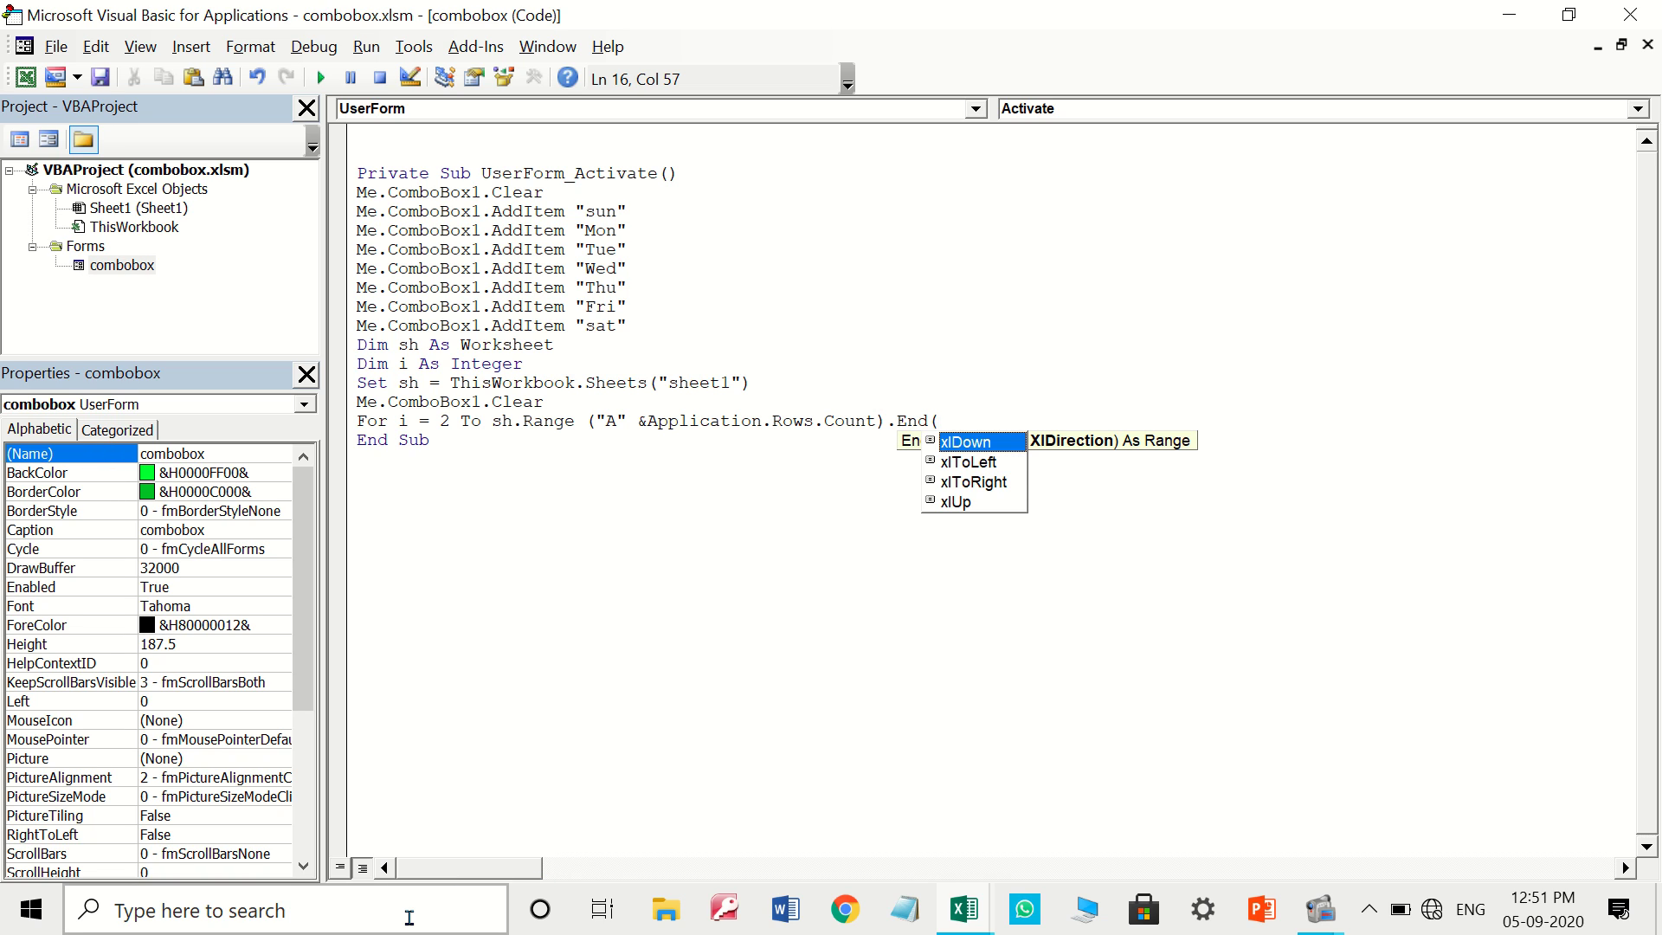
pyautogui.press('Down')
pyautogui.press('Down')
pyautogui.press('Down')
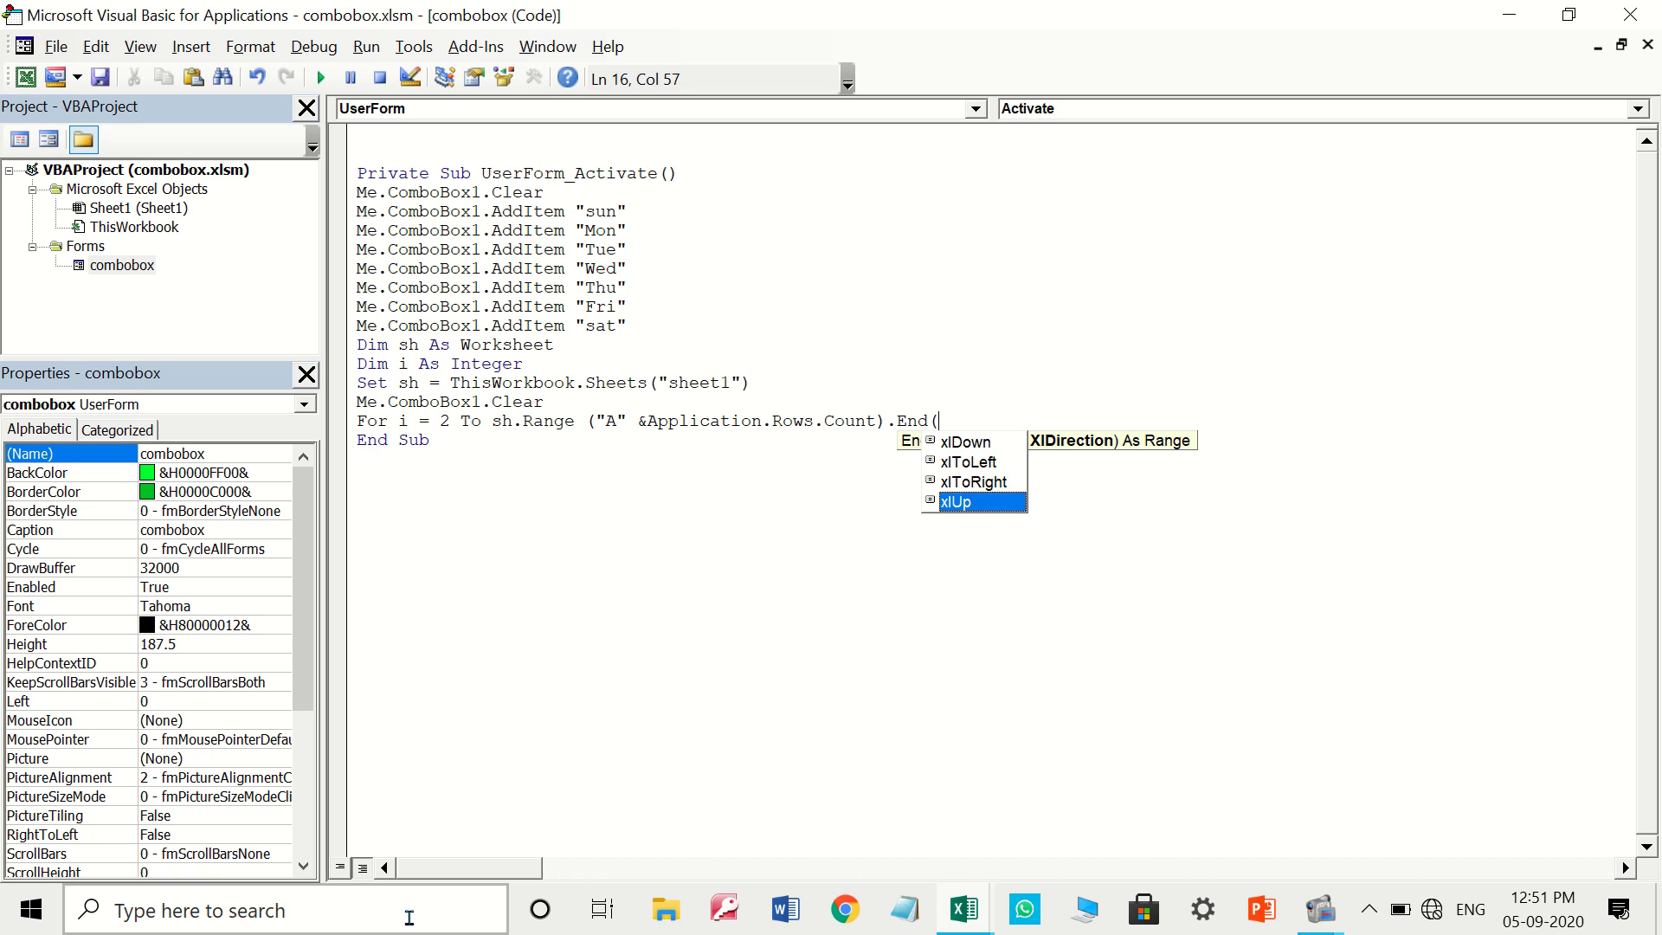
pyautogui.press('Tab')
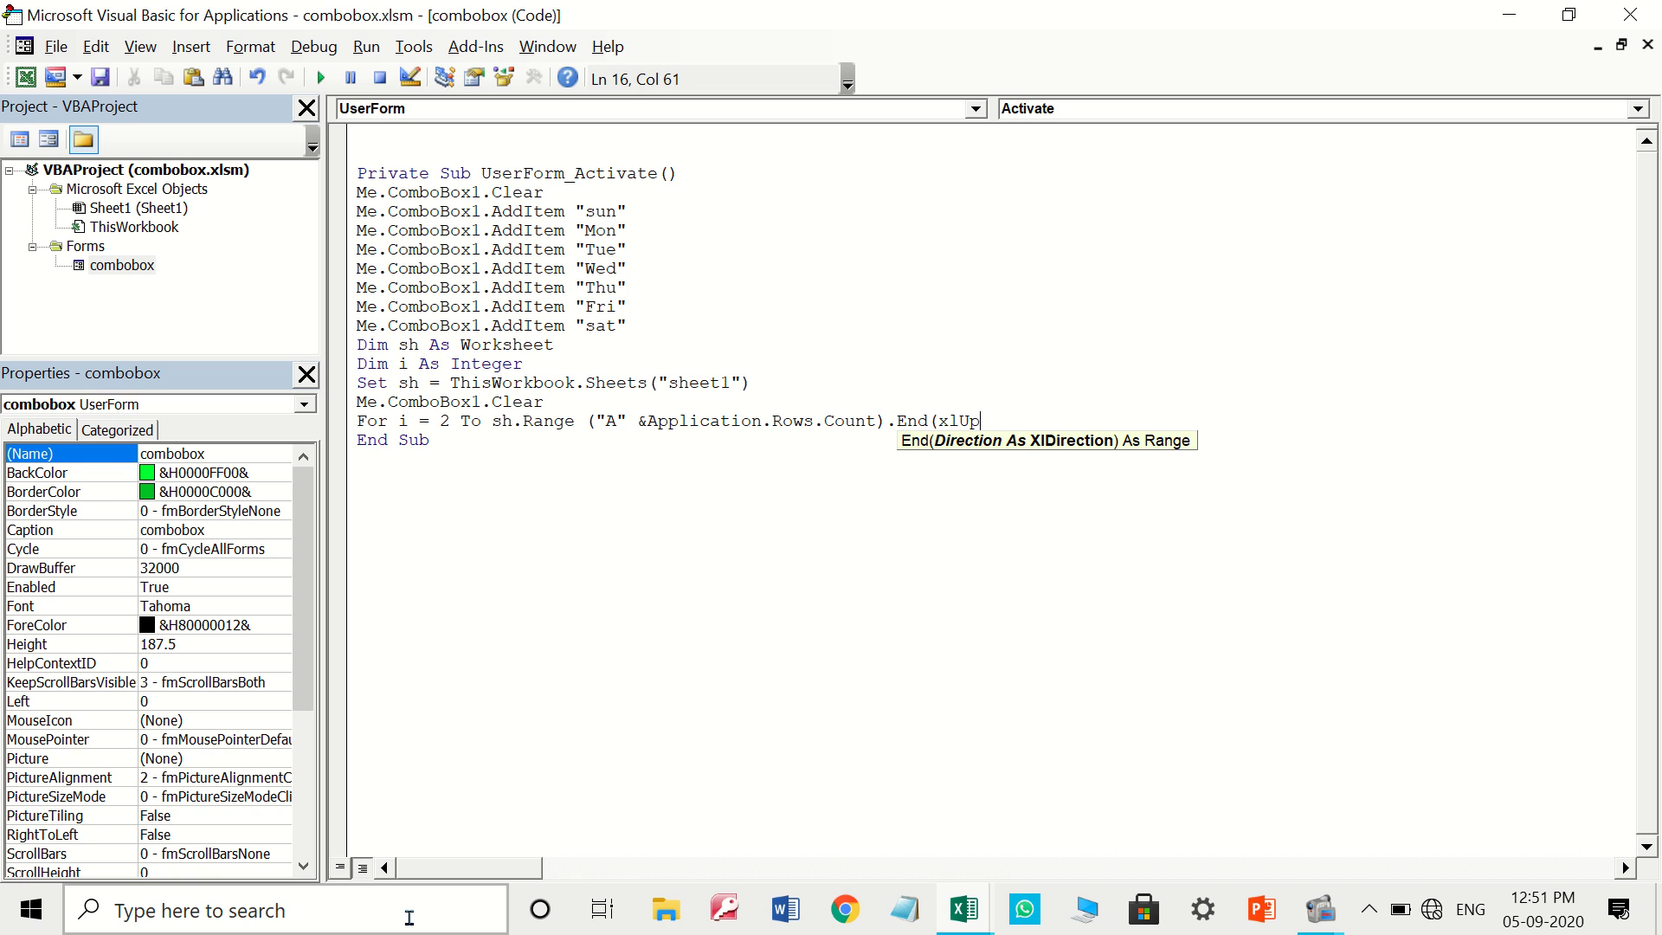
pyautogui.write(').')
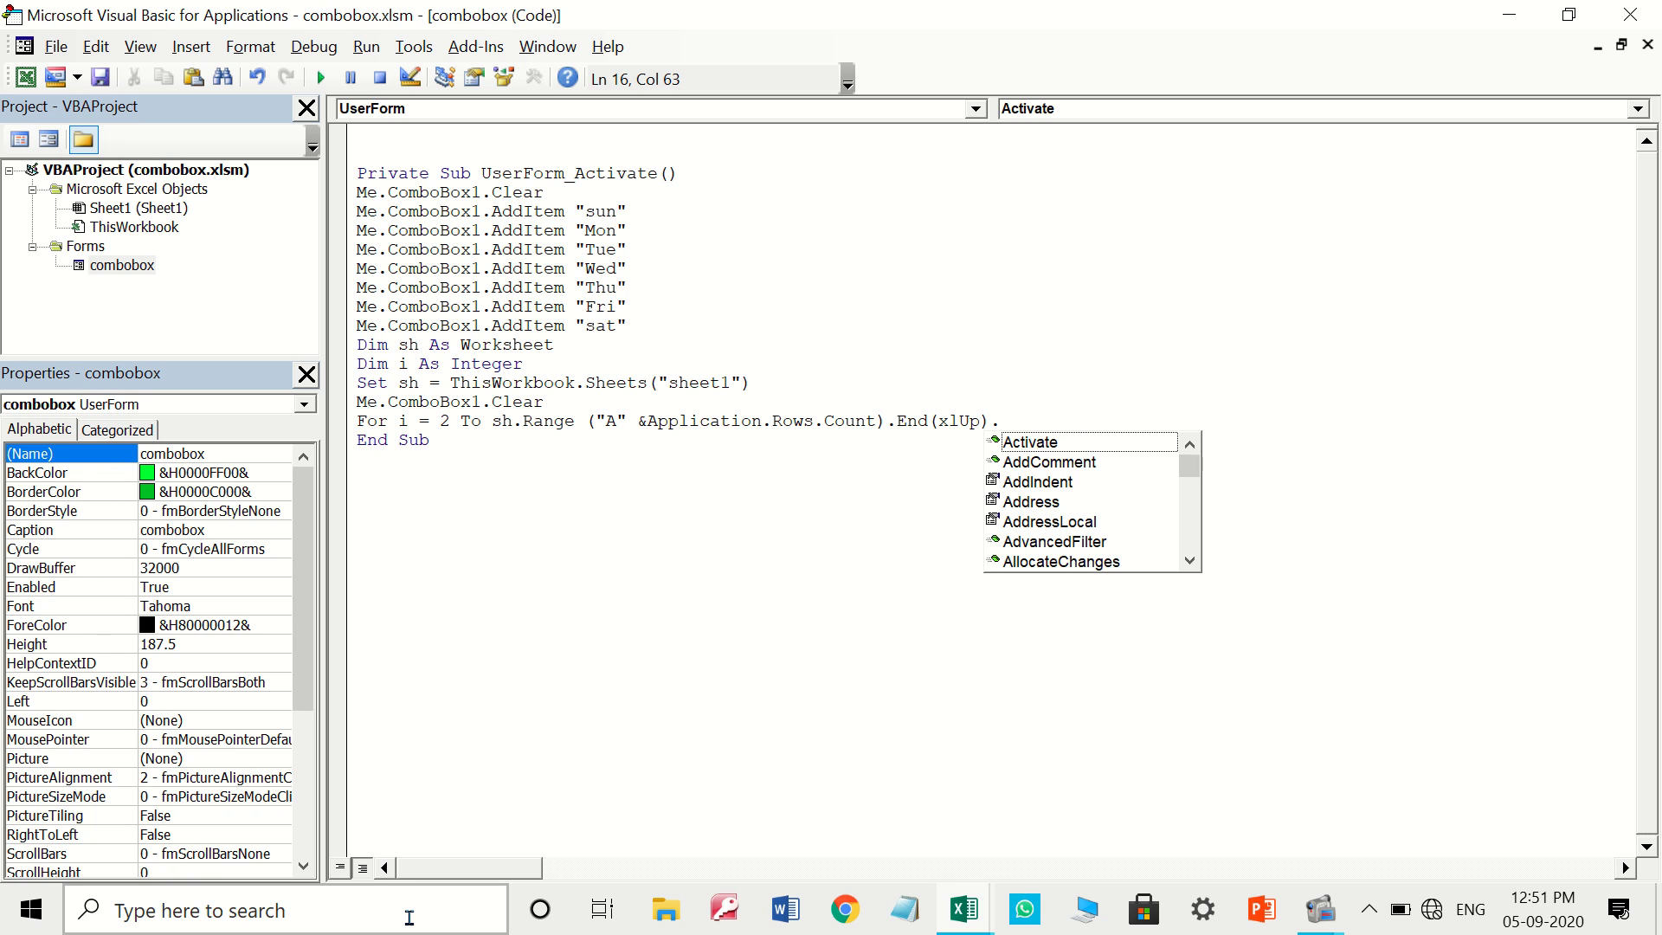
pyautogui.write('ro')
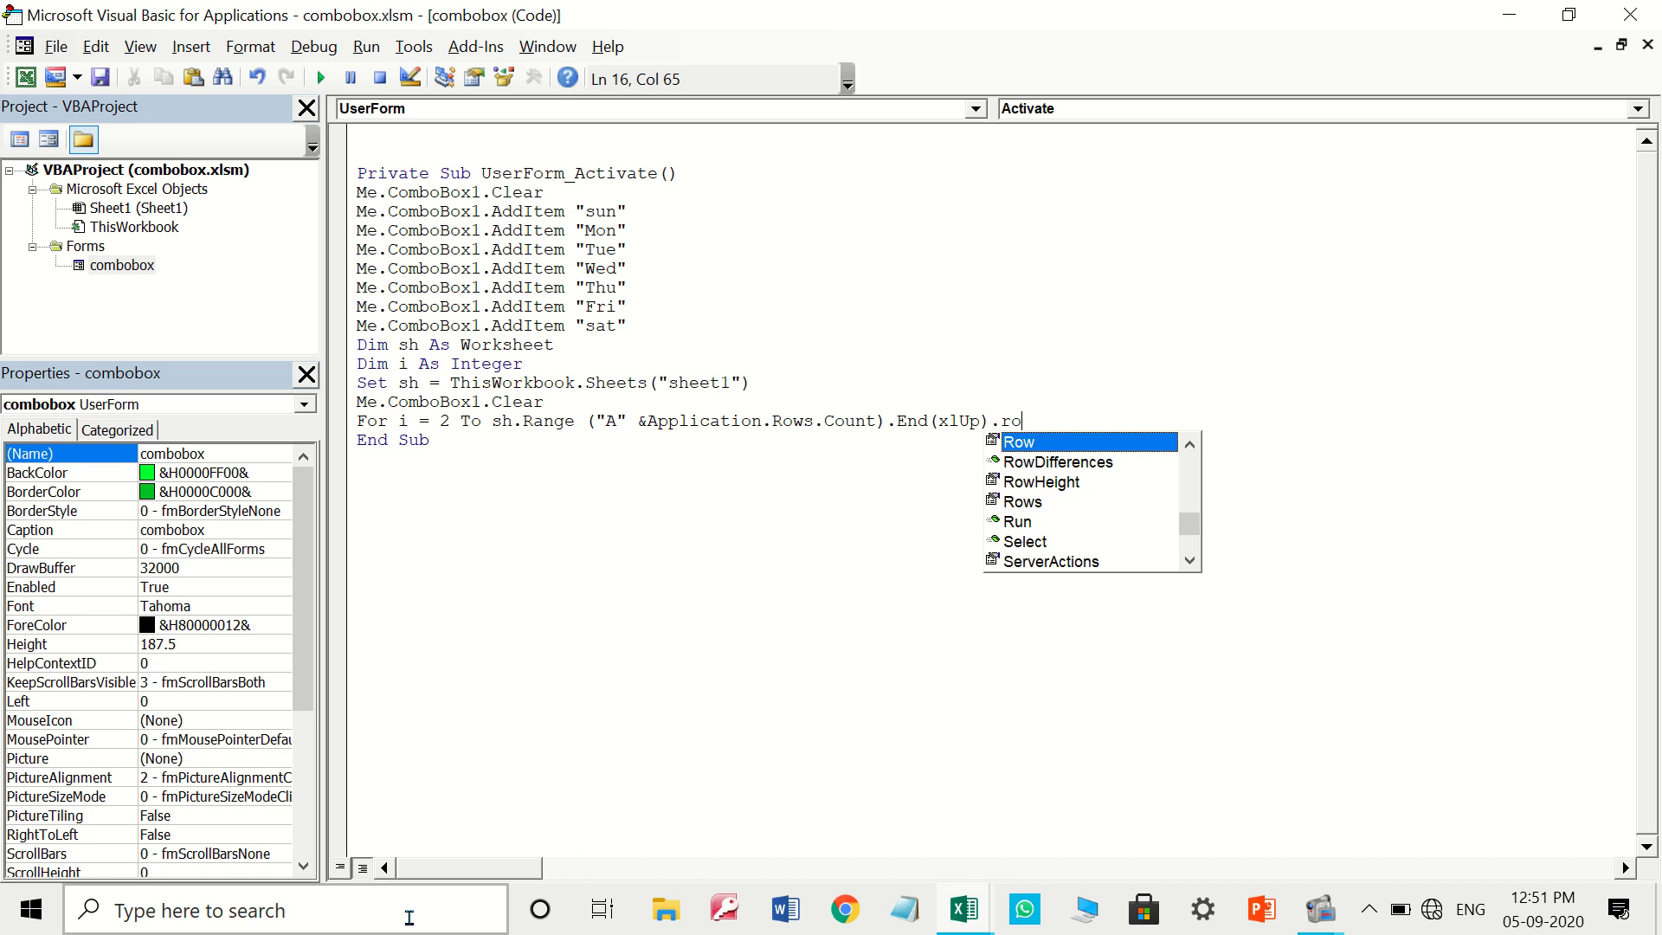
pyautogui.press('Tab')
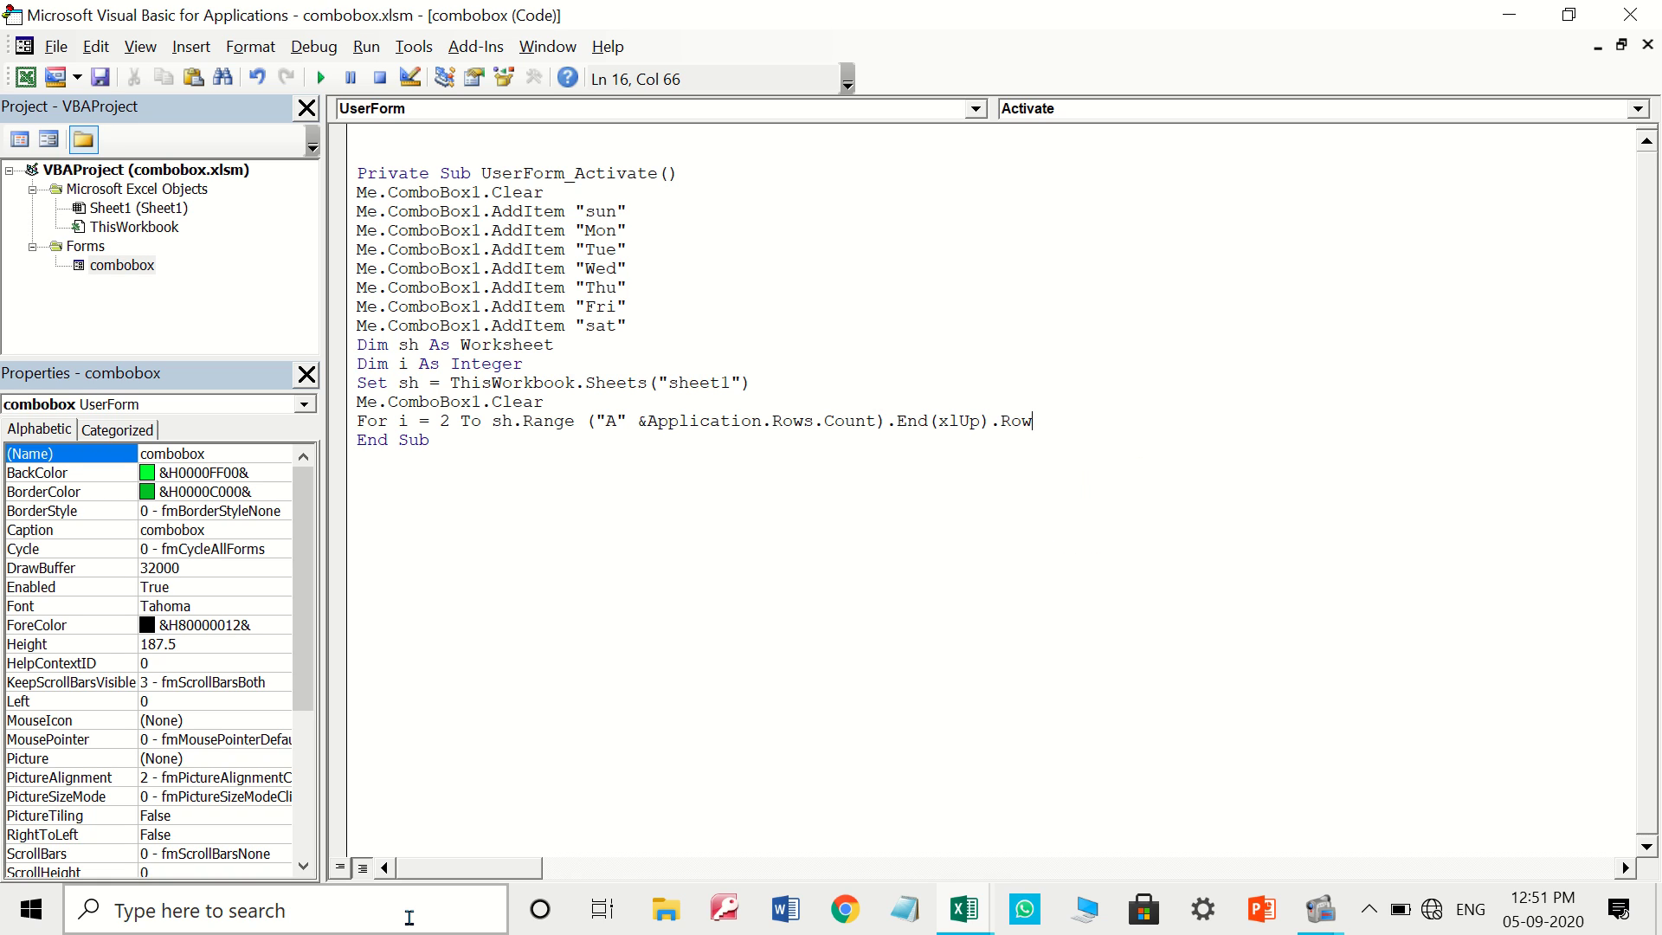
pyautogui.press('Return')
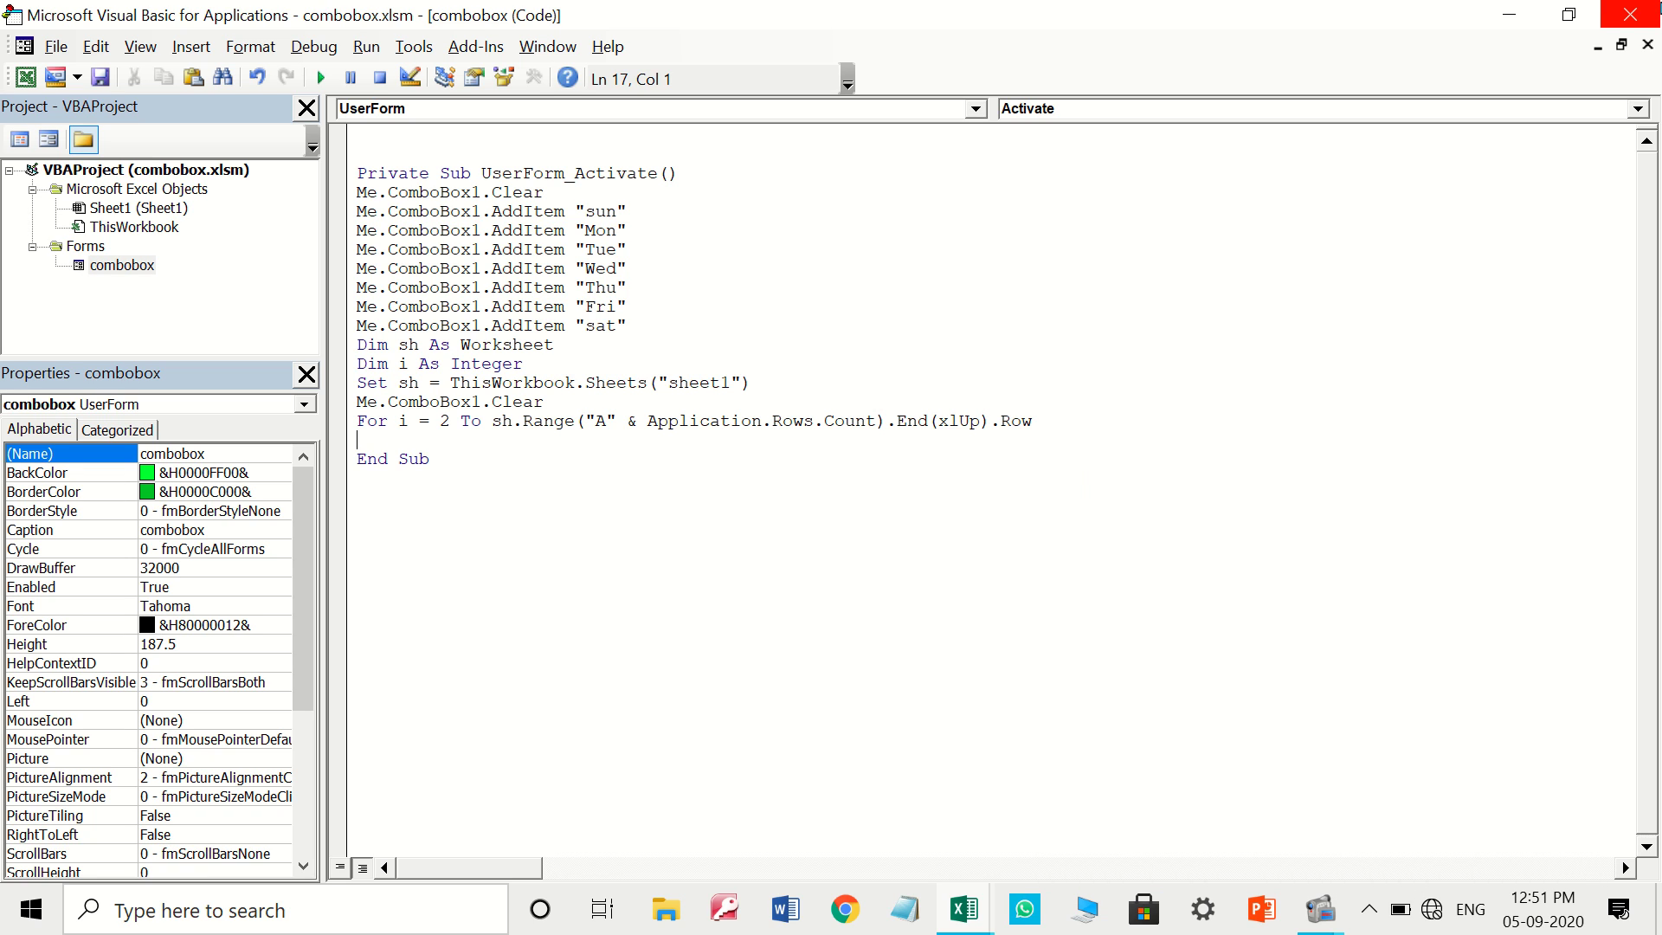
# Write Me.ComboBox2.AddItem sh.Range("A" & i).Value inside the loop
pyautogui.write('m')
pyautogui.write('e.Co')
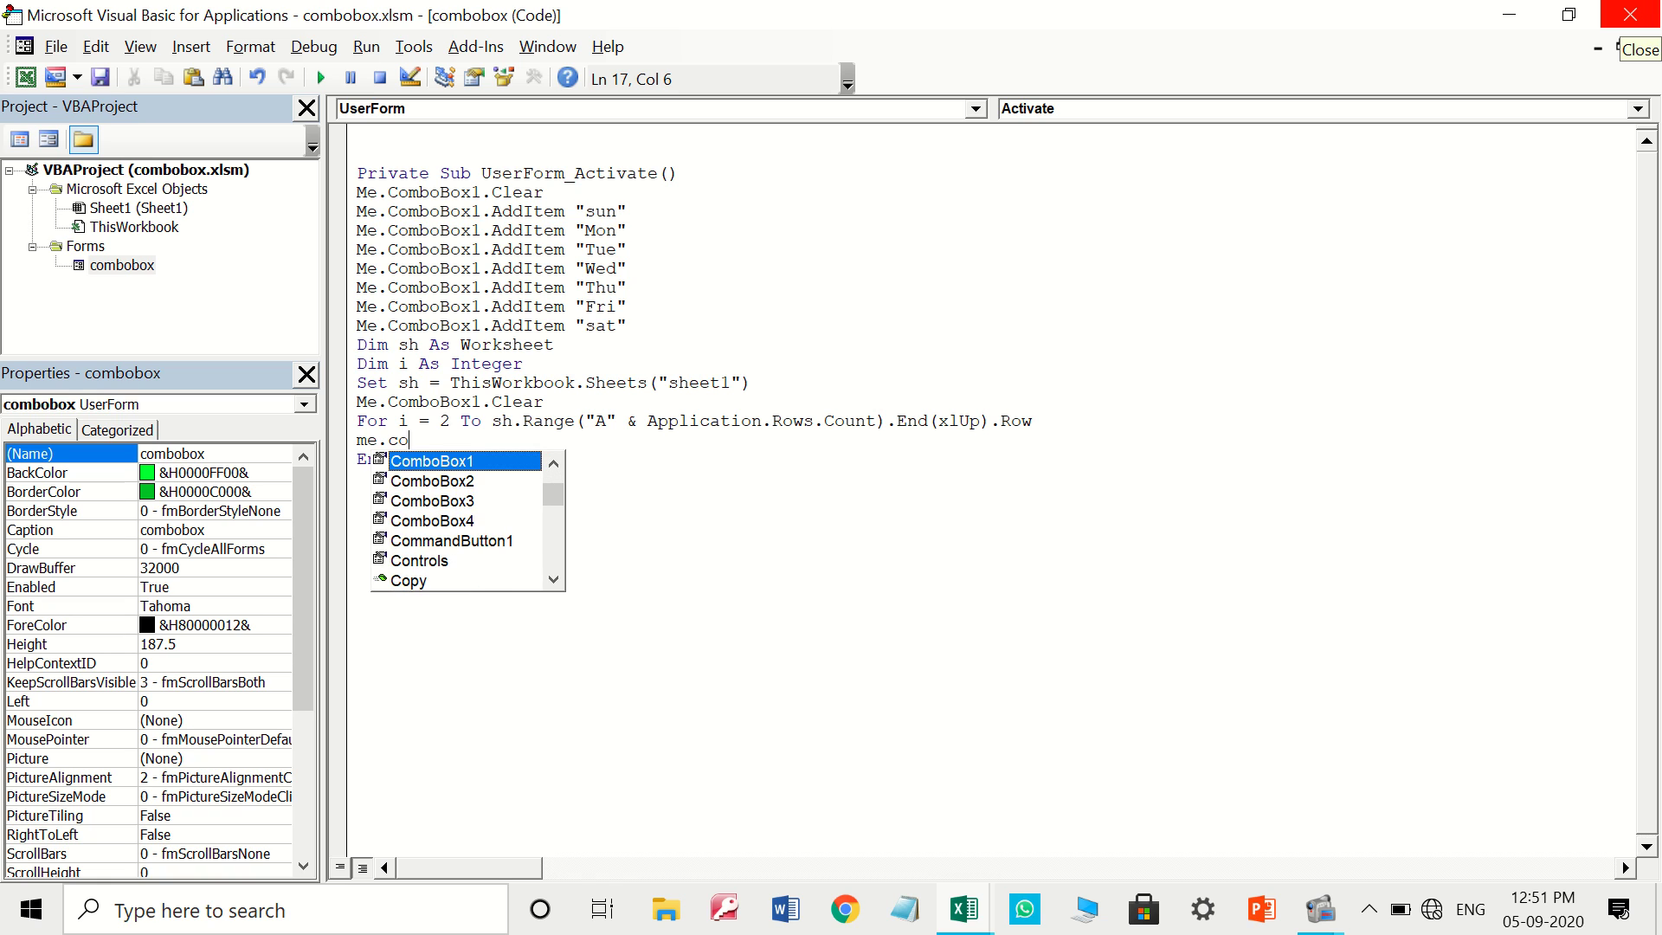
pyautogui.write('mboBox2')
pyautogui.press('Escape')
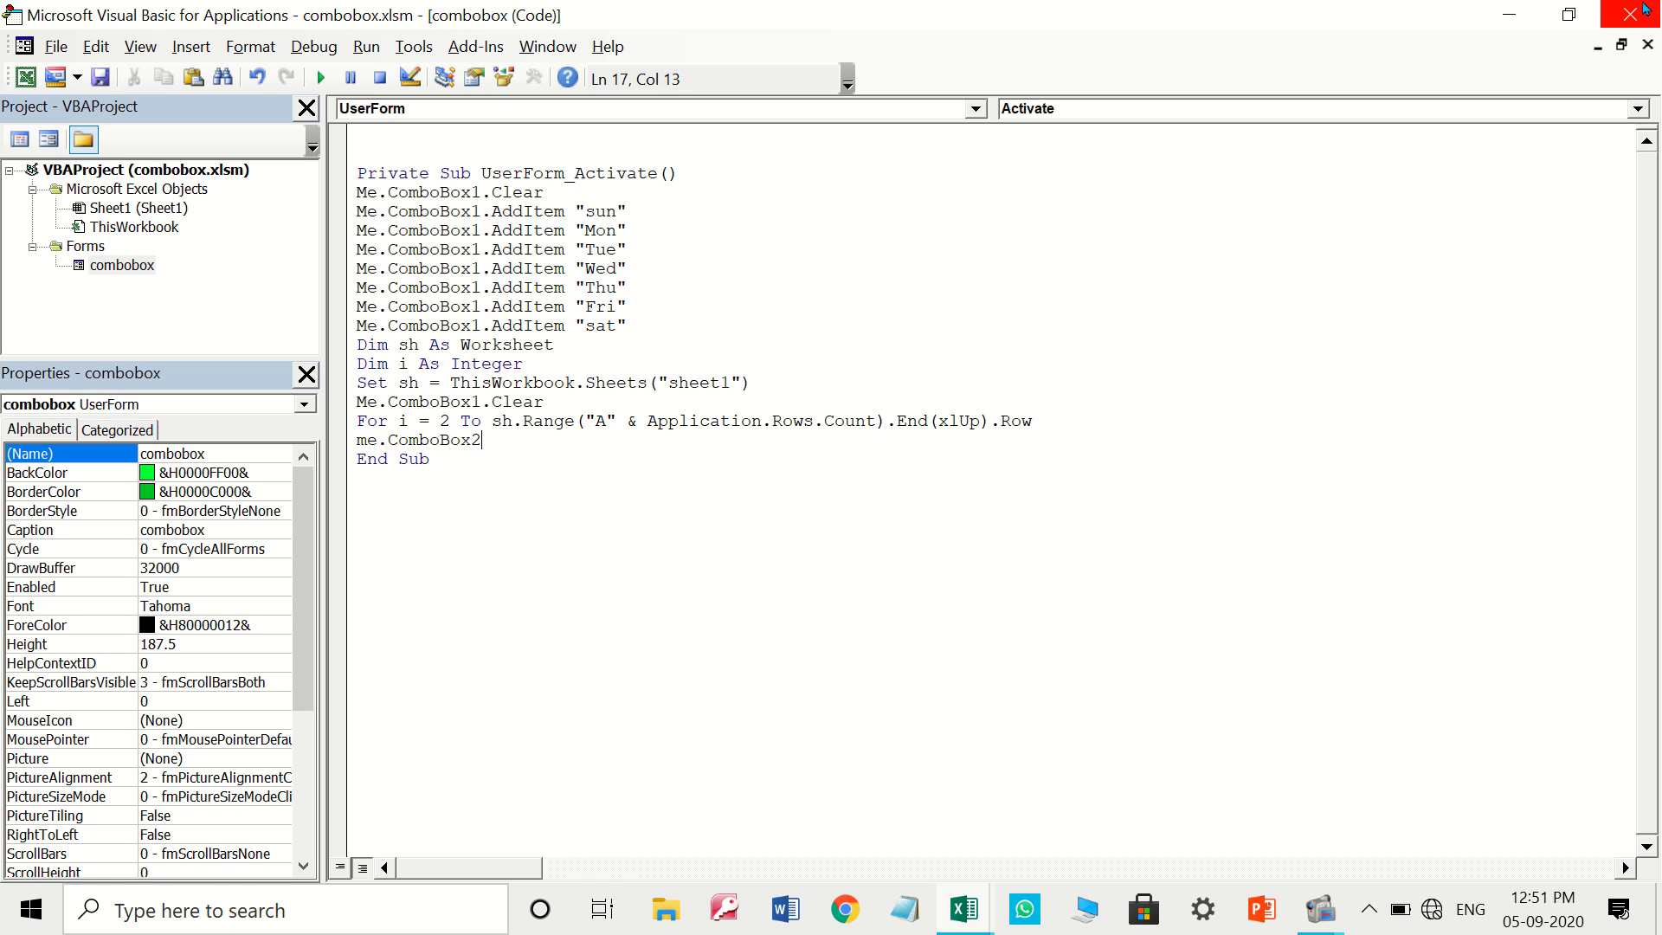
pyautogui.write('.Add')
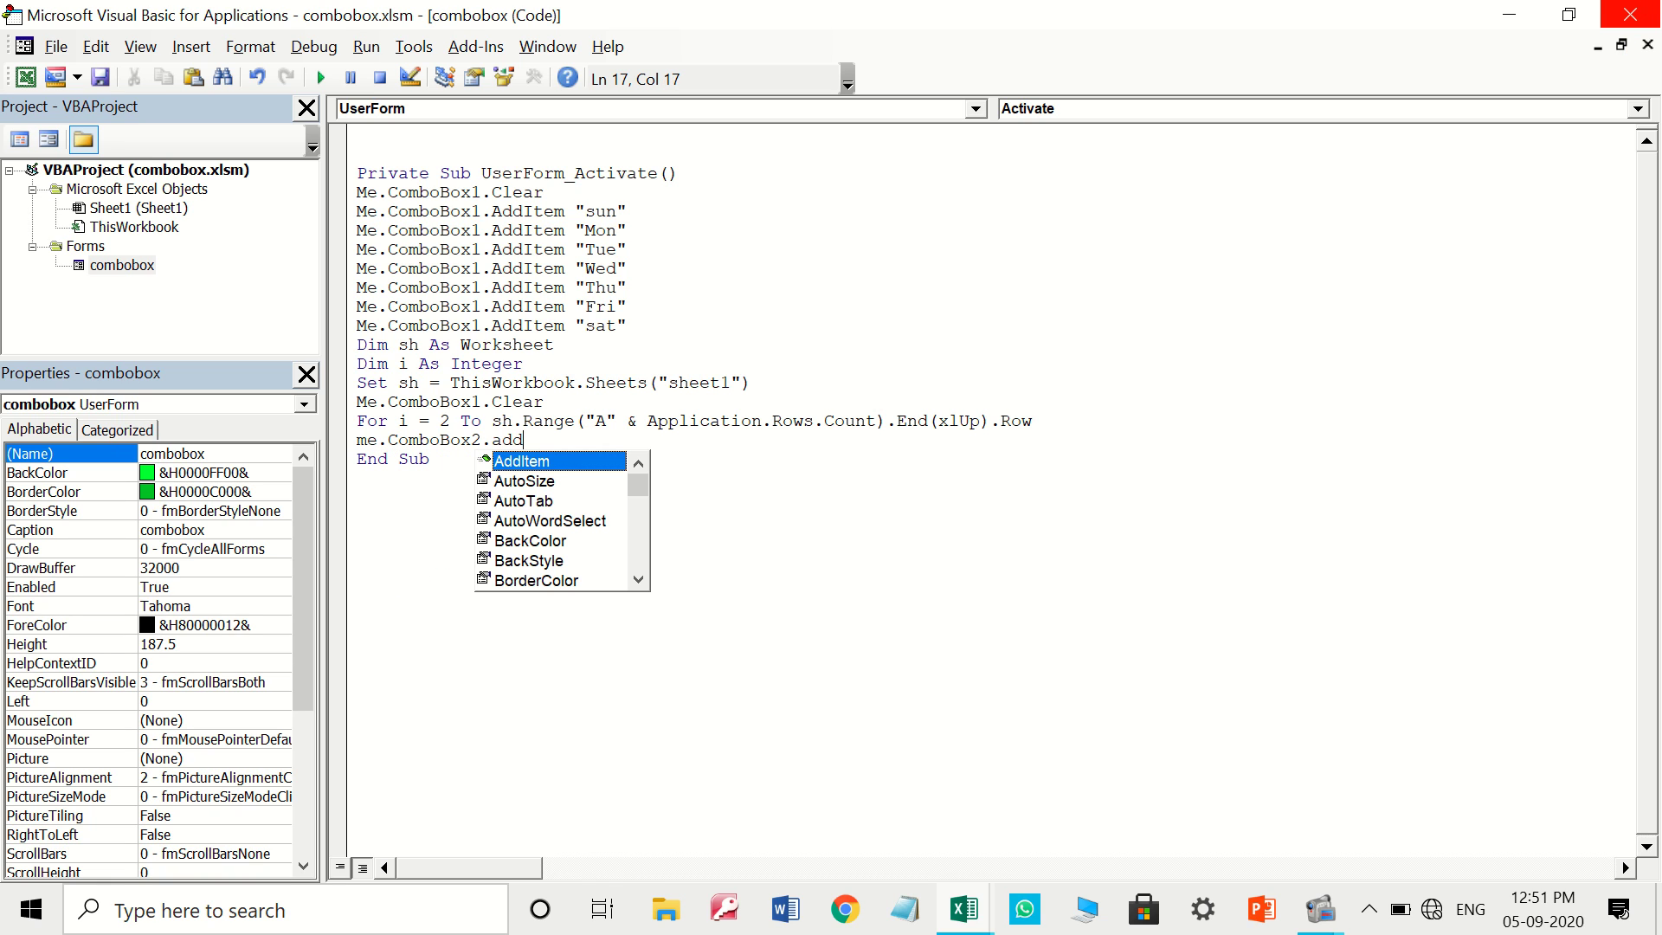
pyautogui.press('Tab')
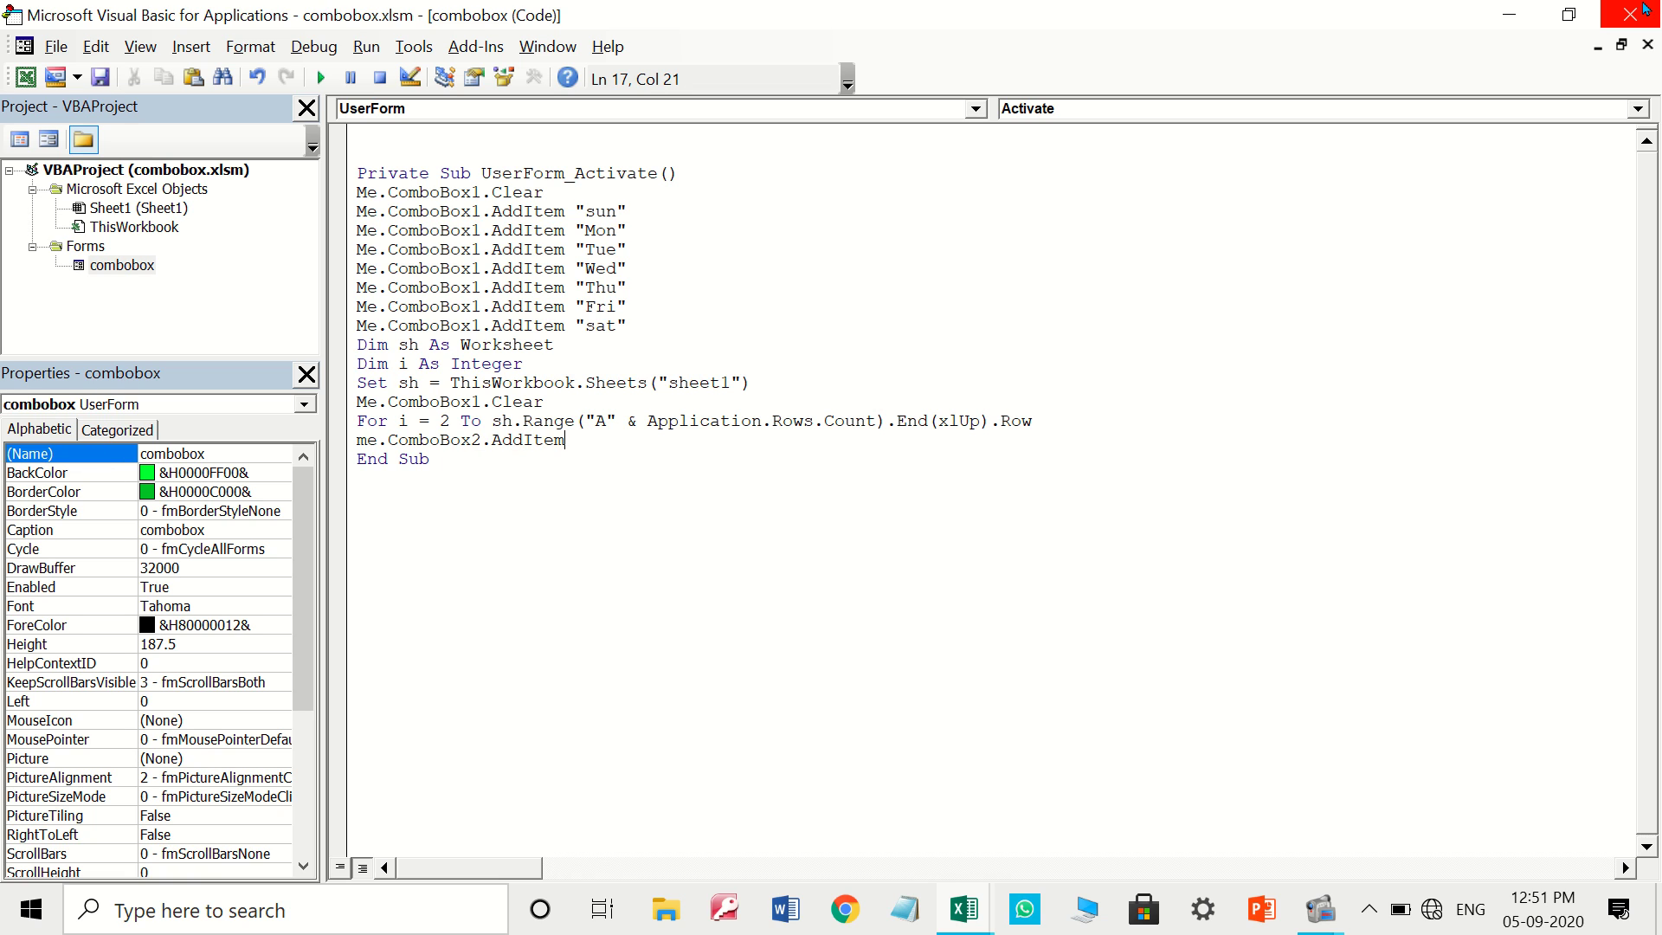
pyautogui.write('sh.')
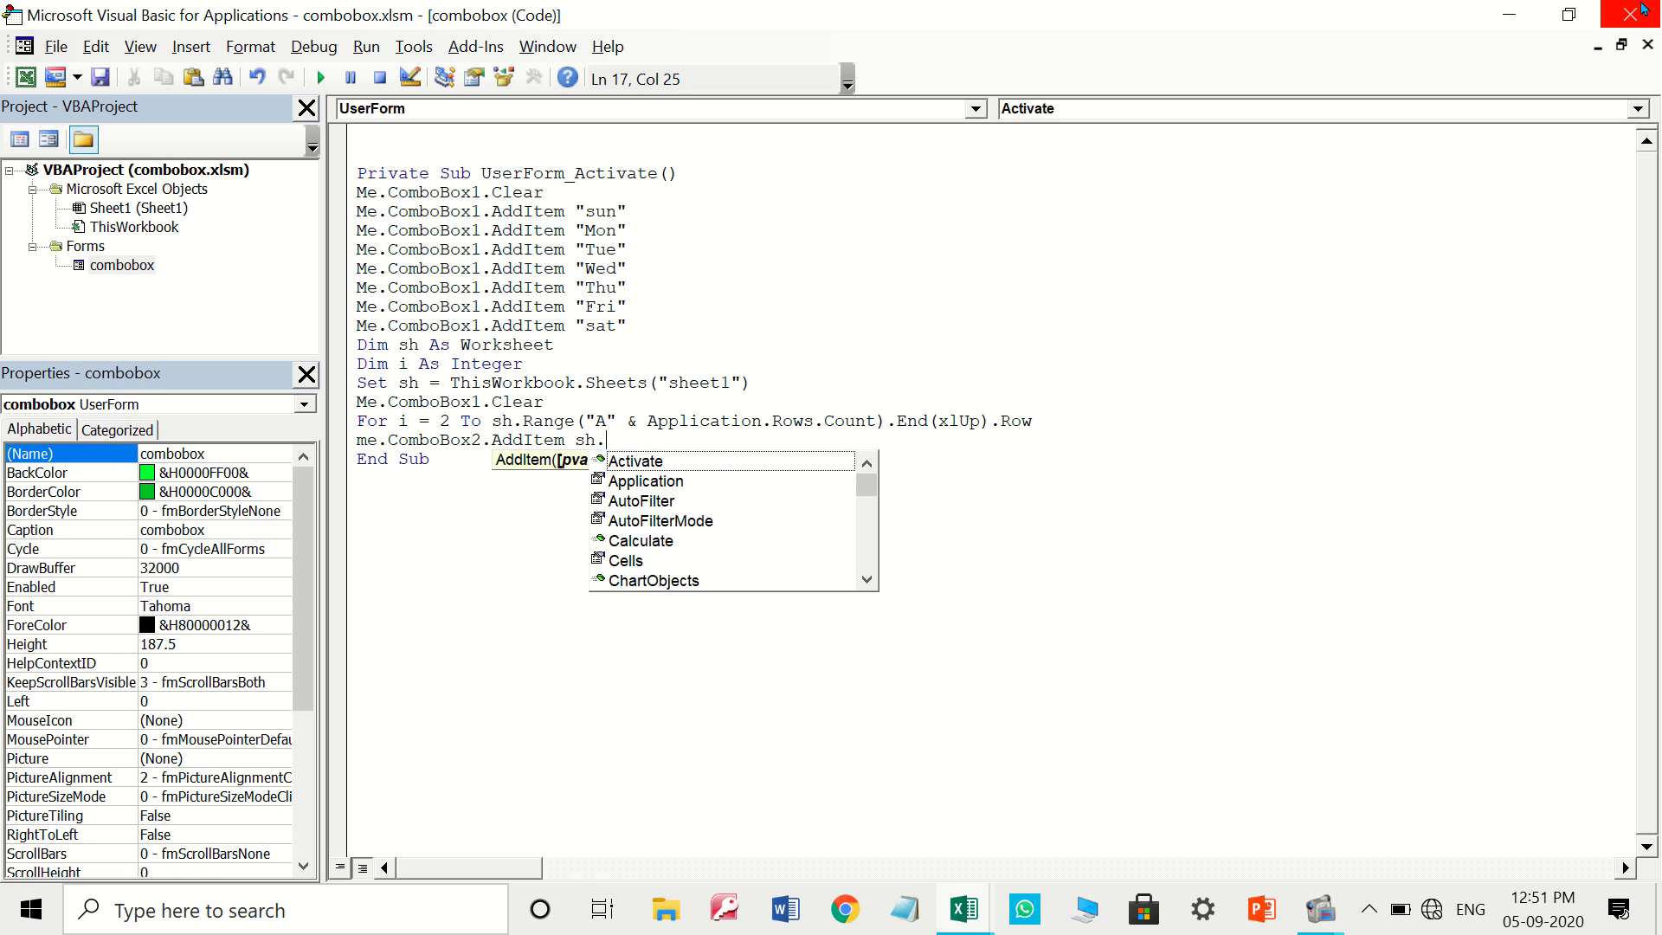
pyautogui.write('r')
pyautogui.press('Tab')
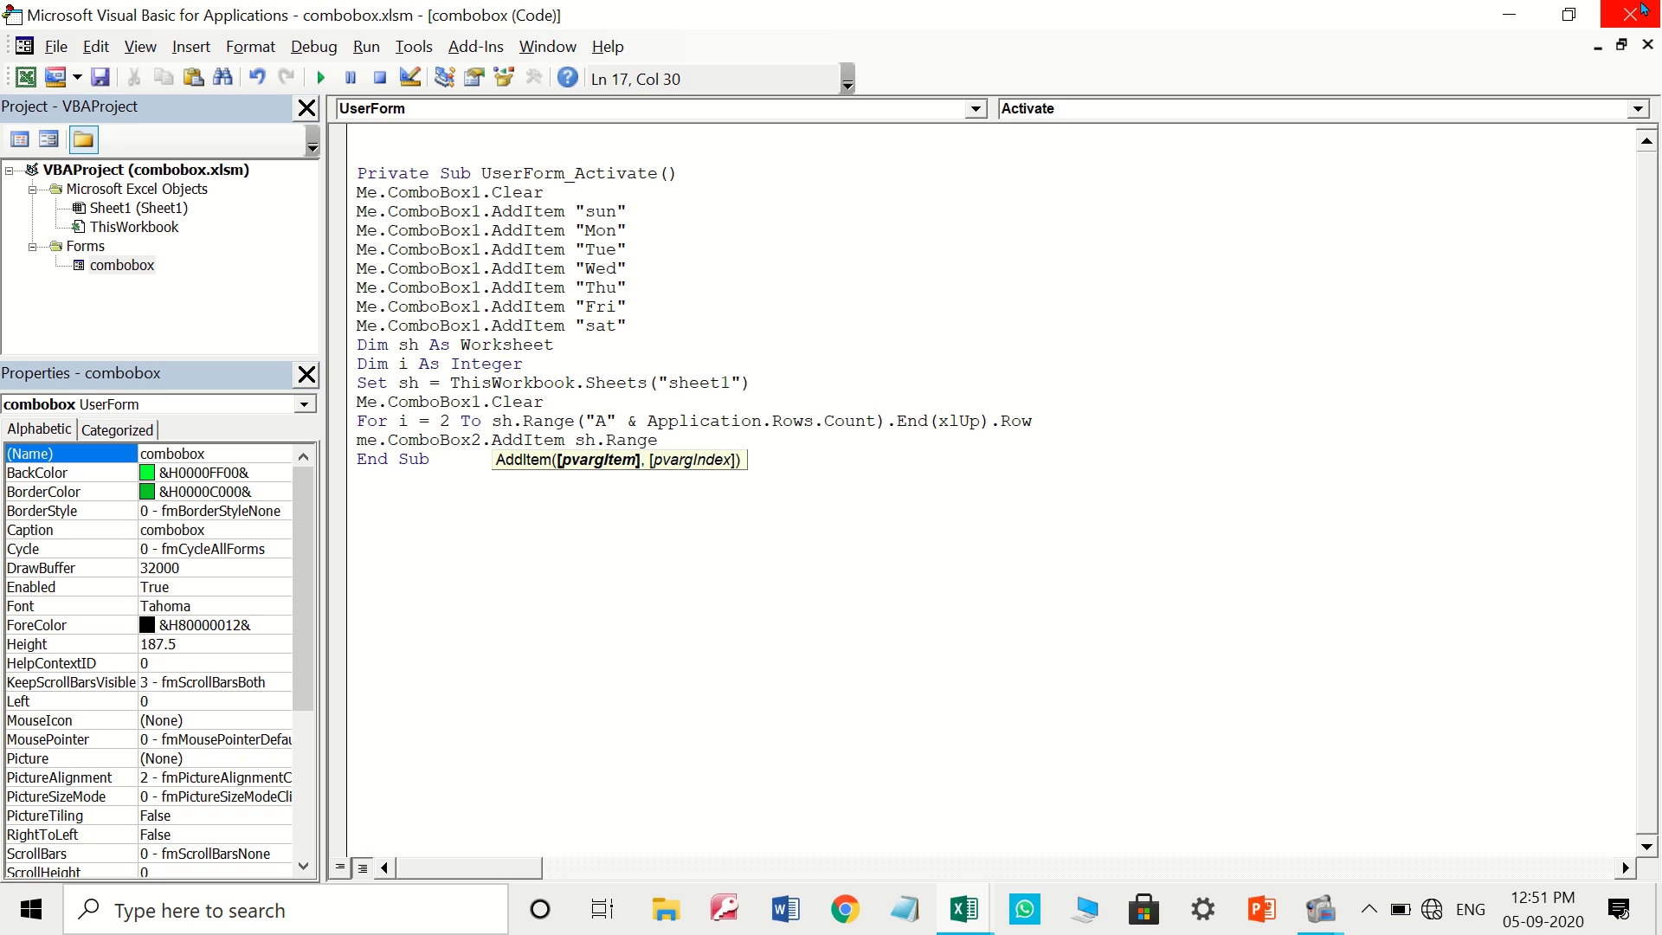
pyautogui.write('("')
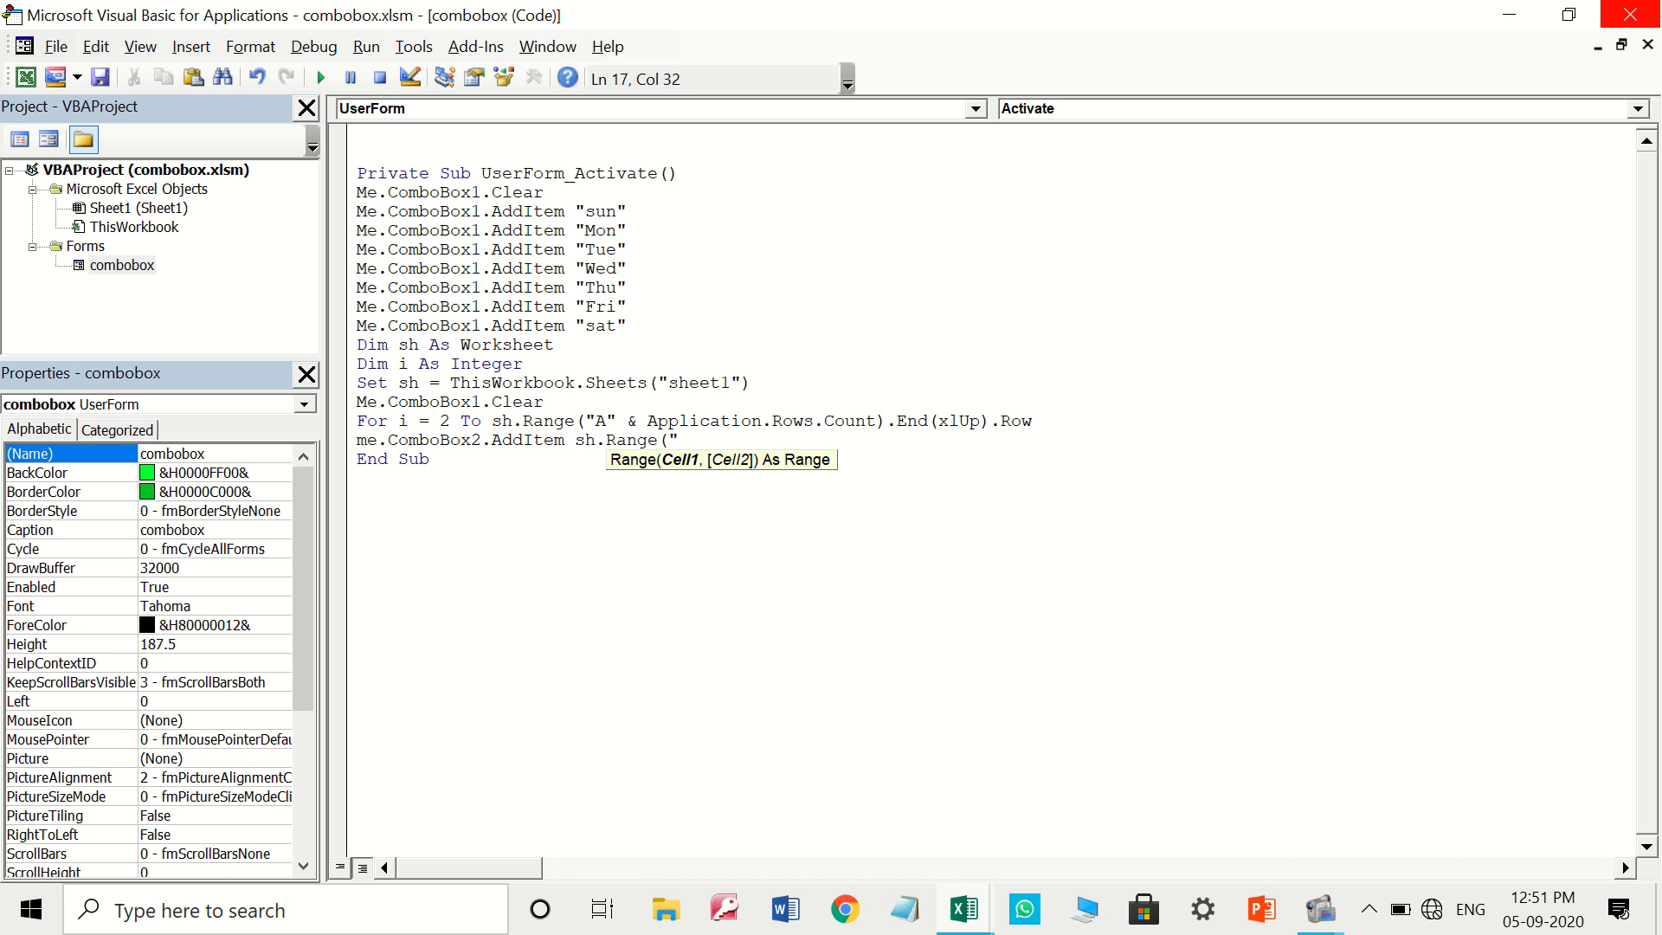
pyautogui.write('A"')
pyautogui.write('&')
pyautogui.write('i')
pyautogui.write(').v')
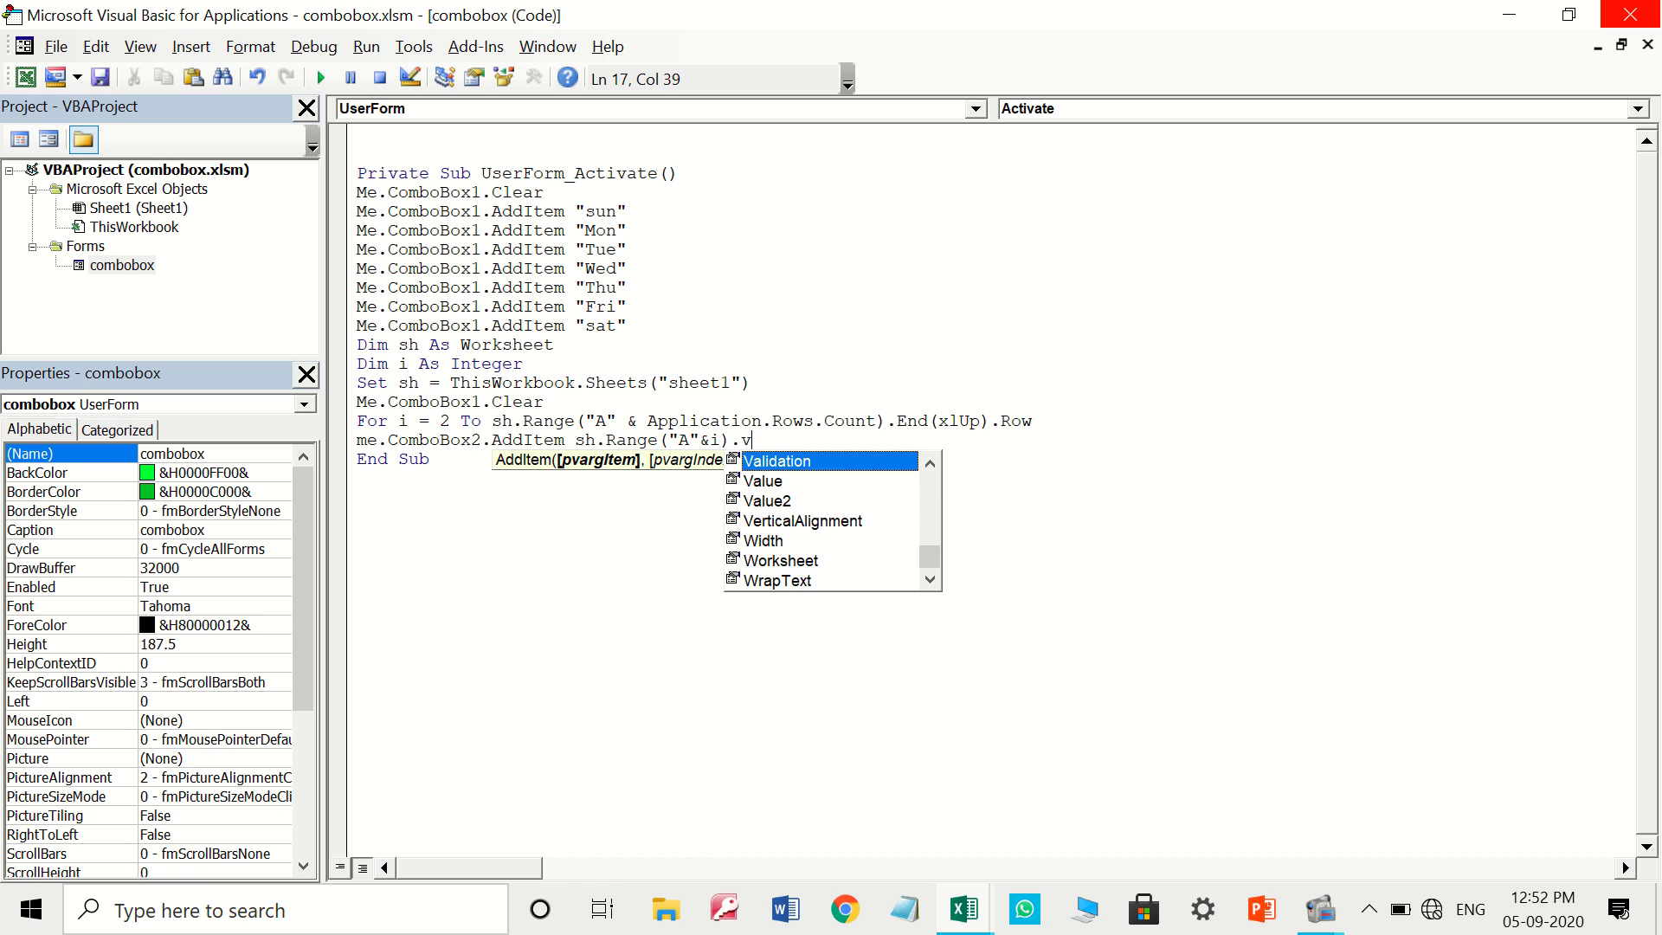
pyautogui.press('Down')
pyautogui.press('Return')
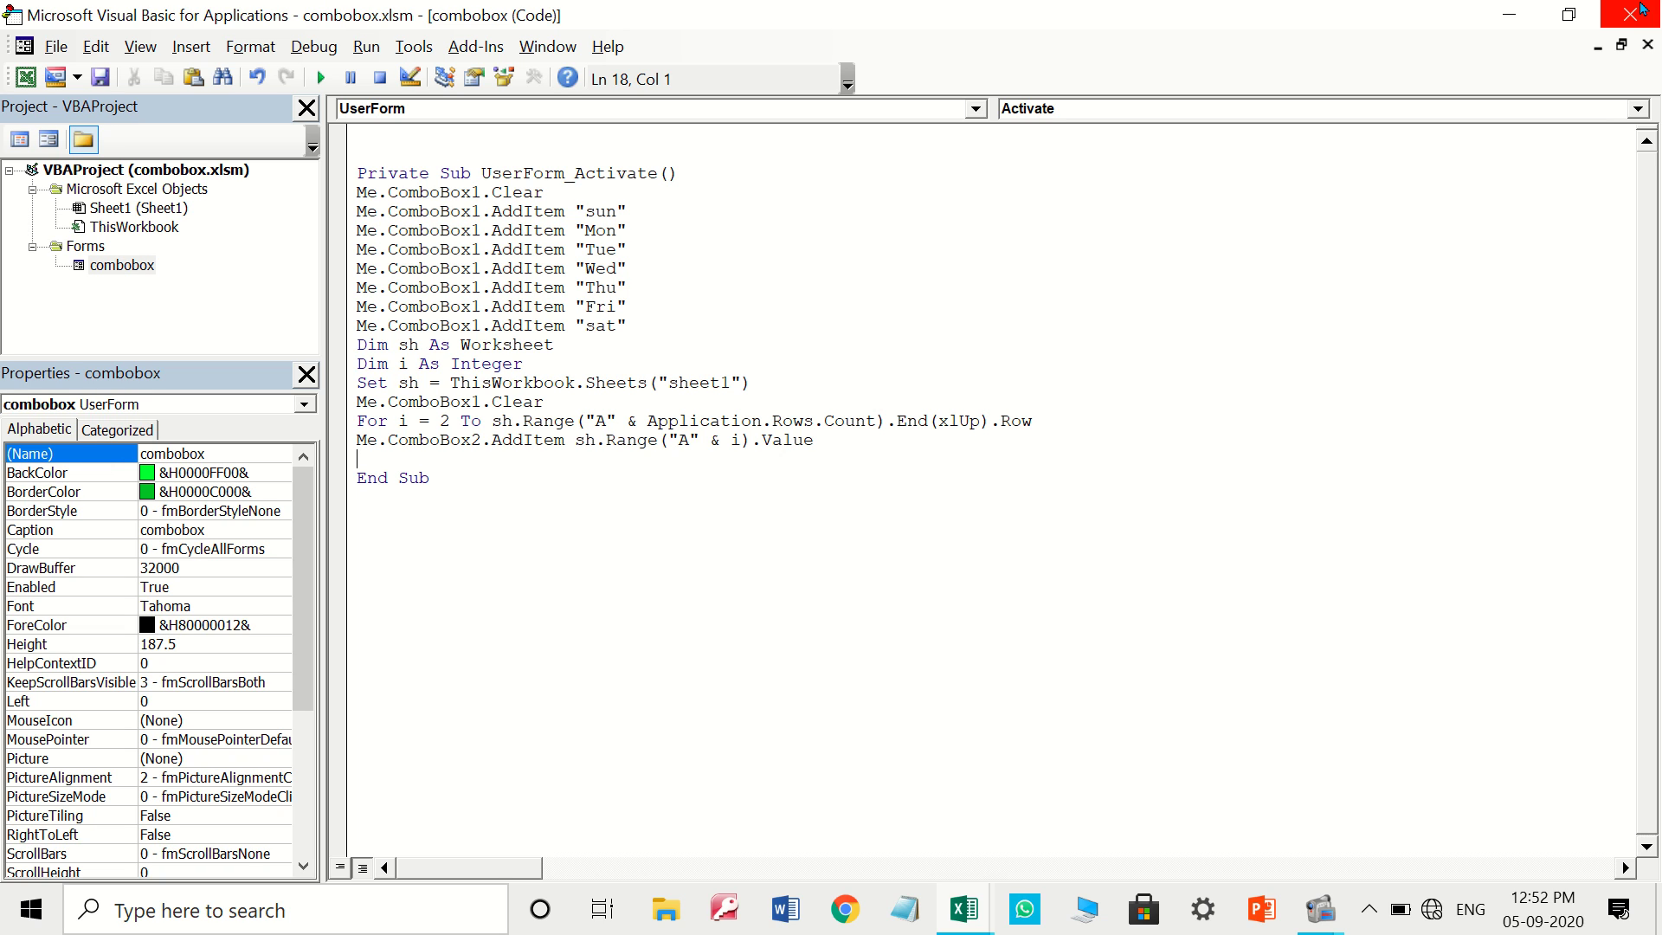
# Close the loop with Next i, leaving blank lines before End Sub
pyautogui.press('Return')
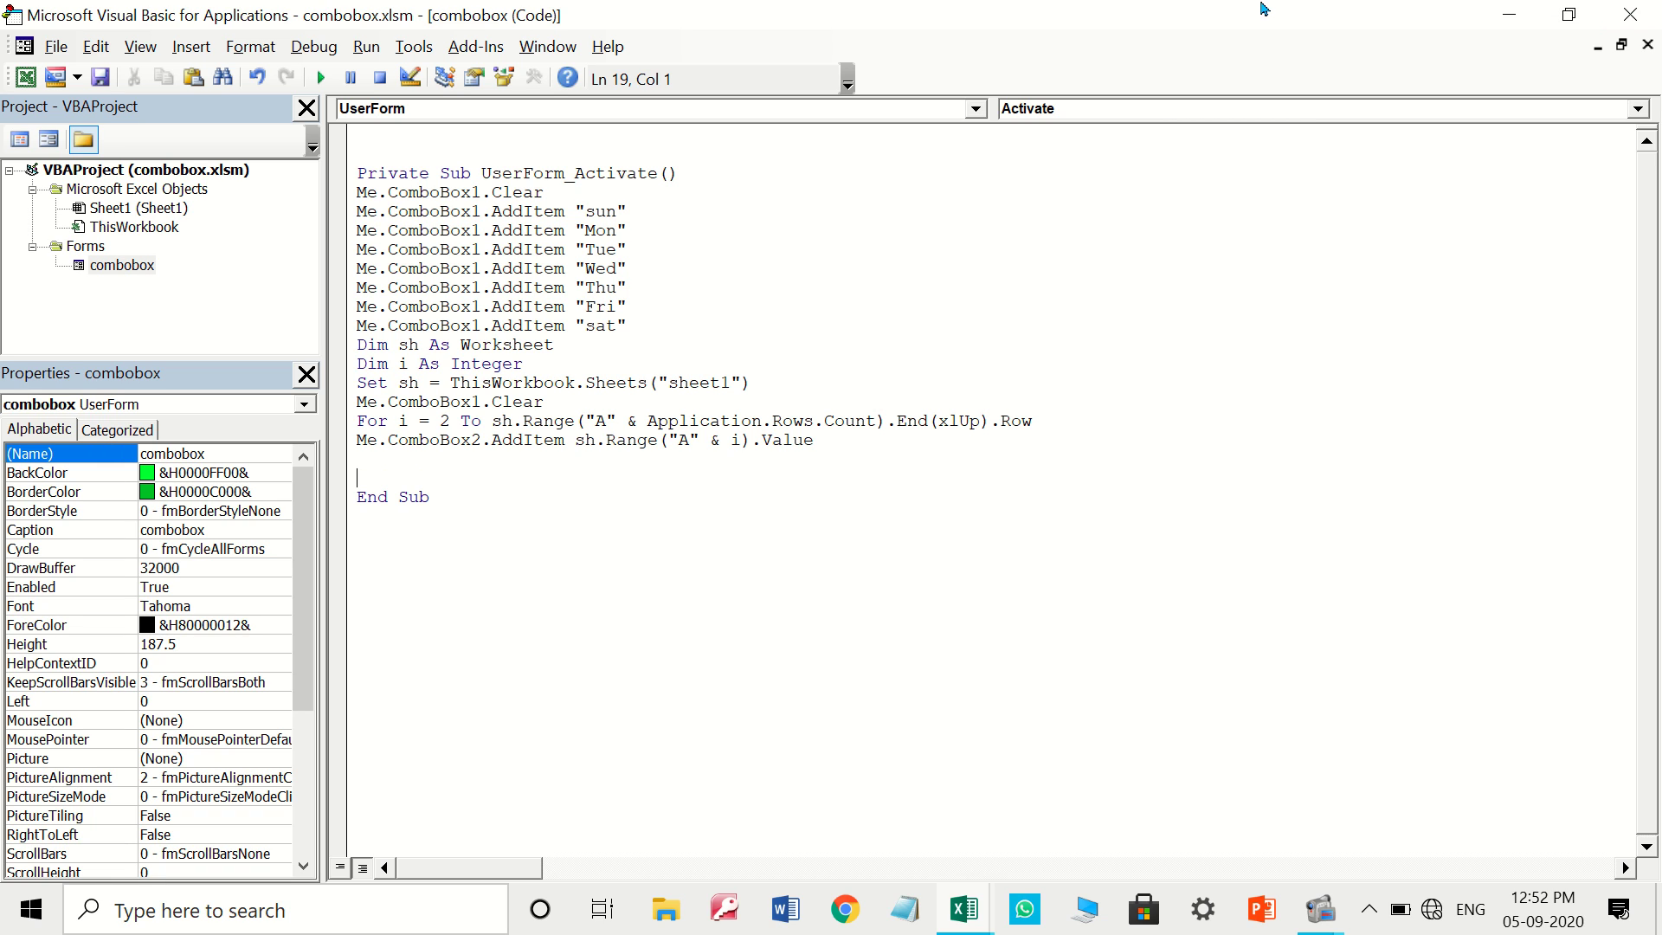
pyautogui.write('nex')
pyautogui.write('t')
pyautogui.write(' i')
pyautogui.press('Return')
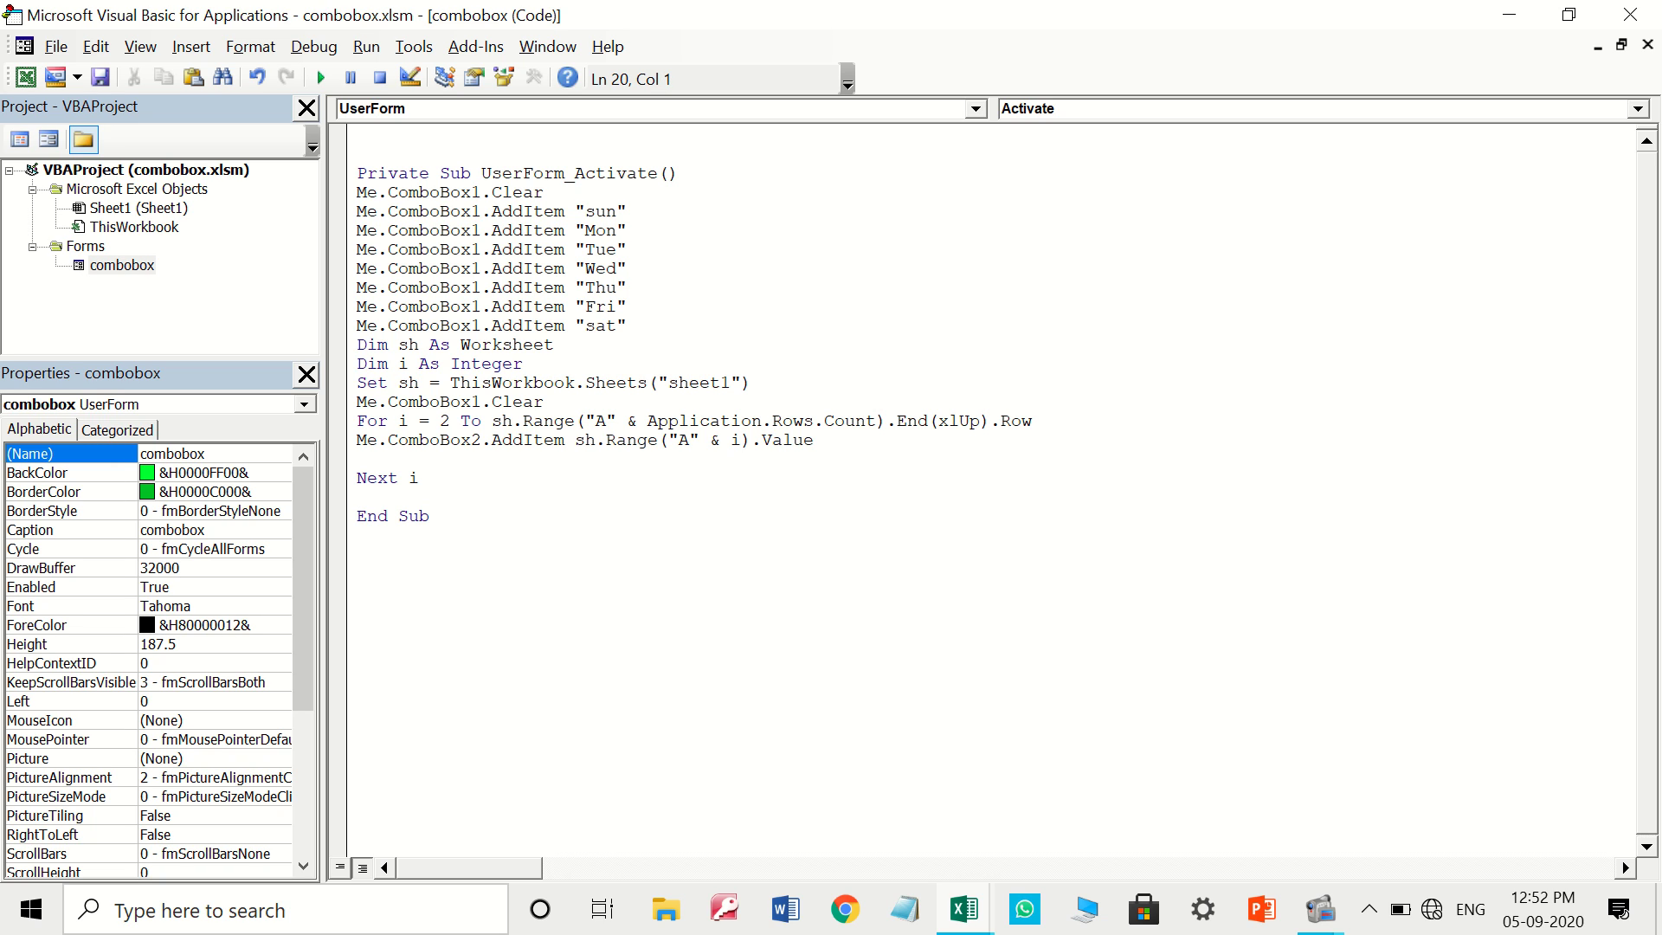
pyautogui.press('Return')
pyautogui.press('Return')
pyautogui.press('Return')
pyautogui.press('Return')
# Change ComboBox1.Clear to ComboBox2.Clear above the loop
pyautogui.doubleClick(606, 420)
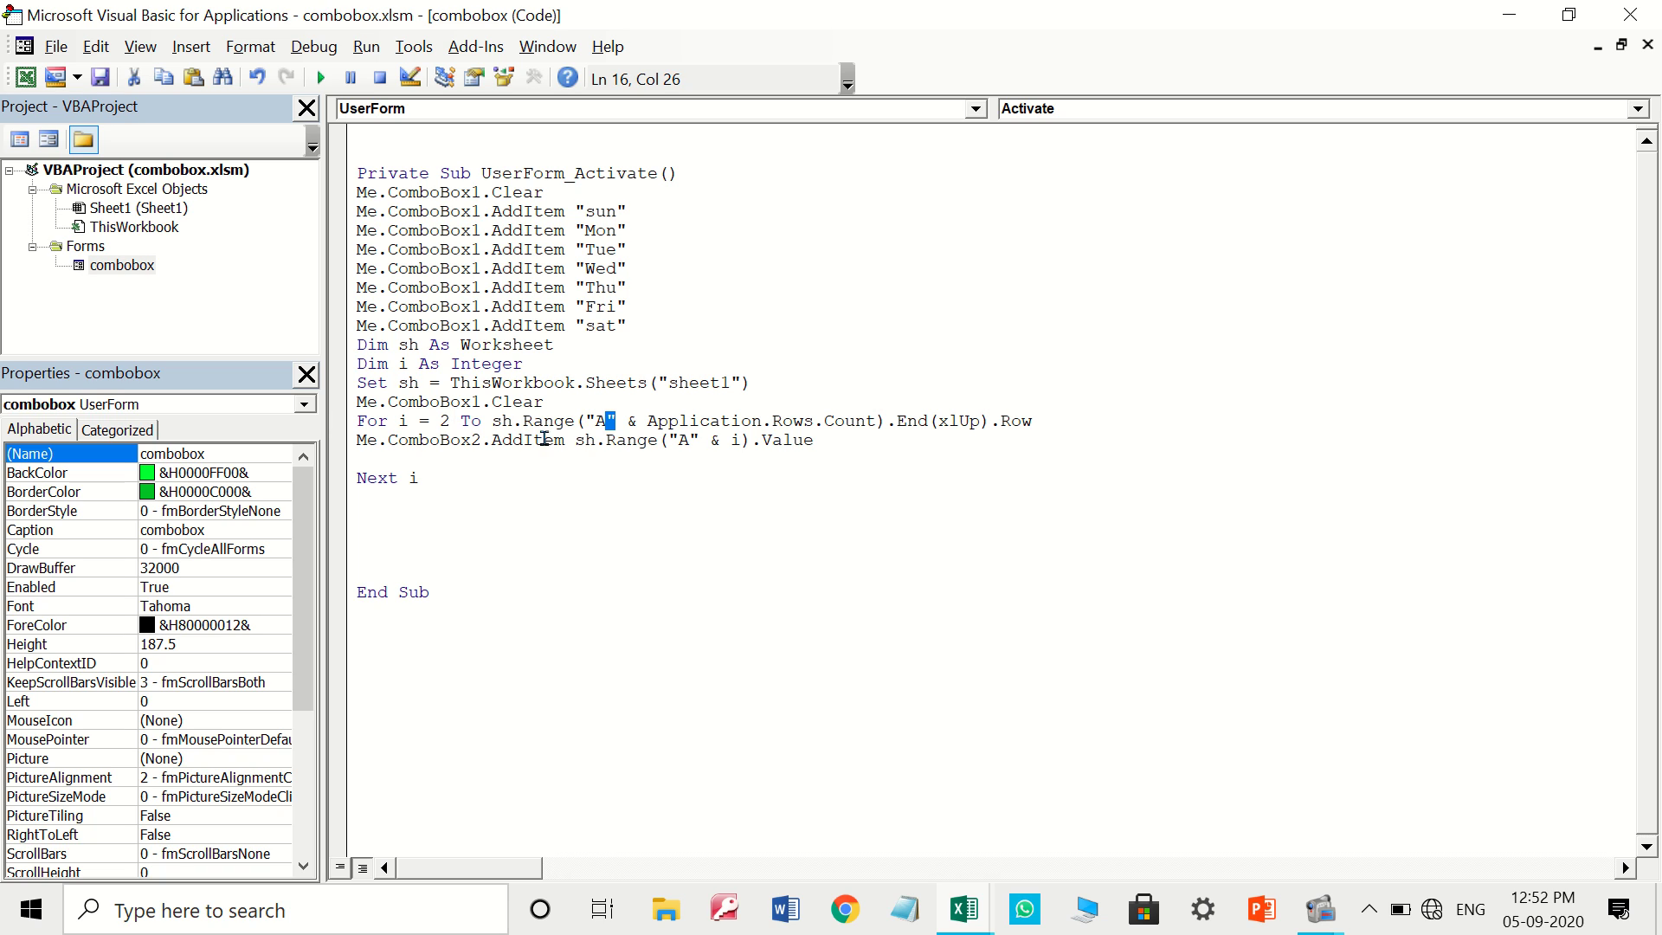
pyautogui.click(481, 394)
pyautogui.press('BackSpace')
pyautogui.write('2')
# Paste a copy of the ComboBox2 block below and make it clear ComboBox3
pyautogui.moveTo(355, 402); pyautogui.dragTo(432, 505)
pyautogui.hotkey('ctrl', 'c')
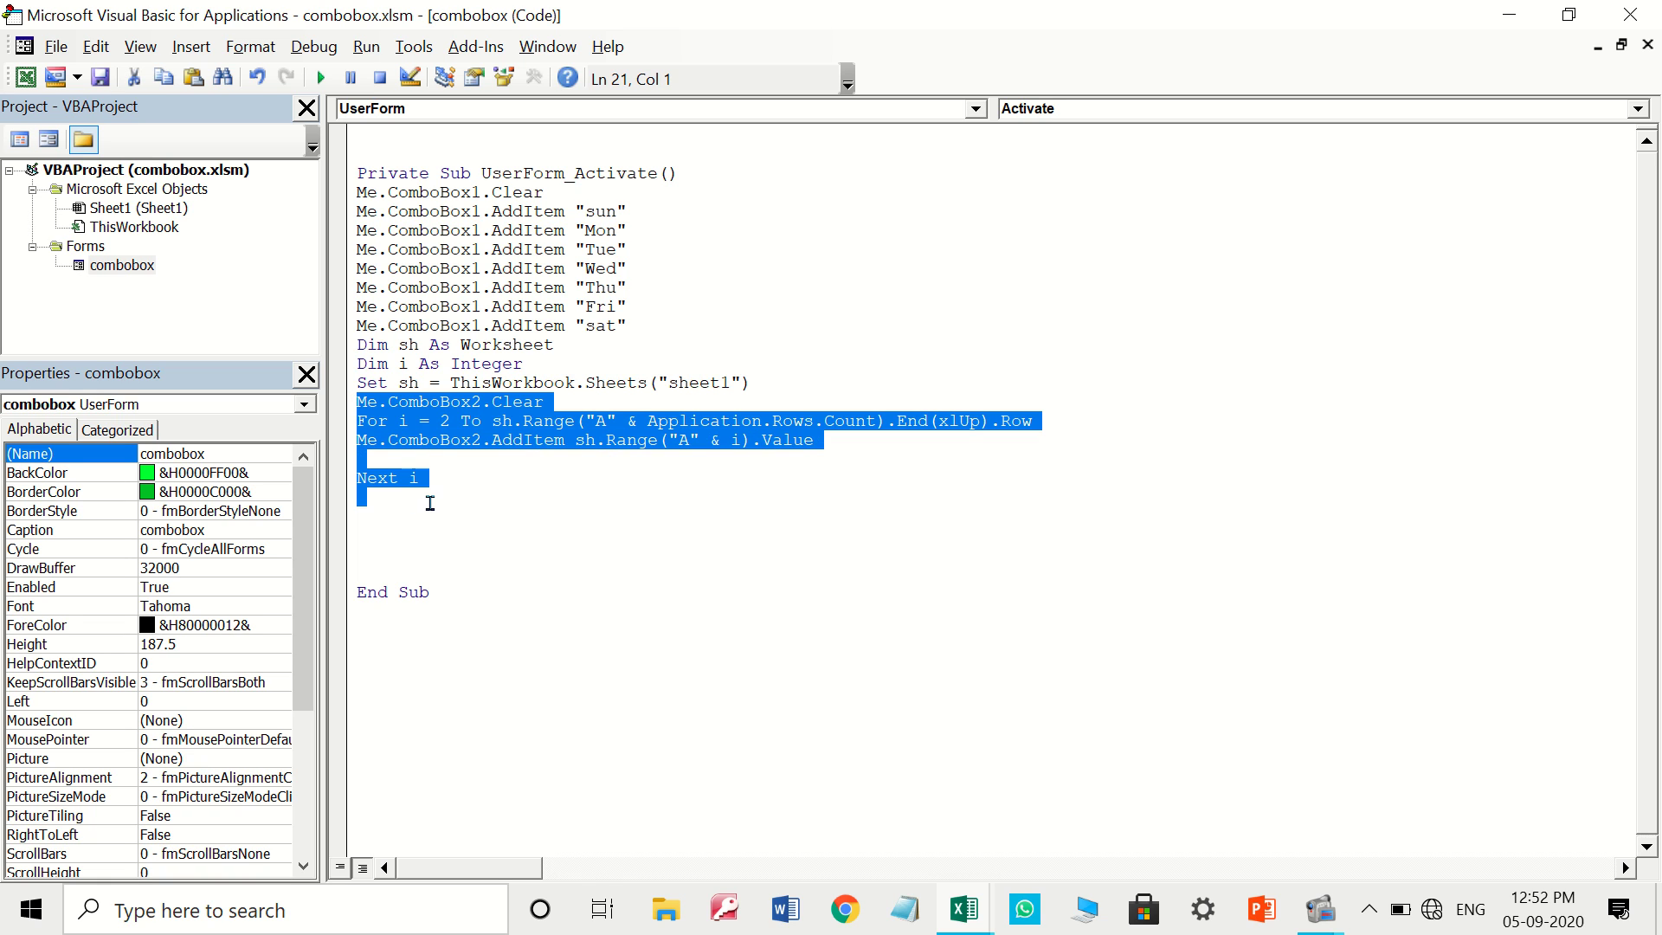
pyautogui.click(409, 525)
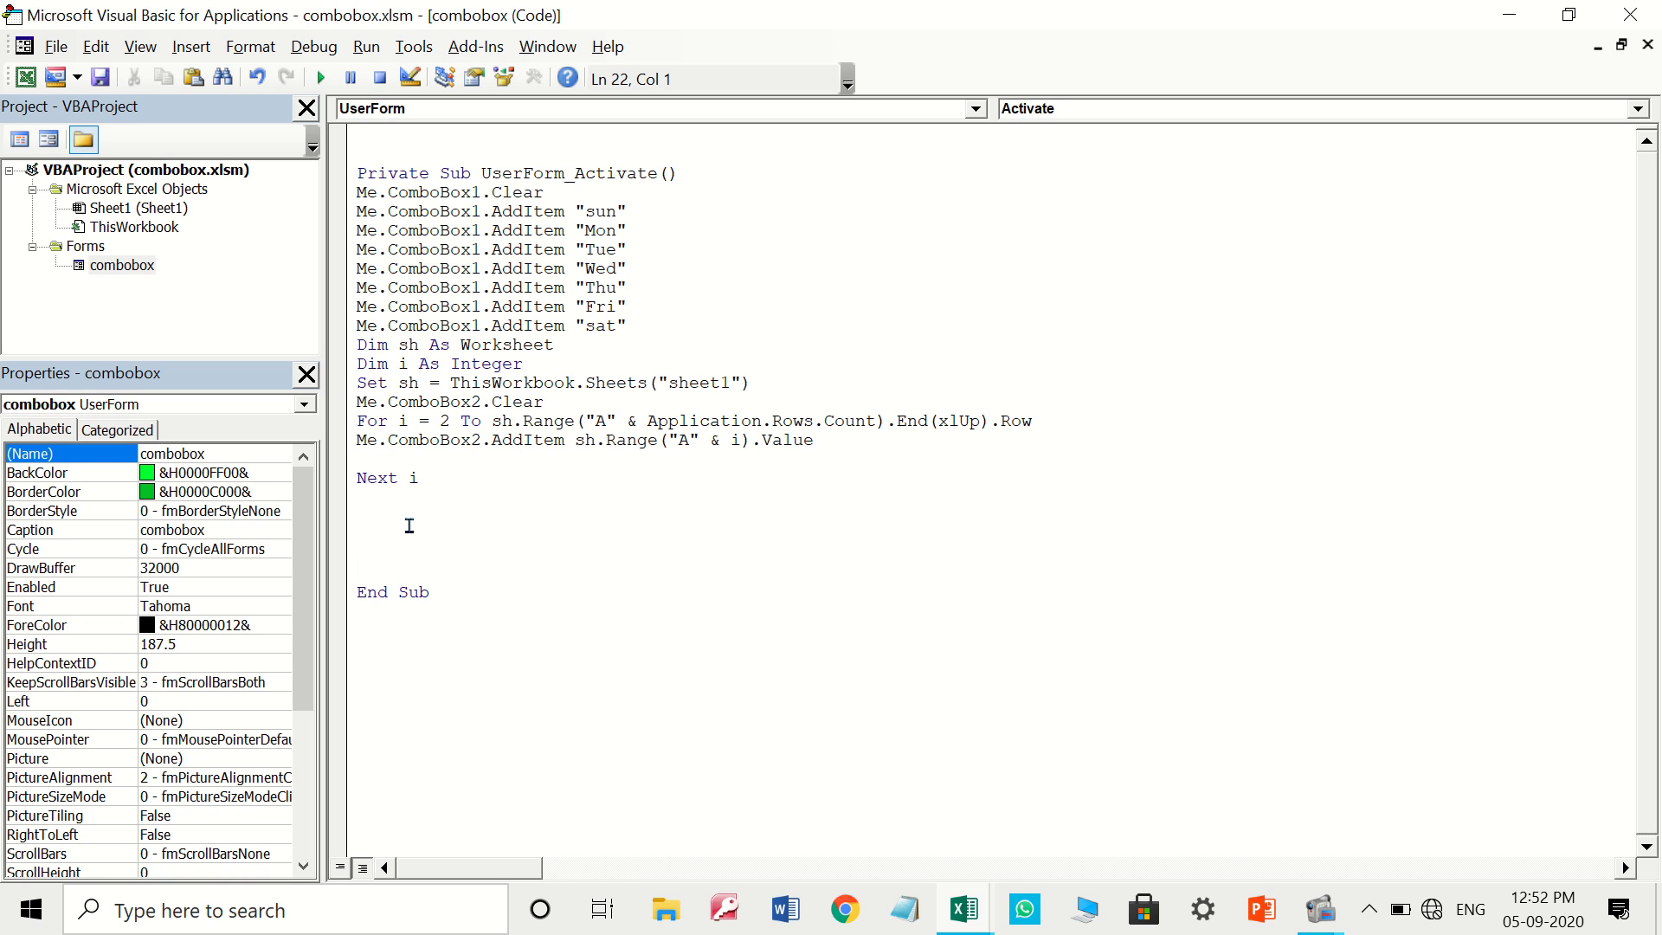
pyautogui.hotkey('ctrl', 'v')
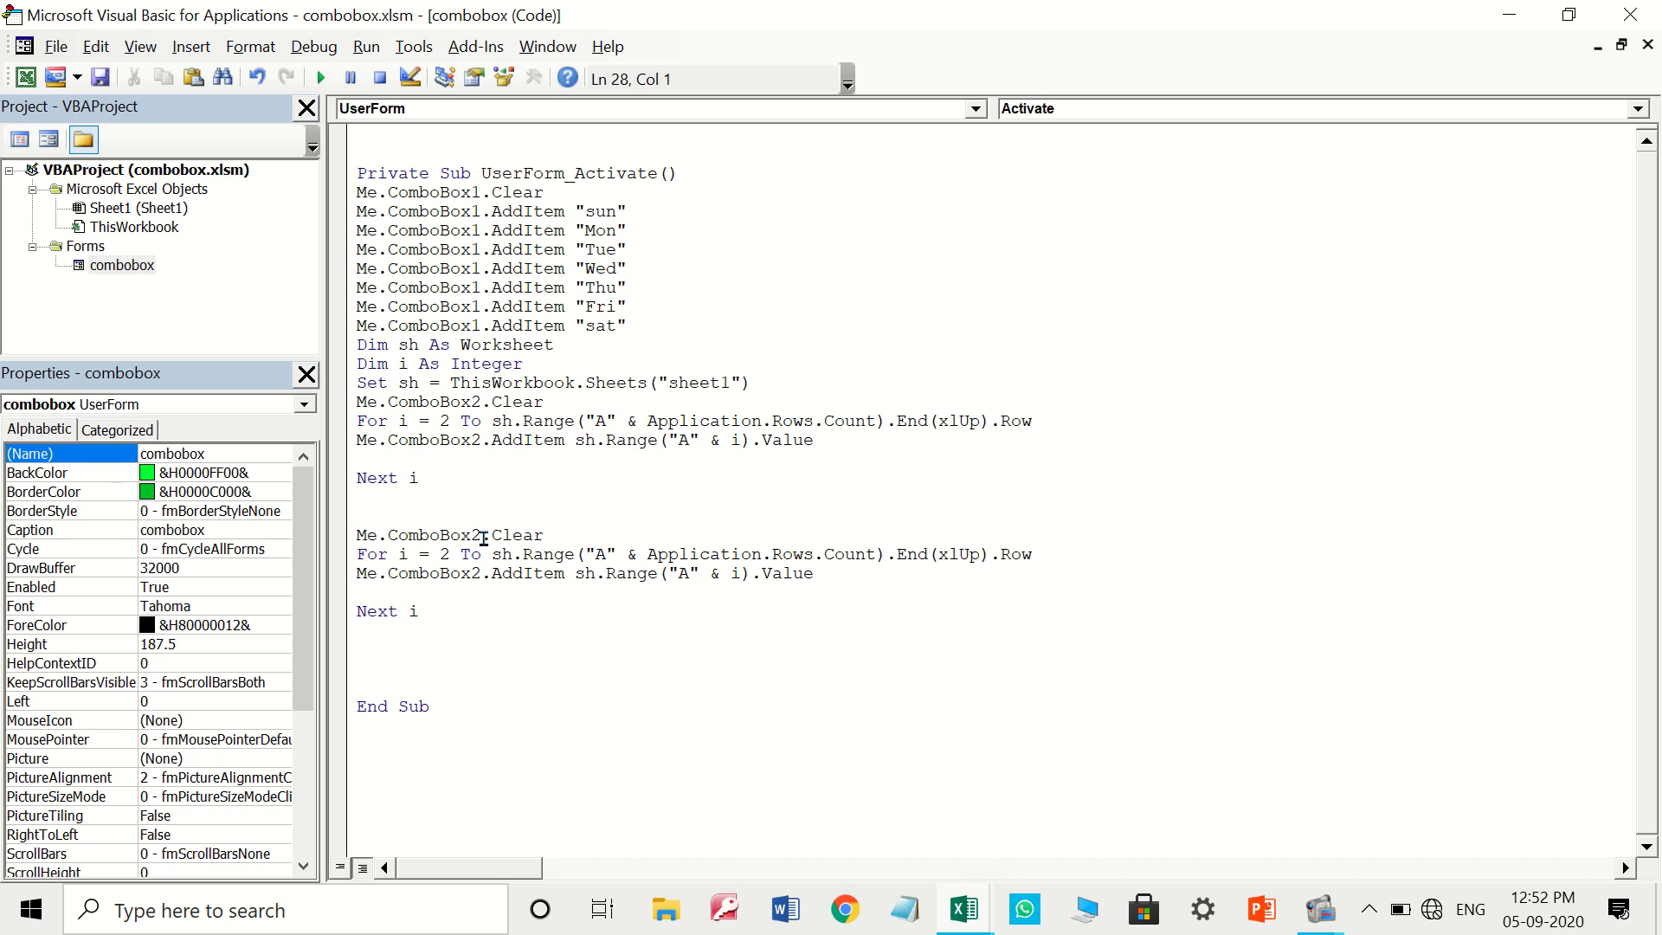
pyautogui.click(475, 534)
pyautogui.press('BackSpace')
pyautogui.write('3')
pyautogui.click(598, 539)
pyautogui.press('Return')
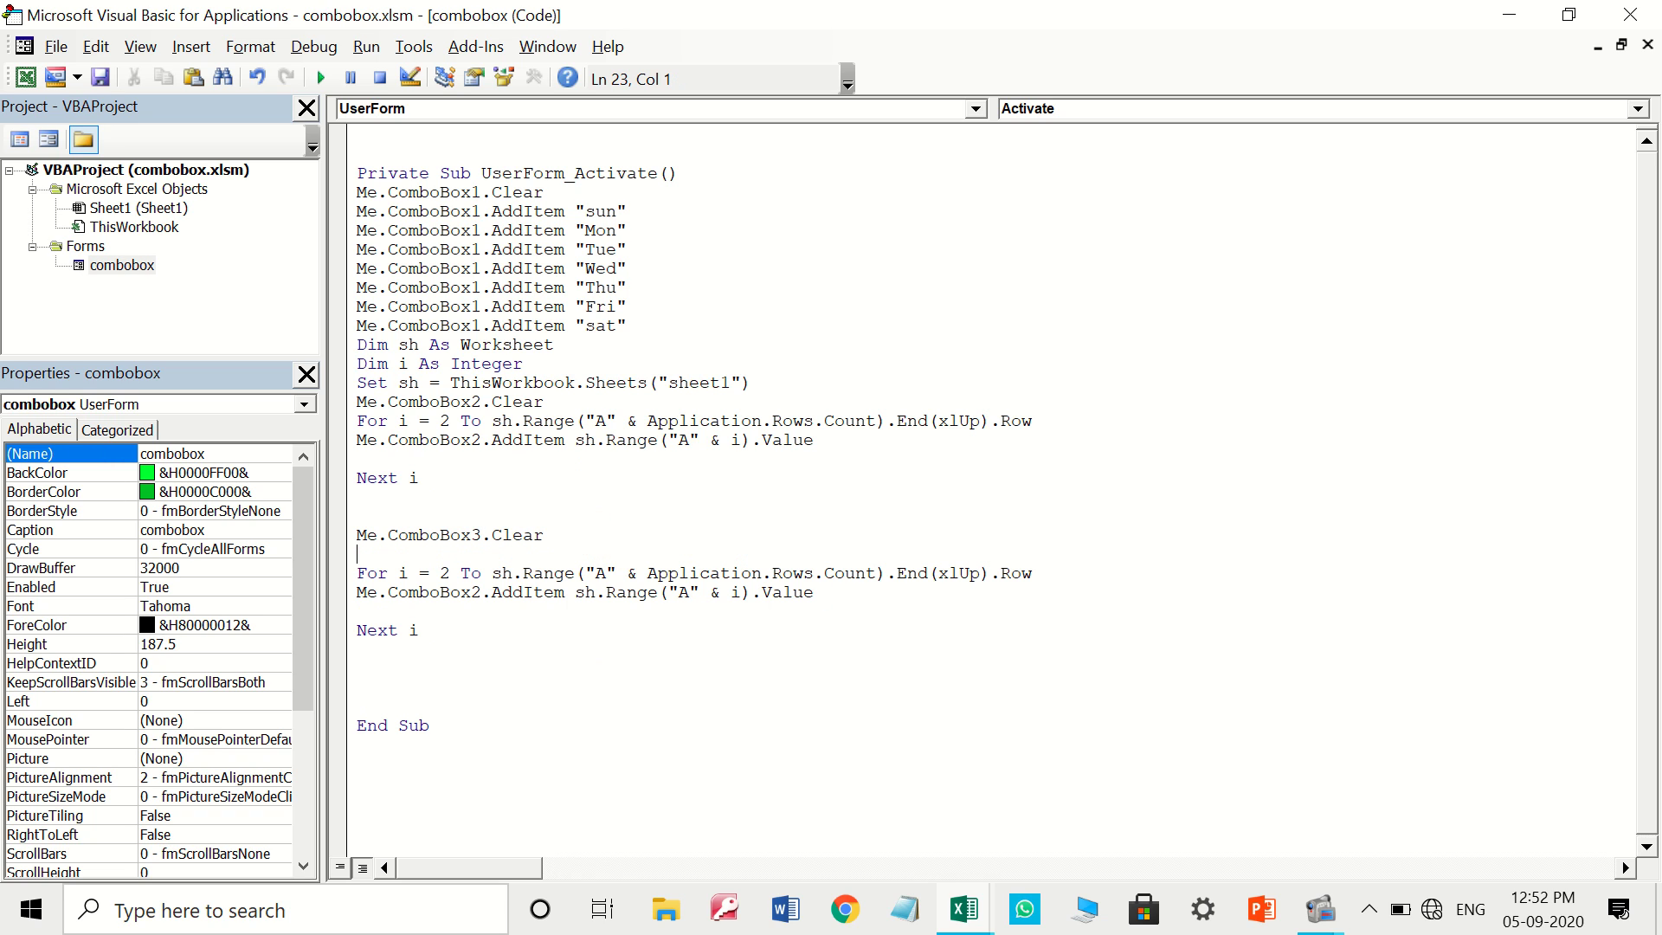
pyautogui.click(1072, 567)
pyautogui.press('Return')
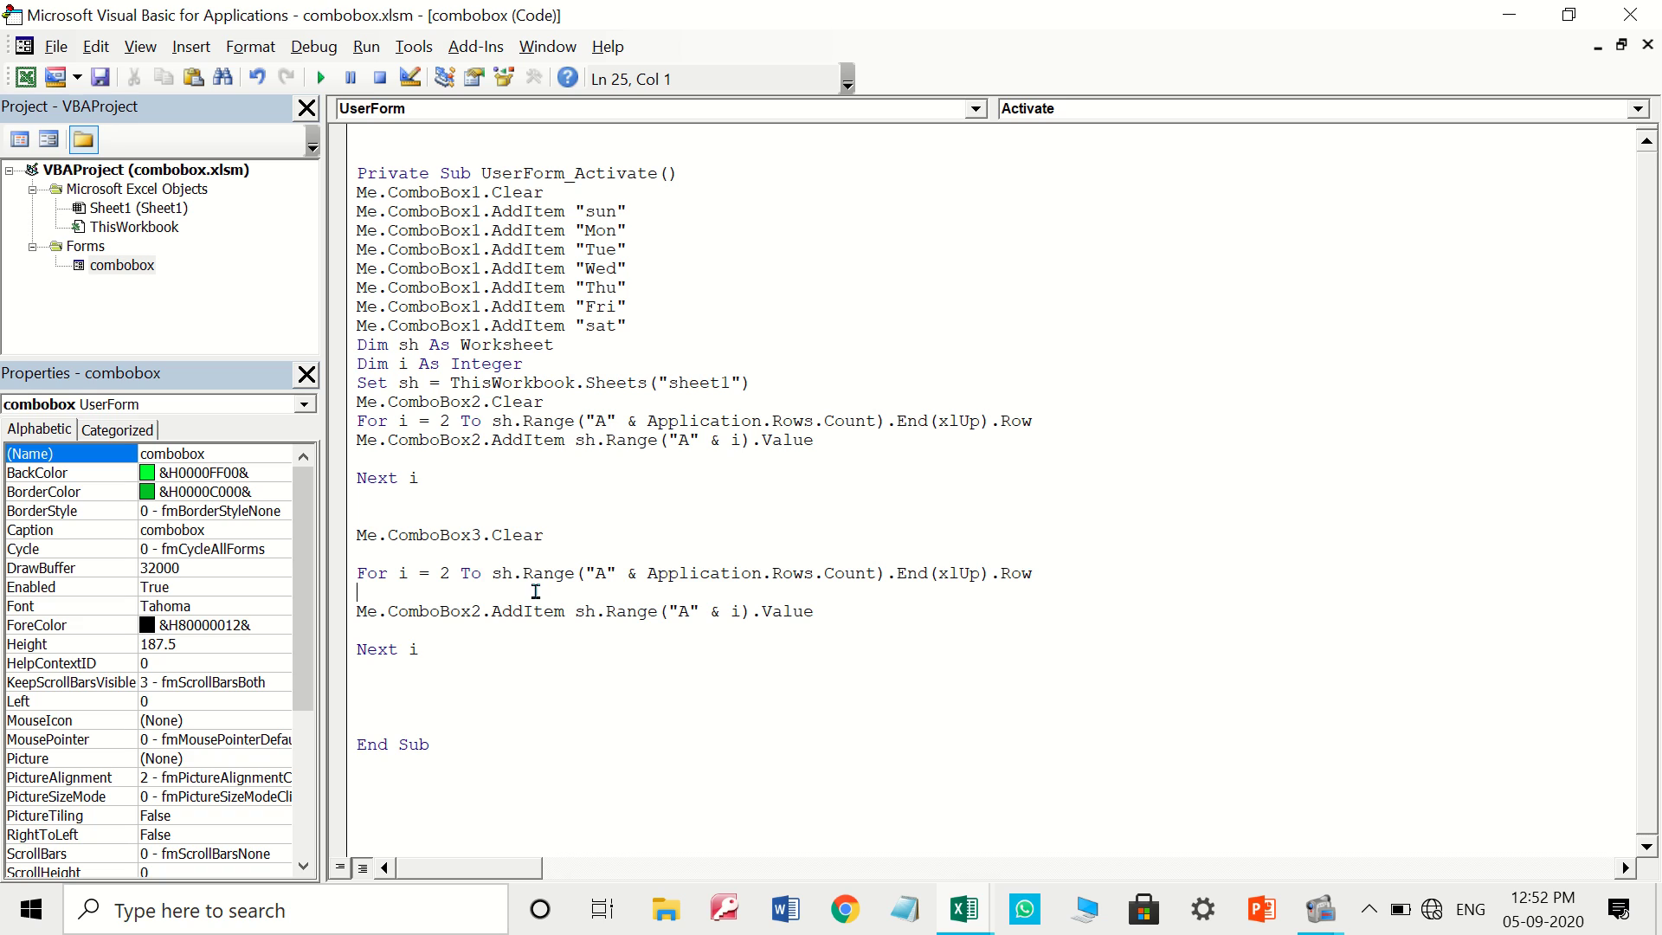
# Change the copied loop to column C and its AddItem target to ComboBox3
pyautogui.doubleClick(512, 536)
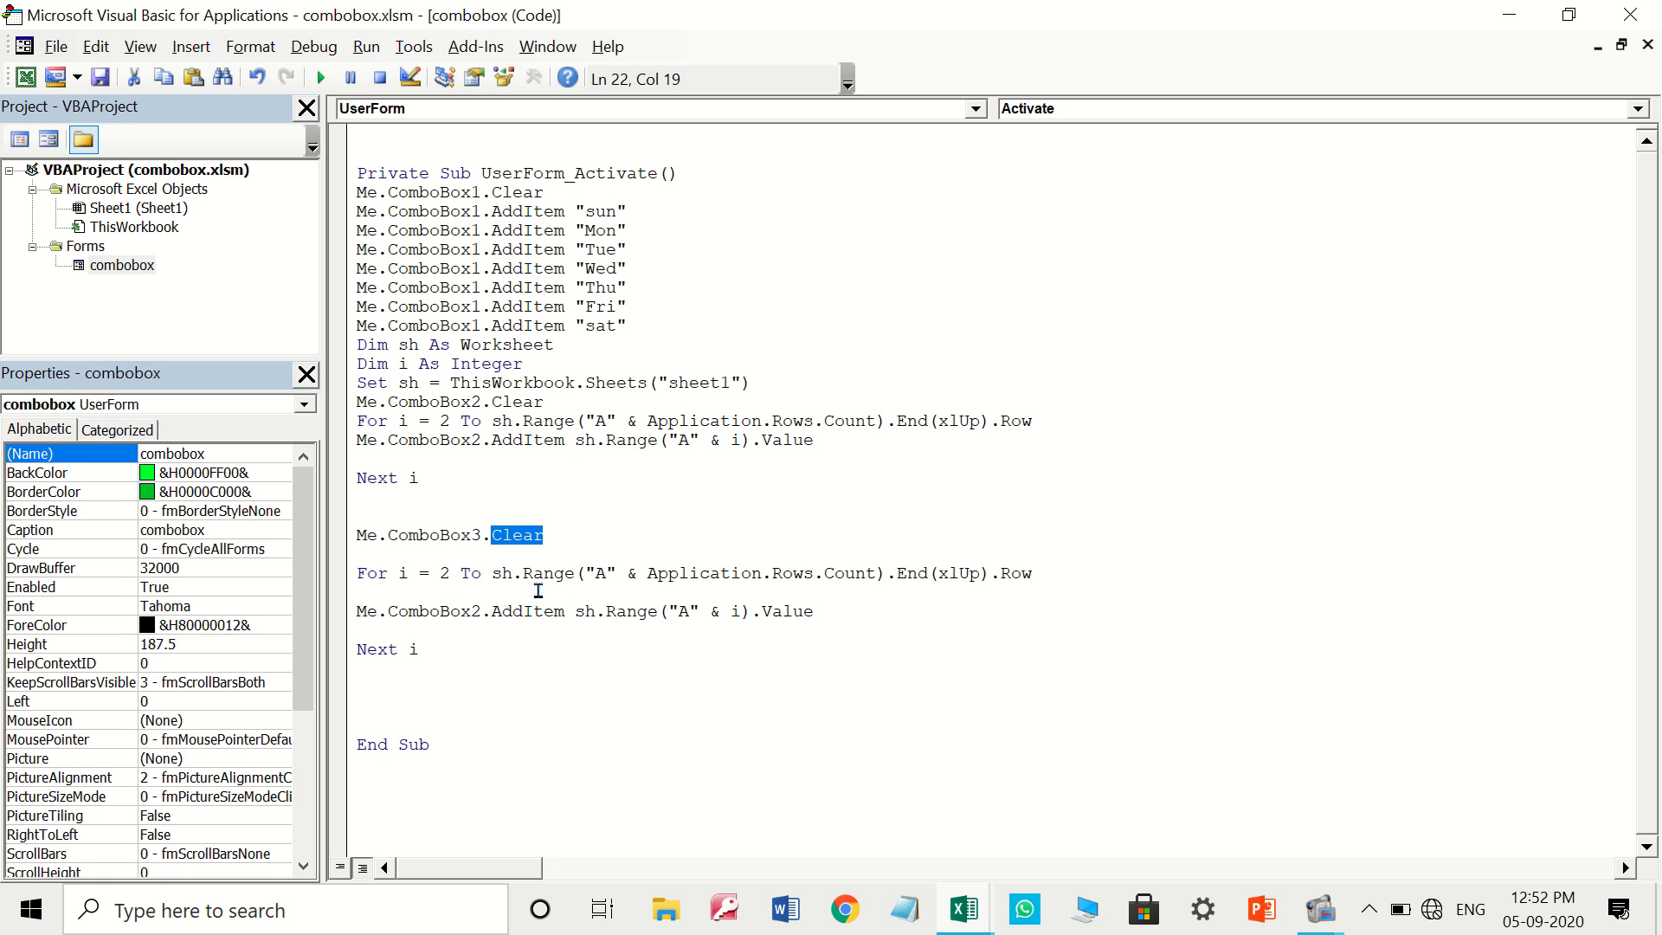
pyautogui.doubleClick(598, 571)
pyautogui.write('c')
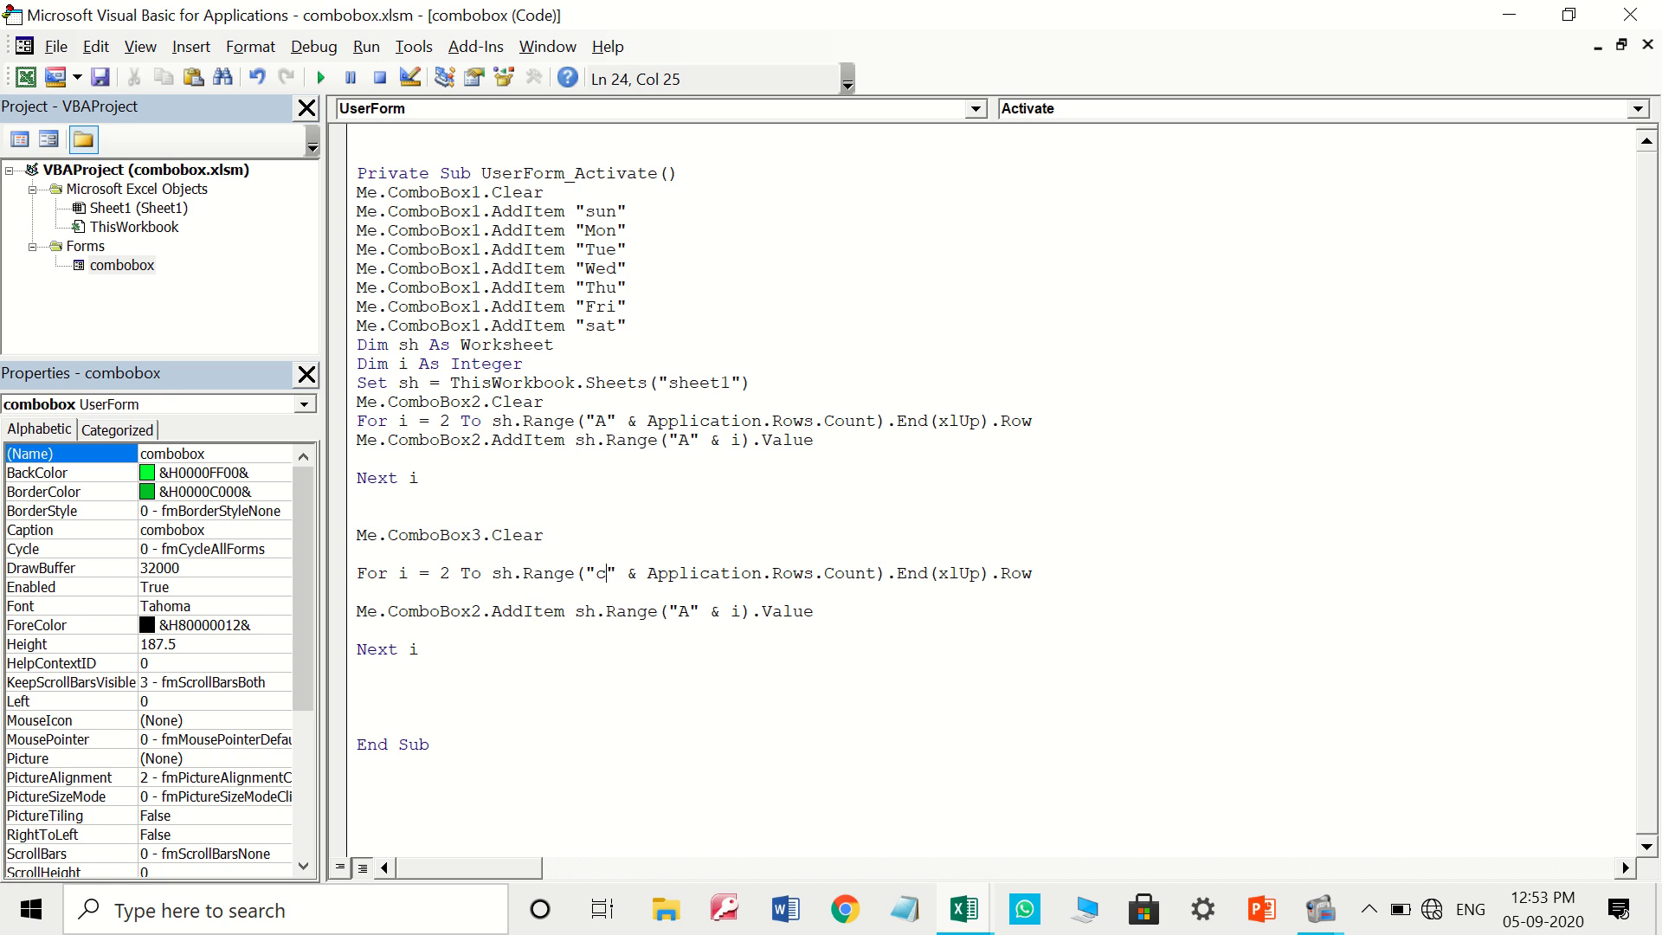
pyautogui.press('BackSpace')
pyautogui.write('C')
pyautogui.doubleClick(468, 609)
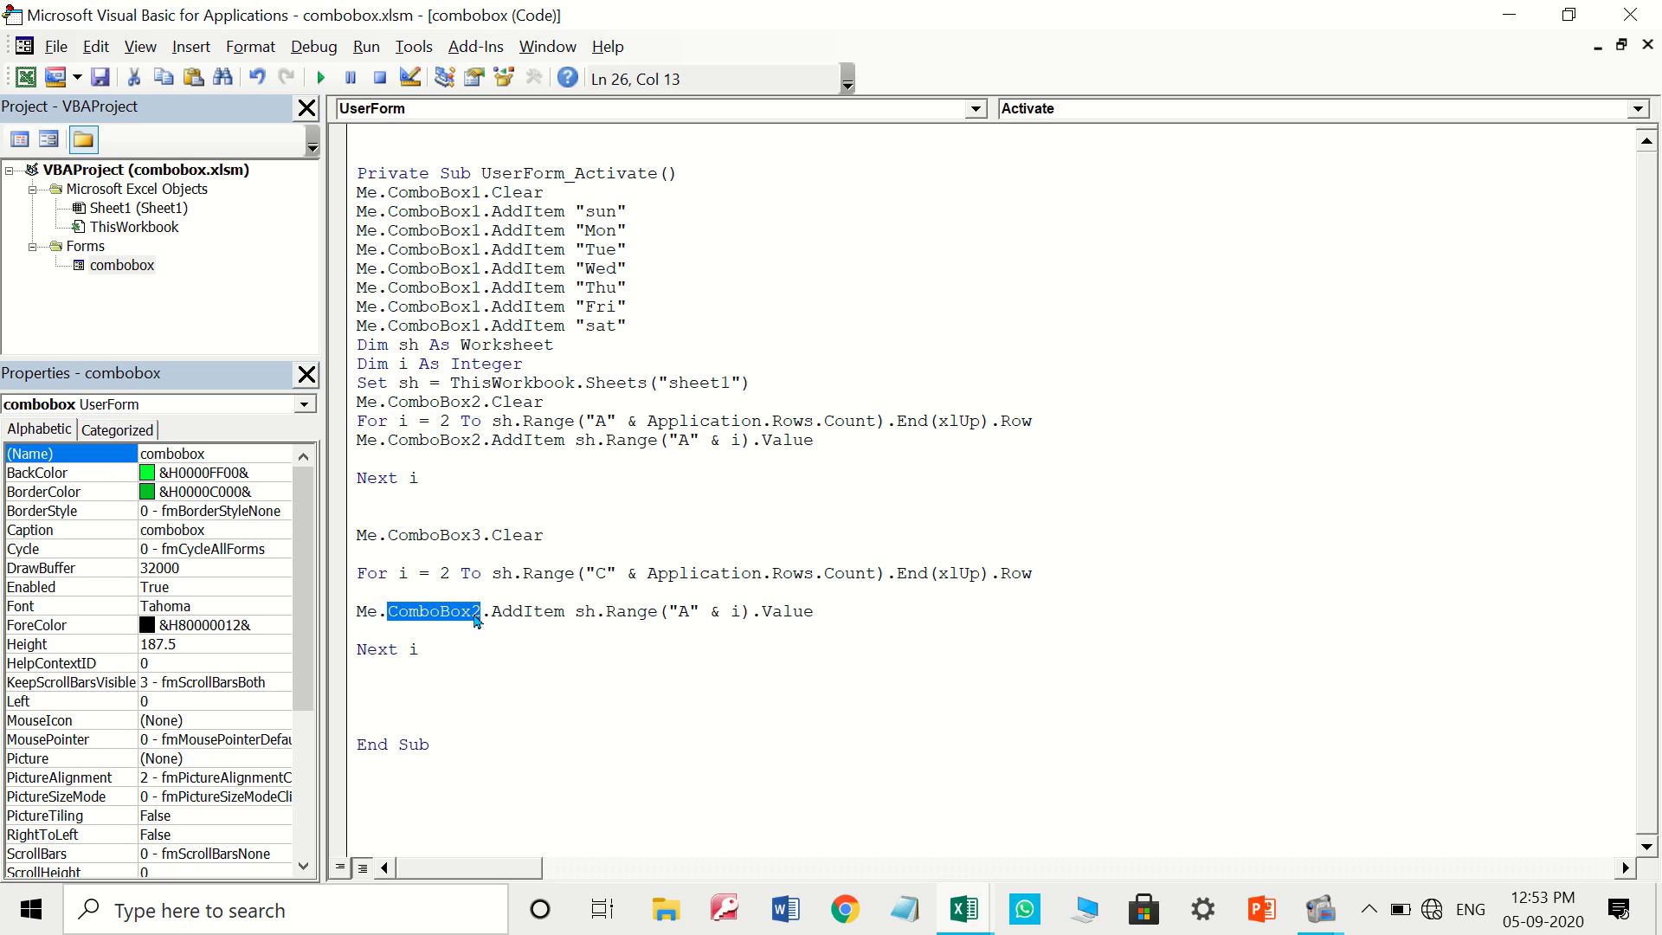
pyautogui.press('BackSpace')
pyautogui.press('BackSpace')
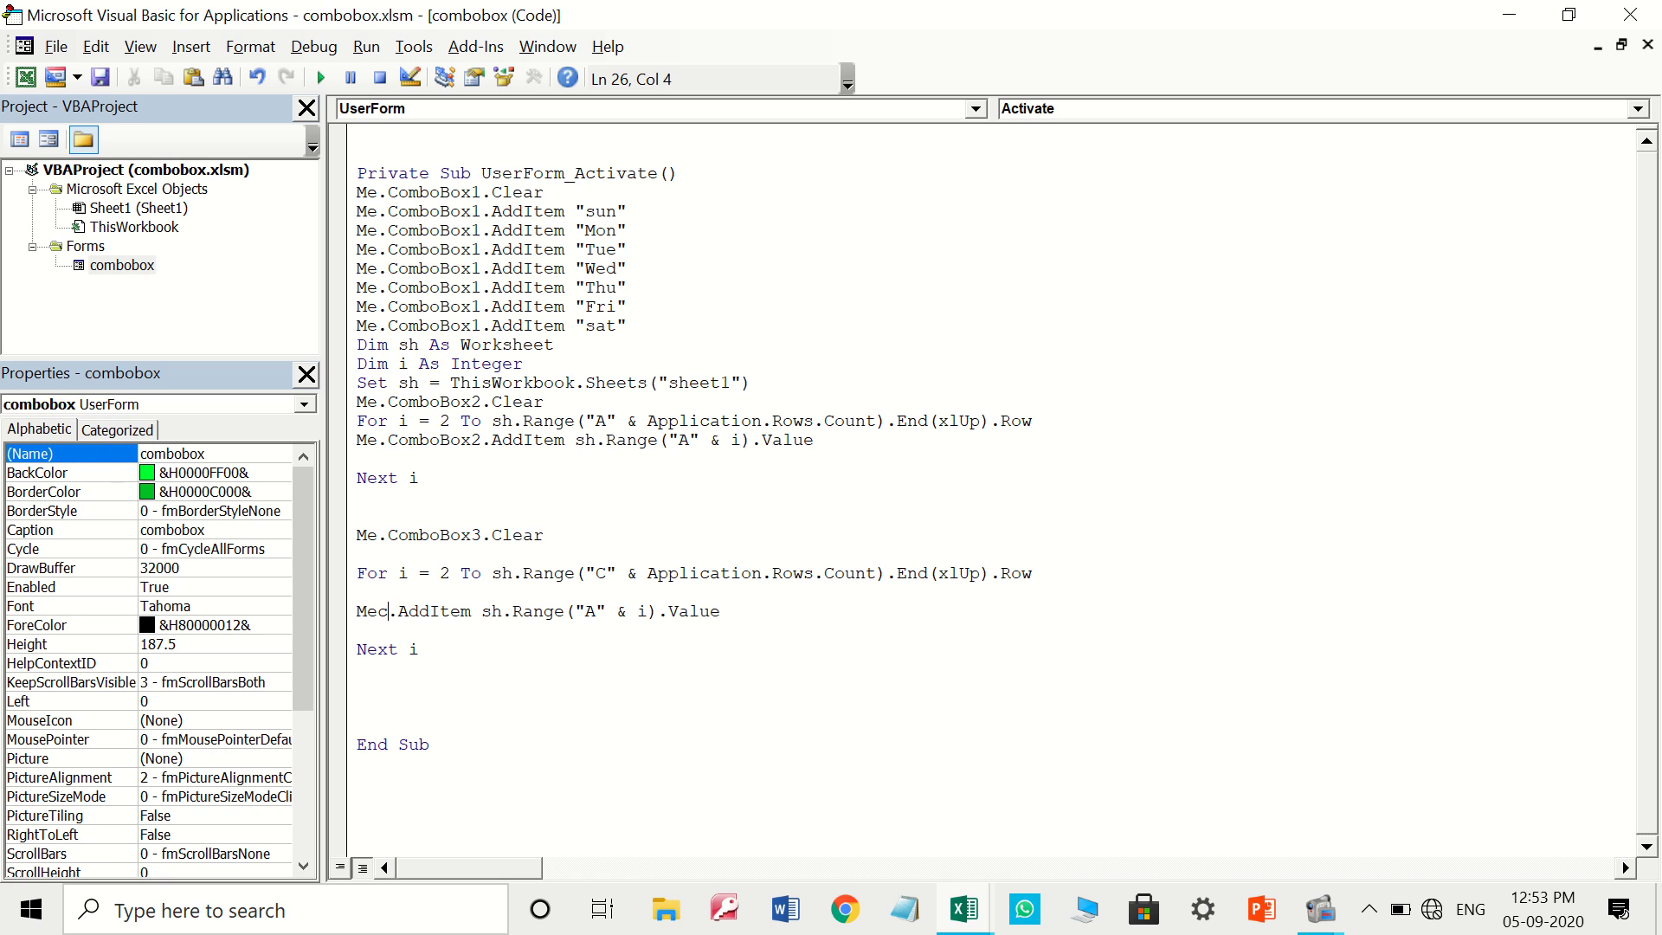
pyautogui.write('.c')
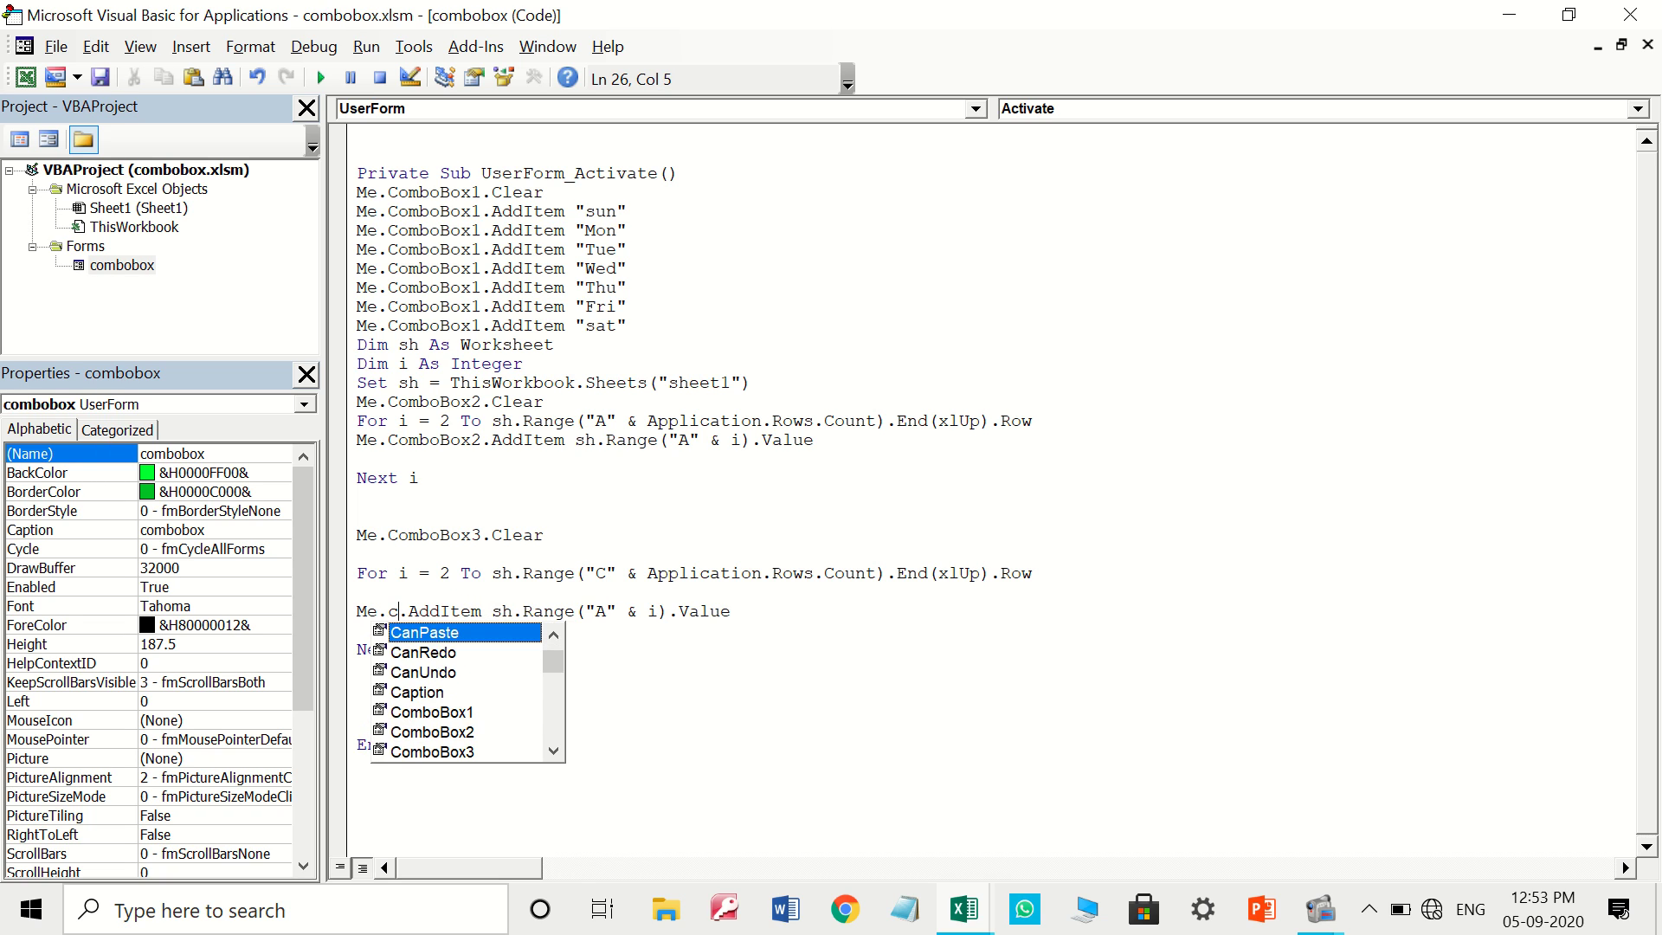
pyautogui.write('om')
pyautogui.press('Down')
pyautogui.press('Down')
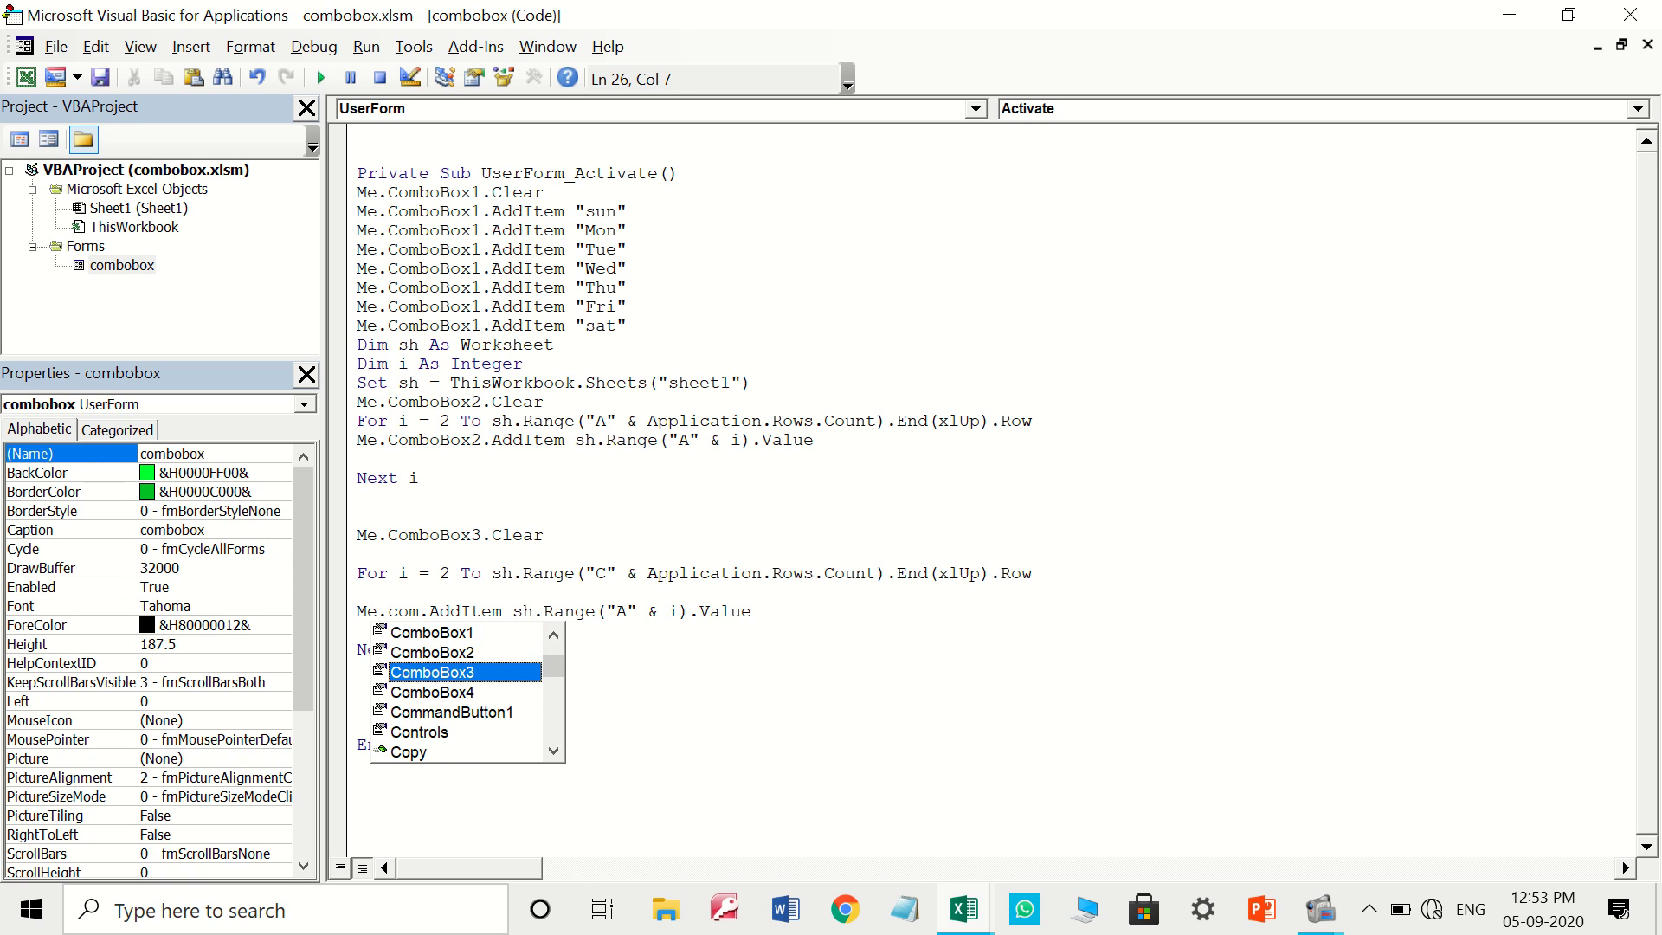
pyautogui.press('Tab')
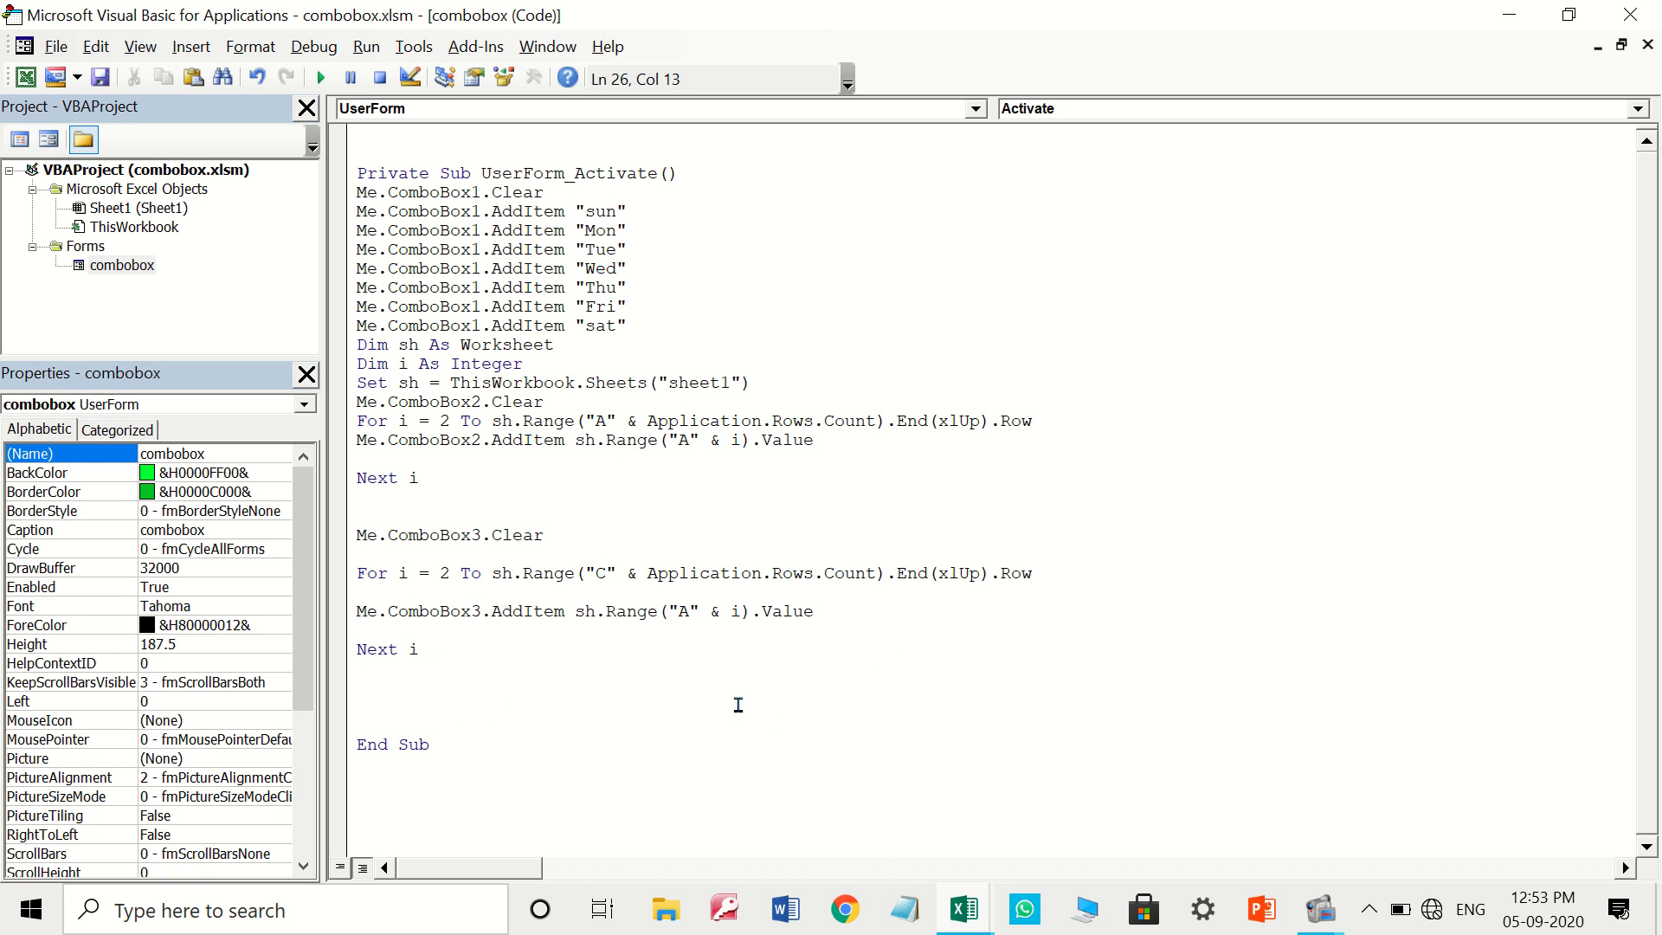
pyautogui.doubleClick(682, 611)
# Set the ComboBox3 AddItem range to column C and run the UserForm
pyautogui.write('C')
pyautogui.click(320, 77)
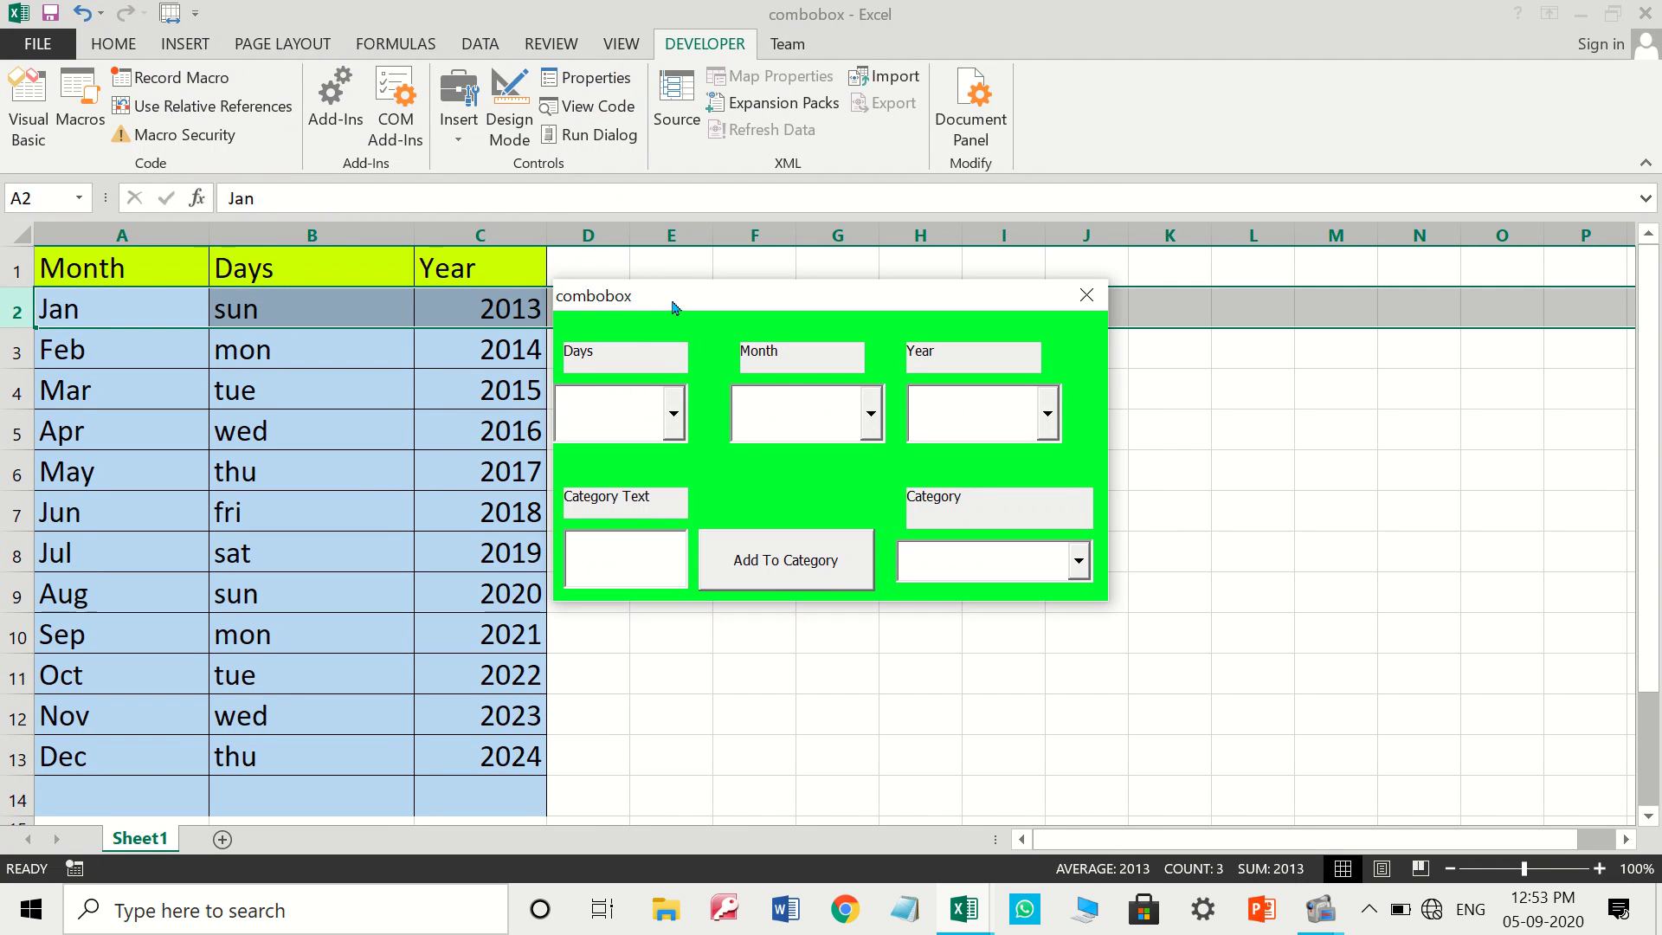
pyautogui.moveTo(675, 307); pyautogui.dragTo(615, 91)
# Check the Days list, pick Dec as month, scroll the Year list, then close the form
pyautogui.click(615, 223)
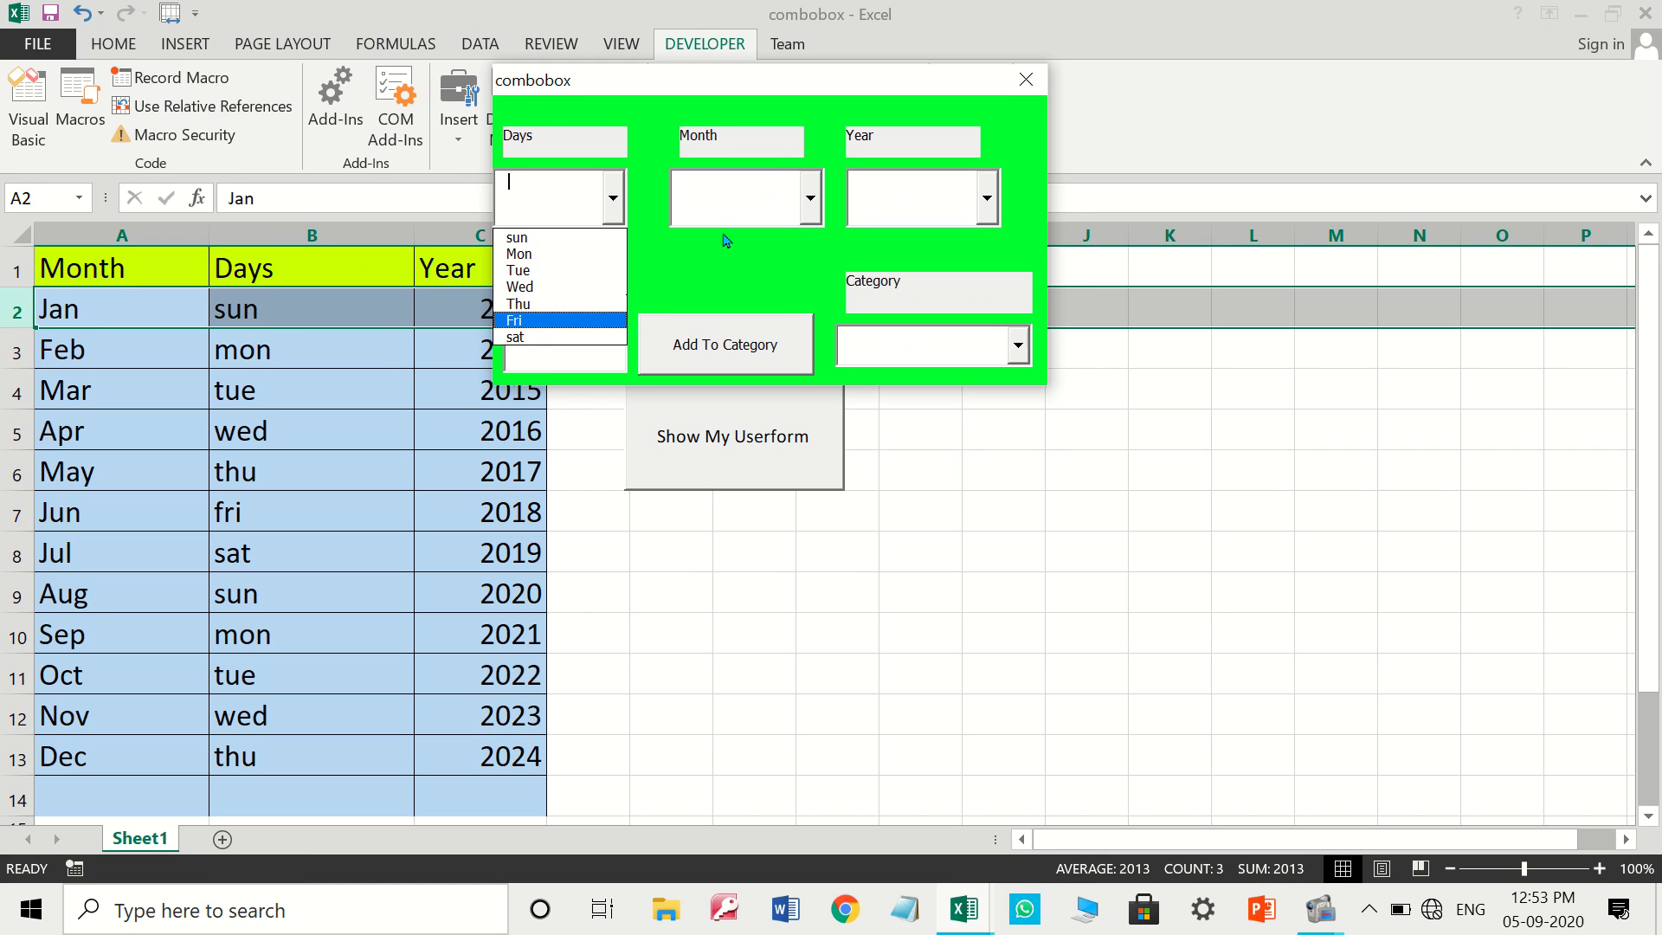
pyautogui.click(811, 201)
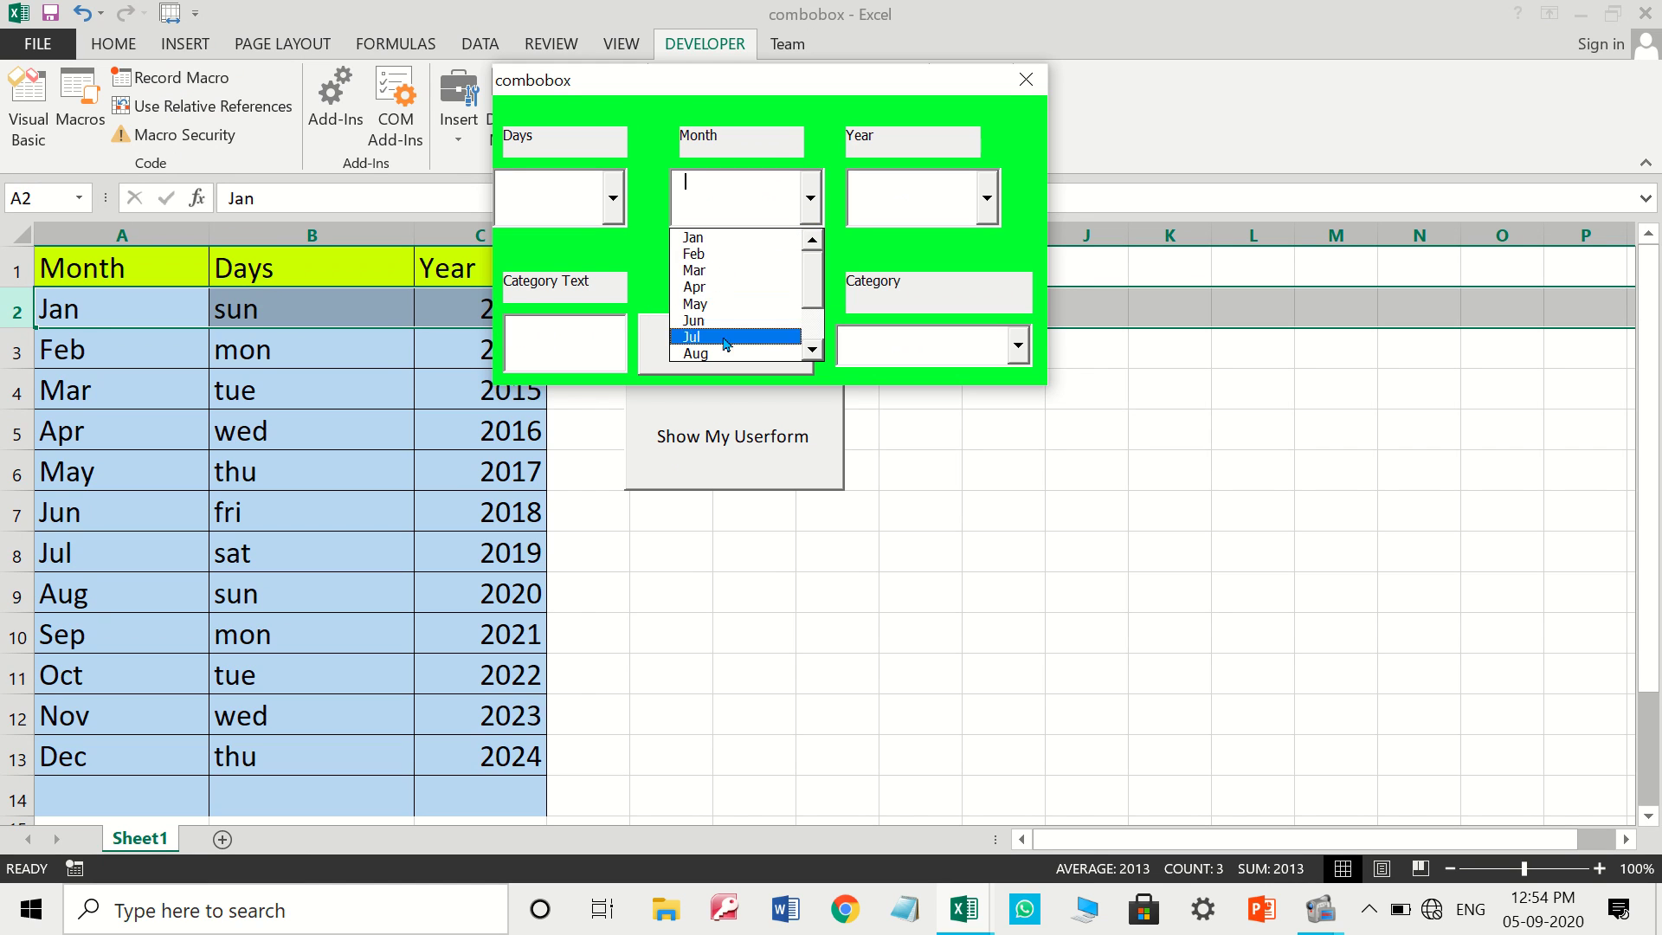
pyautogui.click(812, 325)
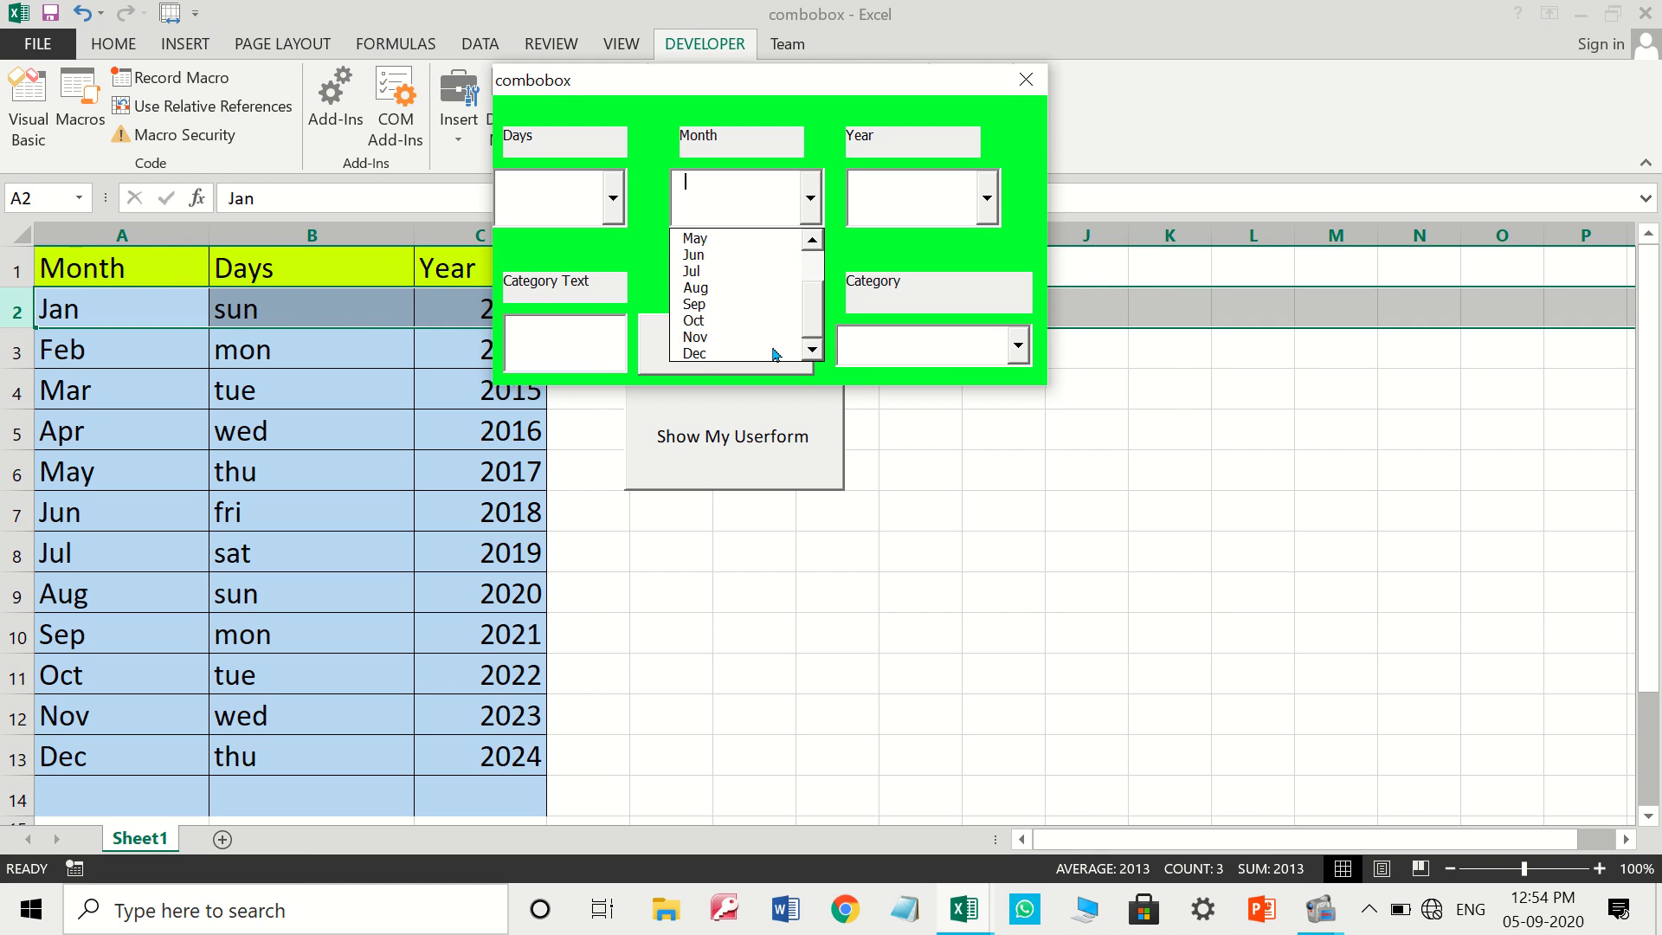
pyautogui.click(766, 354)
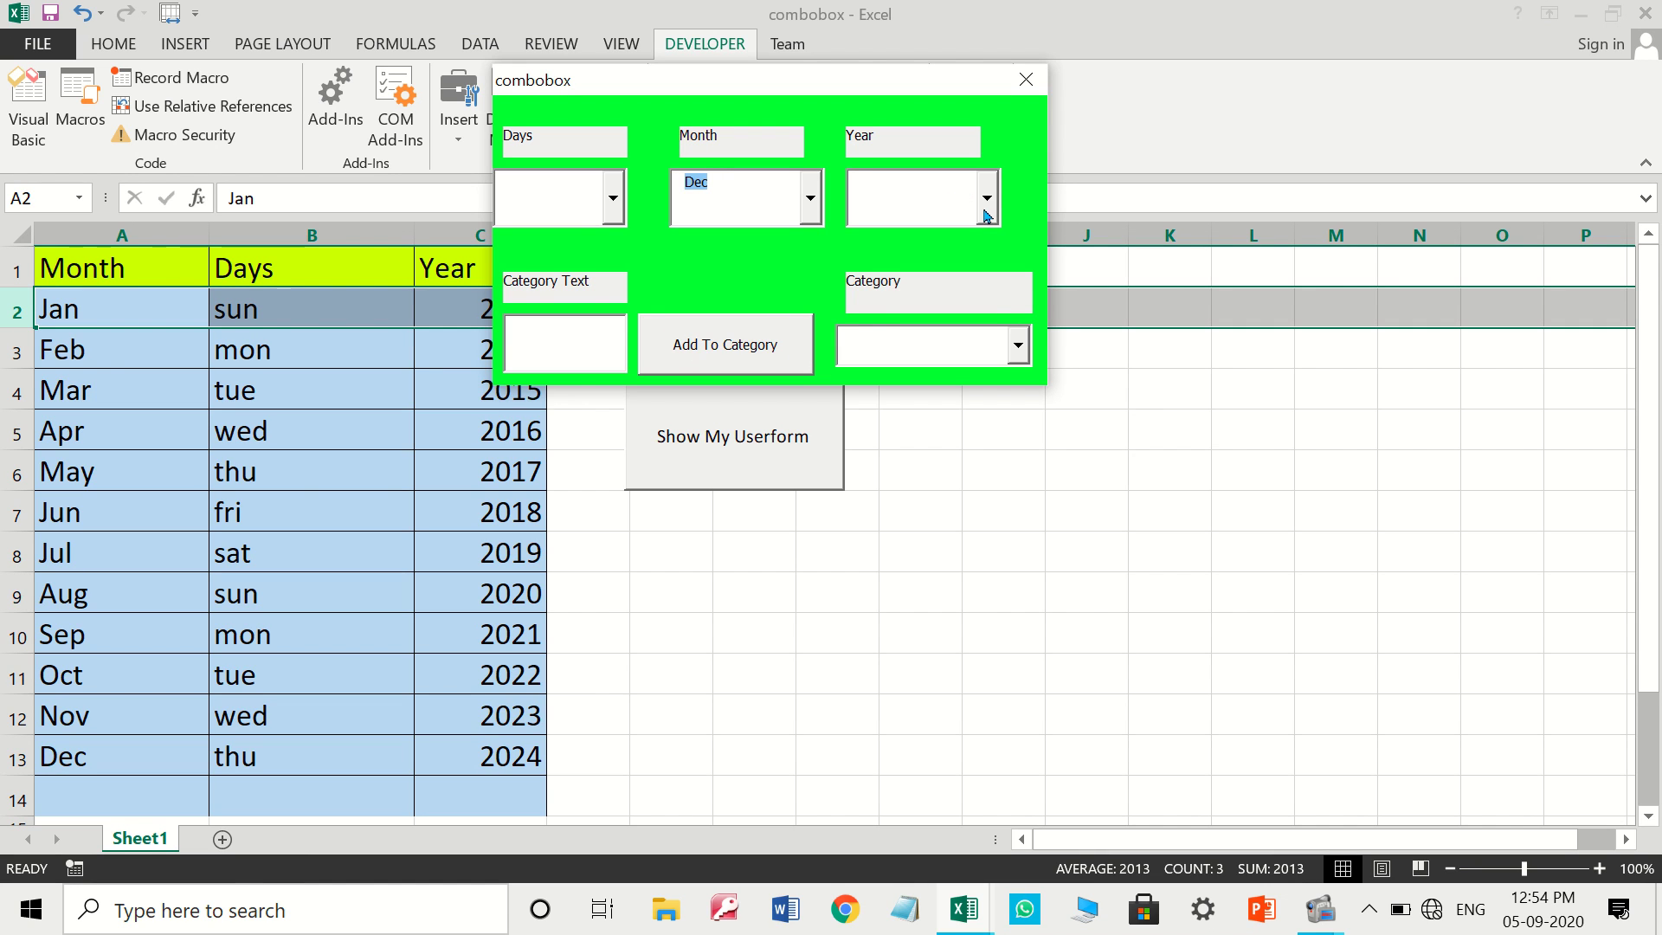
pyautogui.click(987, 198)
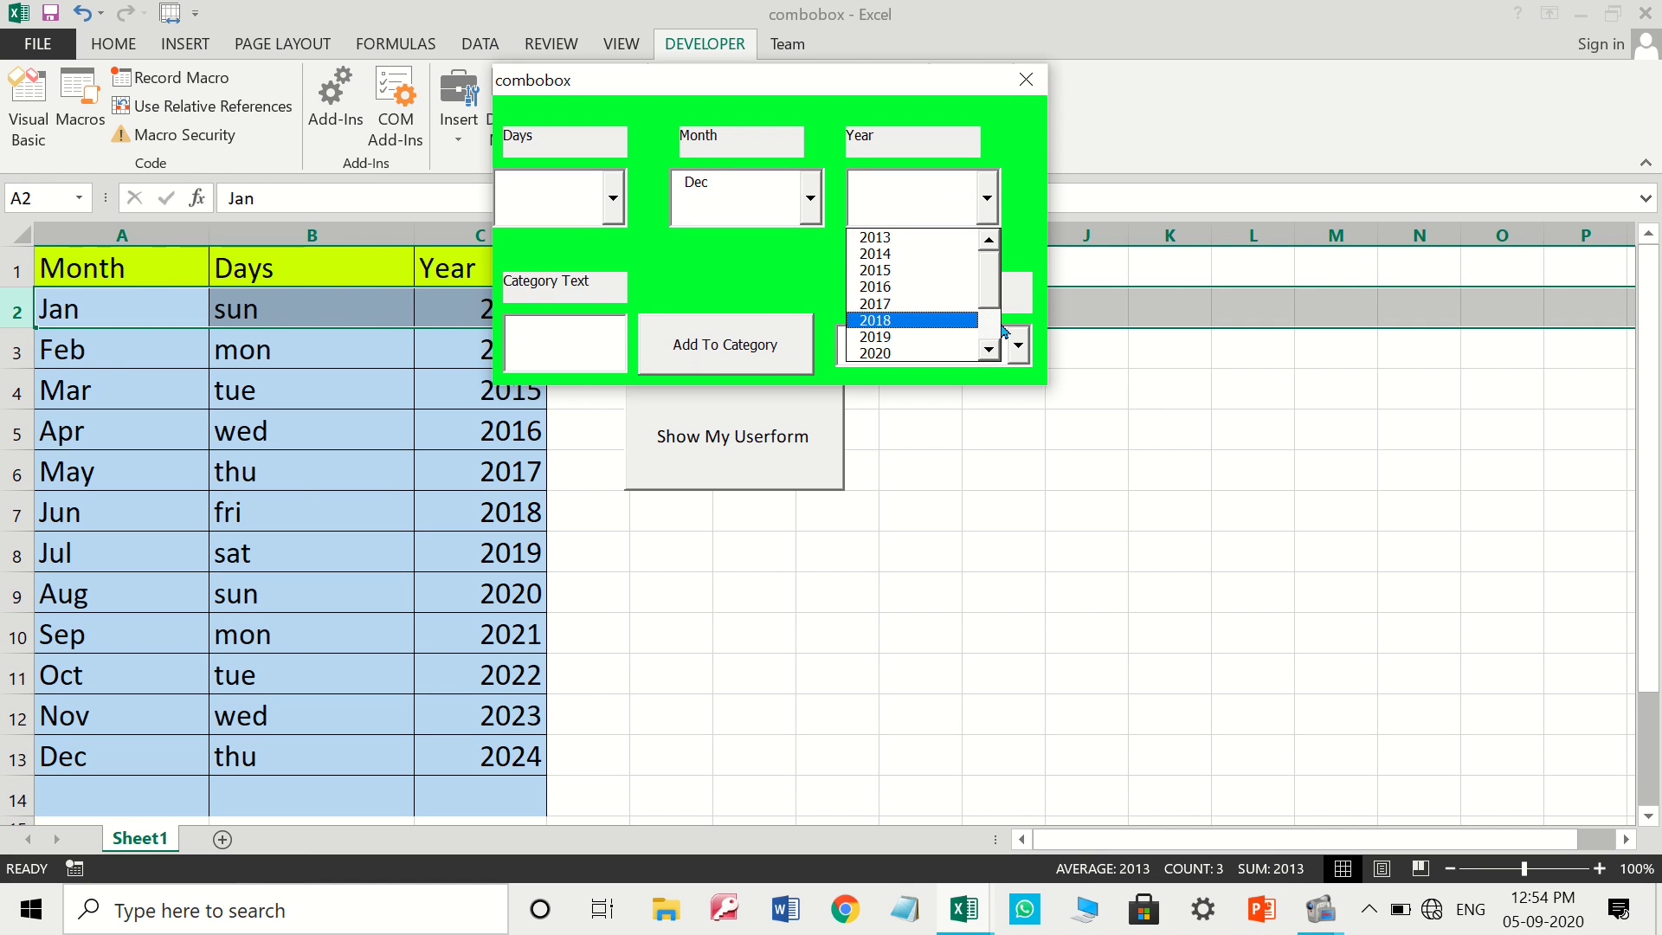
pyautogui.scroll(-2, 917, 295)
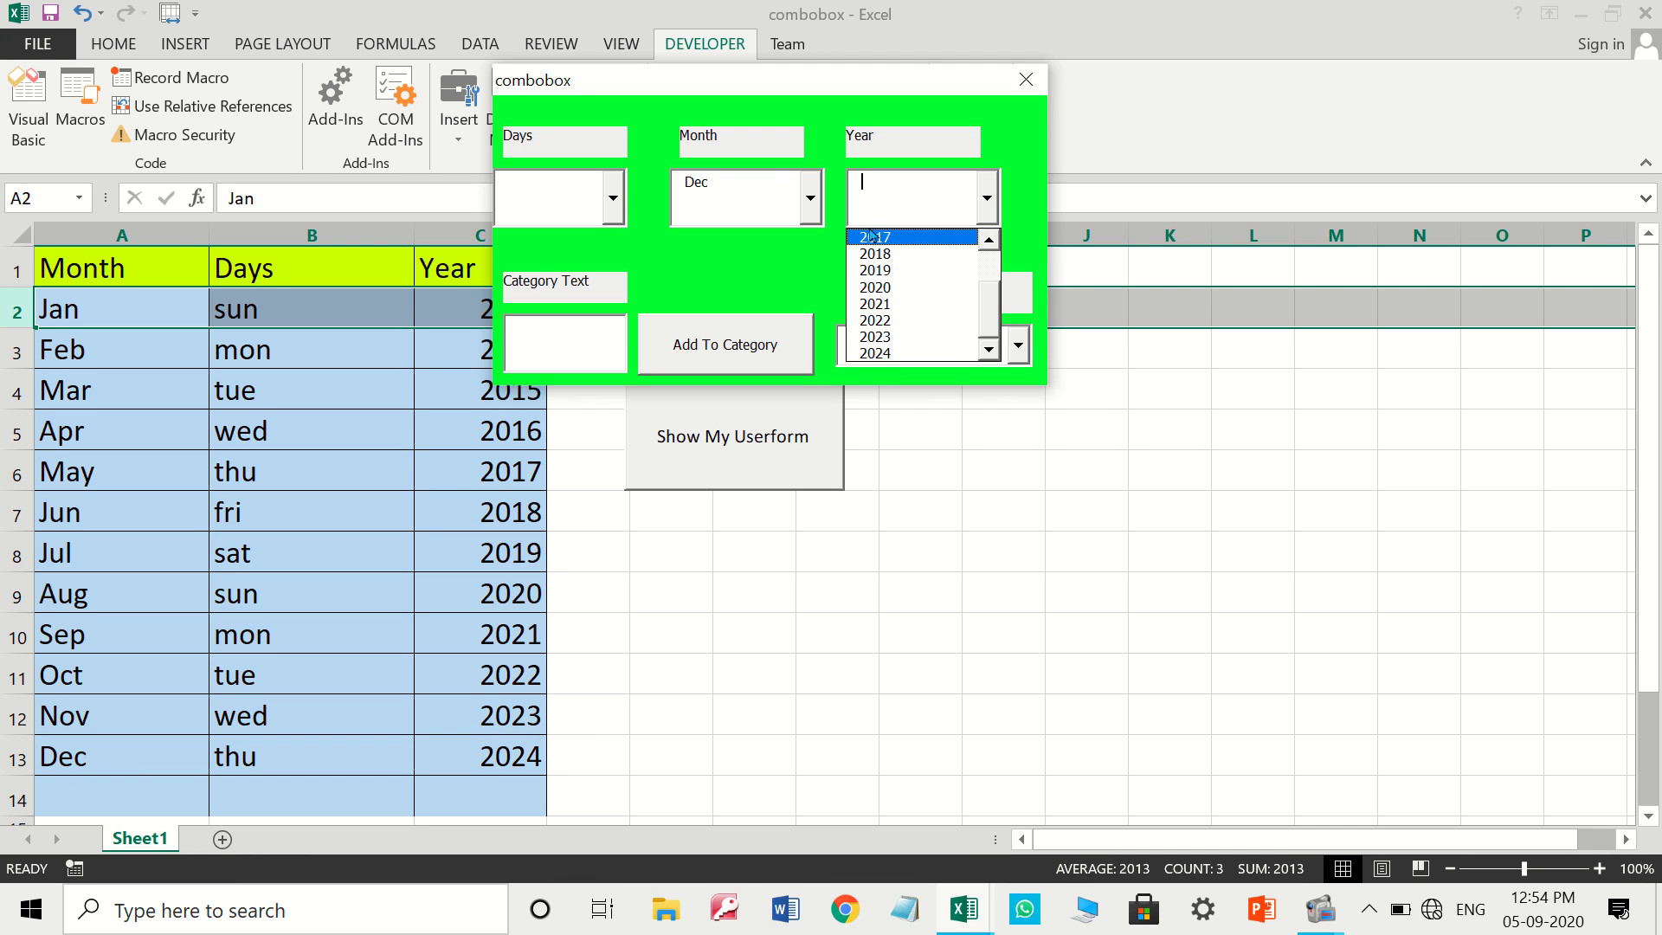
pyautogui.click(1026, 80)
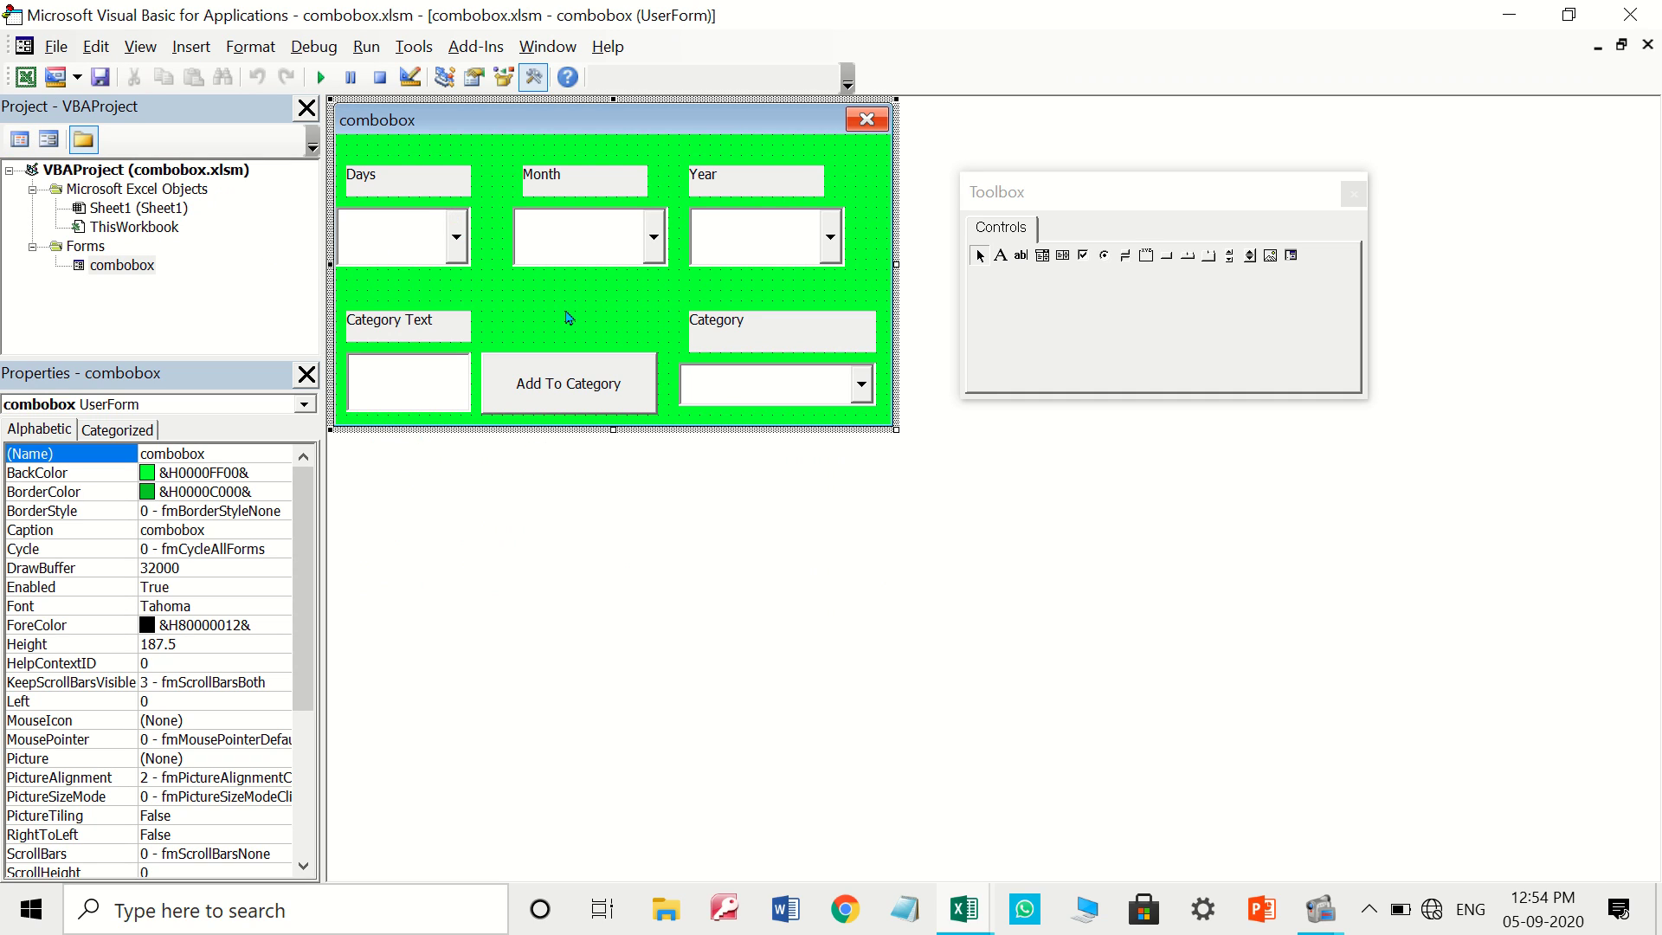
# Create the click handler for the Add To Category button from the form design
pyautogui.press('F7')
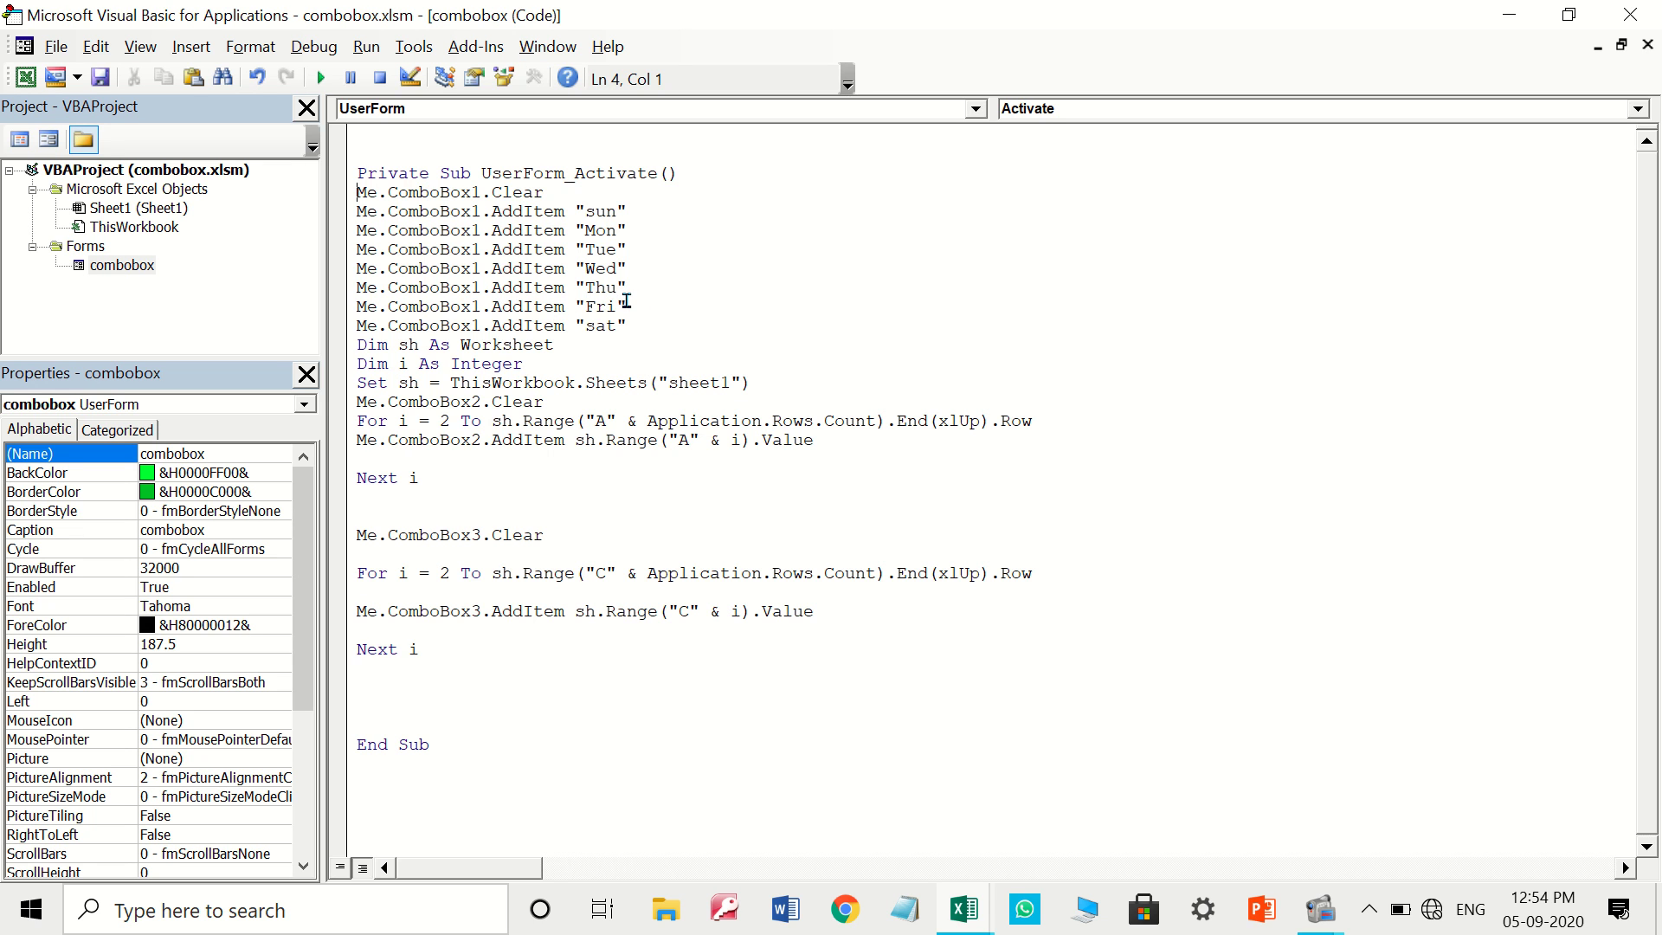
pyautogui.click(117, 268)
pyautogui.doubleClick(117, 267)
pyautogui.click(580, 381)
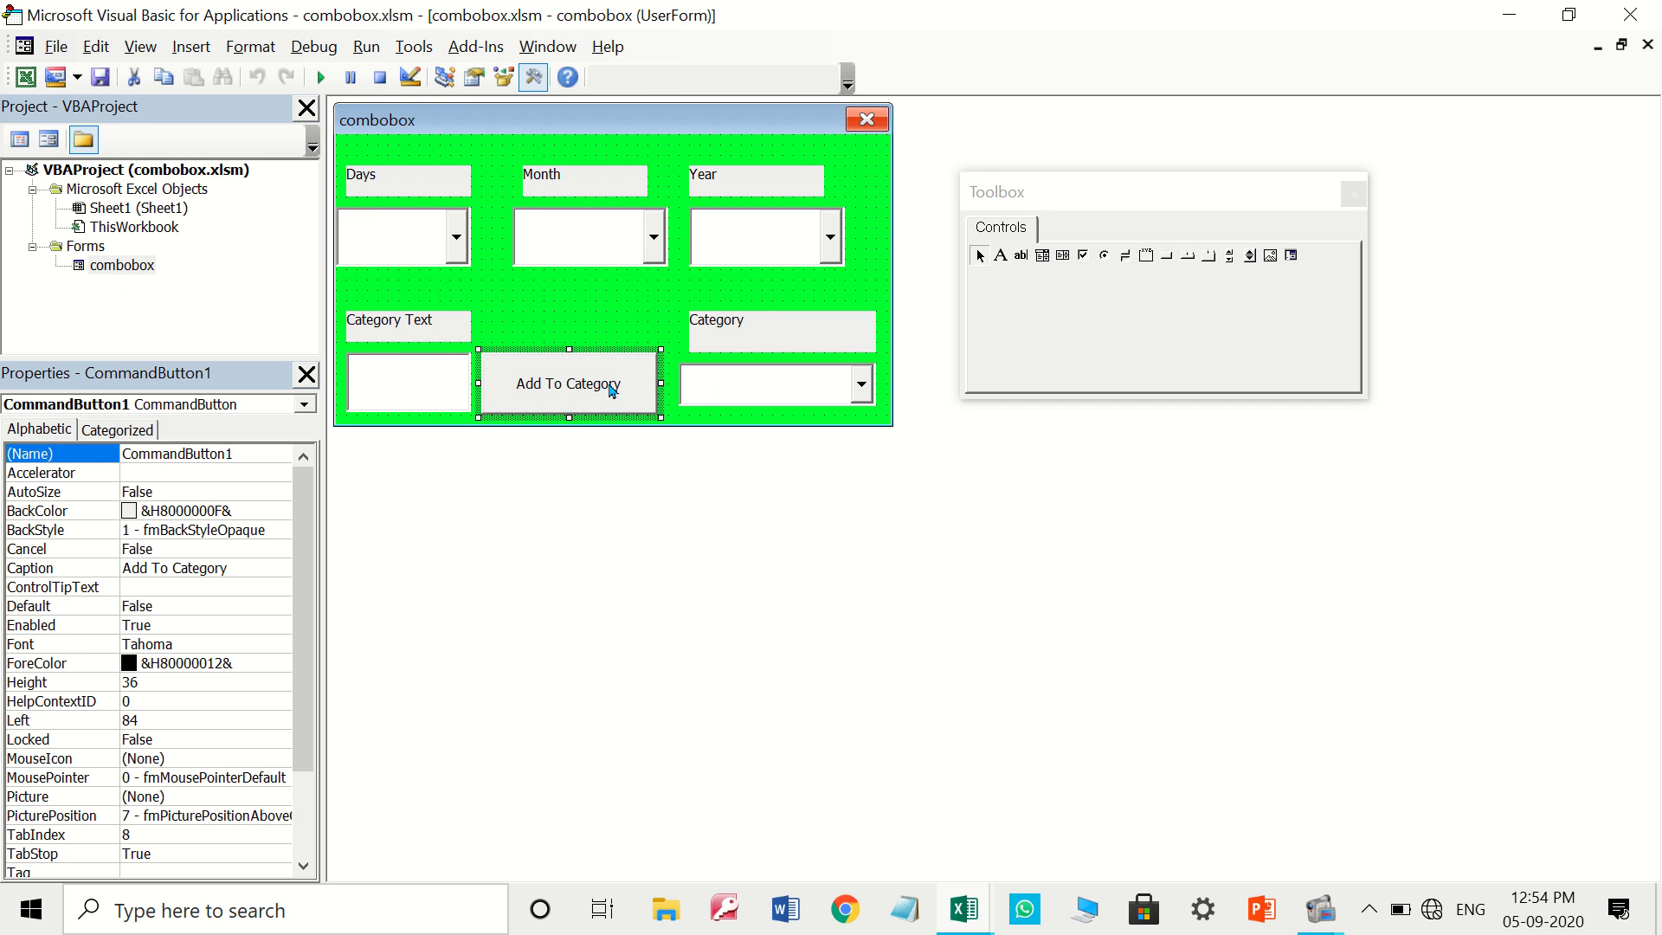
pyautogui.doubleClick(611, 389)
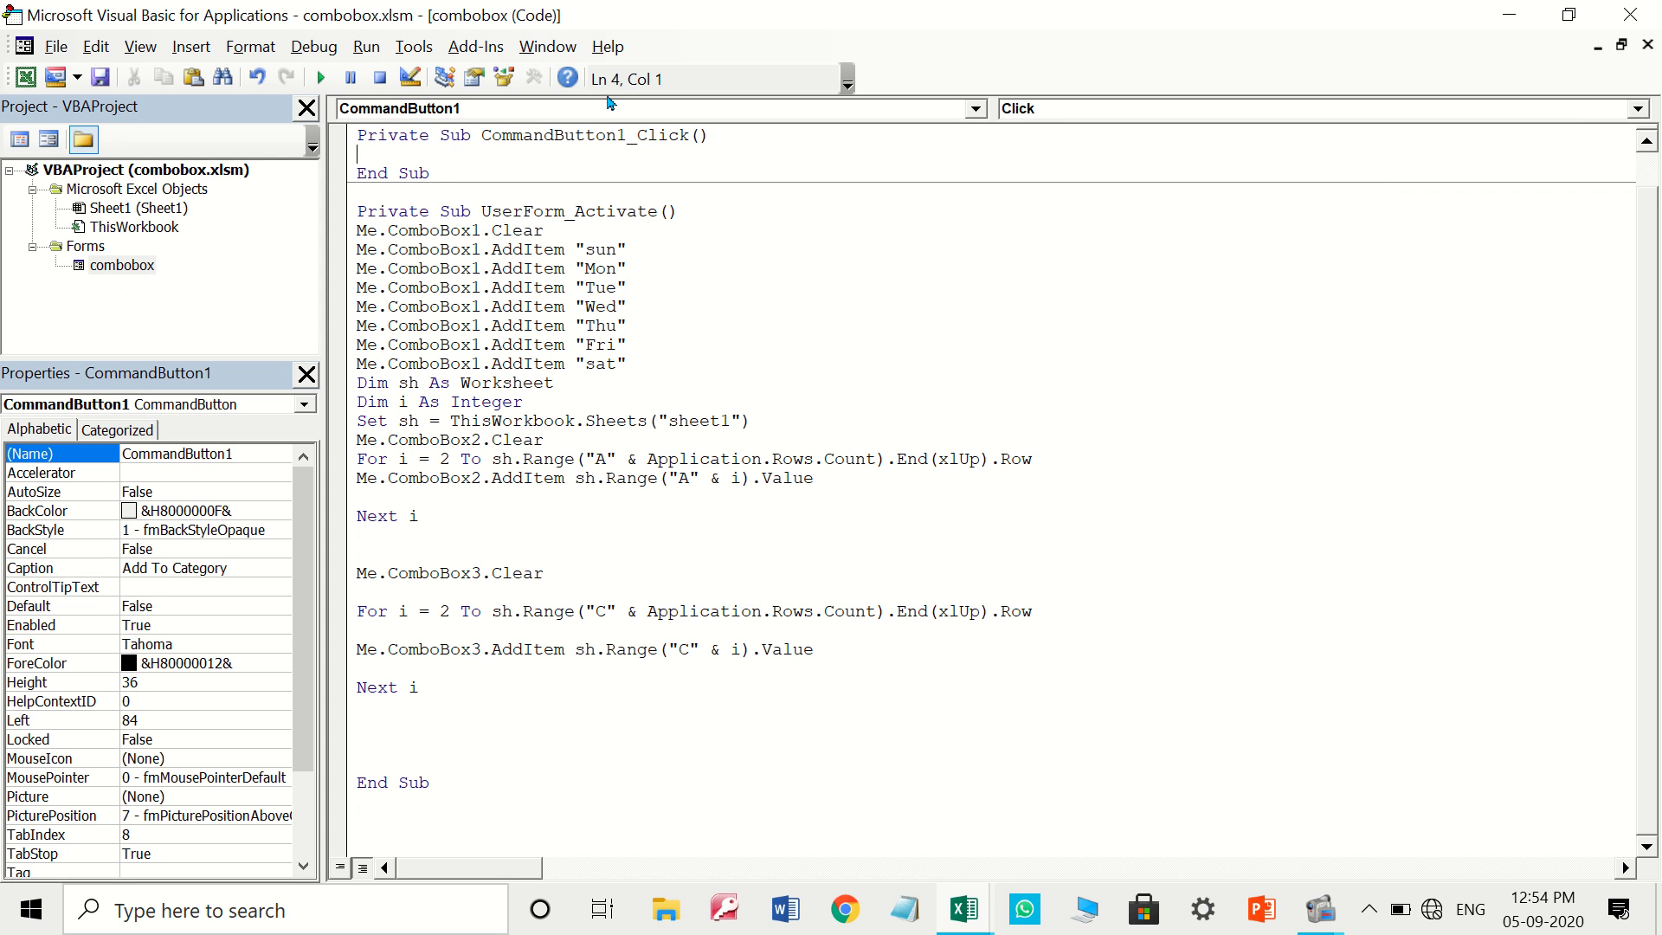
# Write Me.ComboBox4.AddItem Me.TextBox1.Value in the handler
pyautogui.write('me.')
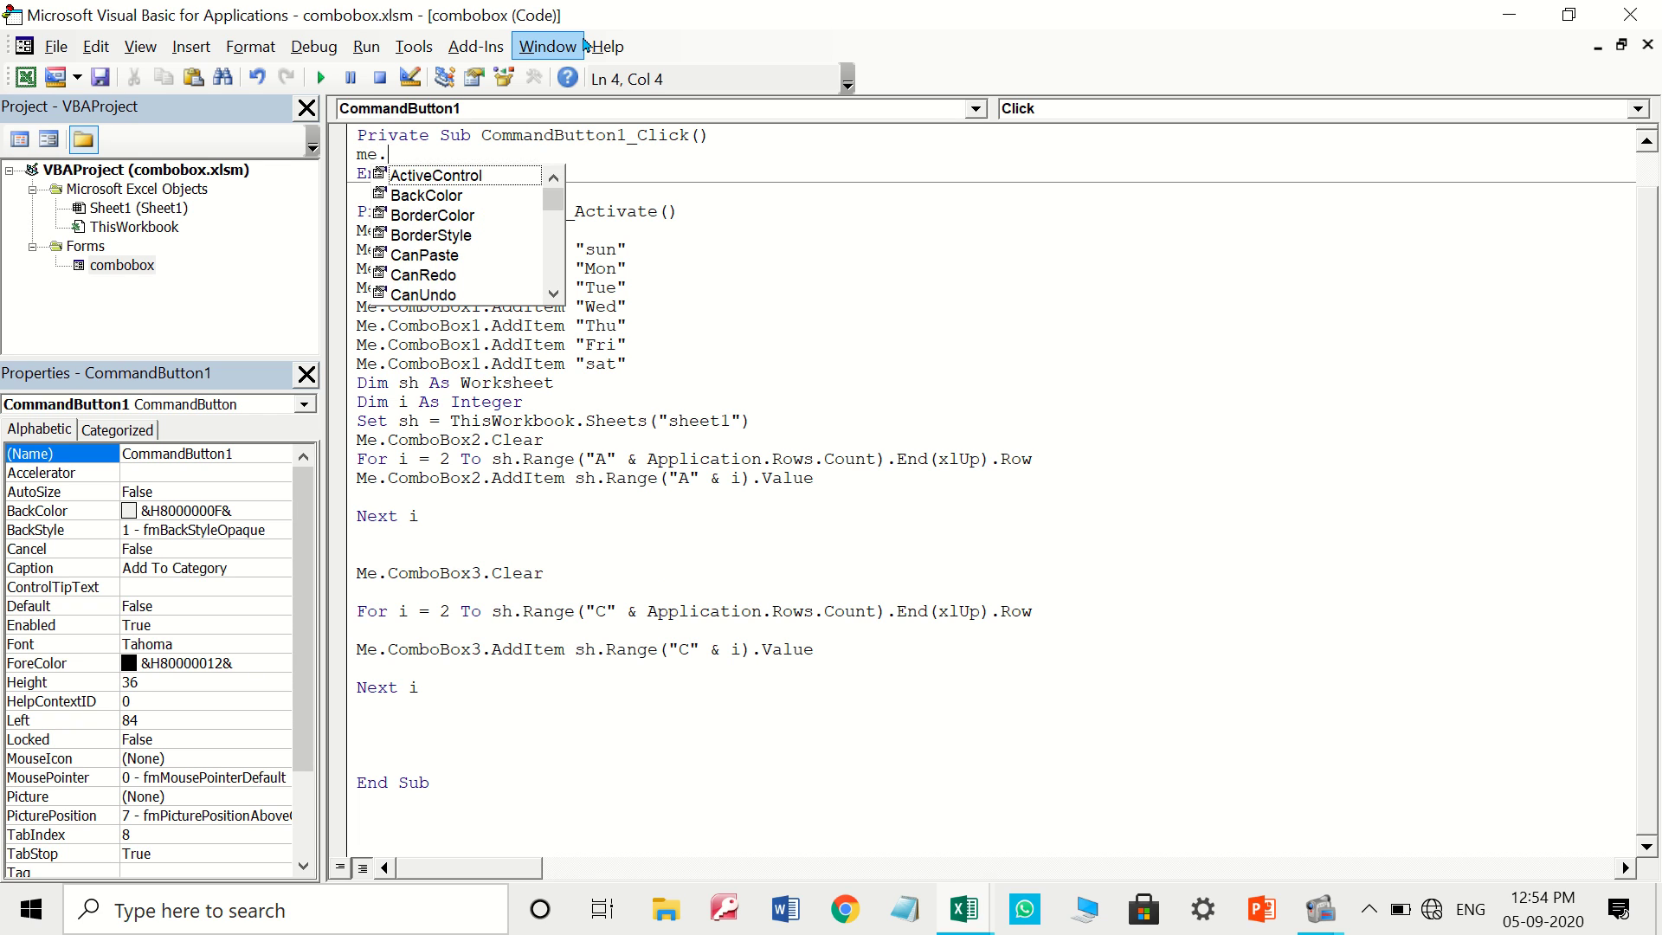
pyautogui.write('com')
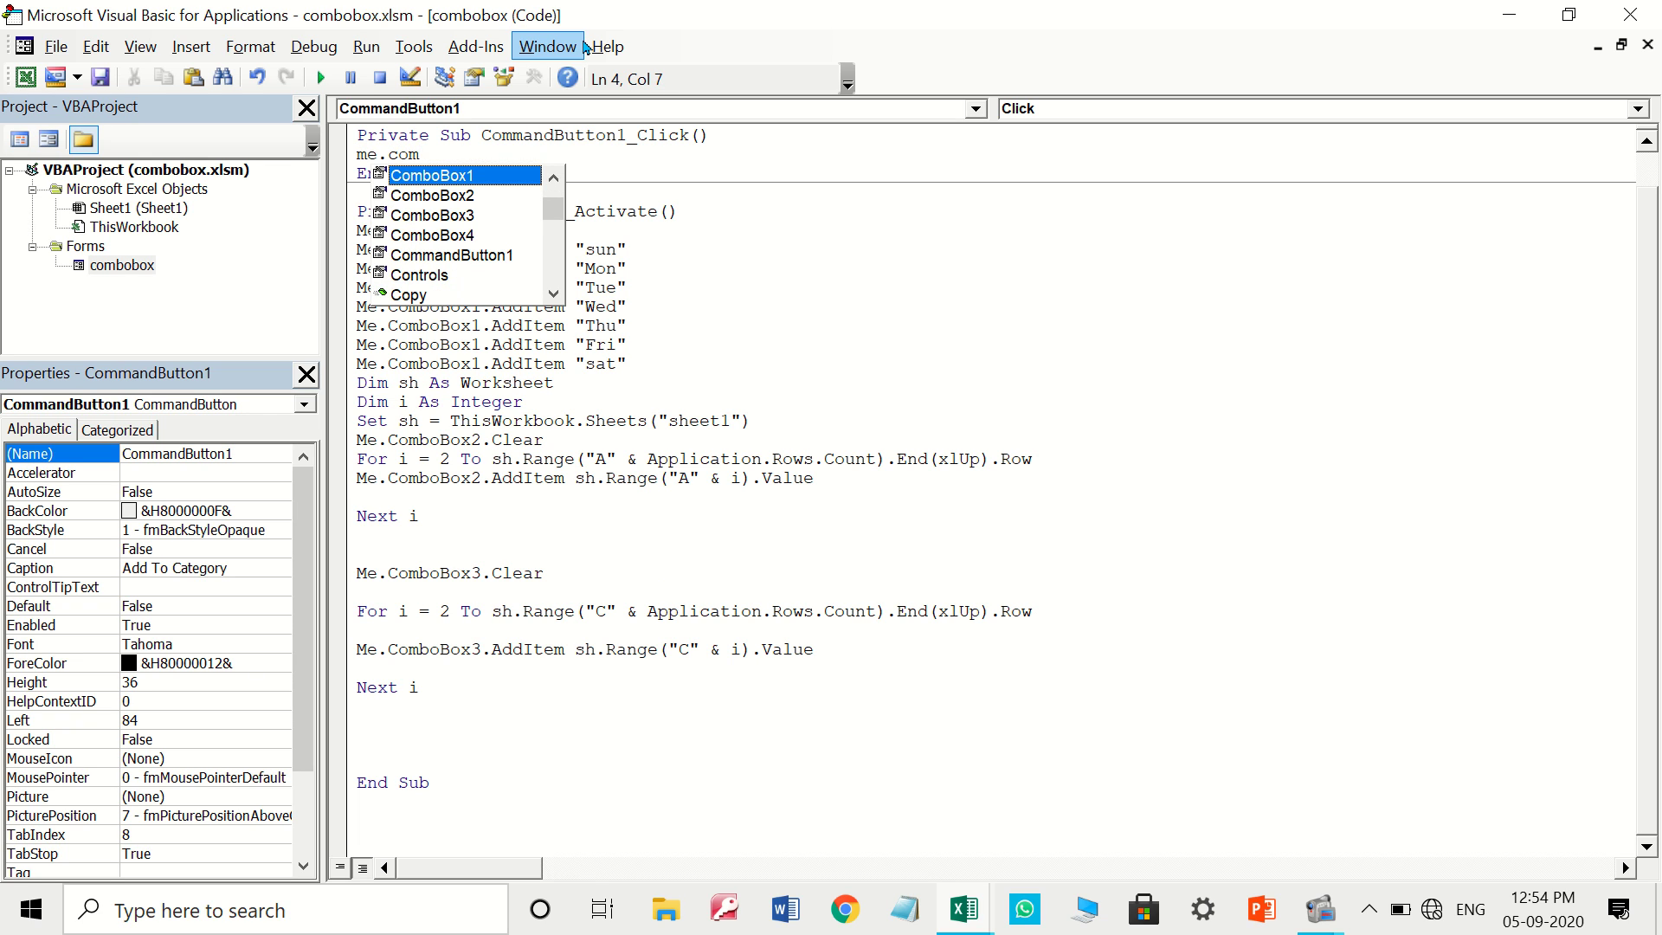
pyautogui.press('Down')
pyautogui.press('Down')
pyautogui.press('Down')
pyautogui.press('Tab')
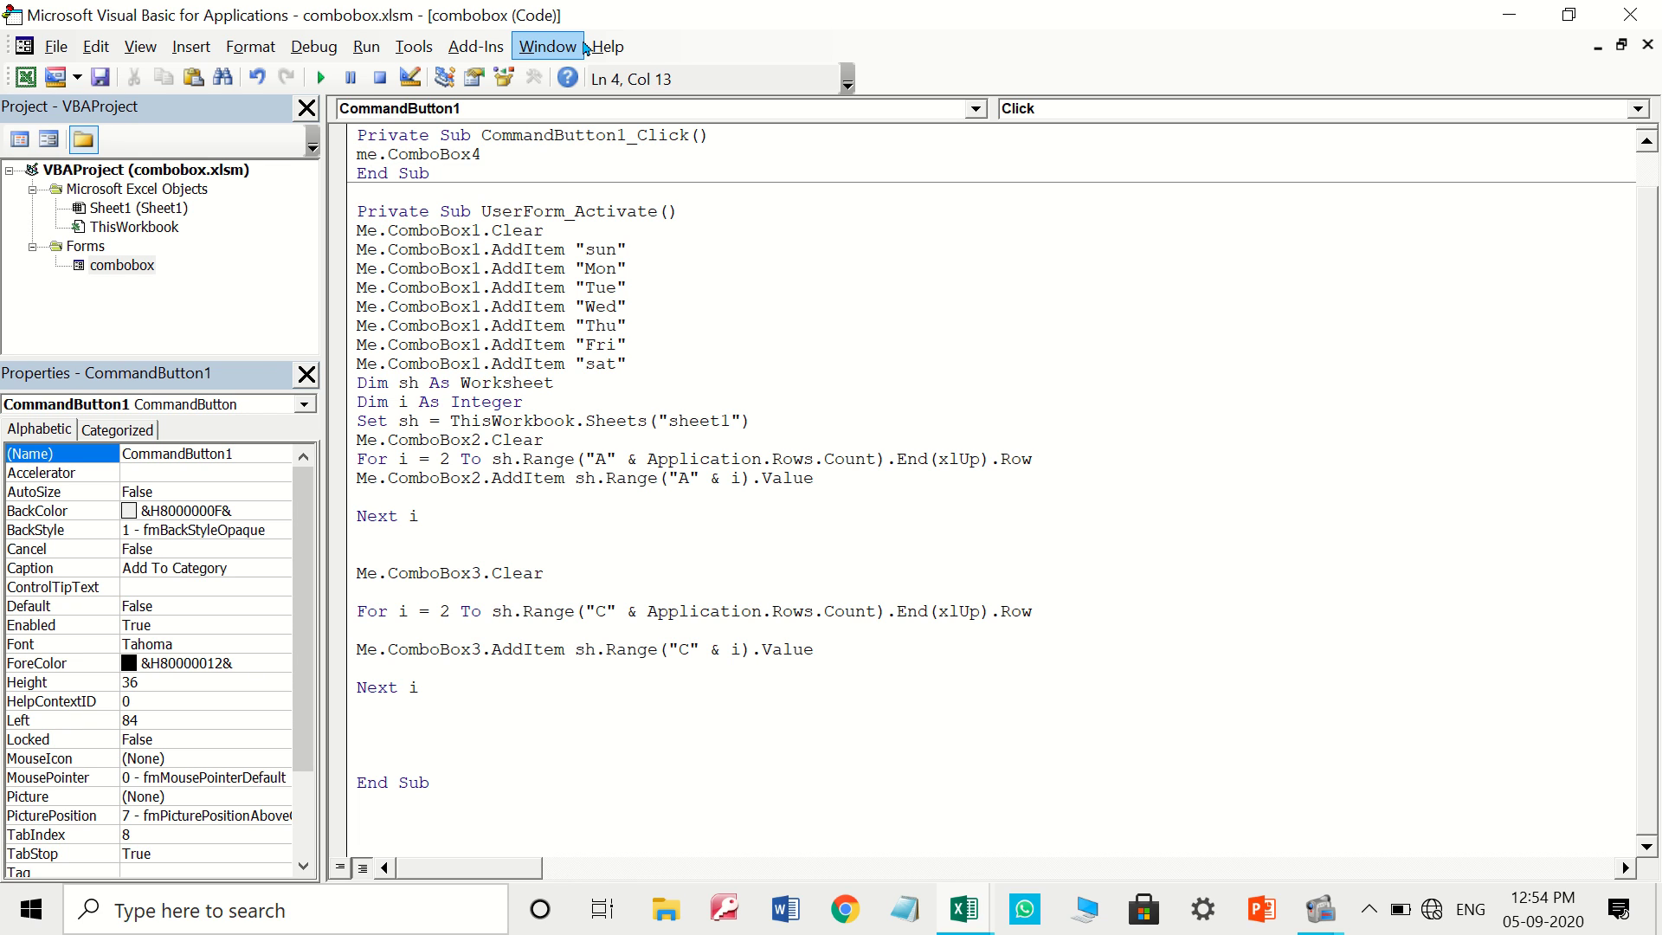
pyautogui.write('.a')
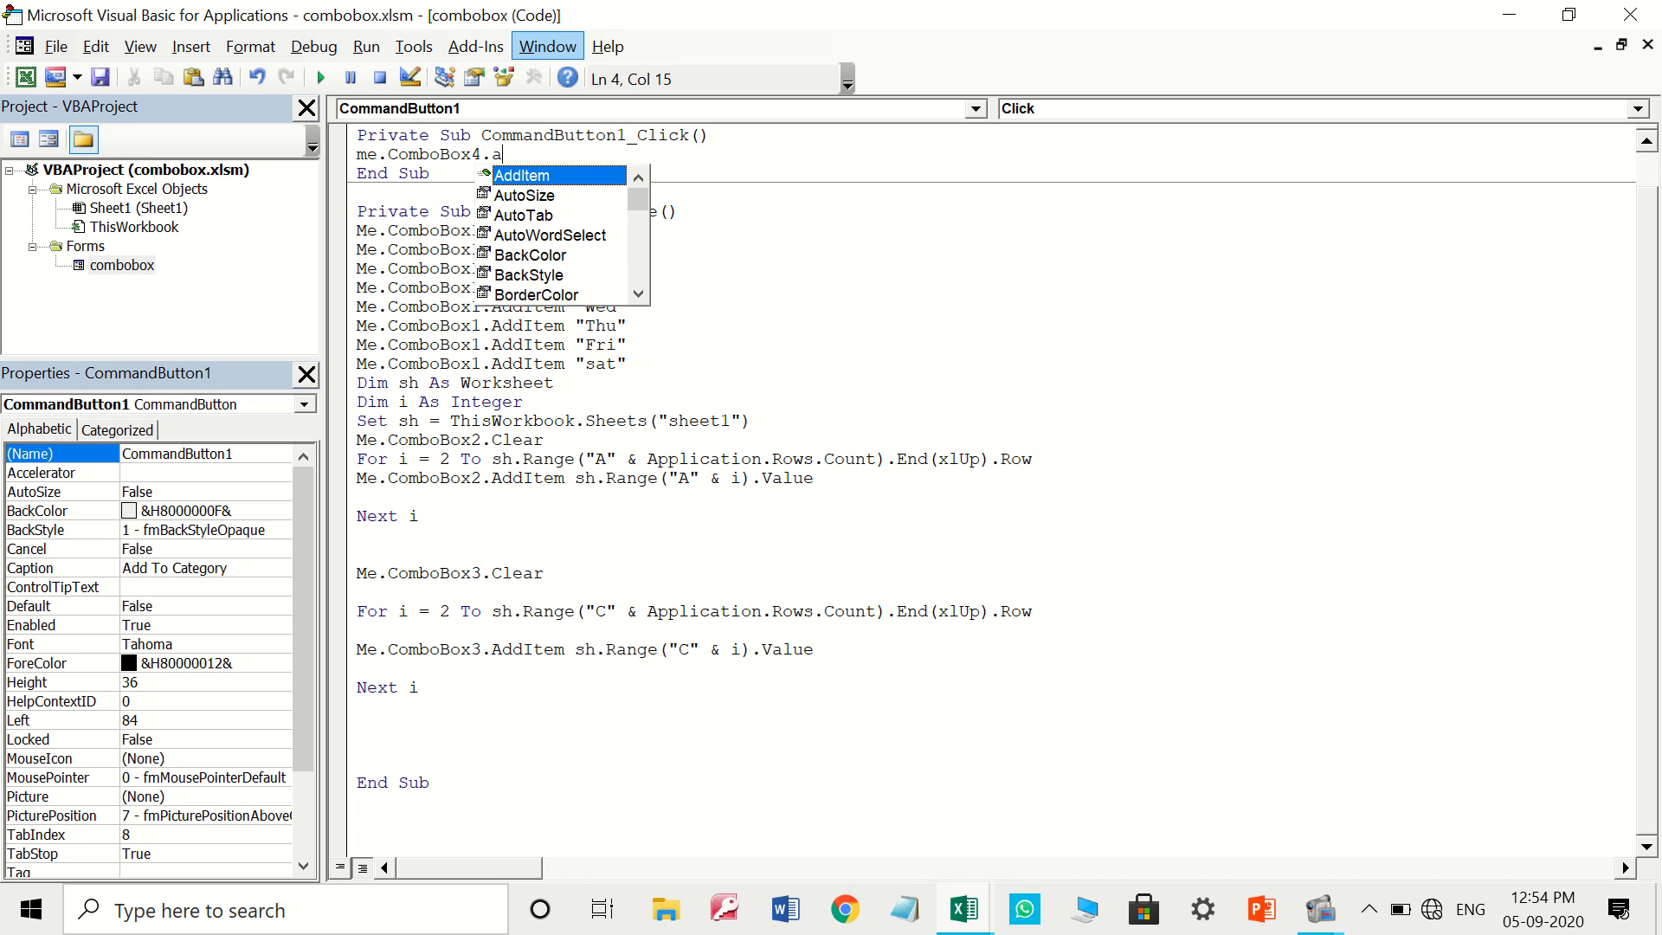
pyautogui.press('Tab')
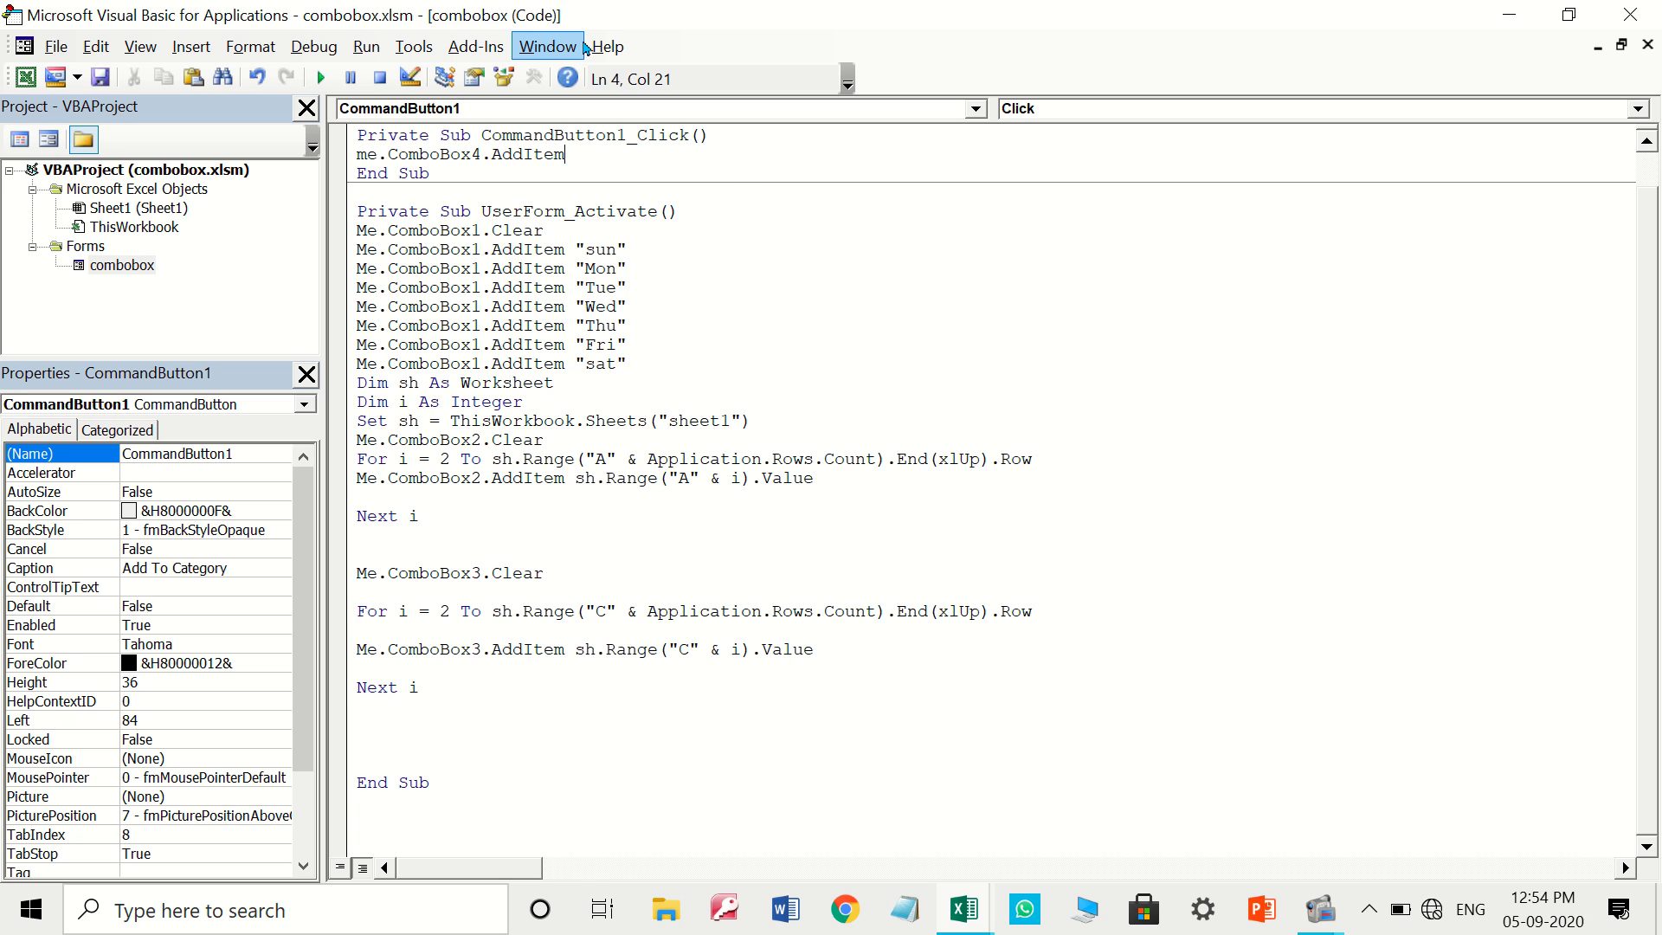
pyautogui.write(' me.')
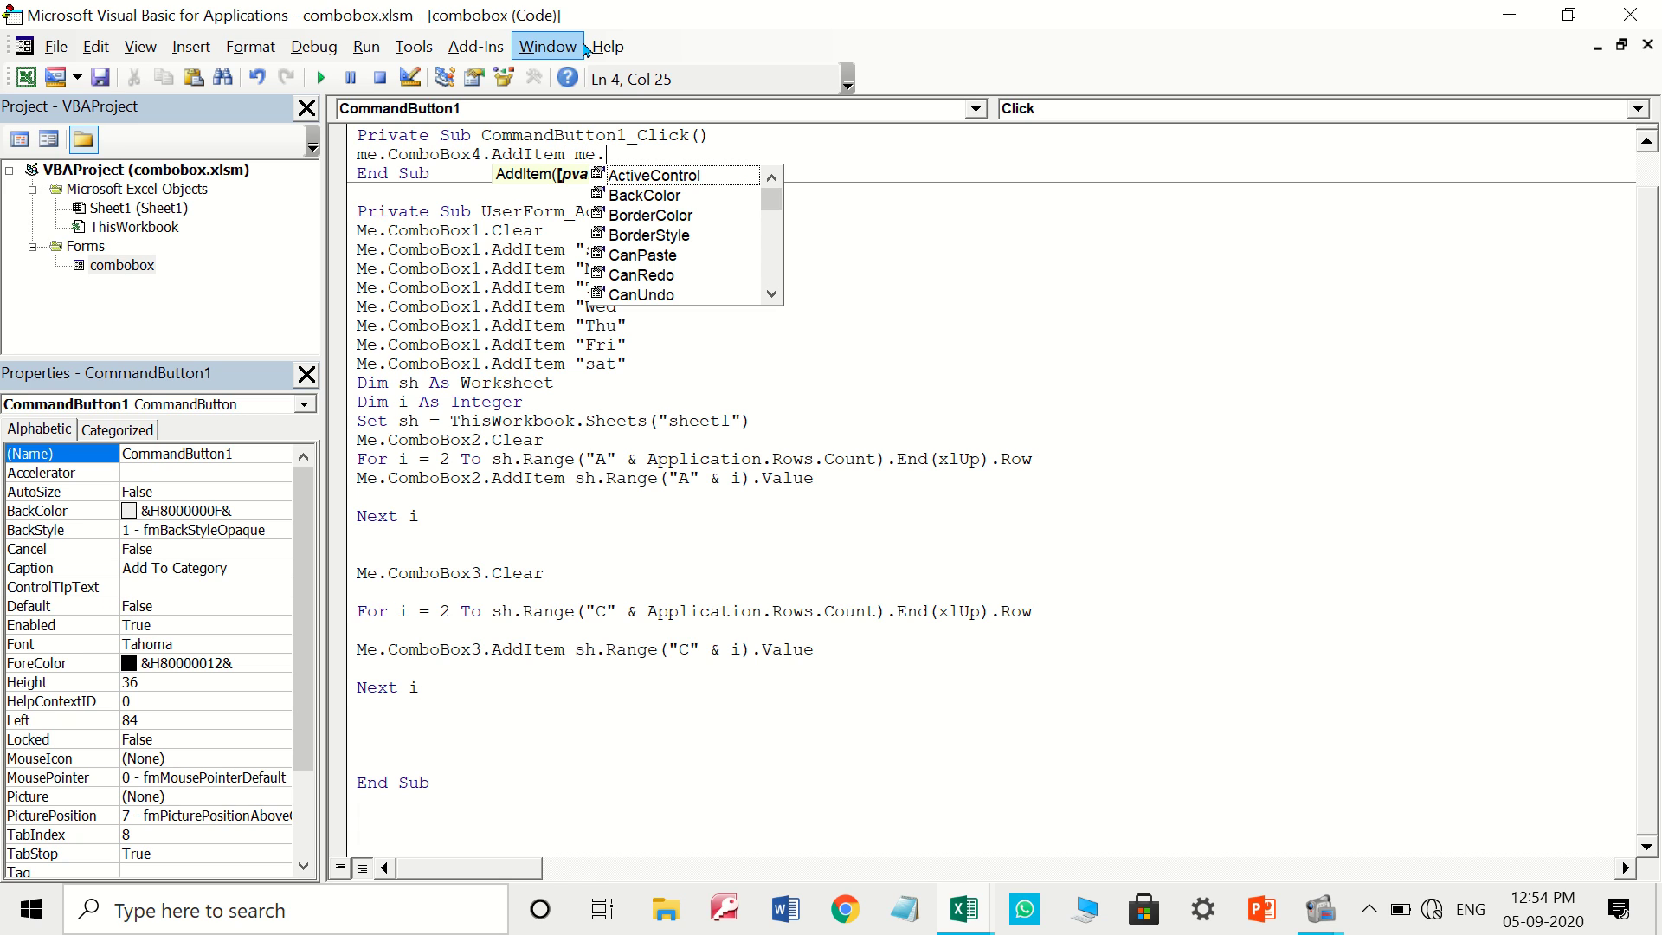
pyautogui.write('te')
pyautogui.press('Tab')
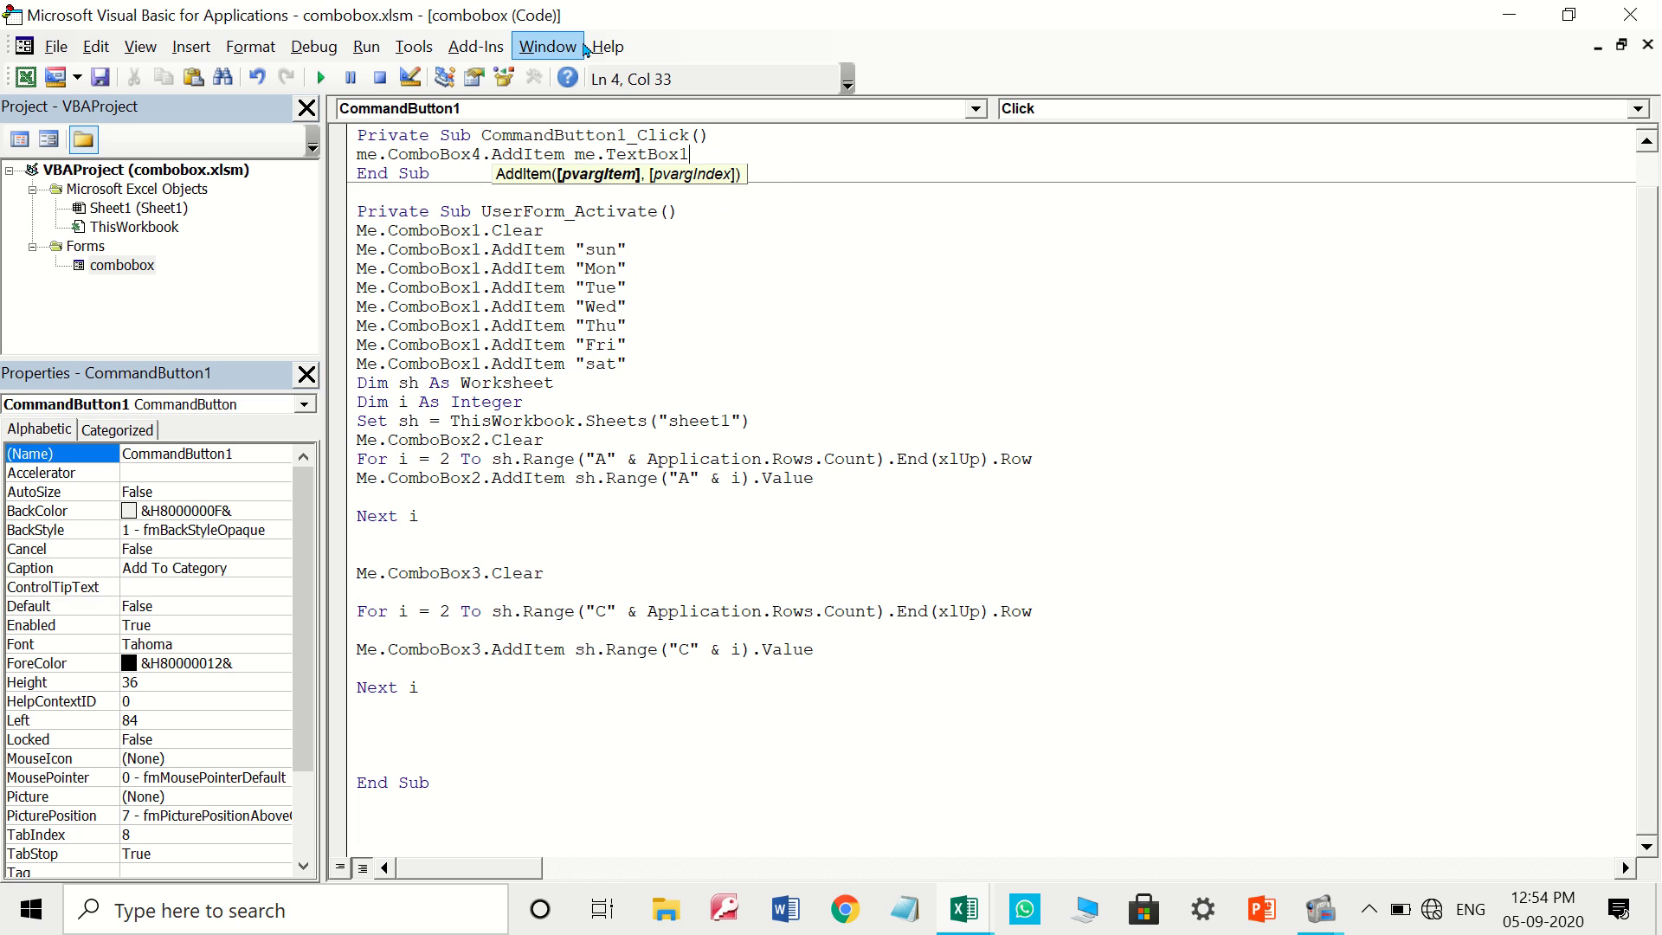
pyautogui.write('.')
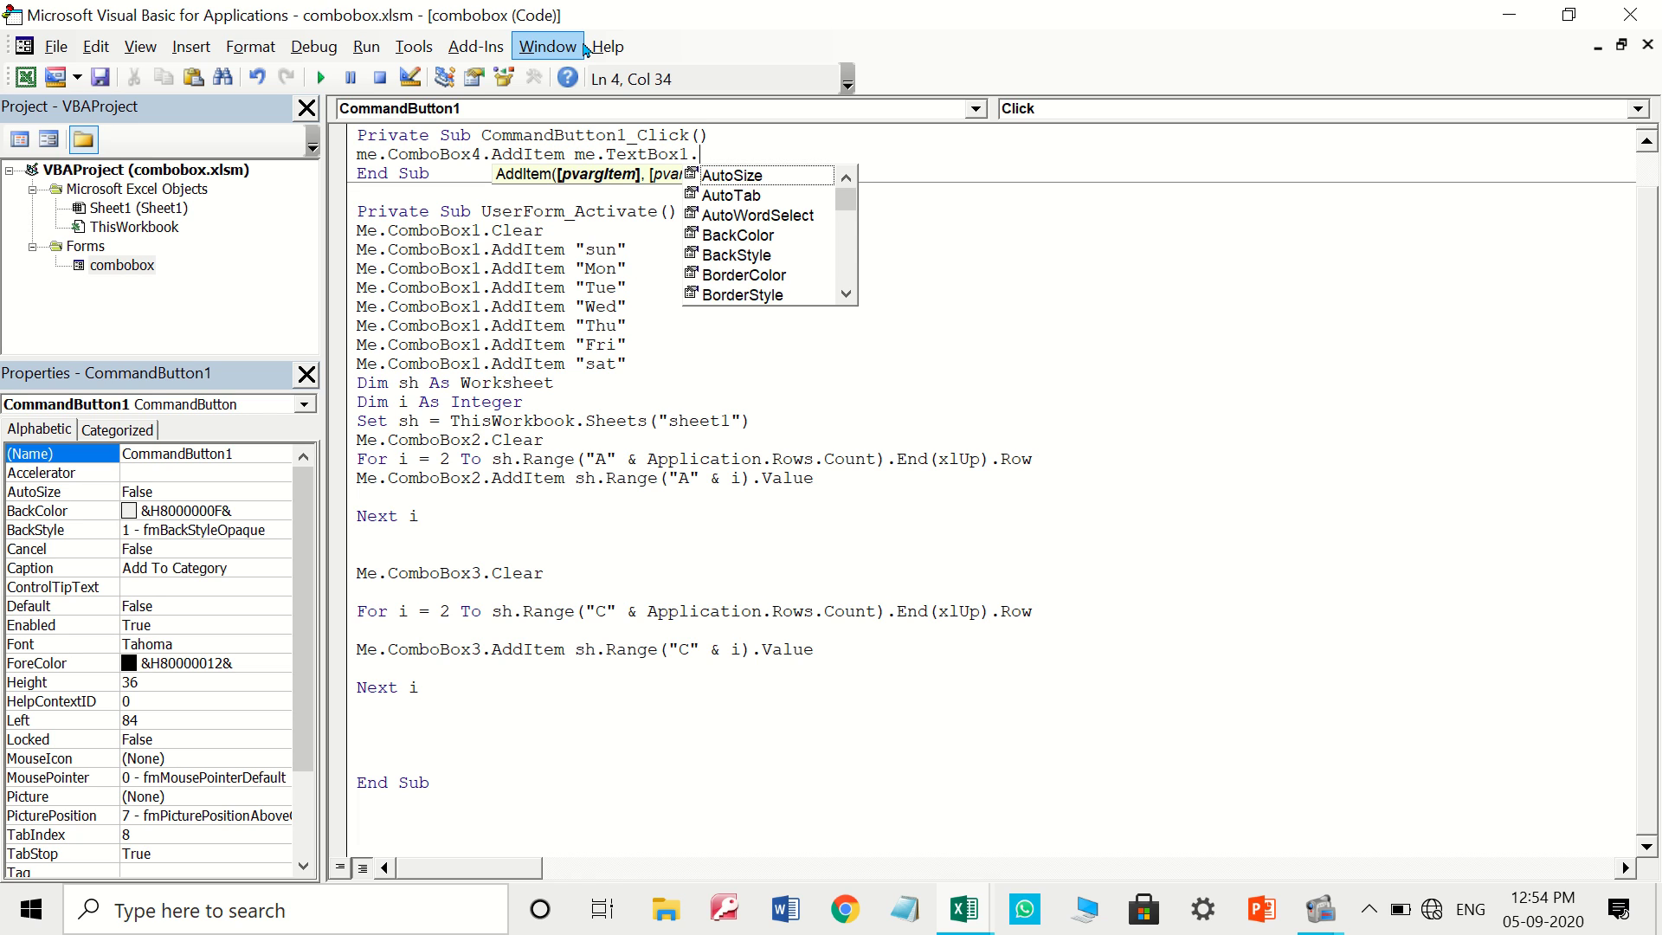
pyautogui.write('v')
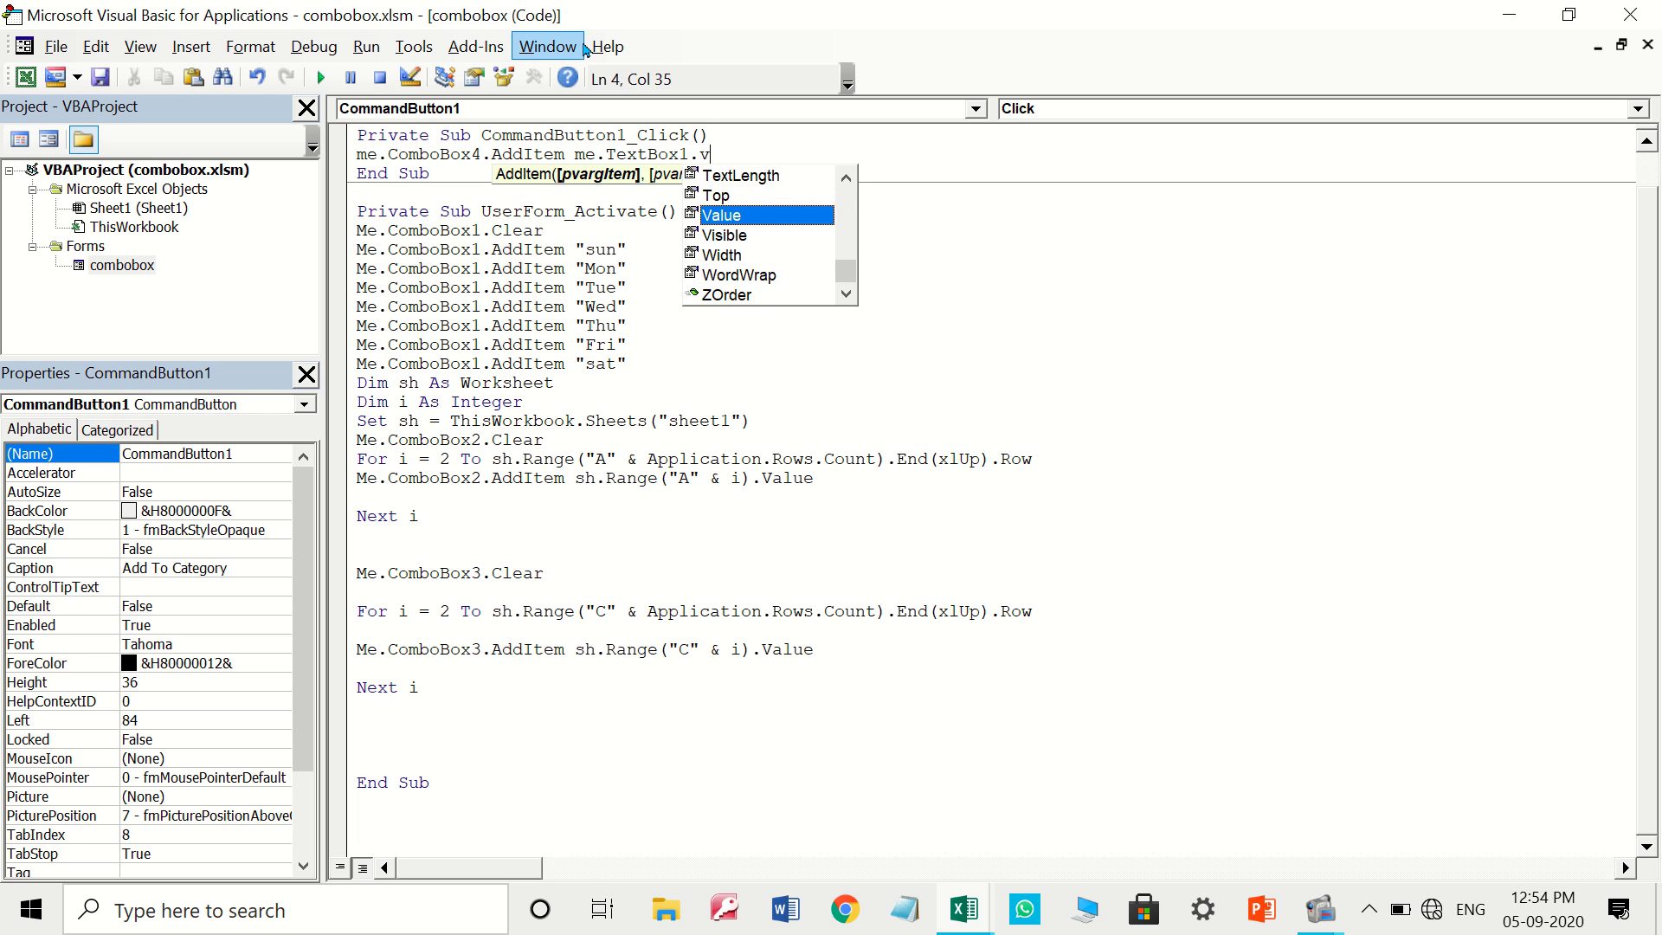
pyautogui.press('Tab')
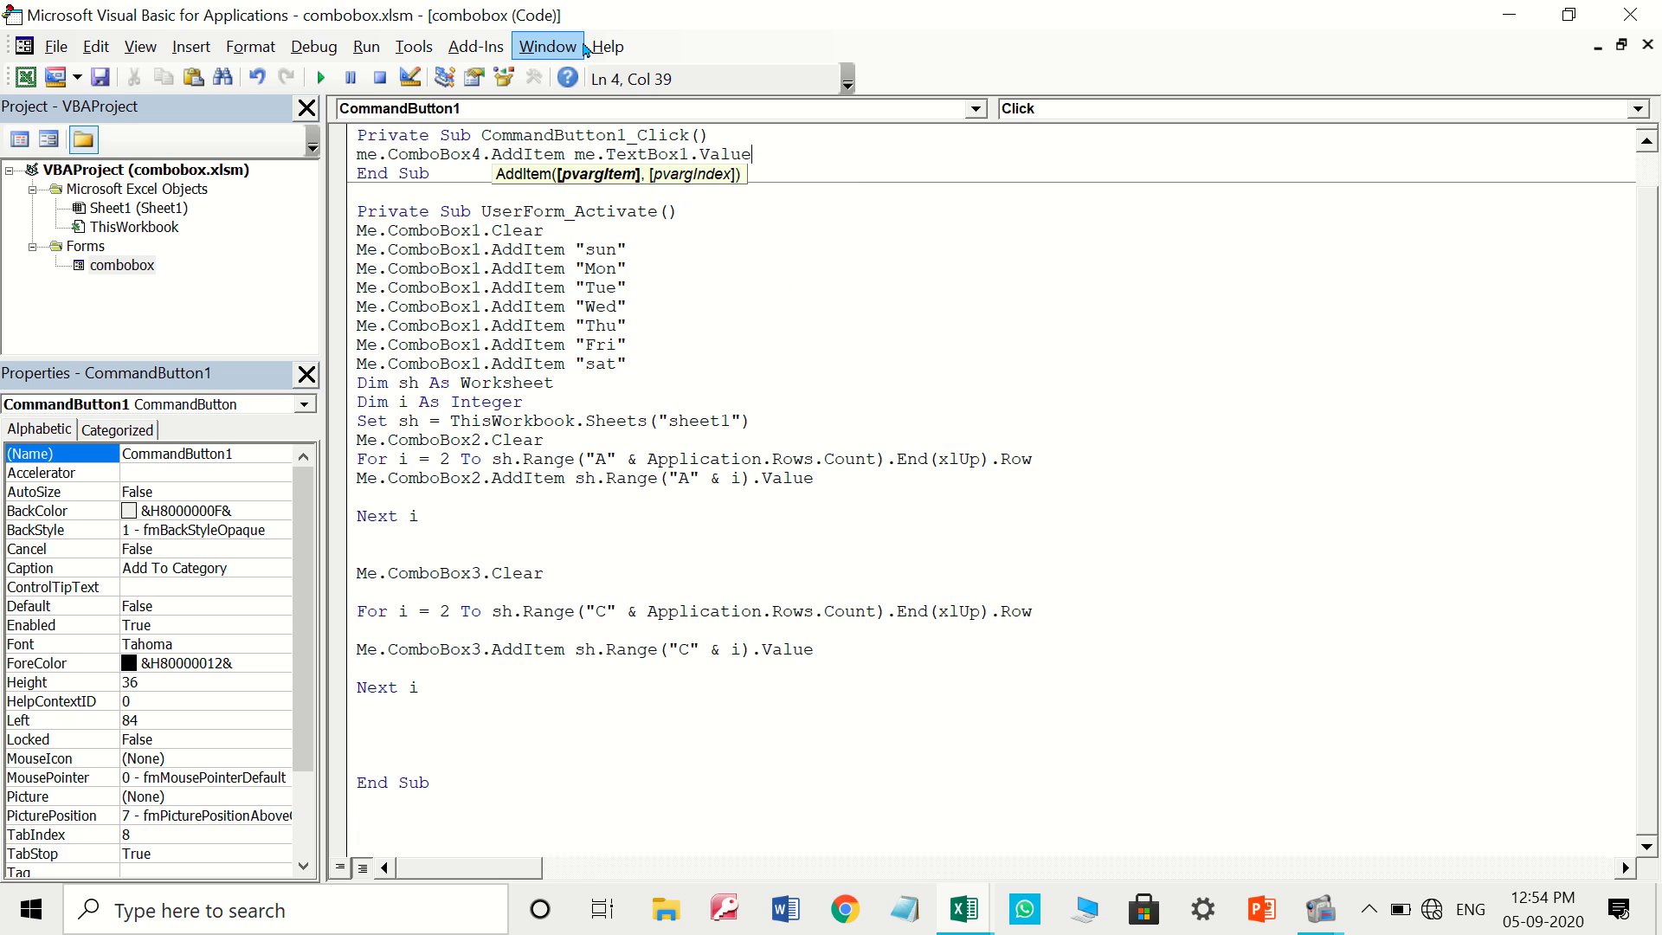
pyautogui.press('Return')
# Add Me.TextBox1.Value = "" and begin a msgbox "category added to Combobox" line
pyautogui.write('me.')
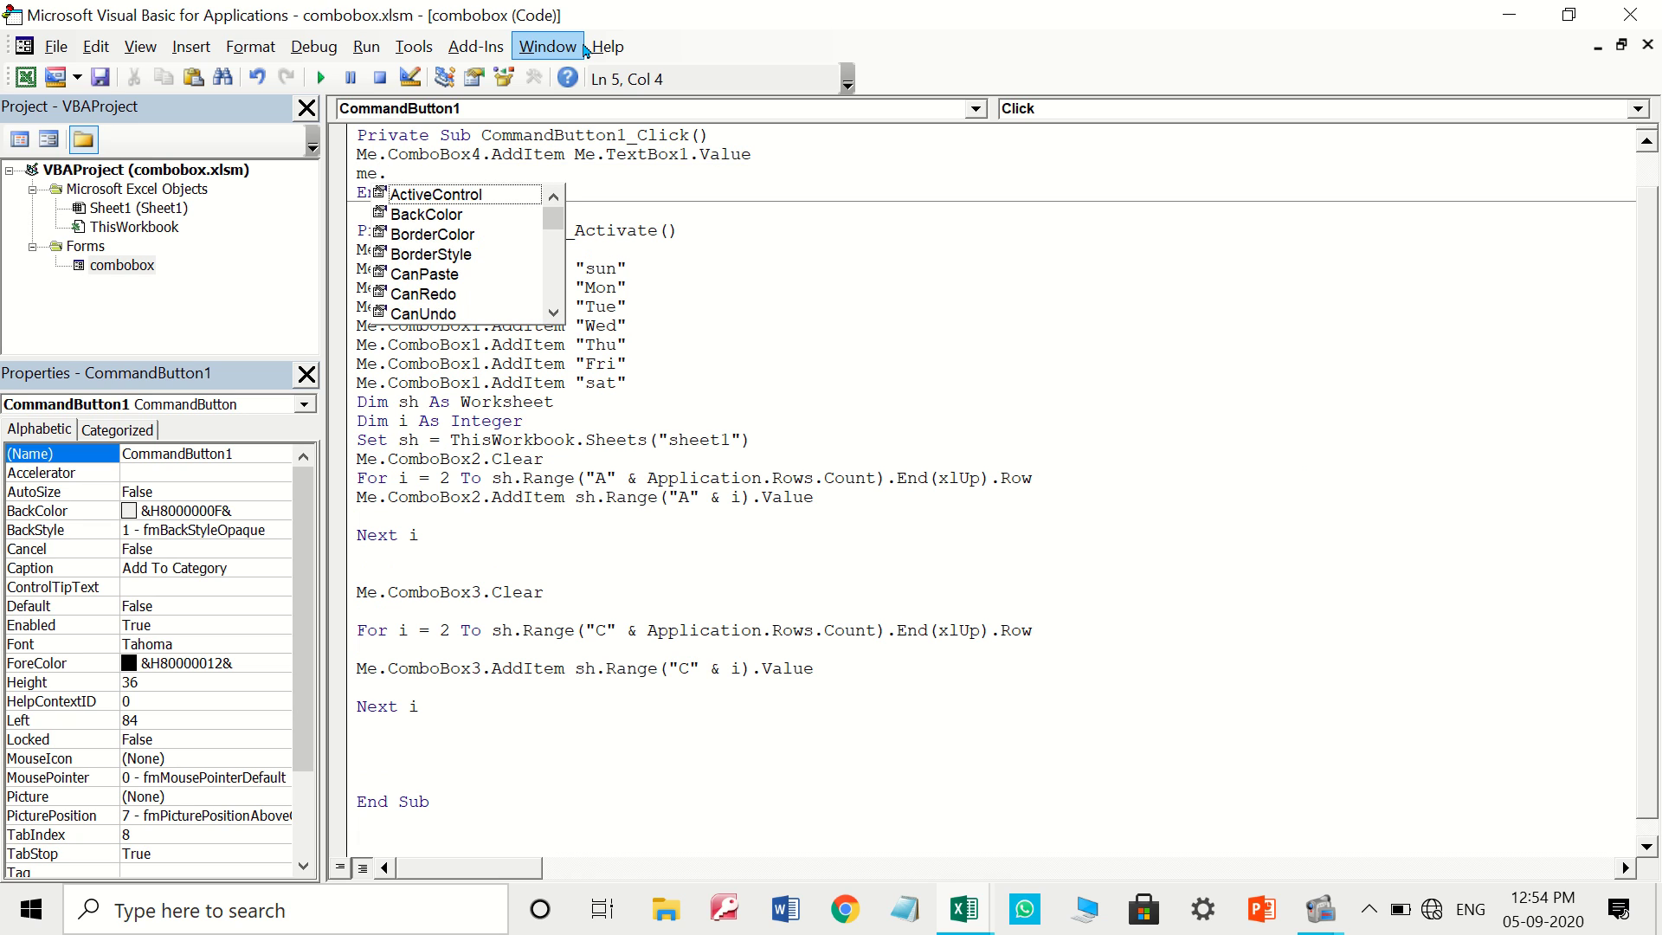
pyautogui.write('t')
pyautogui.press('Down')
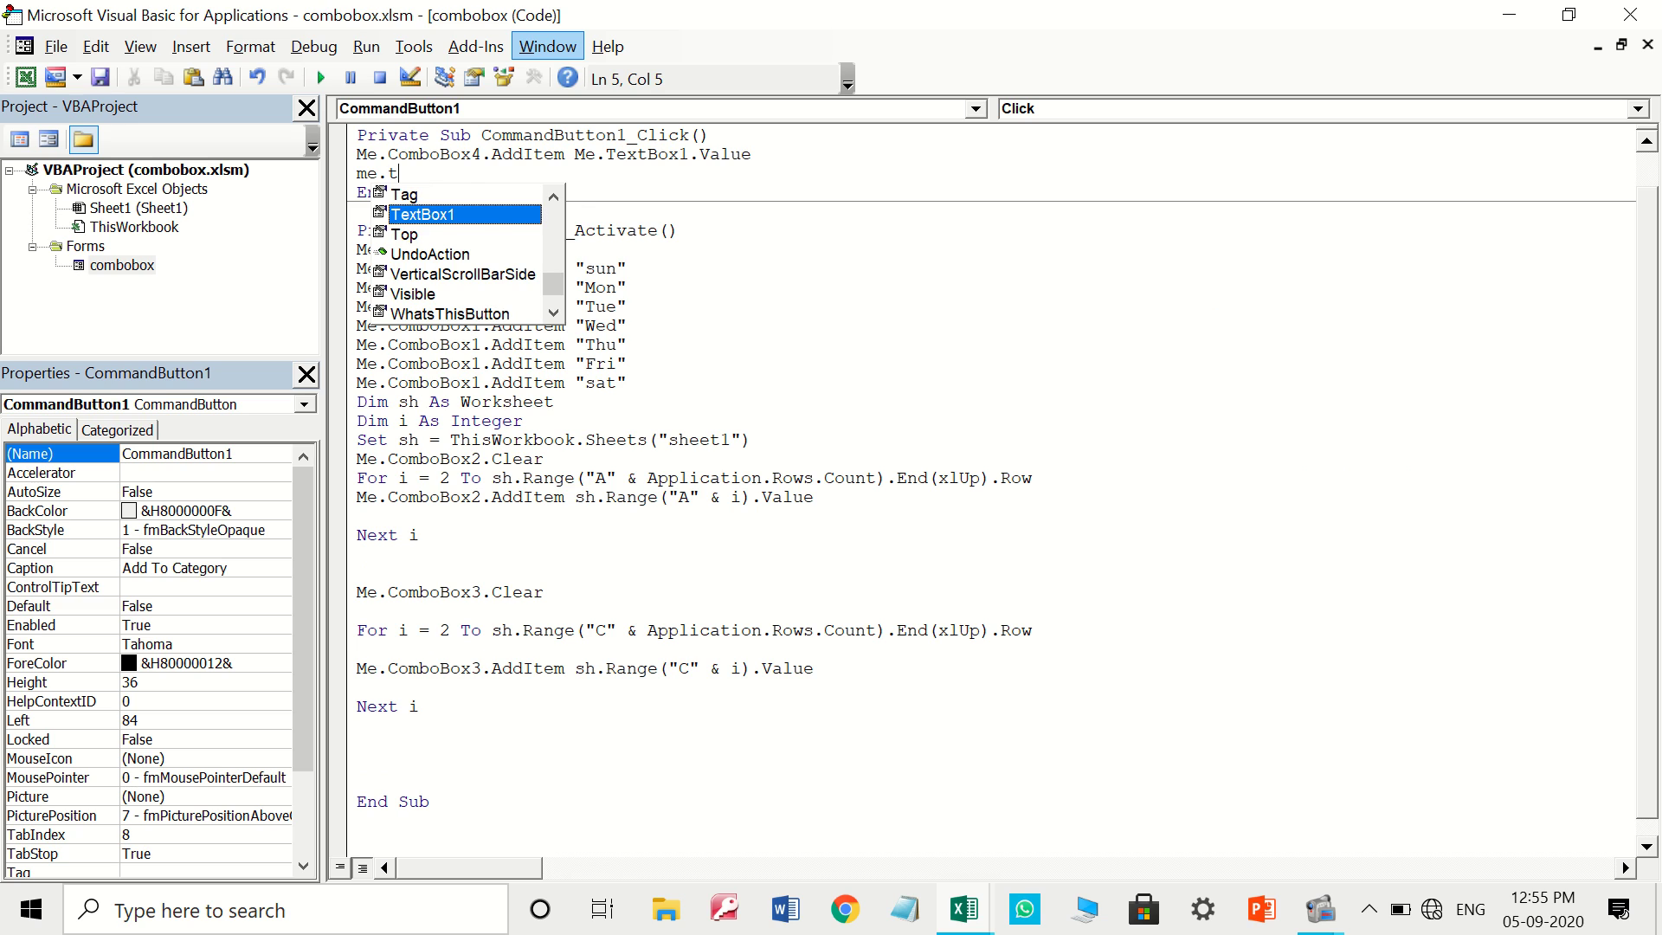
pyautogui.press('Tab')
pyautogui.write('.')
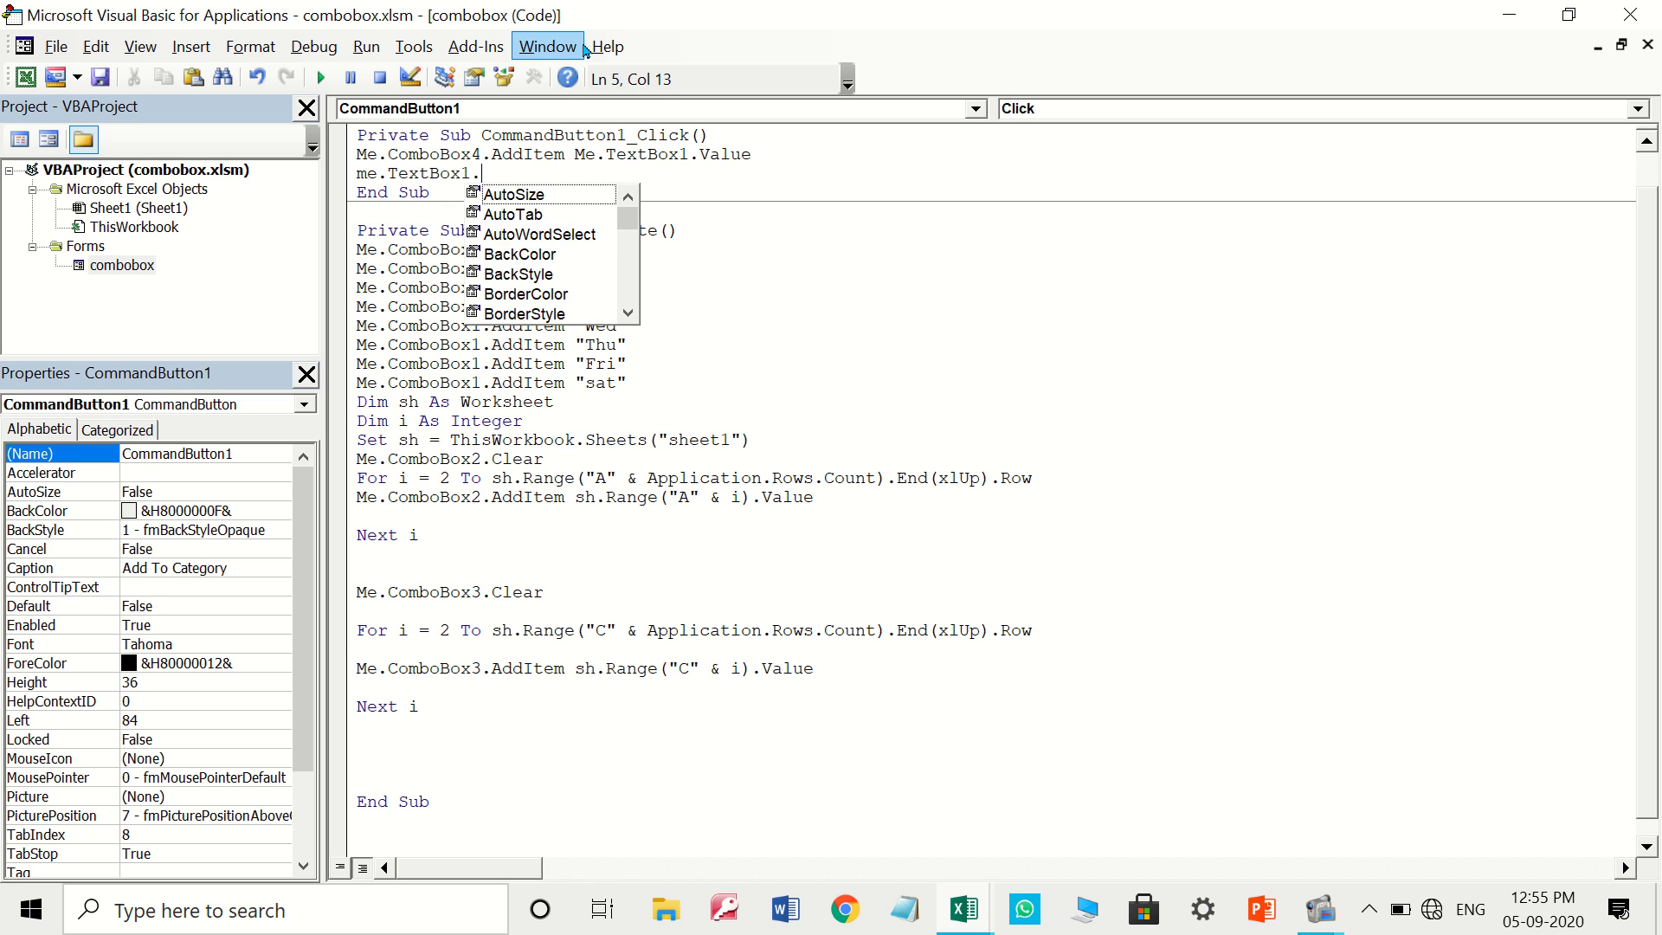
pyautogui.write('v')
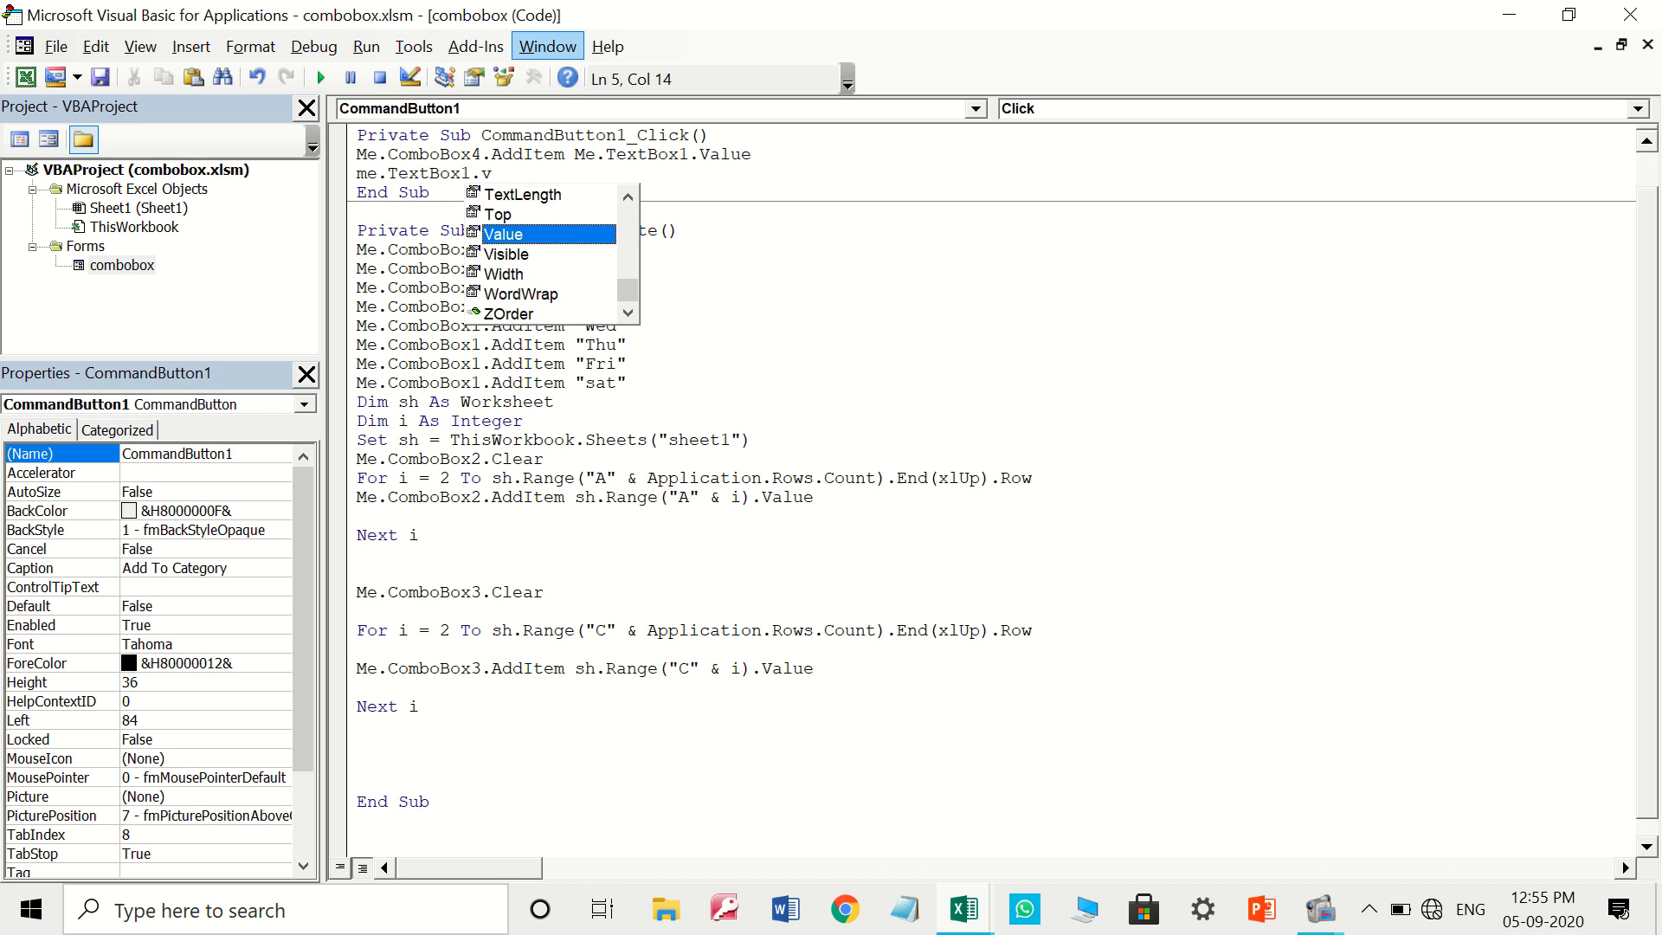
pyautogui.press('Tab')
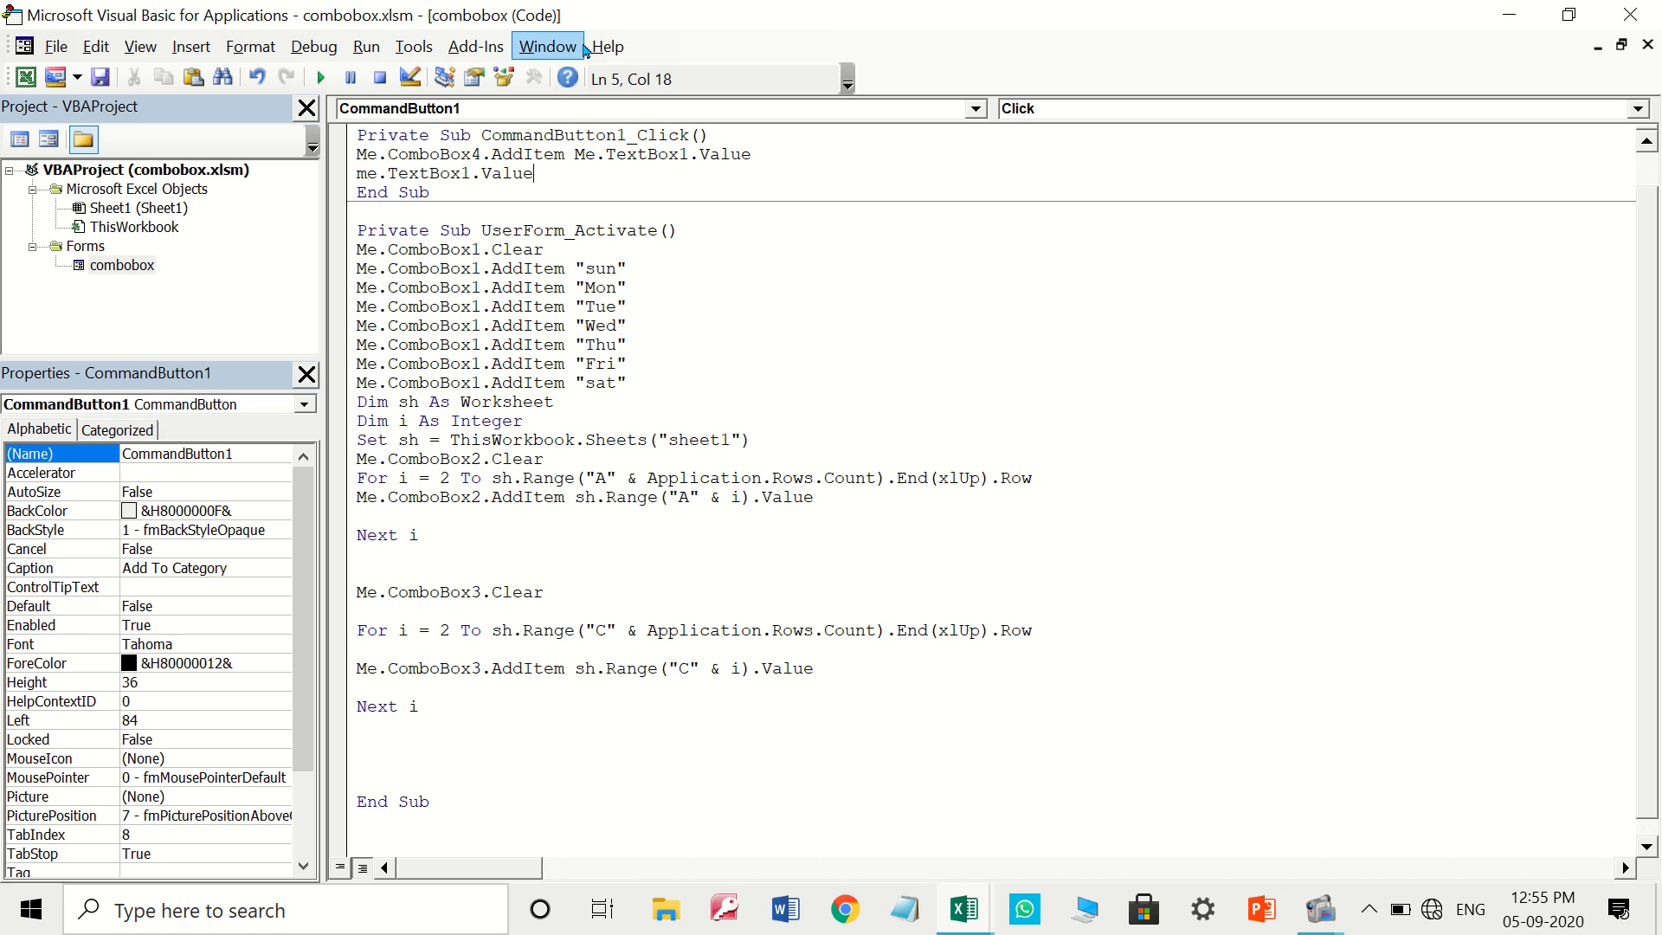
pyautogui.write('= ""')
pyautogui.press('Return')
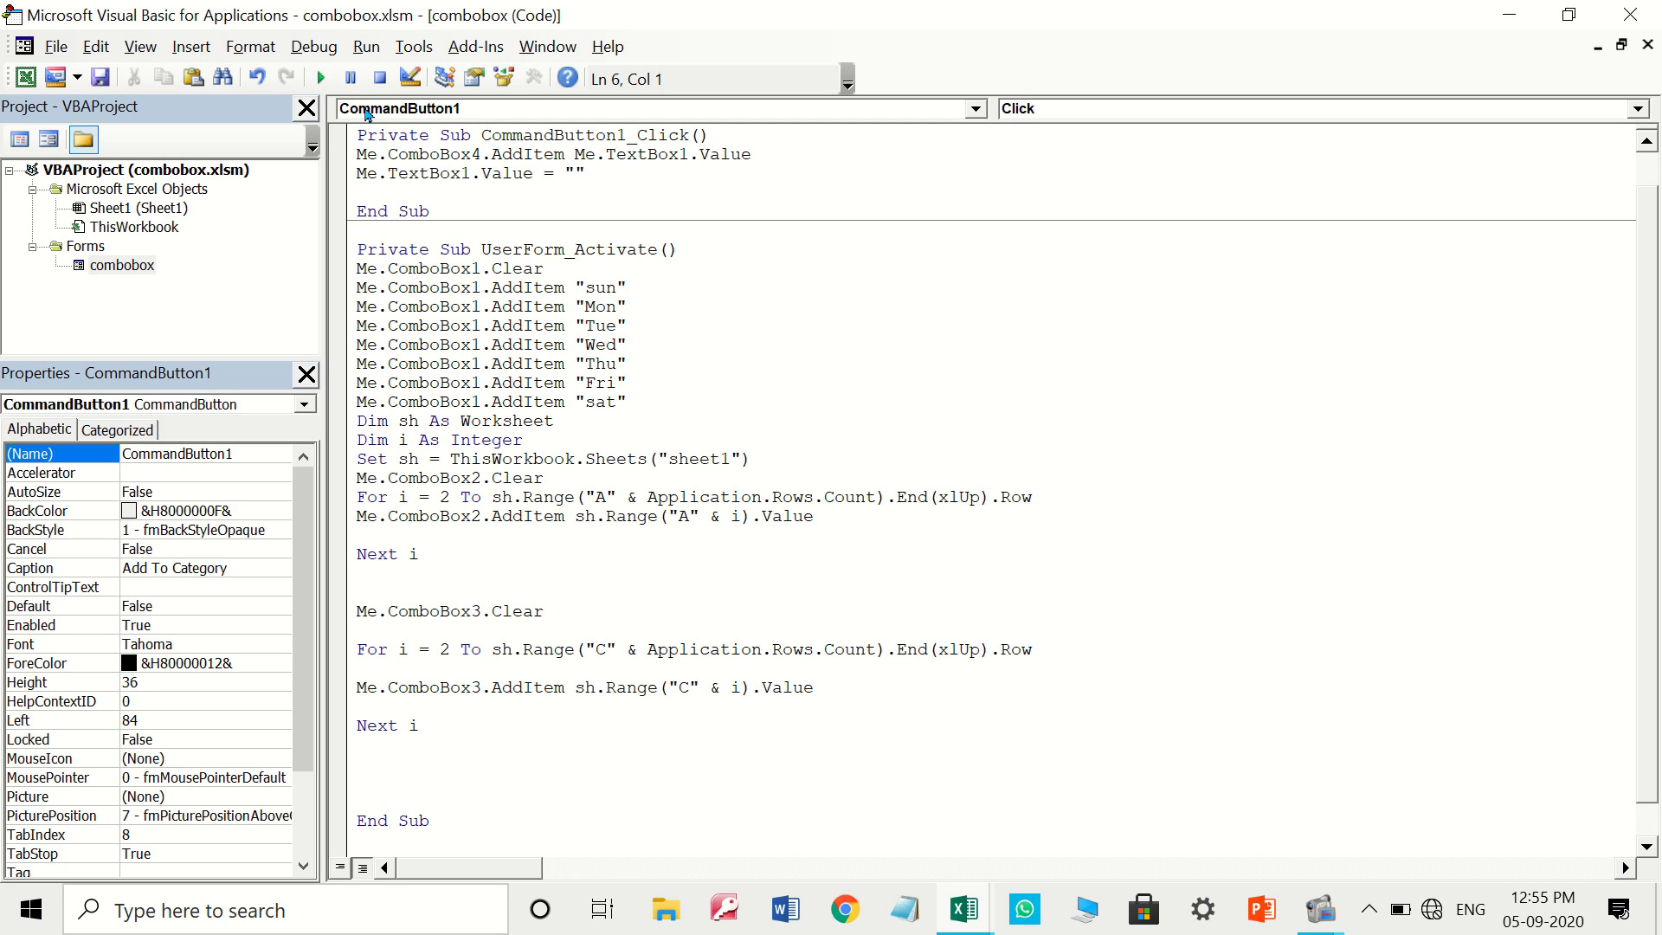
pyautogui.write('ms')
pyautogui.write('gbox')
pyautogui.write('"ca')
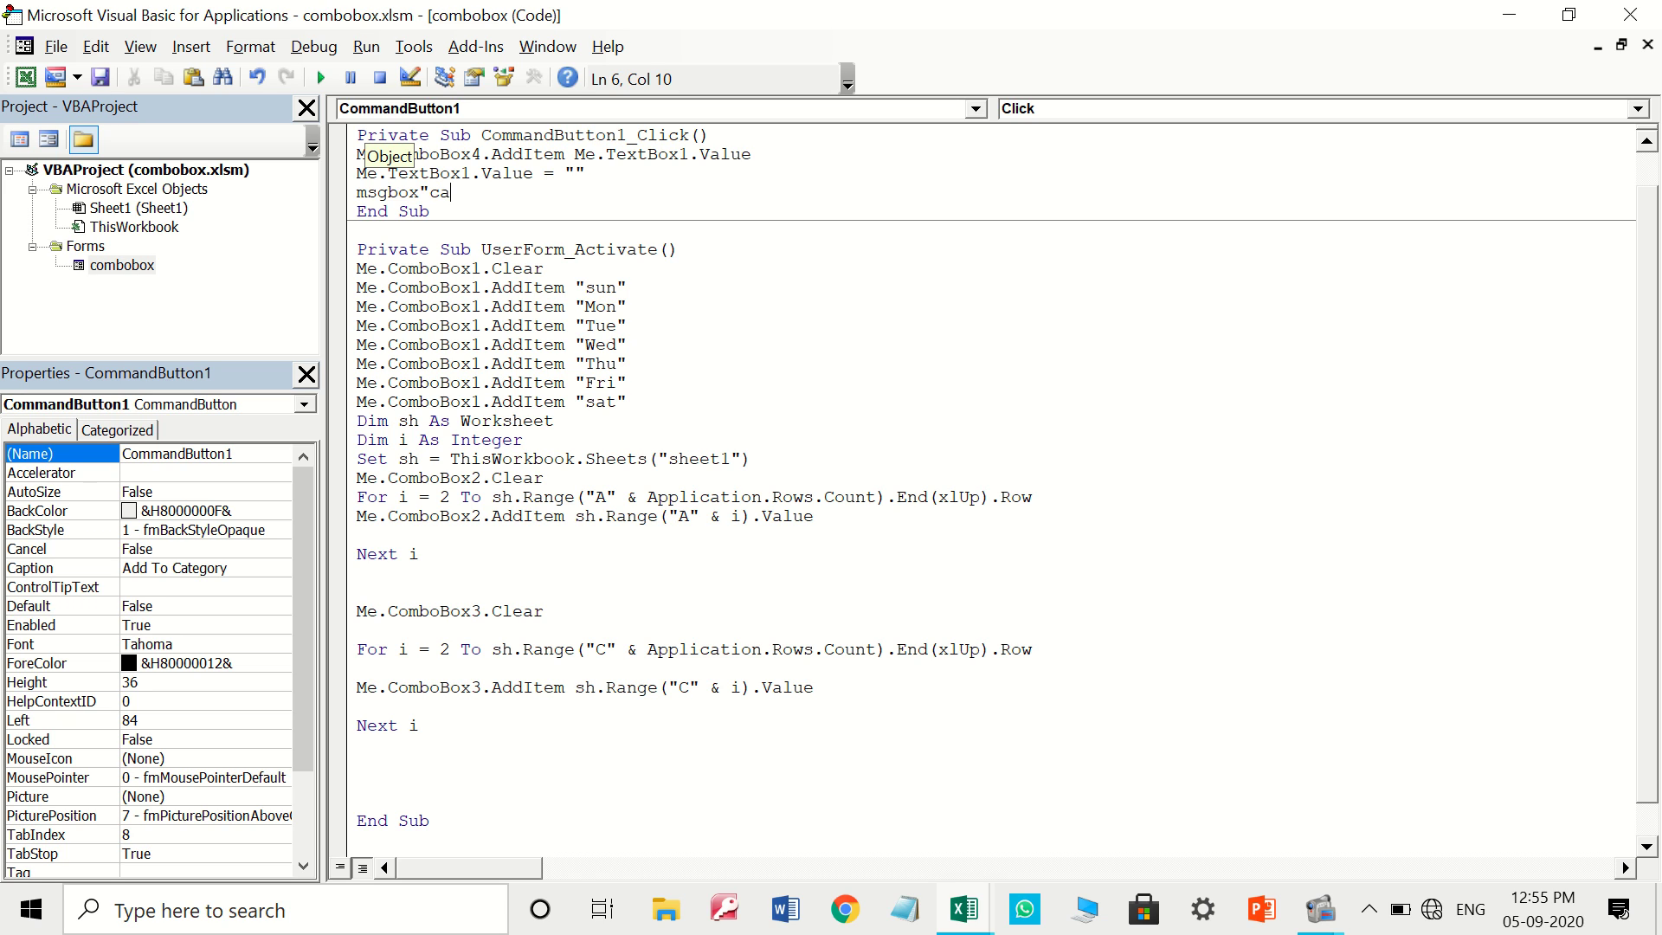
pyautogui.write('t')
pyautogui.write('egory ad')
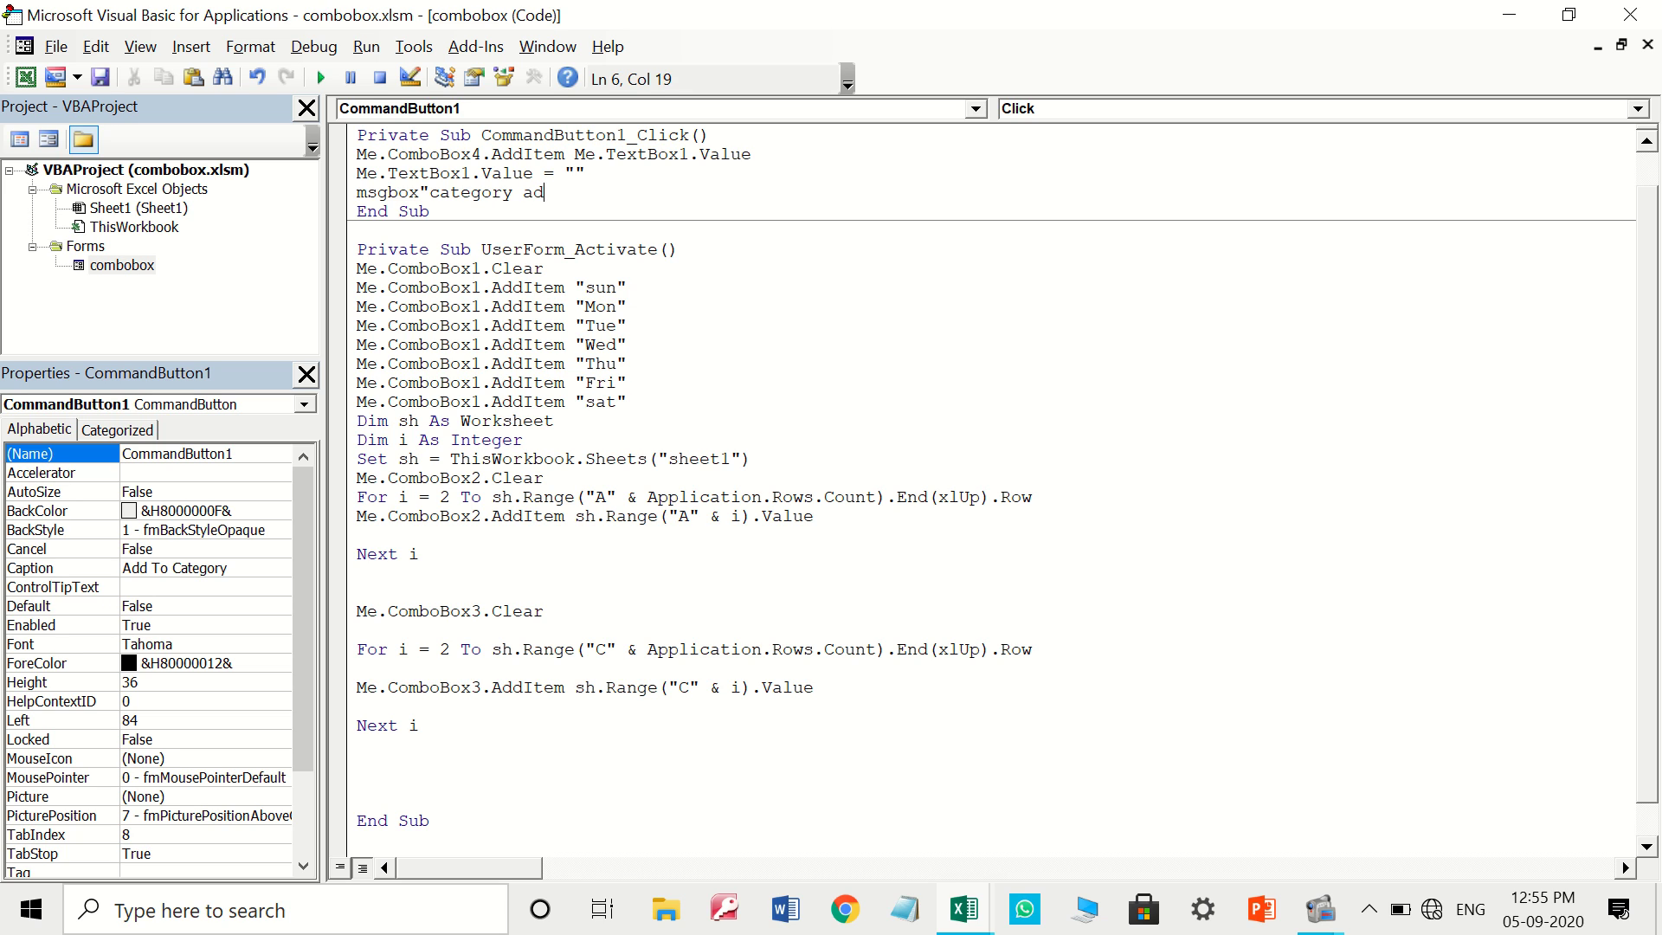
pyautogui.write('ded to C')
pyautogui.write('om')
pyautogui.write('bobox!!"')
# Run the form and choose Wed, Jan and 2017 in the day, month and year lists
pyautogui.click(320, 78)
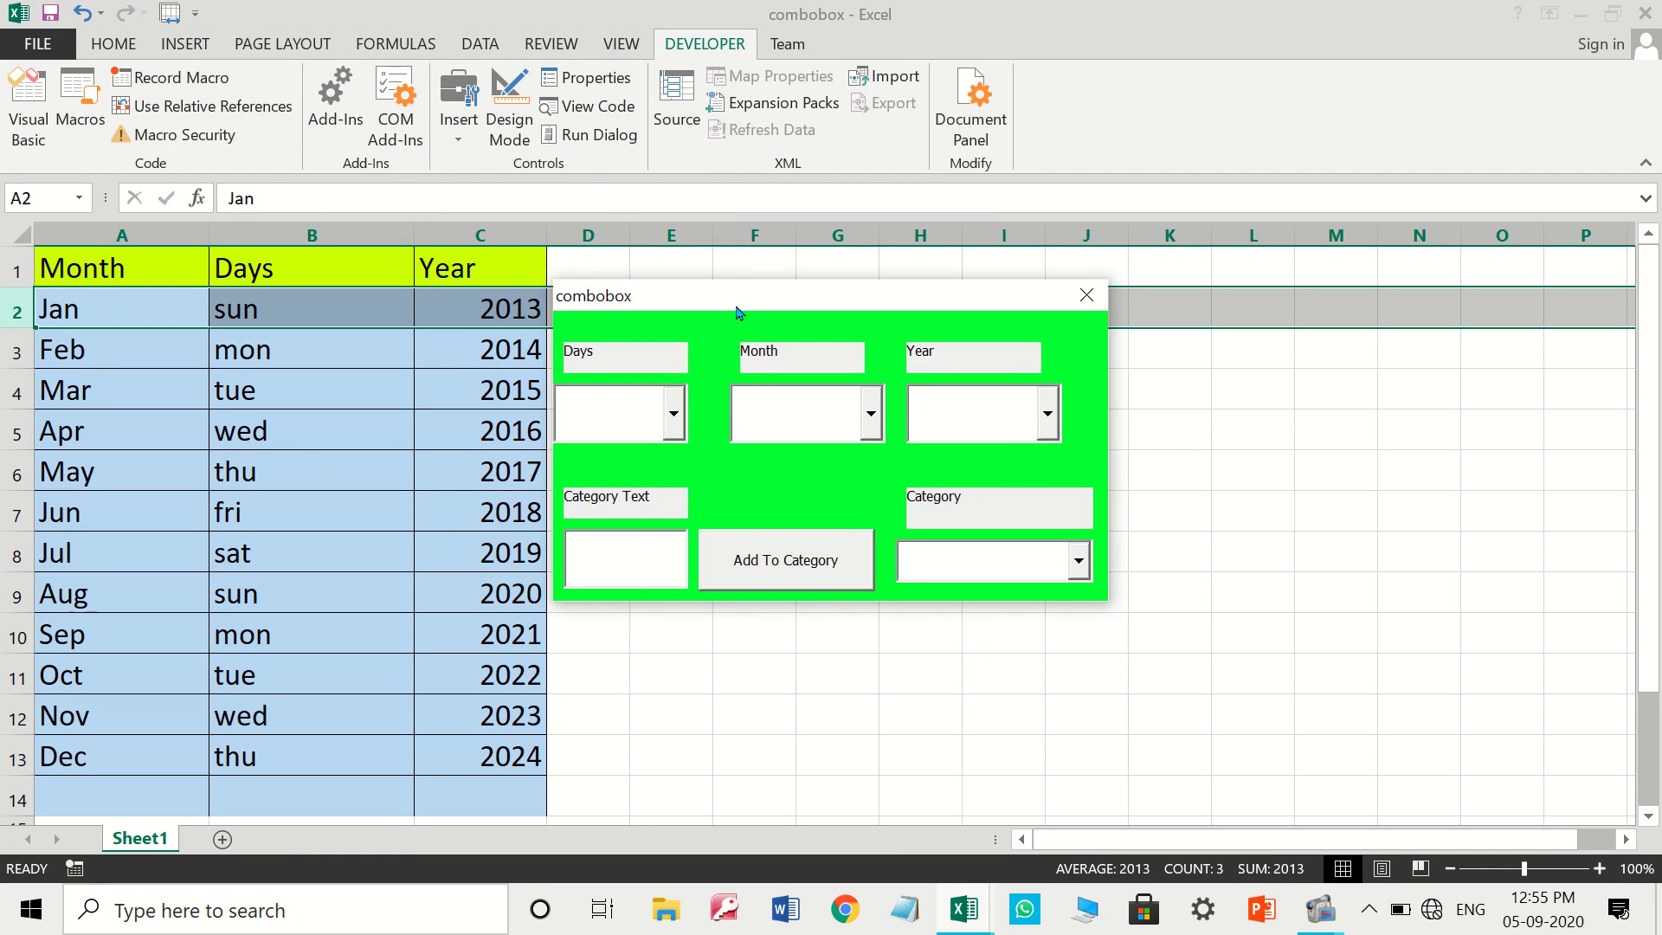
pyautogui.moveTo(705, 294); pyautogui.dragTo(549, 149)
pyautogui.click(518, 269)
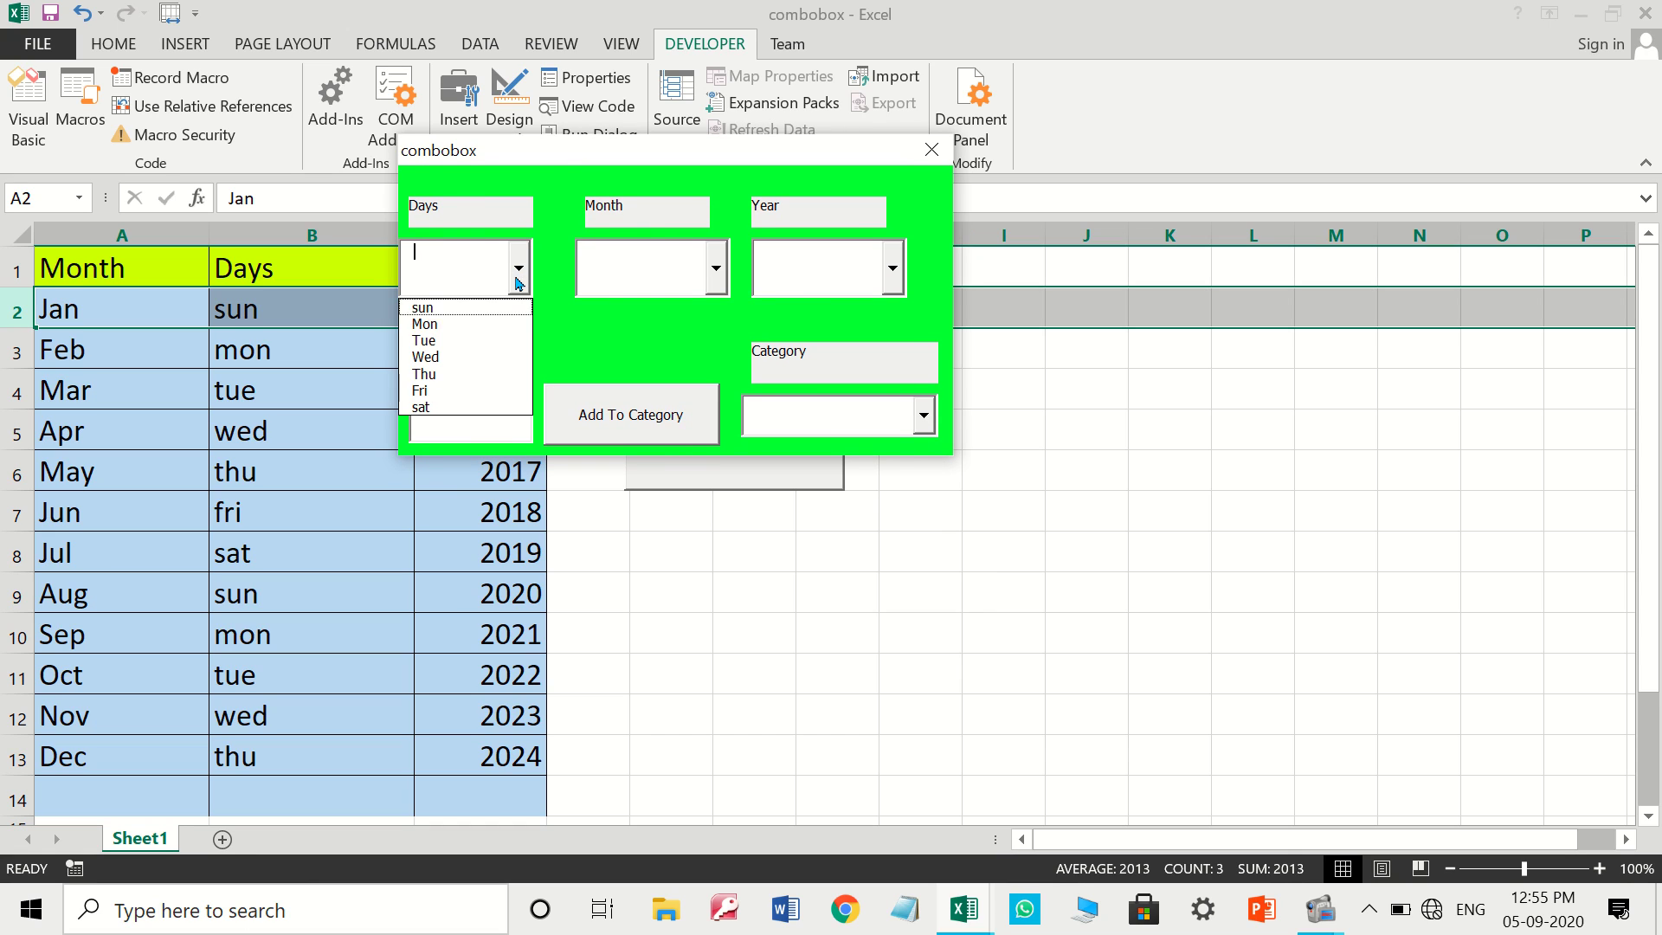
pyautogui.click(454, 357)
pyautogui.click(663, 258)
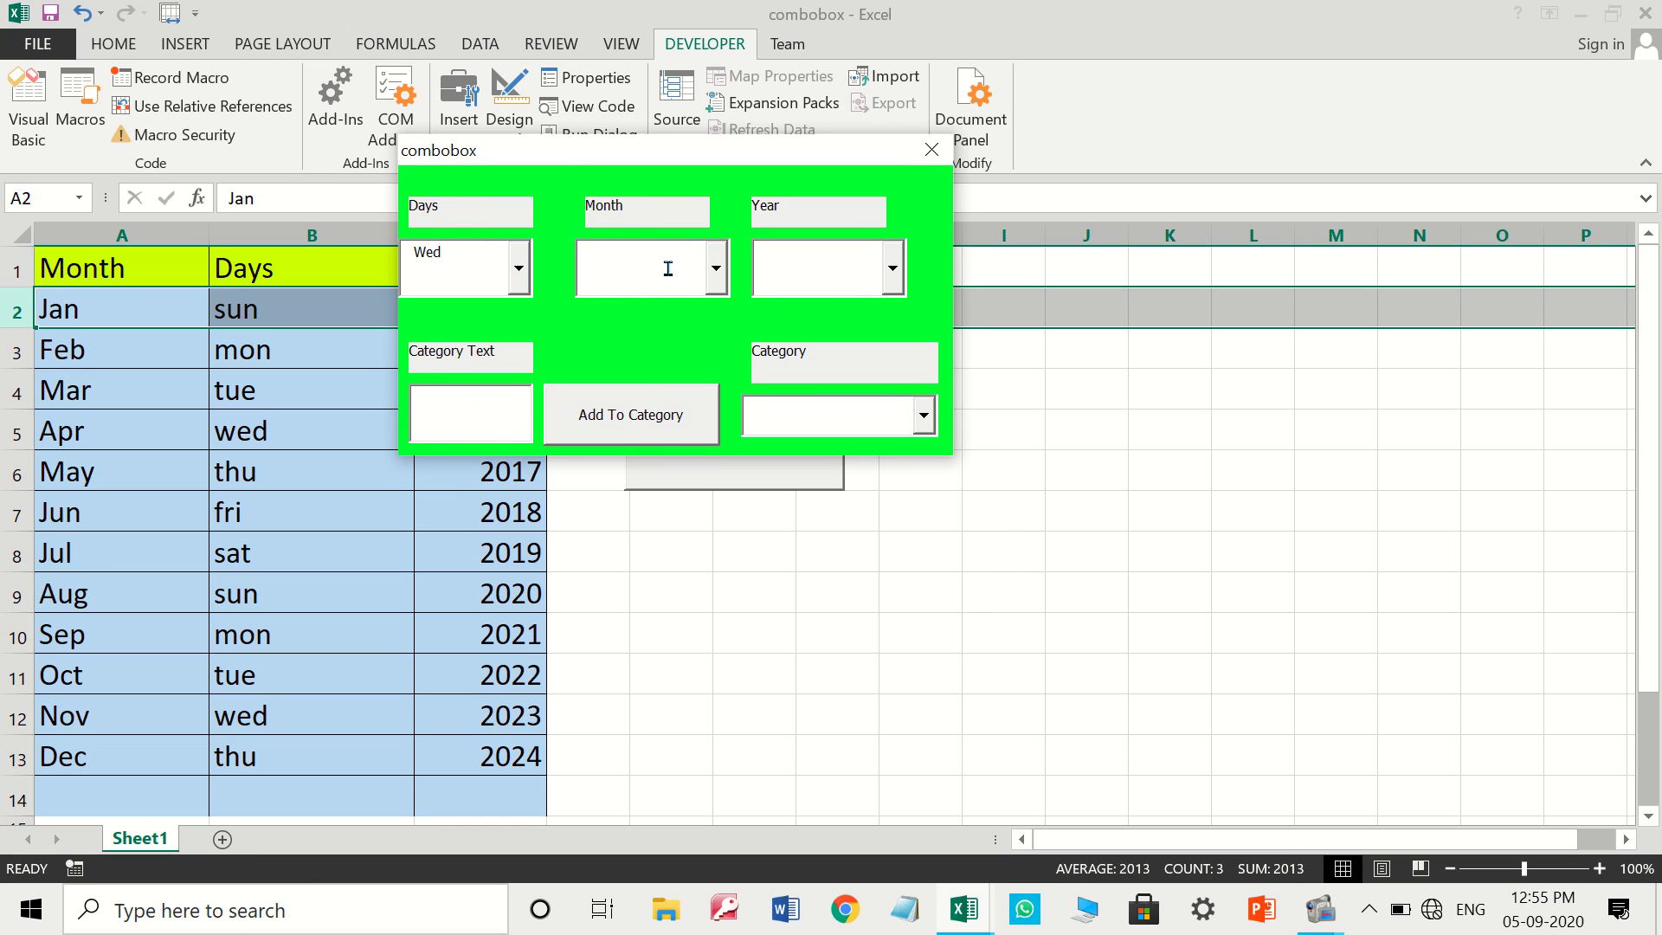
pyautogui.write('Jan')
pyautogui.click(719, 285)
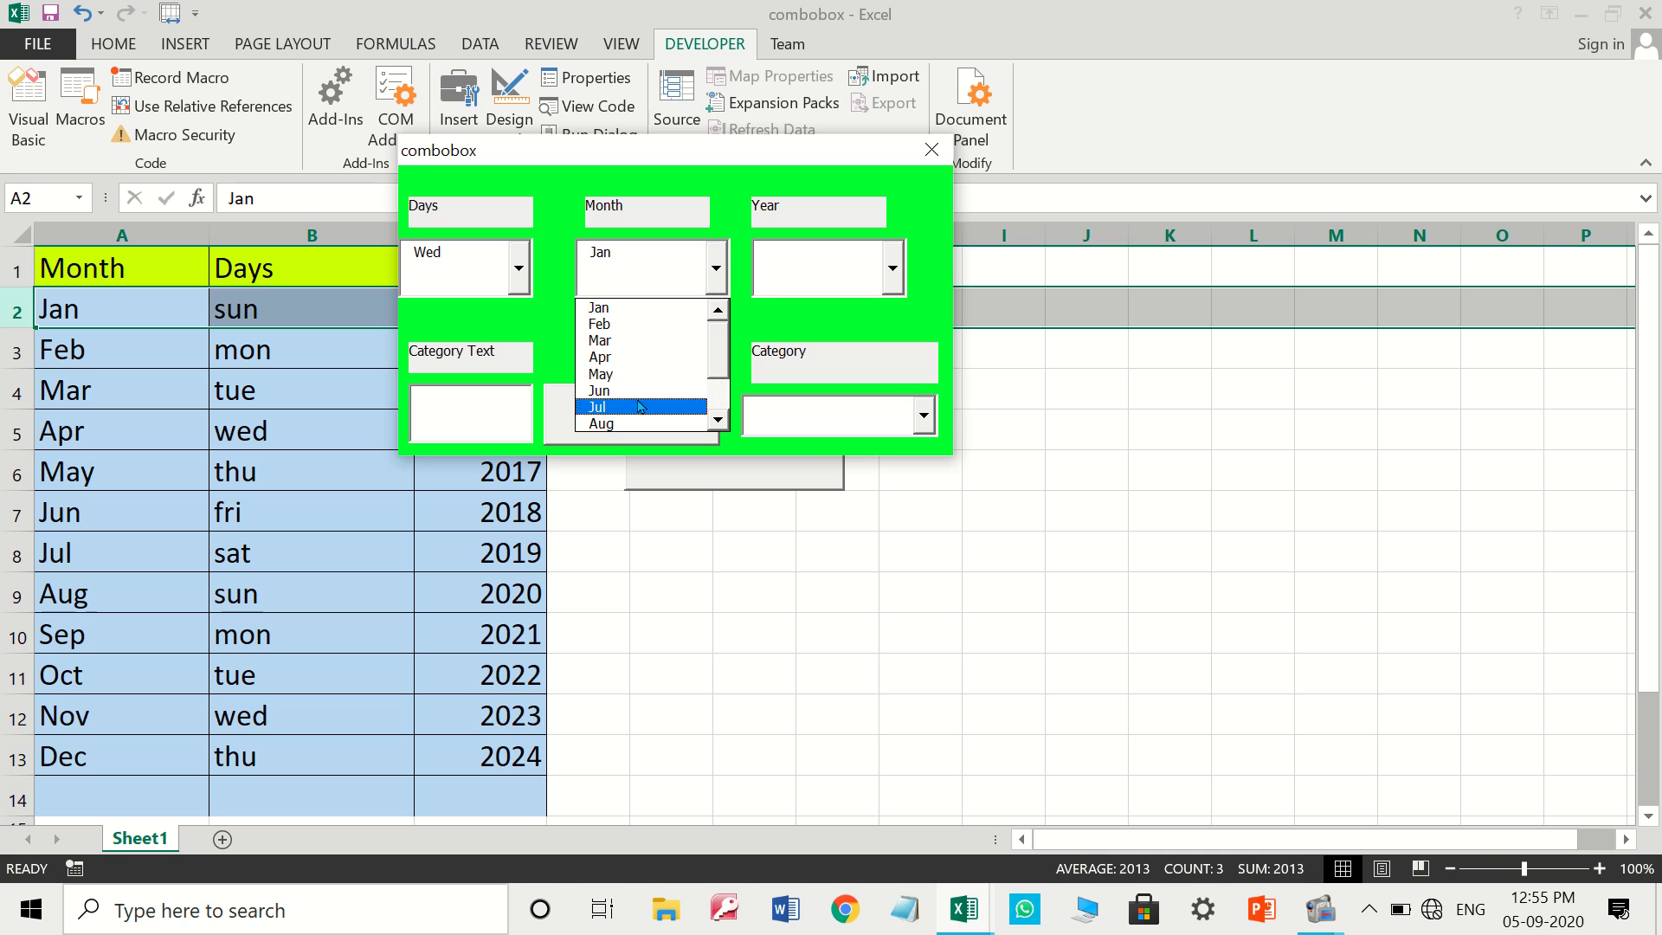
pyautogui.click(892, 268)
pyautogui.click(805, 382)
# Add a company name via Add To Category, confirm the message, and check the Category list
pyautogui.click(474, 398)
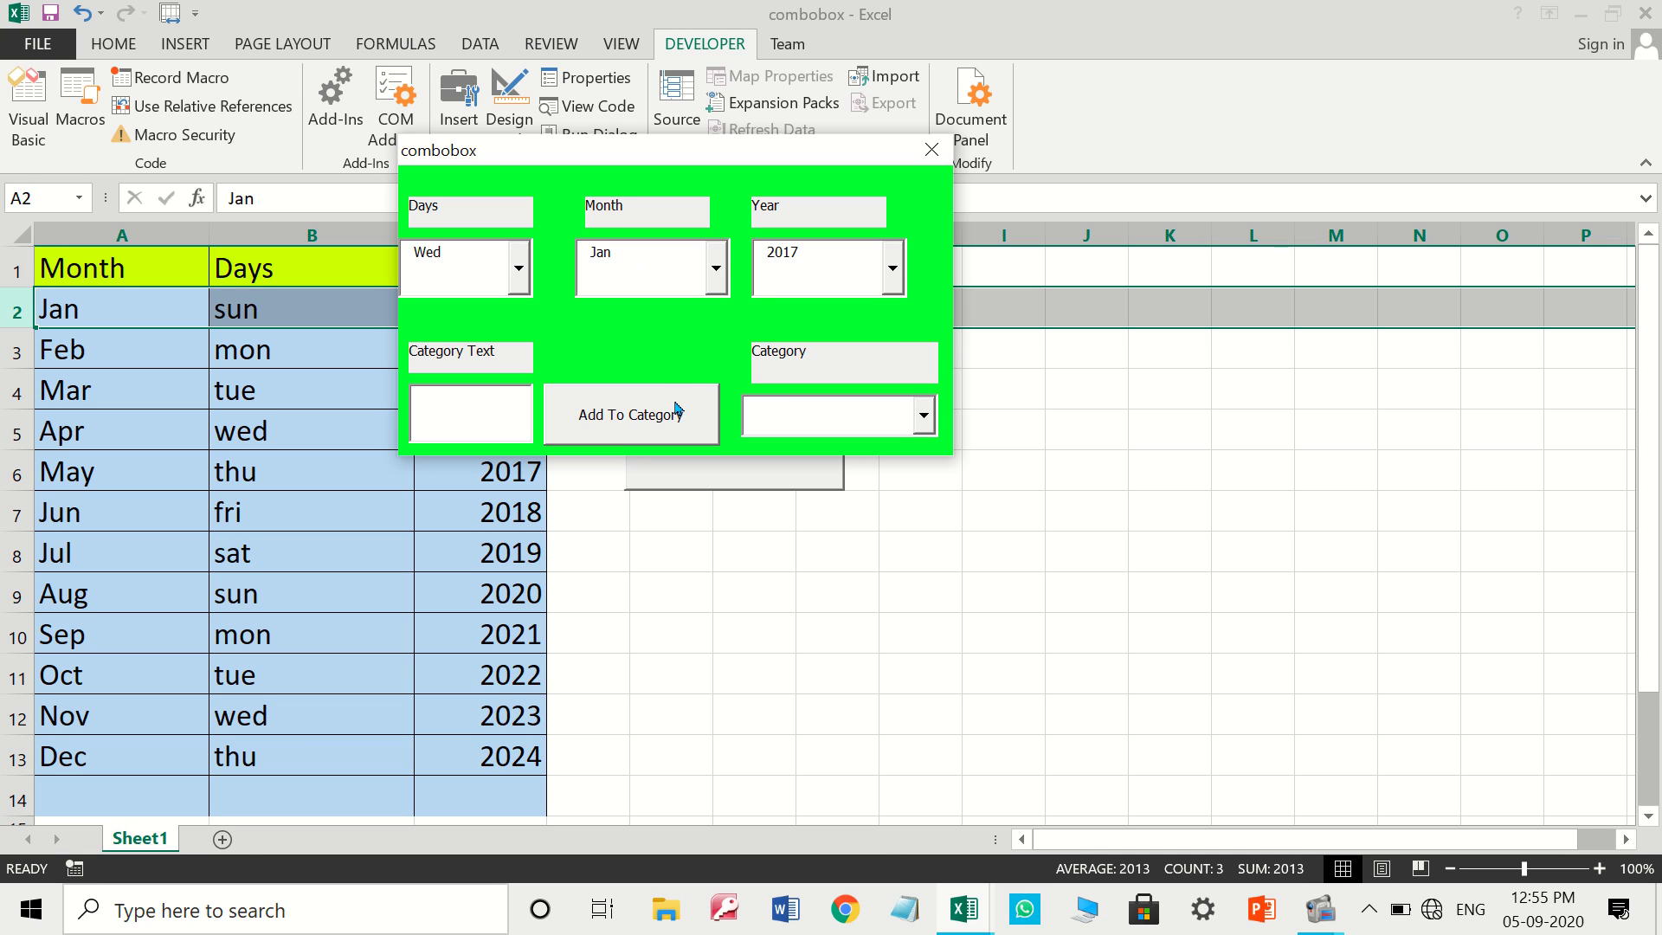
pyautogui.write('basava pvt ltd')
pyautogui.click(925, 419)
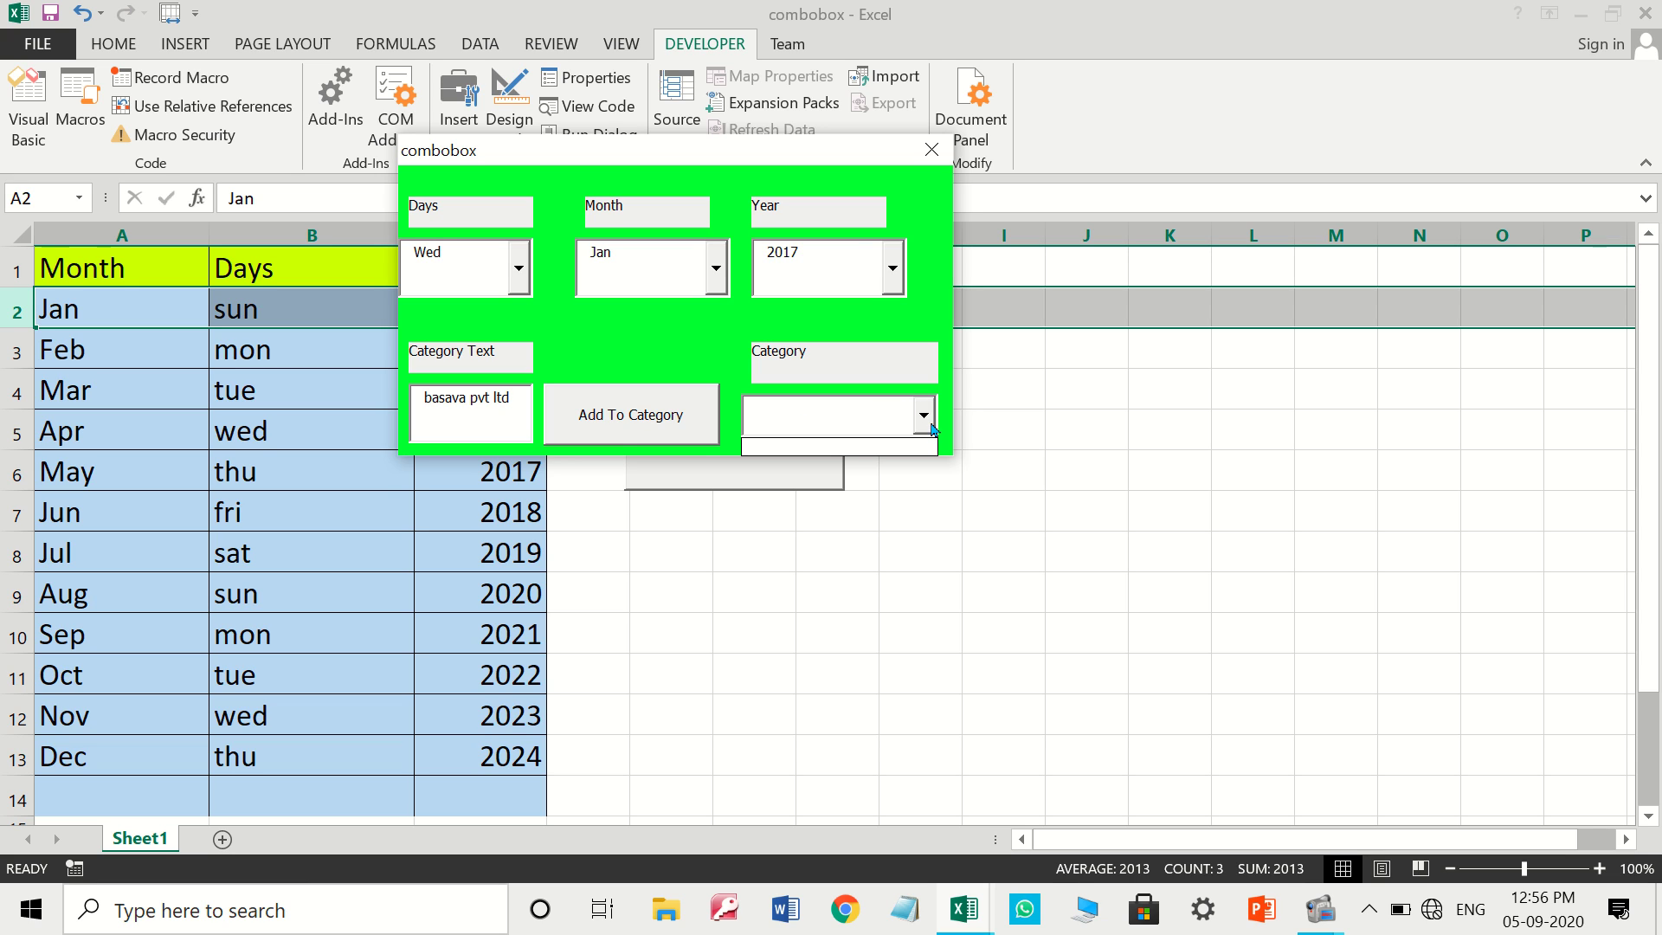
pyautogui.click(666, 416)
pyautogui.moveTo(814, 396); pyautogui.dragTo(563, 192)
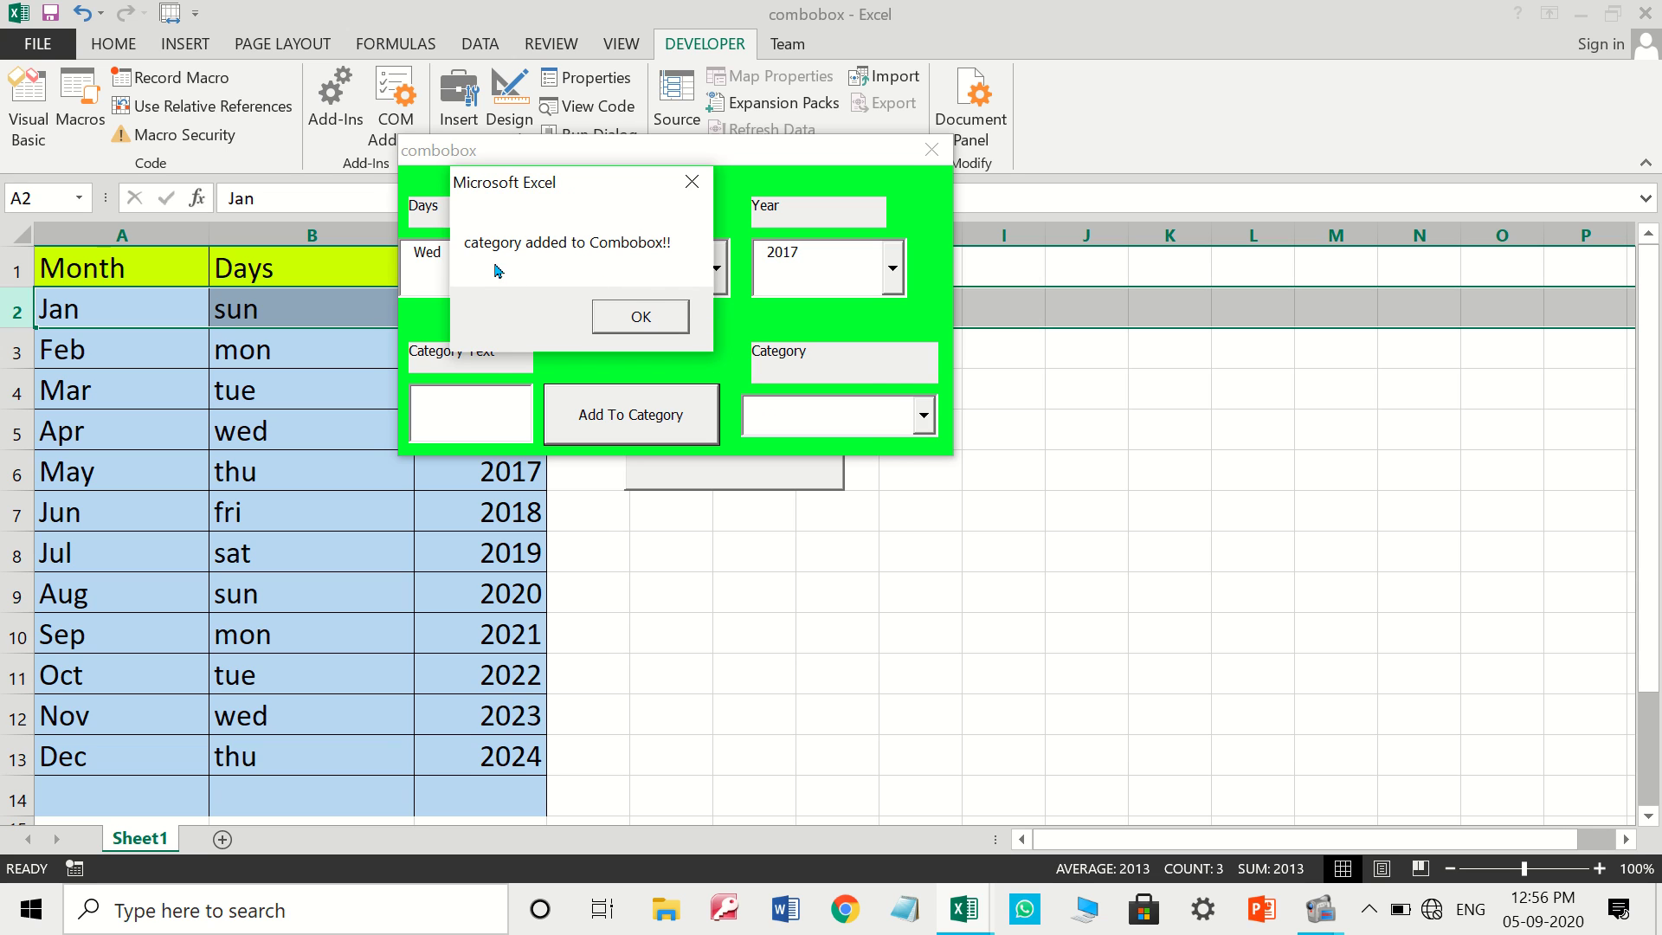
pyautogui.click(651, 313)
pyautogui.click(924, 415)
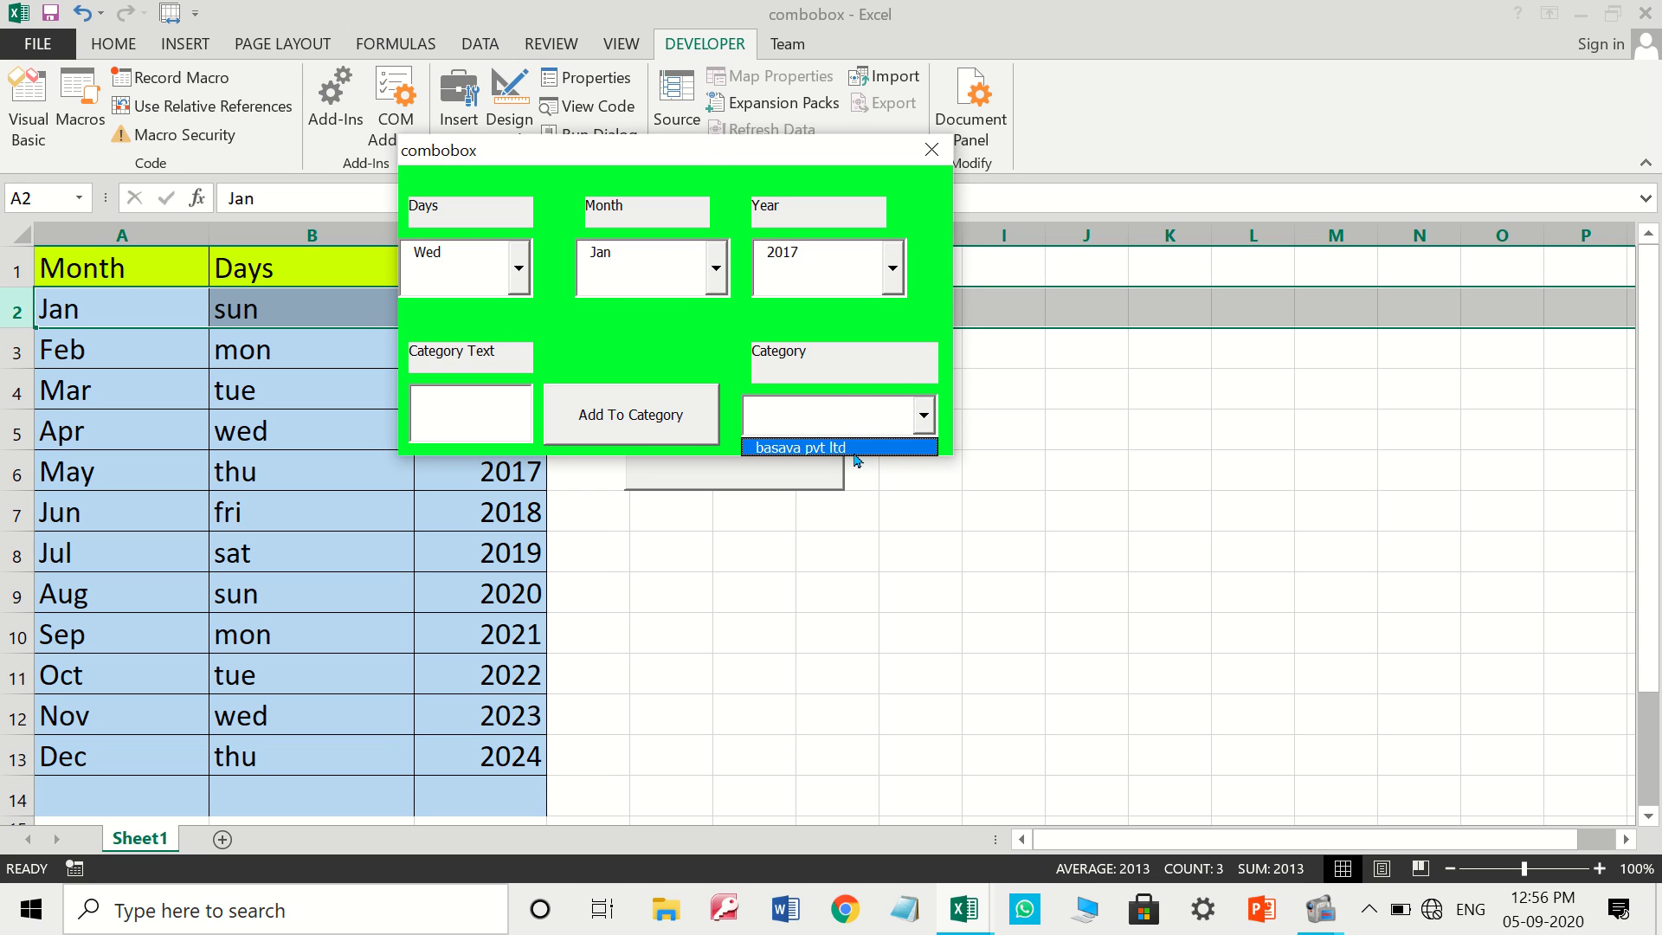
pyautogui.click(482, 394)
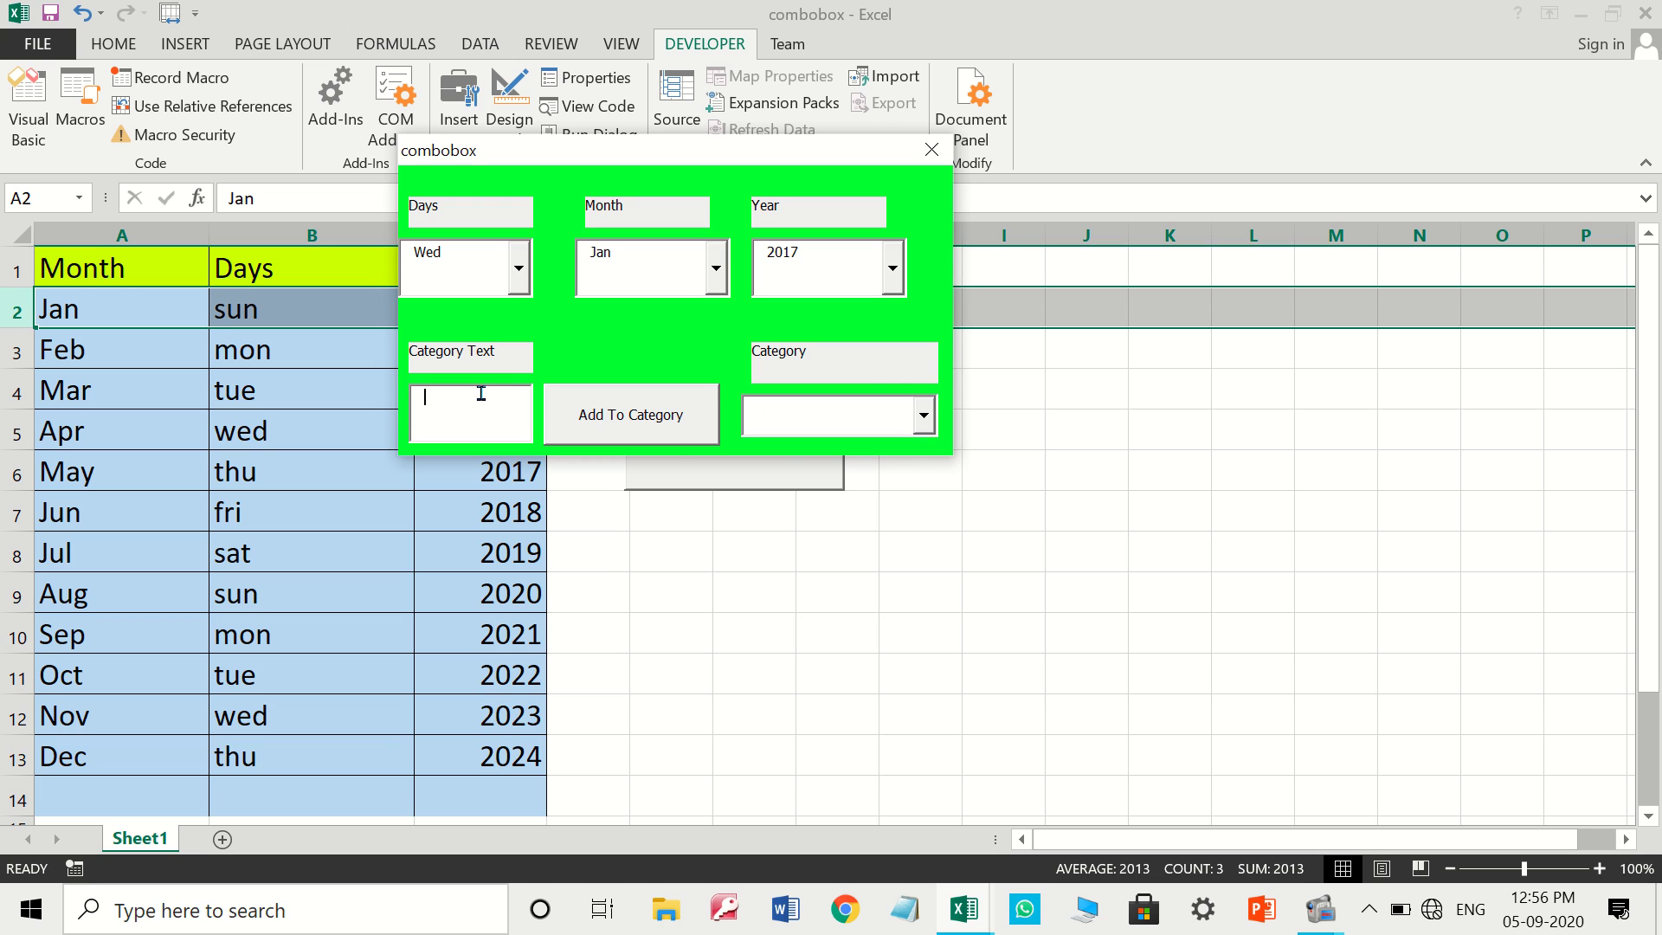
pyautogui.click(925, 431)
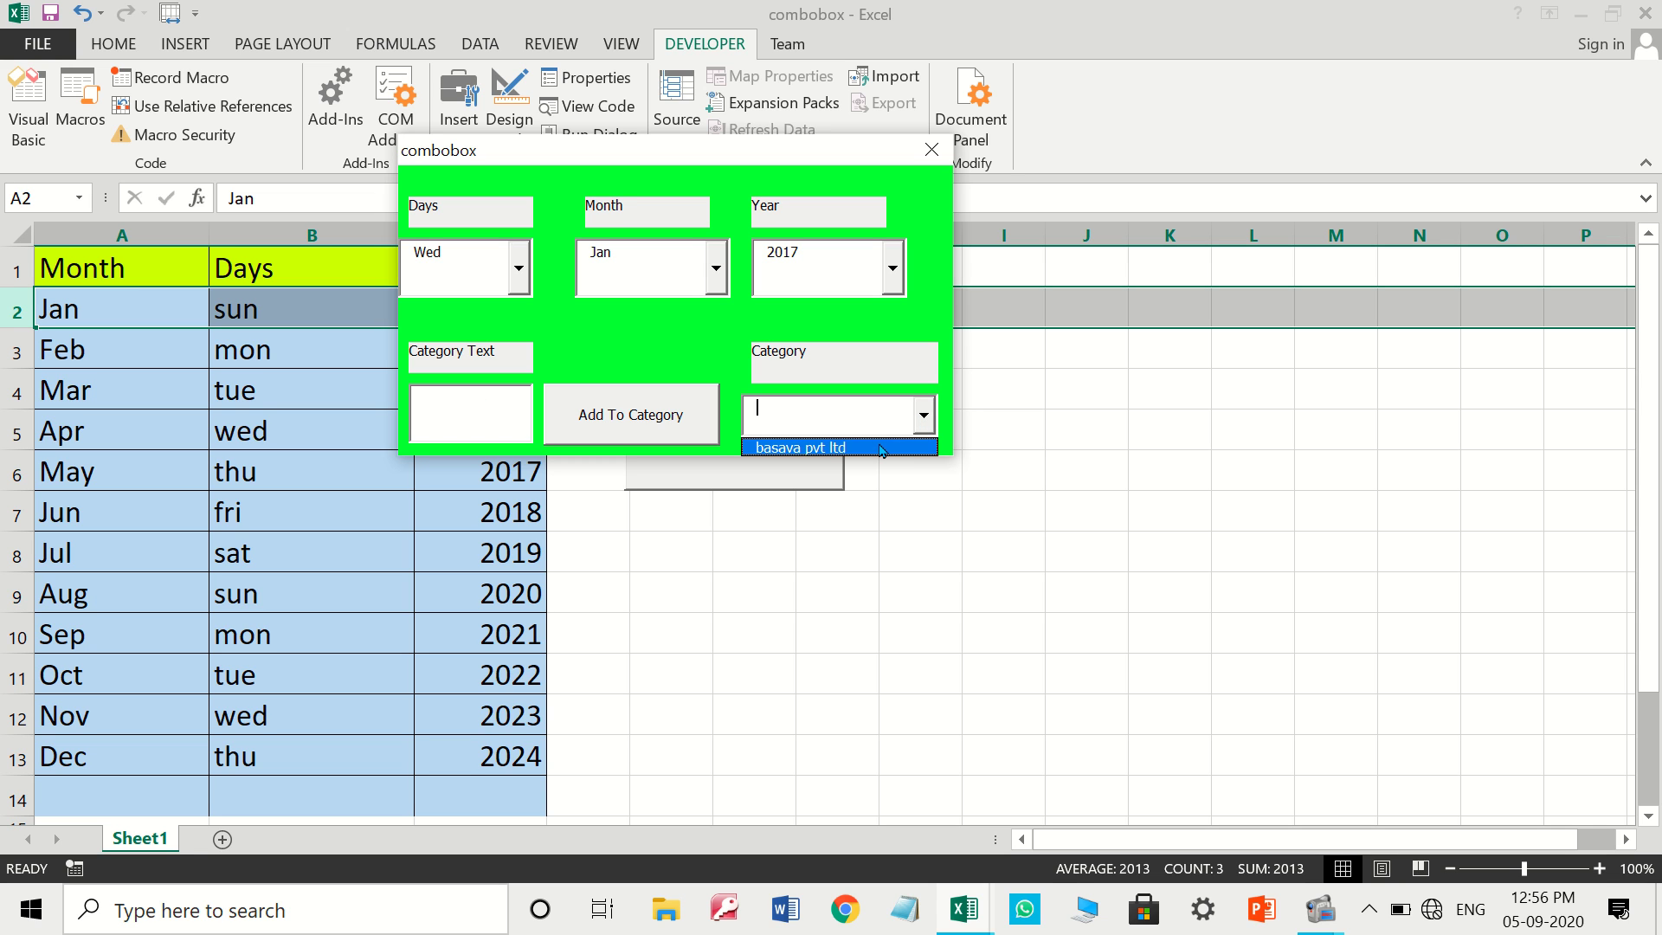
# Close the form, inspect ComboBox4 and TextBox1 in CommandButton1_Click, then rerun the form
pyautogui.click(931, 150)
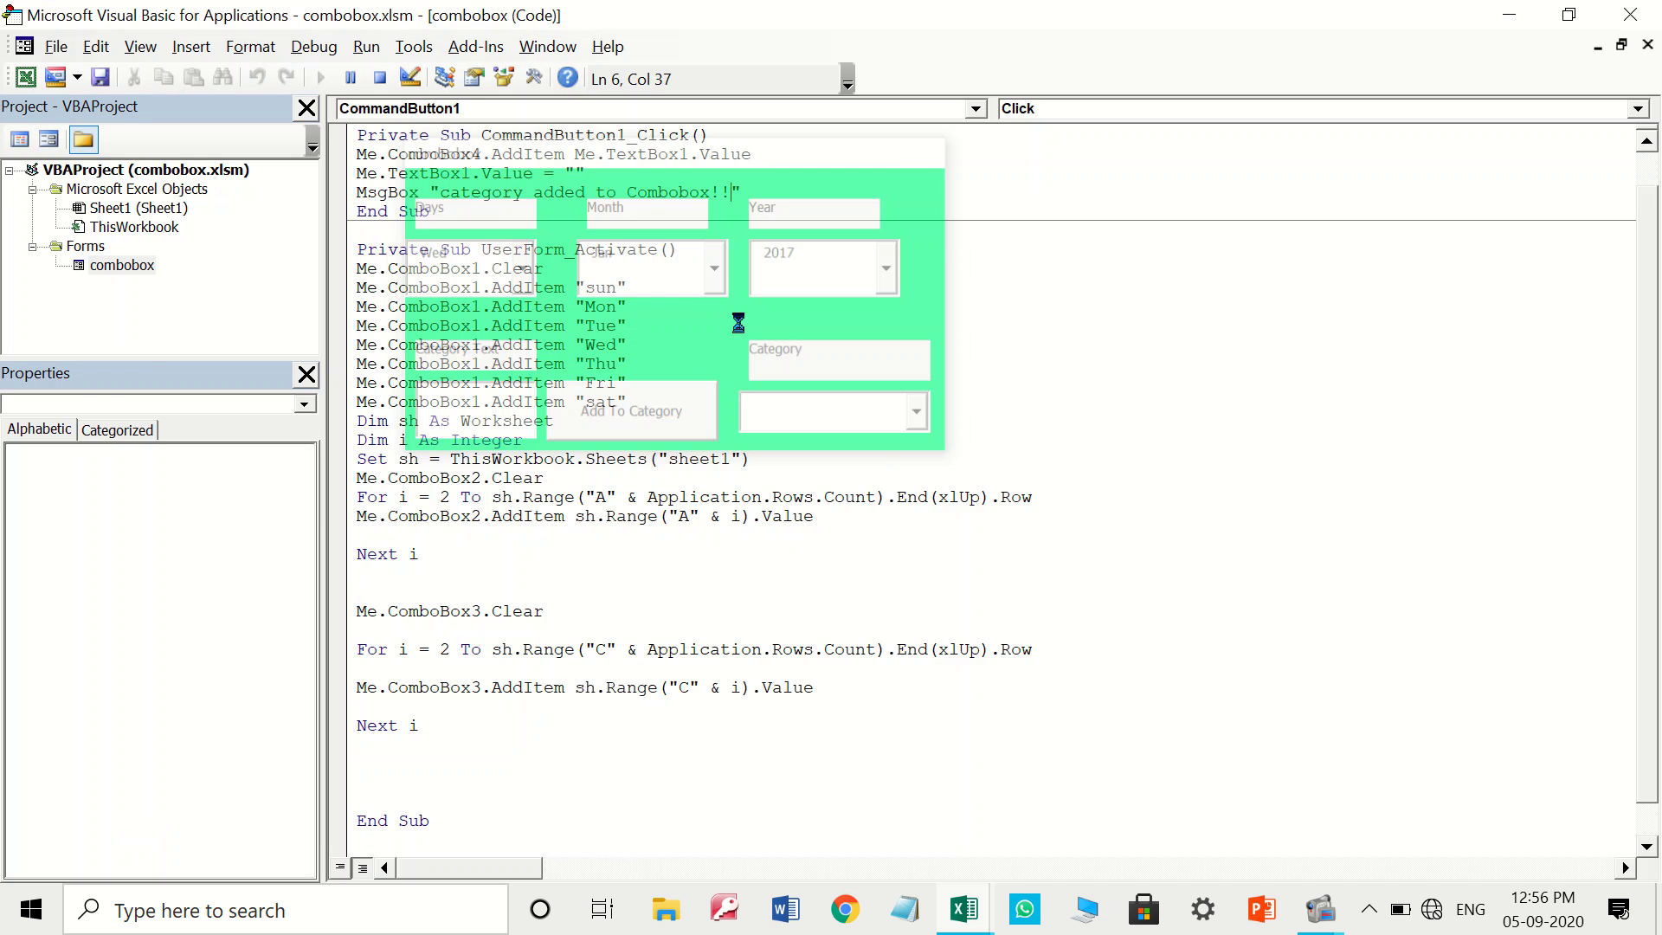
pyautogui.click(412, 379)
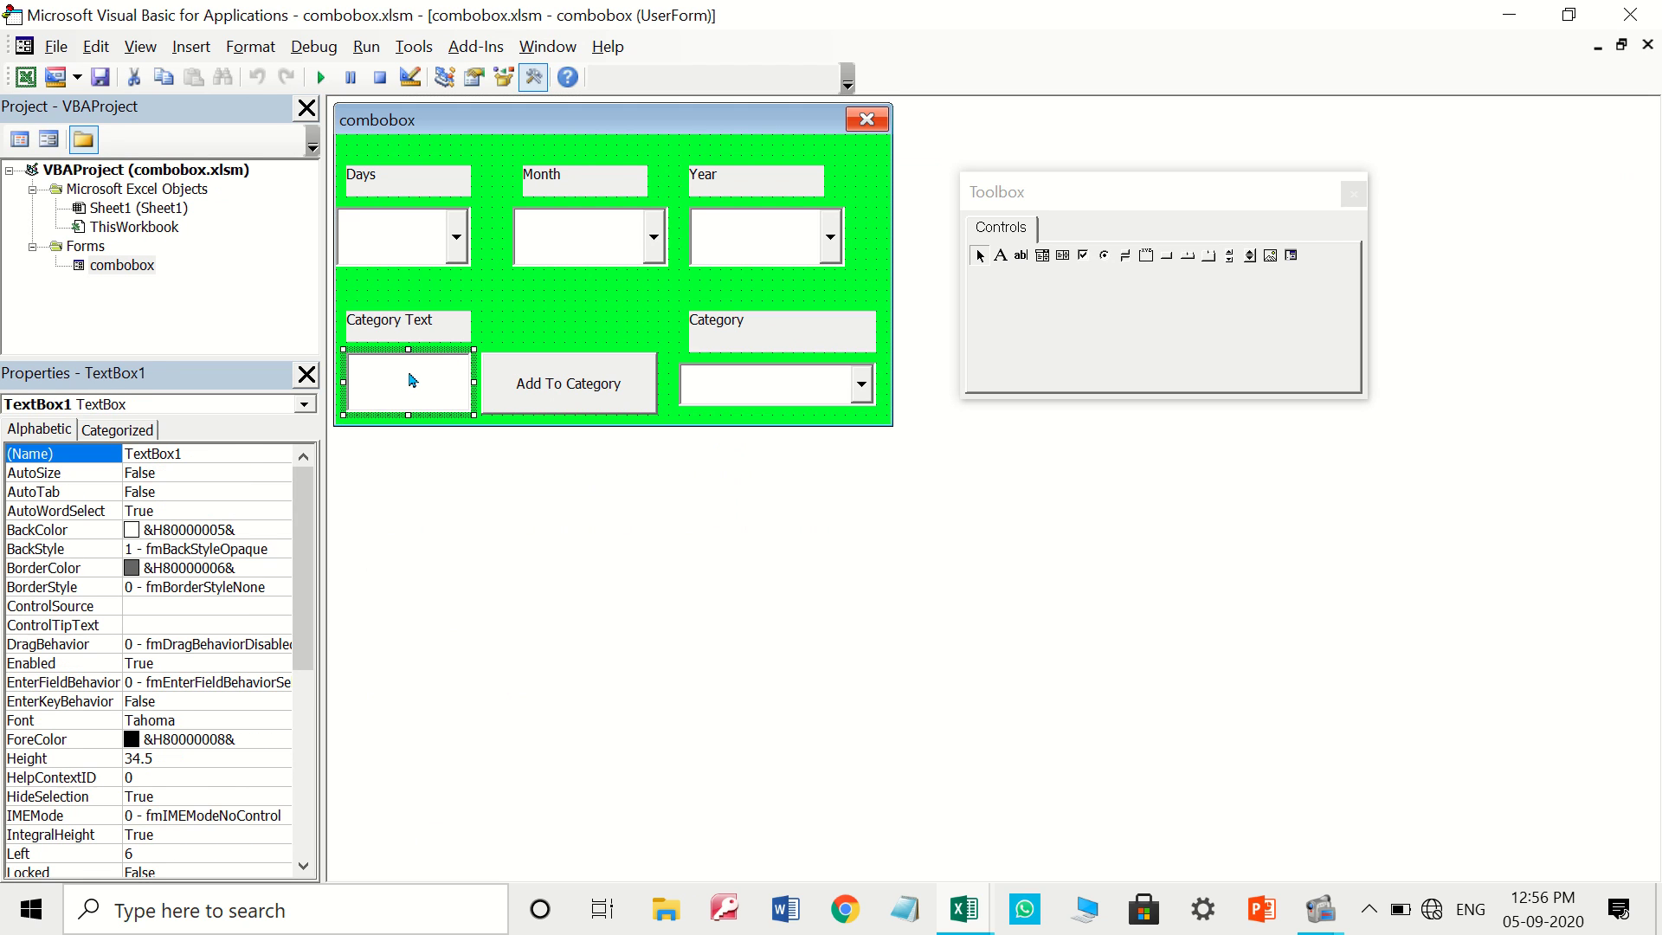
pyautogui.doubleClick(574, 389)
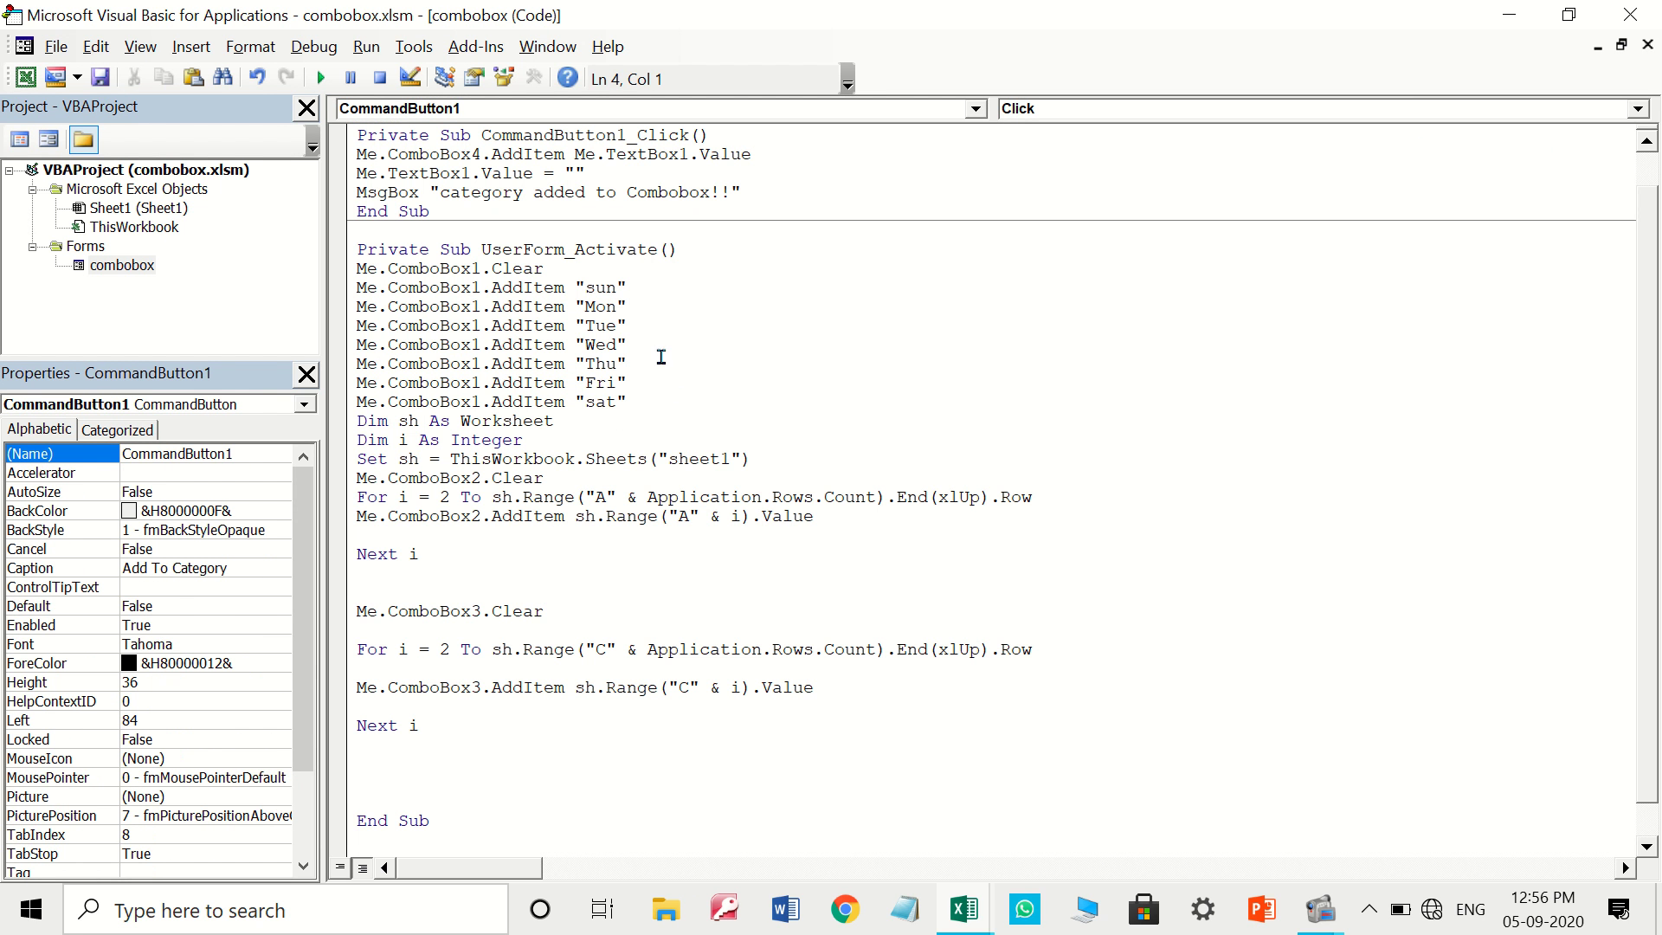
pyautogui.doubleClick(468, 154)
pyautogui.click(662, 151)
pyautogui.doubleClick(650, 153)
pyautogui.doubleClick(449, 151)
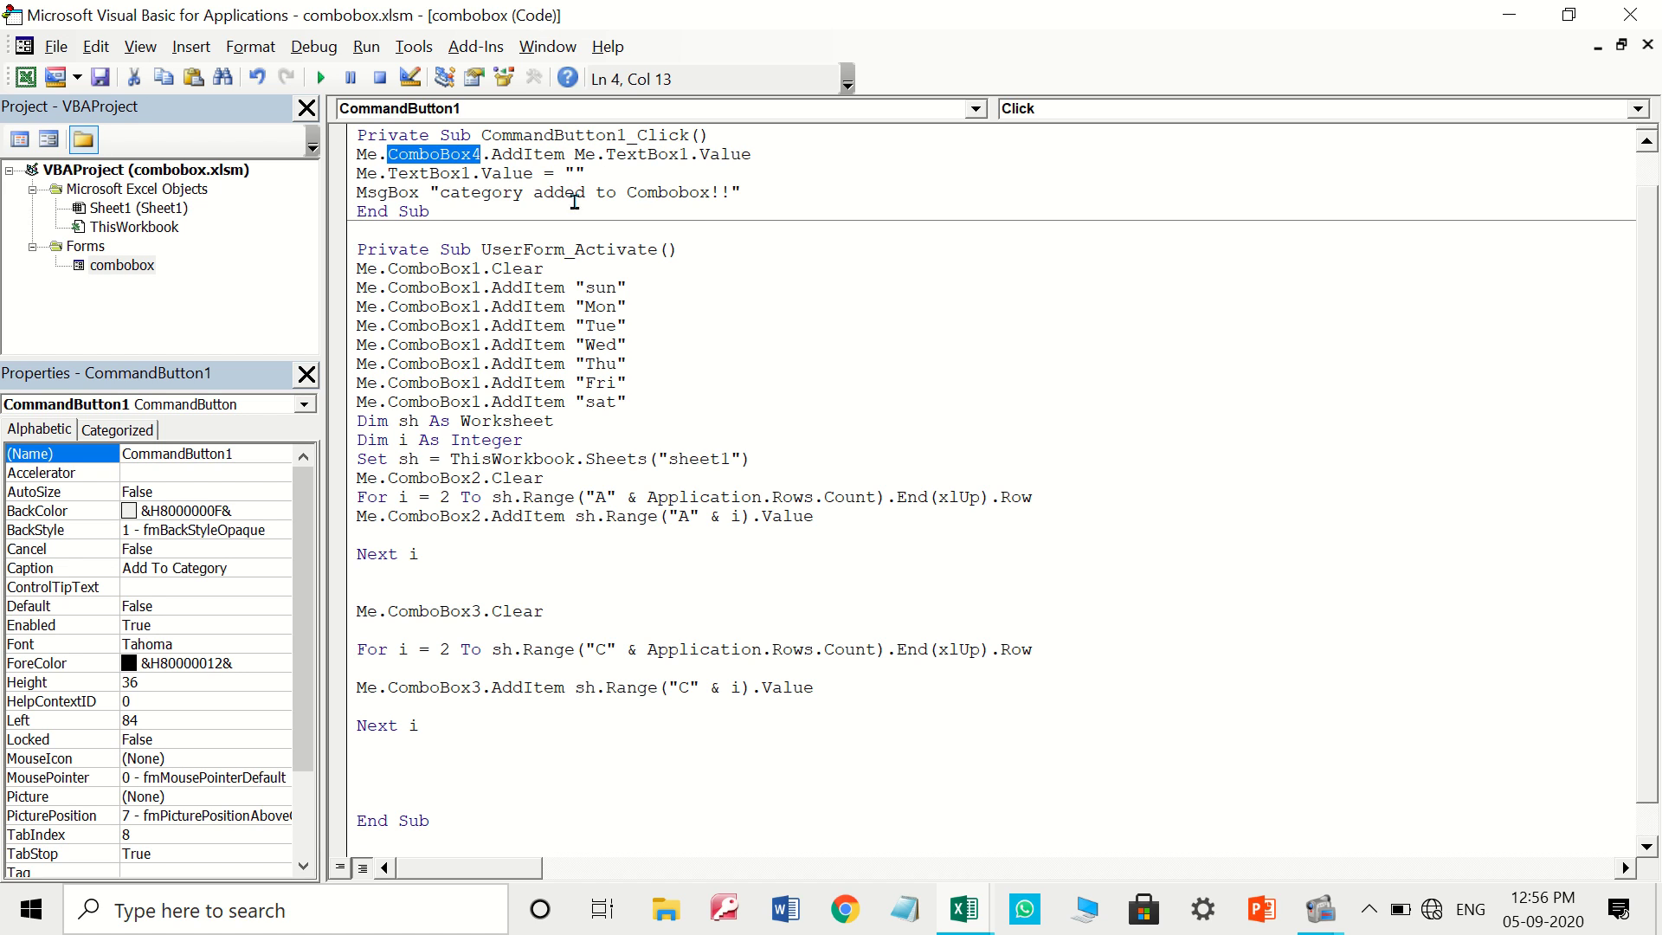
pyautogui.click(320, 78)
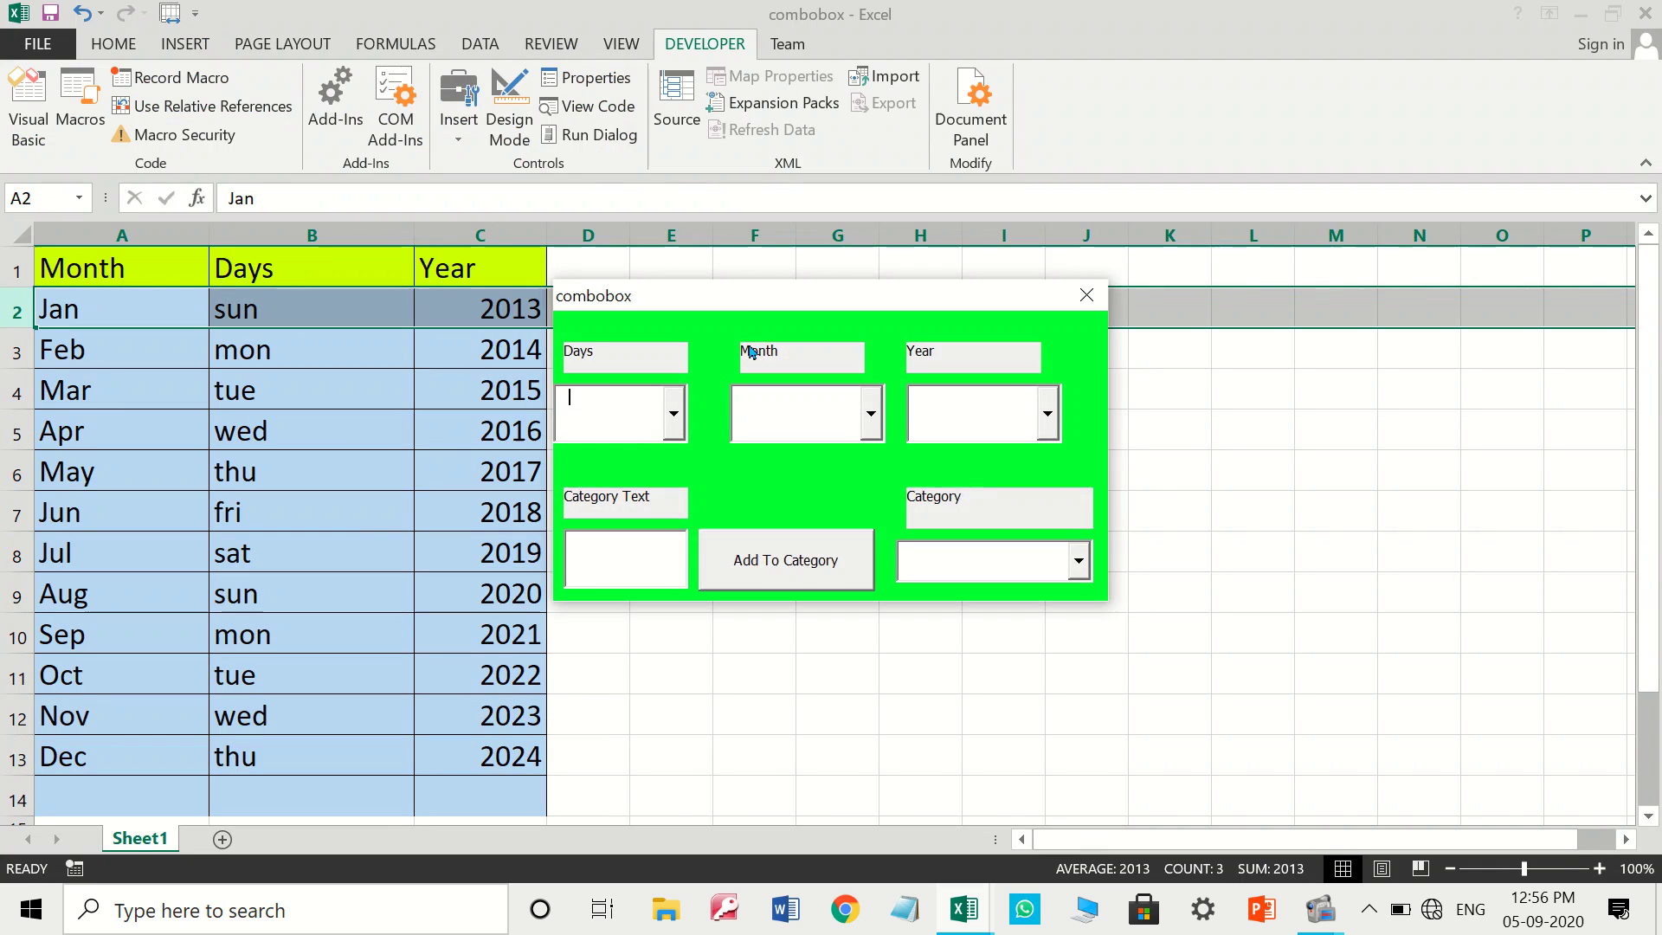
# Choose Wed, Jun and 2021 in the day, month and year lists
pyautogui.moveTo(751, 301); pyautogui.dragTo(532, 133)
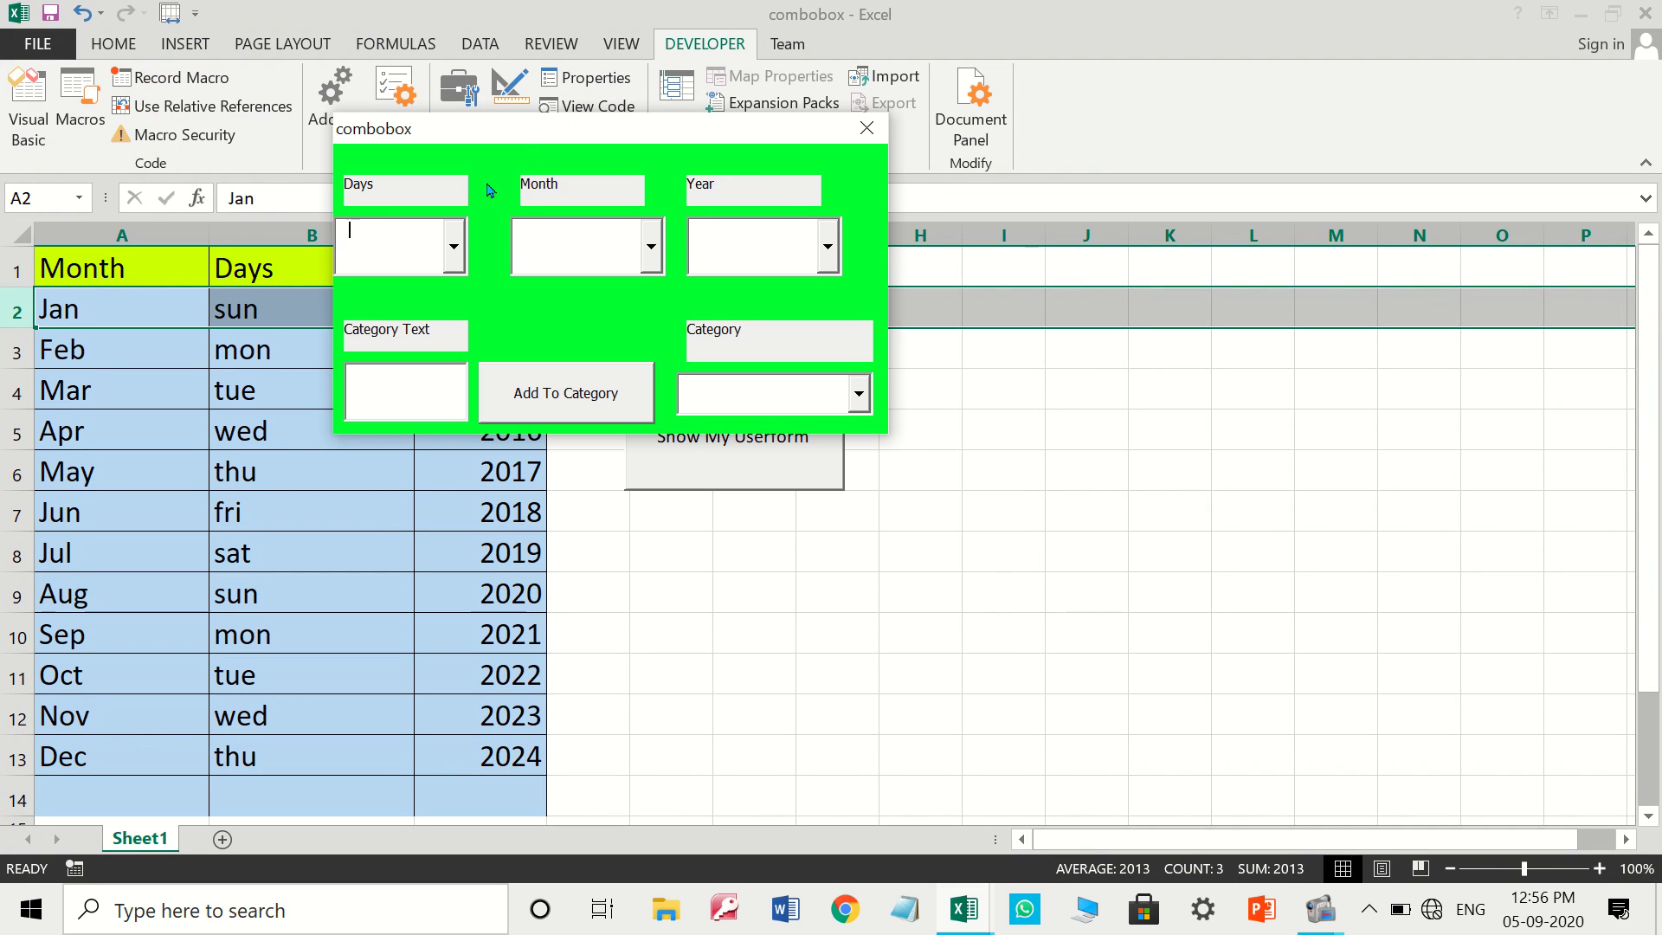
pyautogui.click(451, 240)
pyautogui.click(398, 337)
pyautogui.click(651, 247)
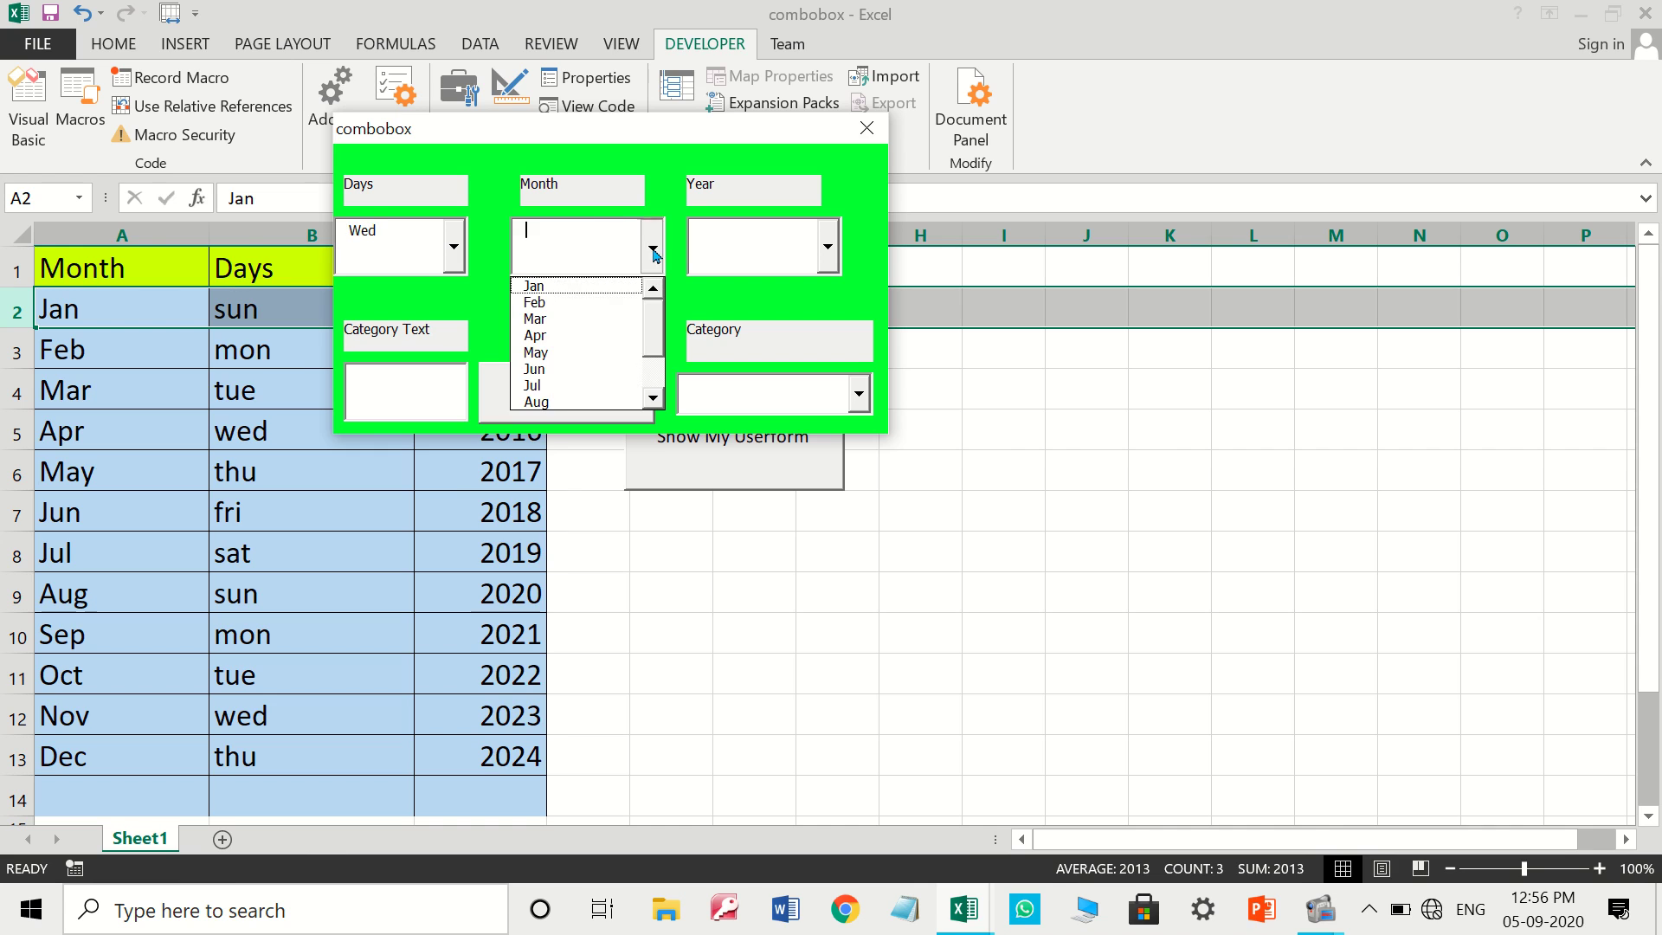
pyautogui.click(554, 368)
pyautogui.click(828, 247)
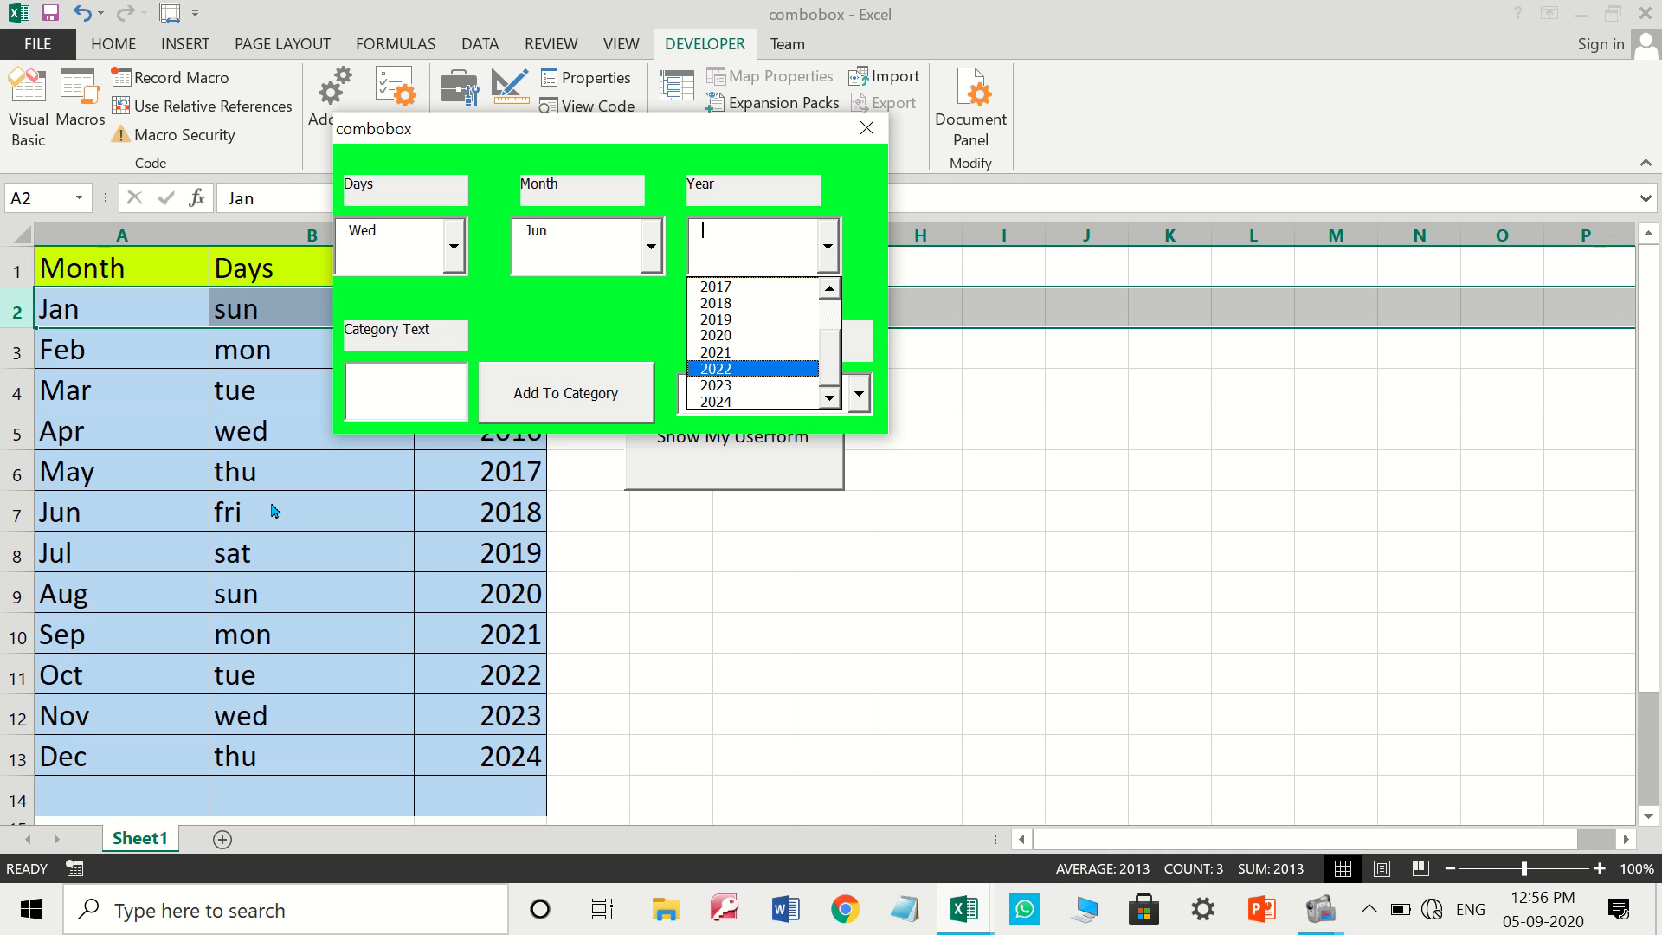
pyautogui.click(728, 361)
# Add 1234 to the Category list, dismiss the confirmation, and check the list
pyautogui.click(434, 388)
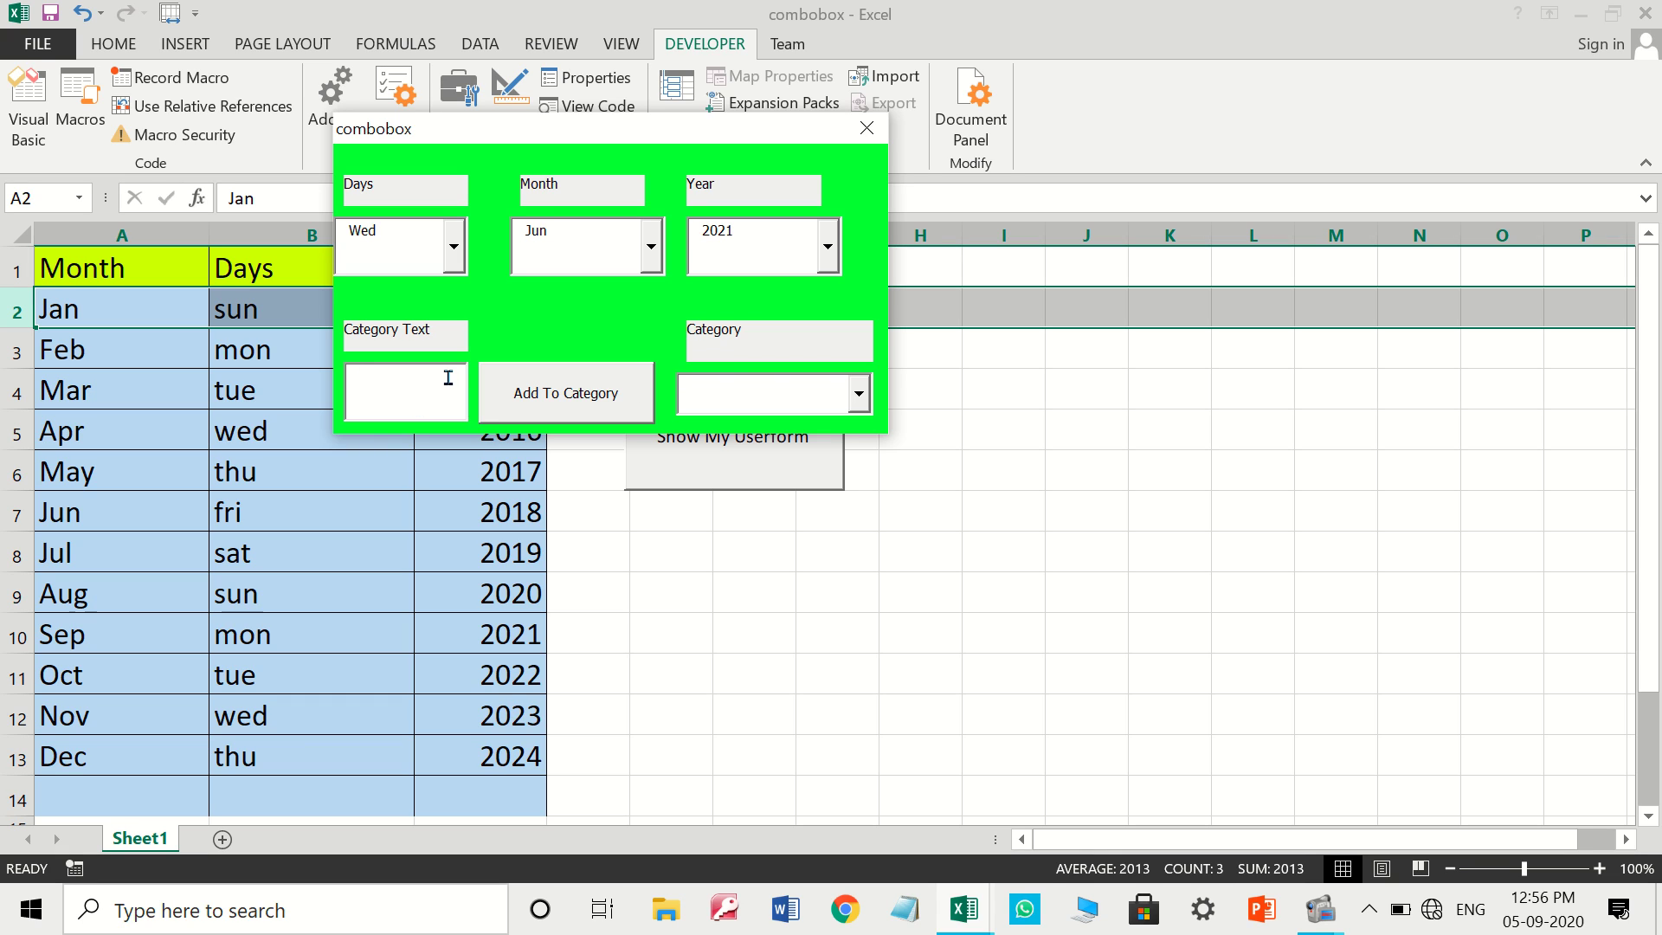
pyautogui.write('1234')
pyautogui.click(569, 395)
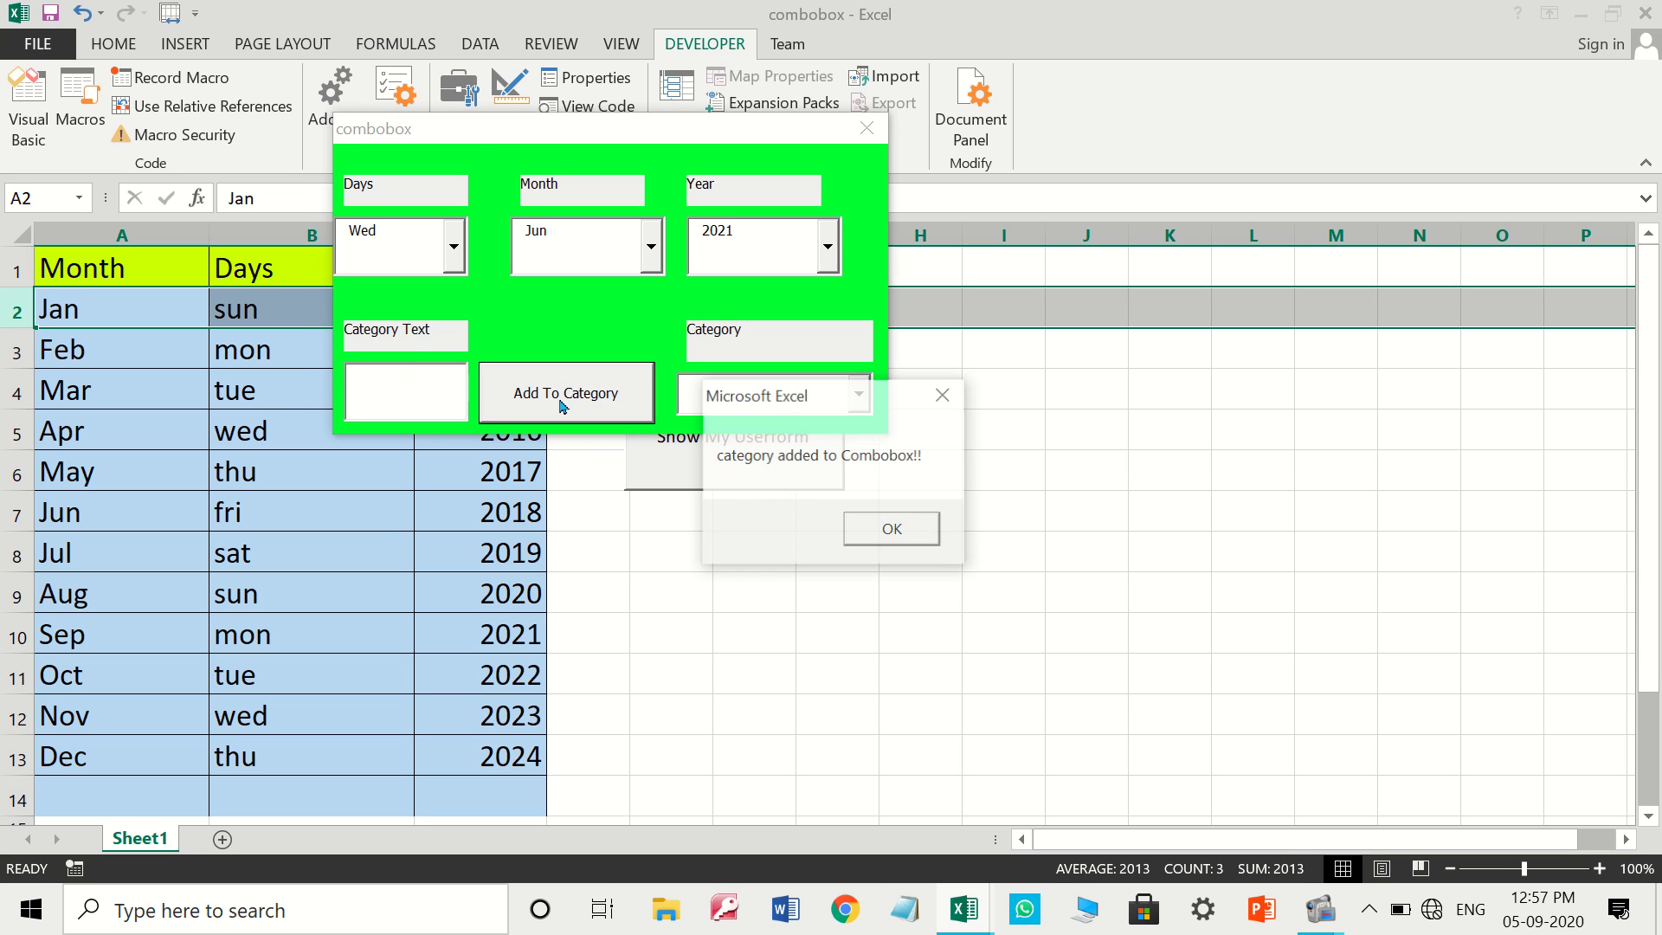
pyautogui.moveTo(811, 412); pyautogui.dragTo(475, 224)
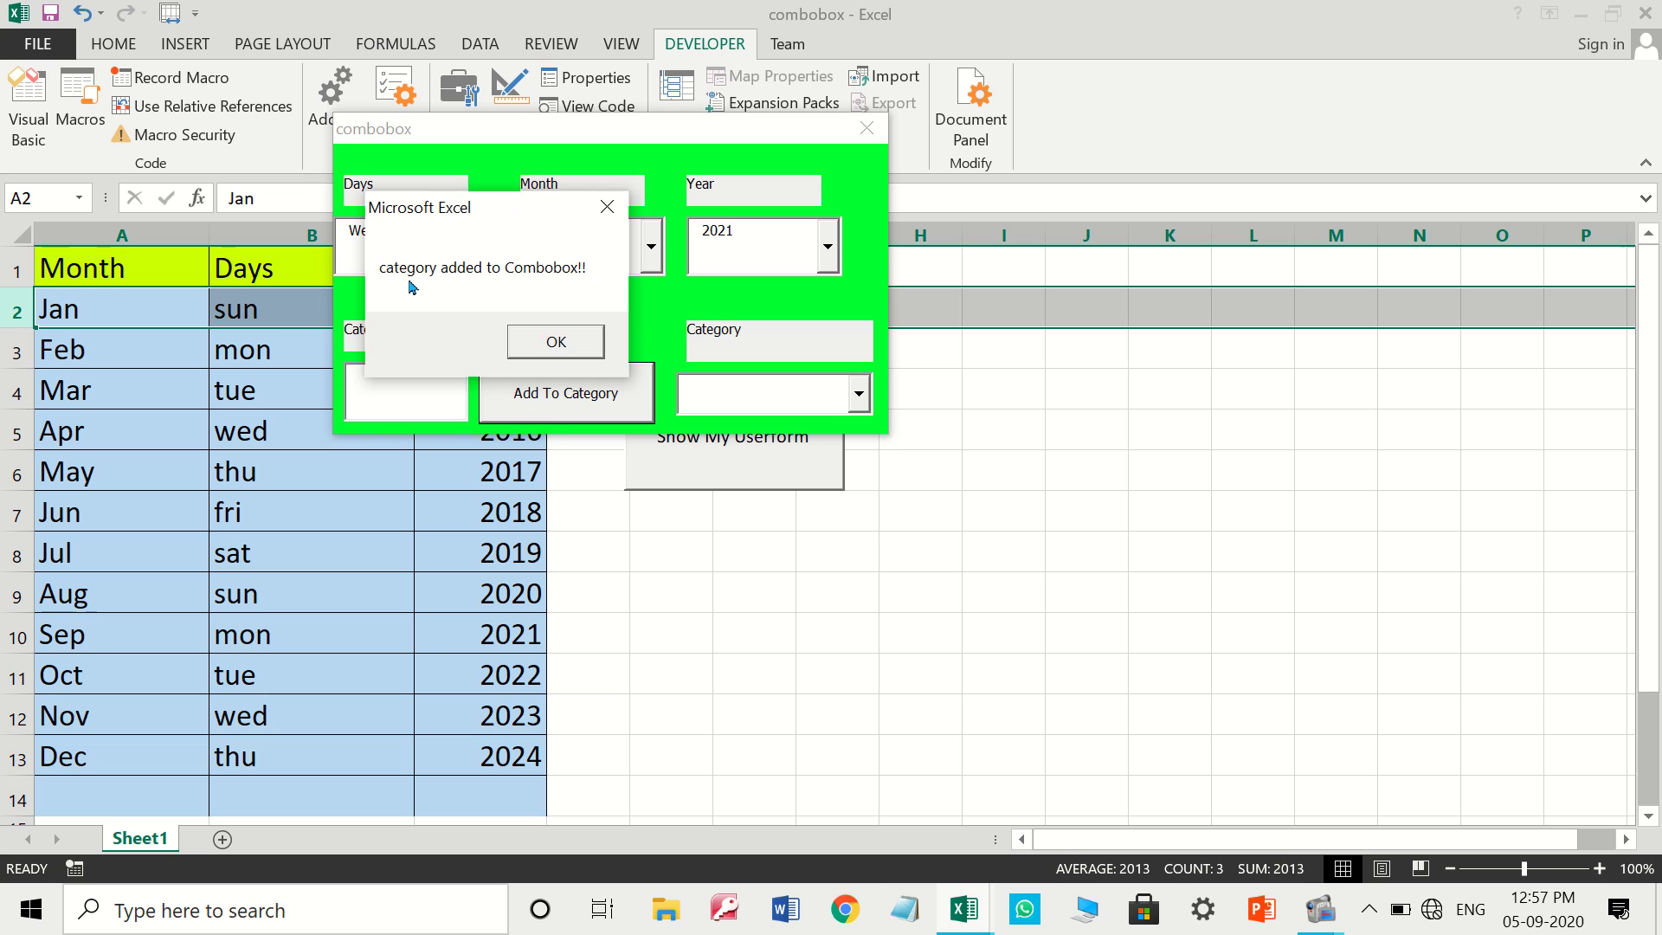
pyautogui.click(561, 343)
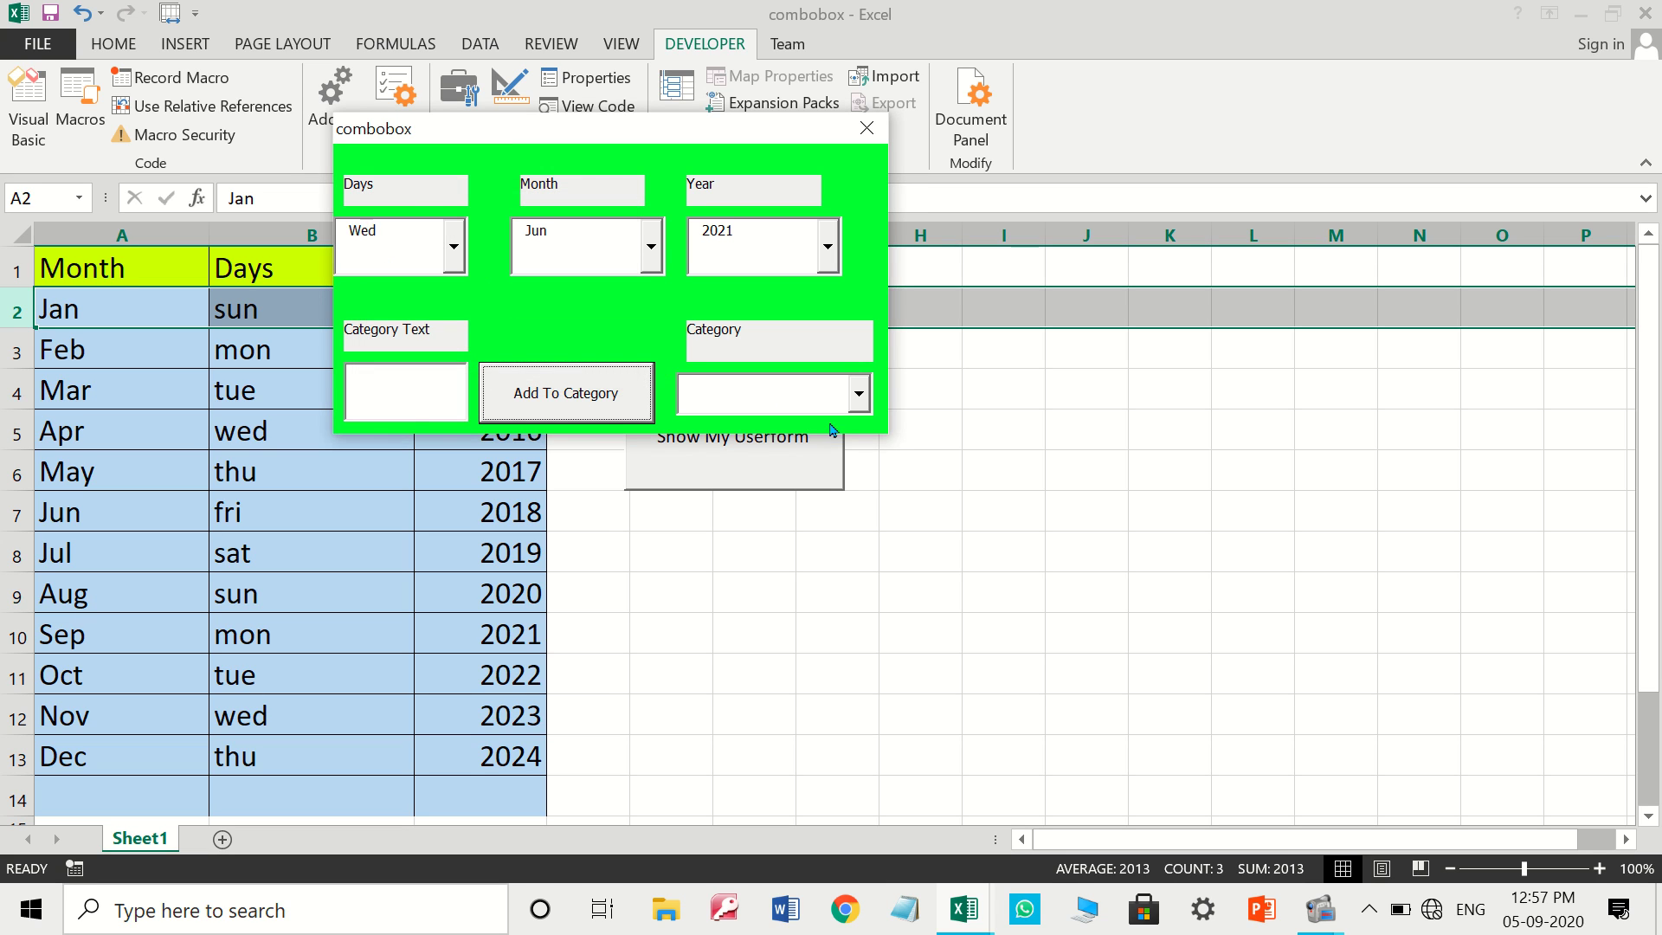
pyautogui.click(860, 394)
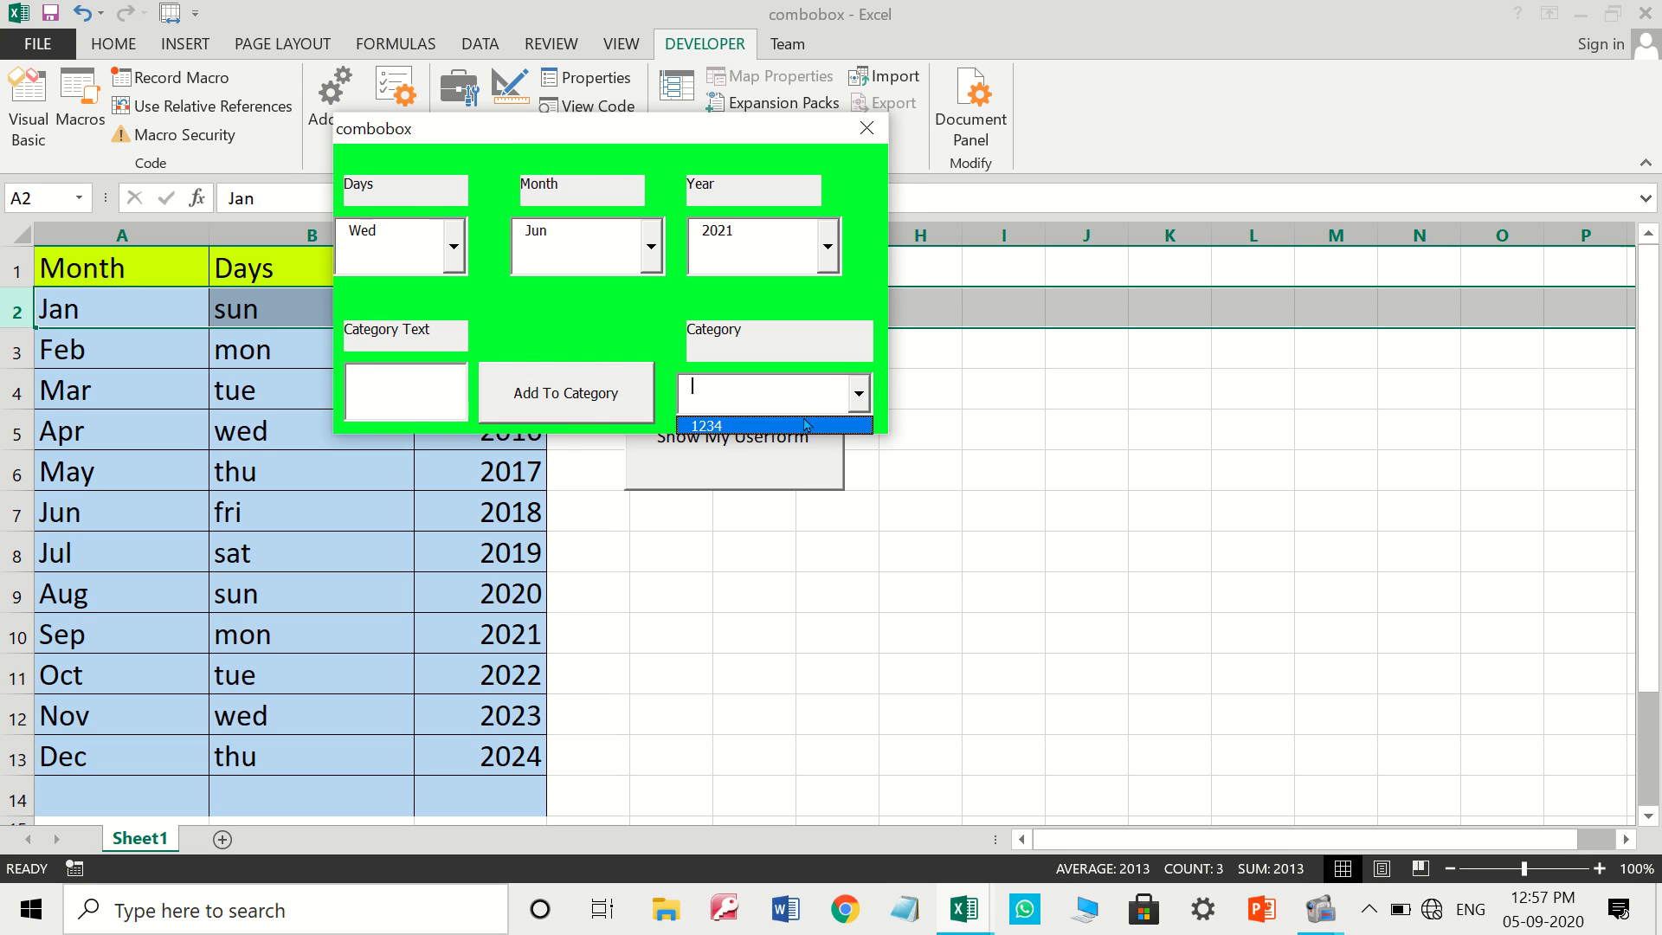